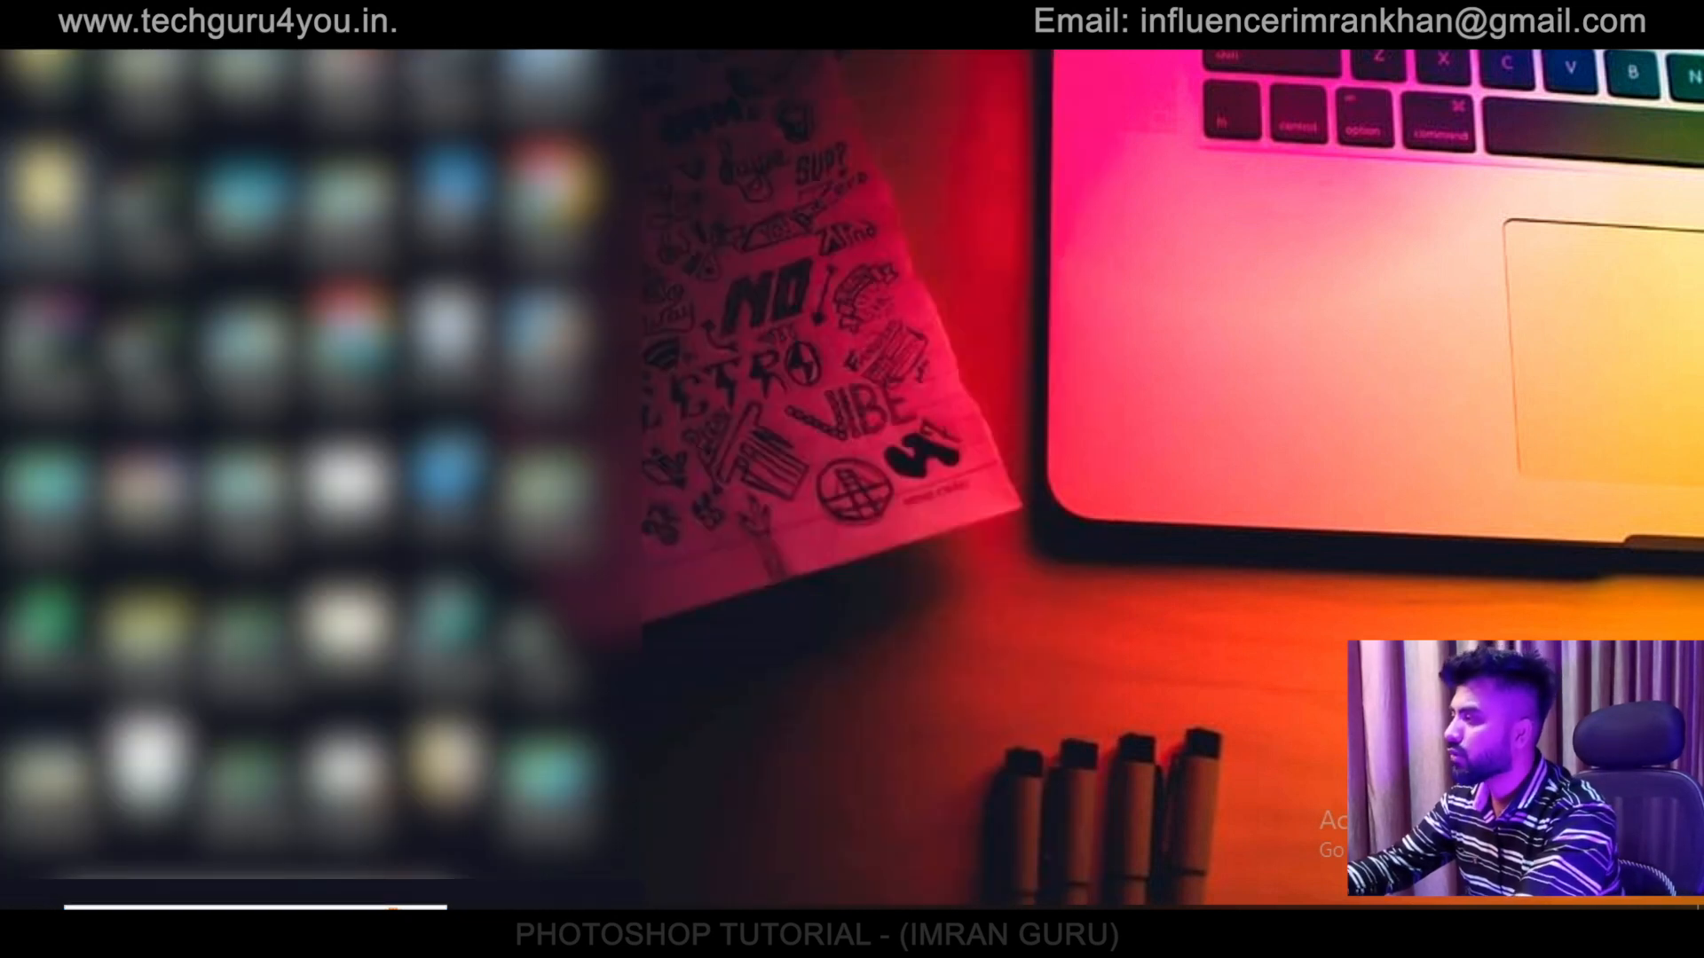
Open the system's installed-apps list for removing programs from the This PC window
double_click(450, 204)
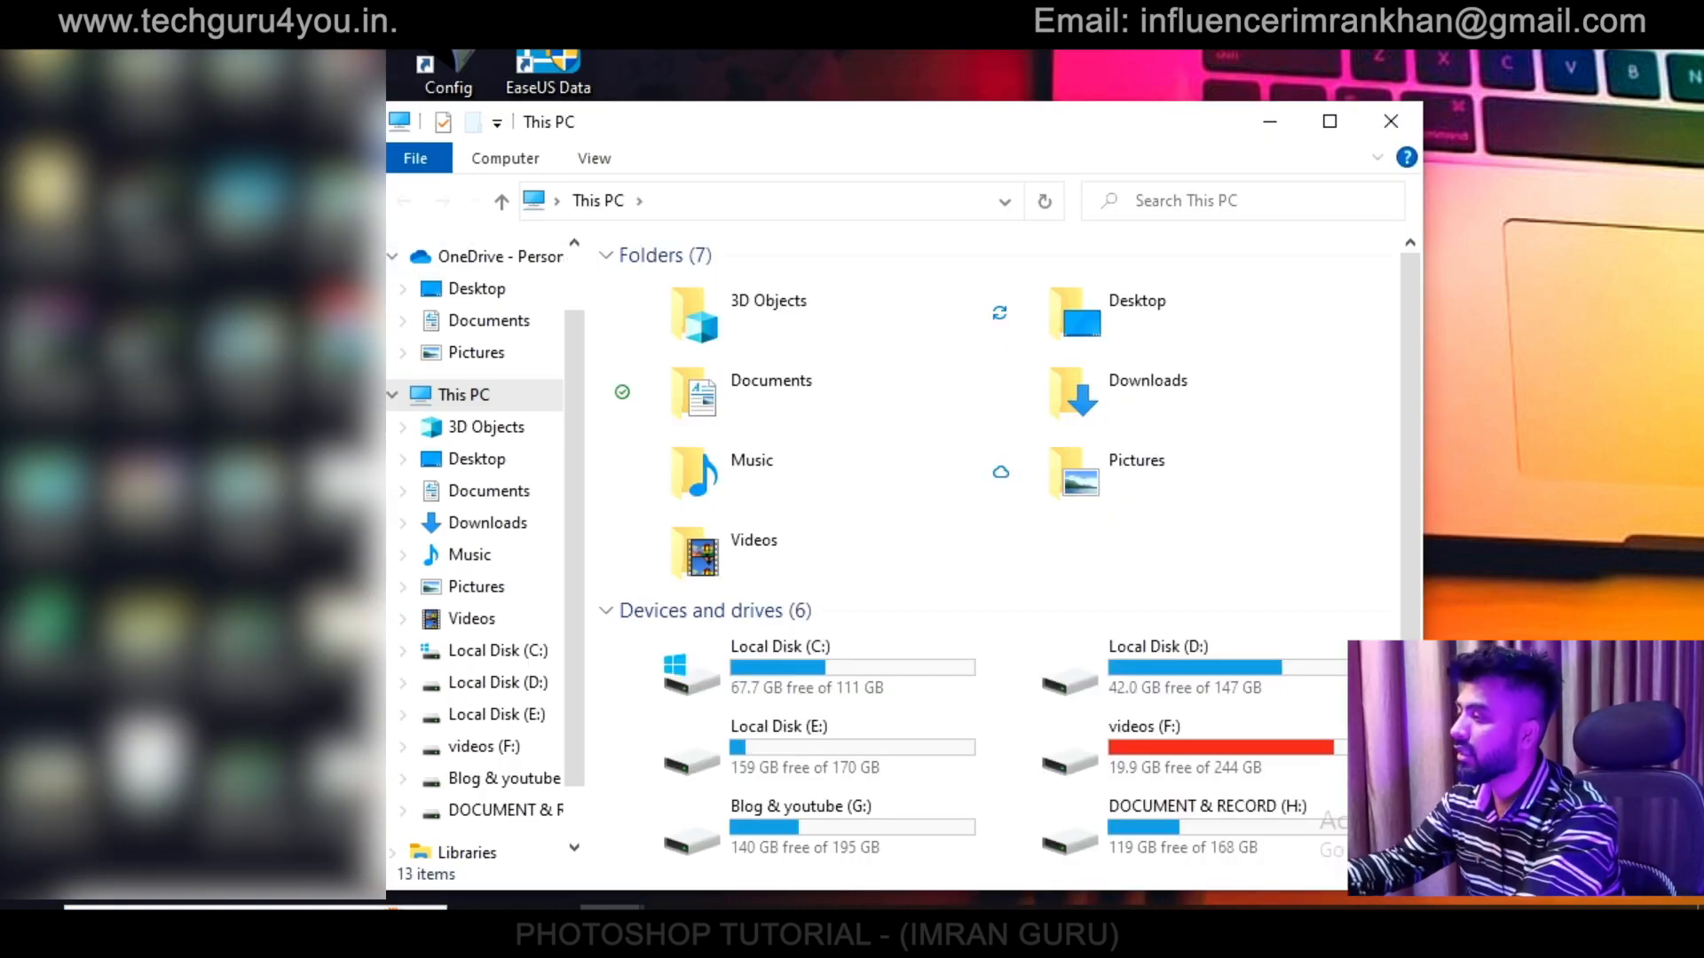
click(505, 159)
click(1056, 194)
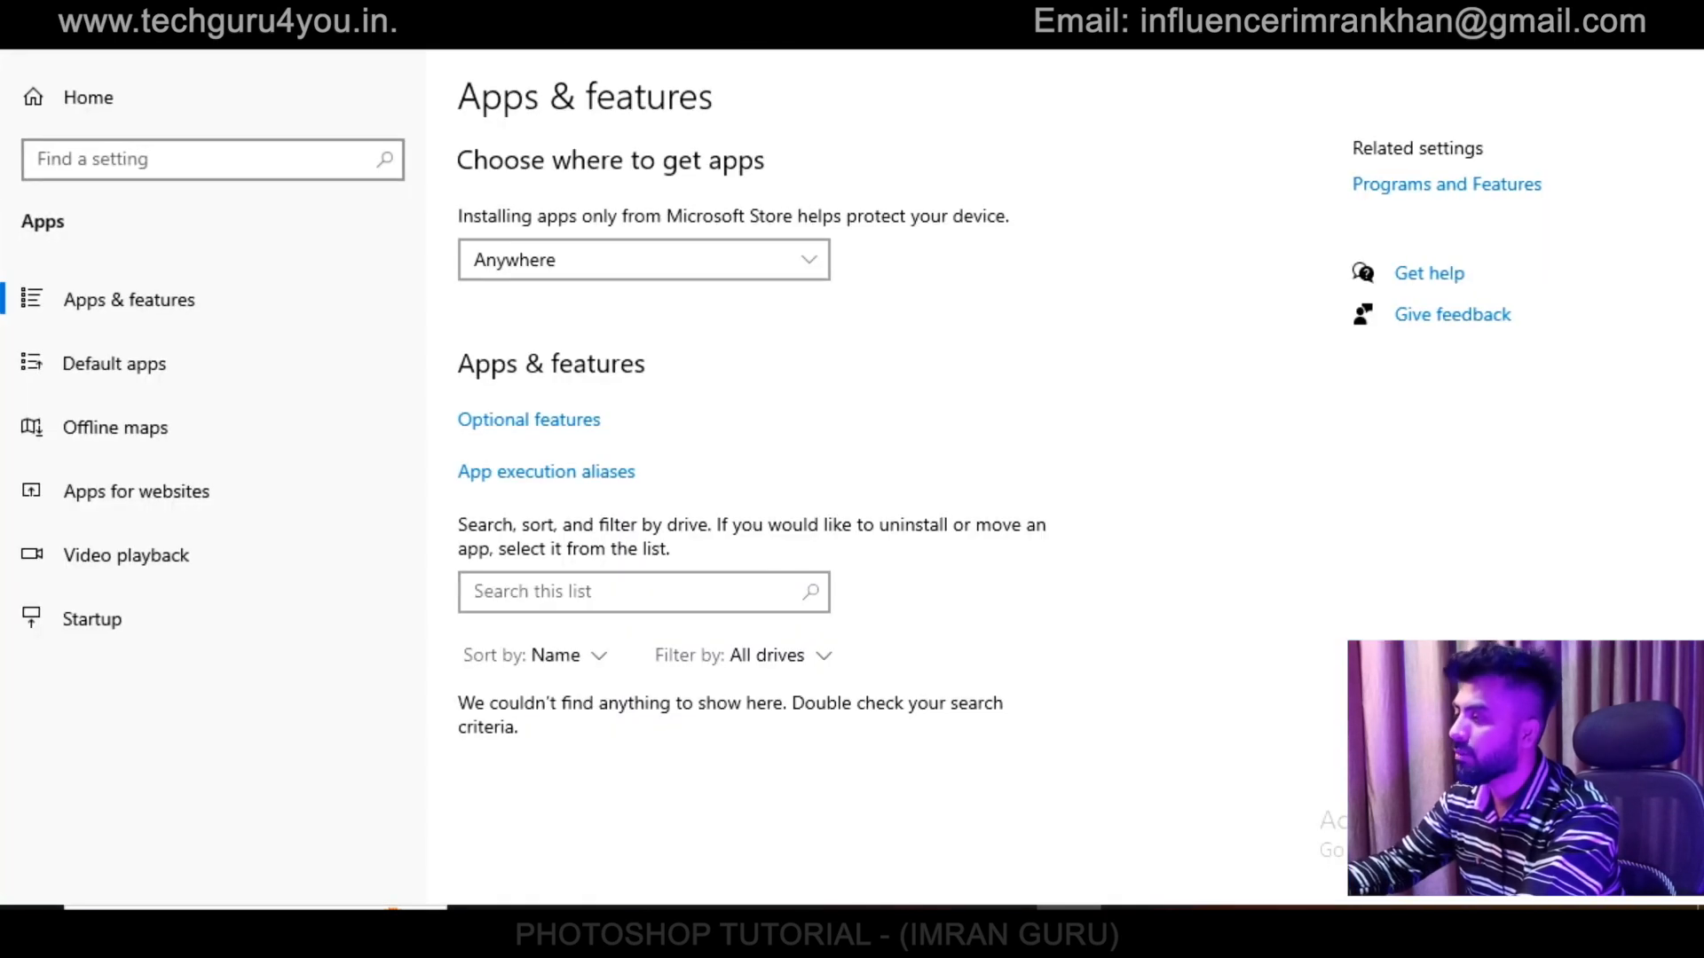
Uninstall Adobe Photoshop 7.0 with all its components and shared files, and close the installed-apps settings
scroll(750, 497, down, 5)
click(612, 303)
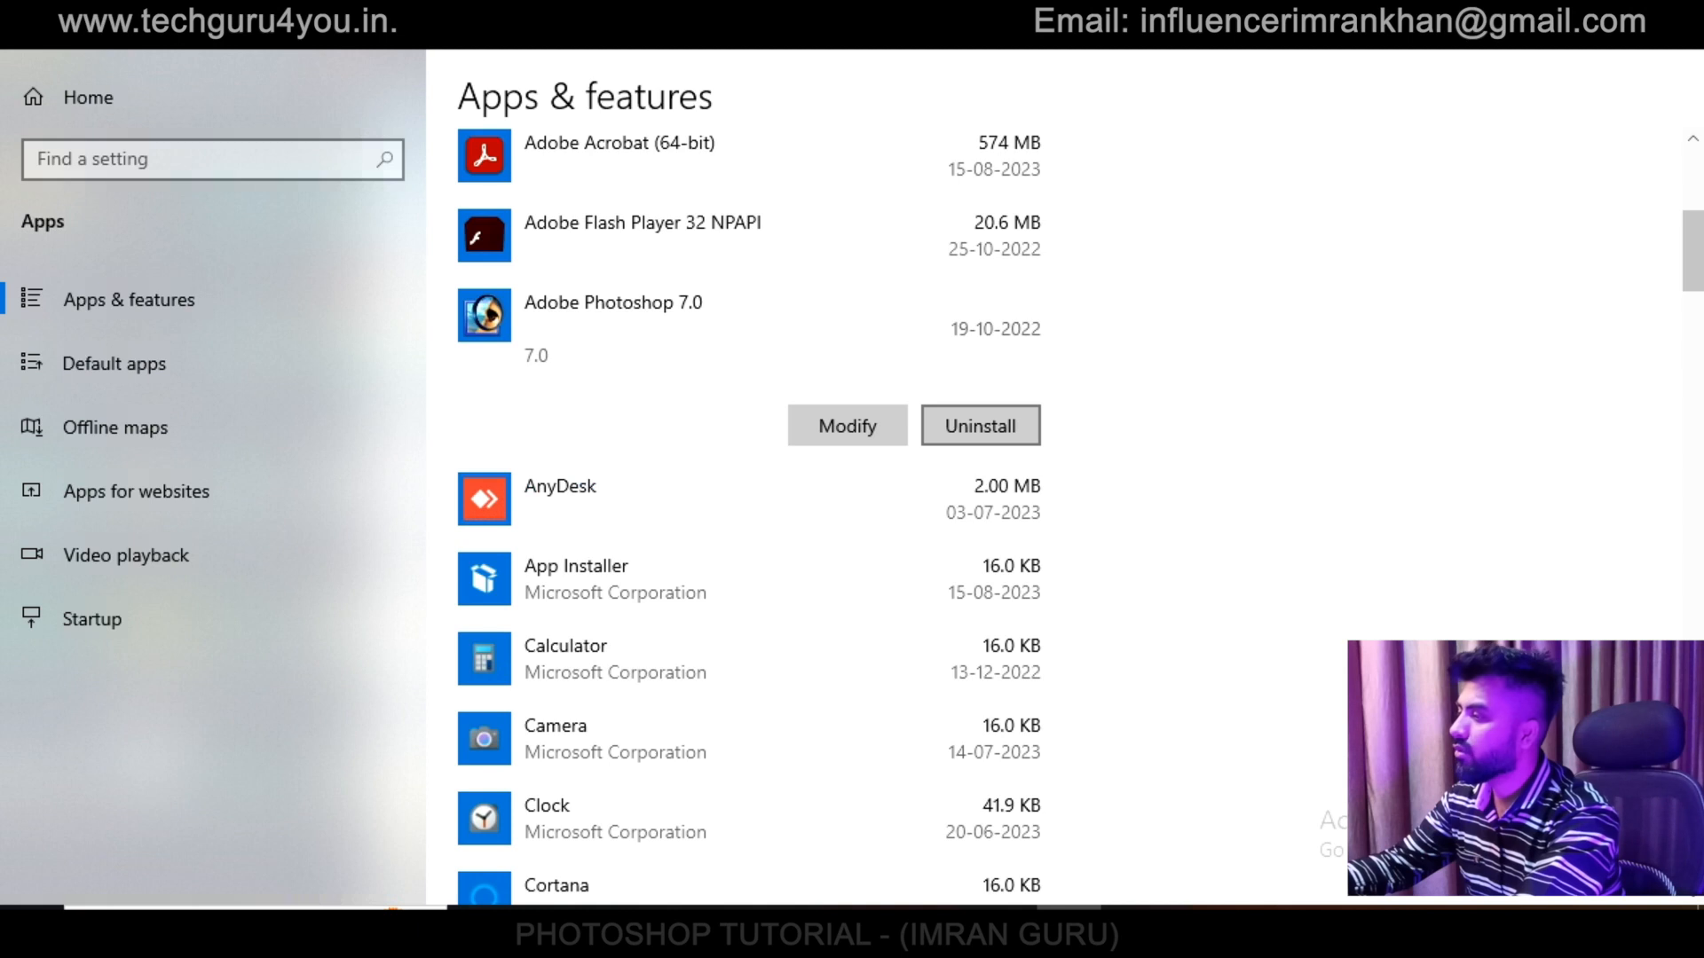
click(981, 426)
click(1099, 361)
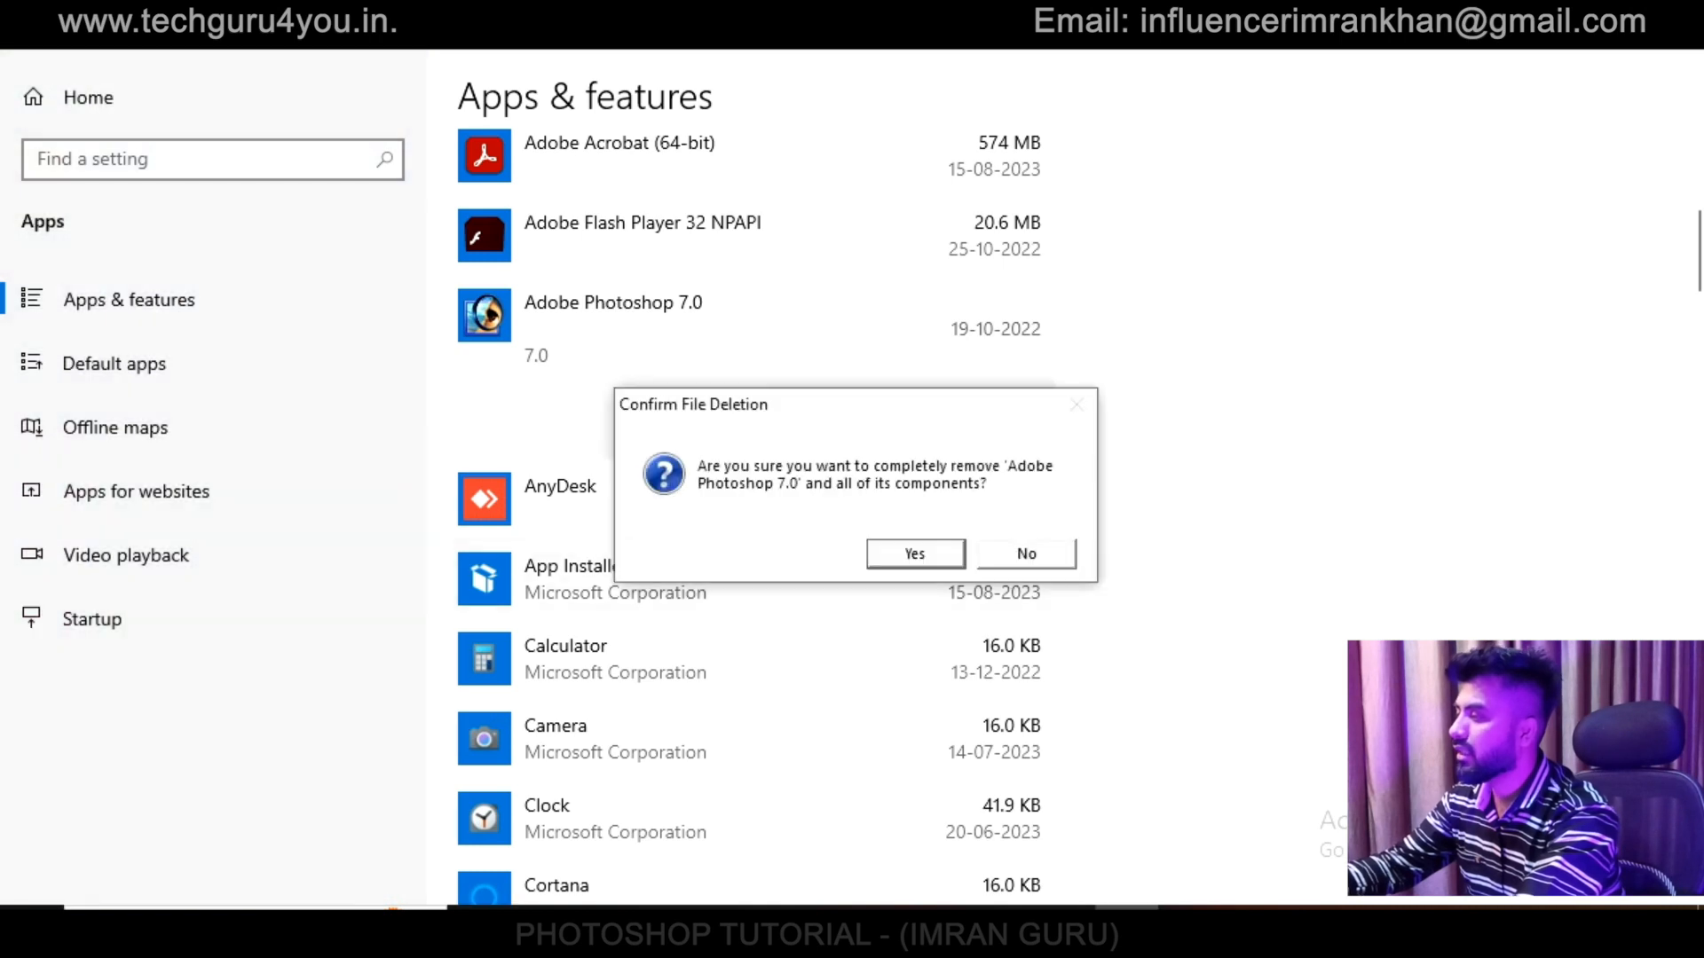
key(Return)
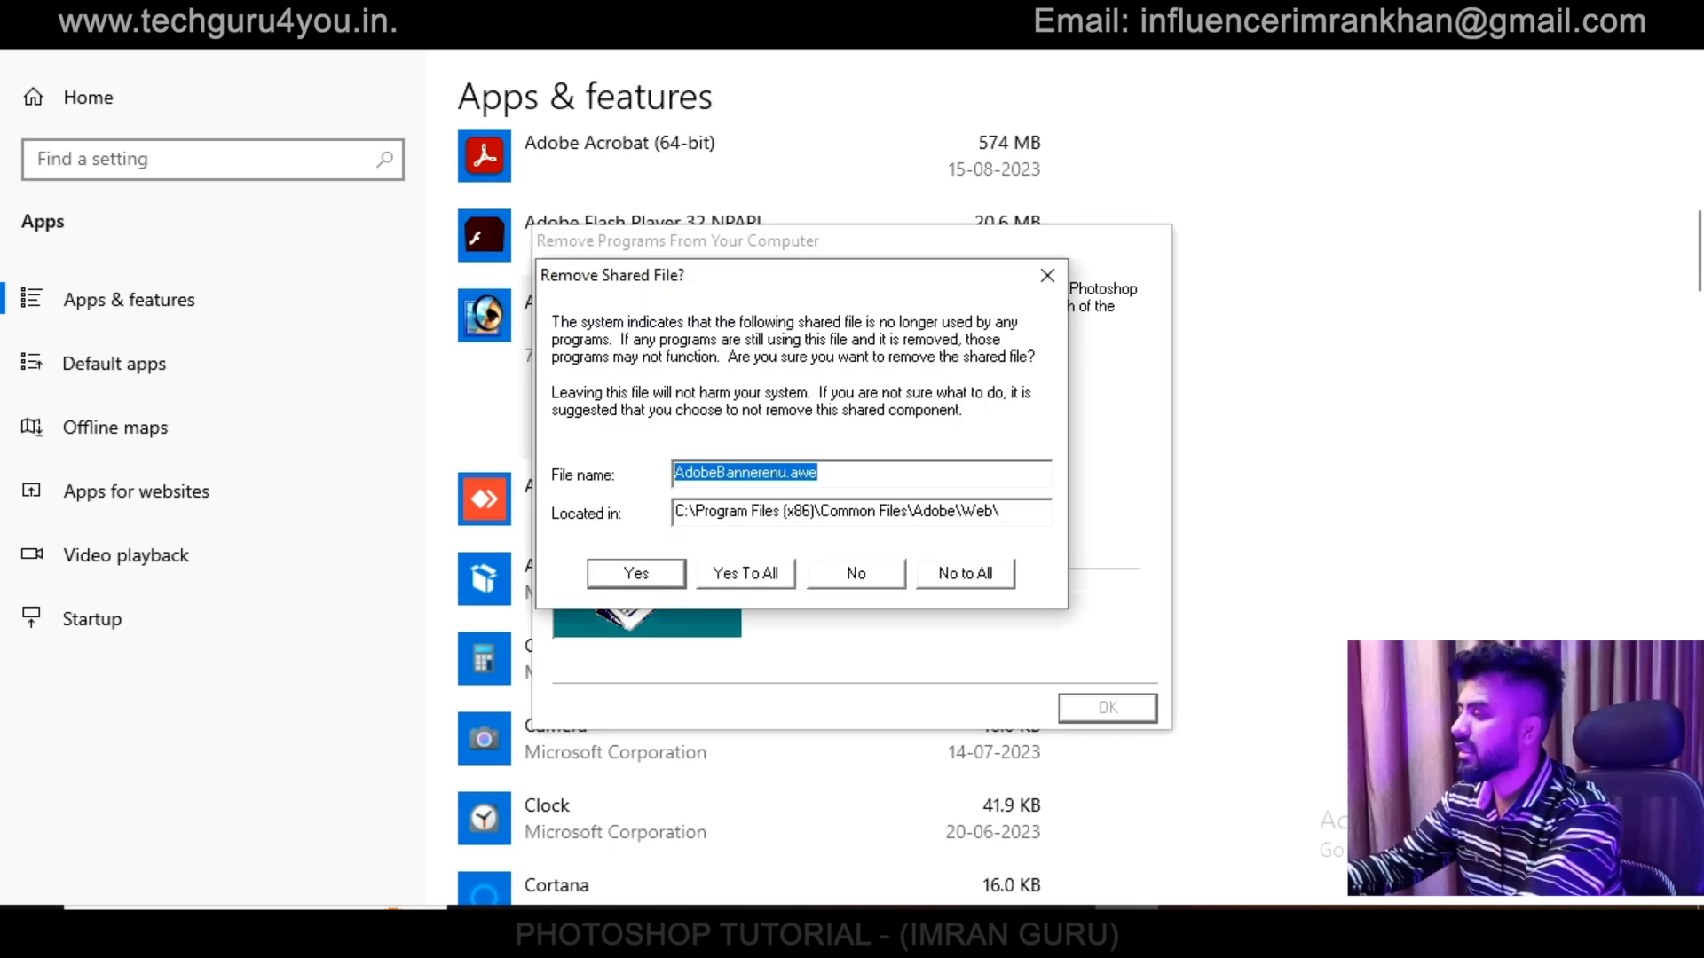
key(alt+a)
key(y)
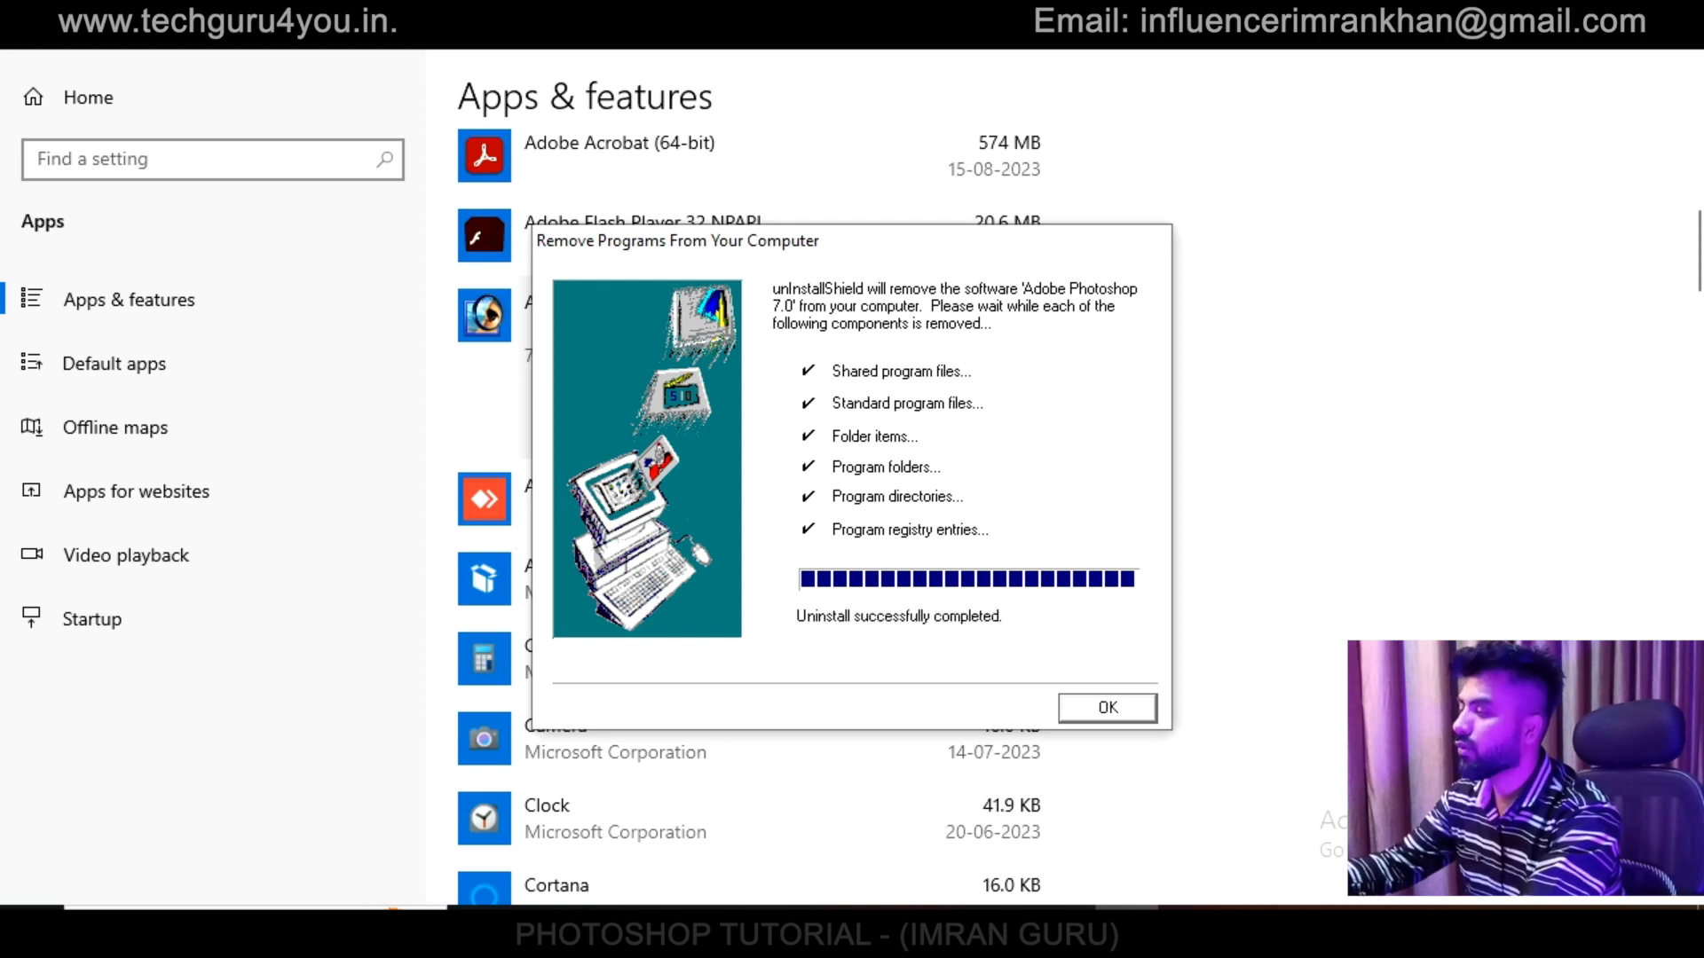
key(Return)
key(alt+F4)
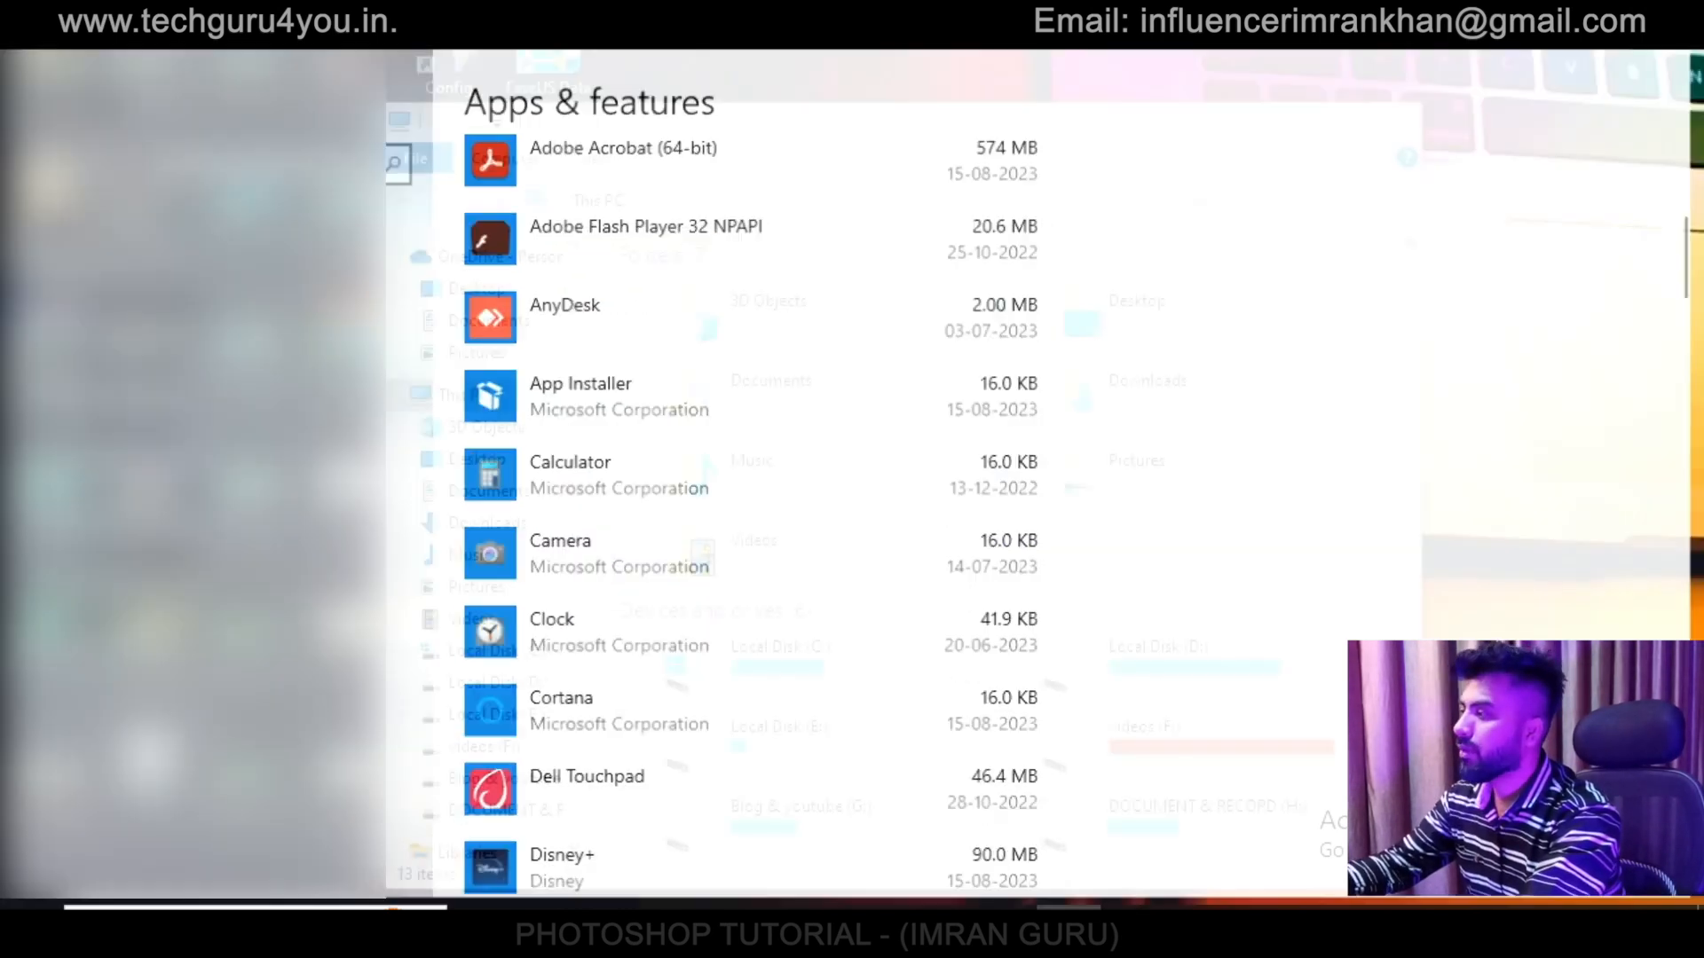
Open the photoshop 7 folder inside photoshop 7-20230822T095959Z-001 on the desktop
right_click(878, 9)
click(923, 79)
double_click(887, 121)
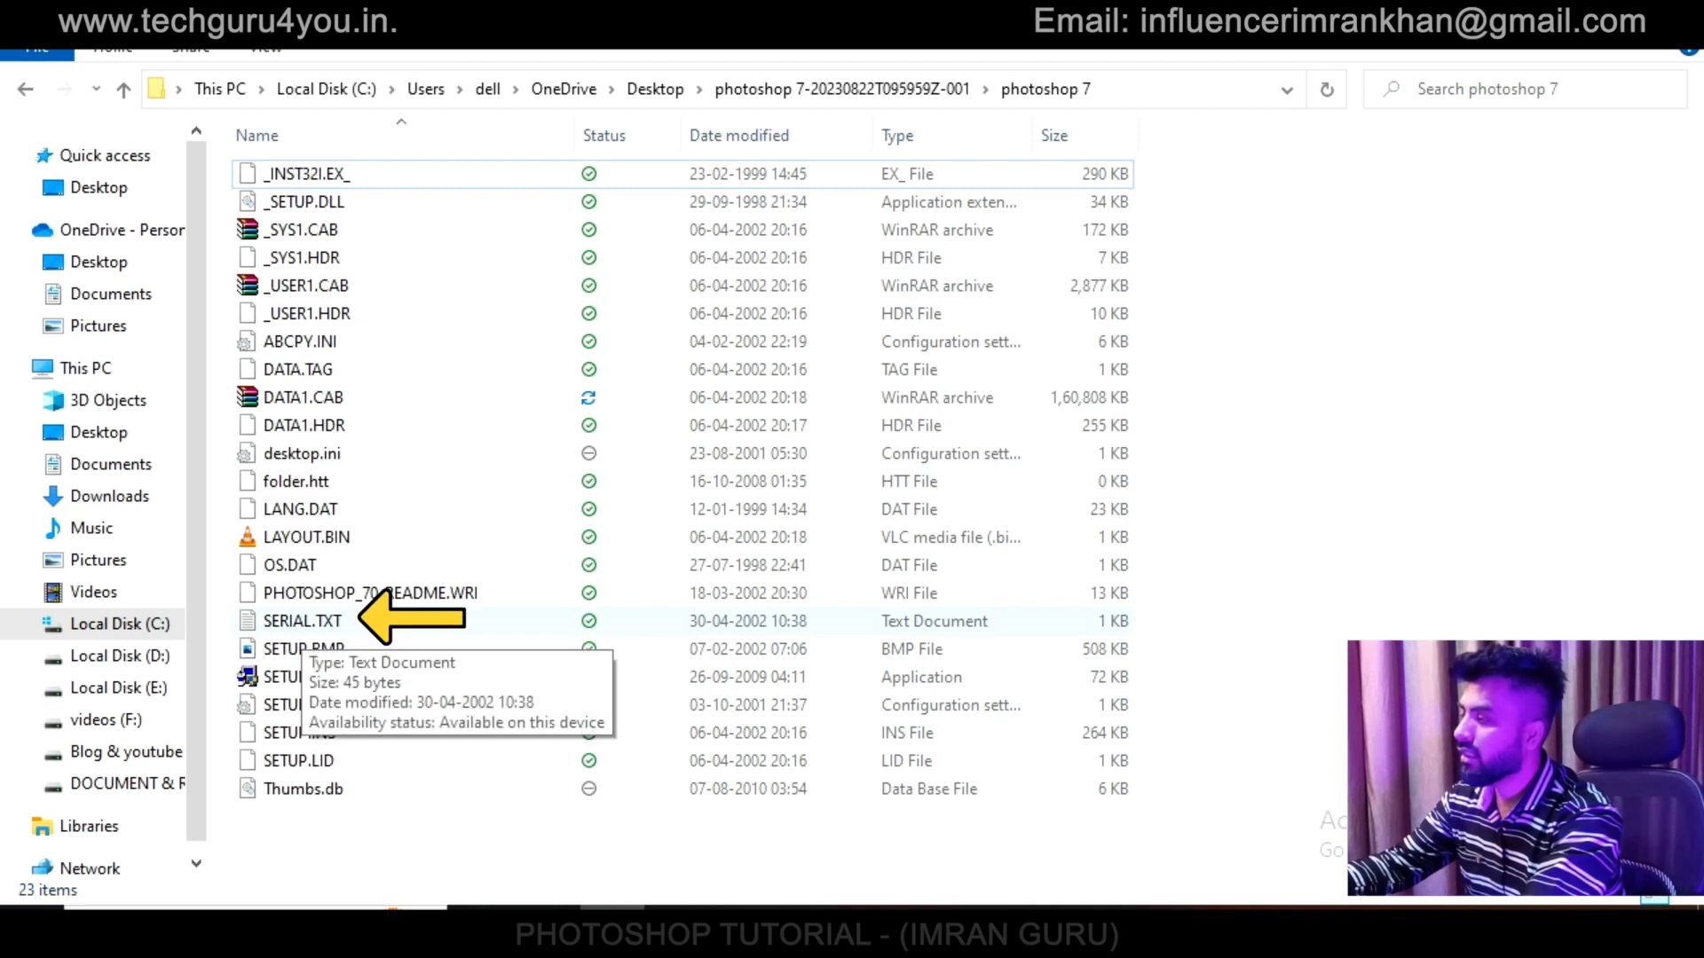
Copy the serial number from SERIAL.TXT and close the file
double_click(306, 624)
drag(300, 320, 609, 321)
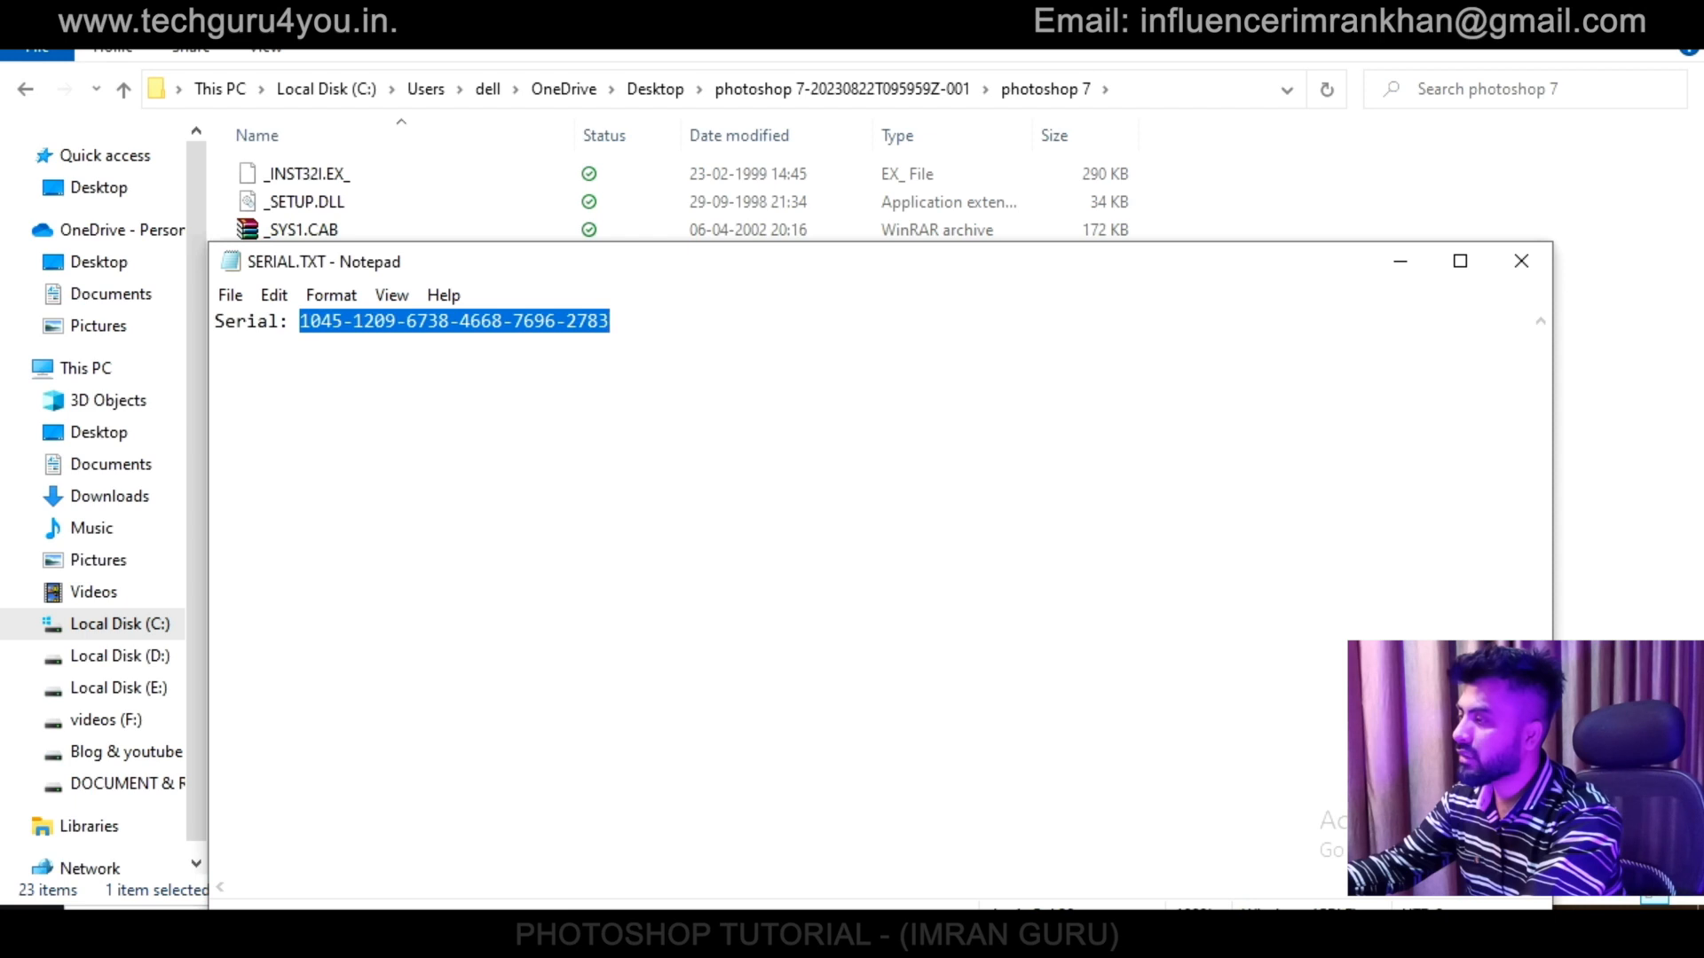
right_click(621, 321)
click(661, 398)
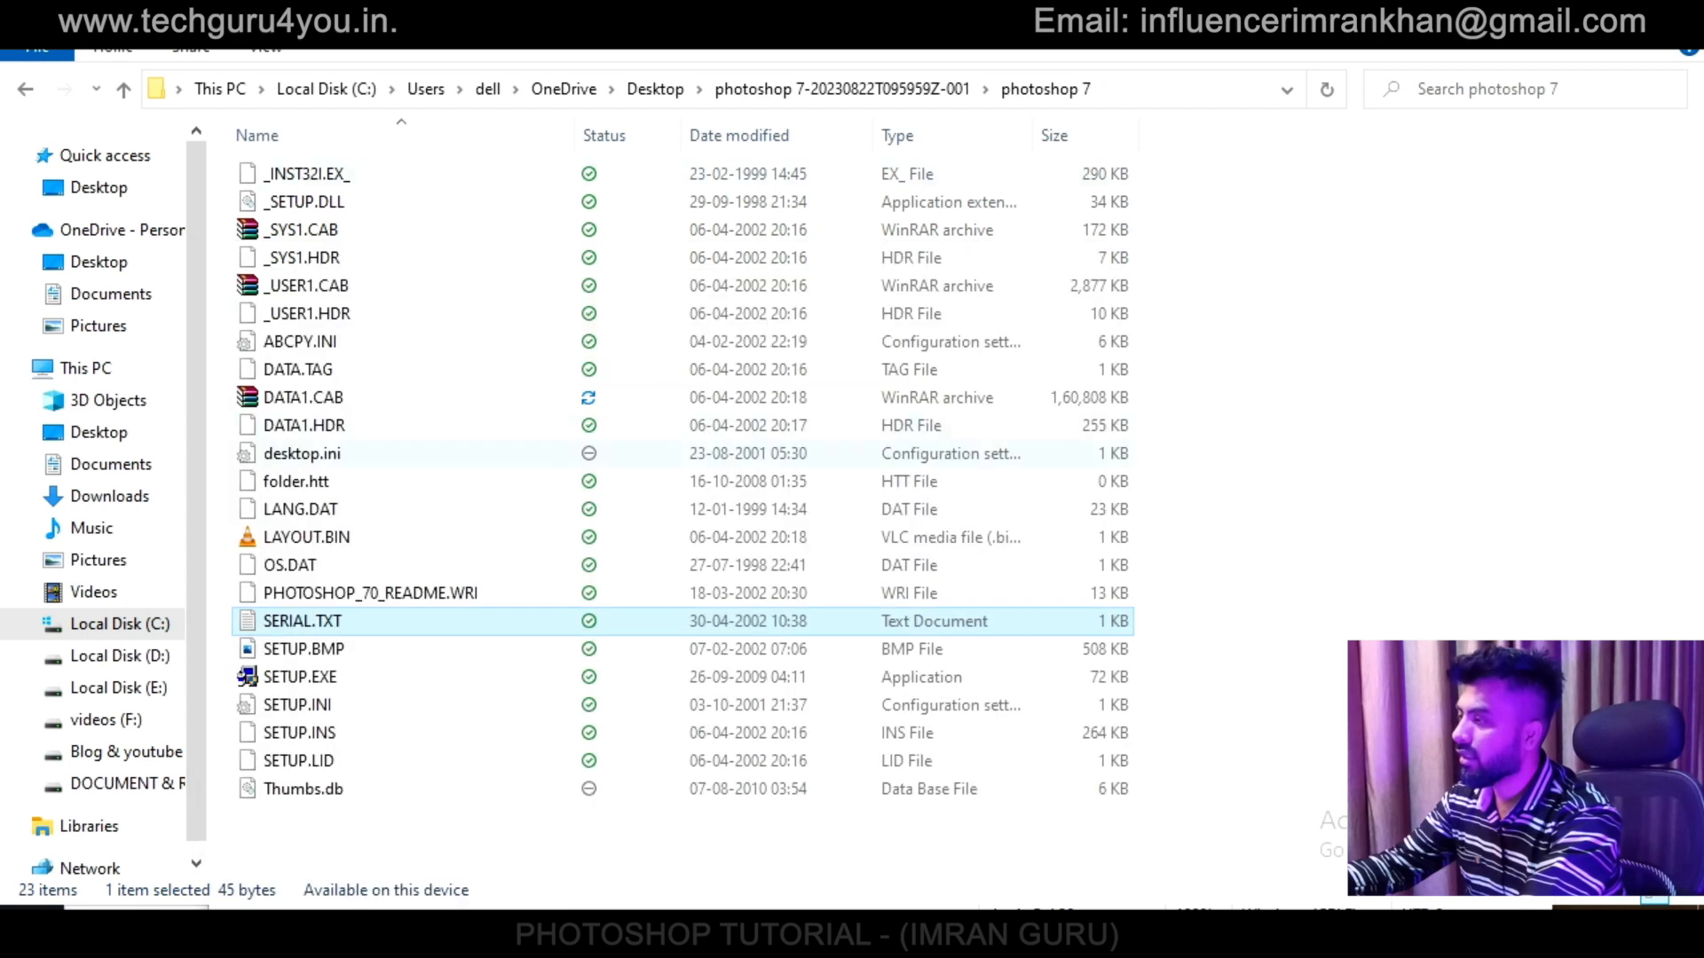
Run SETUP.EXE and proceed with US English as the license agreement language
click(300, 677)
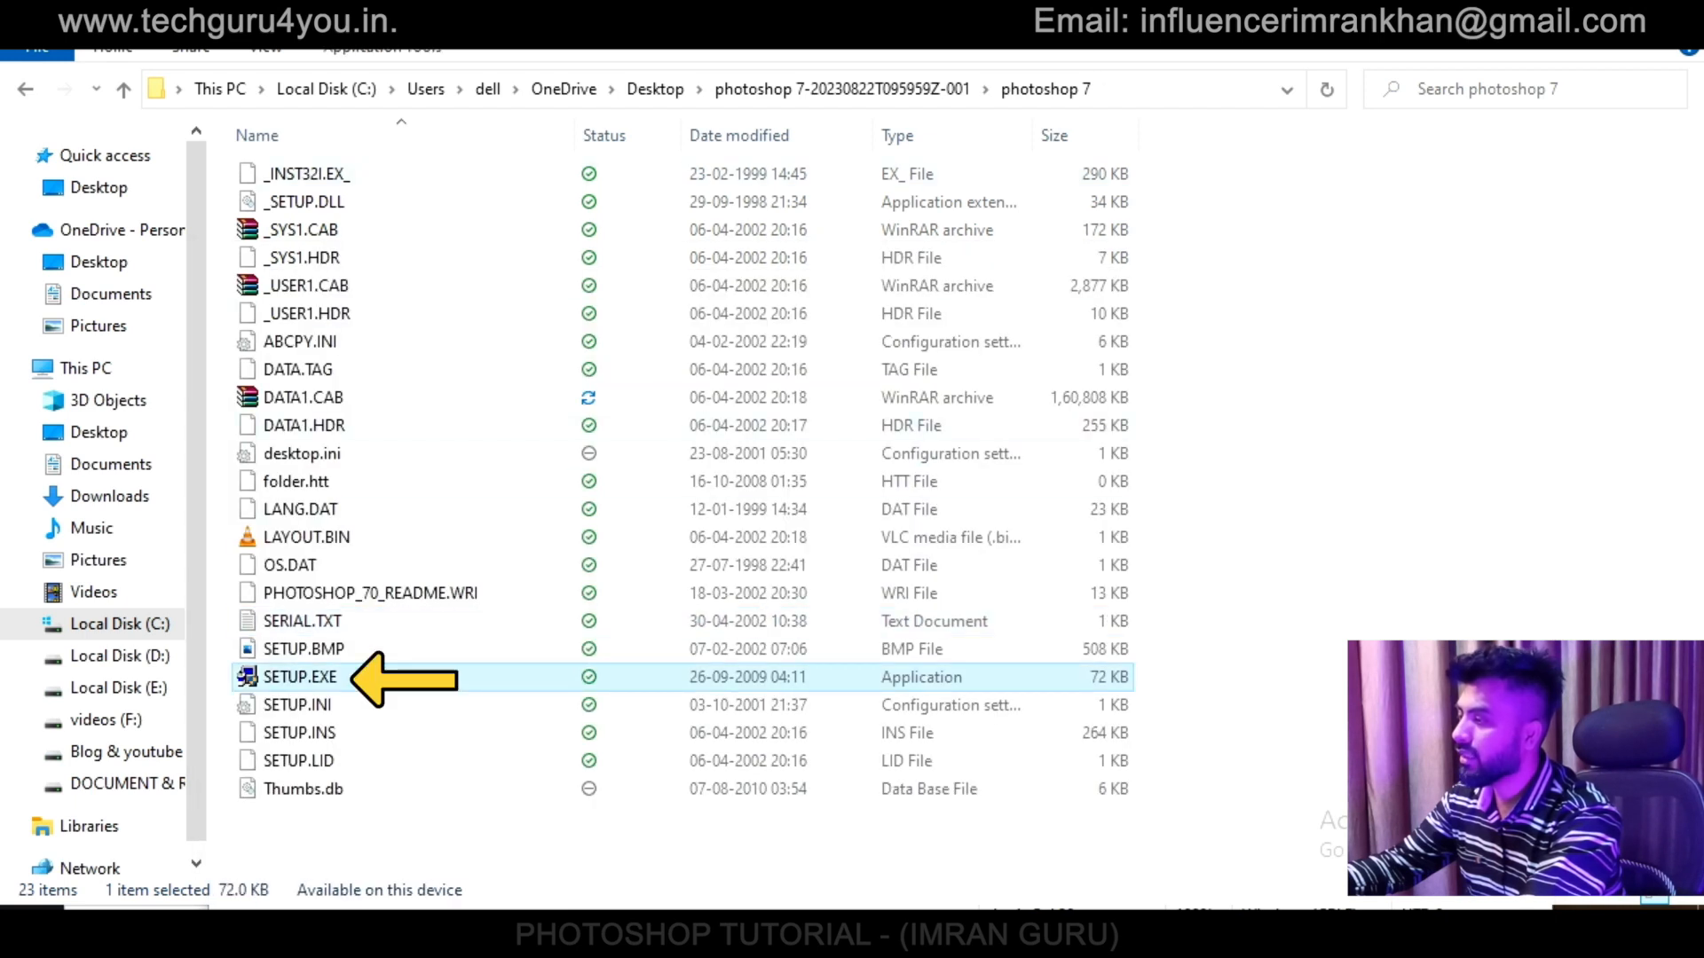
key(Return)
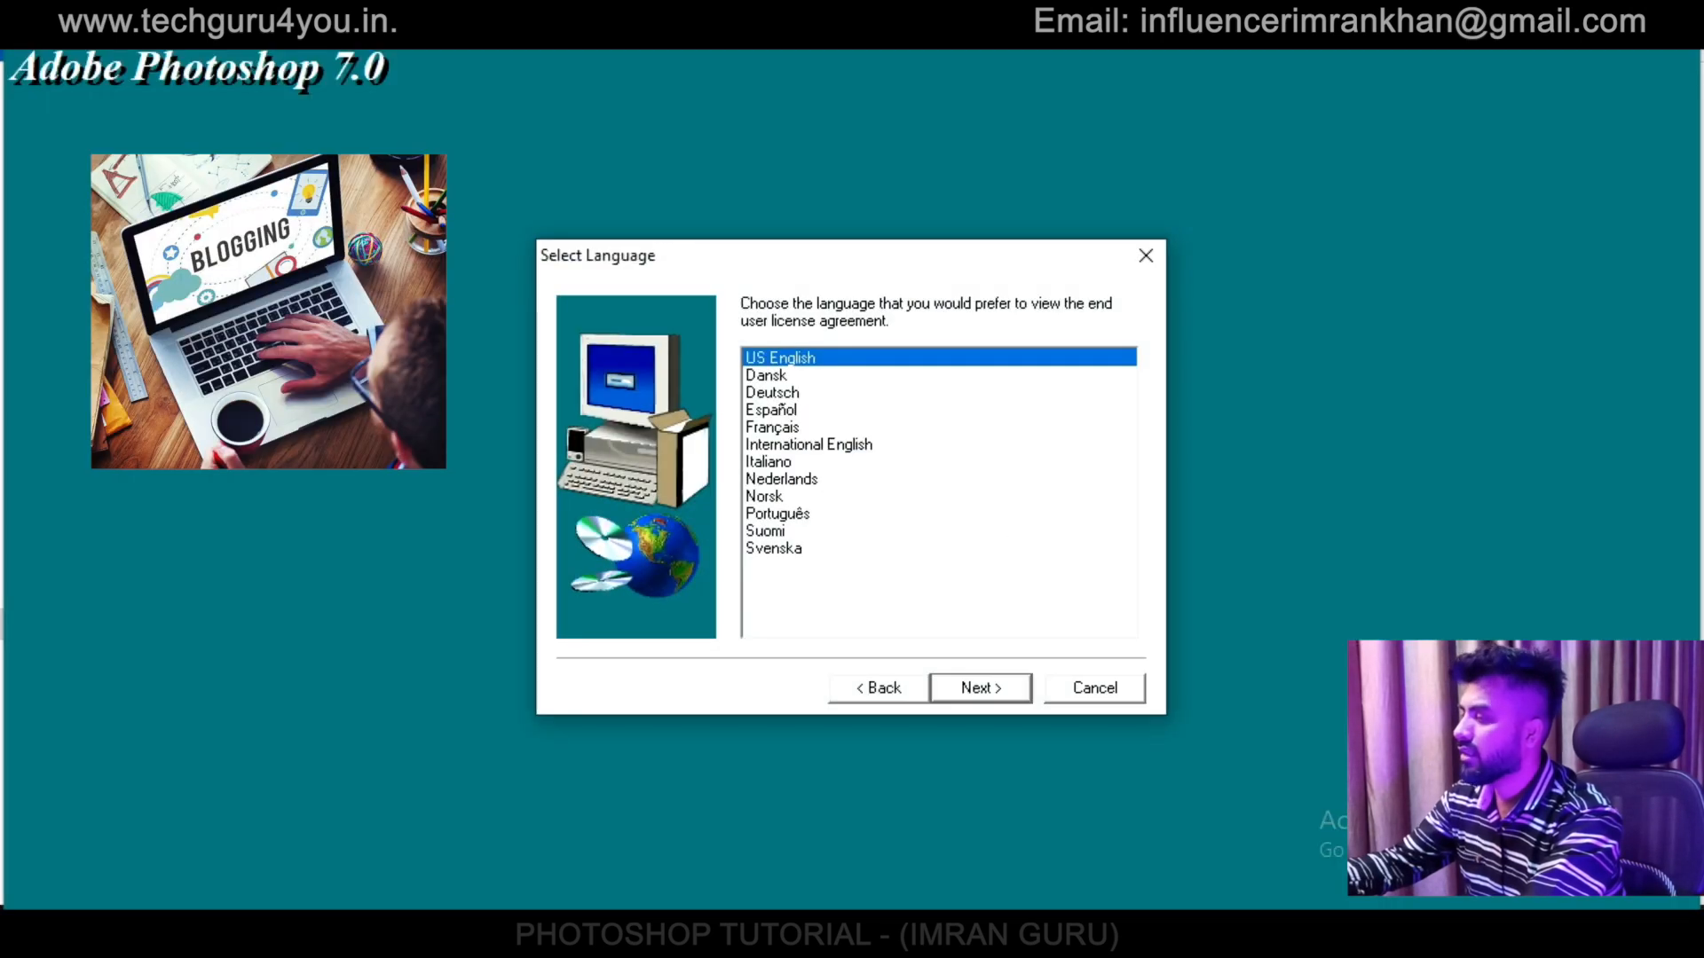
key(Return)
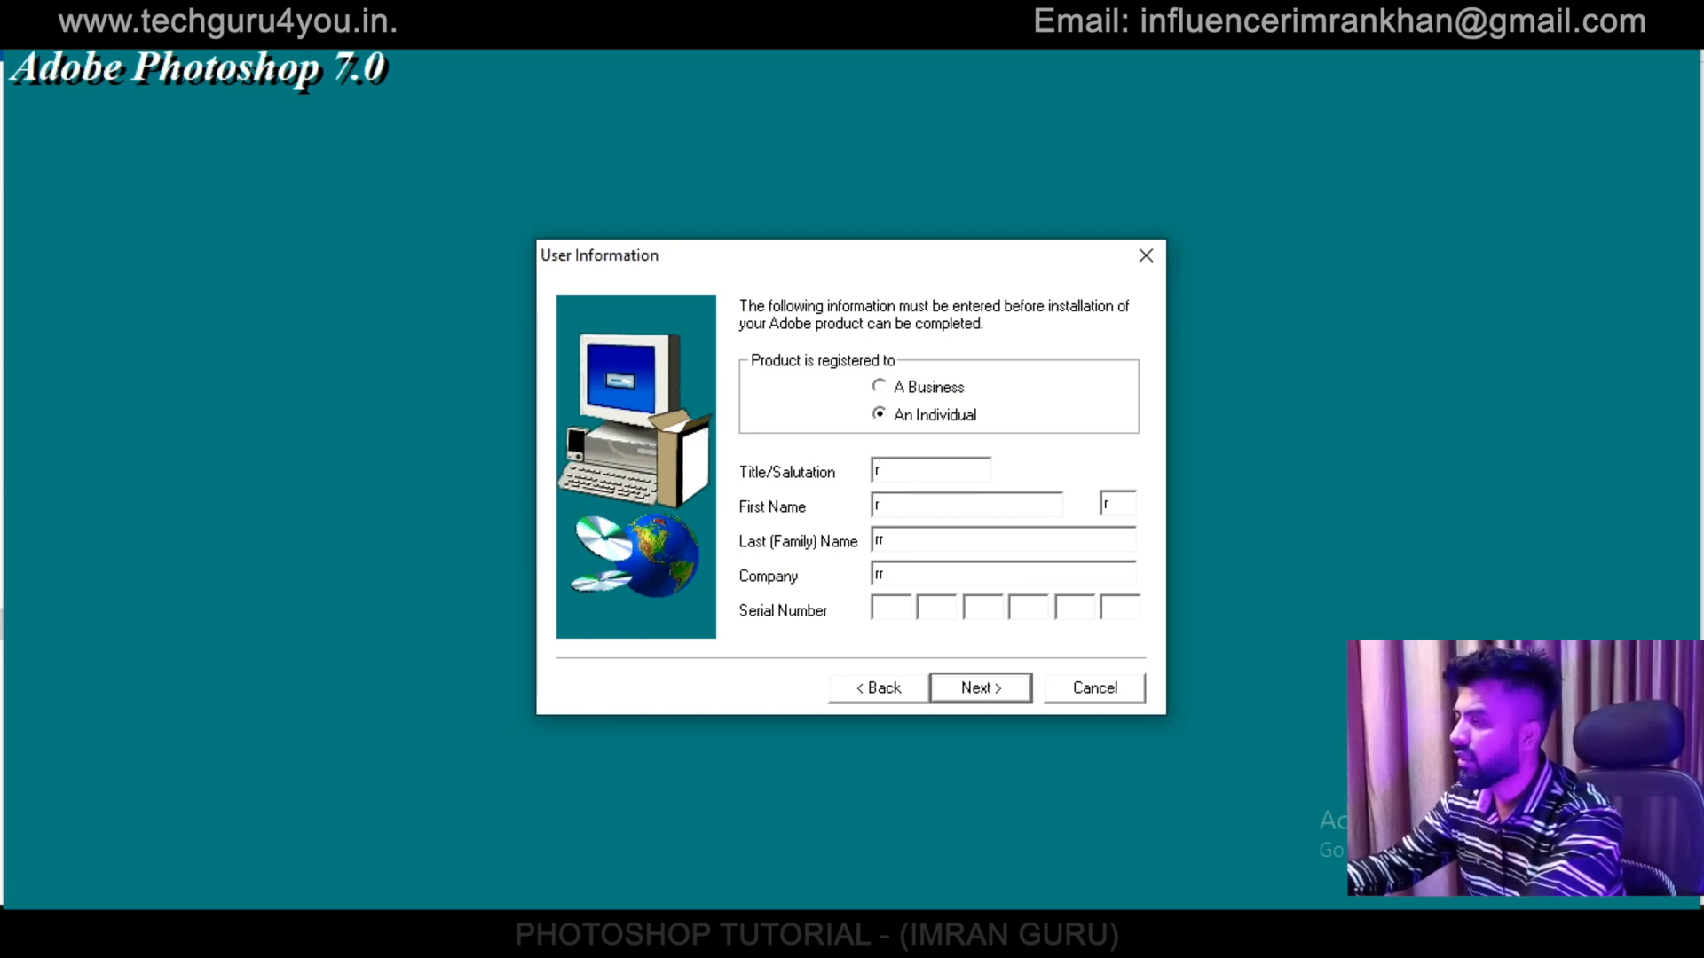
Replace the last name in the individual's registration details and paste the product serial number
click(1117, 504)
key(Tab)
text(r)
key(Tab)
key(Tab)
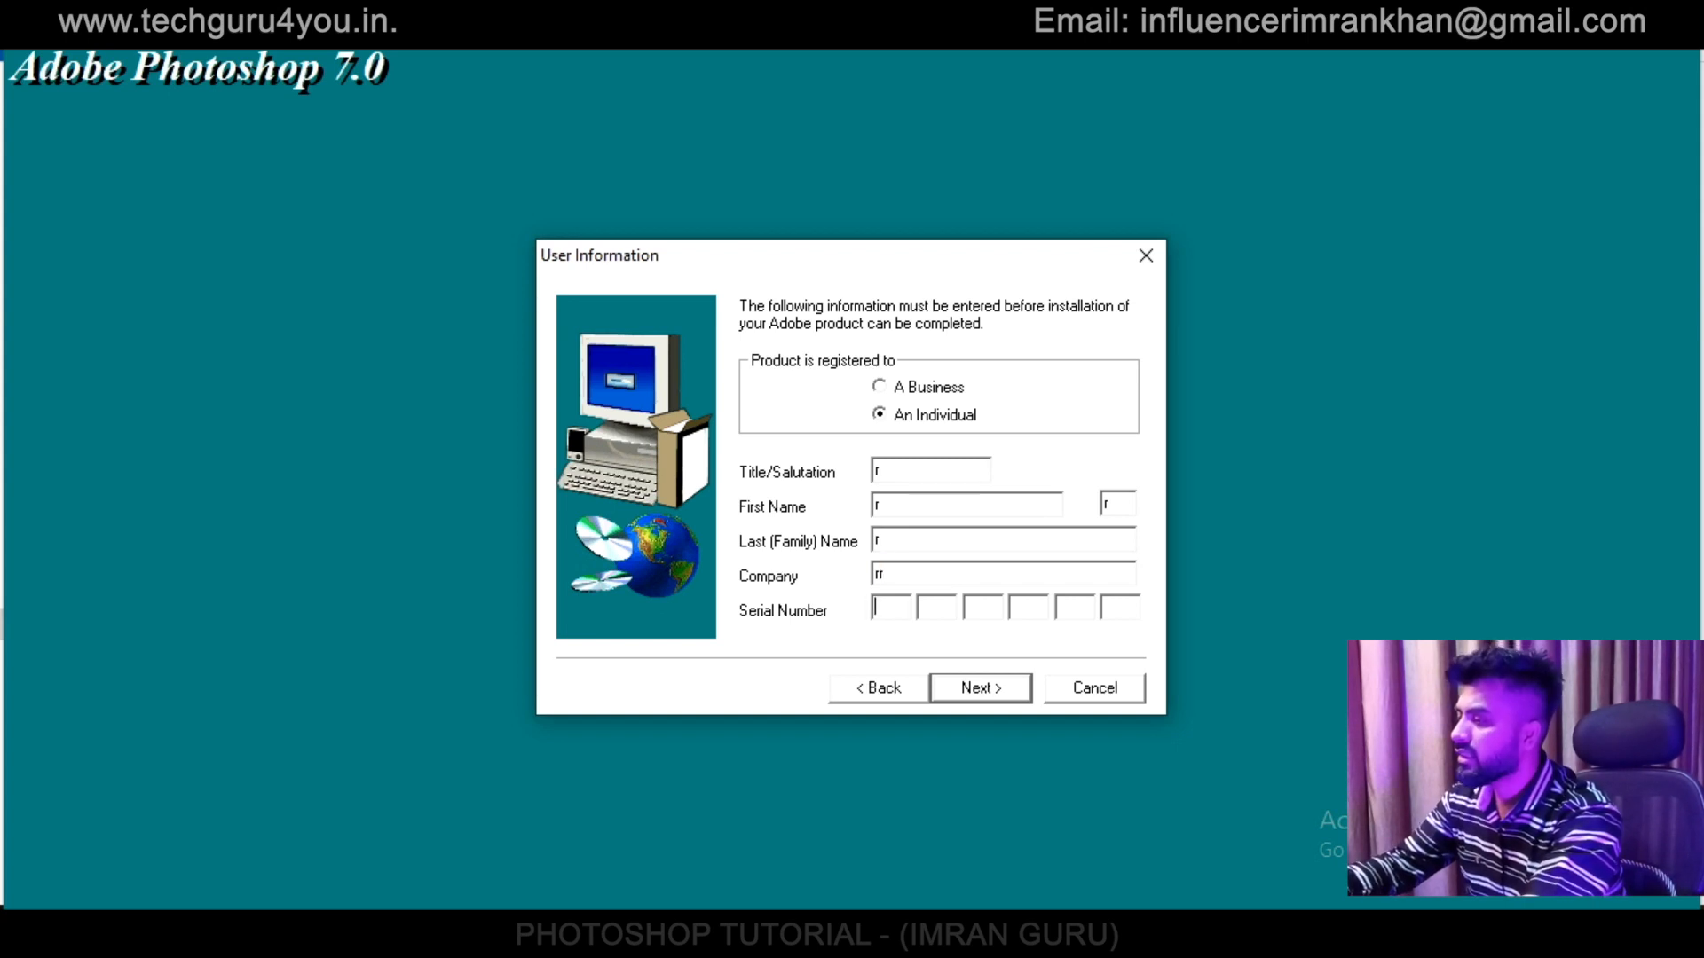
right_click(891, 241)
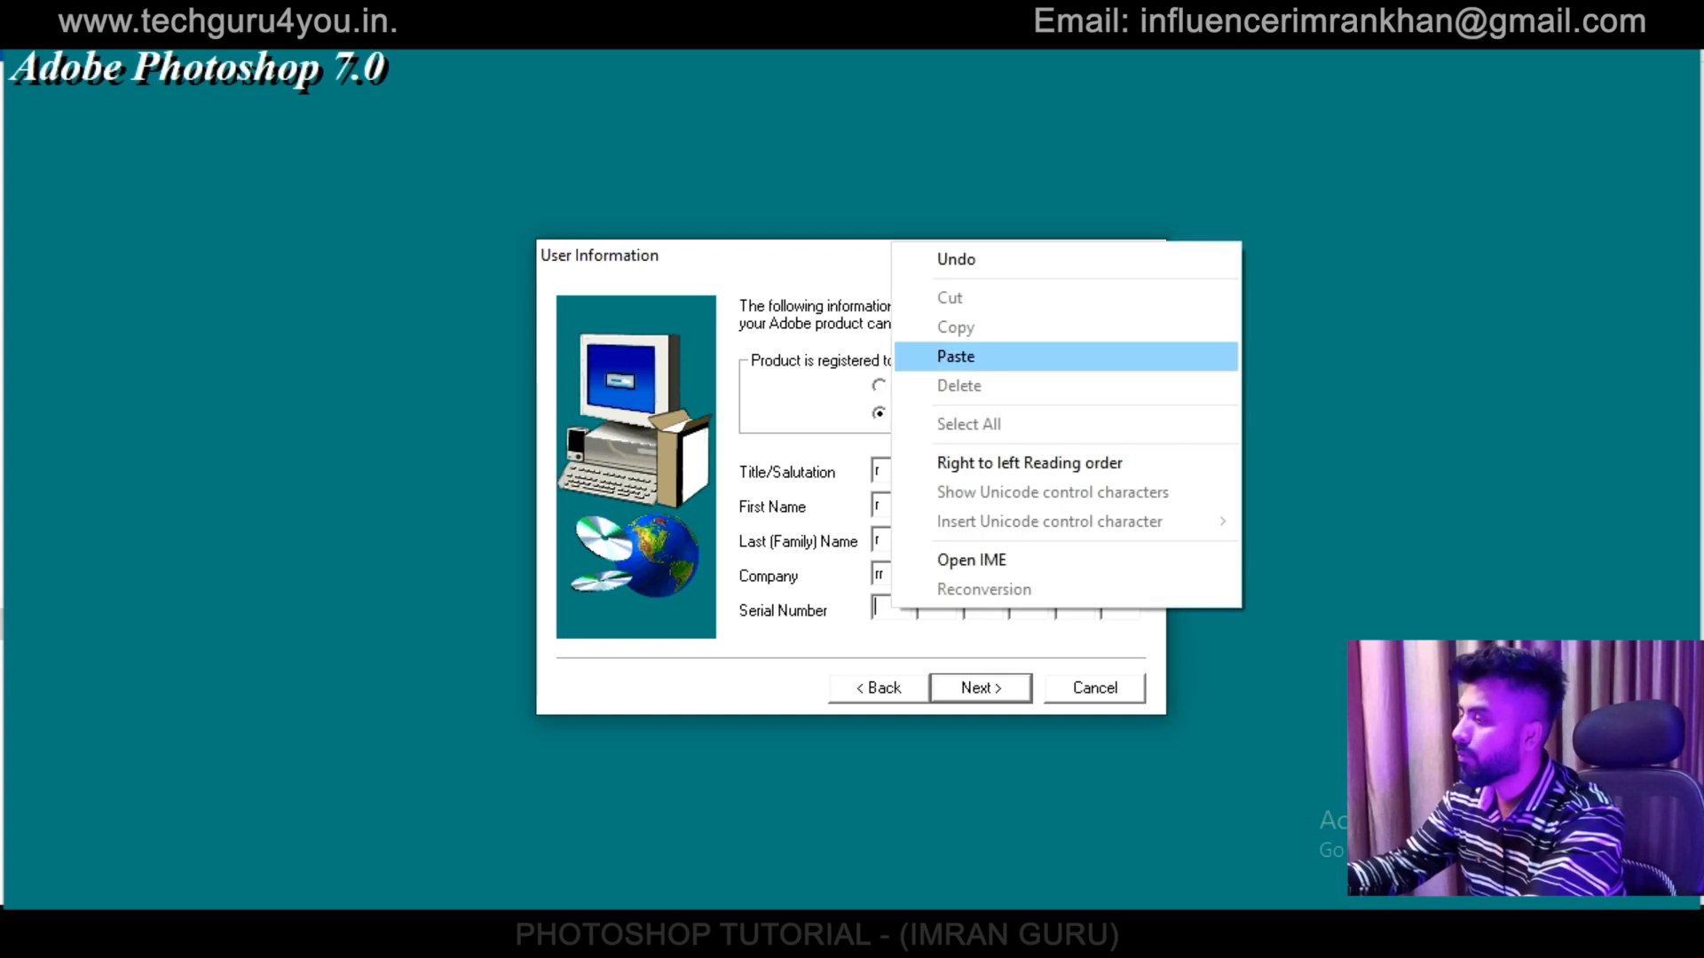
click(956, 356)
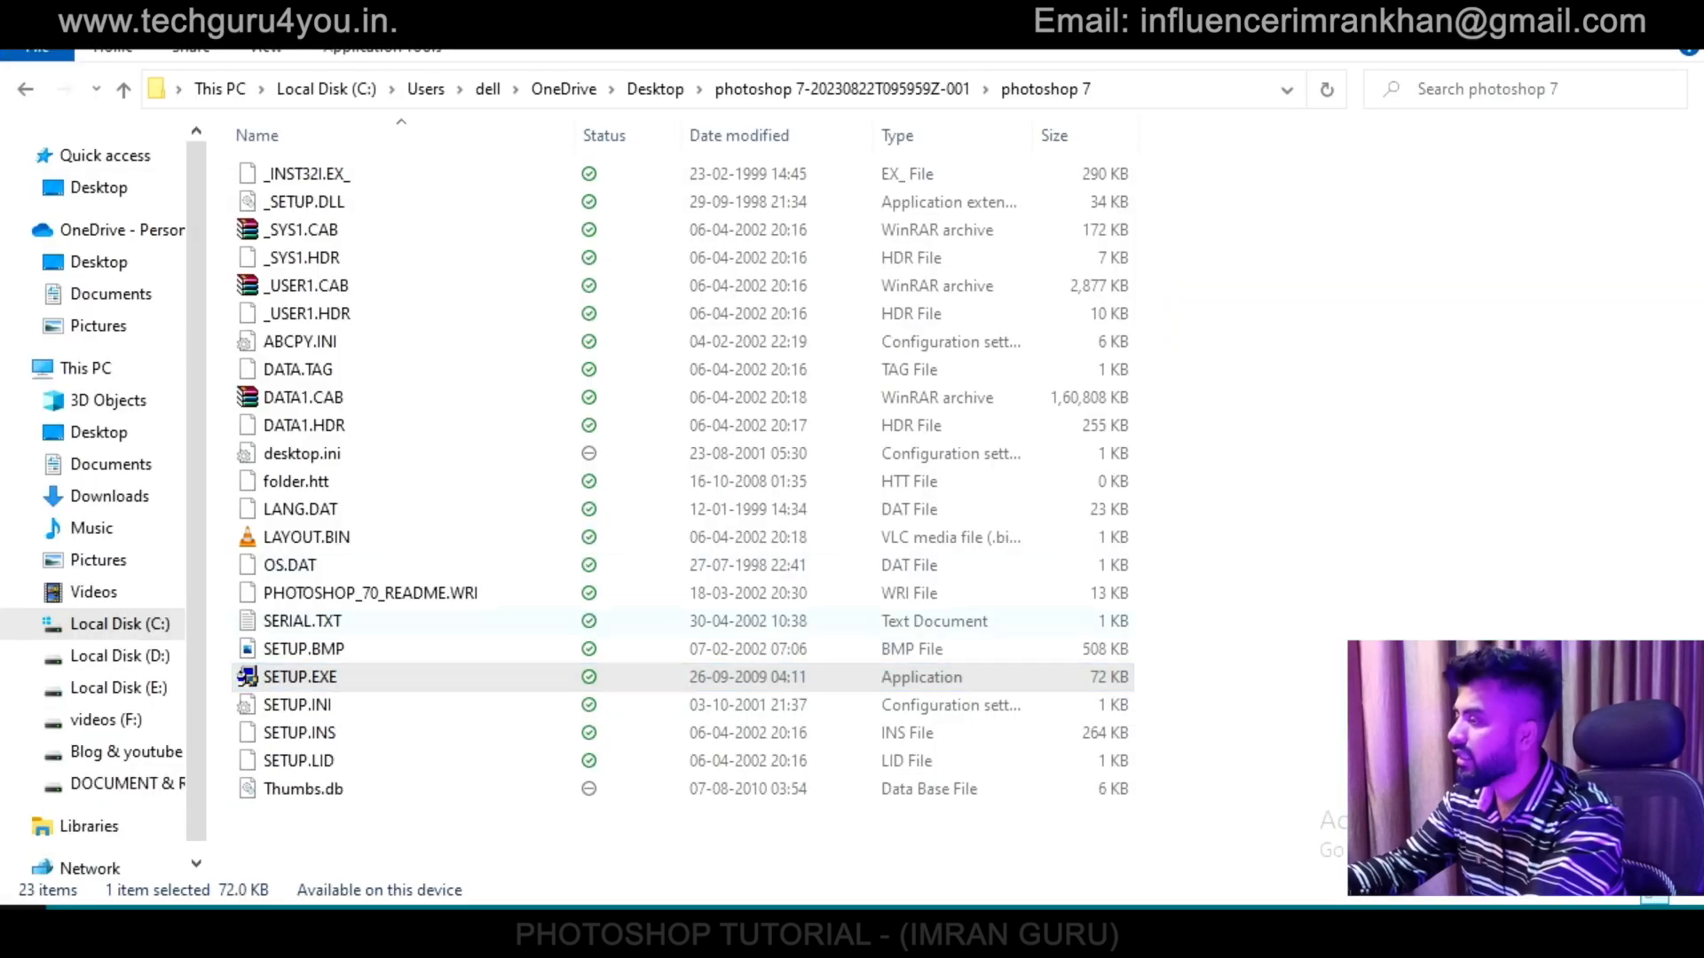
Reopen SERIAL.TXT to examine how the serial number divides into groups for the registration fields, and close it
double_click(302, 621)
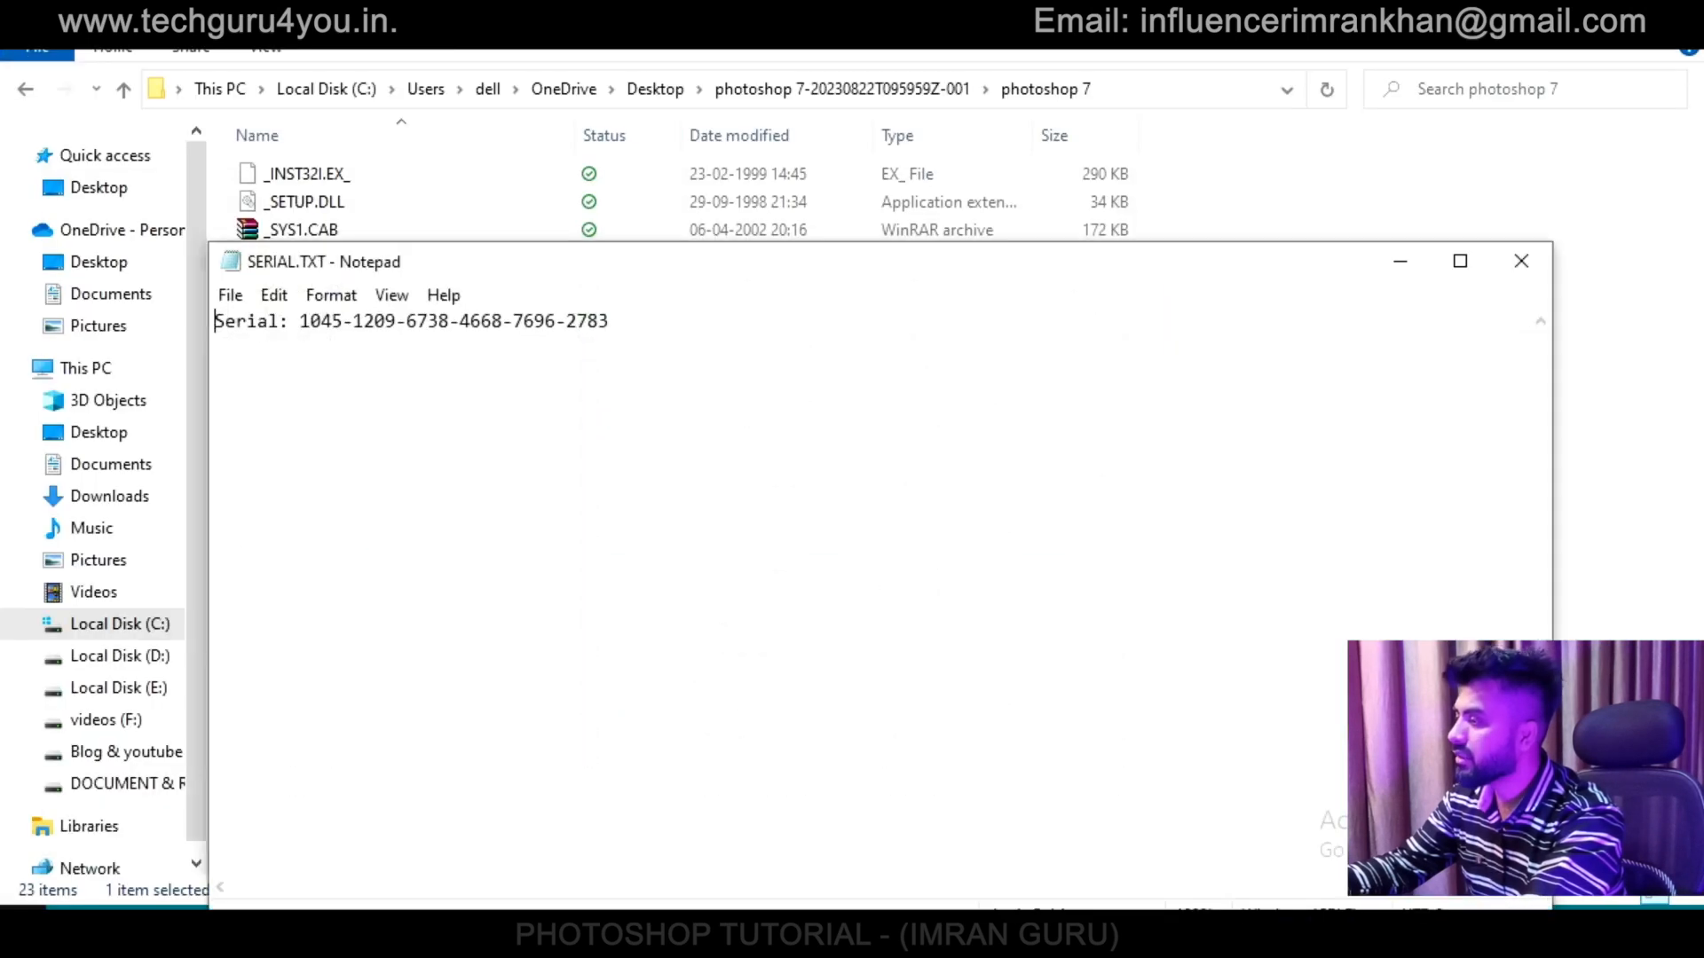
double_click(320, 320)
drag(353, 321, 449, 321)
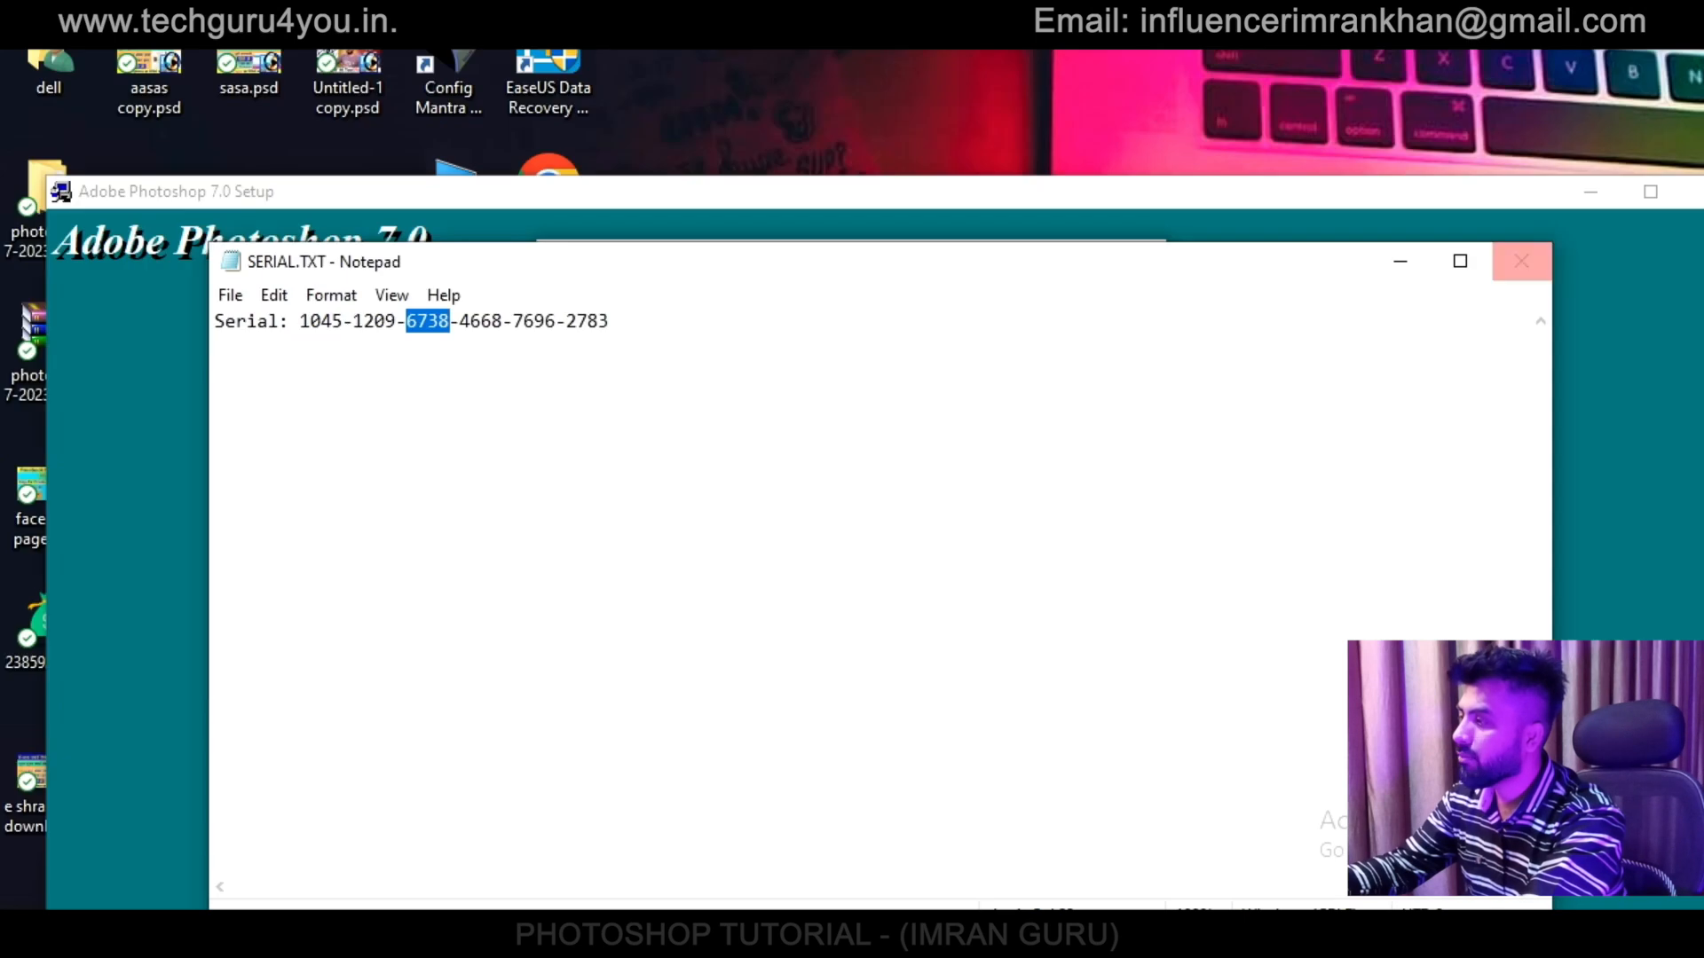
click(1521, 261)
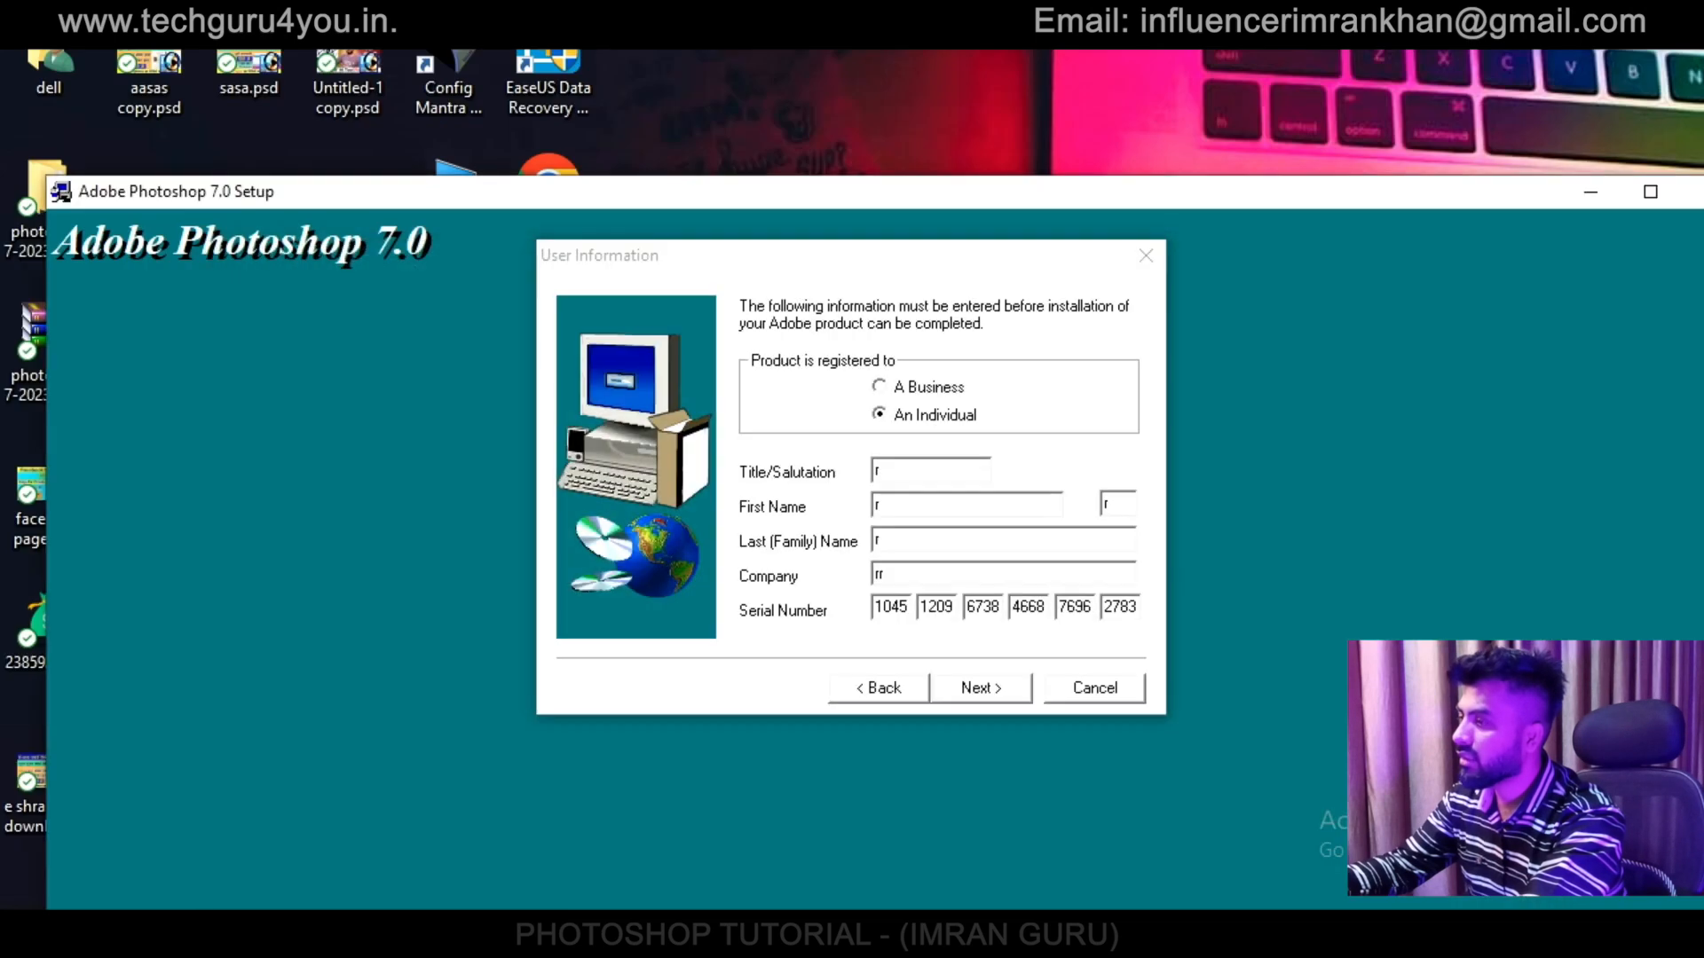
Submit the user information with its serial number and confirm the registration details
click(900, 606)
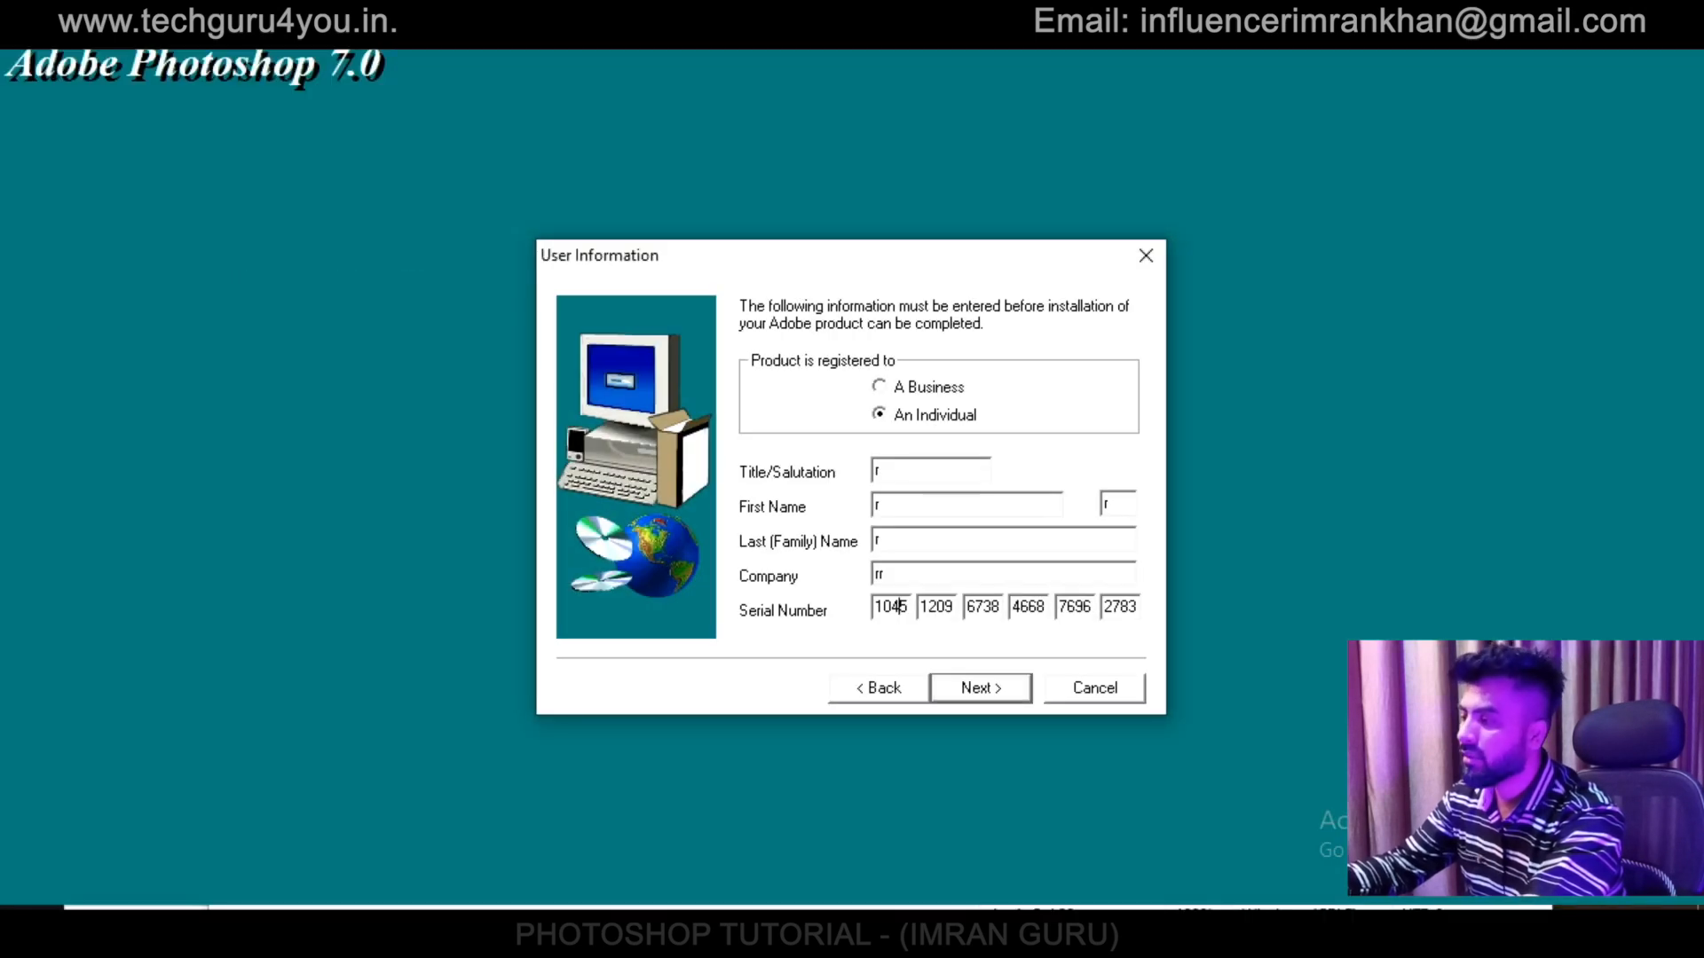
key(Return)
key(Return)
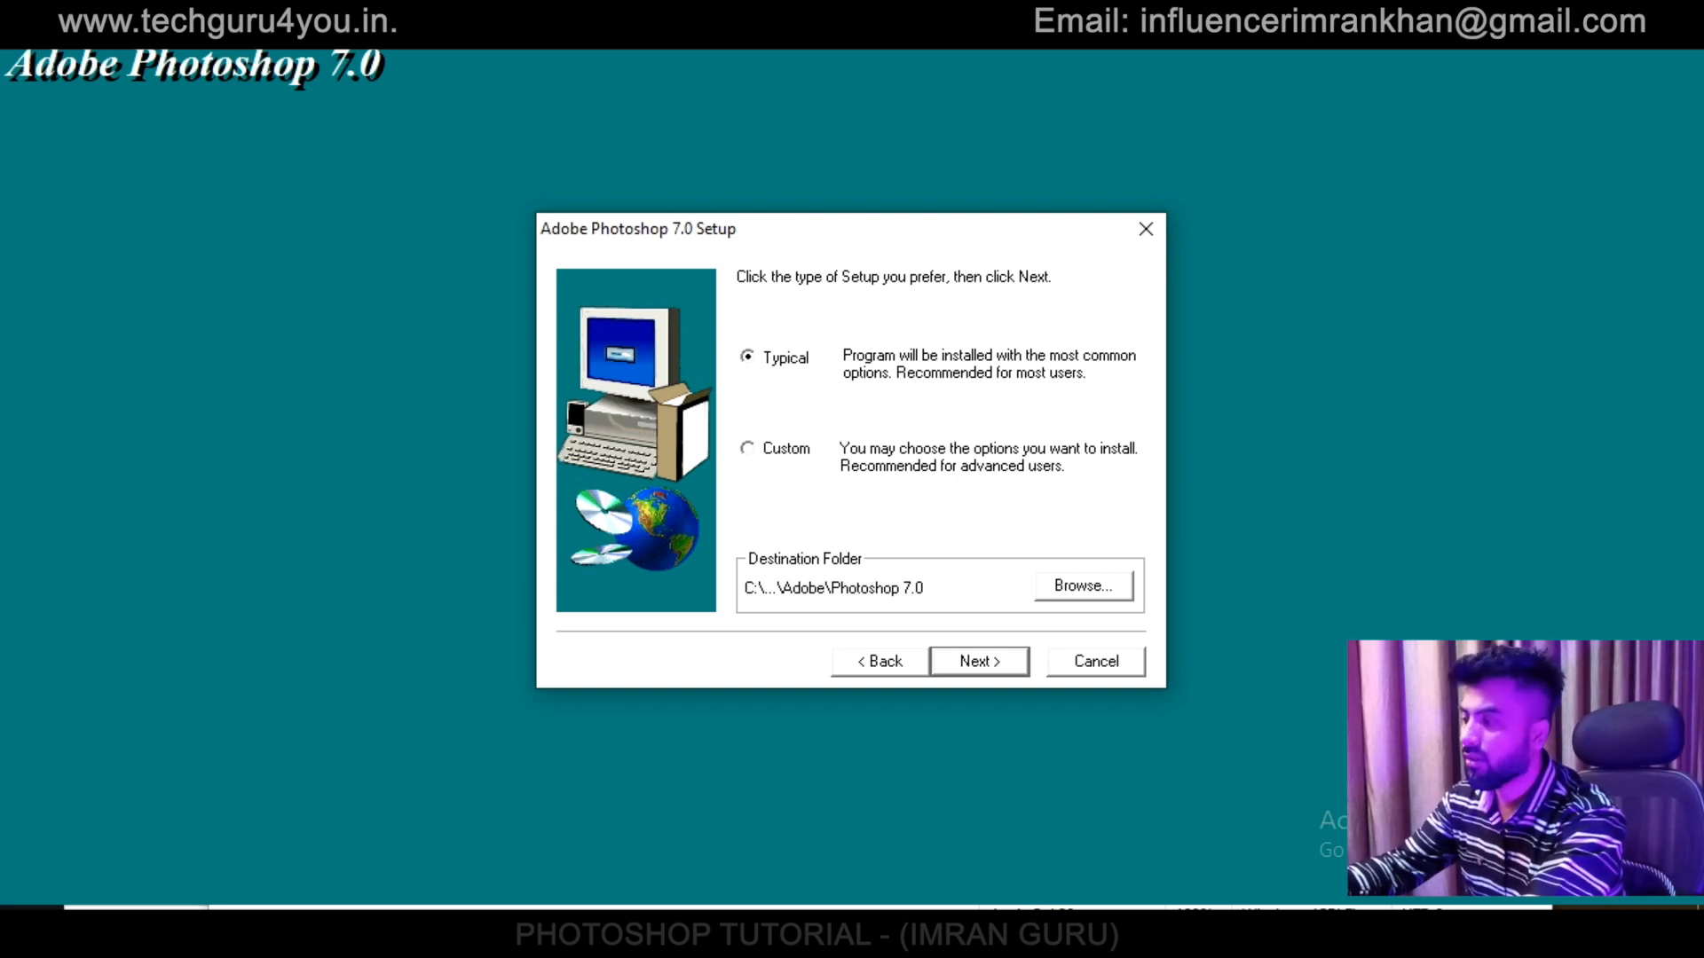
Check the destination folder choices for the Photoshop 7.0 installation
key(alt+r)
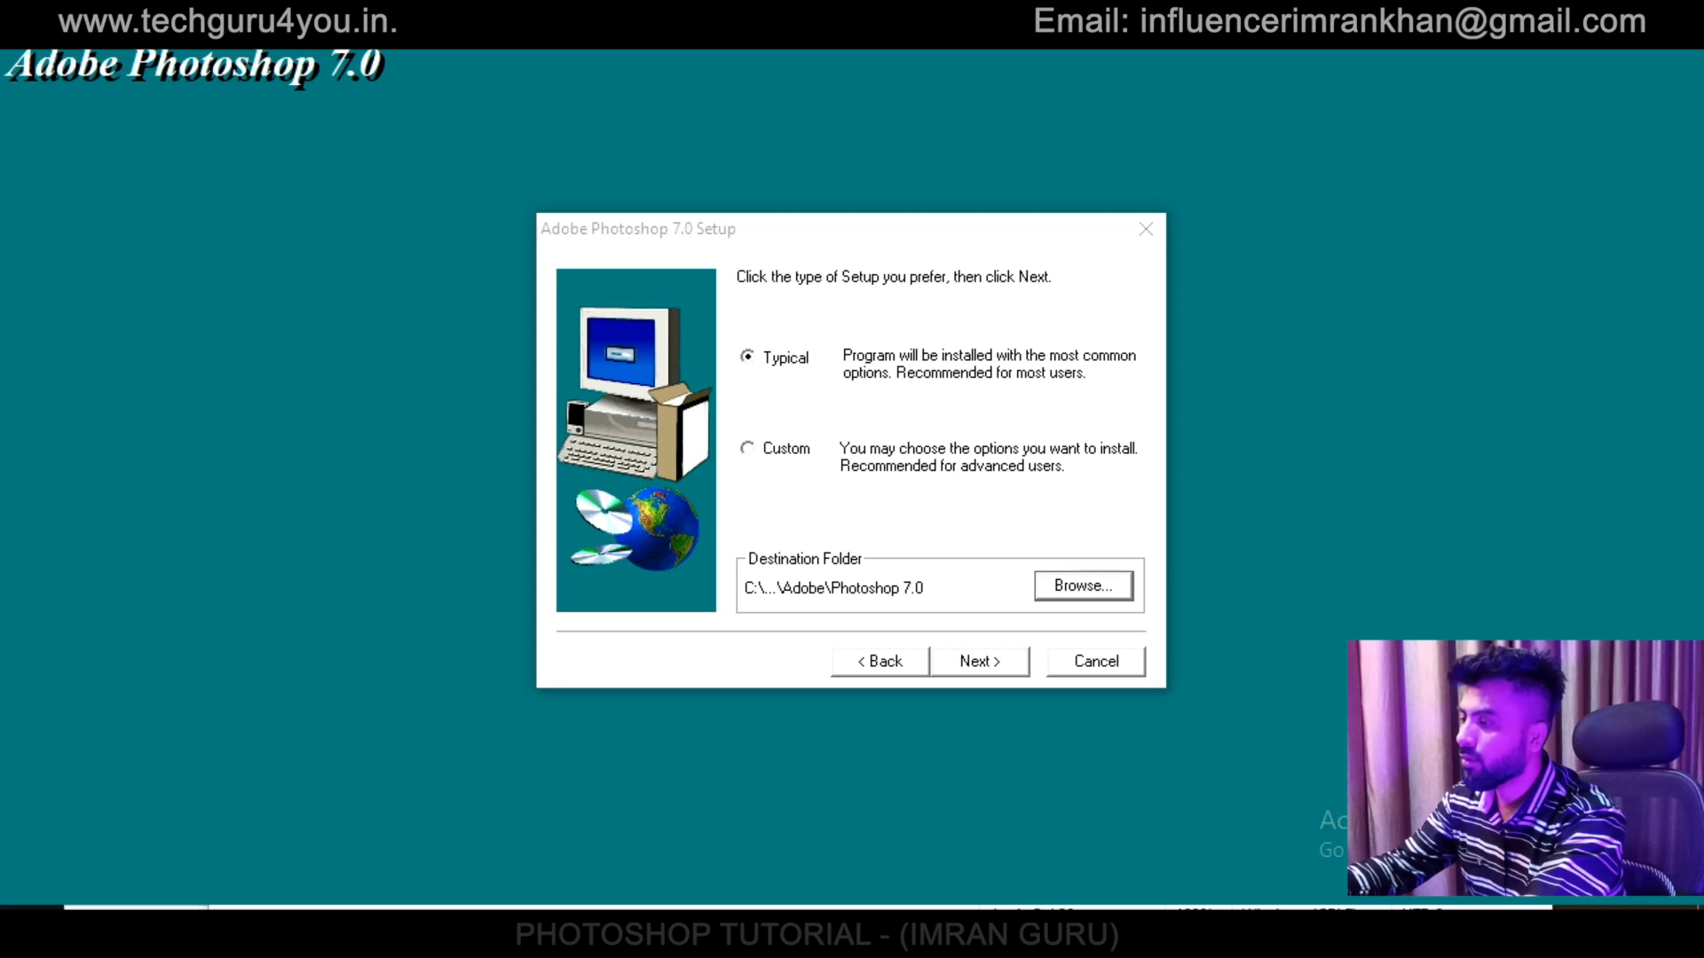
key(Tab)
key(Return)
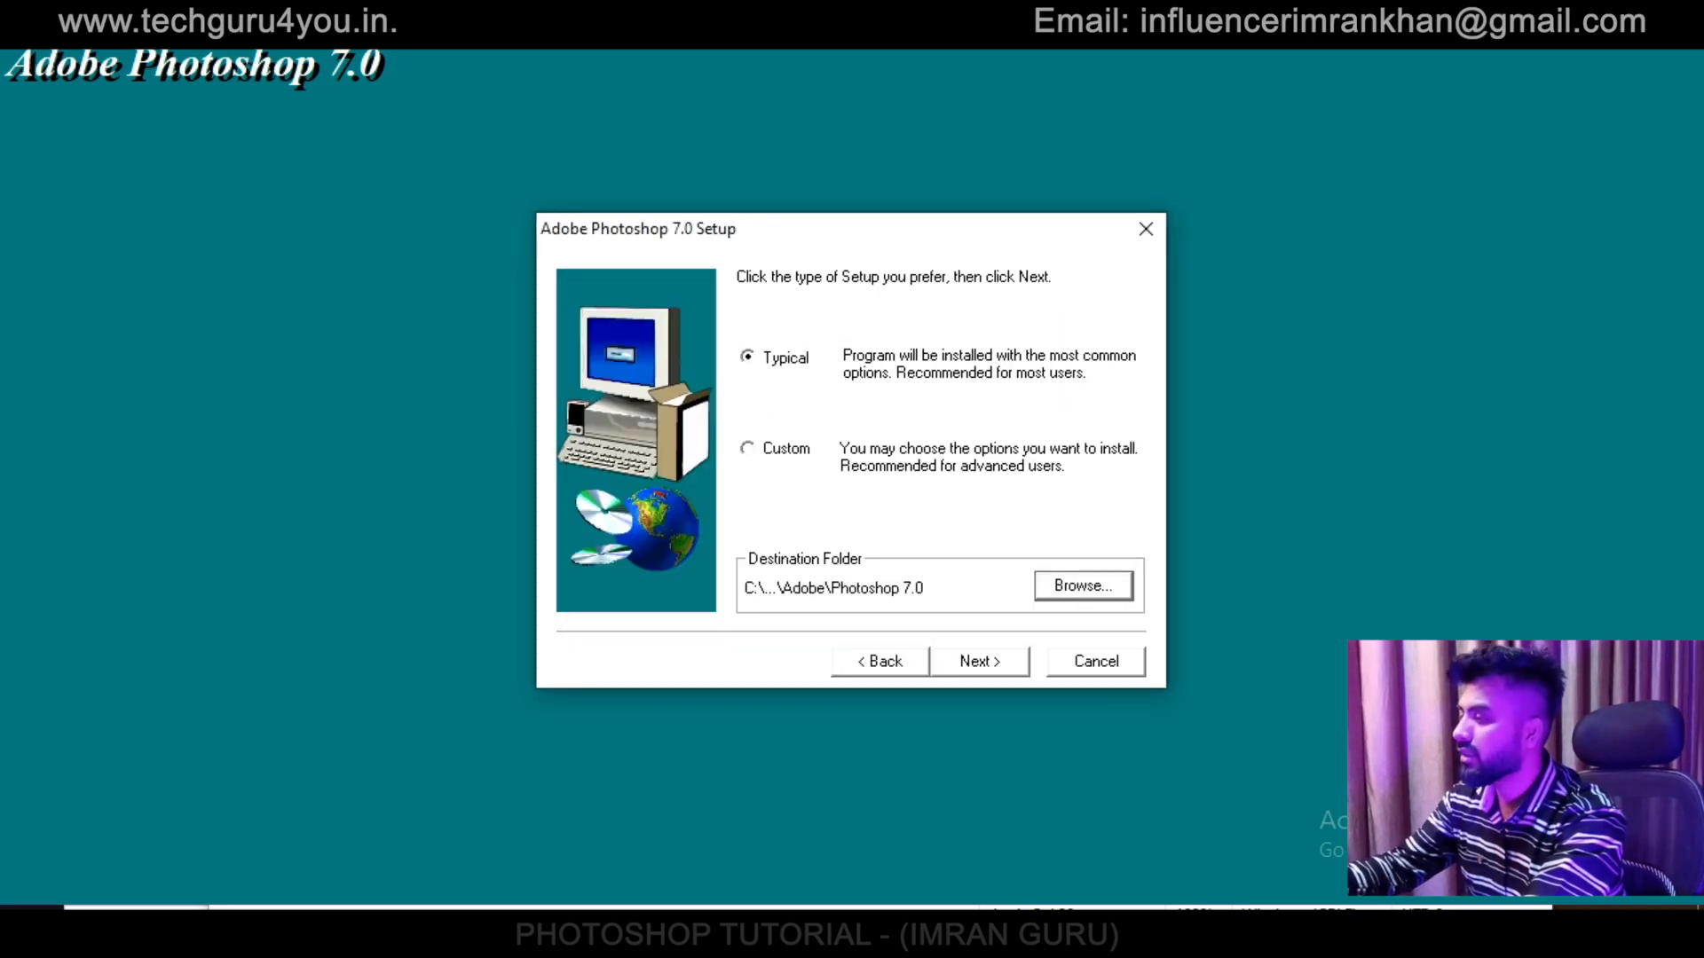
Install Photoshop 7.0 as a Typical setup with the default file type associations and finish the installer
key(Tab)
key(Return)
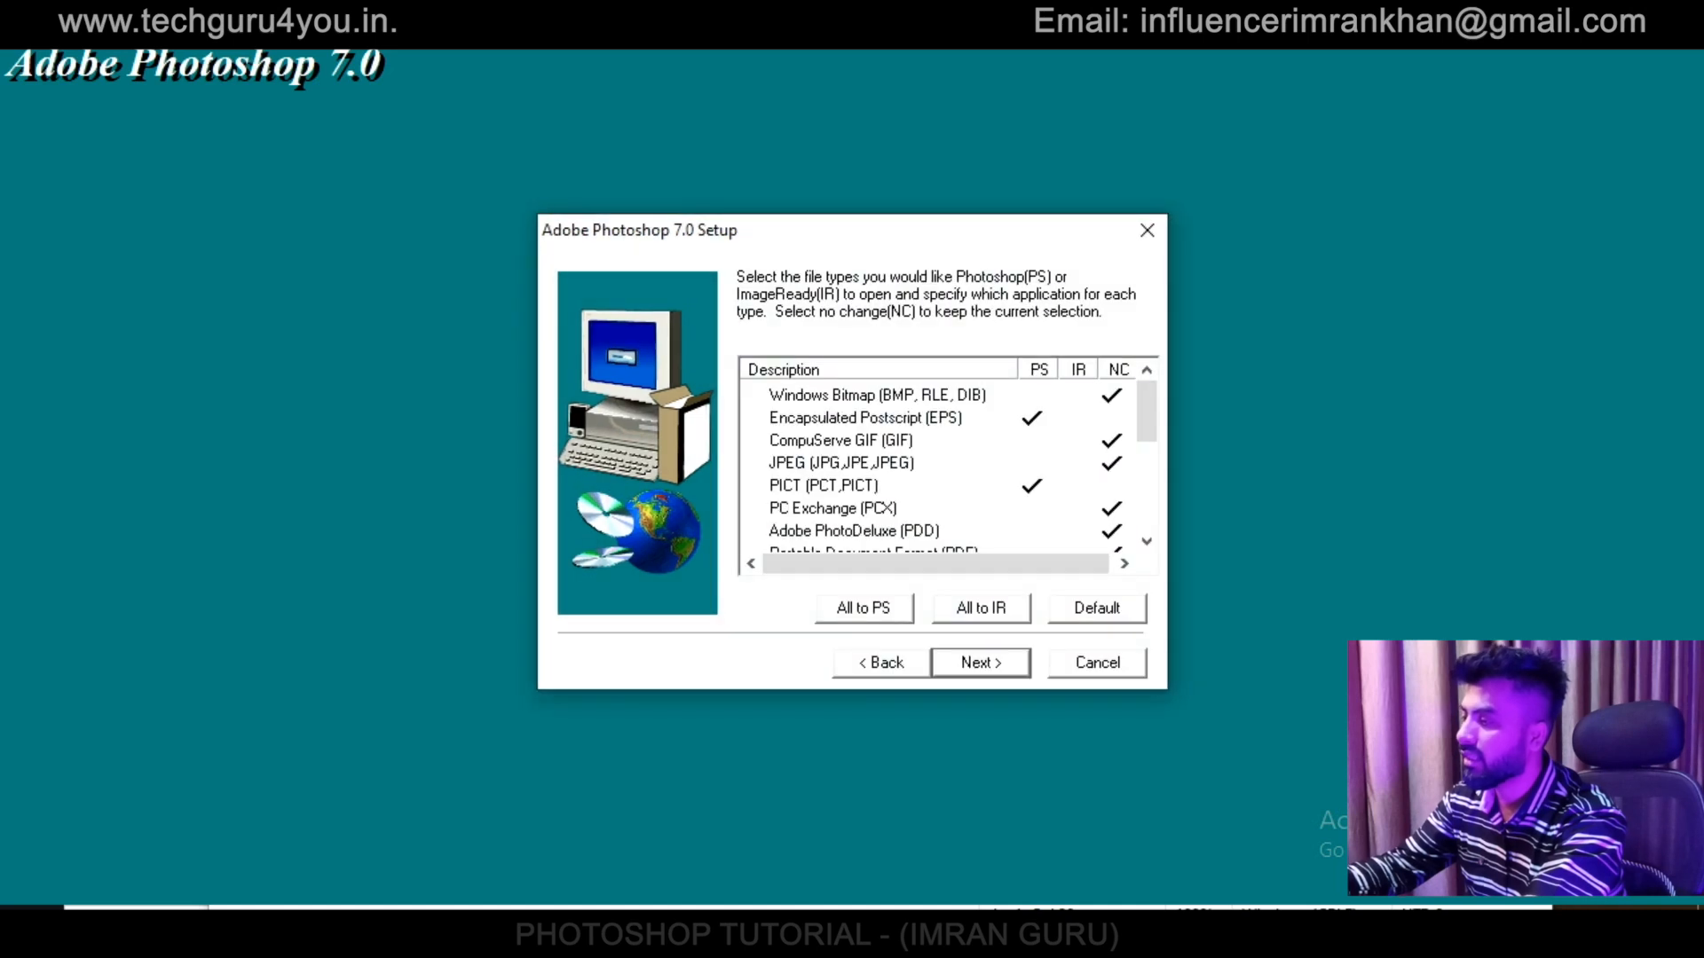
key(Return)
key(Return)
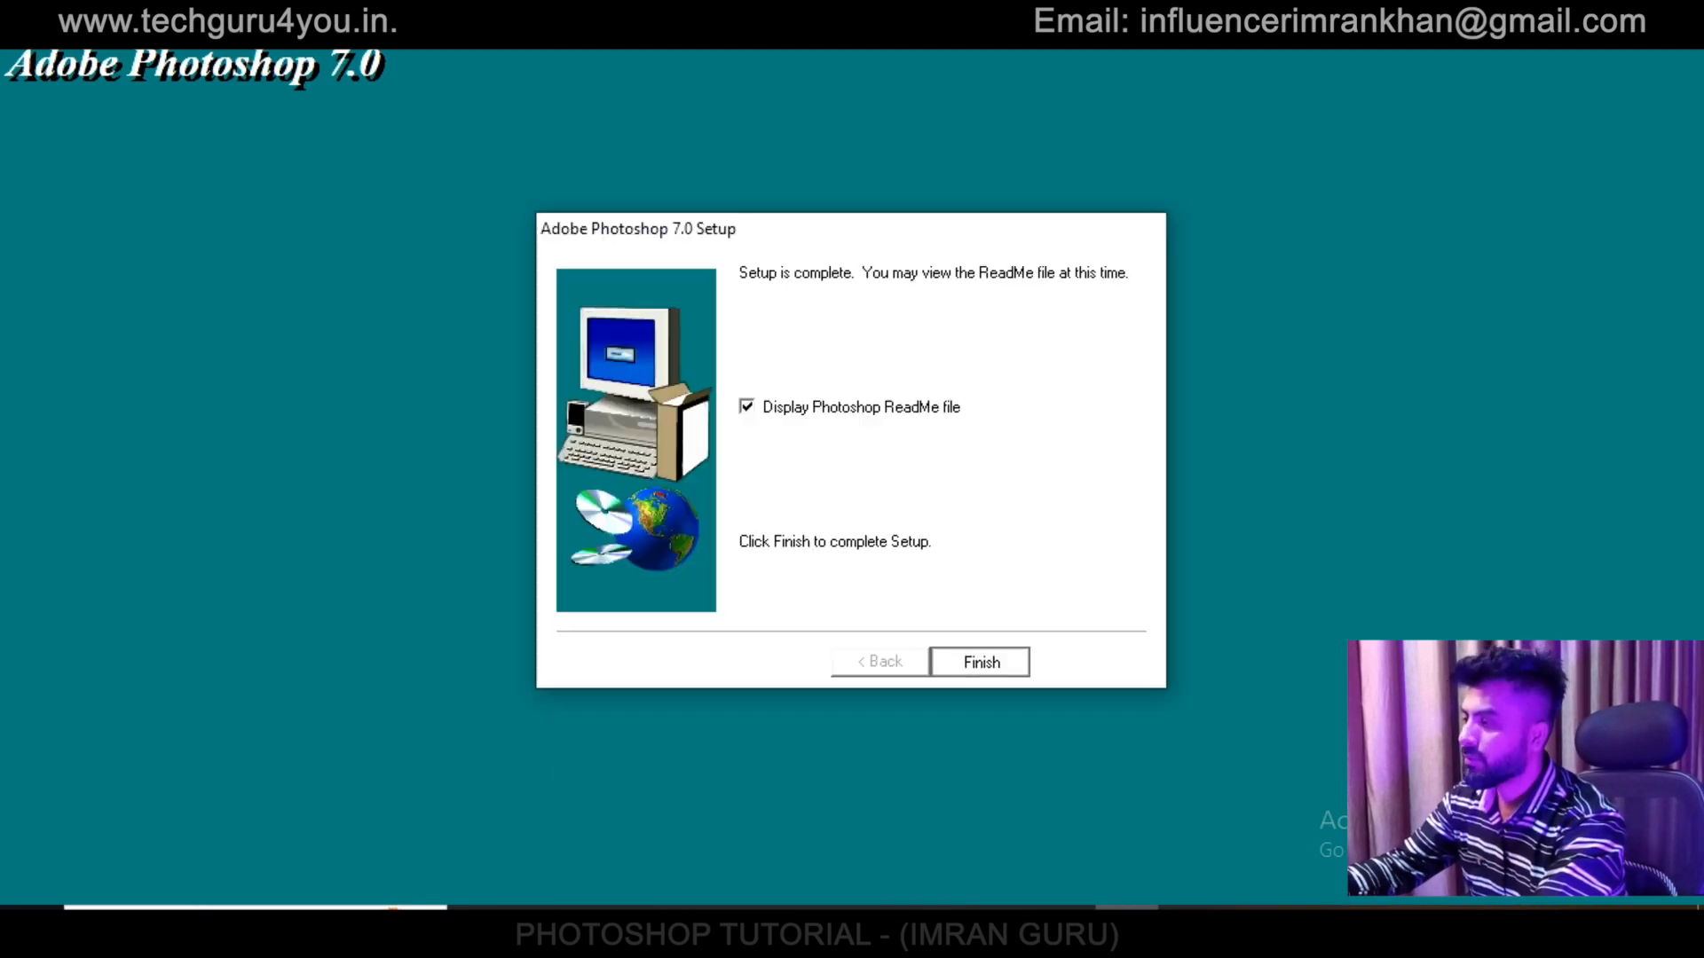
key(Return)
key(Return)
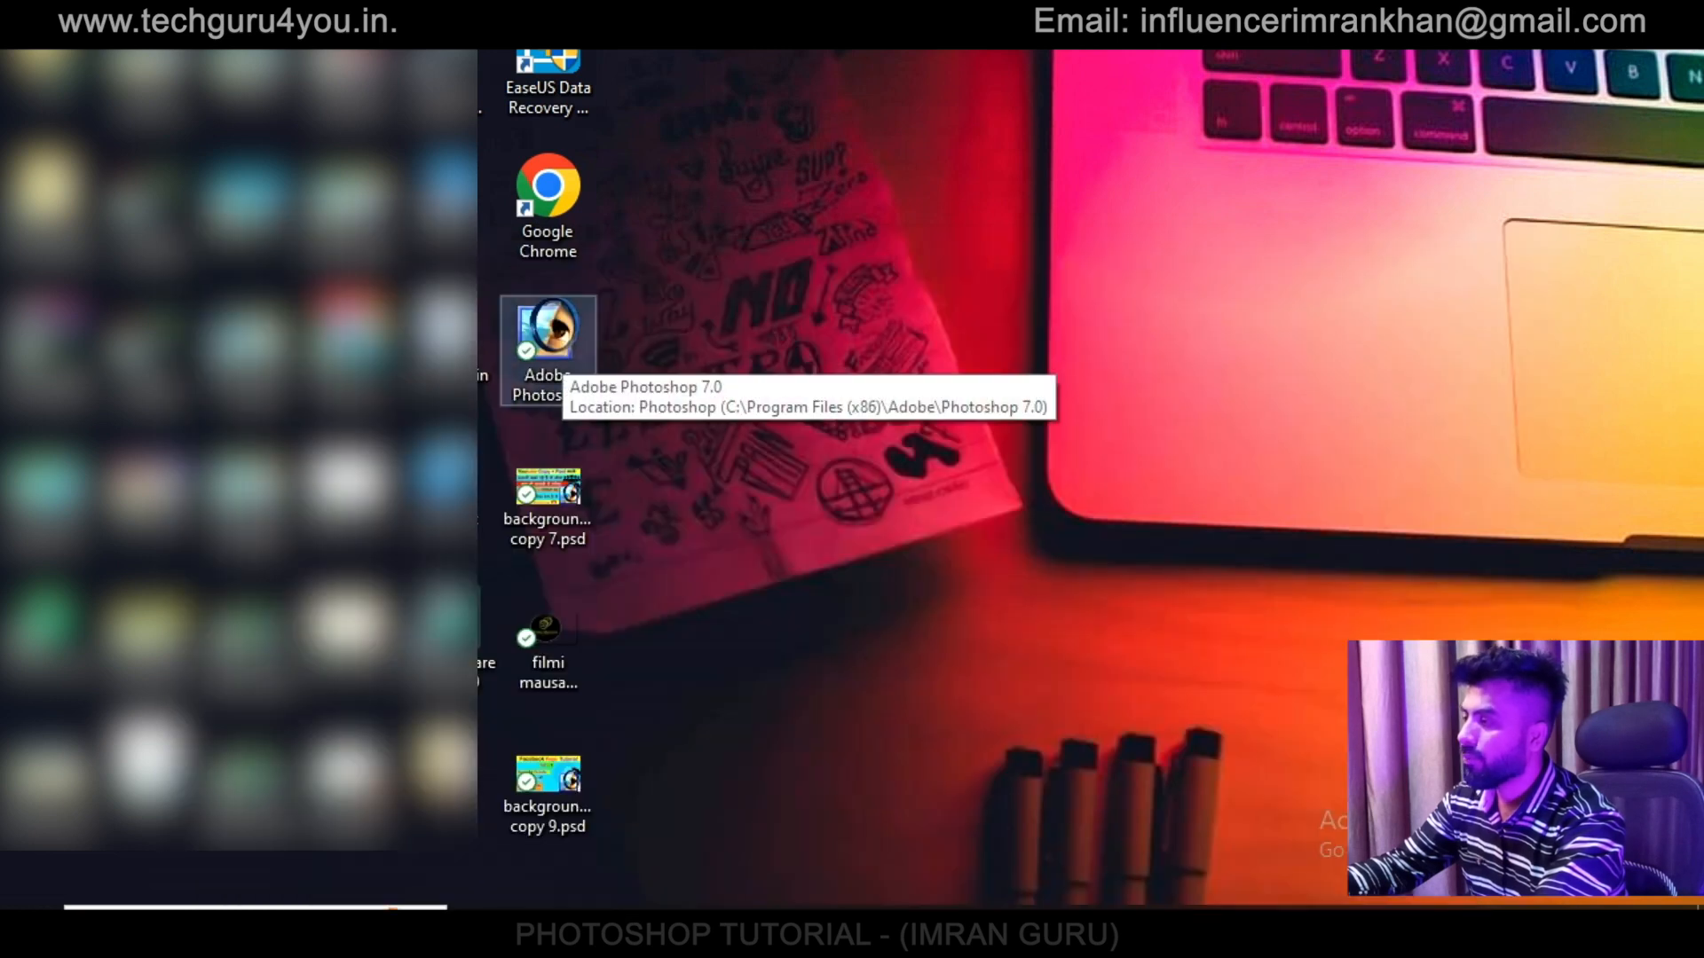
Point out the desktop's Adobe Photoshop 7.0 shortcut, search installed programs for "pho" and view the app's available actions
drag(688, 284, 499, 372)
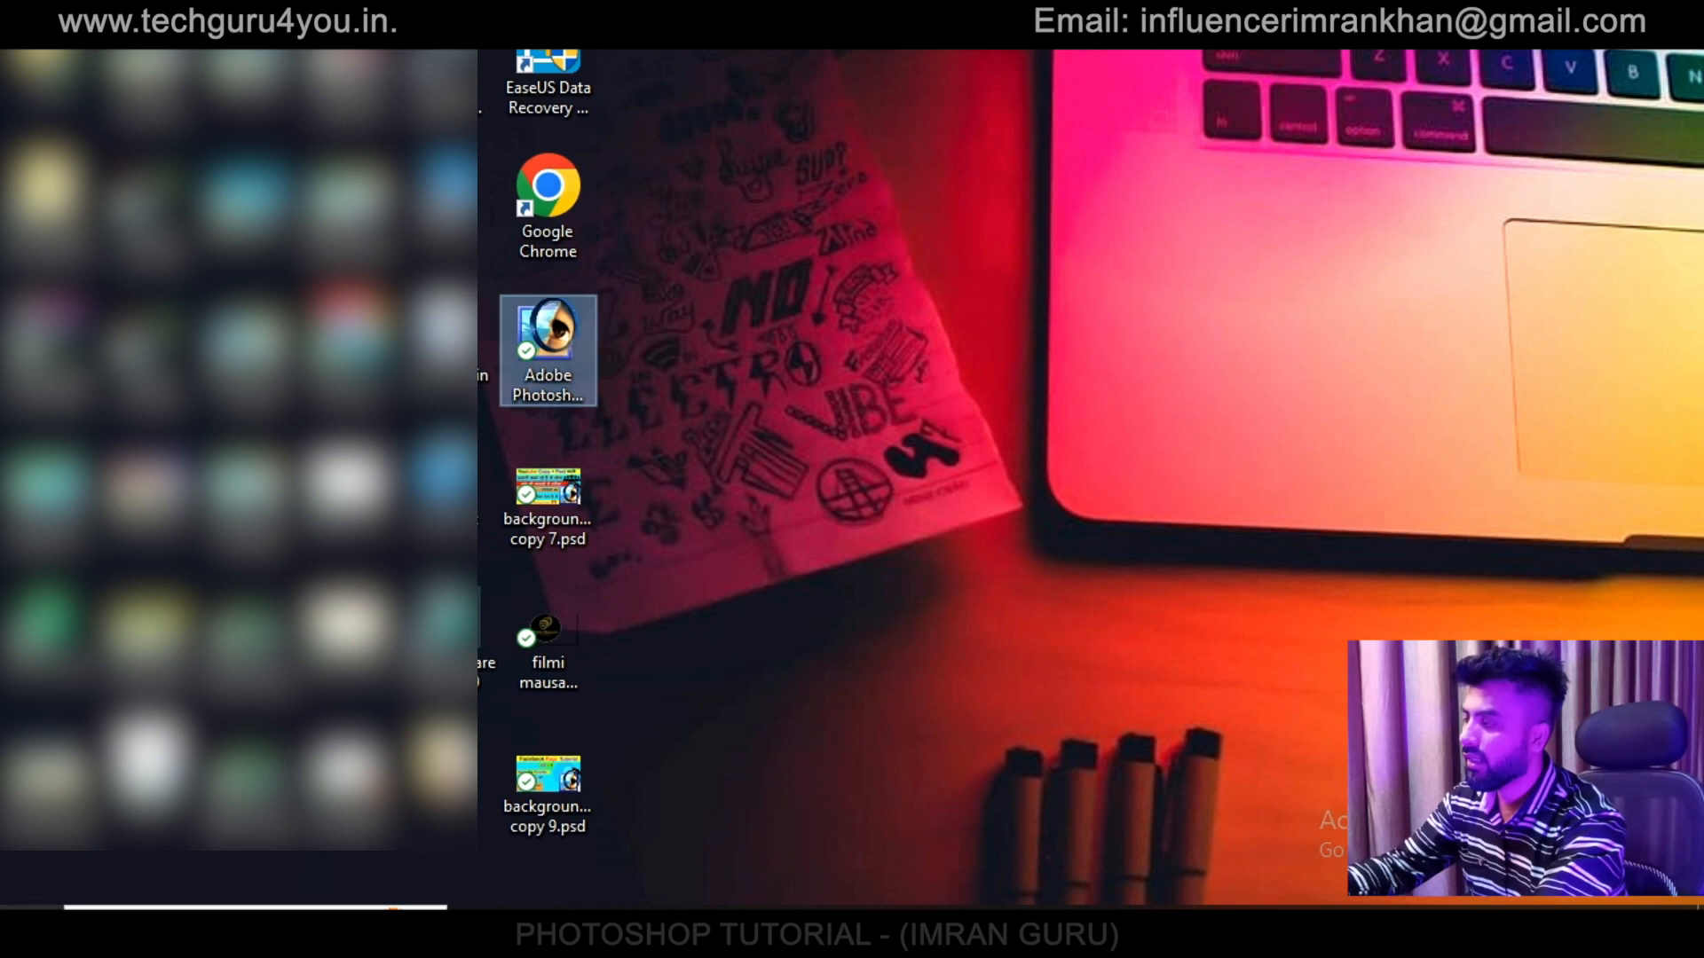
key(super)
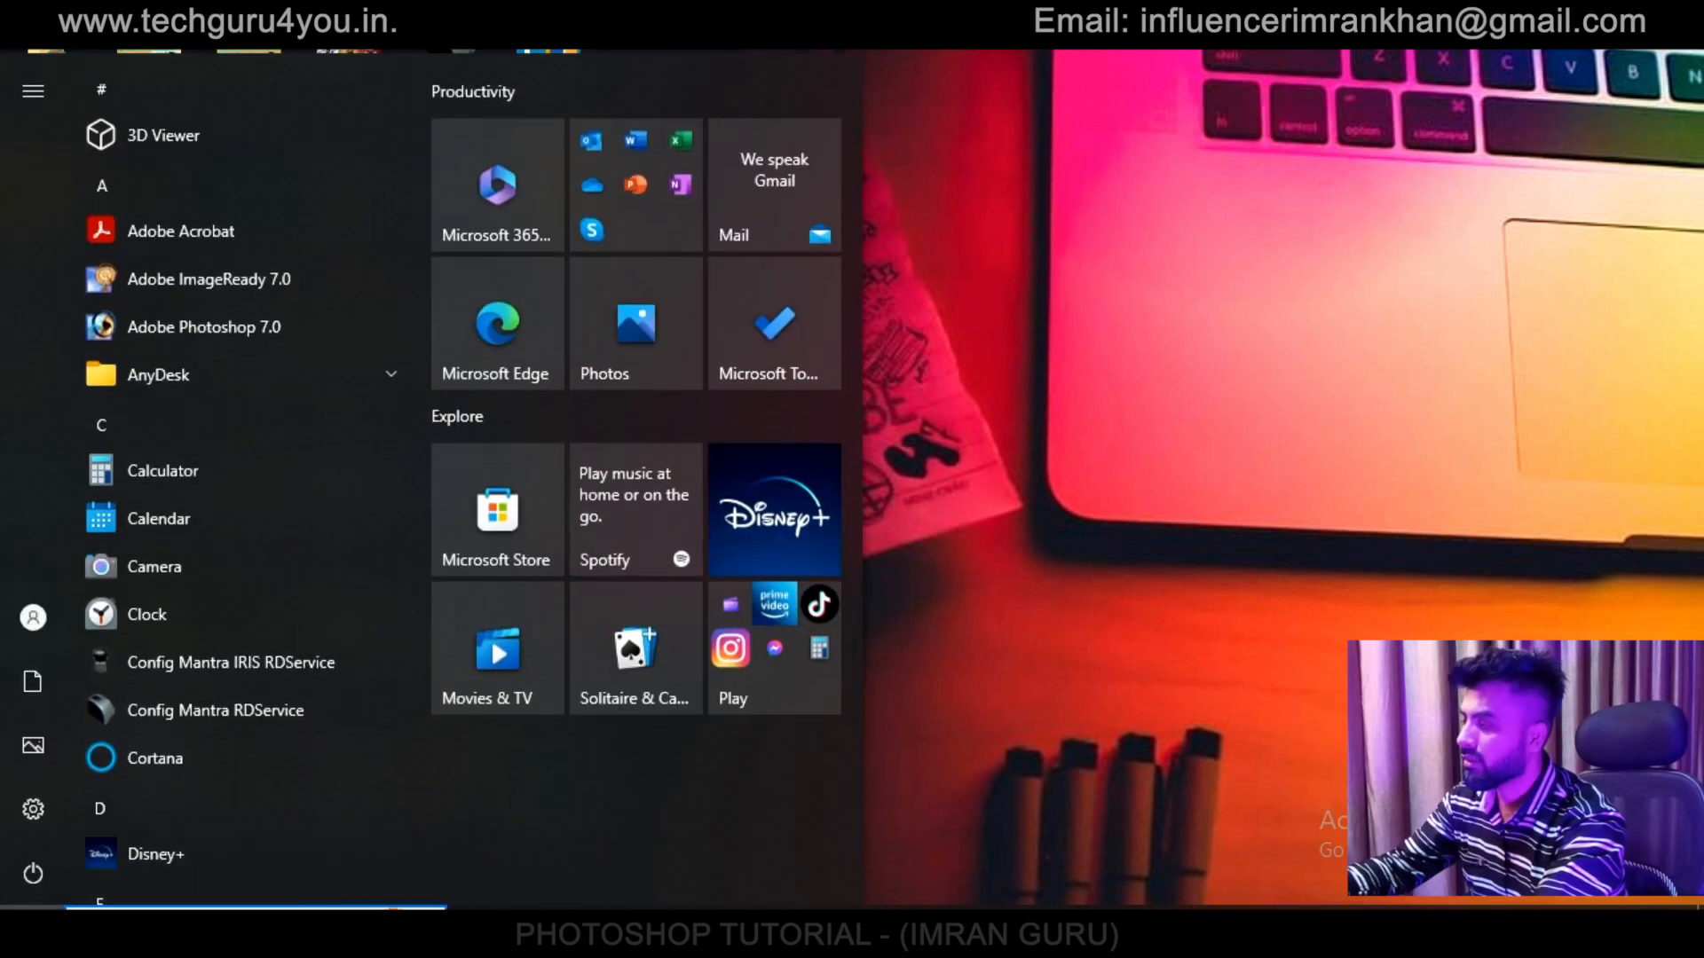
text(pho)
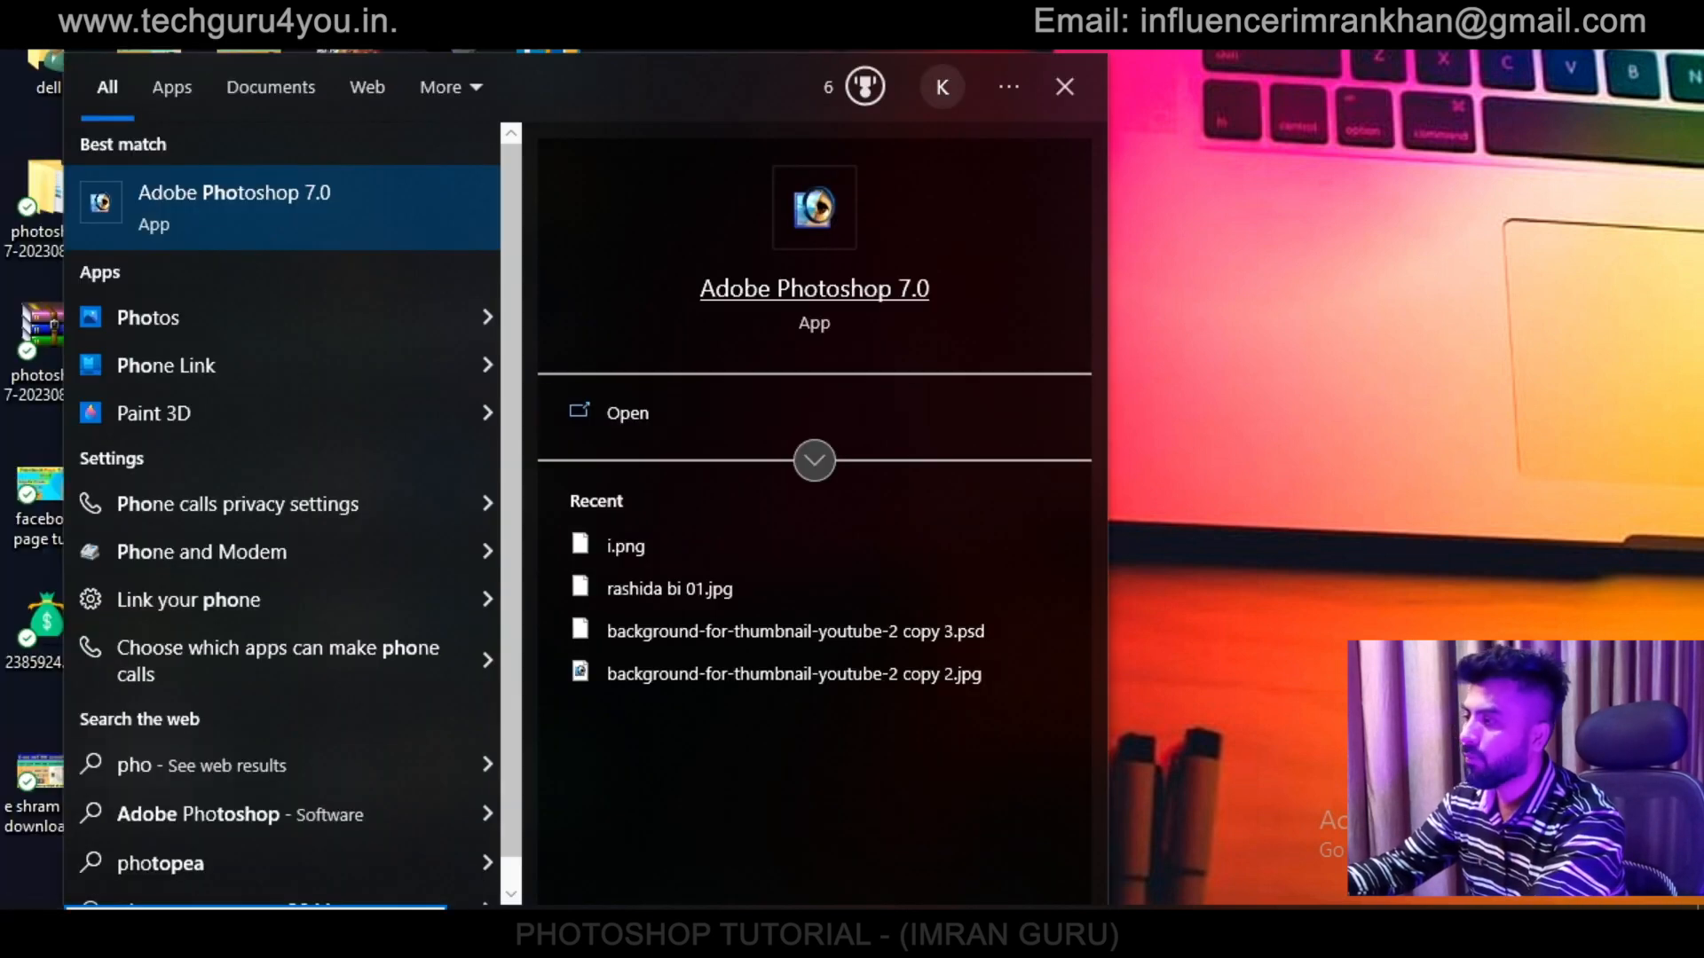
right_click(800, 223)
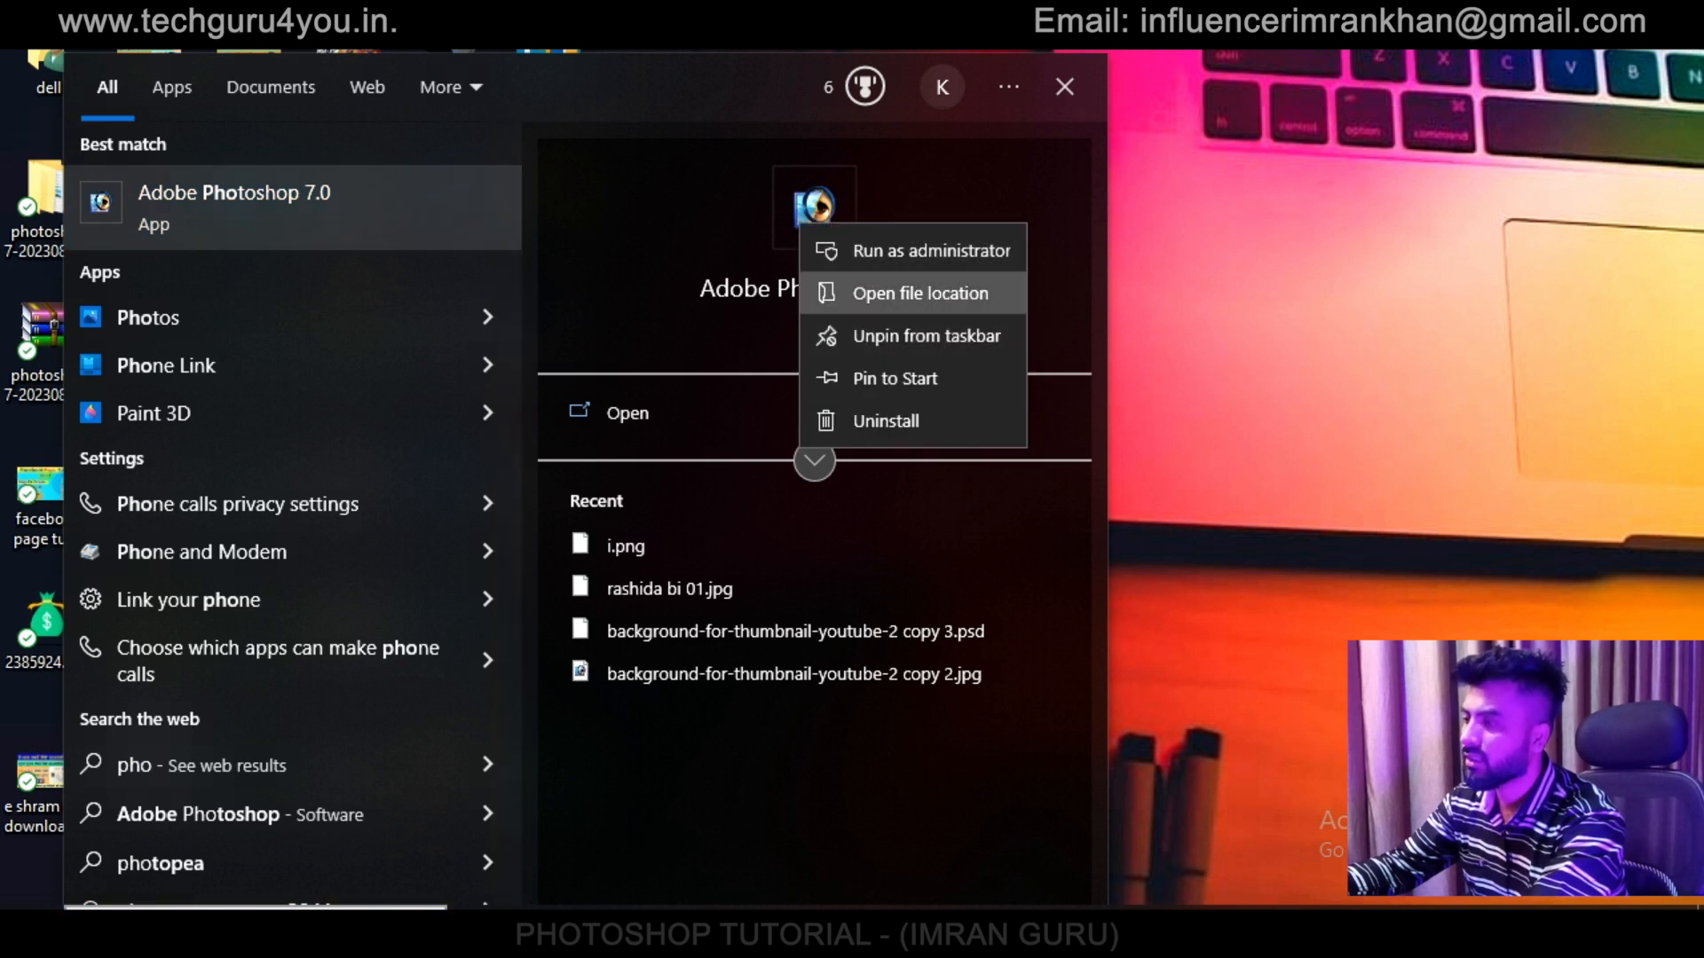
key(Escape)
key(Escape)
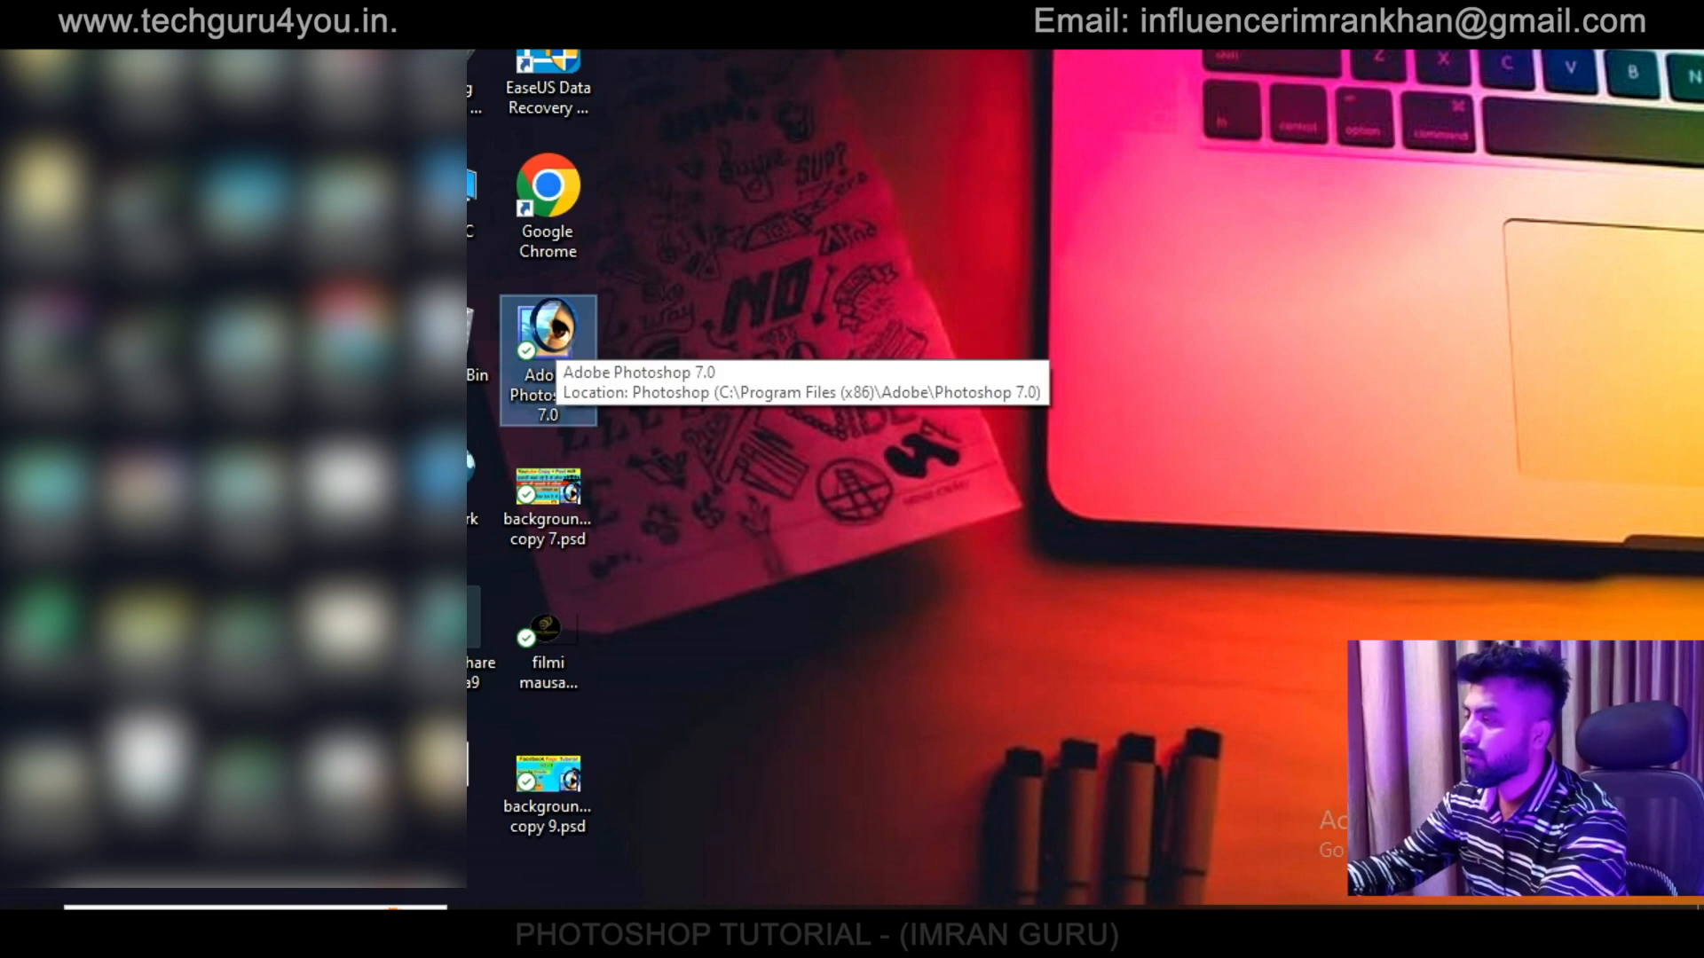
Launch Adobe Photoshop 7.0 from the desktop and activate the Rectangular Marquee Tool
key(Return)
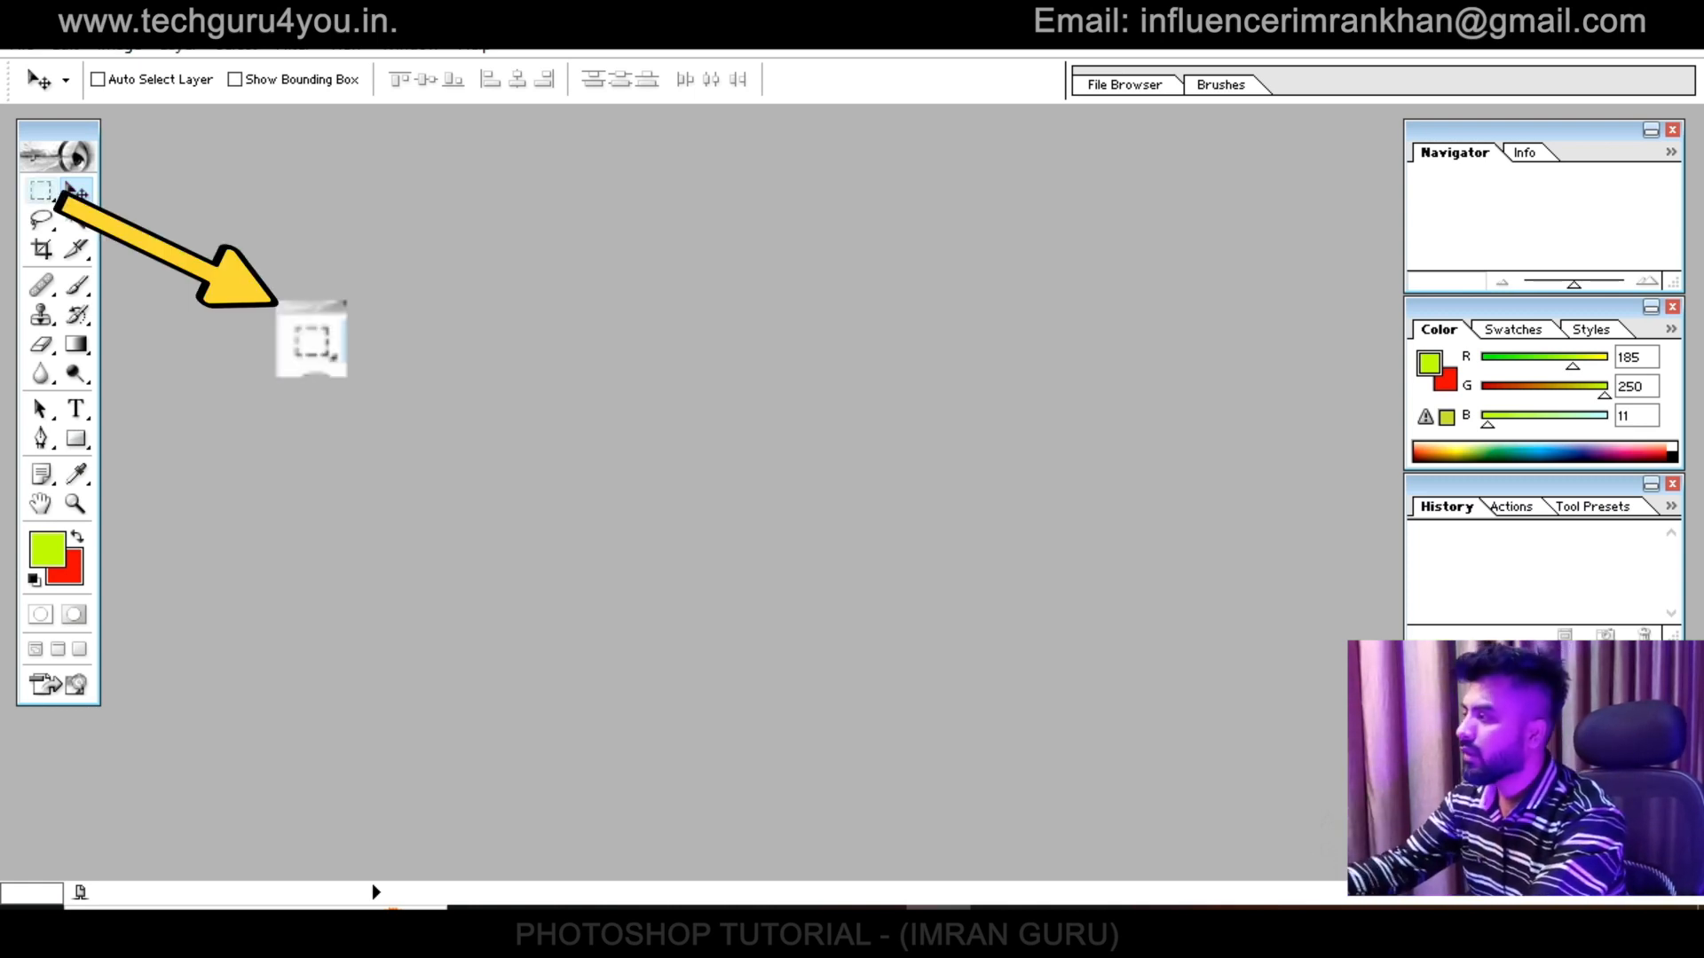
click(41, 190)
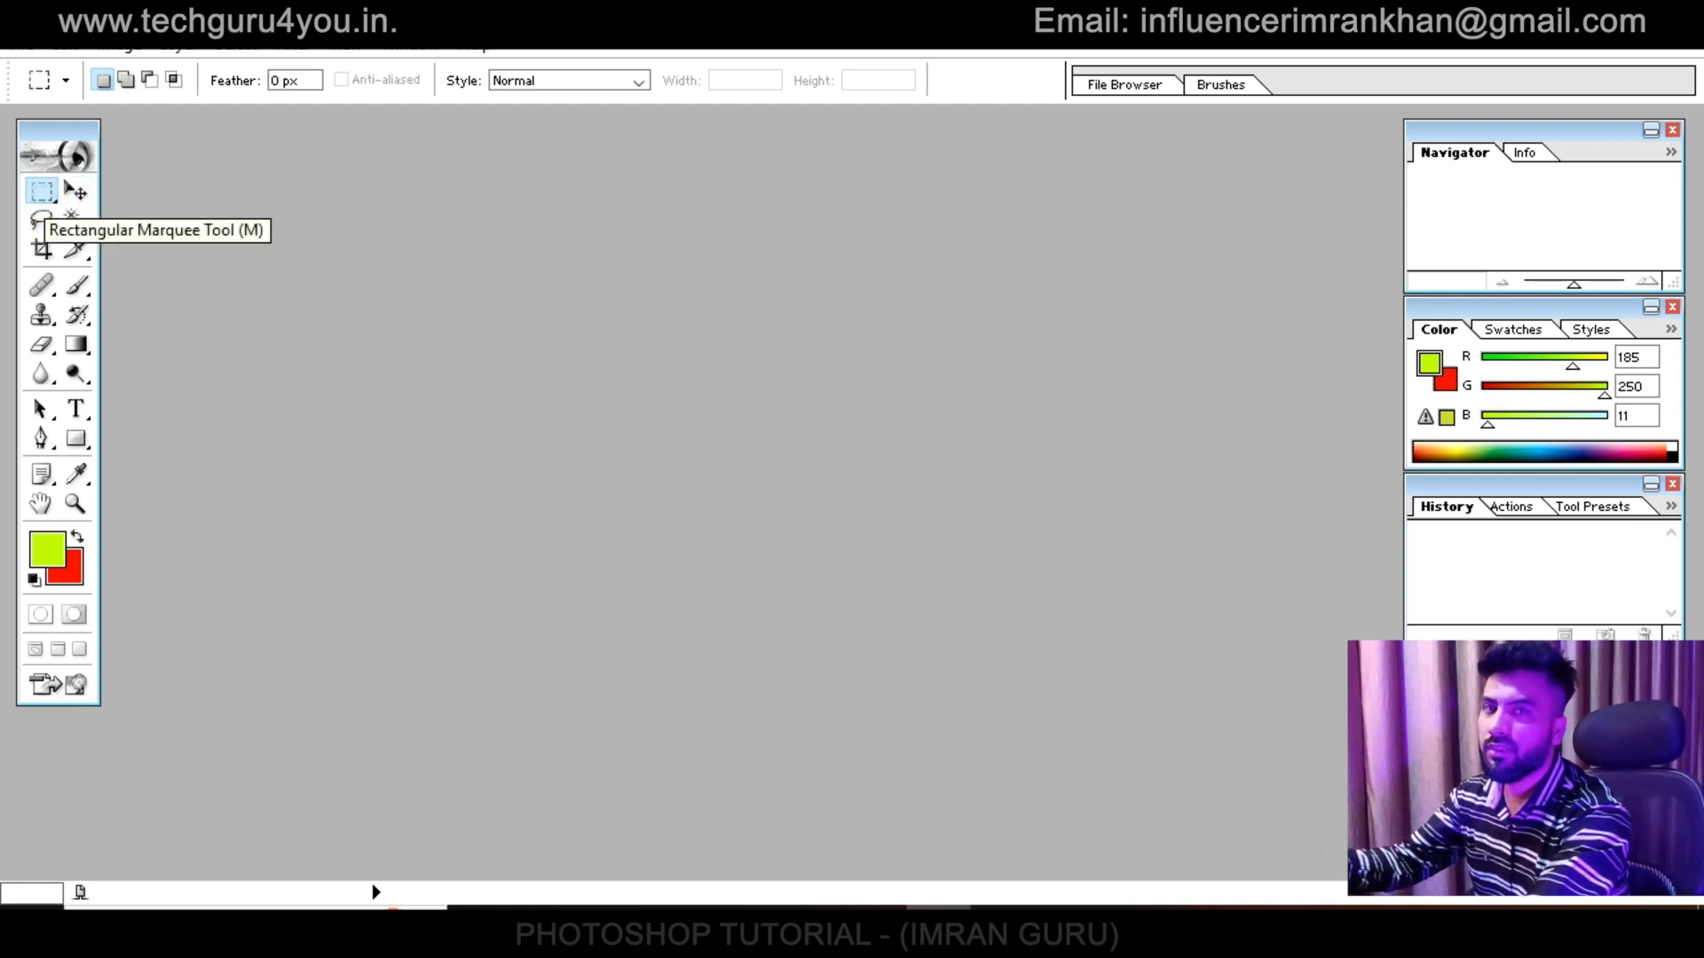
Draw a circular selection with the Elliptical Marquee around the mountain-and-waves emblem on the navy logo card in images.png
click(41, 190)
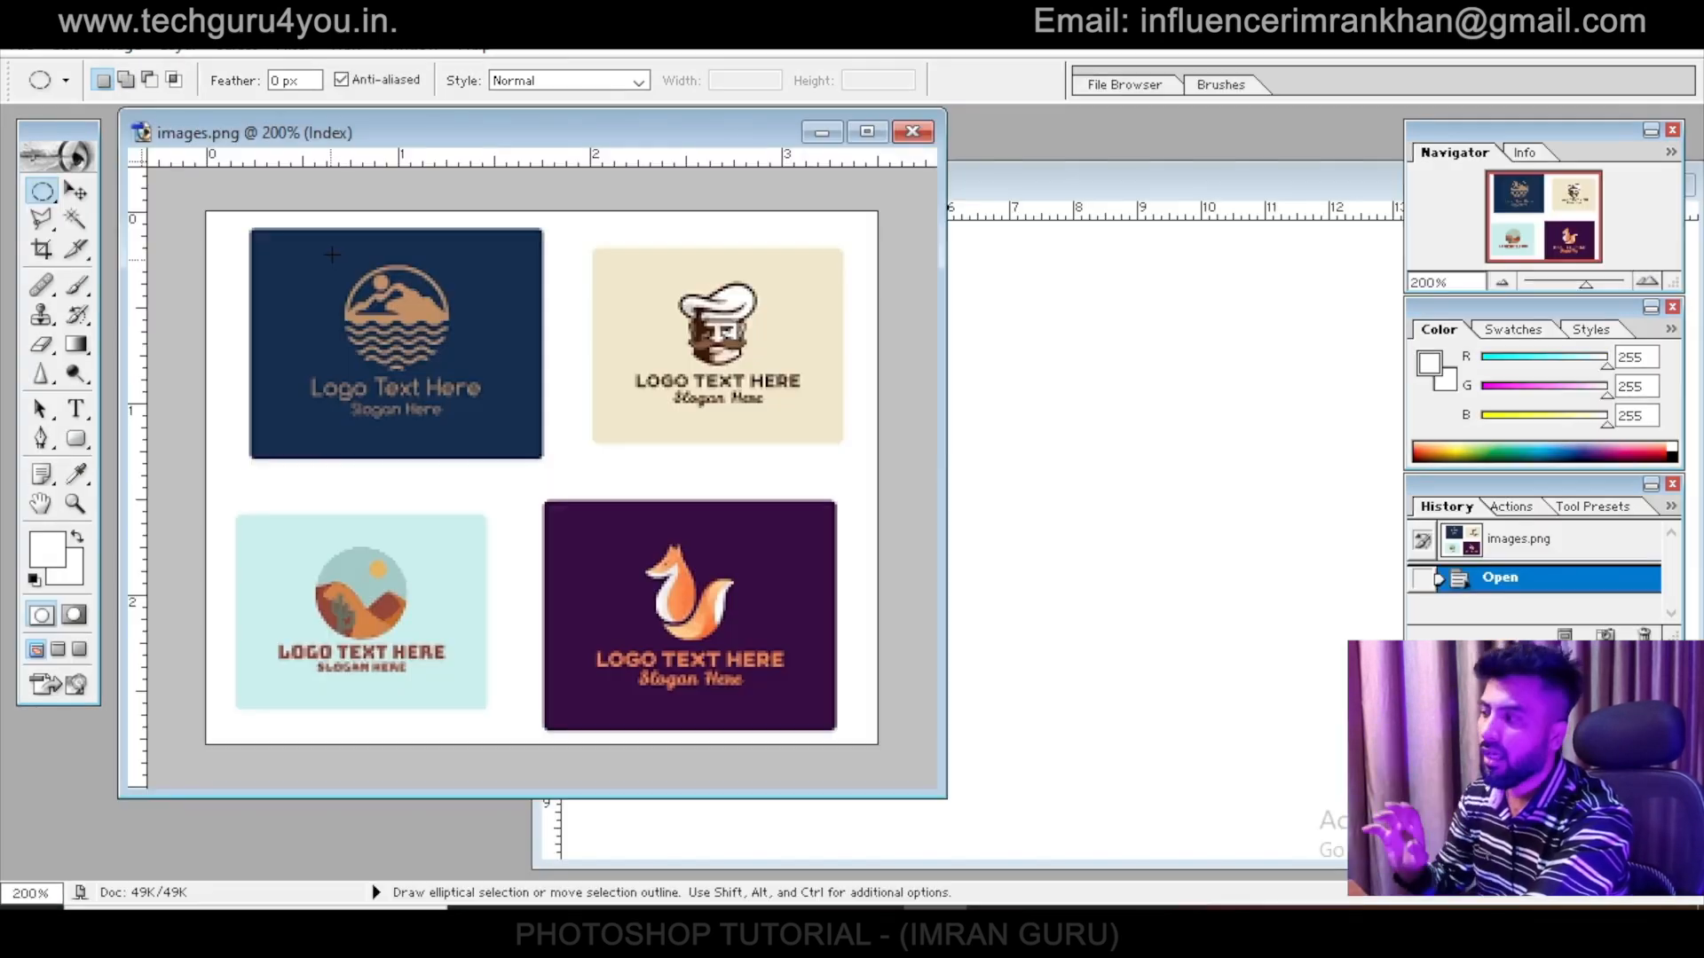
drag(337, 257, 460, 378)
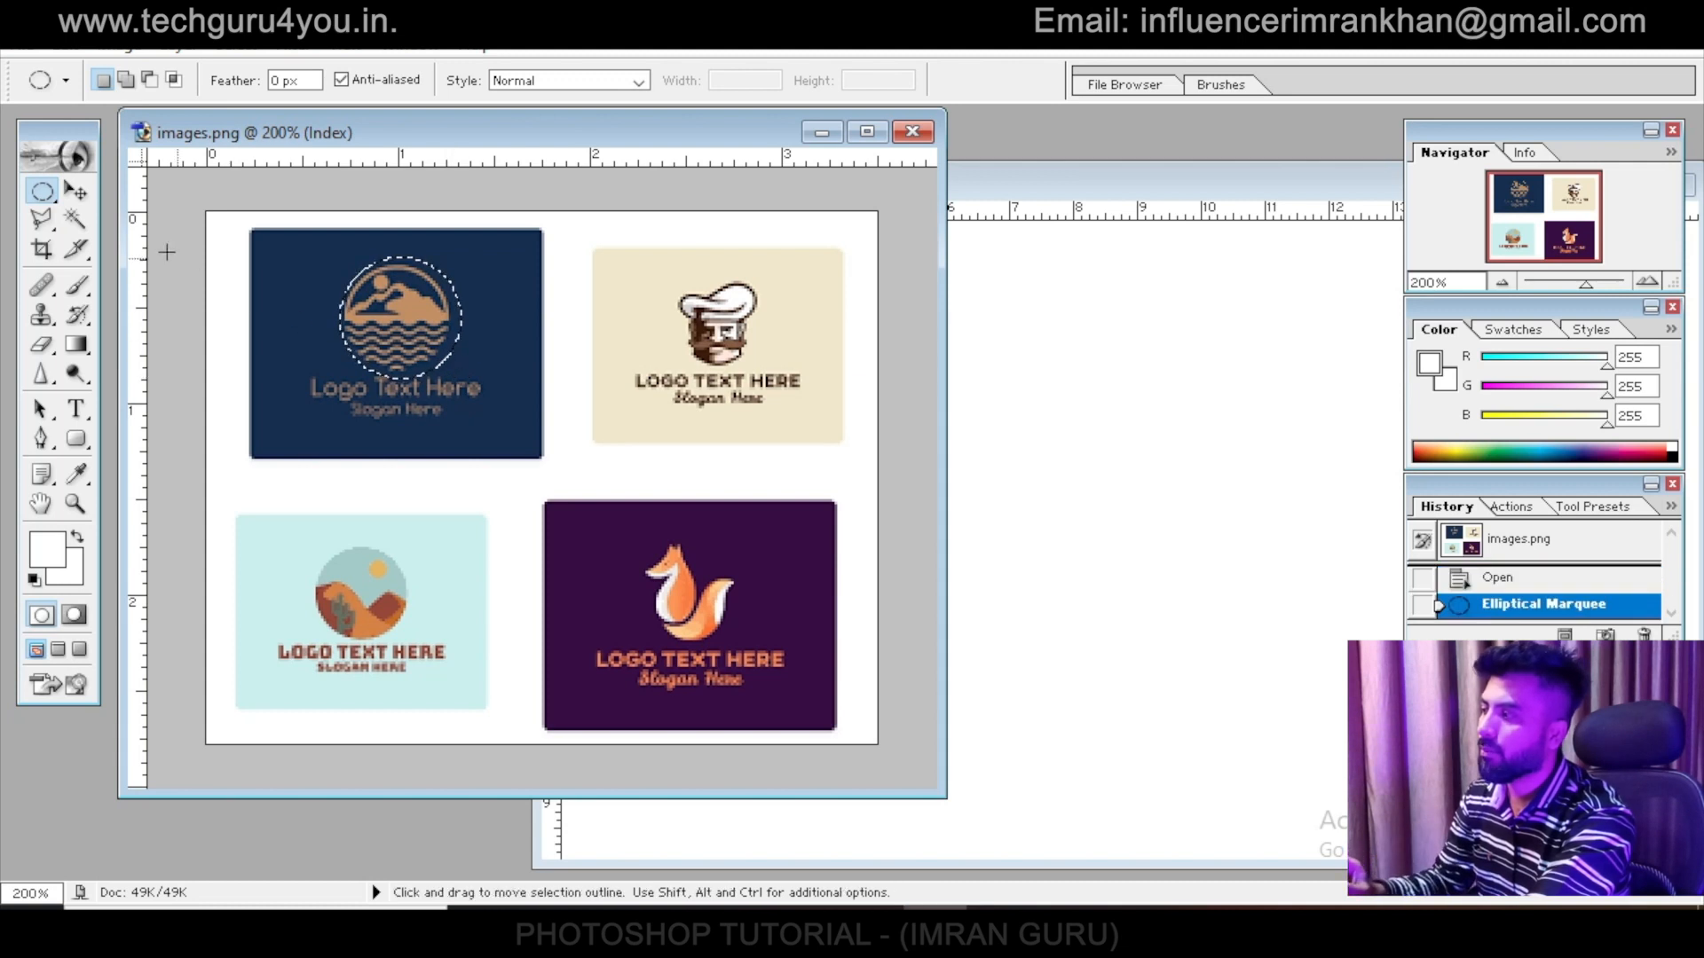
Move the selected circular emblem from images.png into the blank document behind it using the Move Tool
key(v)
drag(426, 355, 989, 351)
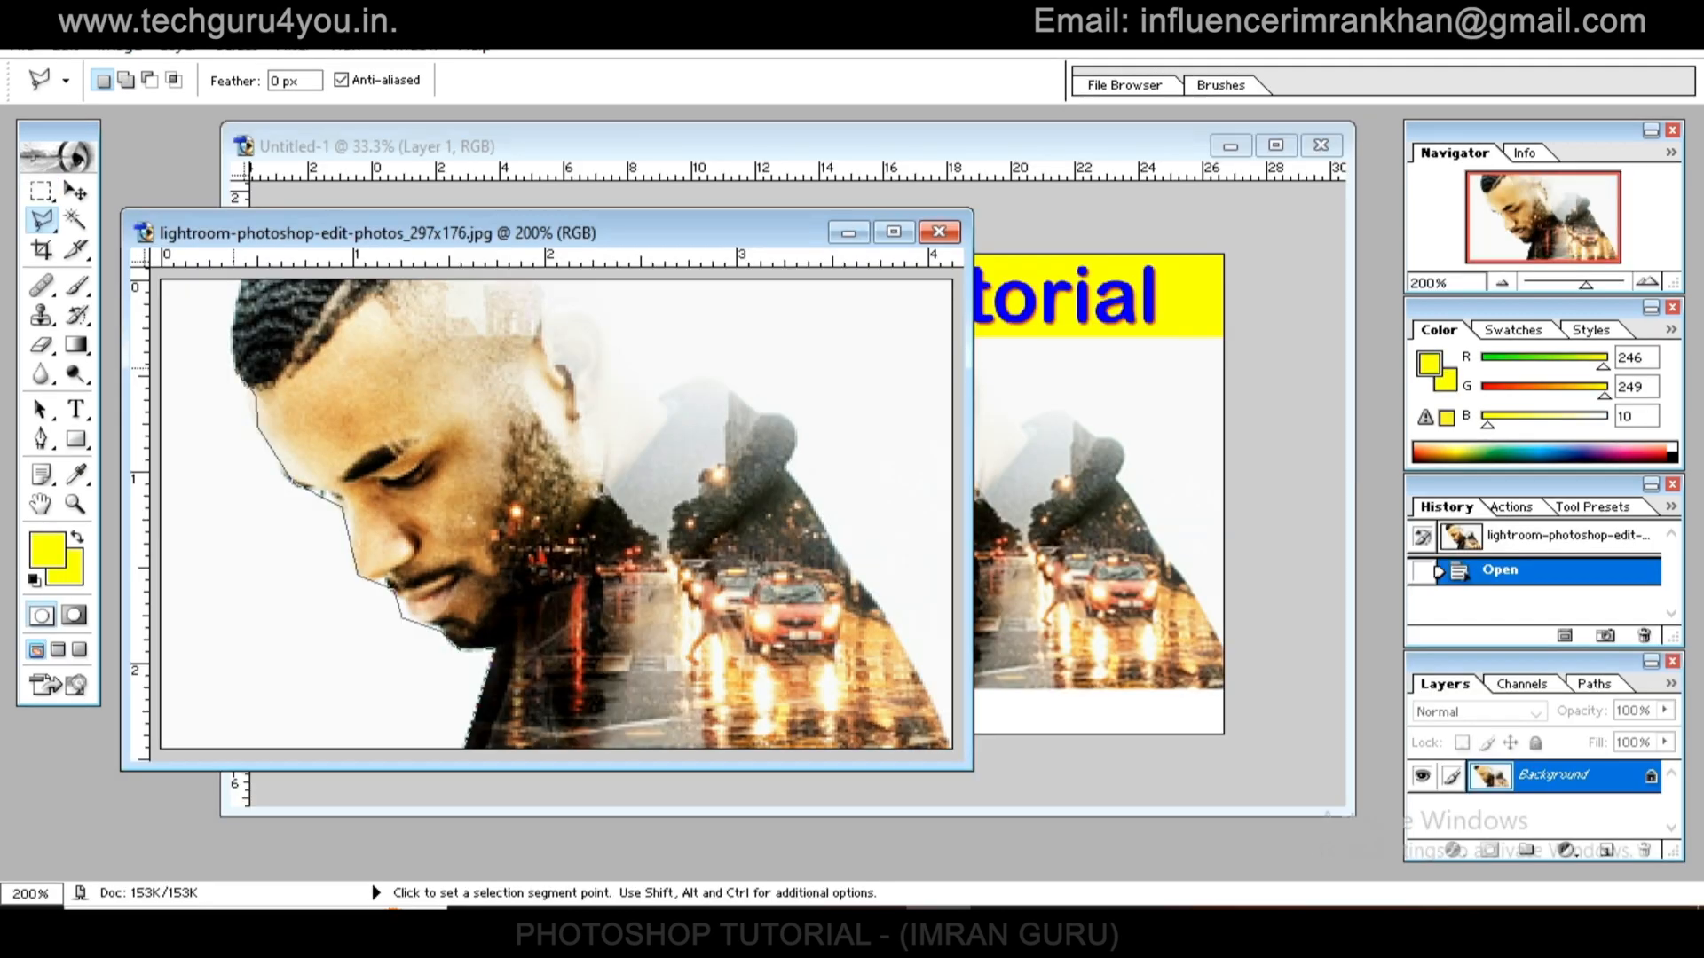
Outline the man's silhouette in lightroom-photoshop-edit-photos_297x176.jpg with the Polygonal Lasso, around the head, along the back and across the lower edge
click(234, 314)
click(561, 278)
click(807, 480)
click(900, 628)
click(947, 751)
click(466, 753)
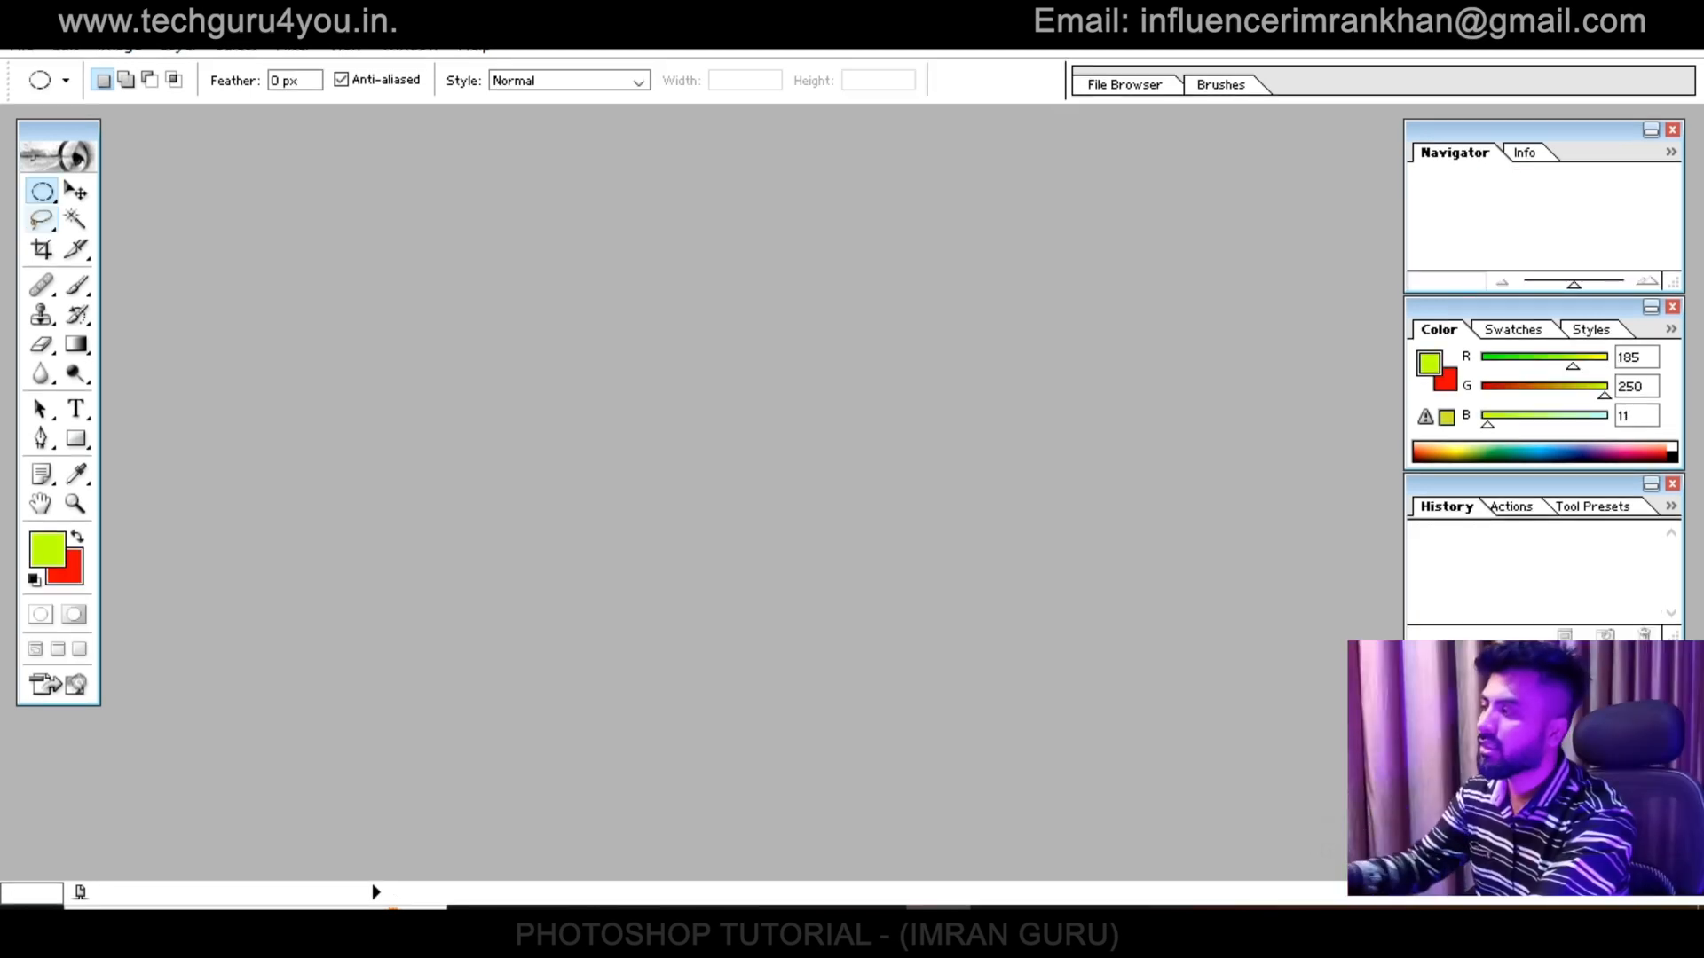
Activate the Lasso, Magic Wand and Crop tools in turn to examine their options
click(41, 220)
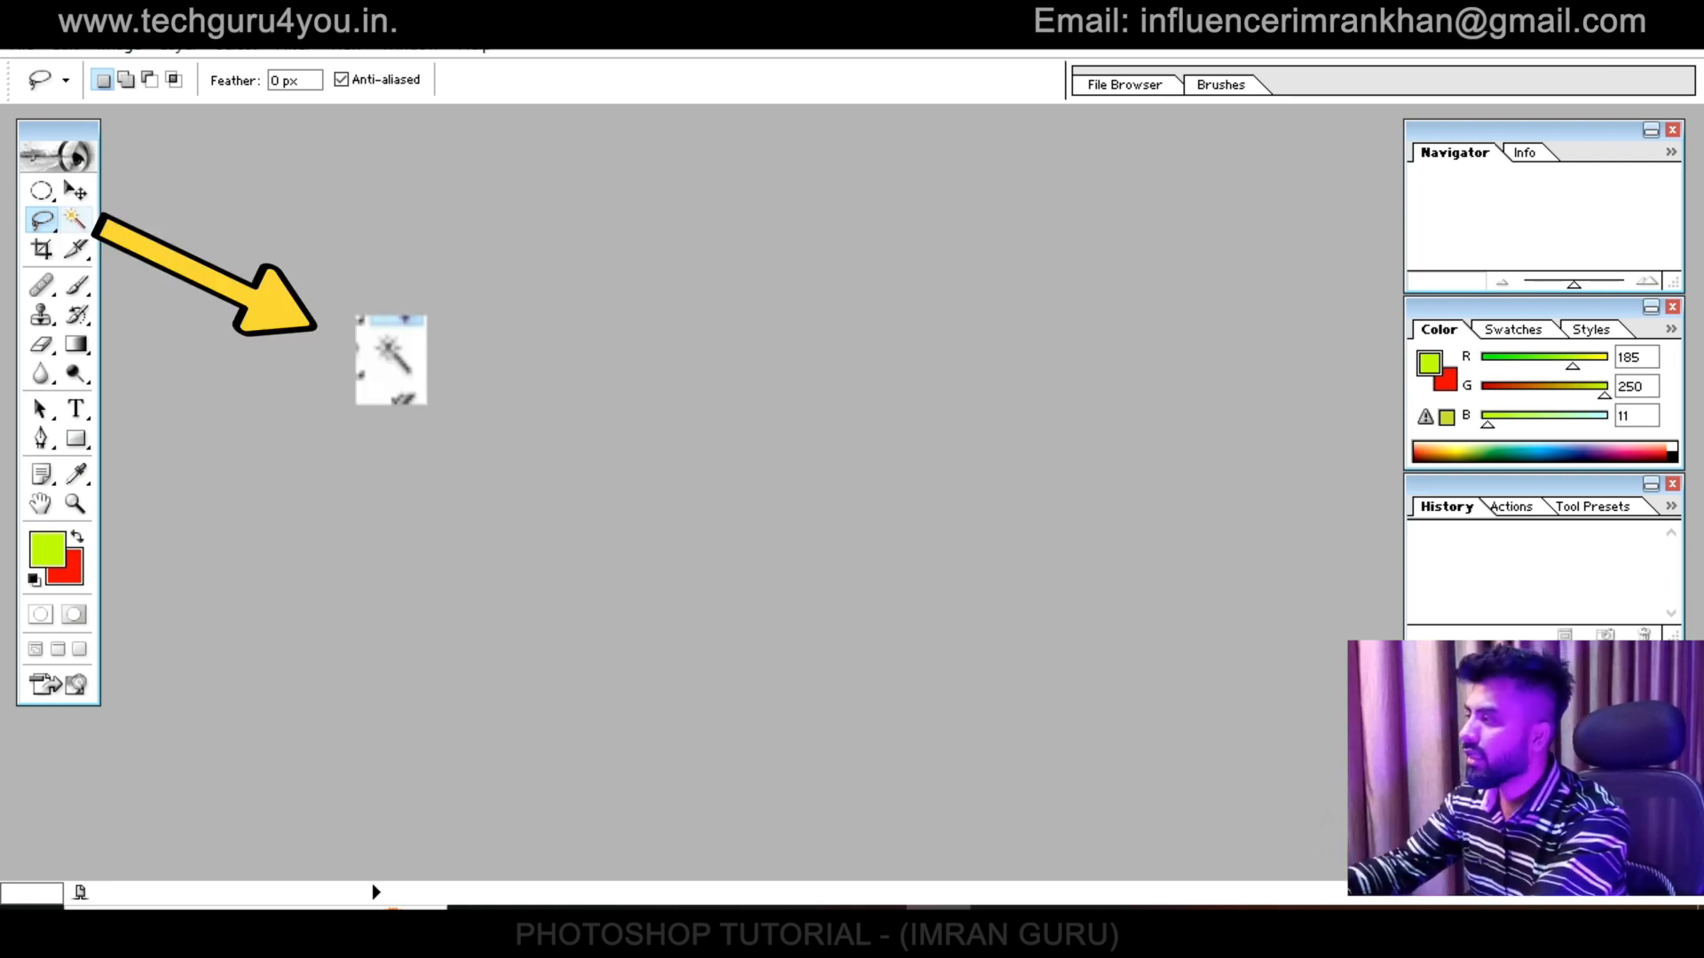
click(75, 219)
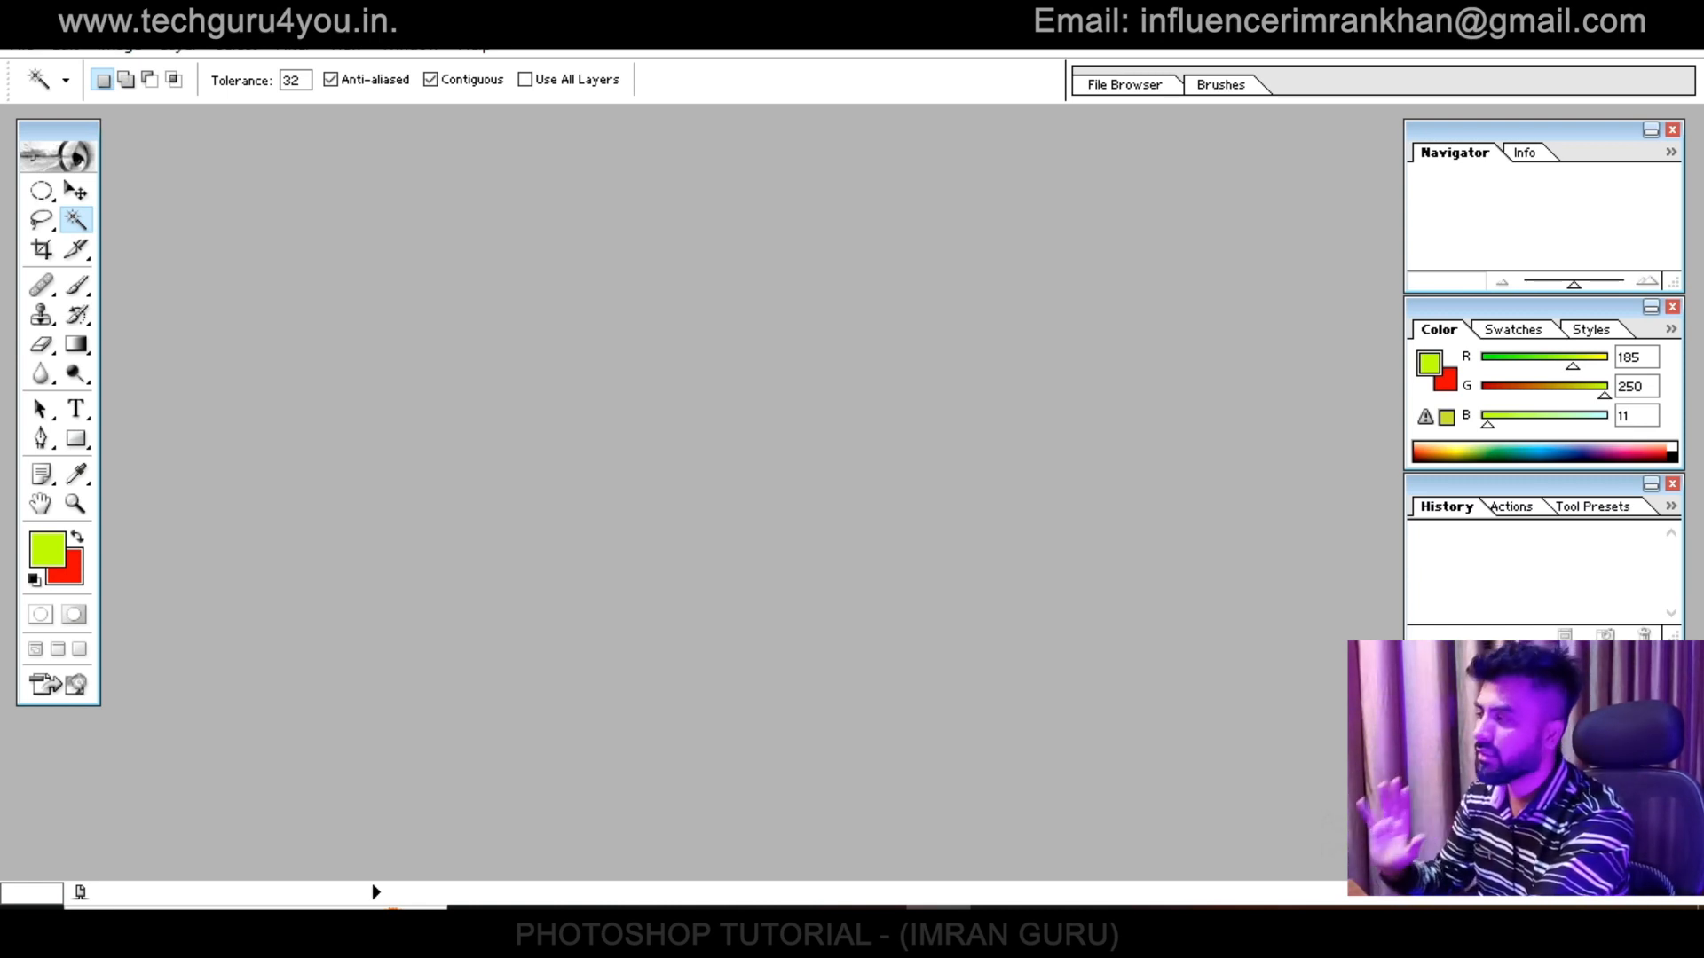
key(c)
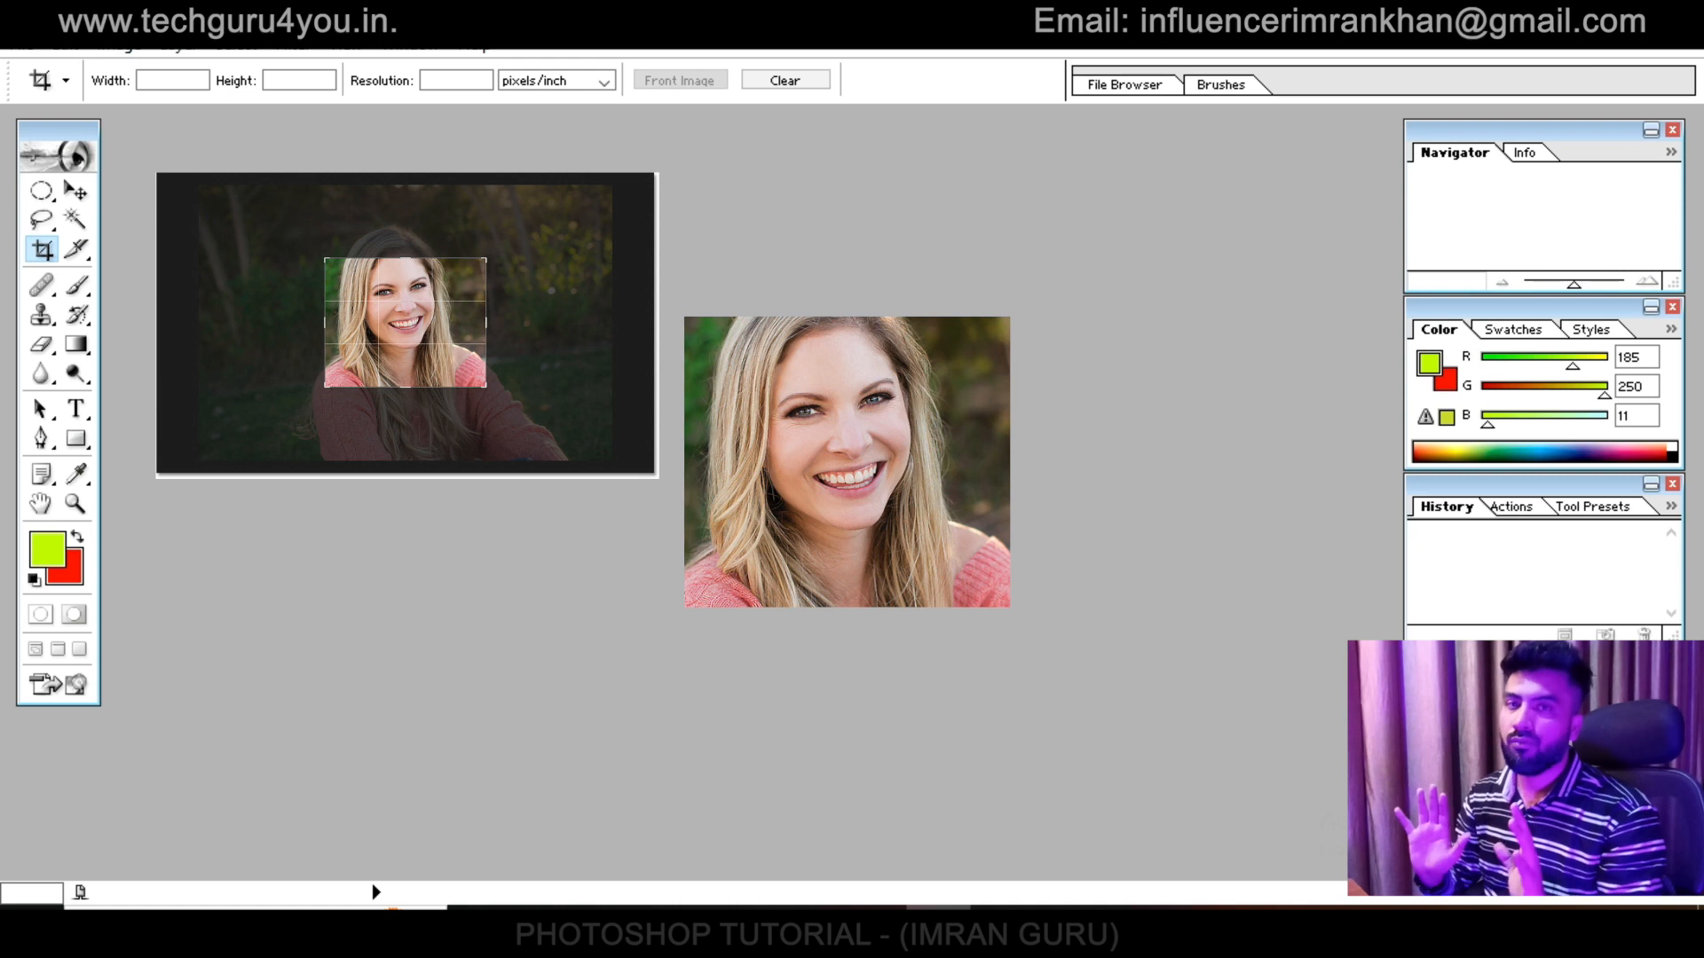
View the variants of the Slice and Brush tools and activate the History Brush Tool
click(77, 250)
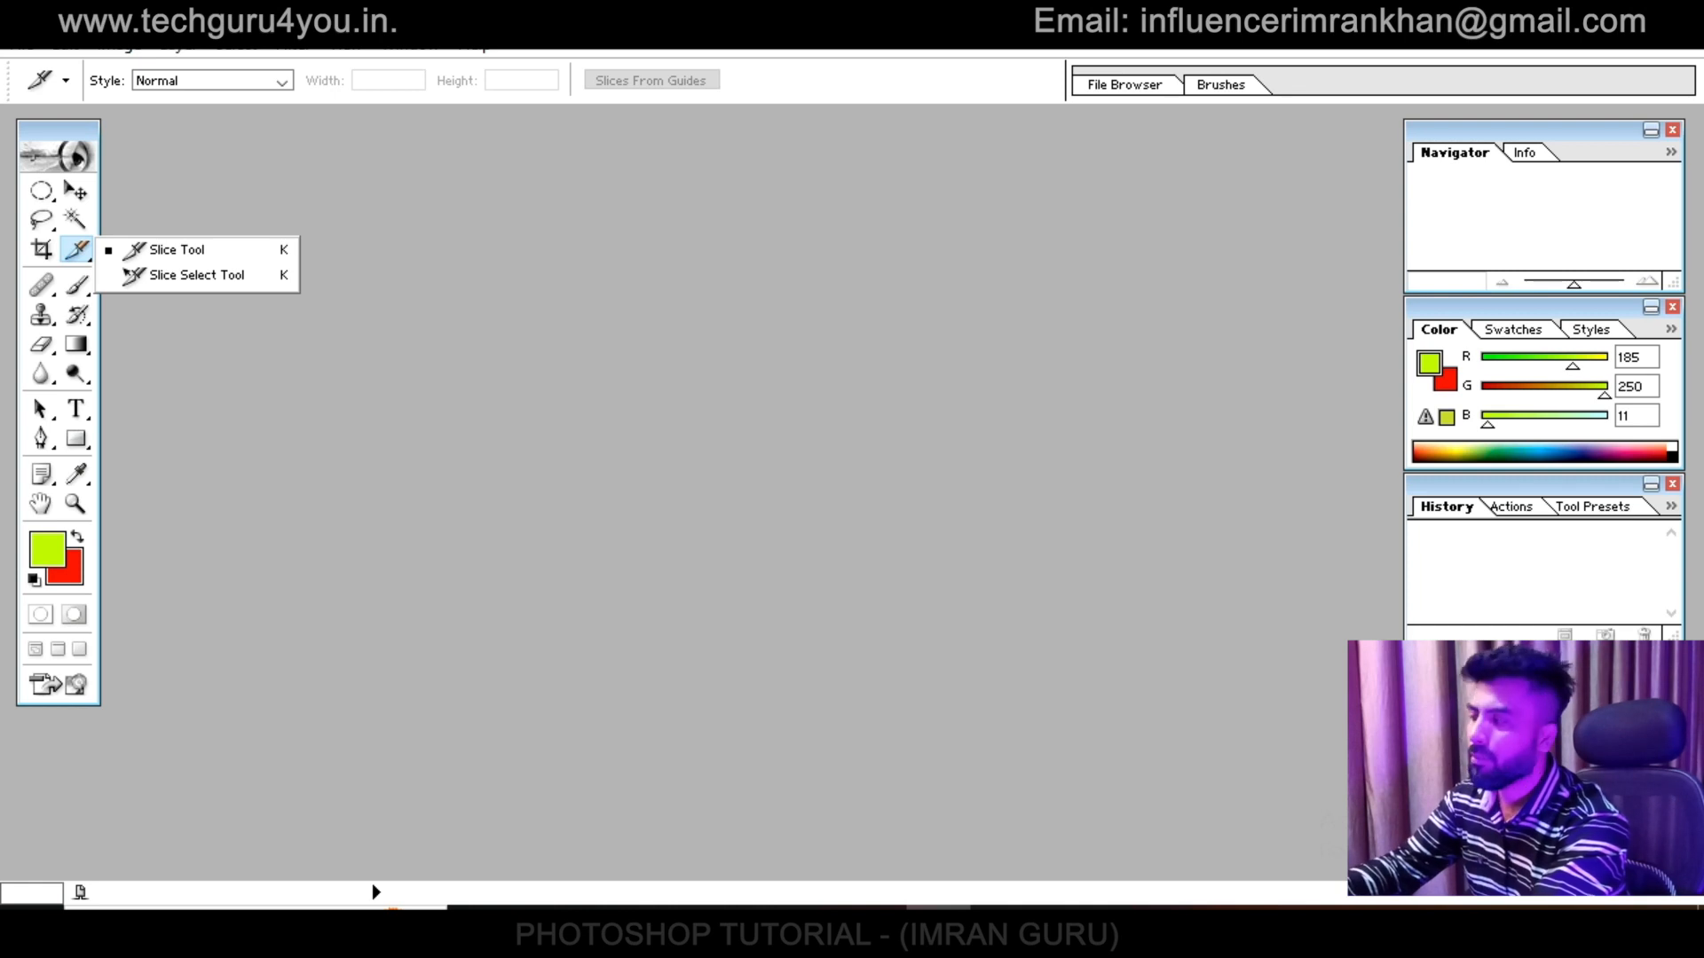
key(Escape)
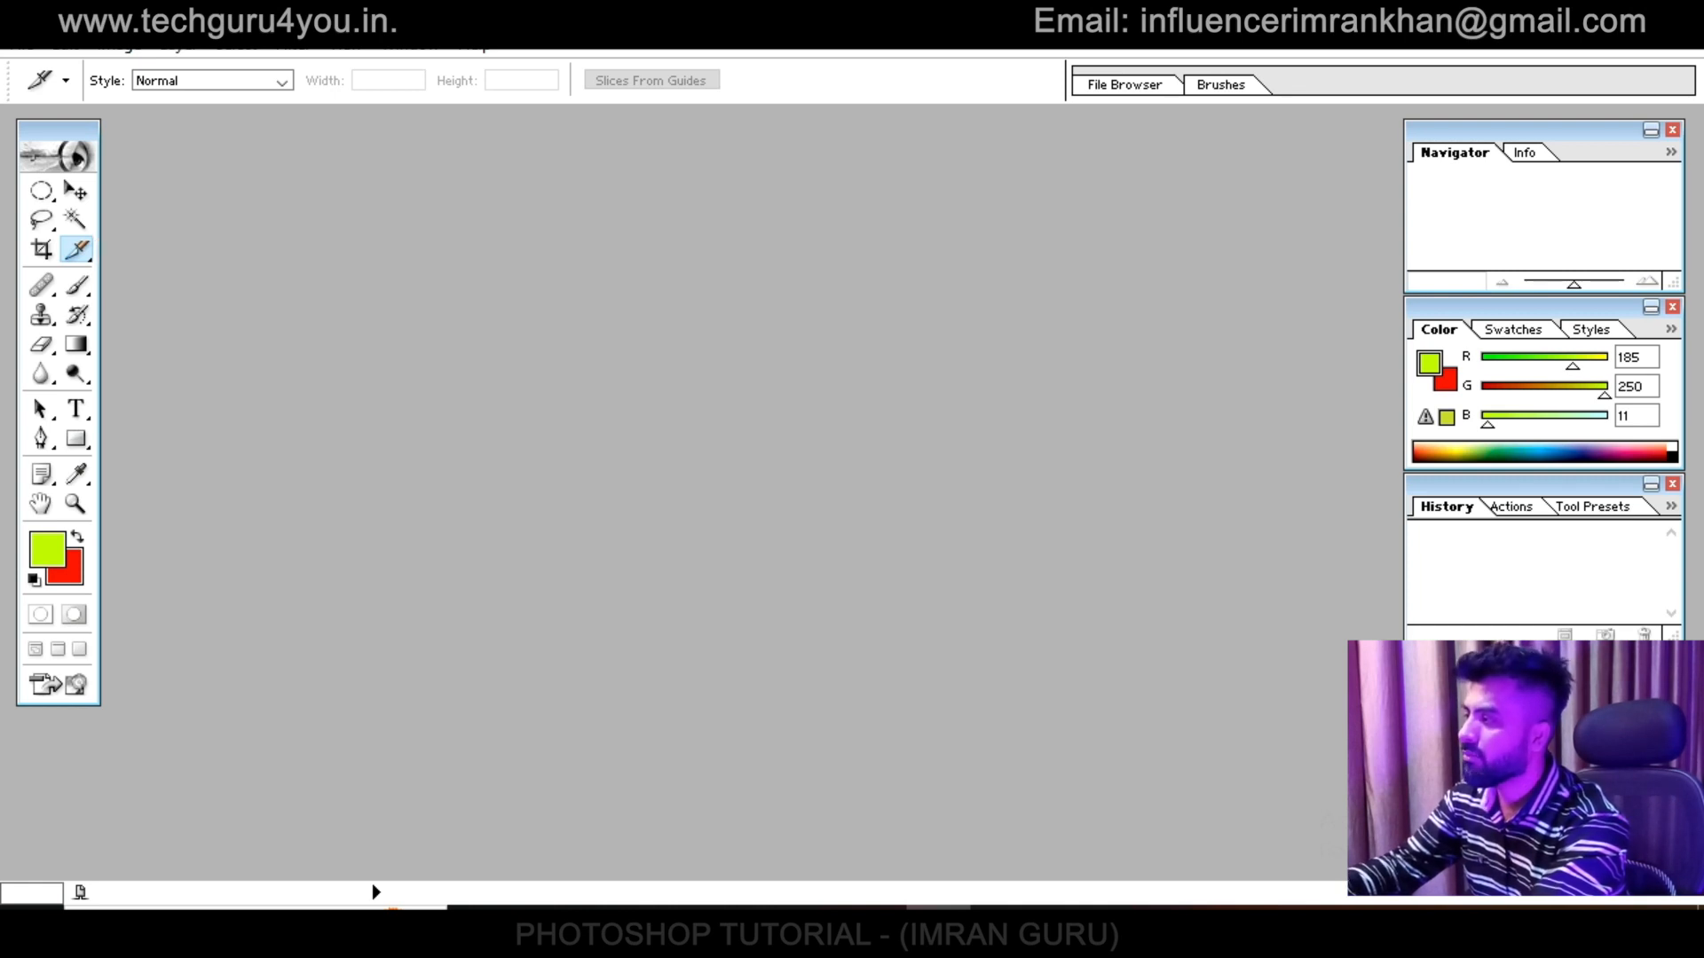
click(76, 285)
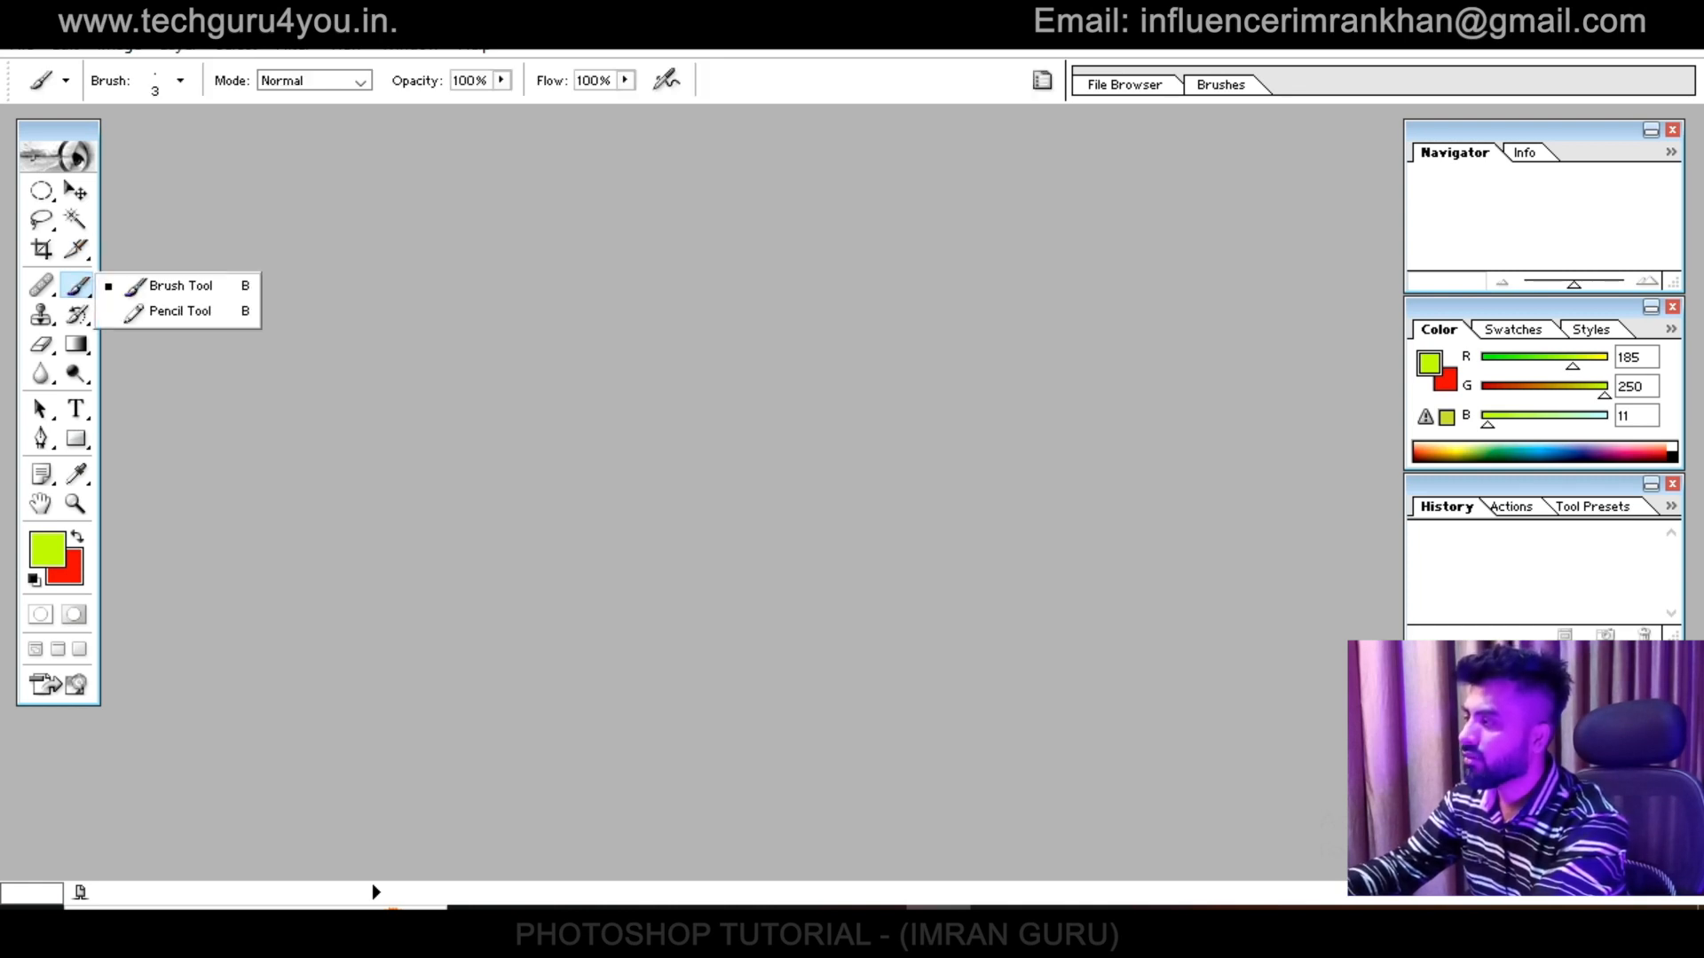
key(Escape)
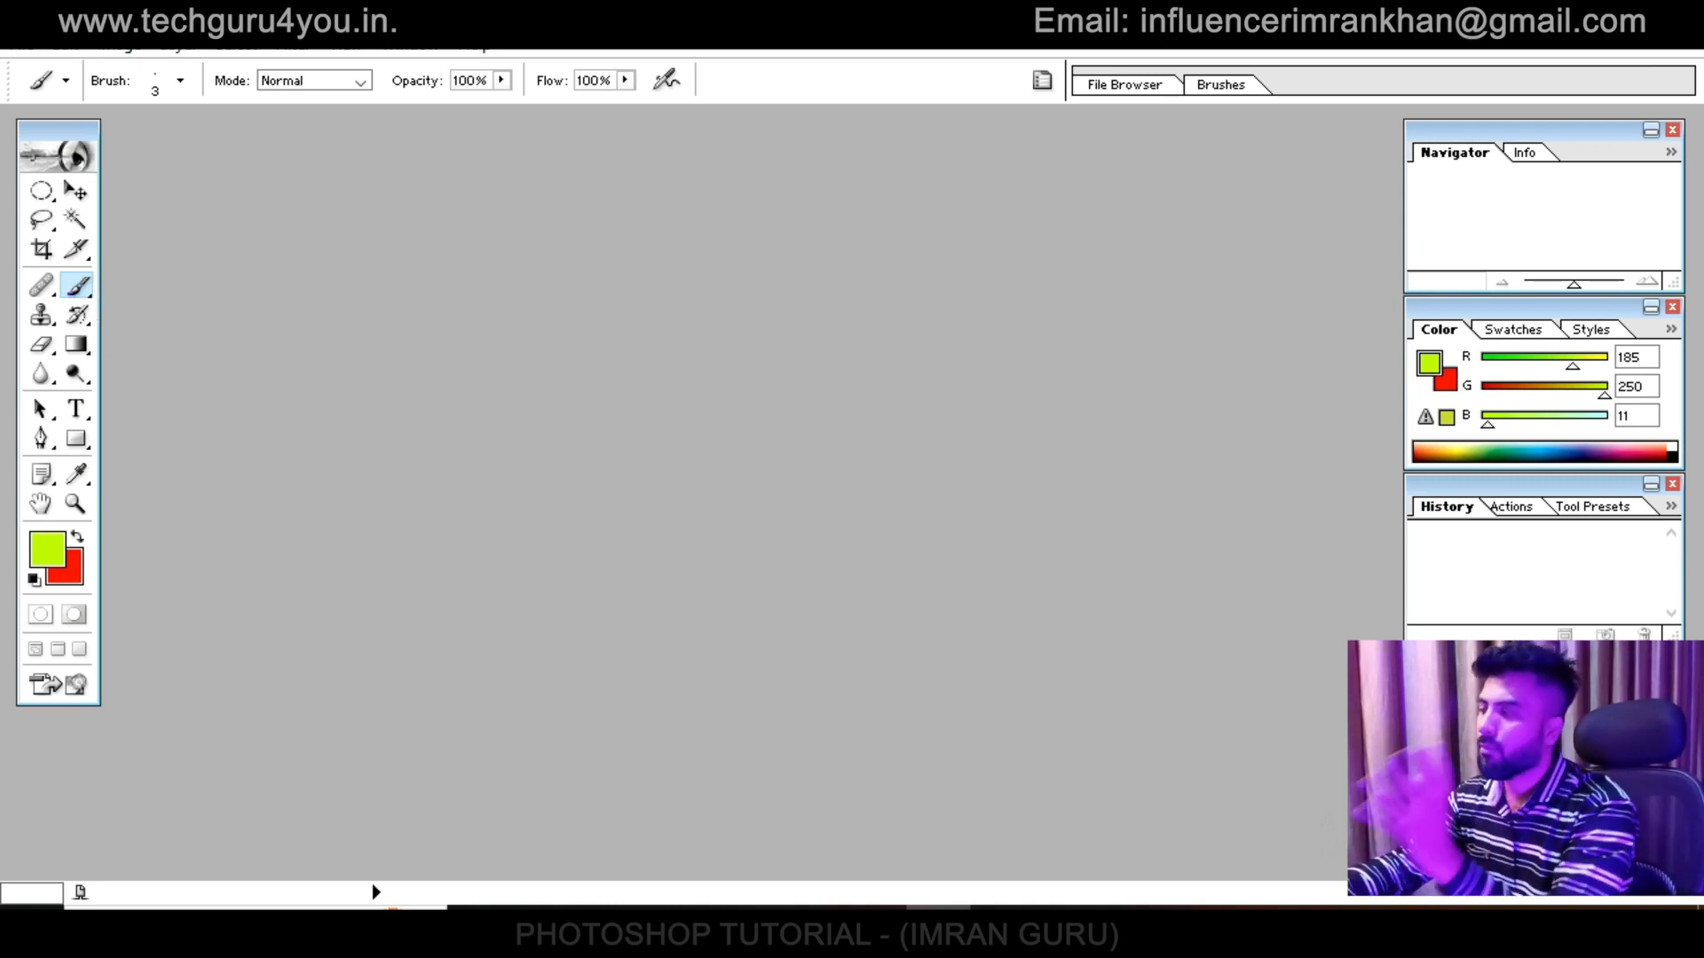
click(78, 315)
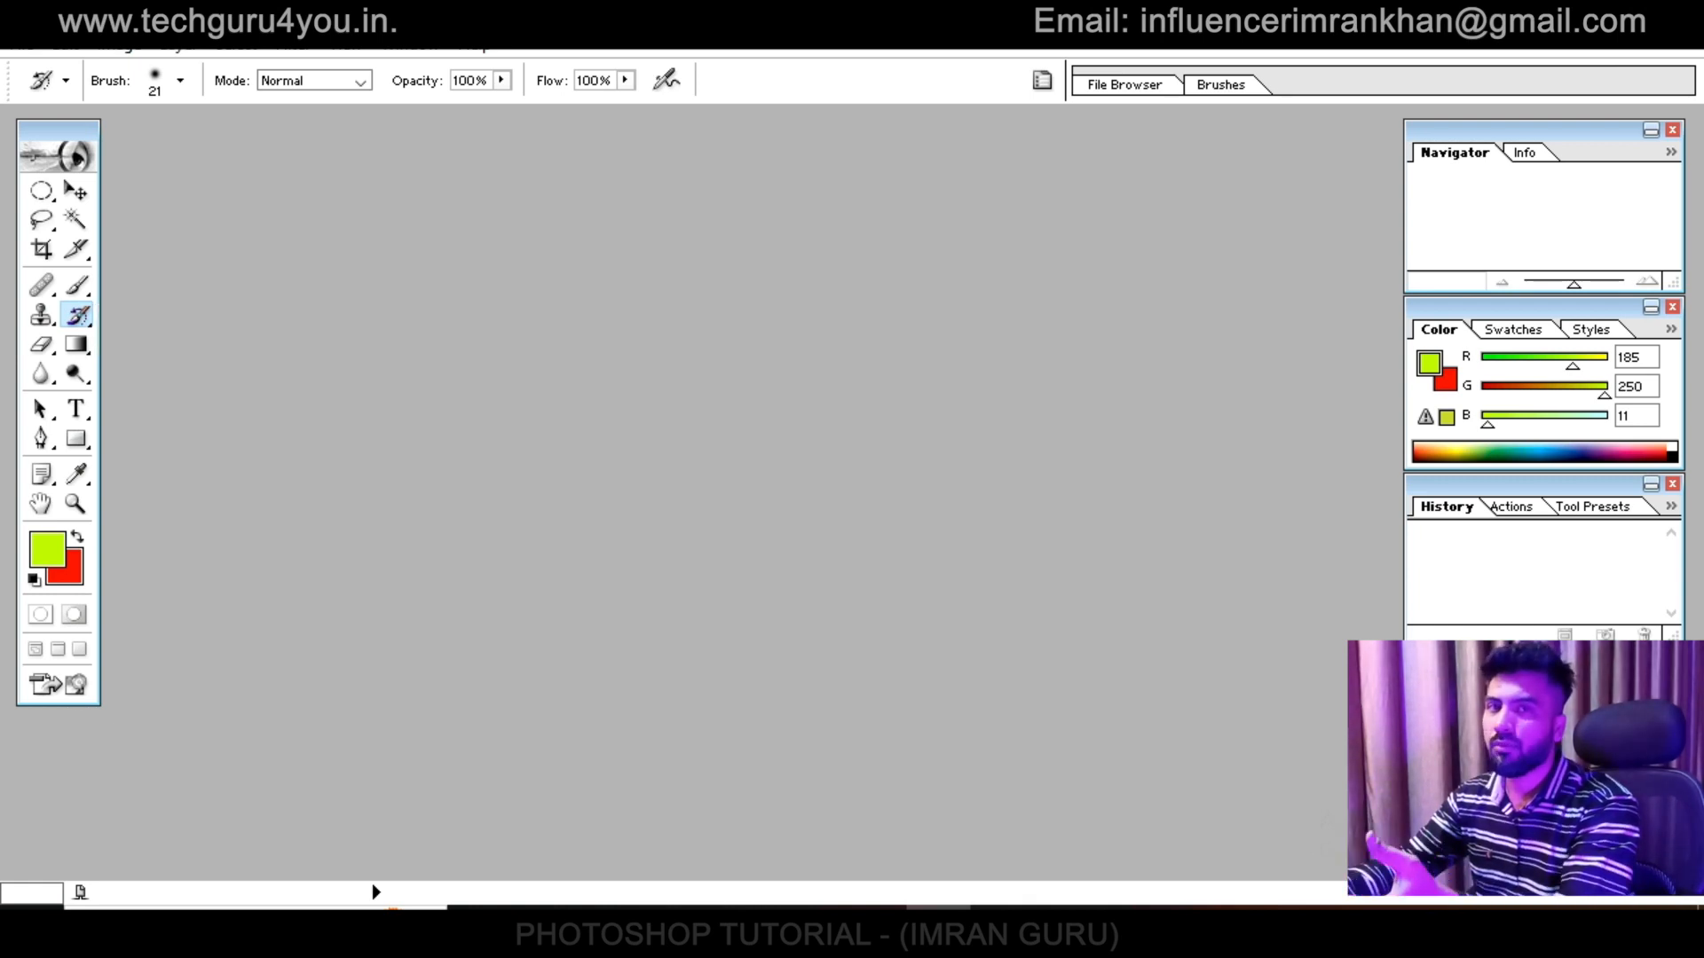
Create a new blank document and fill it with a diagonal lime-to-red linear gradient using the Gradient Tool's first preset
click(77, 344)
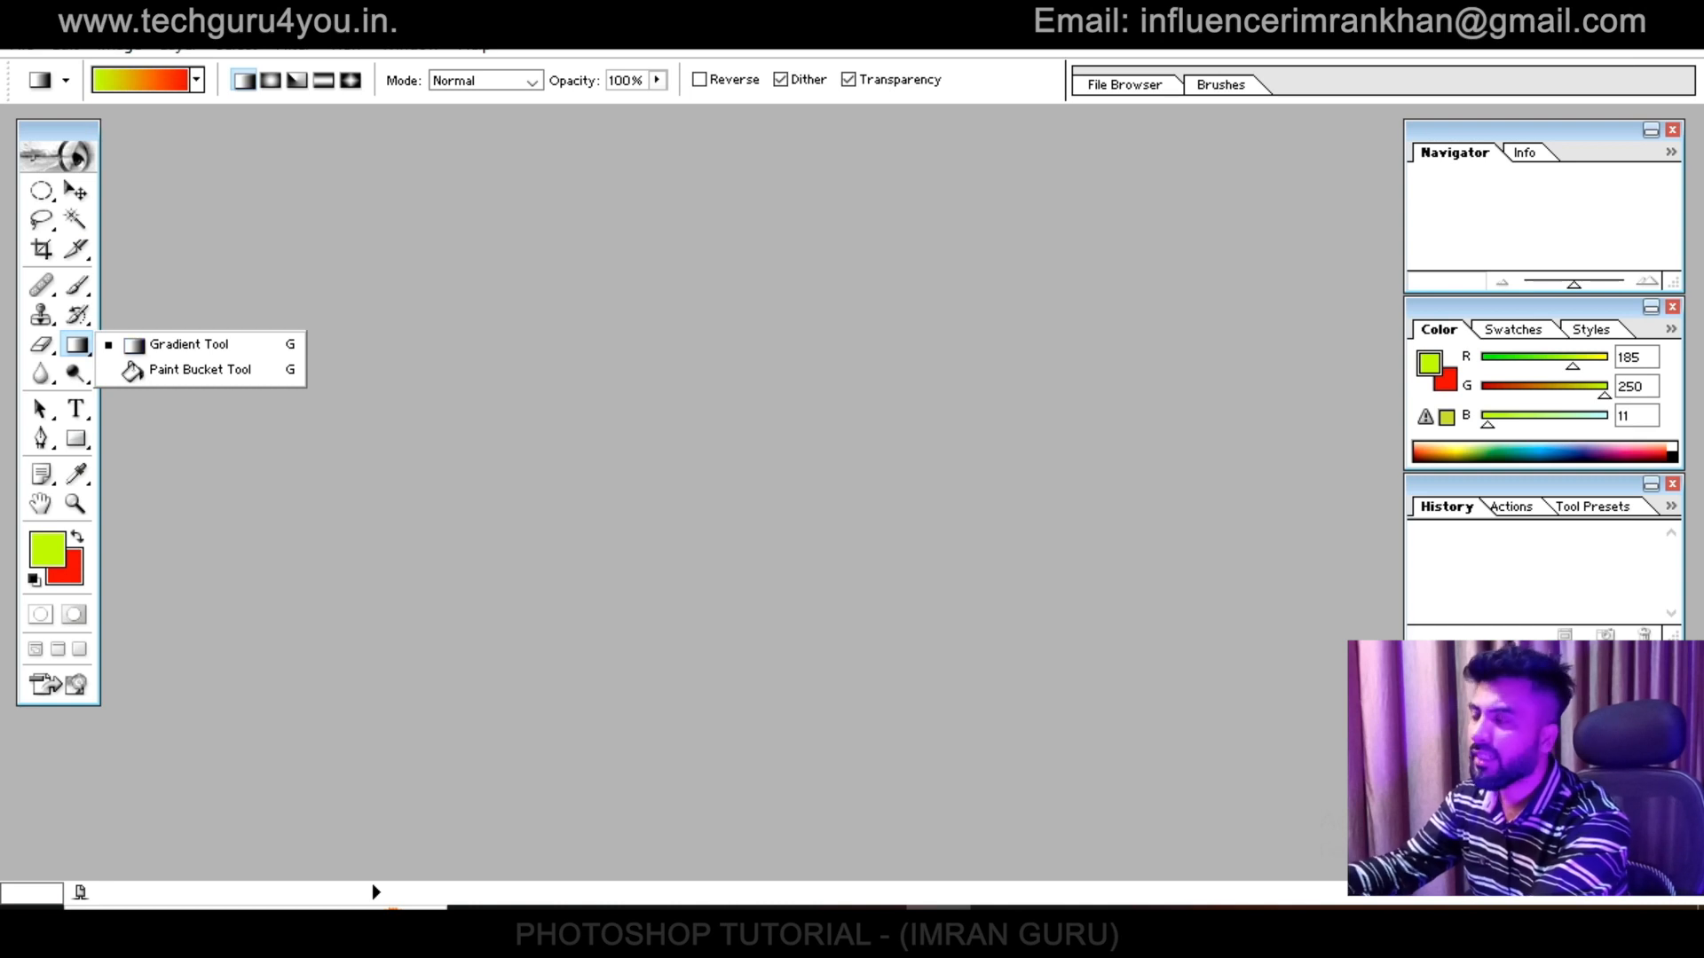
key(Escape)
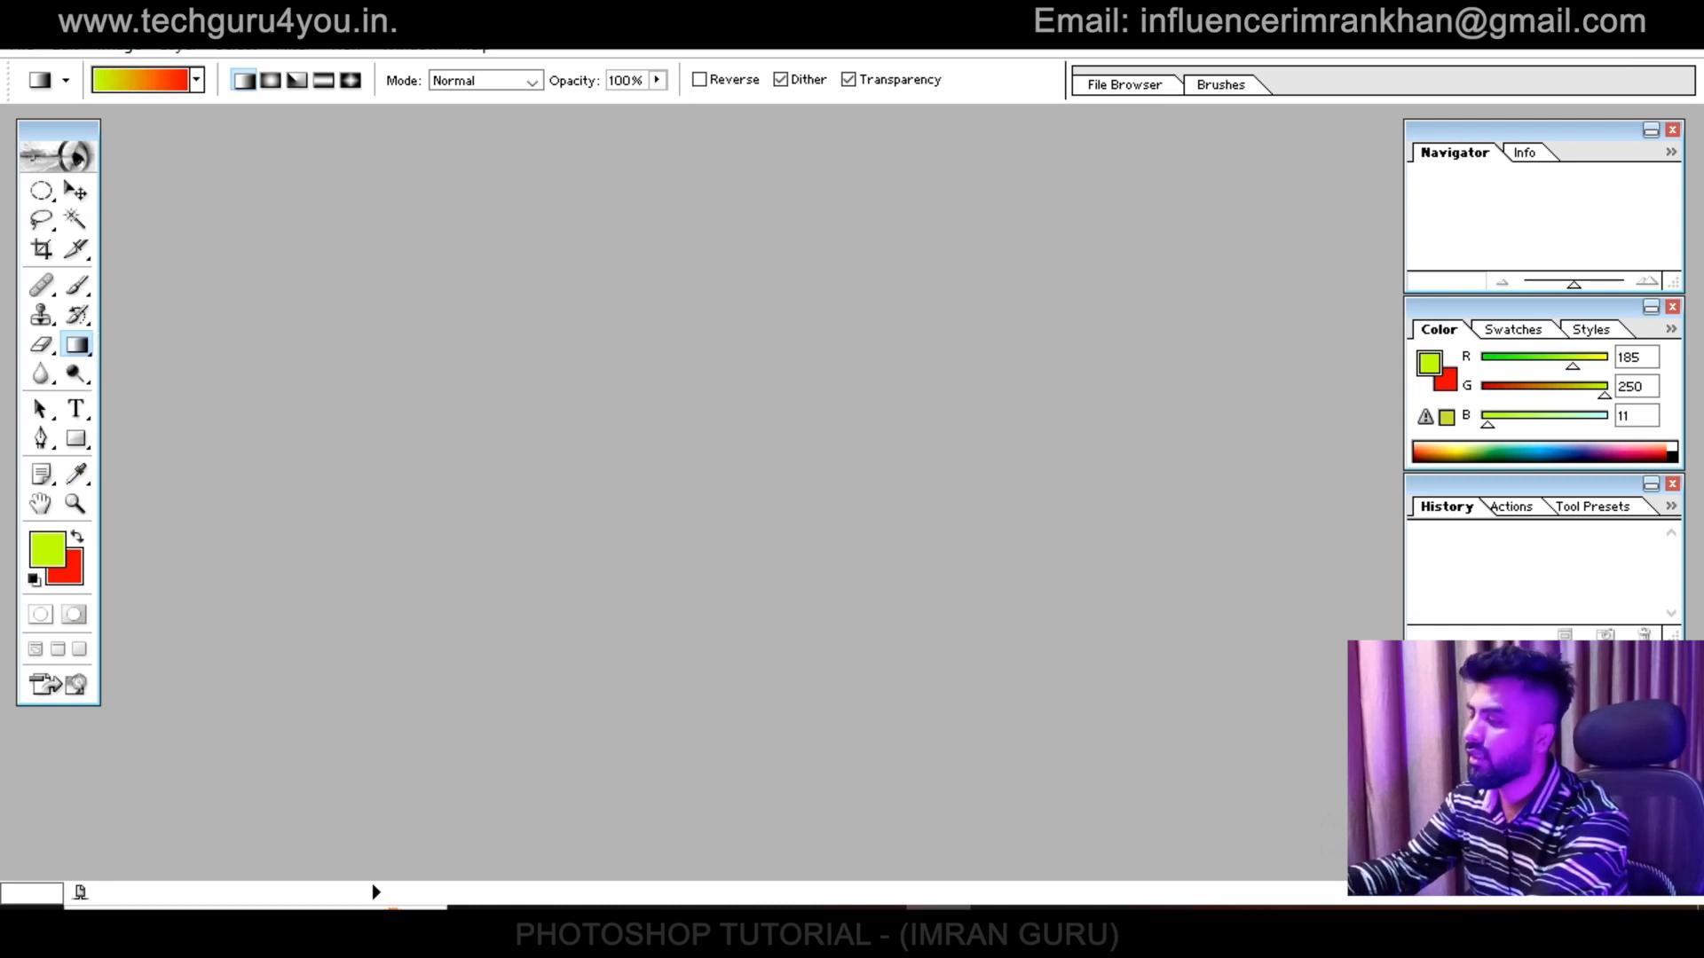
key(ctrl+n)
key(Return)
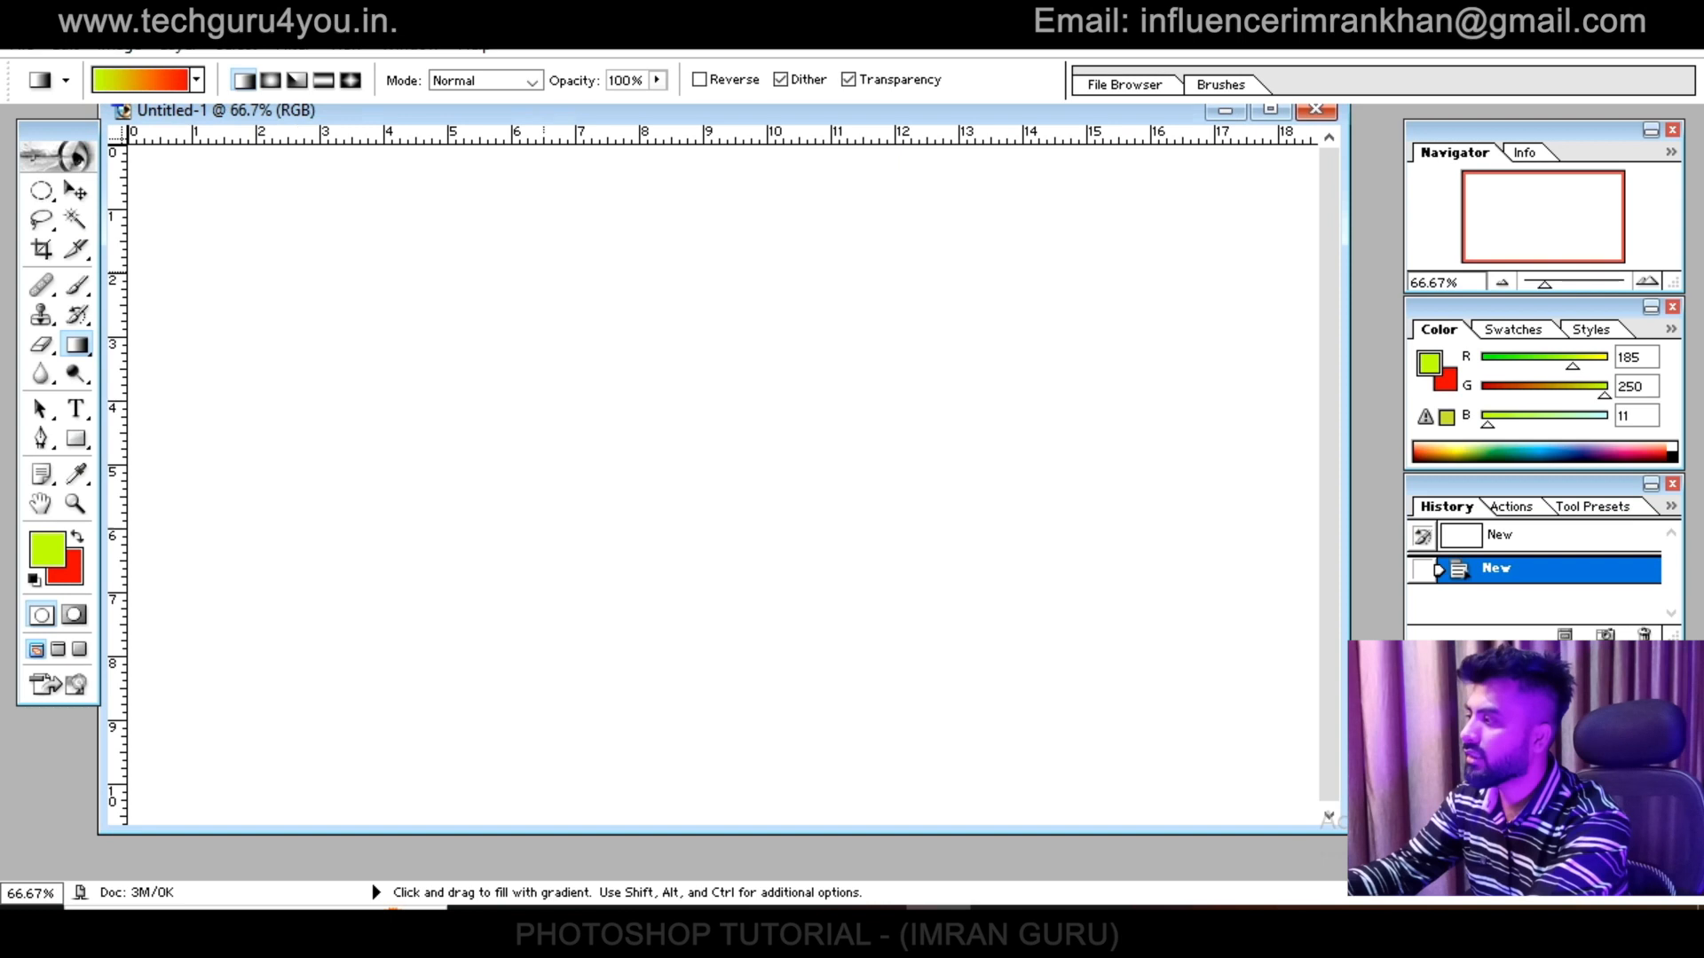
click(197, 79)
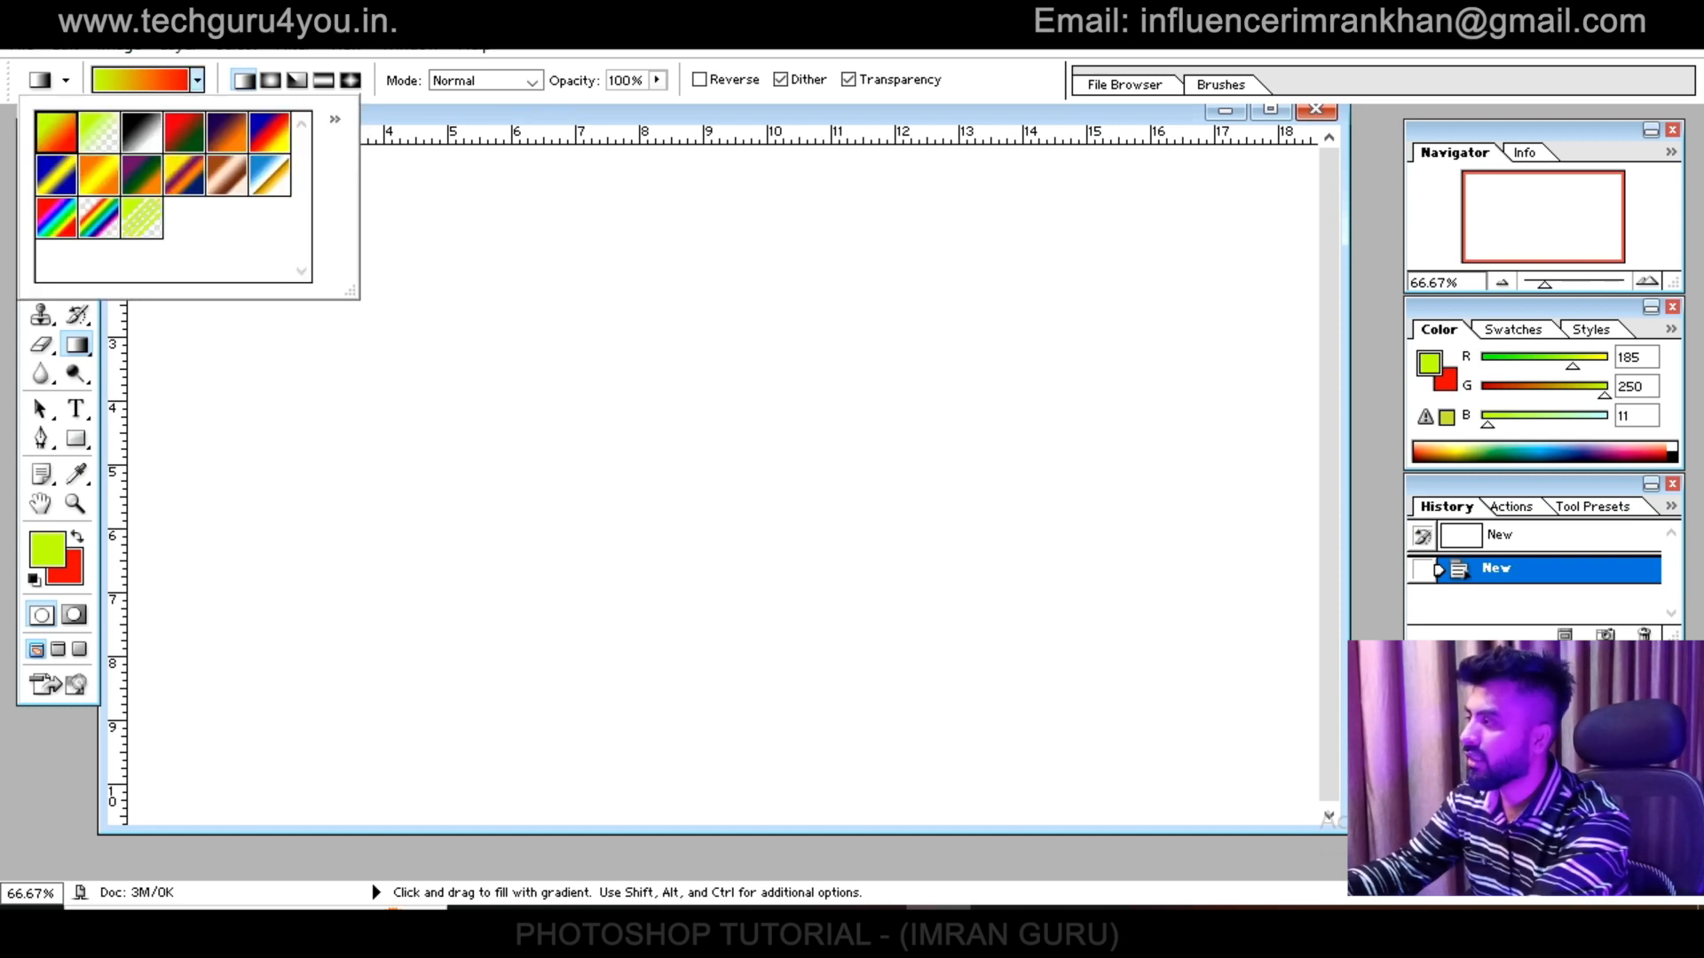
double_click(56, 132)
drag(726, 468, 825, 517)
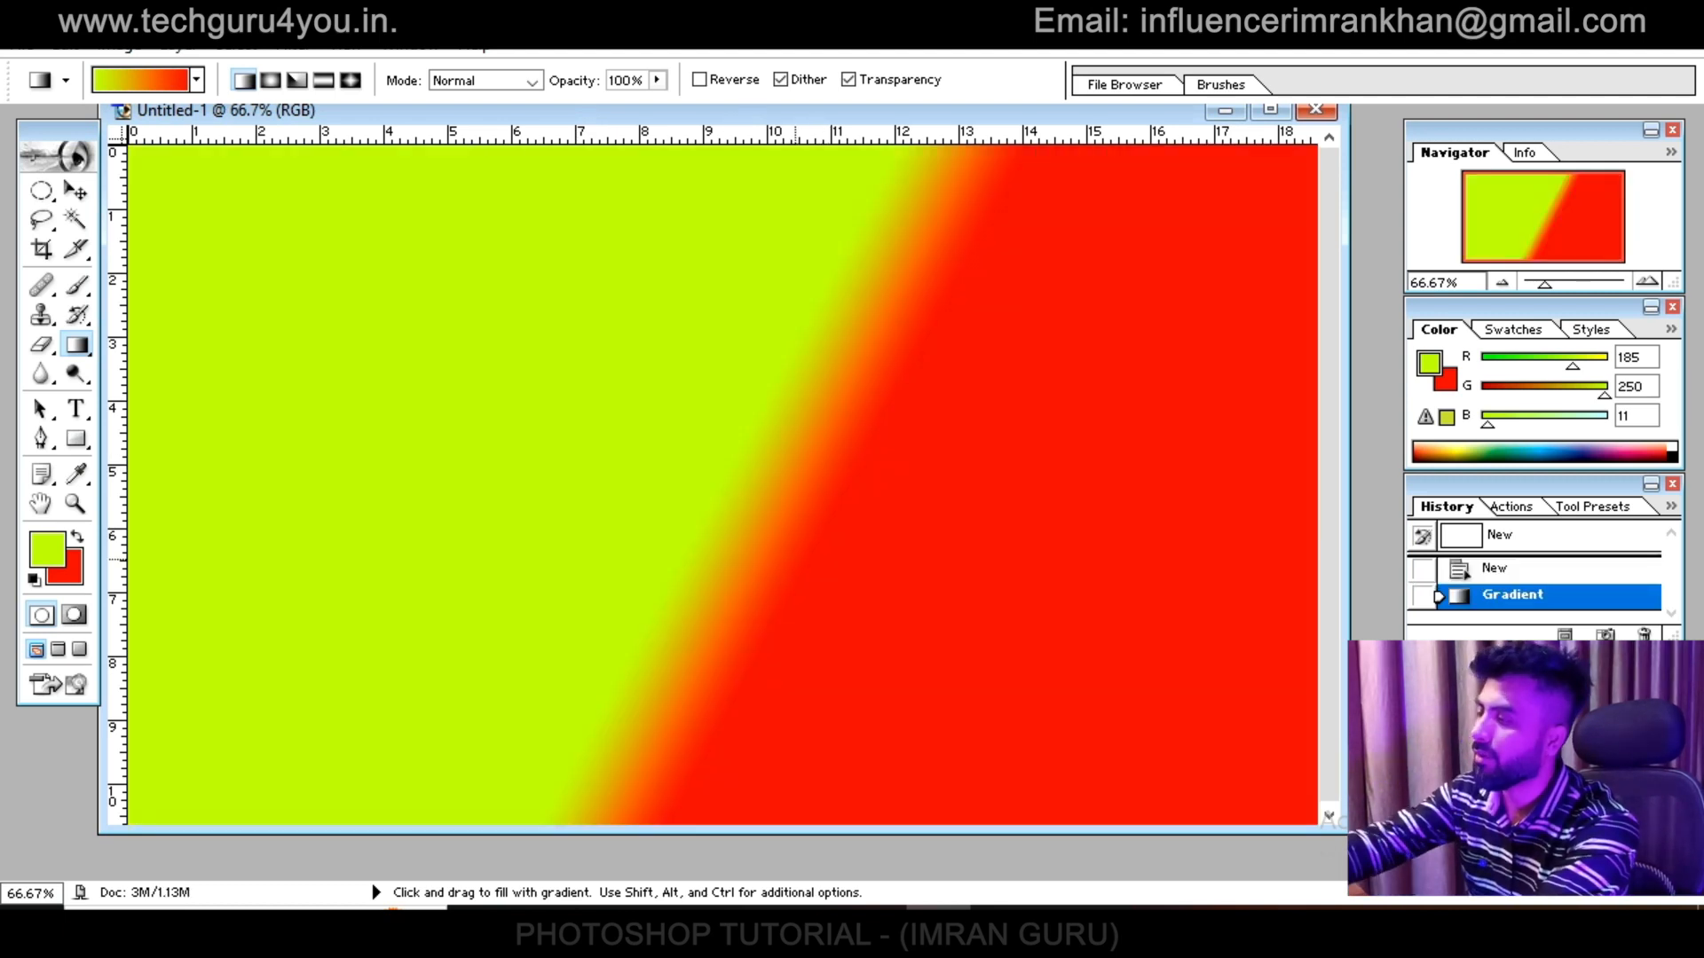
Fill the lime area, a strip of the colour transition and the red area with the lime foreground colour using the Paint Bucket Tool
click(78, 345)
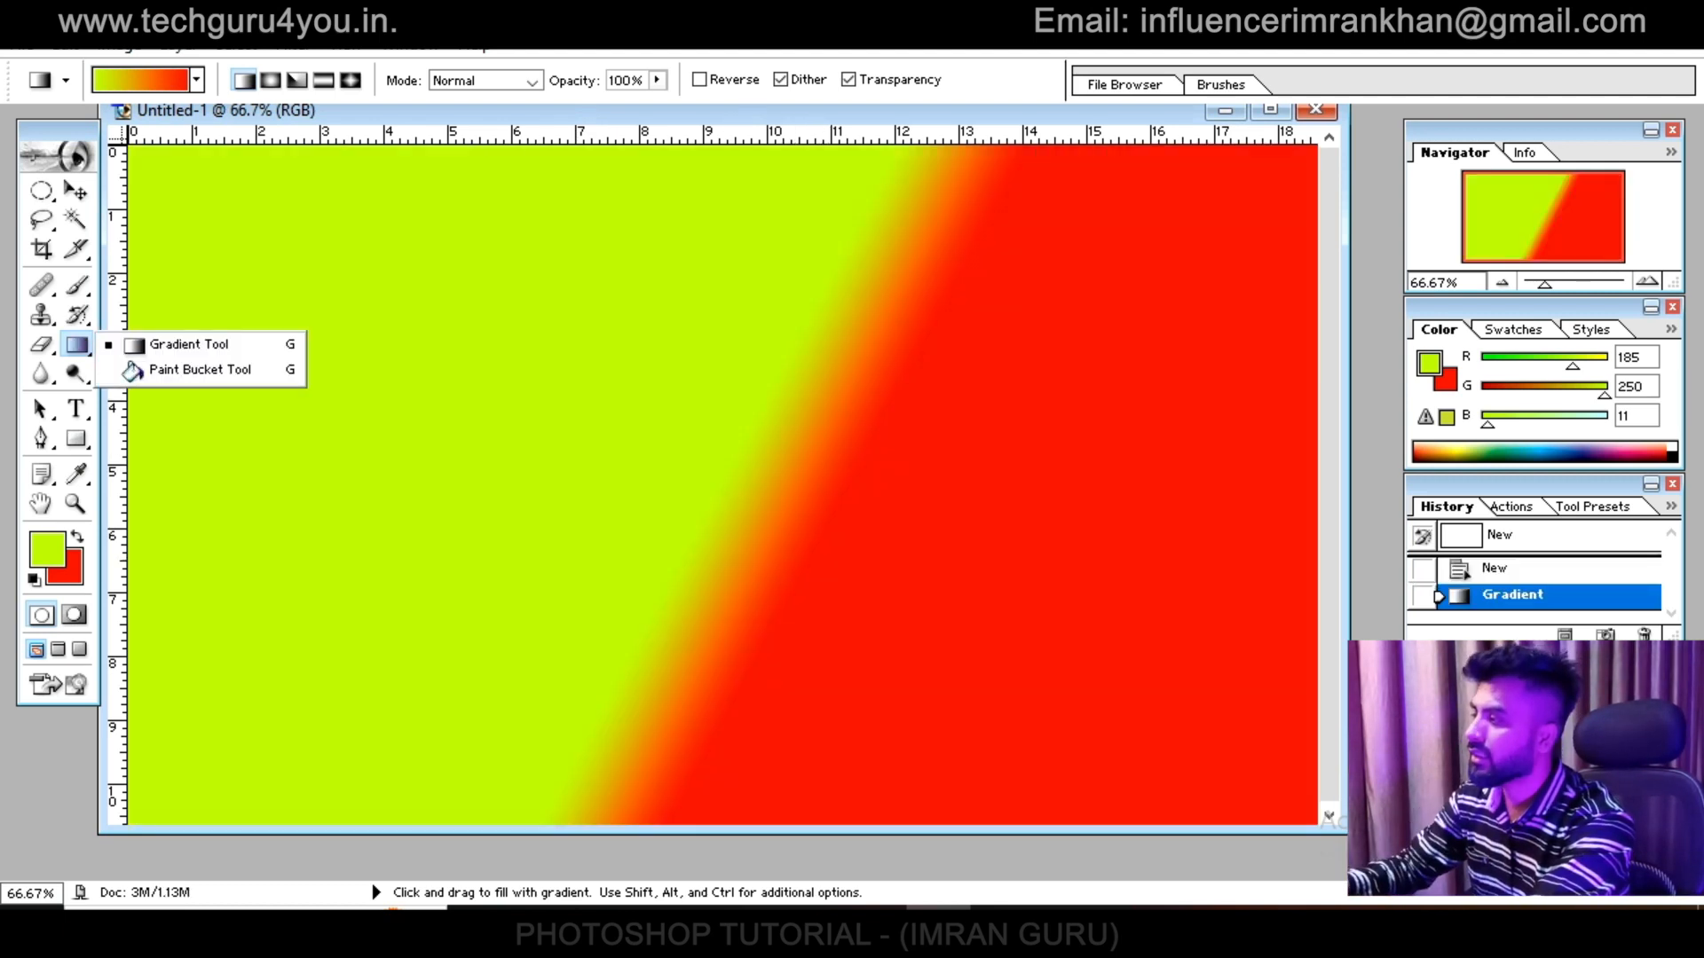
click(200, 369)
click(400, 397)
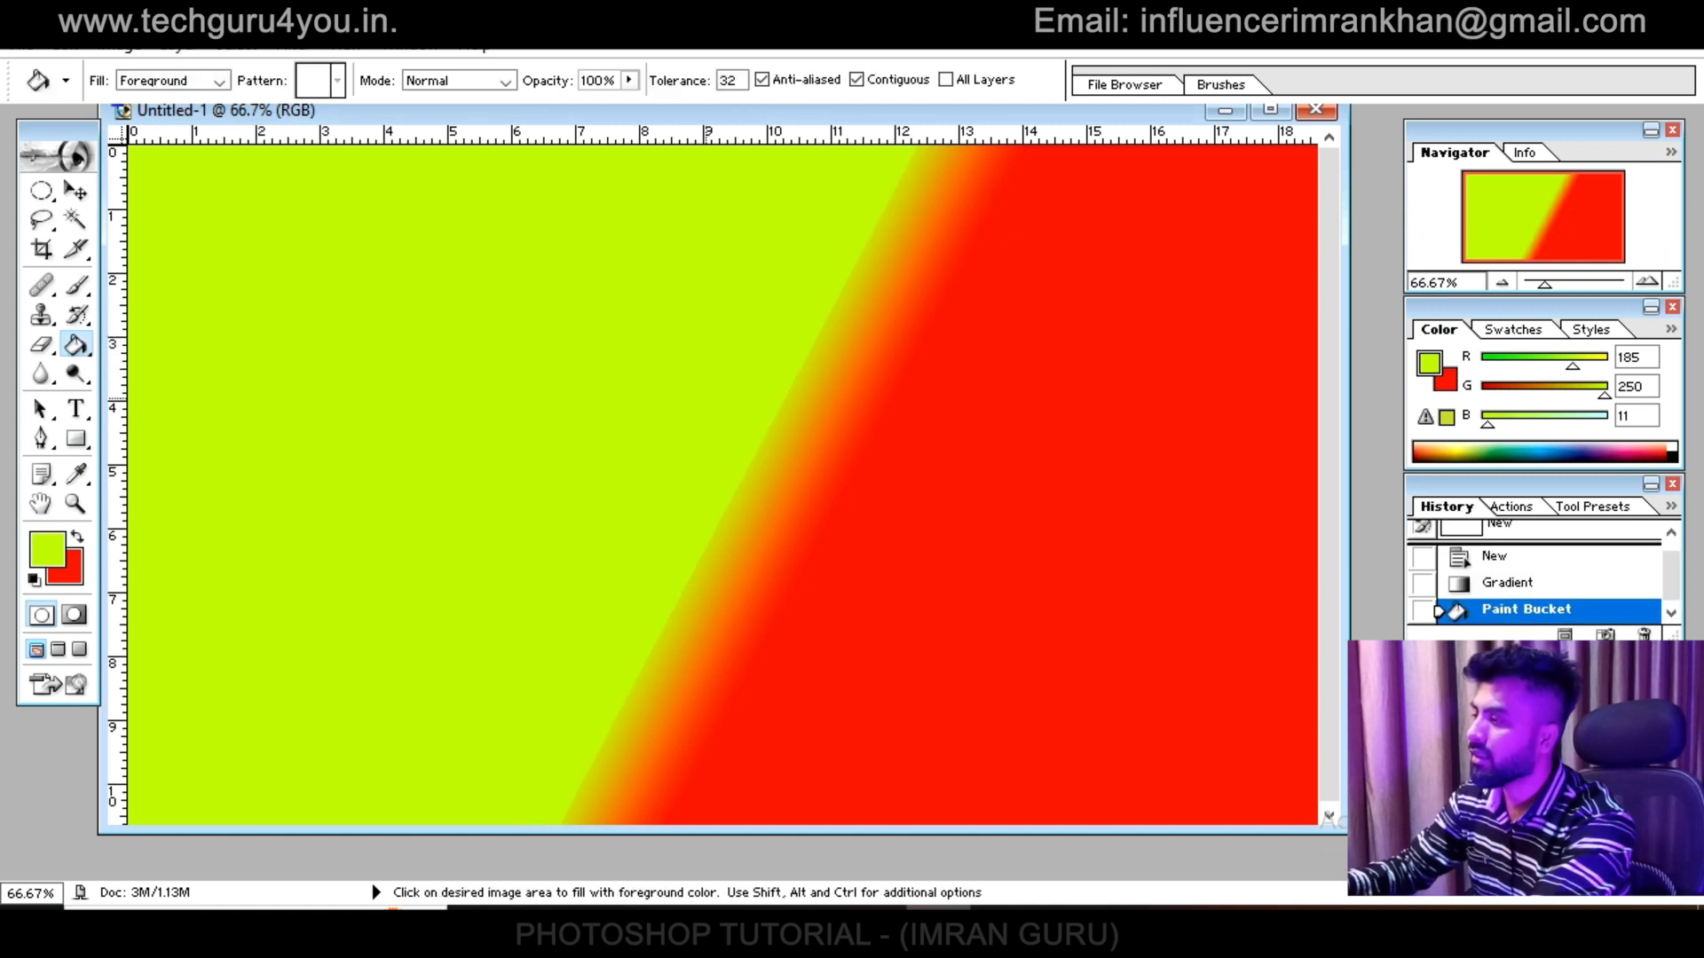
click(850, 461)
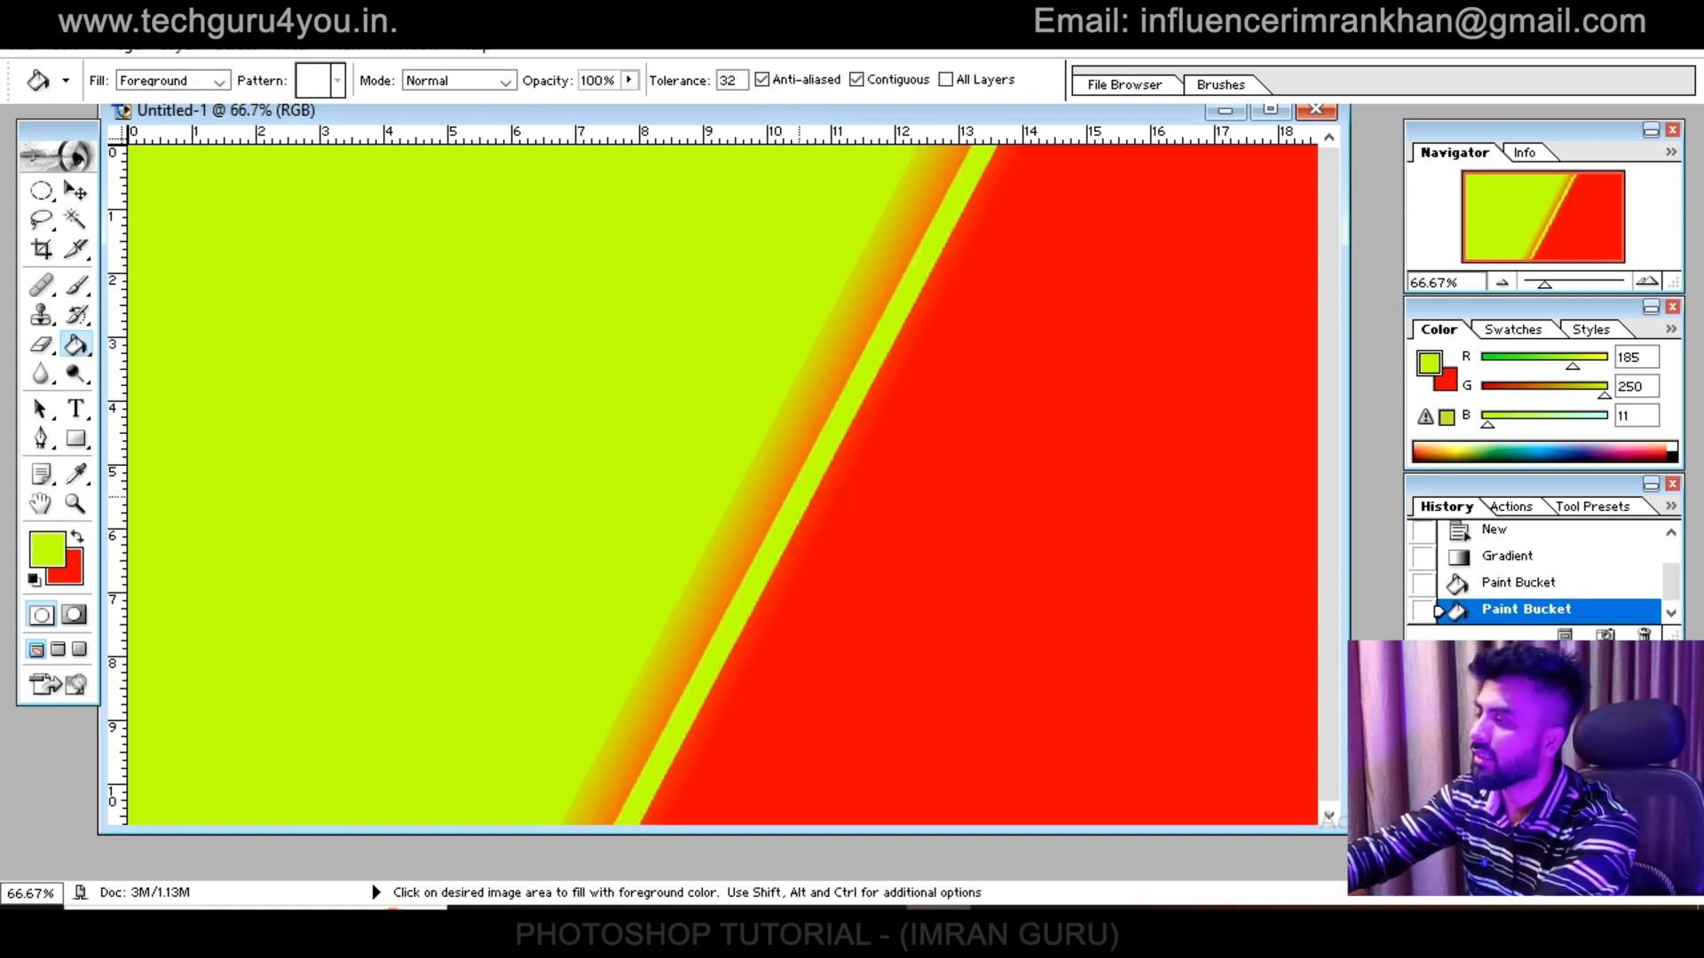
click(947, 471)
click(606, 431)
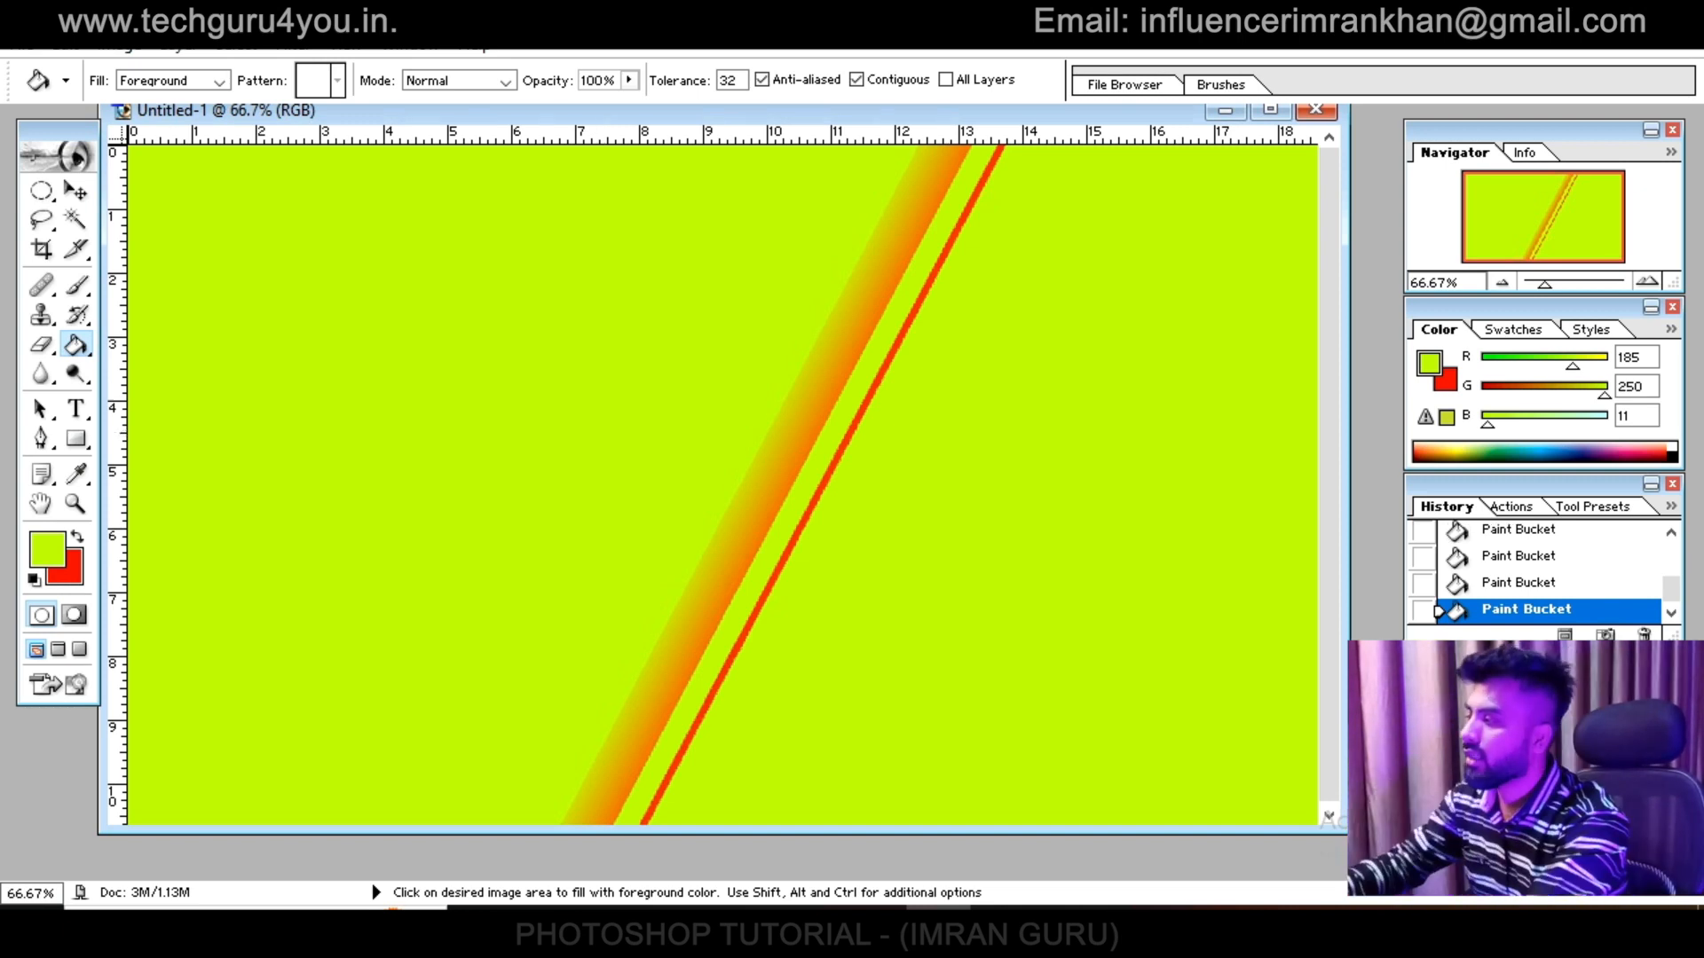
Return to the Gradient Tool and cover the canvas with a fresh diagonal lime-to-red gradient
click(76, 346)
click(189, 344)
drag(631, 430, 723, 487)
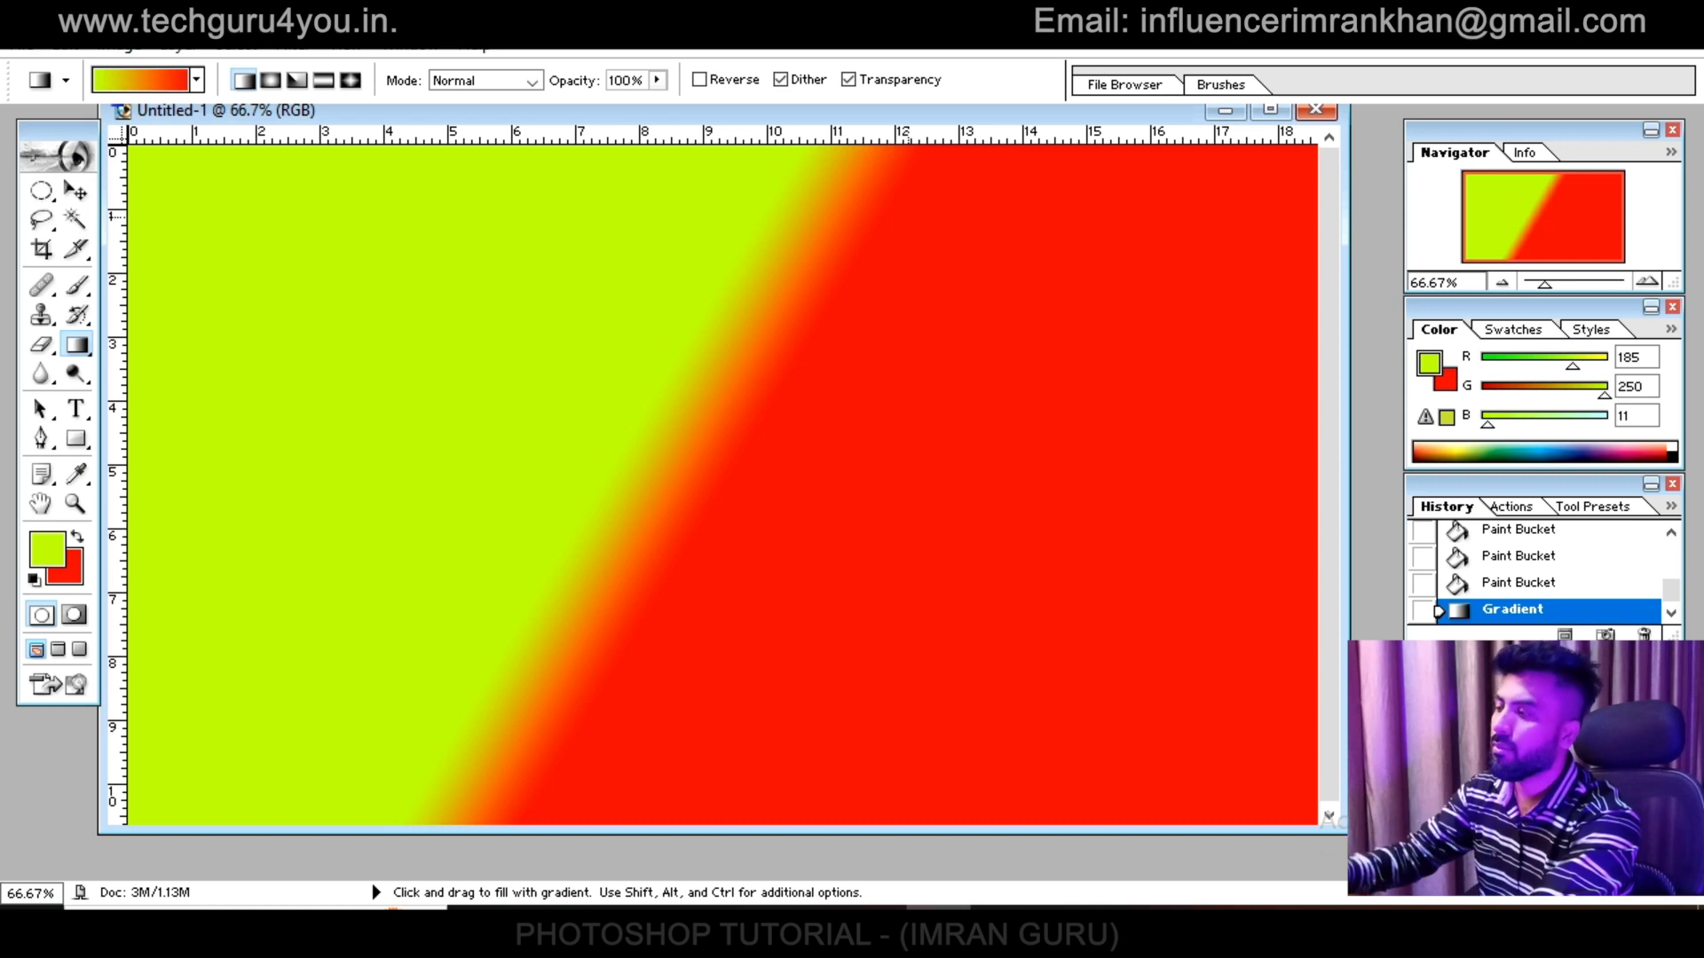
Review the Gradient Tool's variants and the Blur Tool's group with the Sharpen and Smudge tools
click(79, 345)
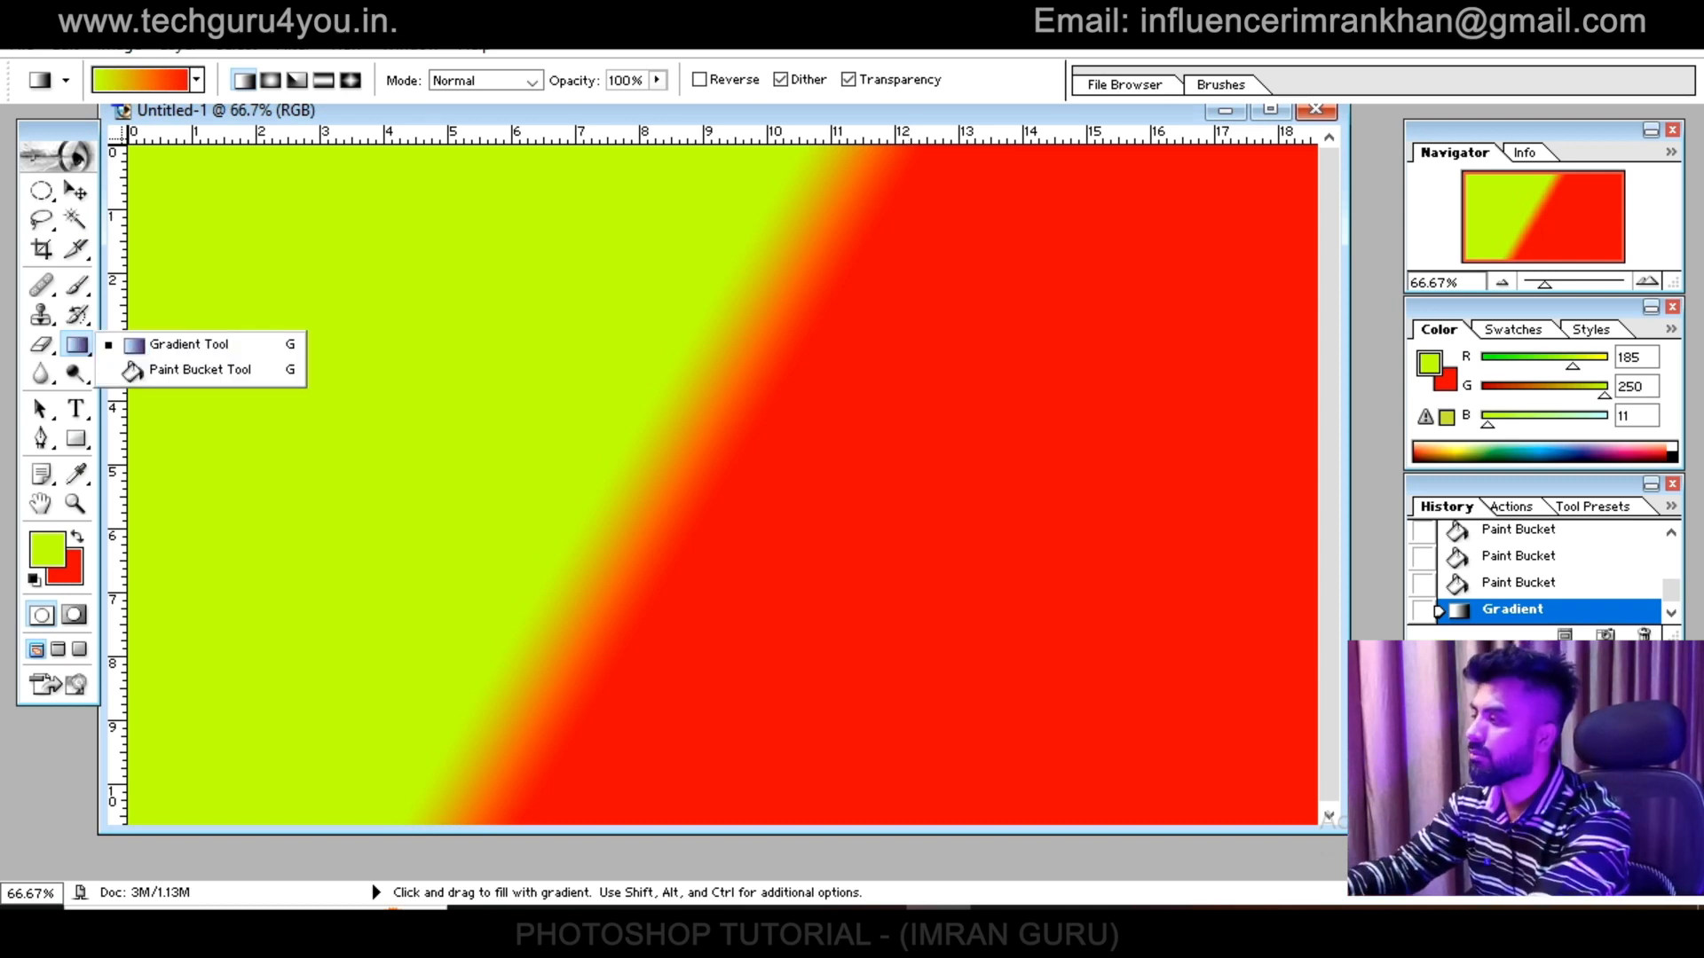
click(78, 346)
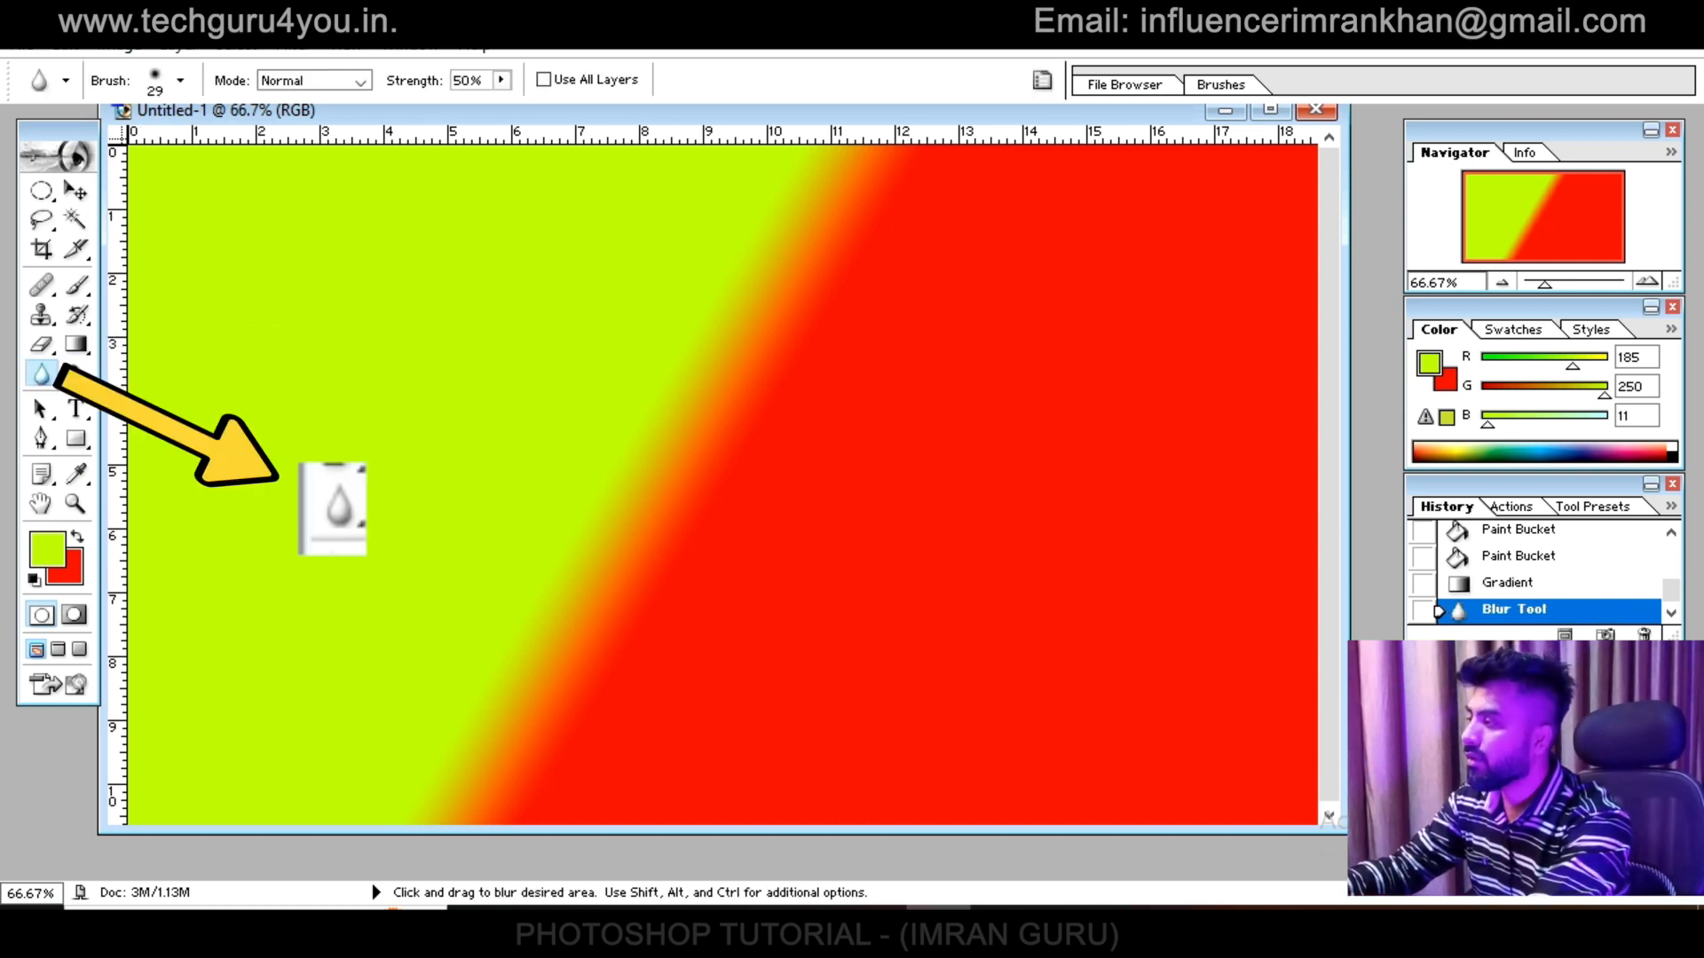
click(41, 374)
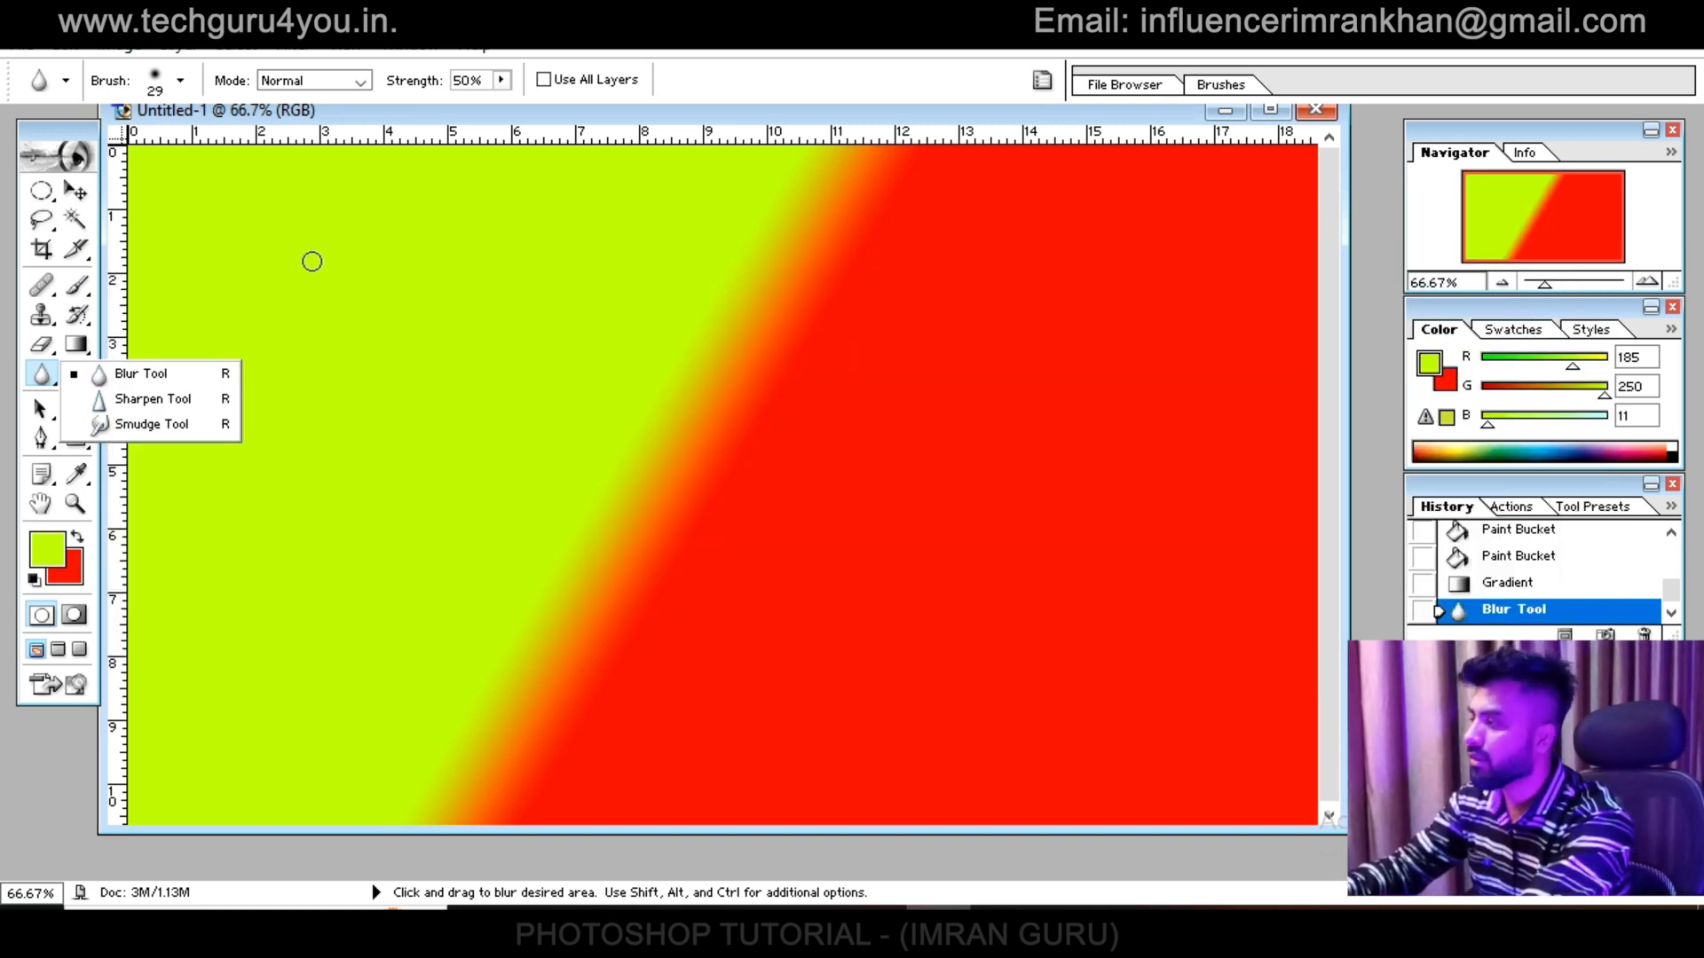
Add a lime text line with the presenter's name in Kruti Dev 240 at 124.75 pt and position it on the red area
click(77, 409)
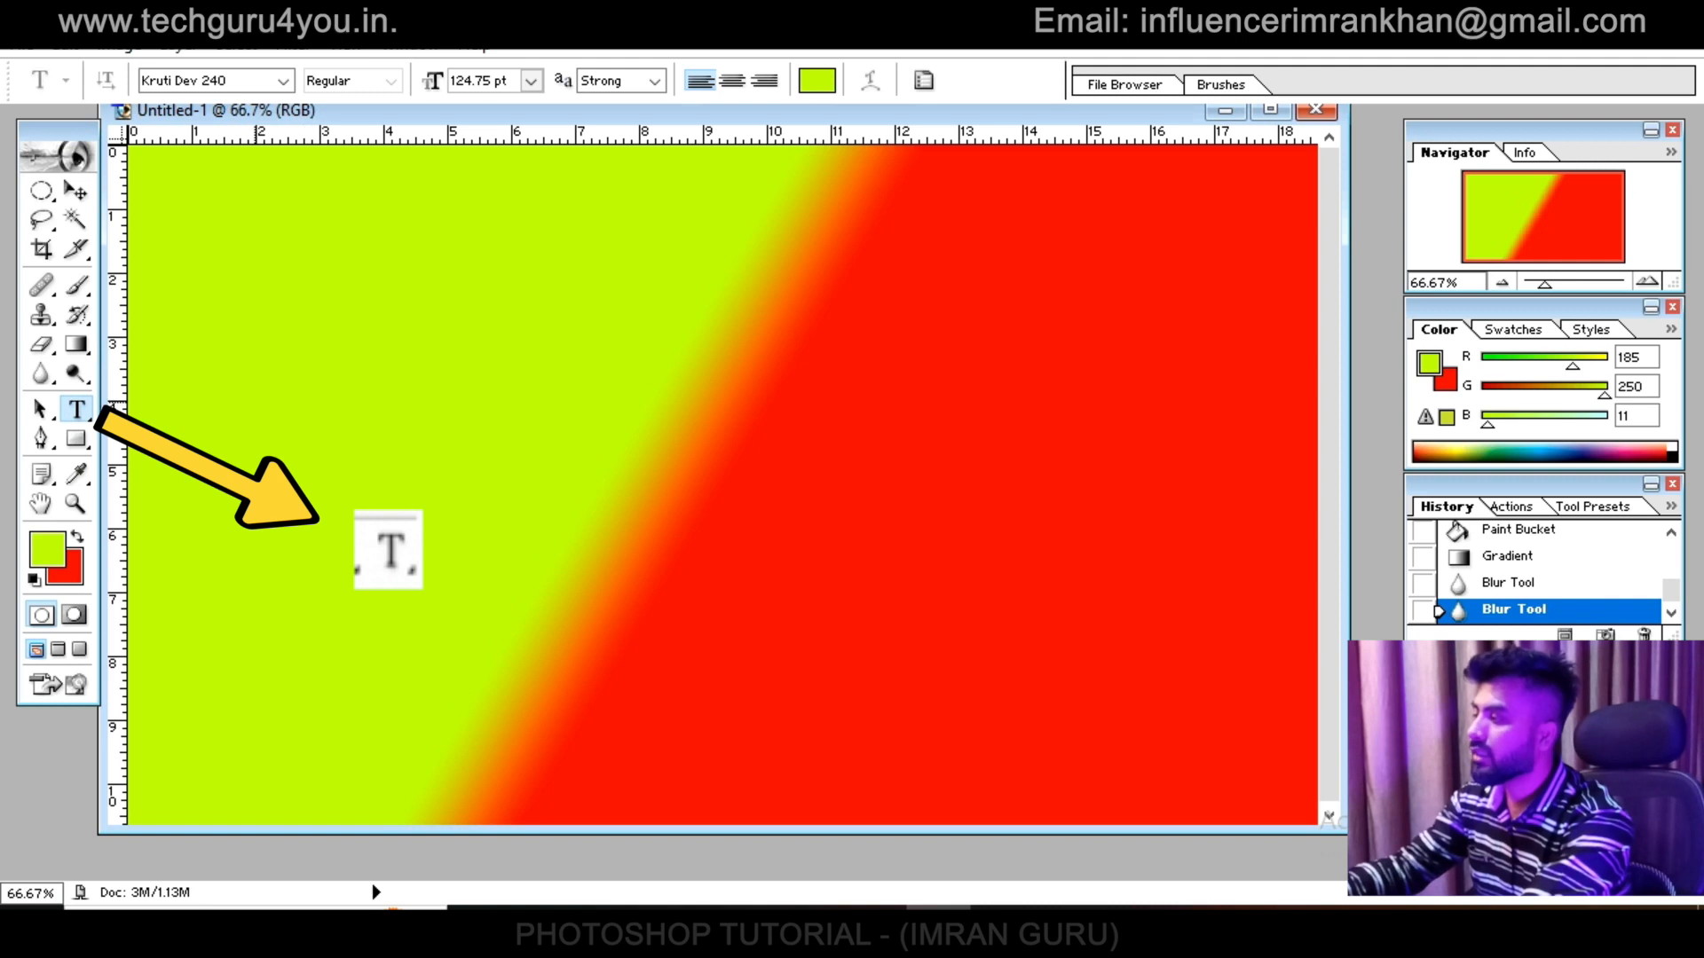
click(397, 406)
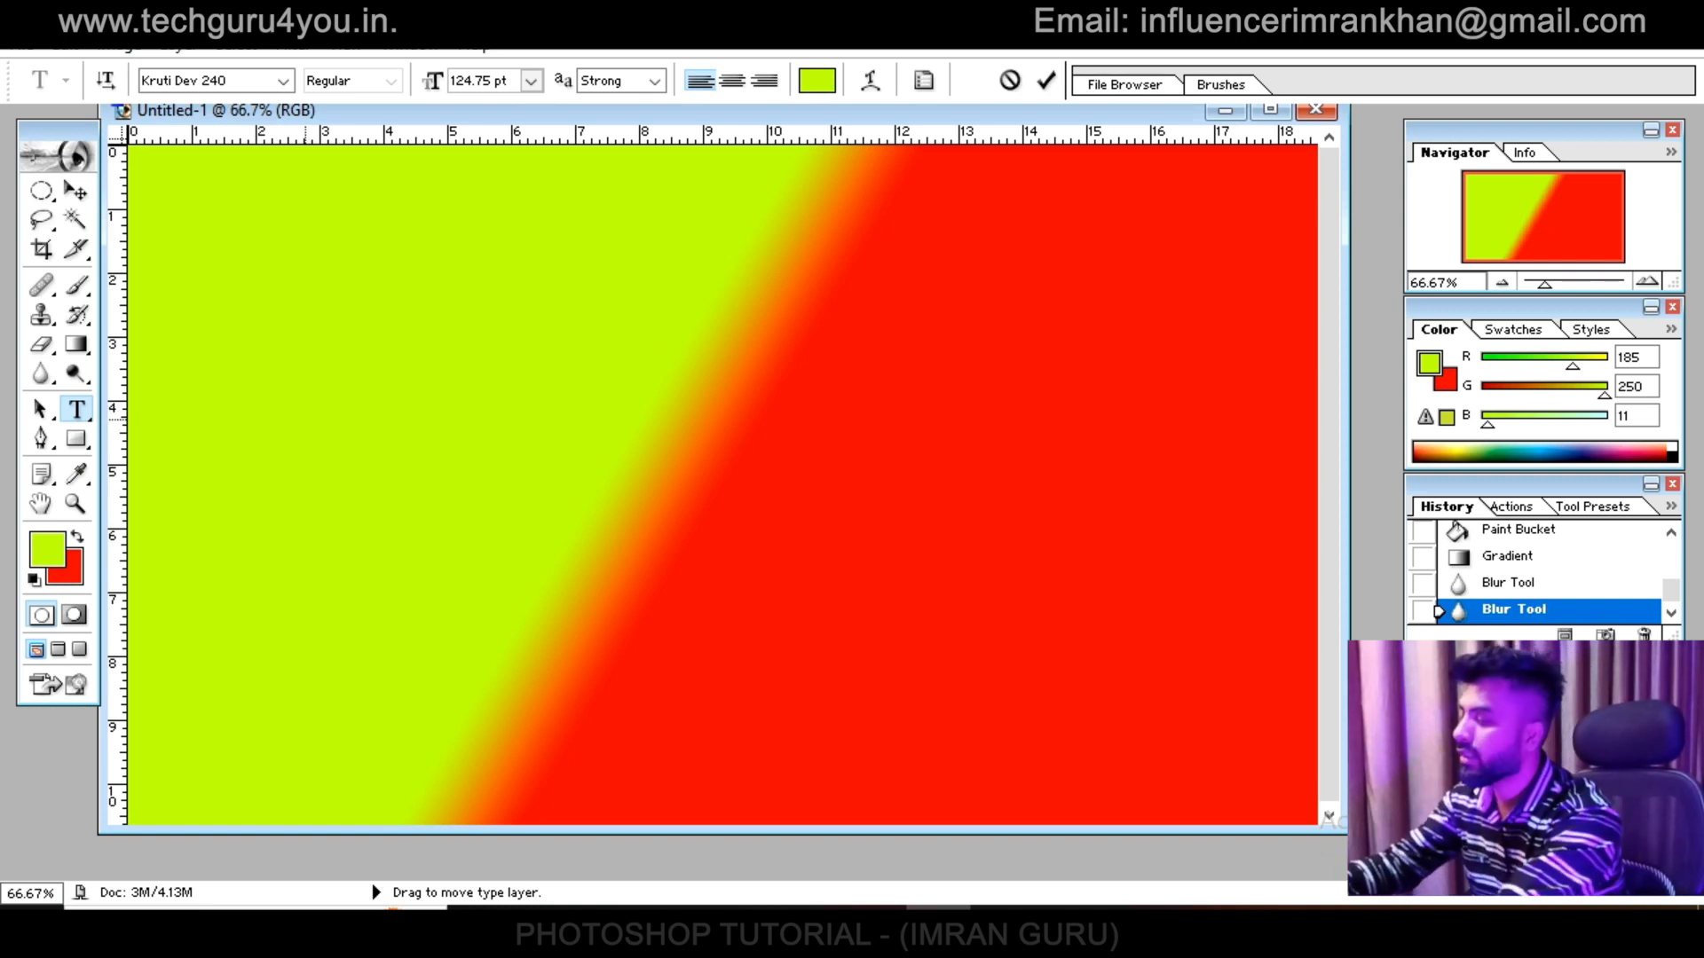
text(bejku)
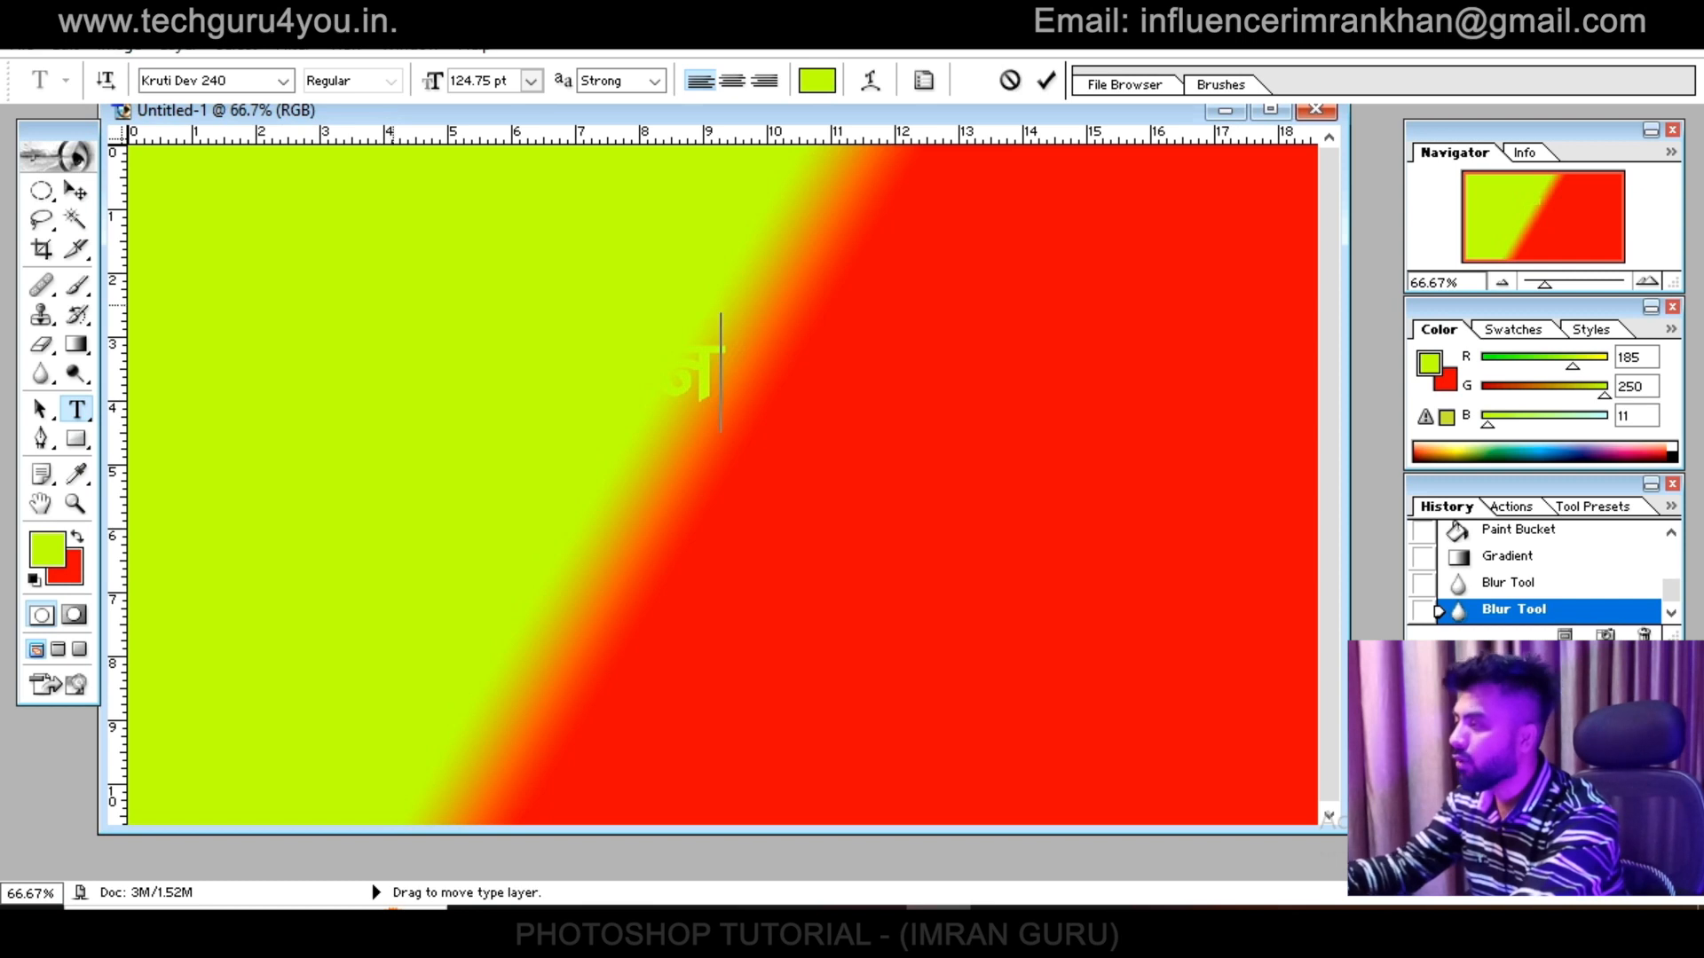
drag(721, 355, 1213, 537)
click(962, 537)
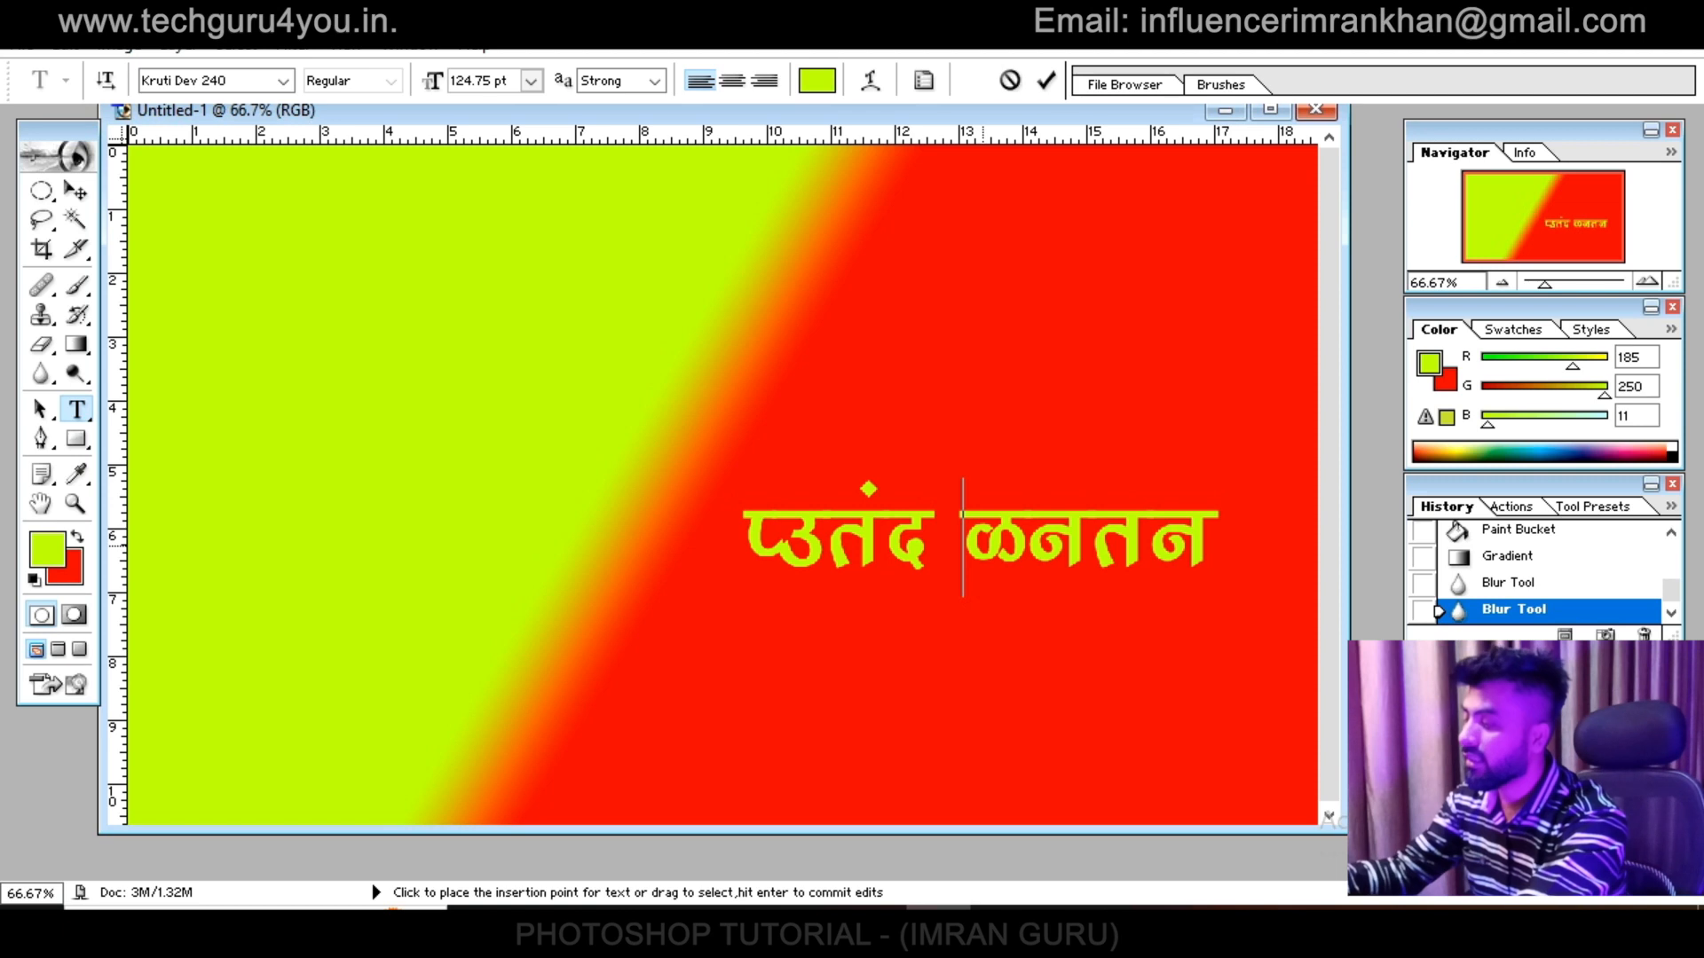
Practise highlighting the entire text line and only its first word
key(ctrl+a)
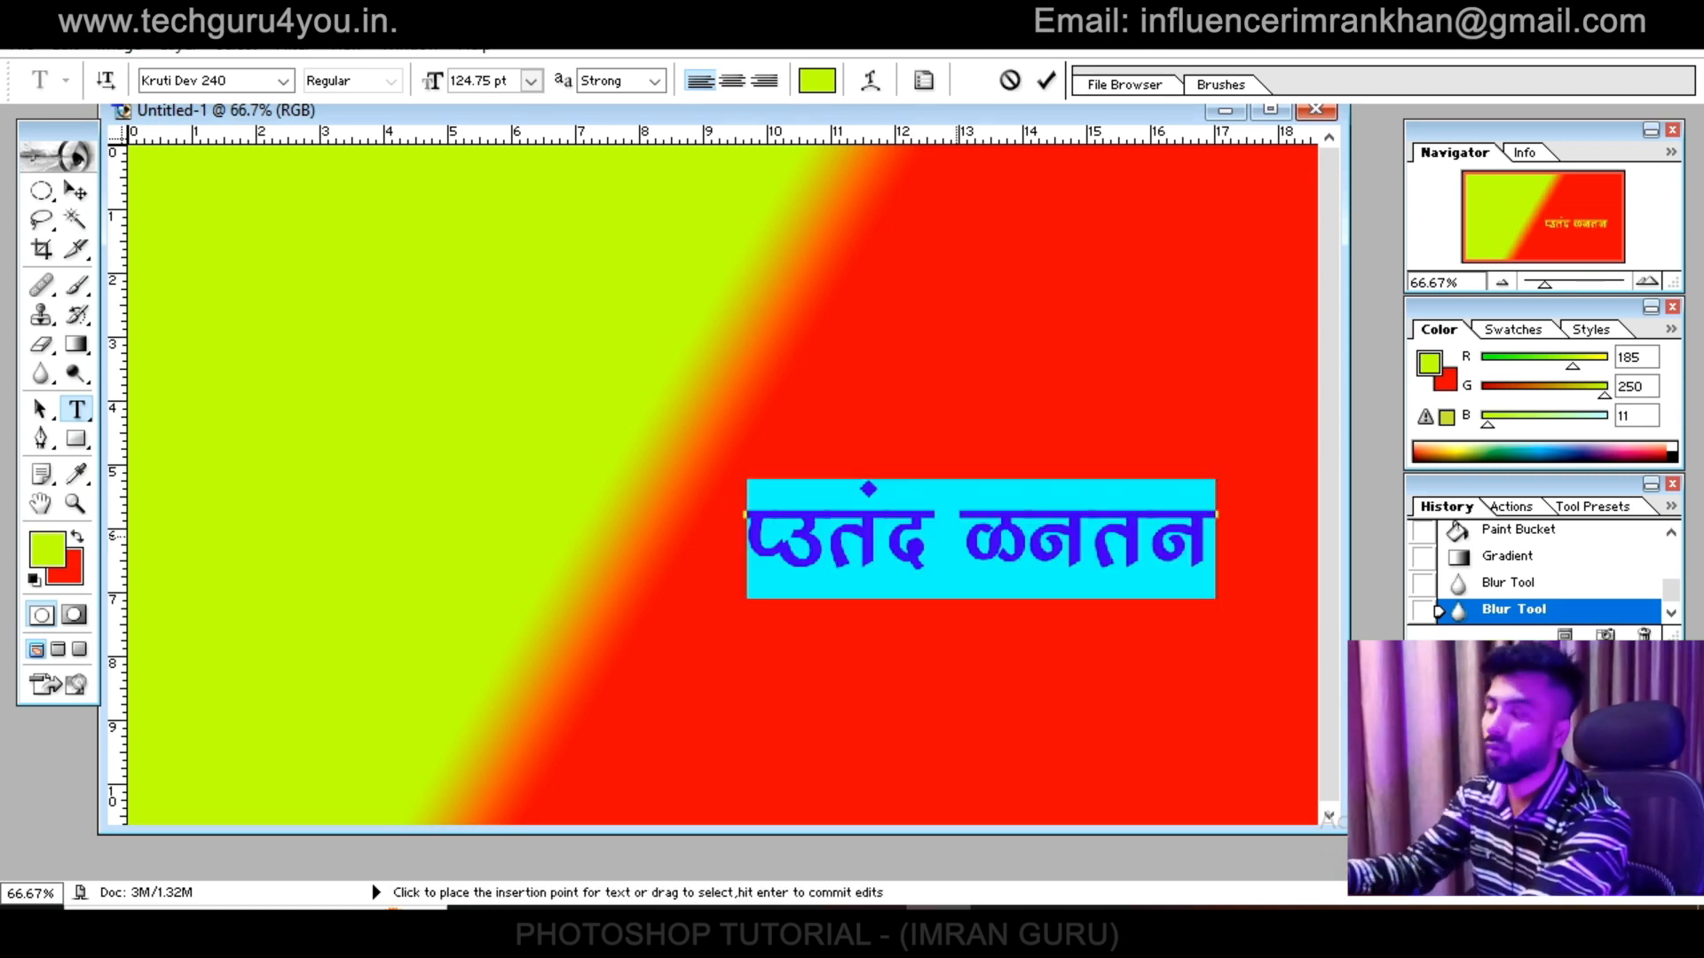
drag(934, 537, 745, 537)
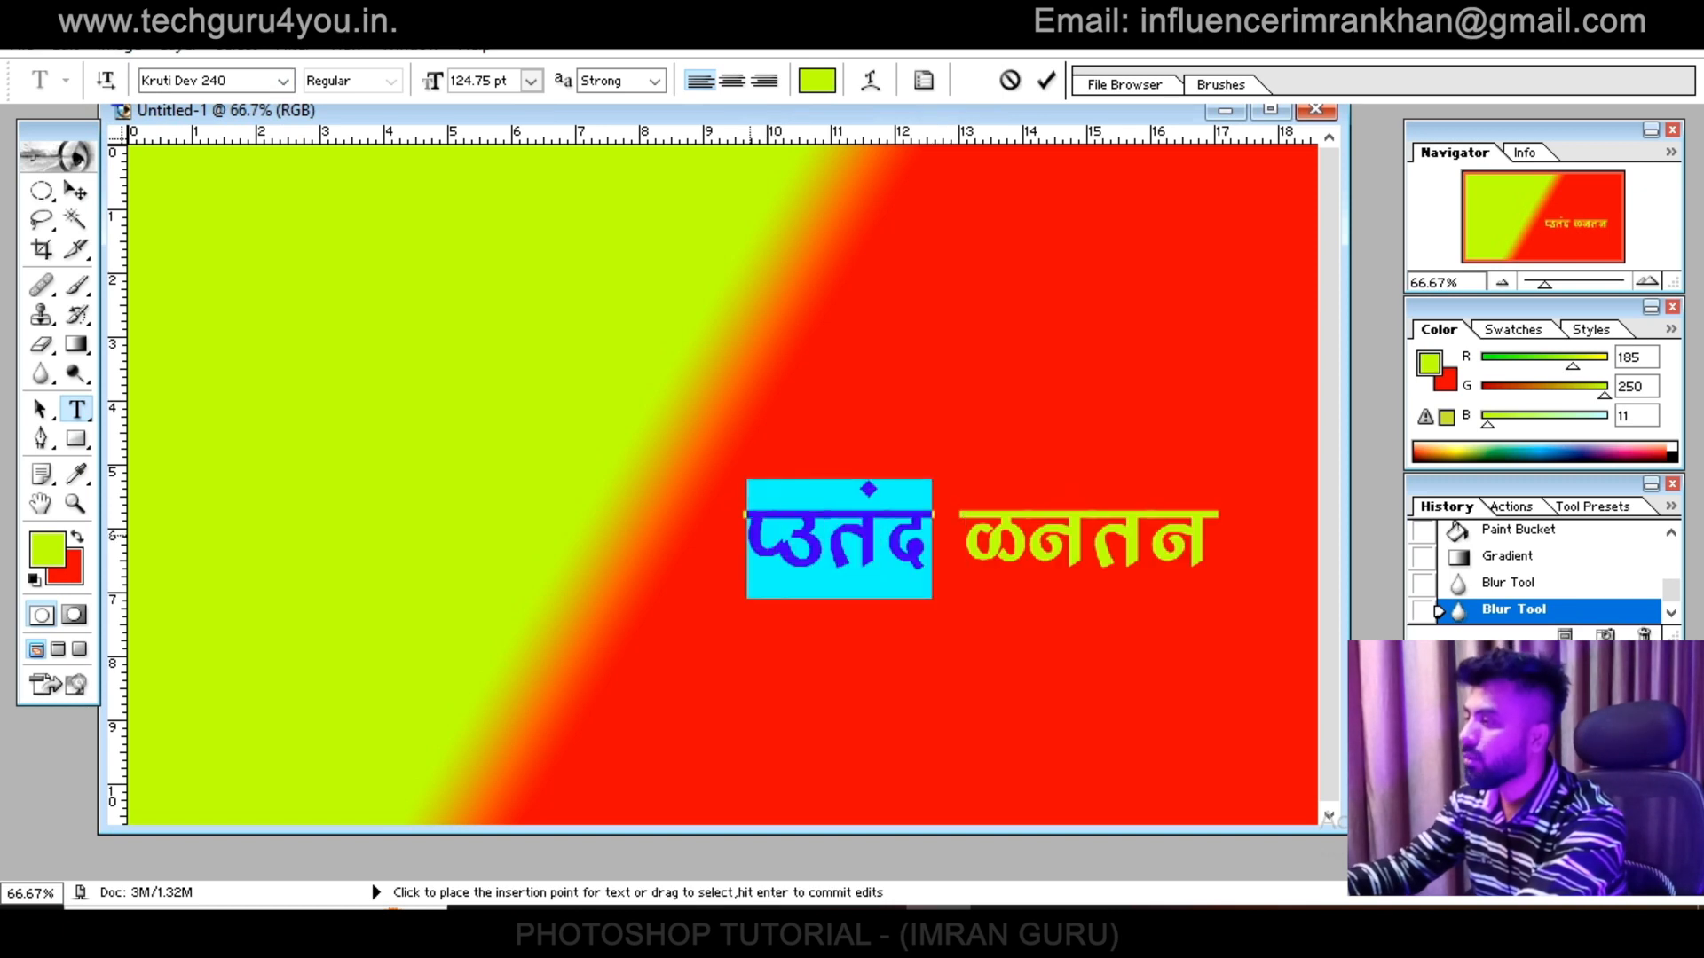
drag(932, 540, 745, 539)
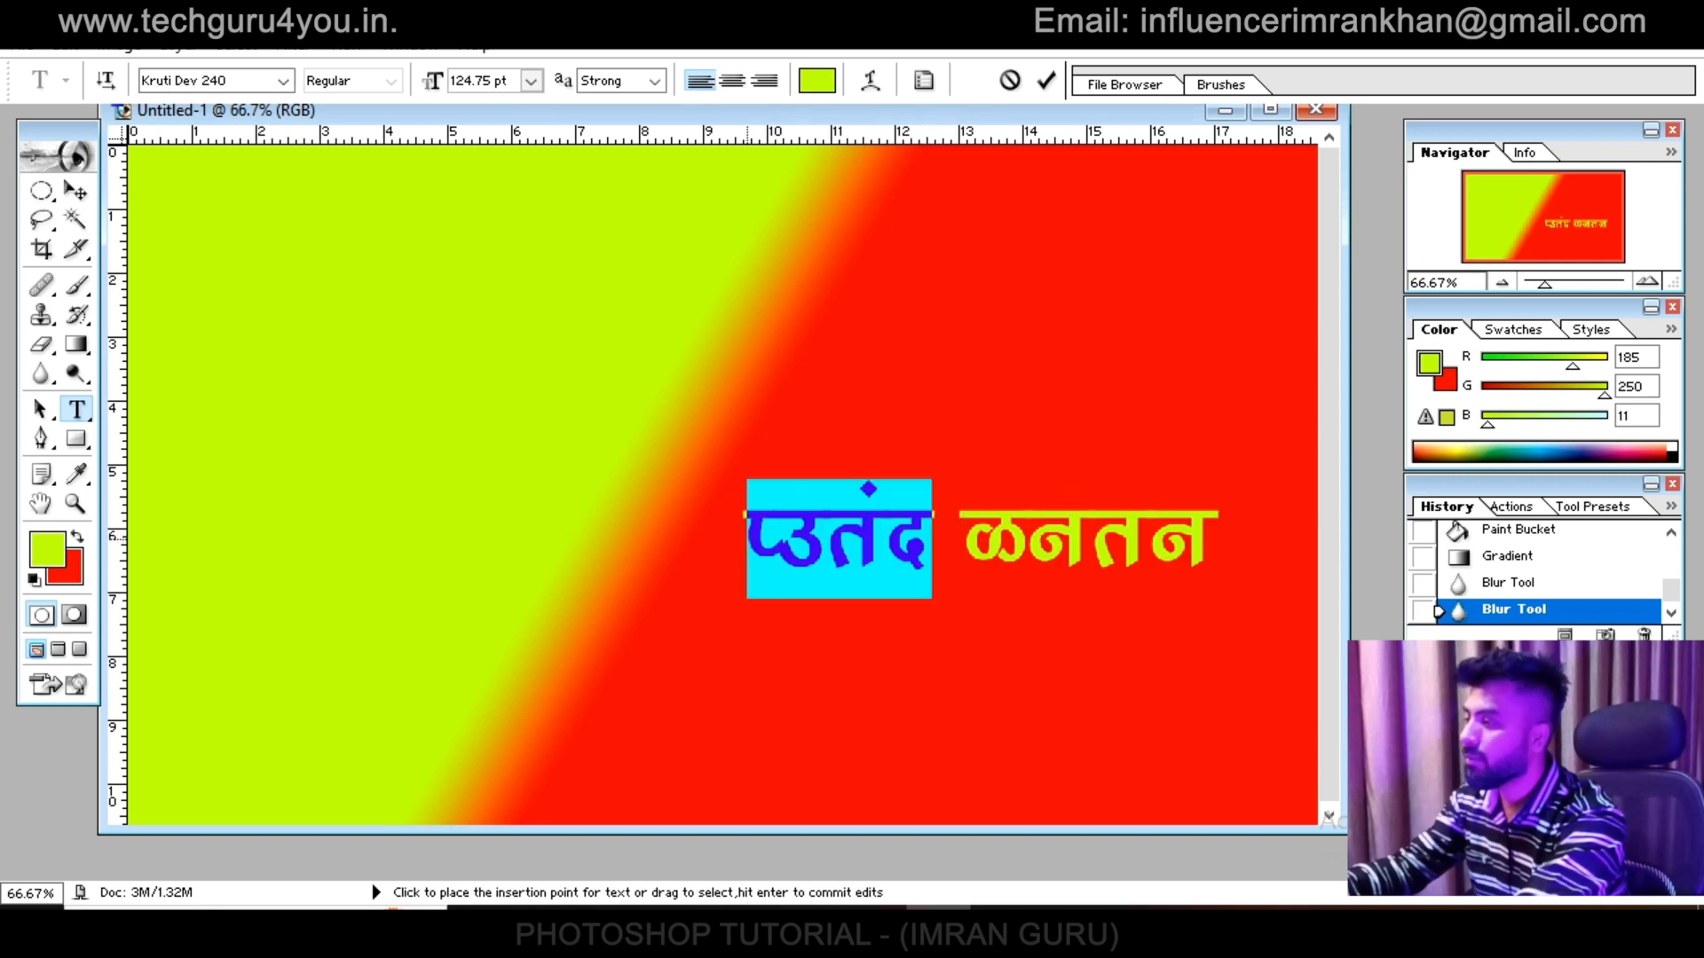
drag(930, 542, 750, 552)
Select the whole text line and change its font to Arial, continuing through the font list to Bahnschrift
drag(1216, 539, 745, 543)
click(283, 81)
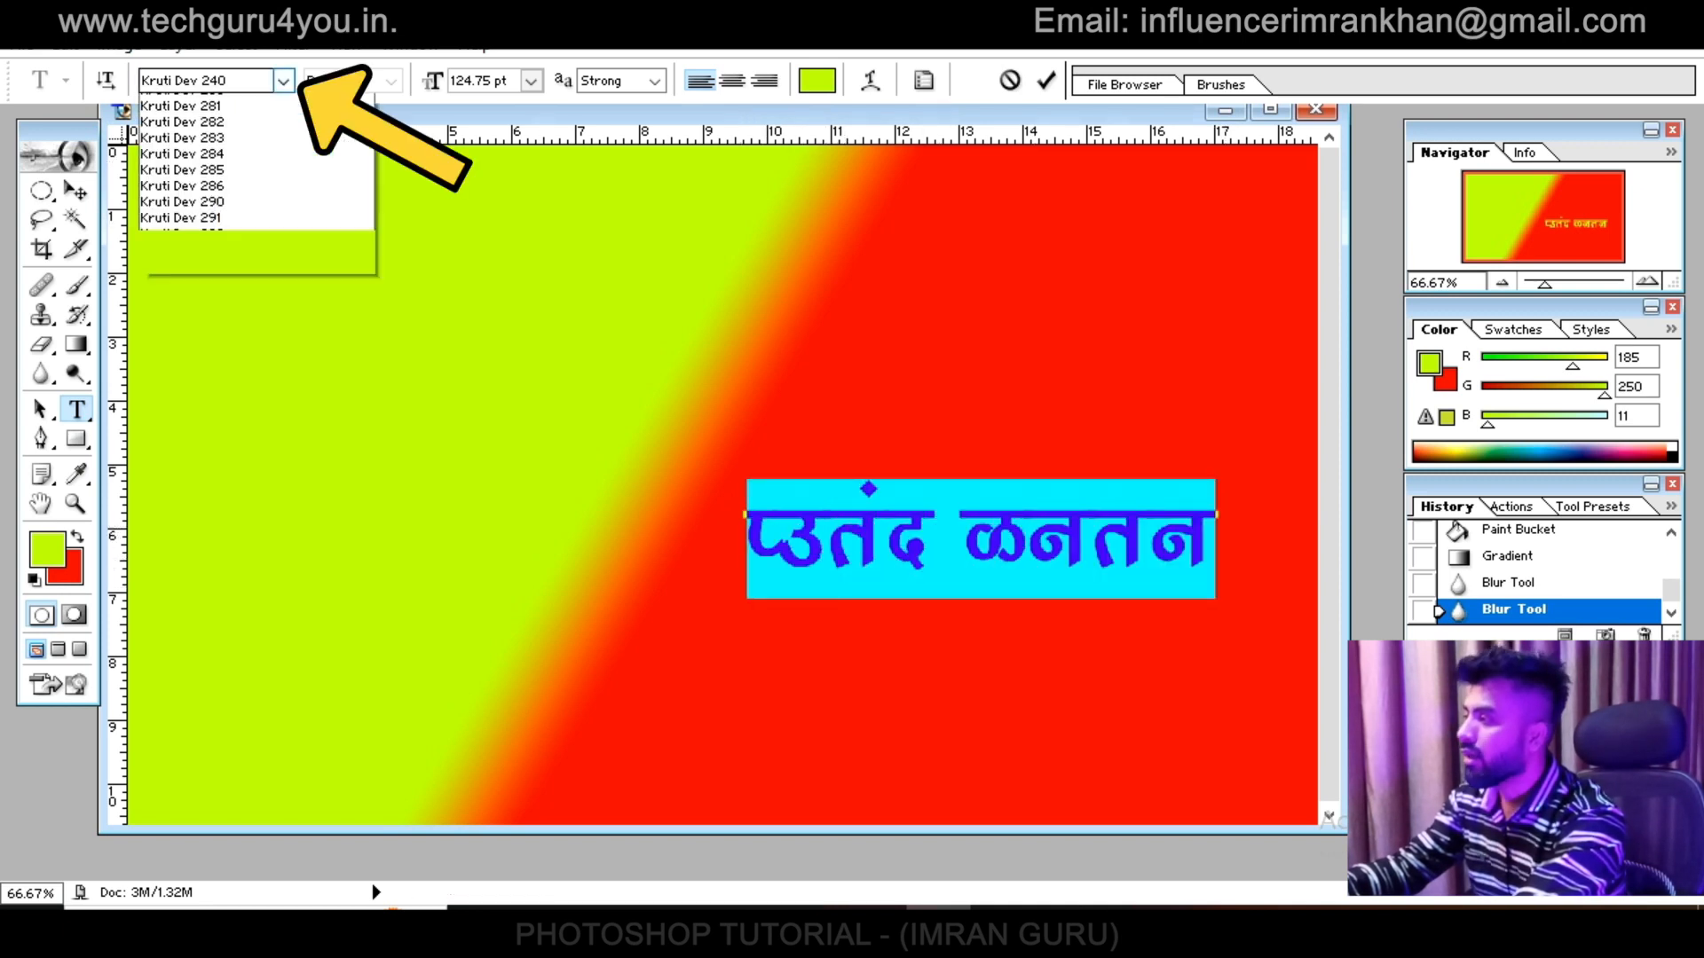
scroll(182, 151, up, 15)
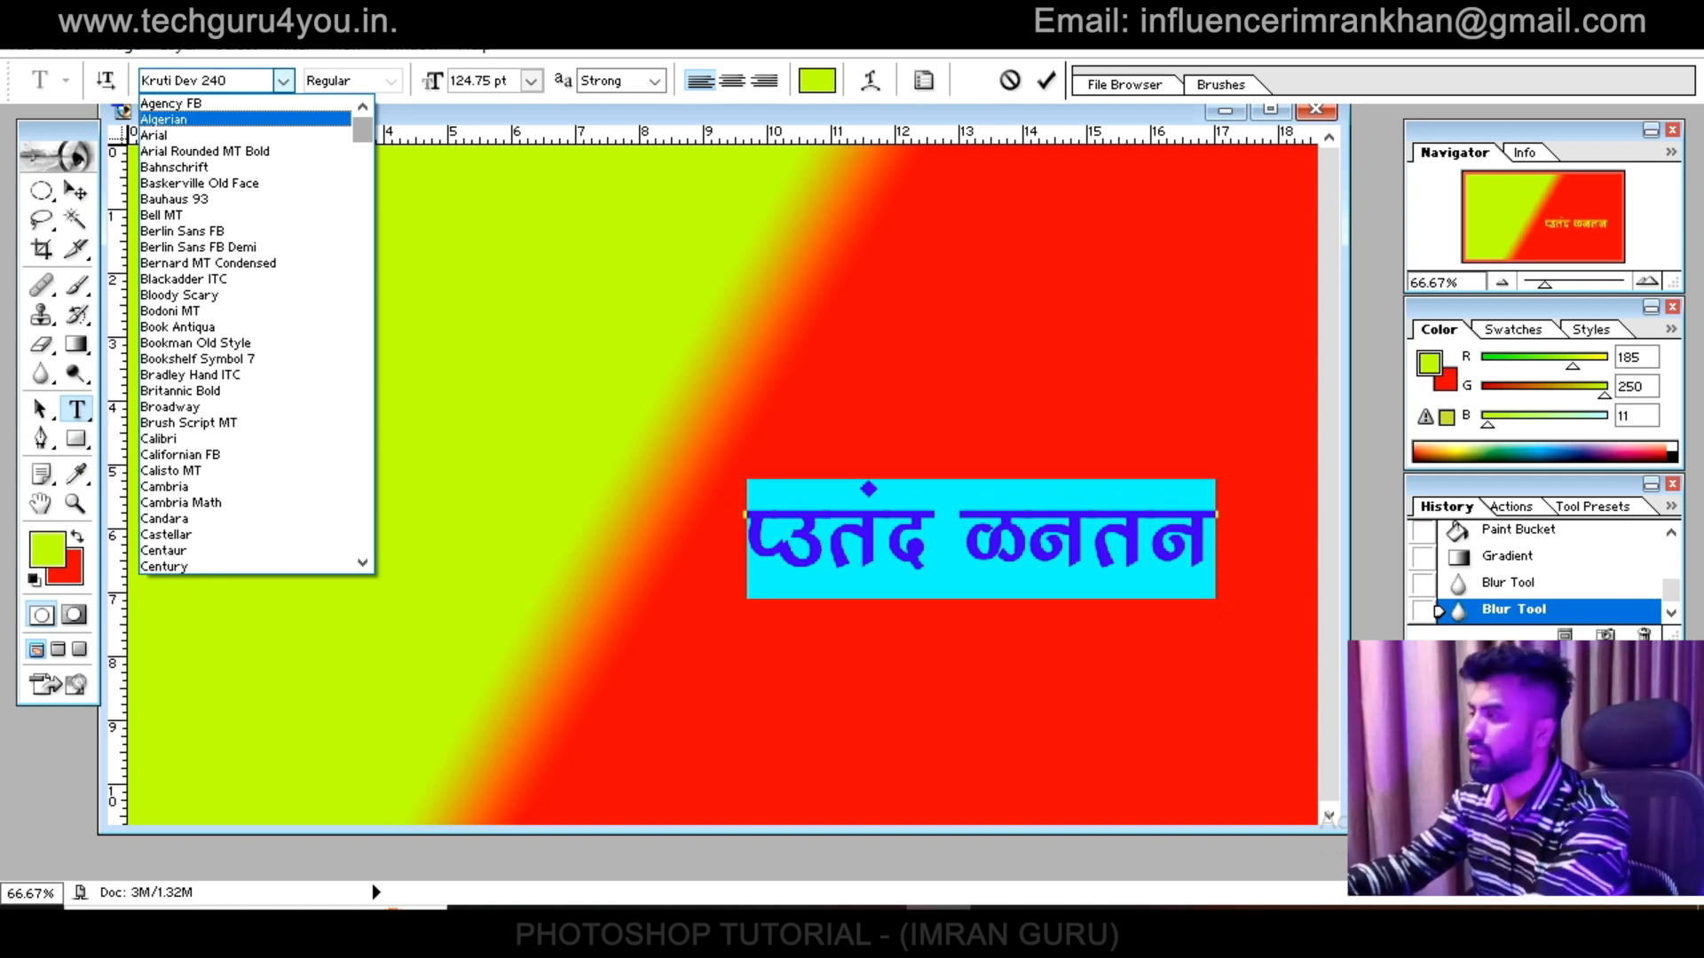
click(165, 120)
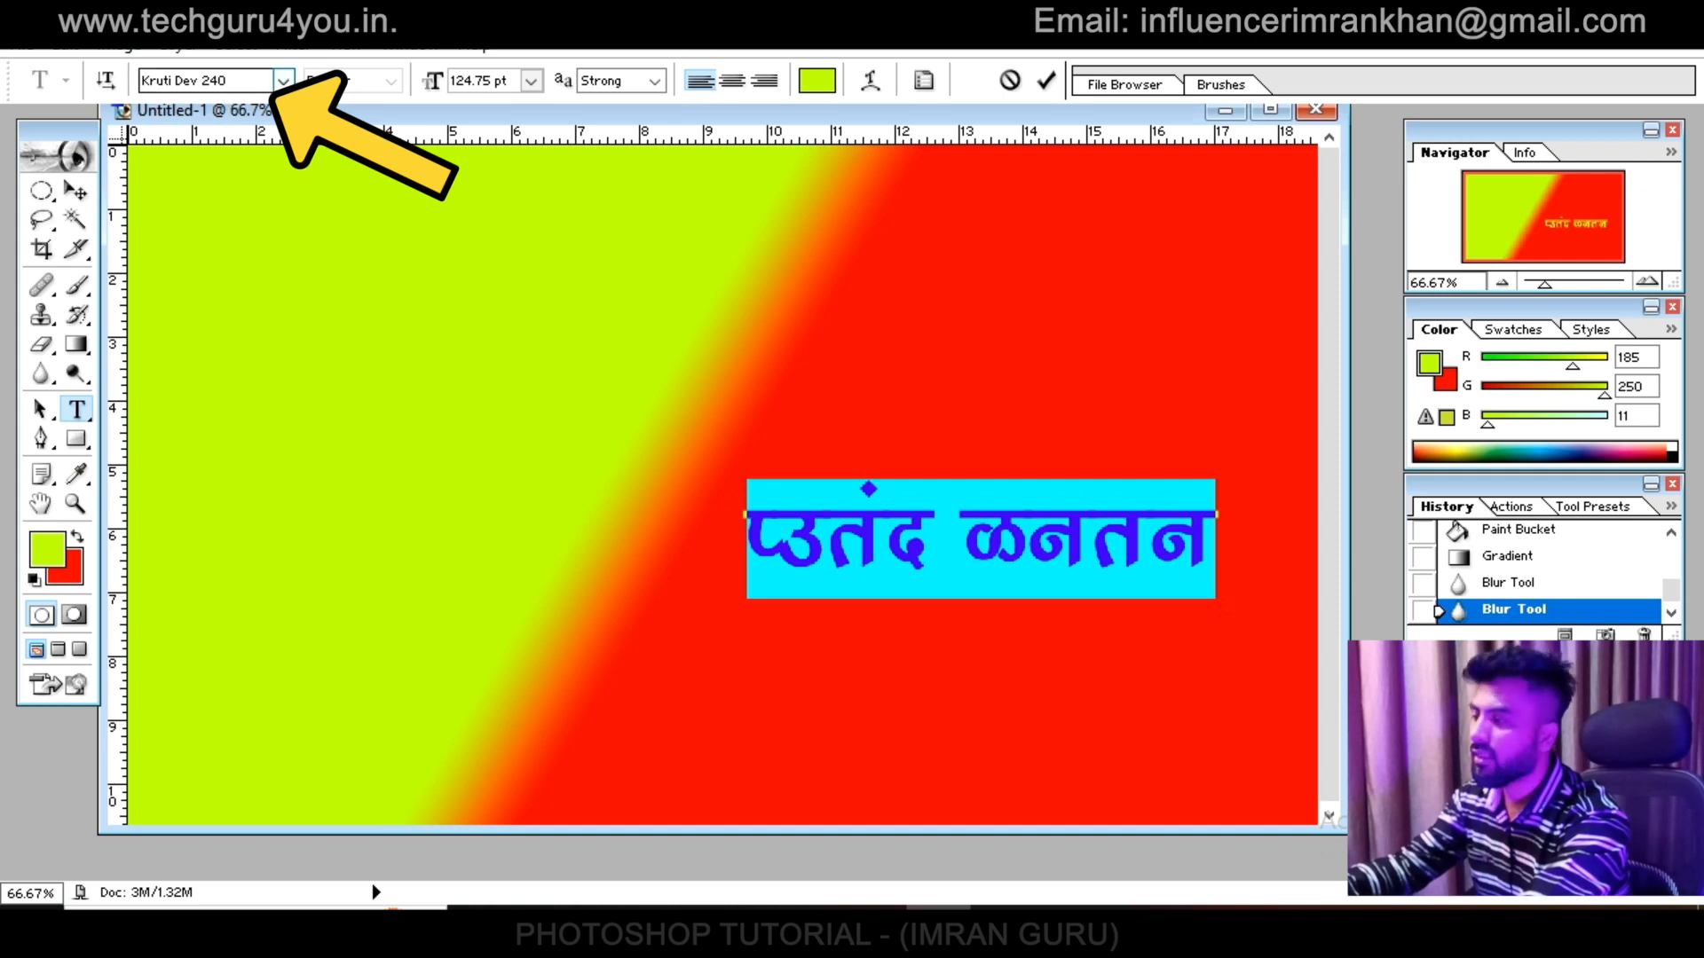
click(283, 81)
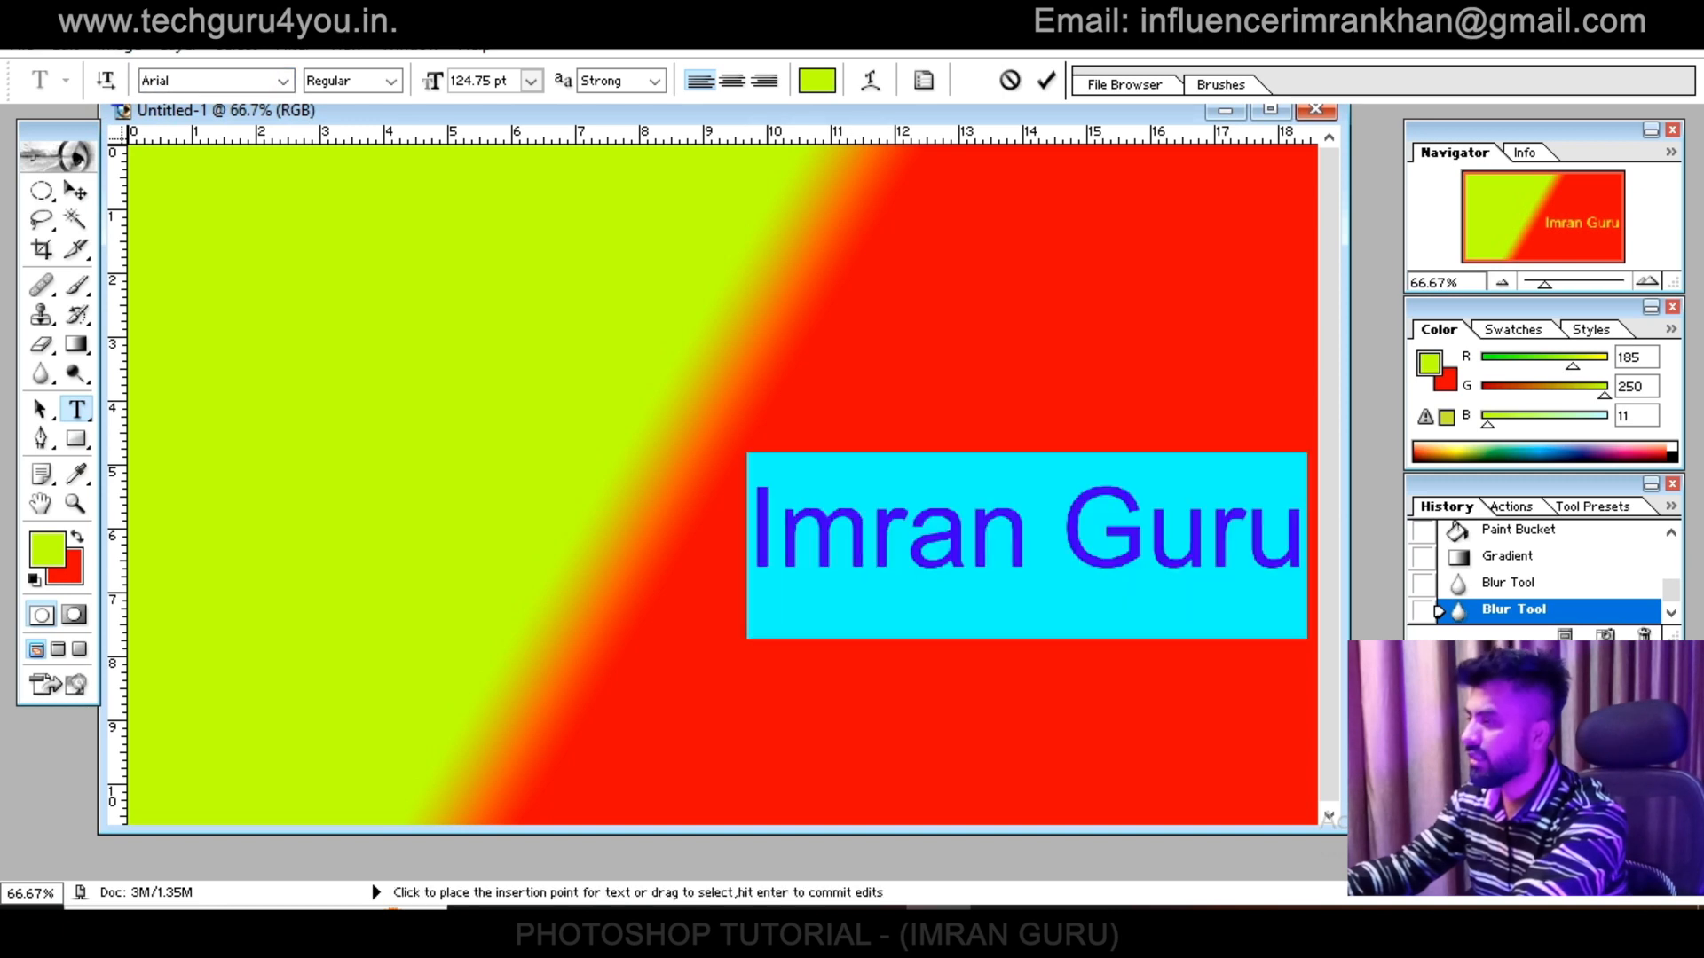
key(Down)
key(Down)
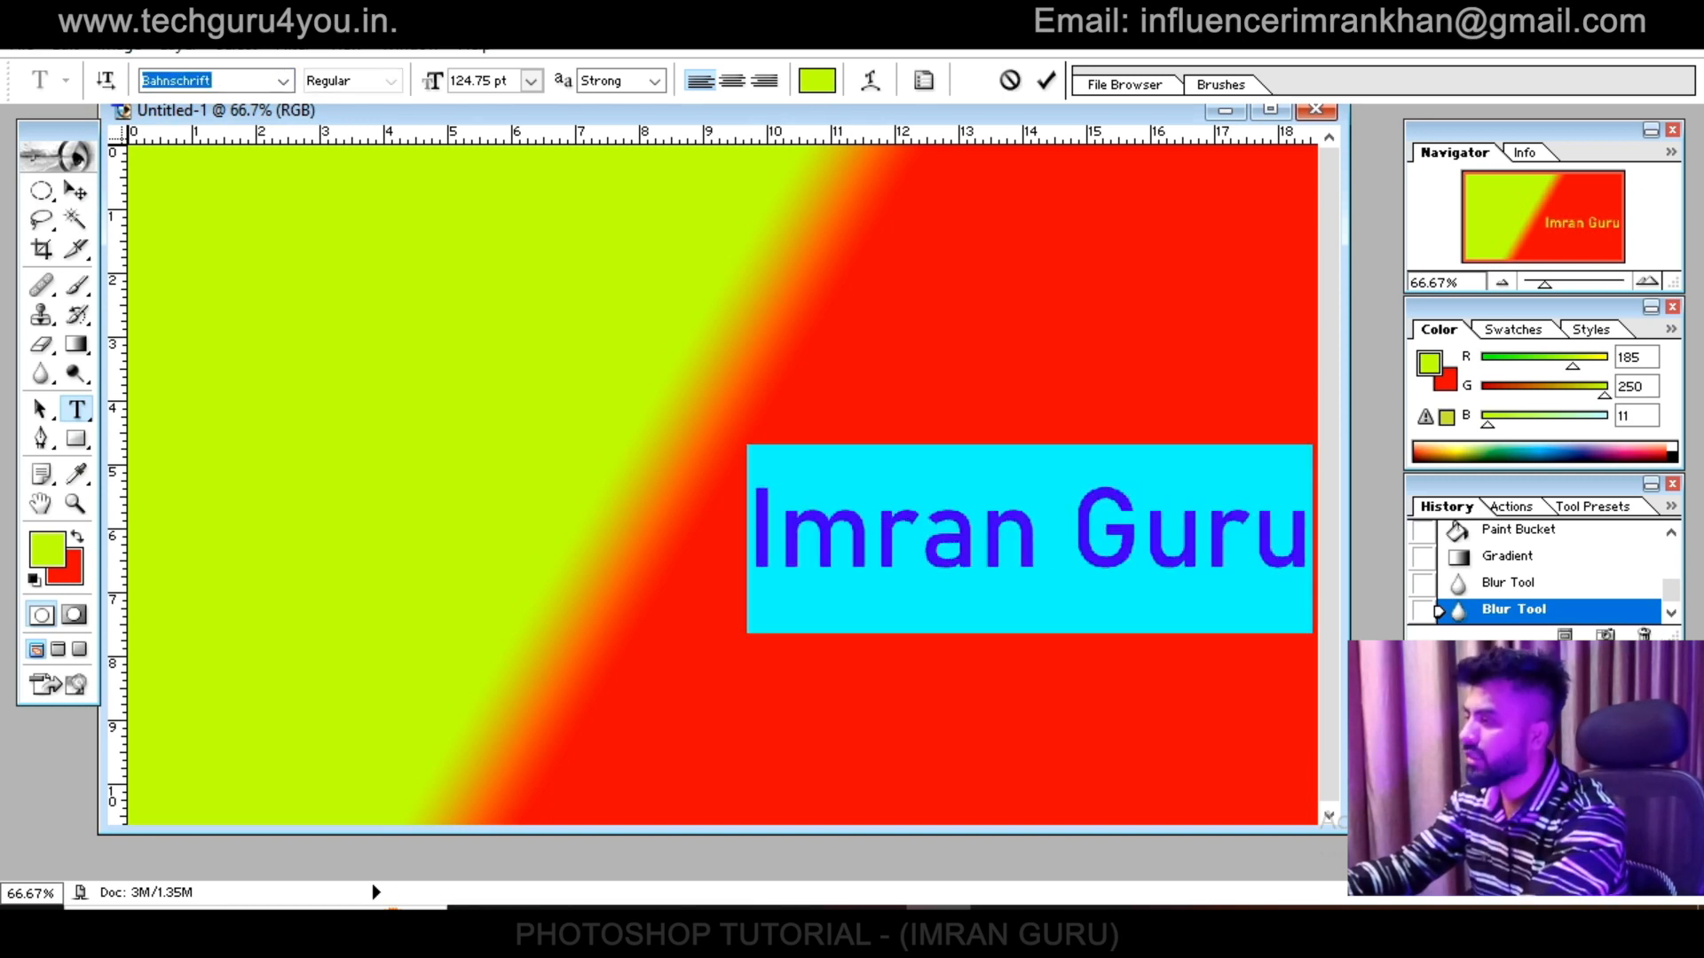
Change the name text to the preceding font in the list, move it slightly lower within the red area and commit it
key(Up)
drag(960, 458, 879, 493)
click(806, 575)
drag(668, 561, 1210, 573)
click(77, 191)
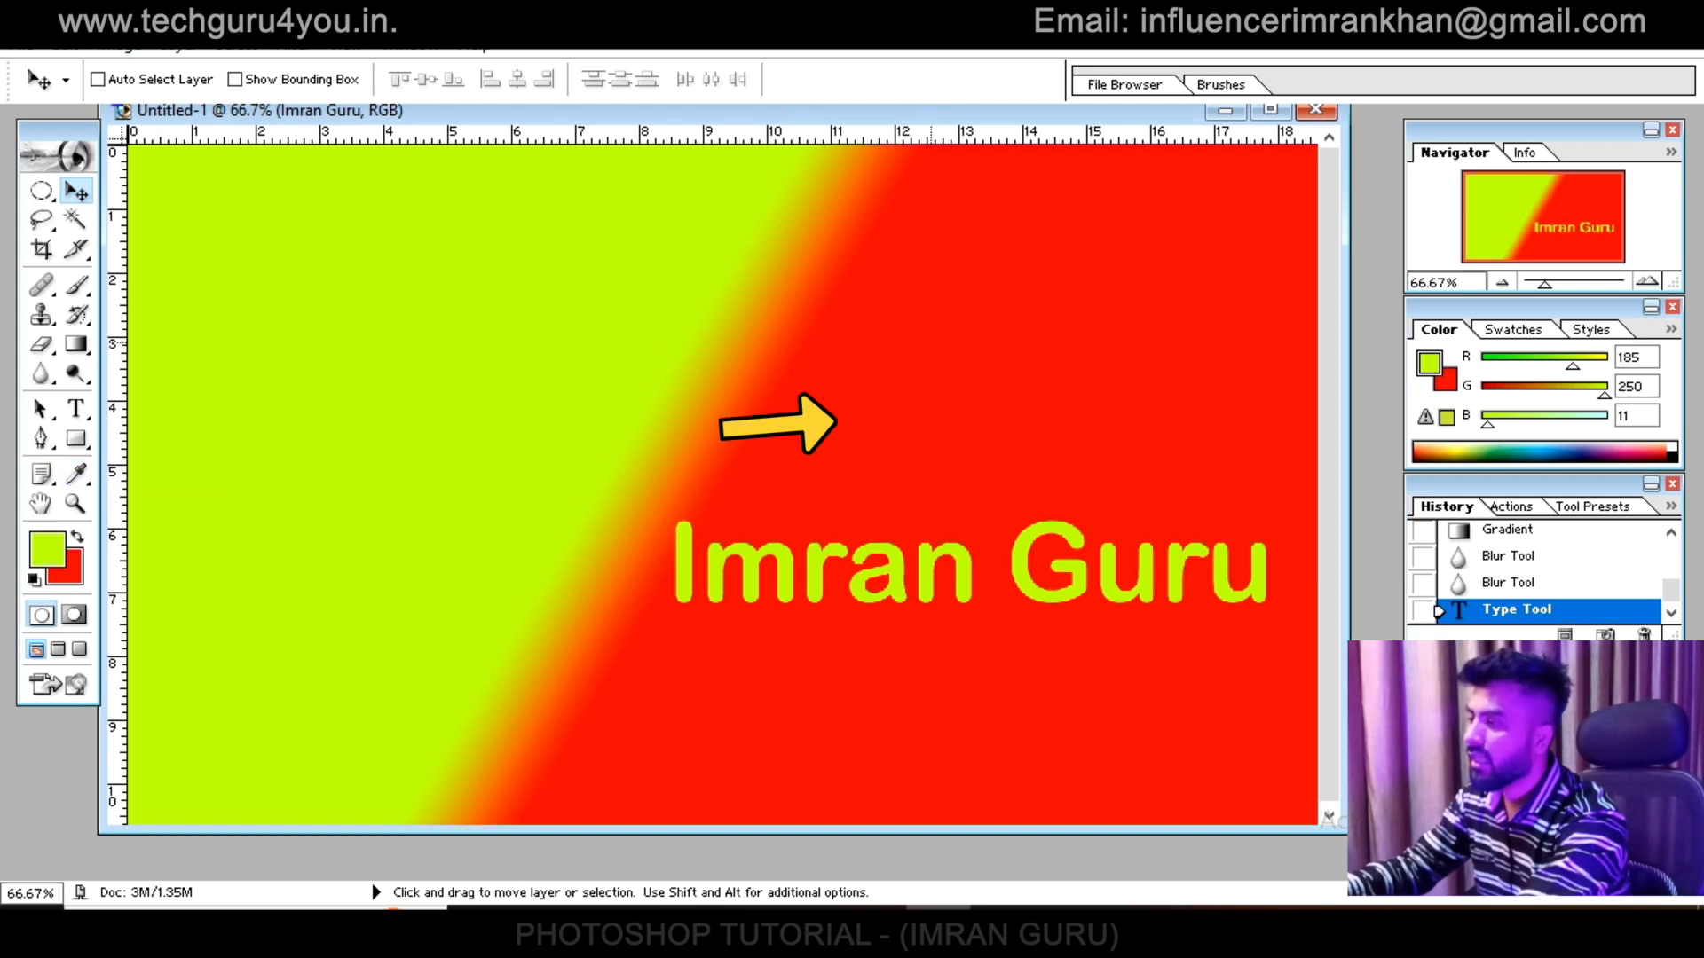
Sample the canvas red as the foreground colour and scribble loops with the 3 px Brush on the lime area, rasterizing the text layer
key(i)
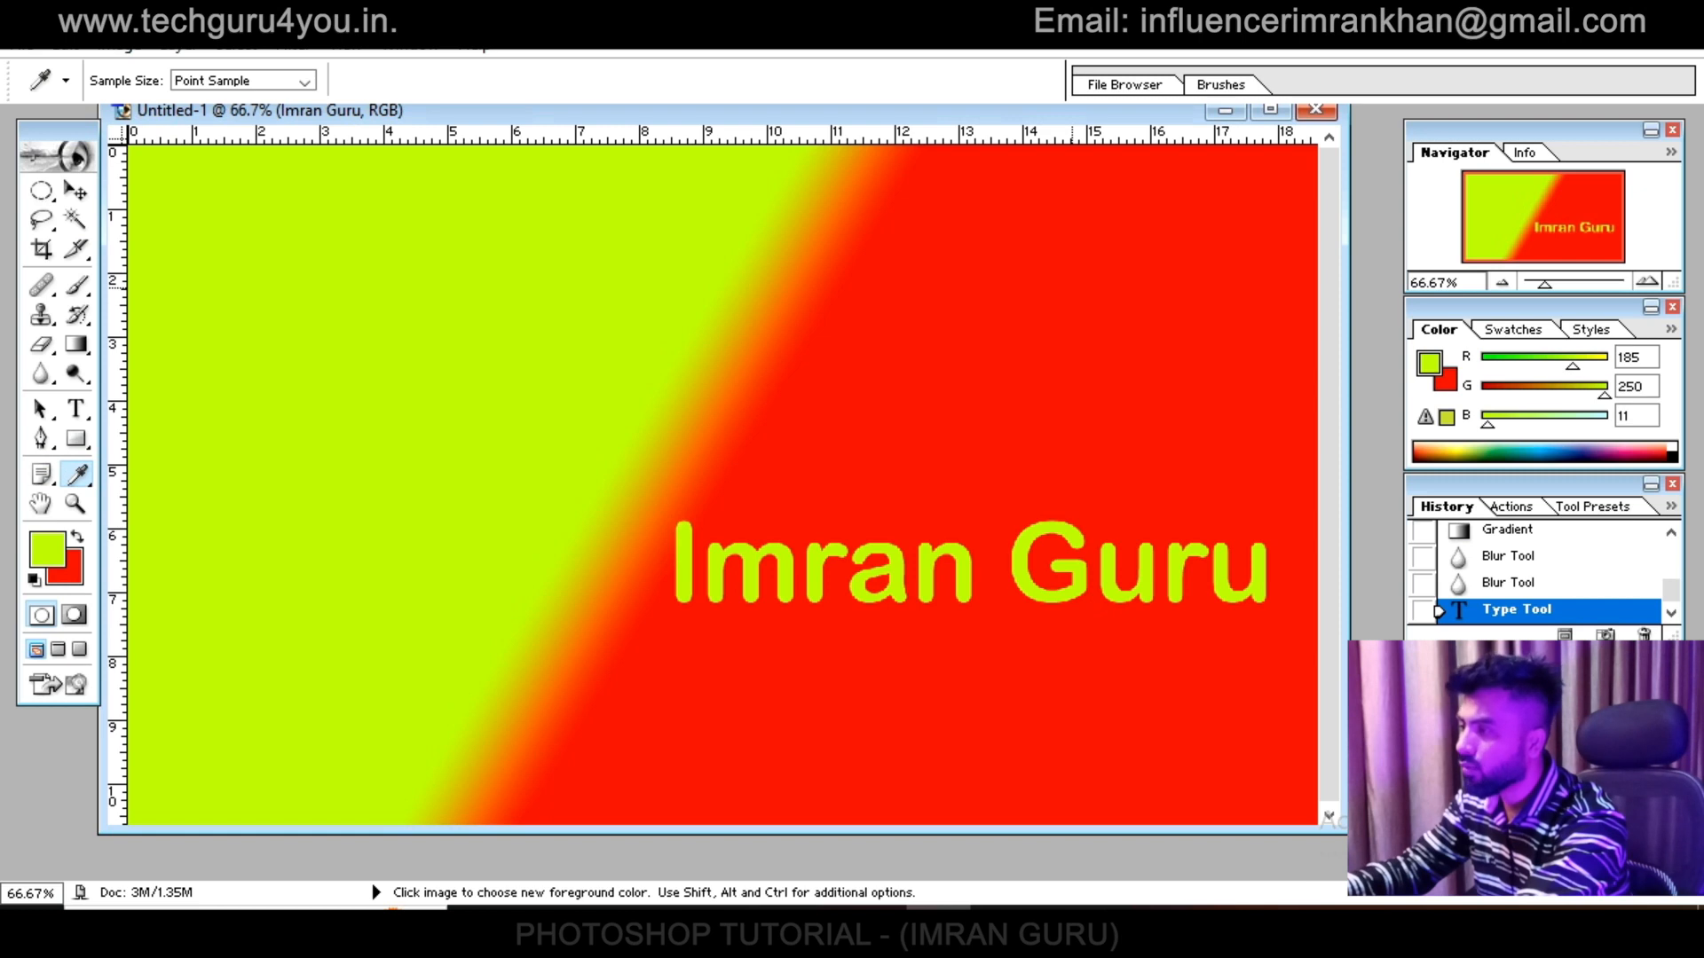
click(1065, 355)
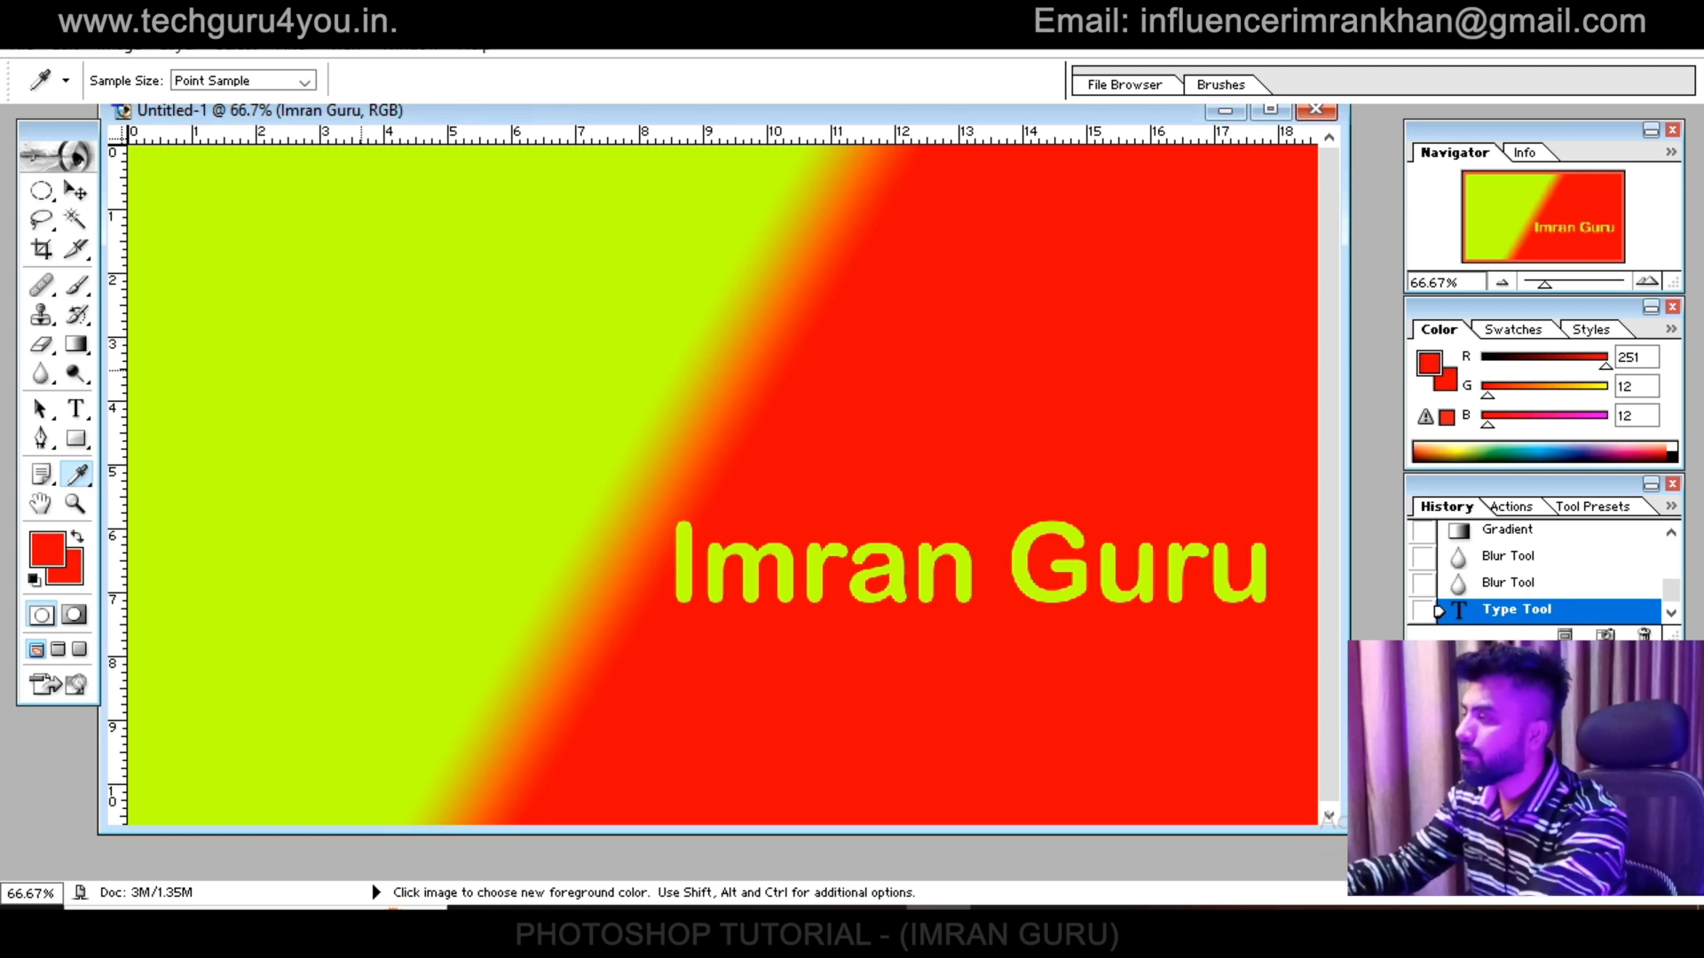
key(b)
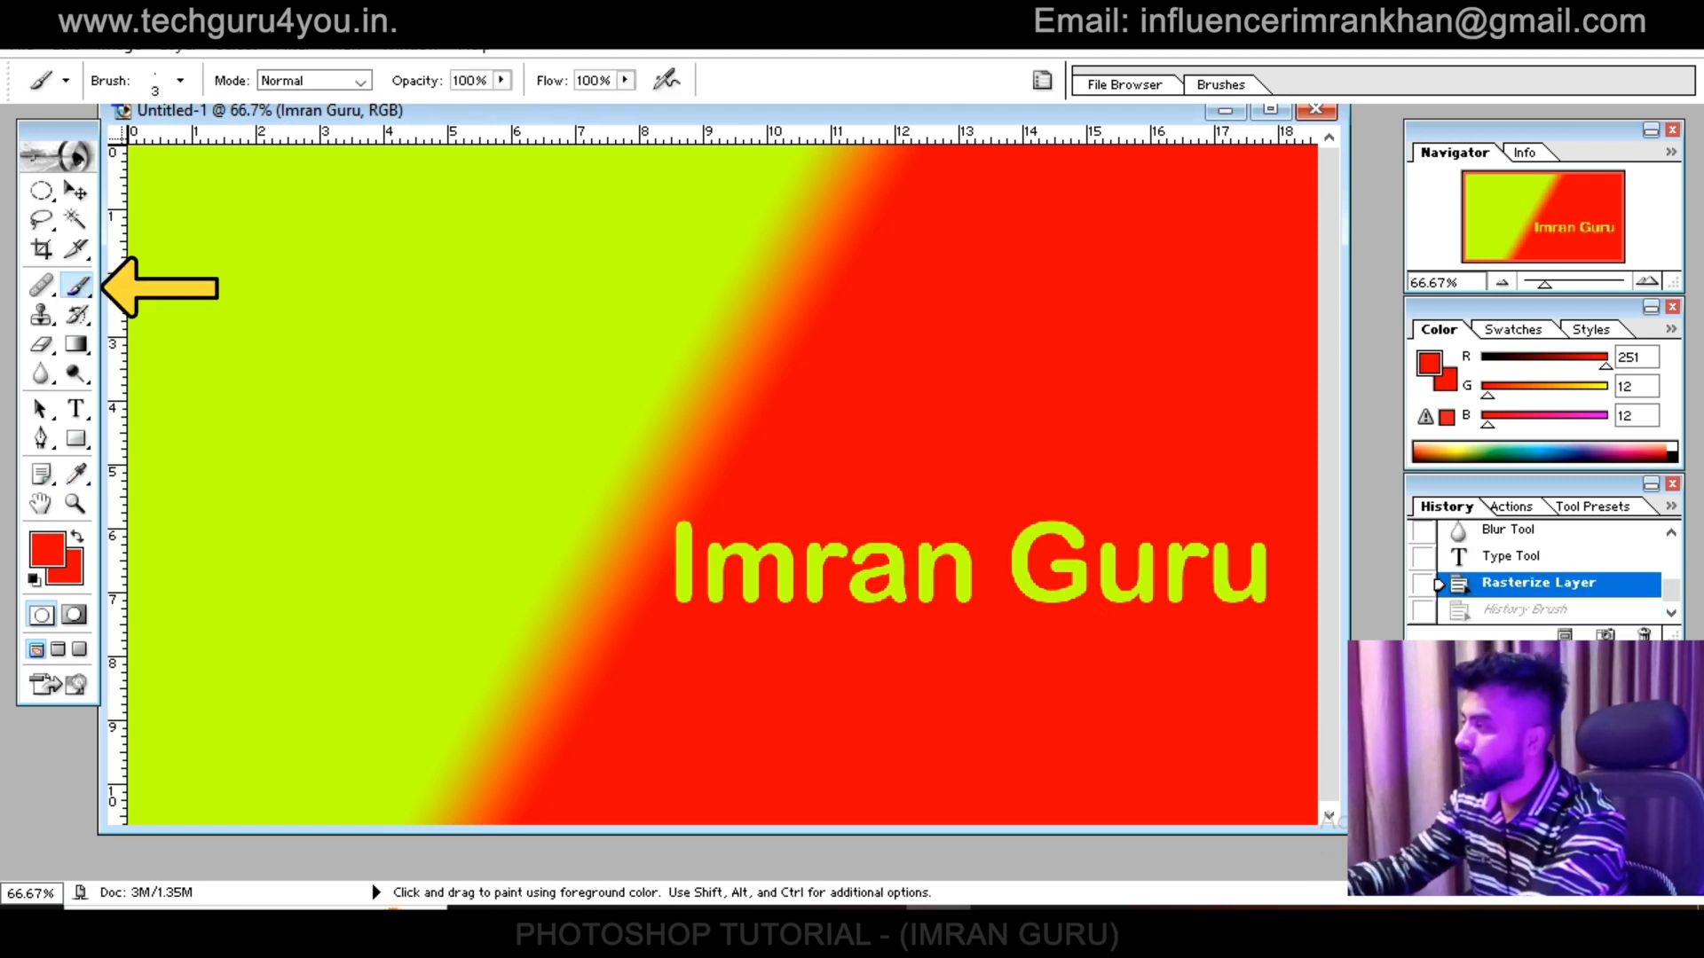
mouse_move(255, 297)
mouse_down()
mouse_move(213, 391)
mouse_move(403, 338)
mouse_move(479, 260)
mouse_move(470, 341)
mouse_up()
Cover the whole layer with a red fill using the Gradient Tool and close the document
click(77, 344)
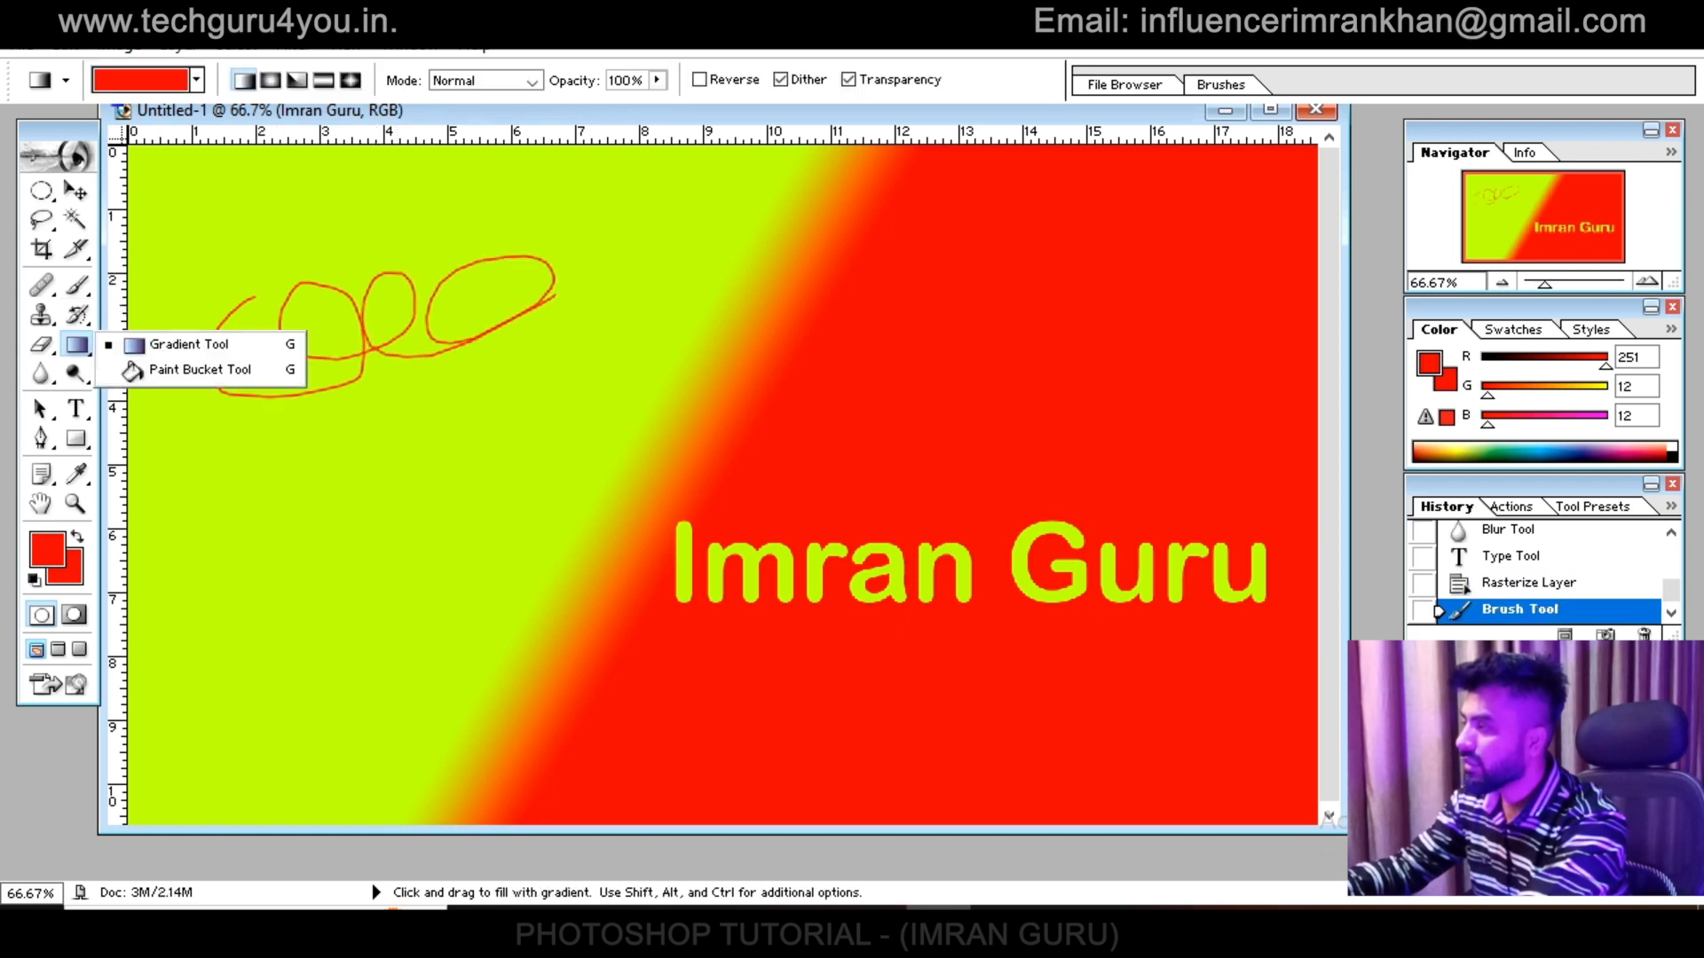
click(320, 477)
drag(217, 236, 244, 262)
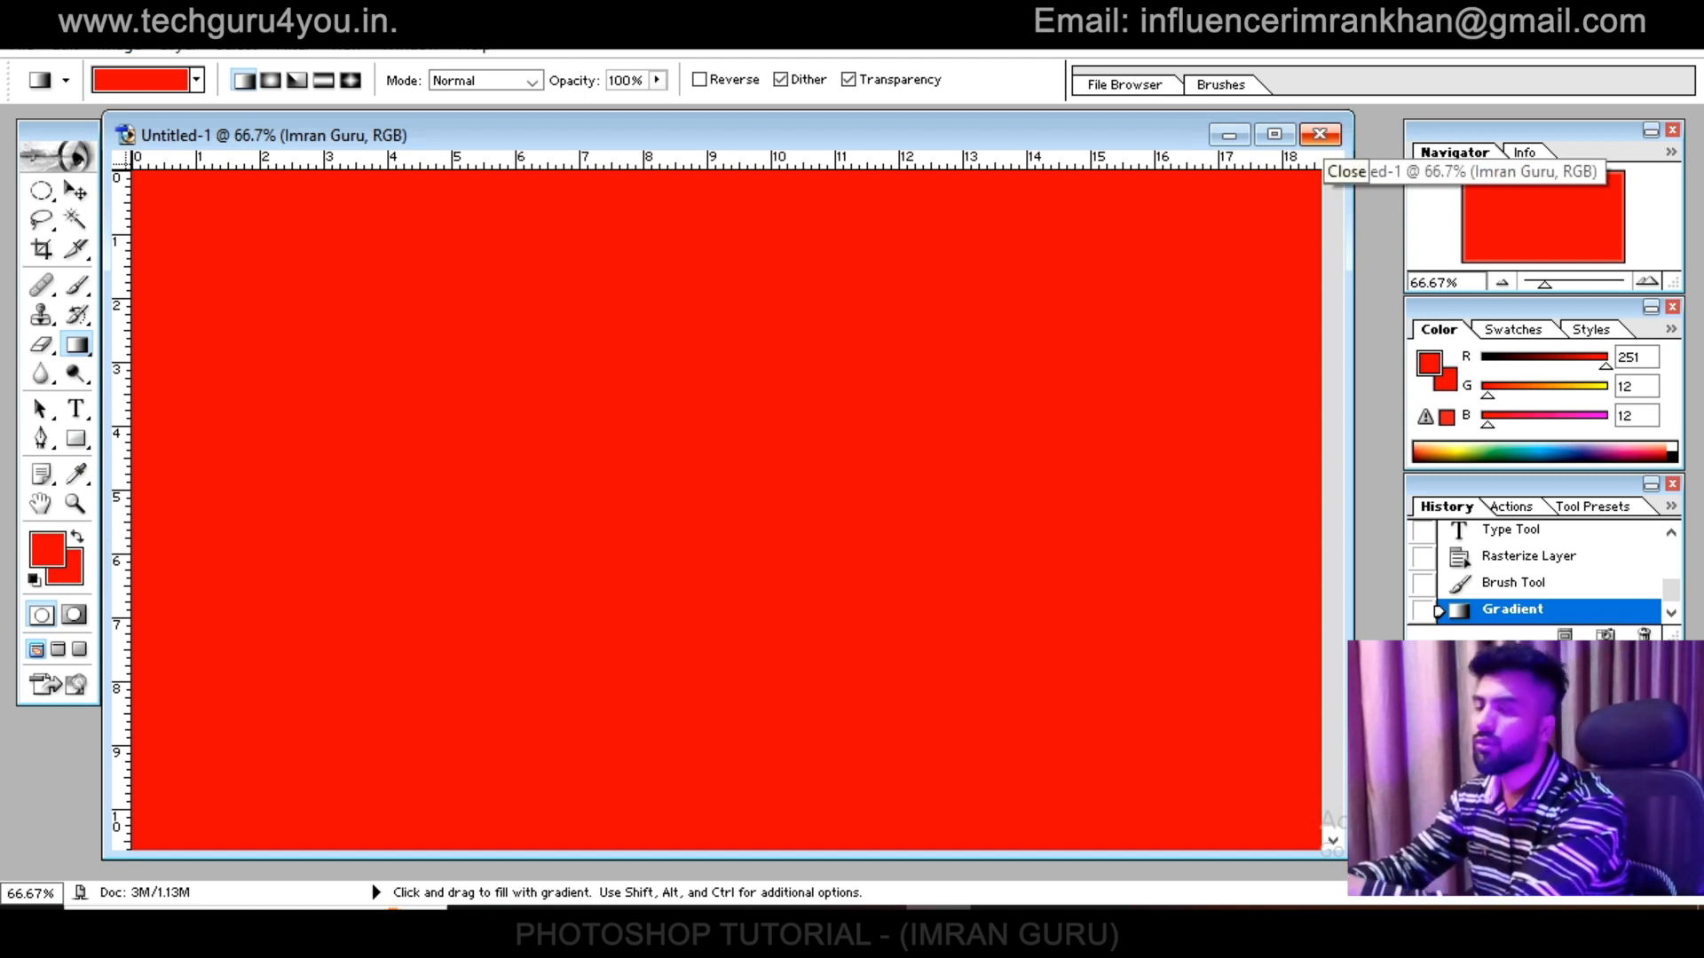
click(1320, 134)
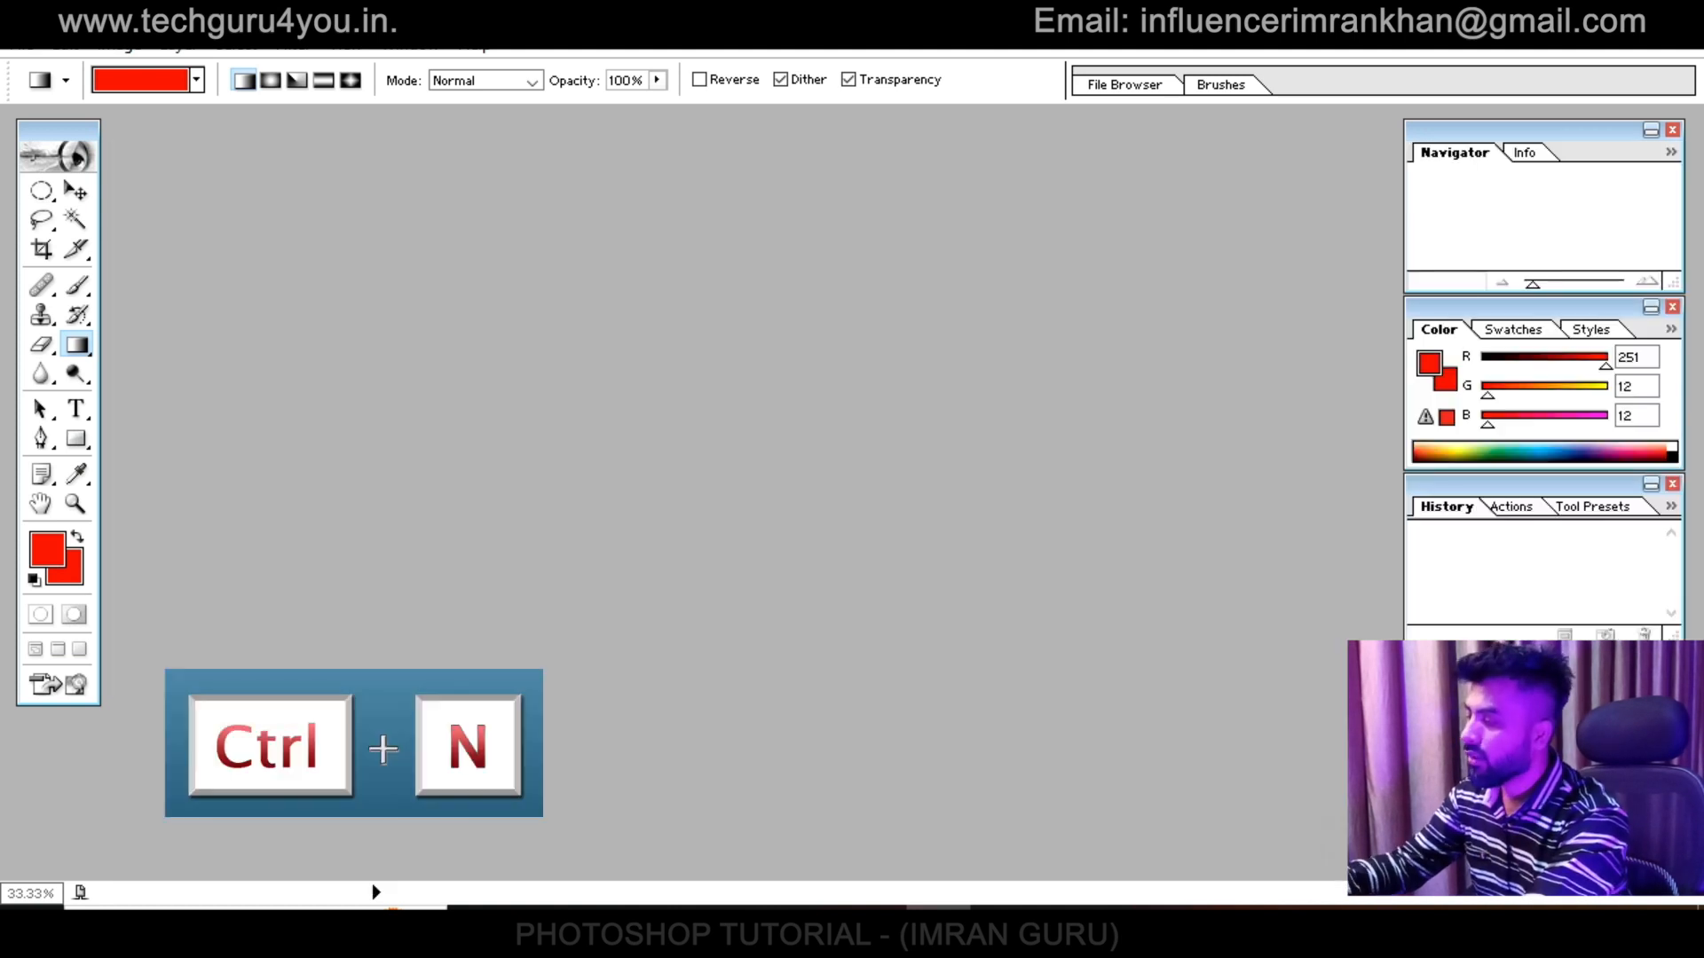
Start a new document and set its size to 1920 pixels wide by 1080 pixels high
key(ctrl+n)
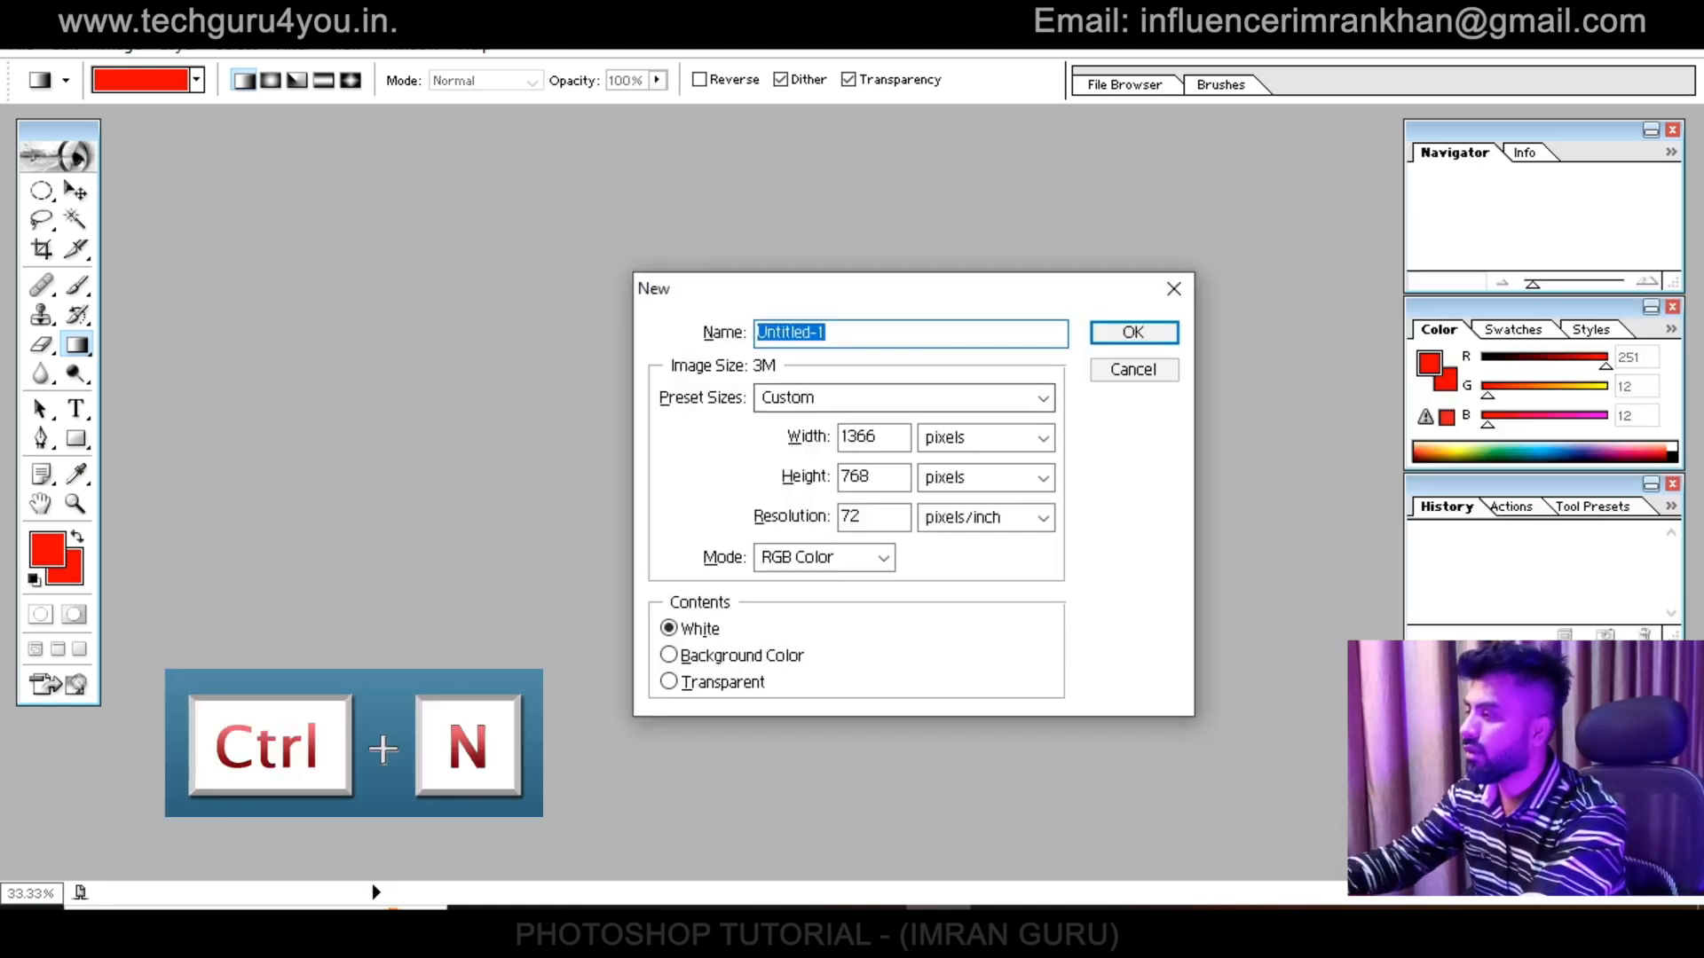
click(985, 438)
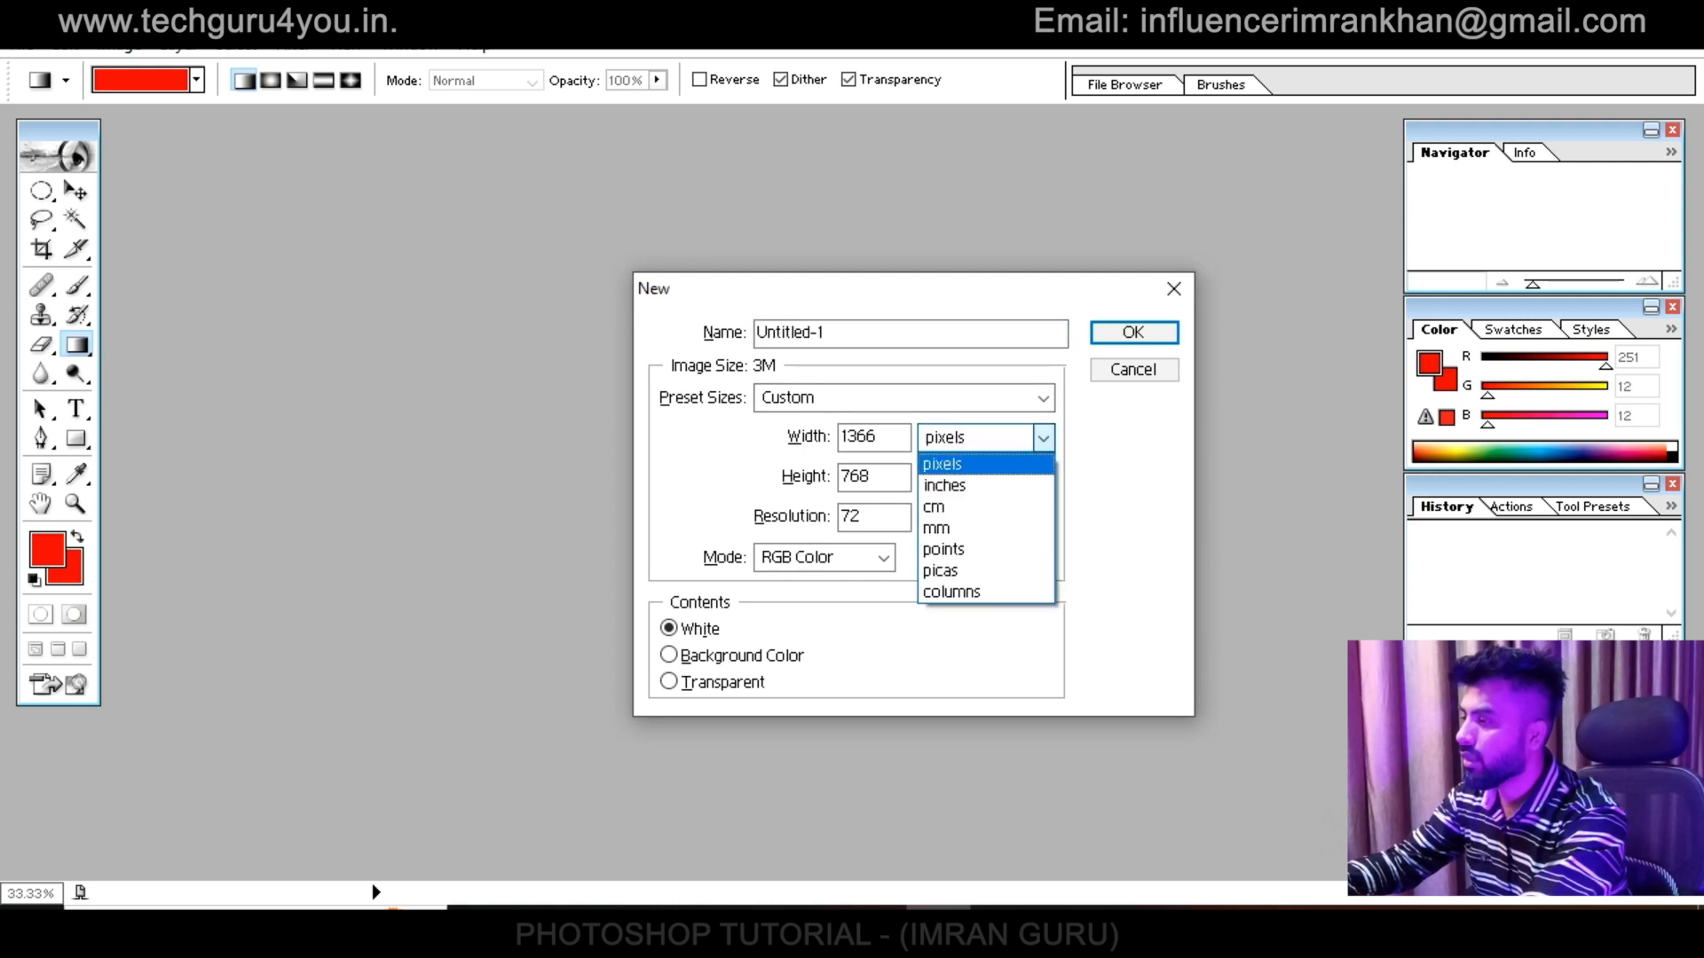
click(943, 462)
click(1043, 477)
double_click(873, 436)
text(1920)
key(Tab)
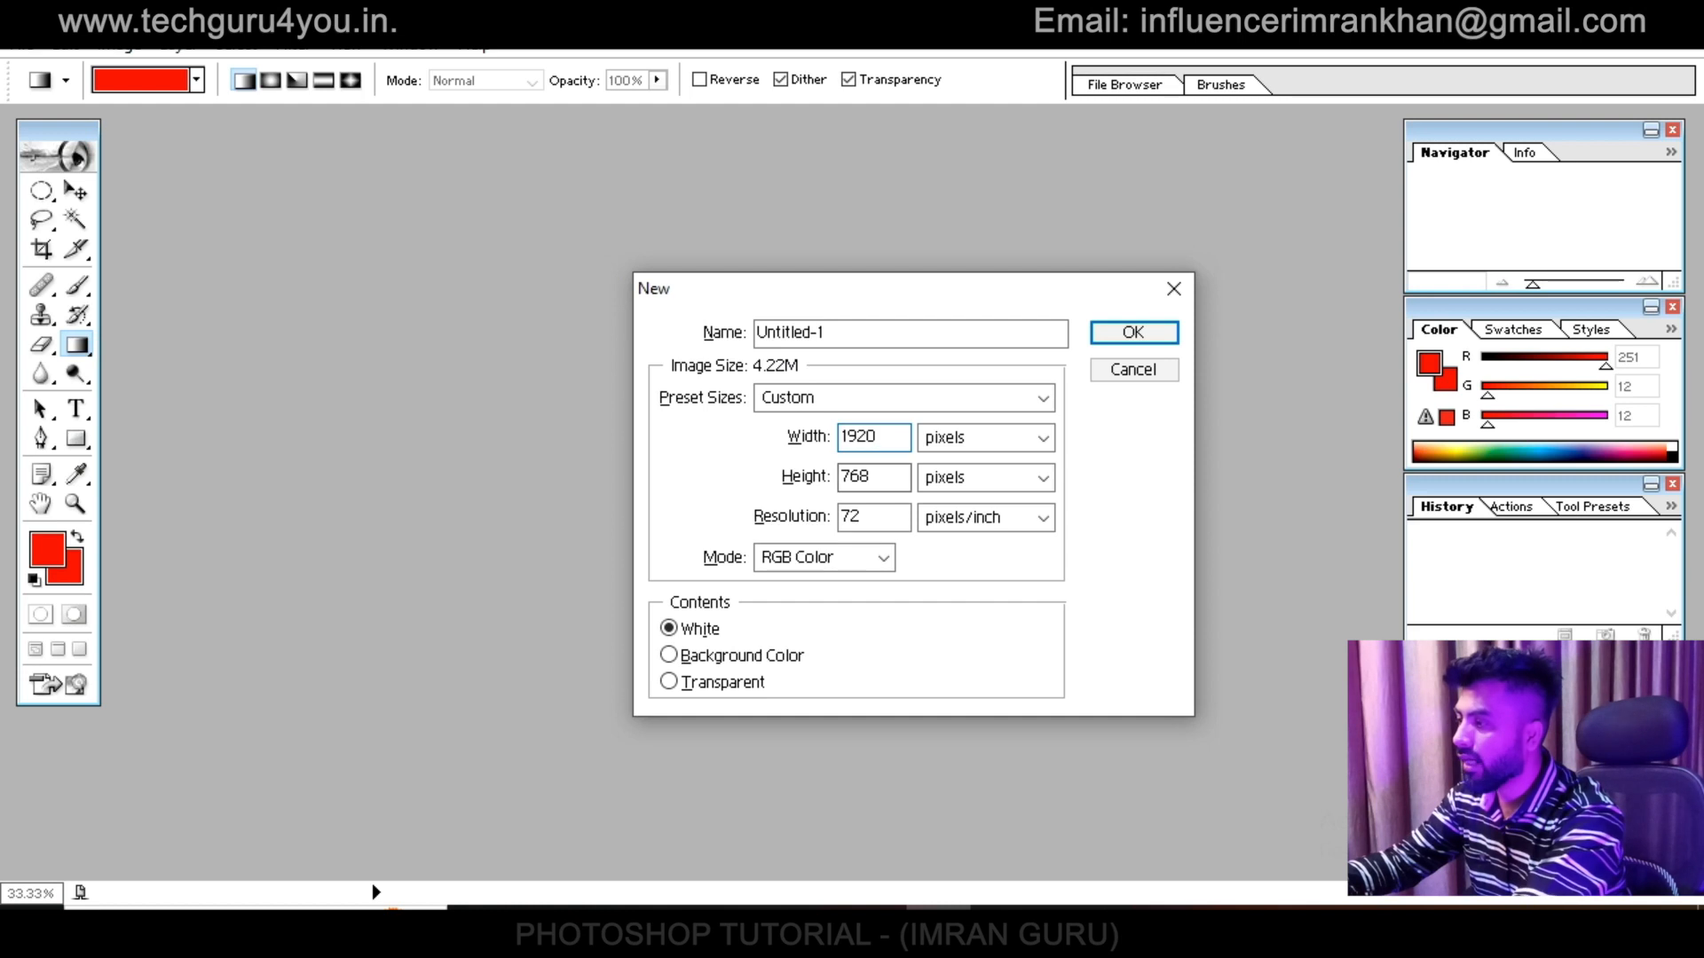
text(1080)
key(Tab)
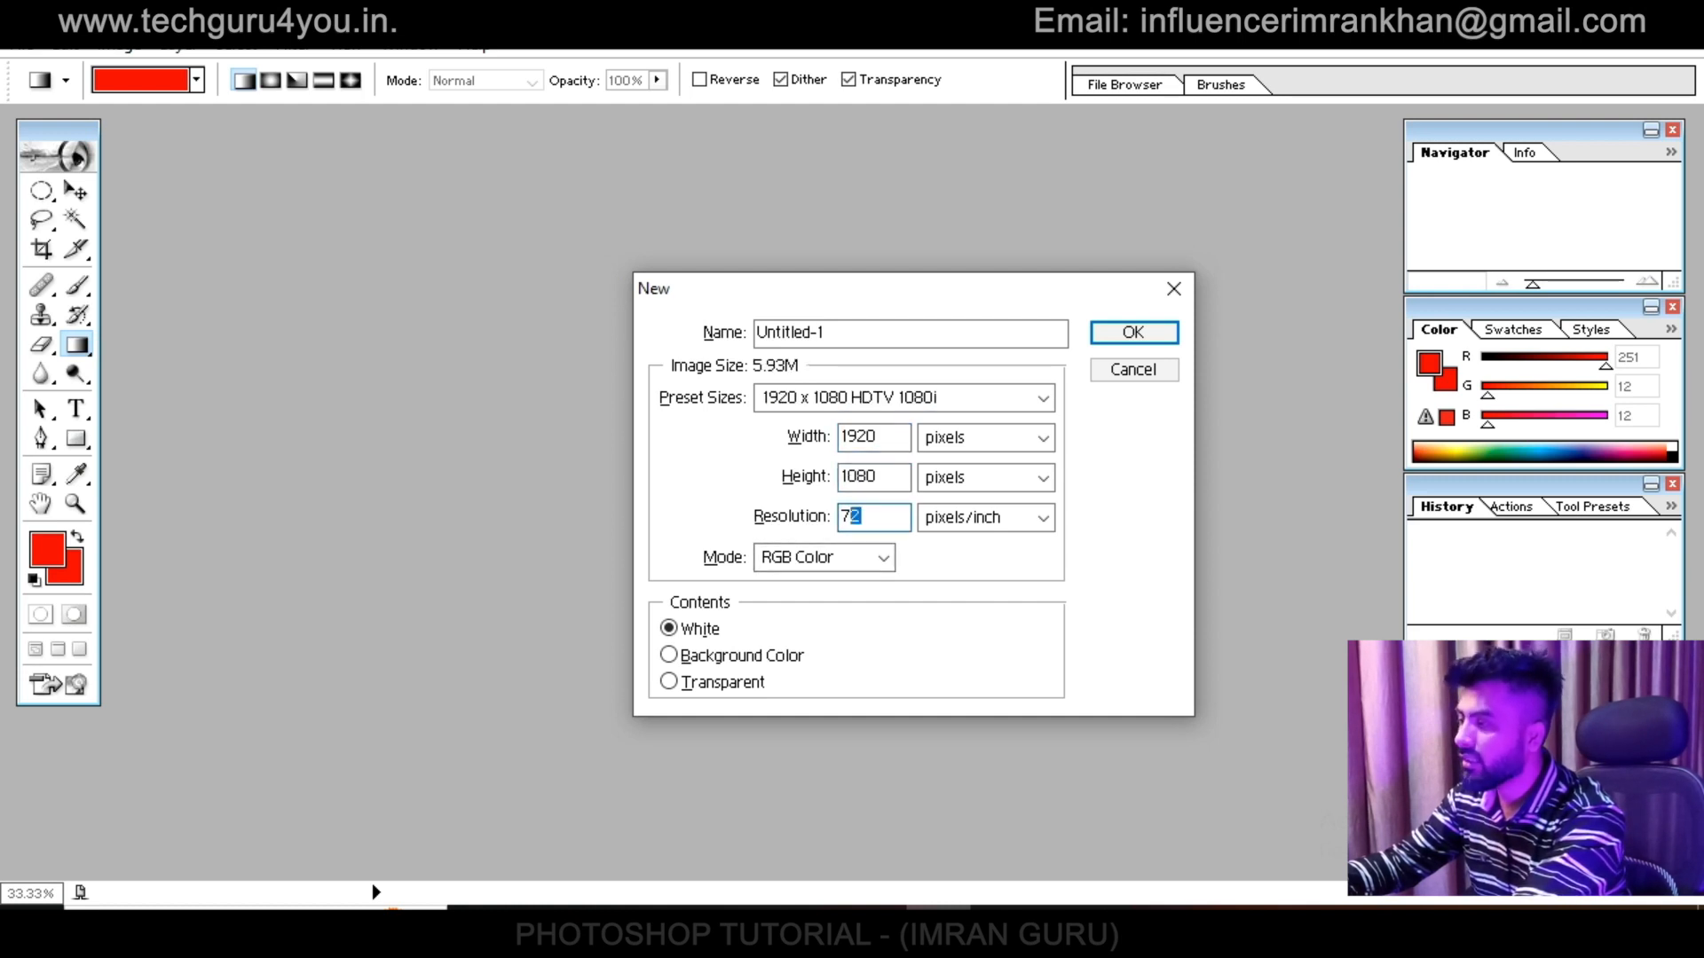
Keep the RGB Color mode and White contents for the new document and create it
click(883, 557)
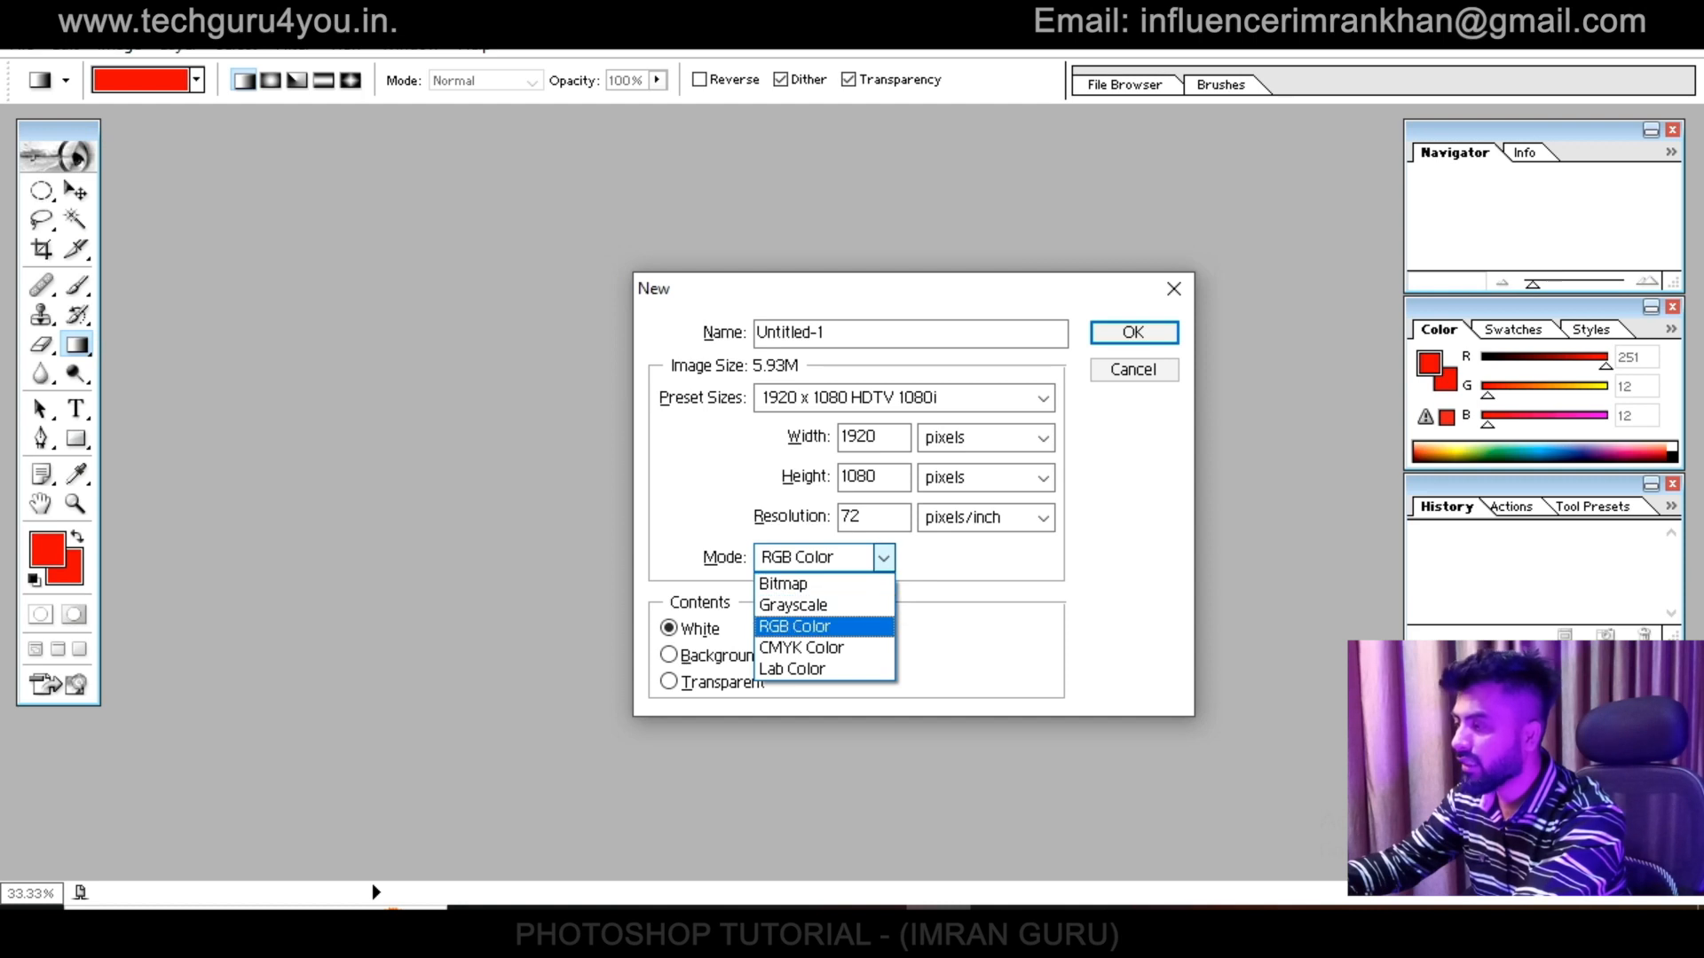
key(Return)
key(shift+Tab)
key(Tab)
key(Tab)
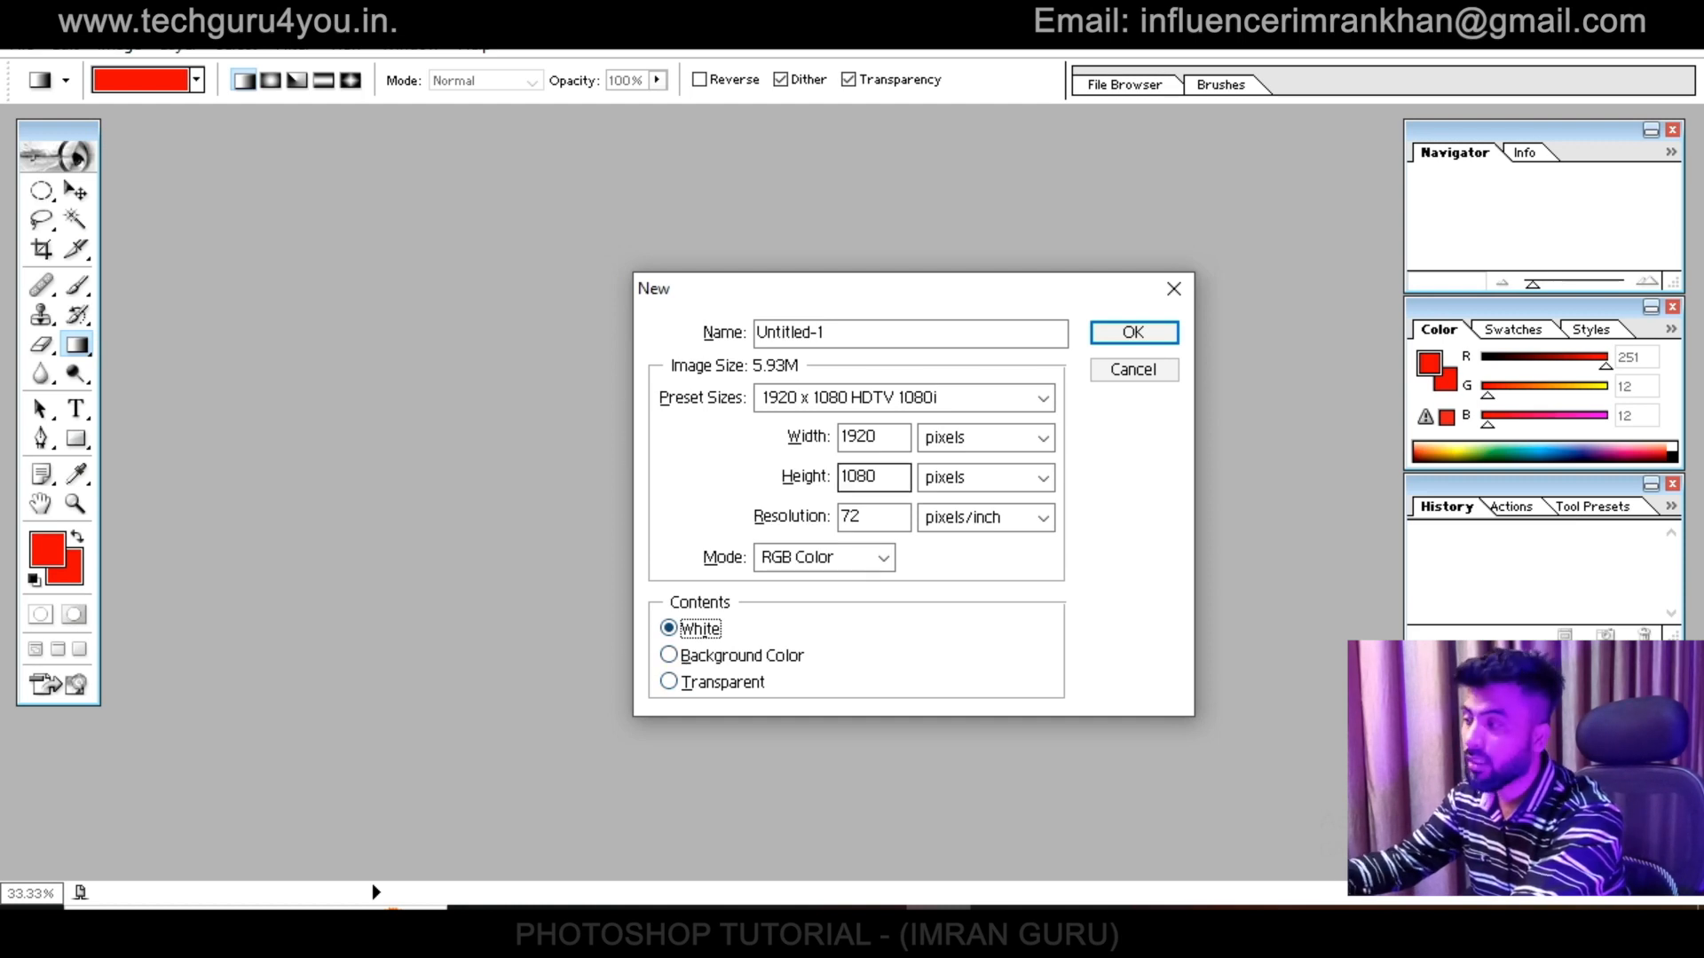
key(Return)
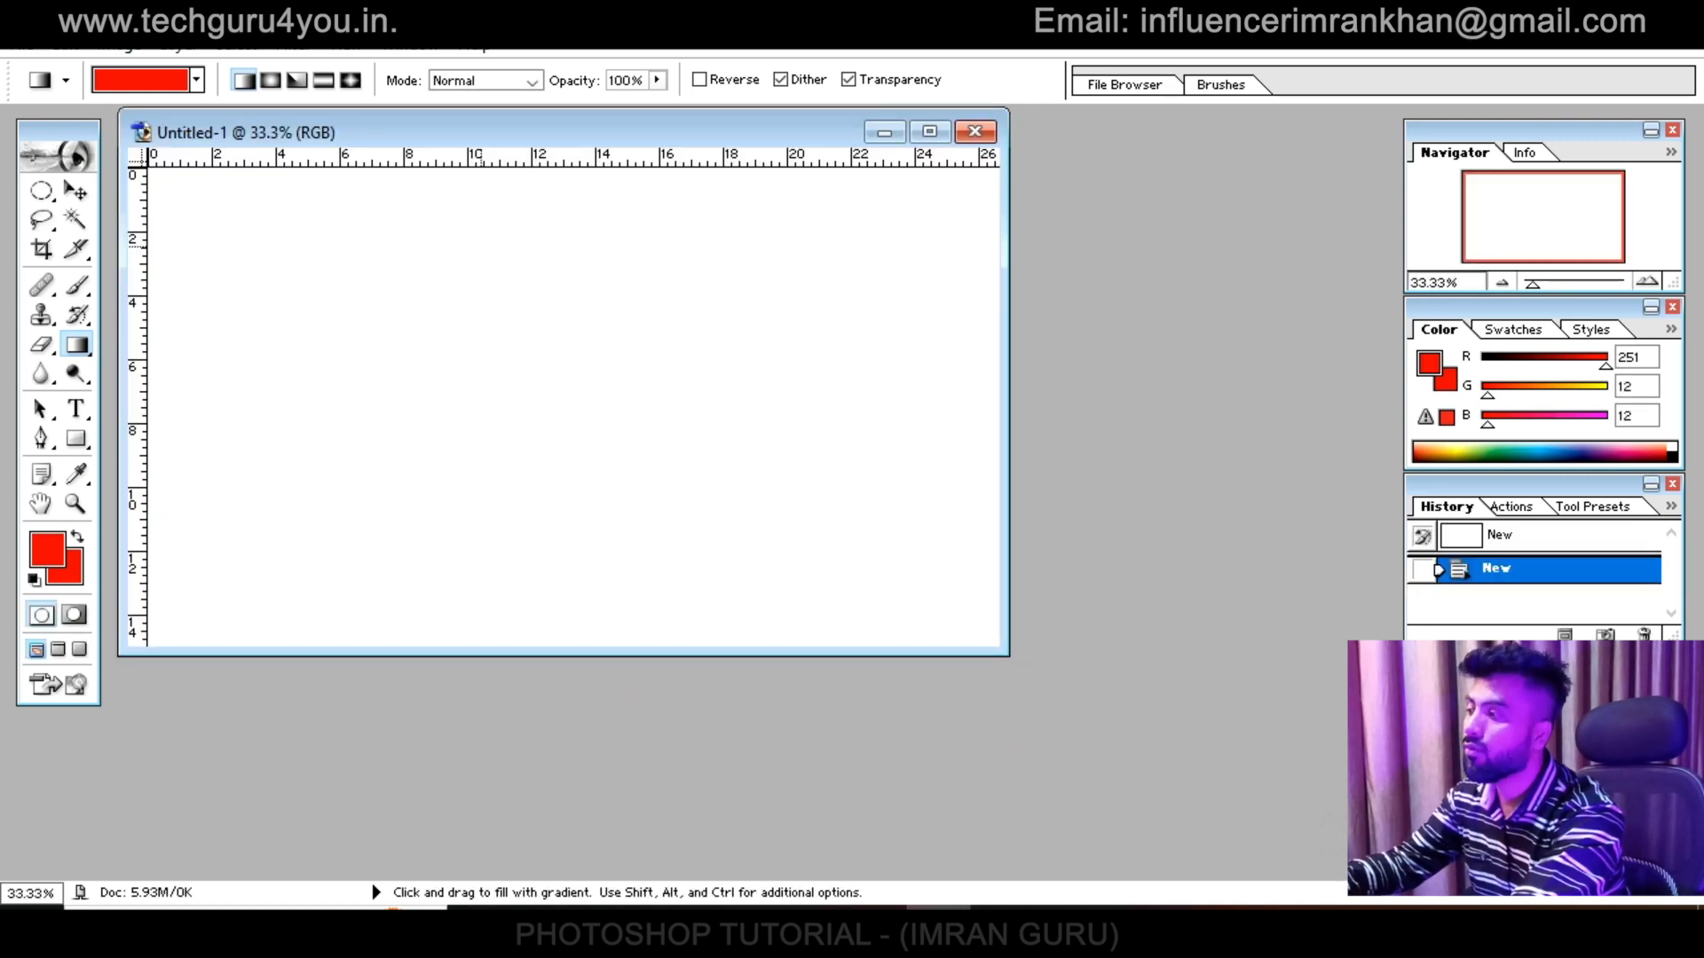
Create a second 1920 x 1080 document with Background Color contents and move its window clear of the white one
key(ctrl)
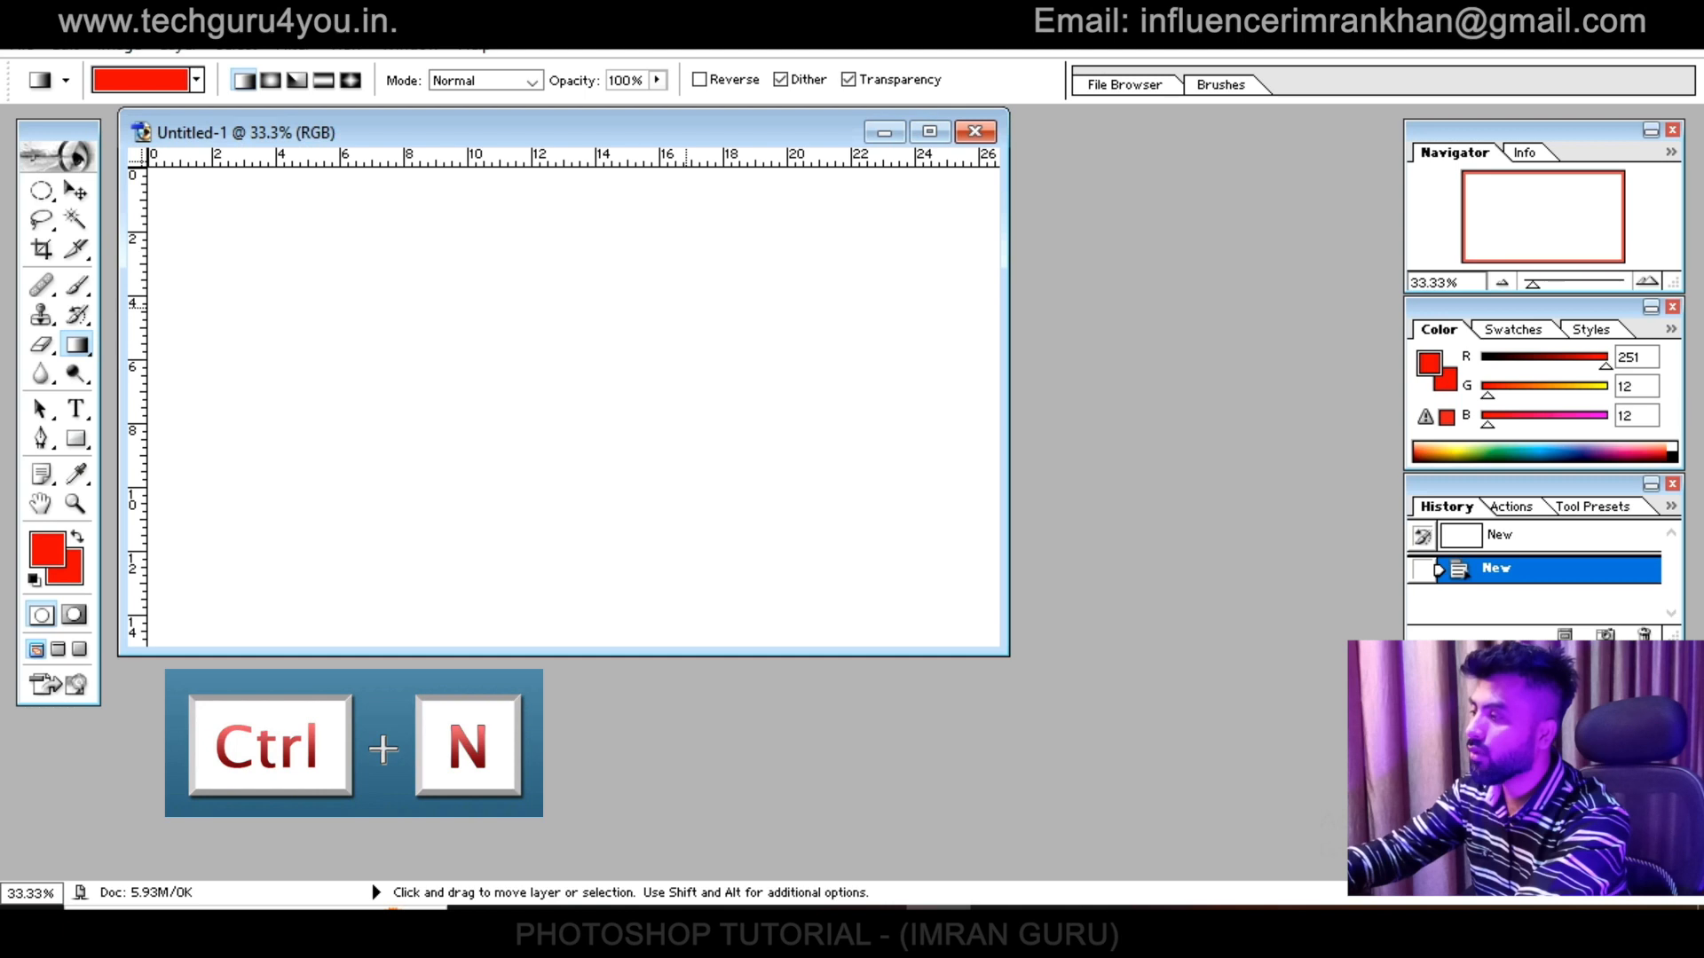
key(ctrl+n)
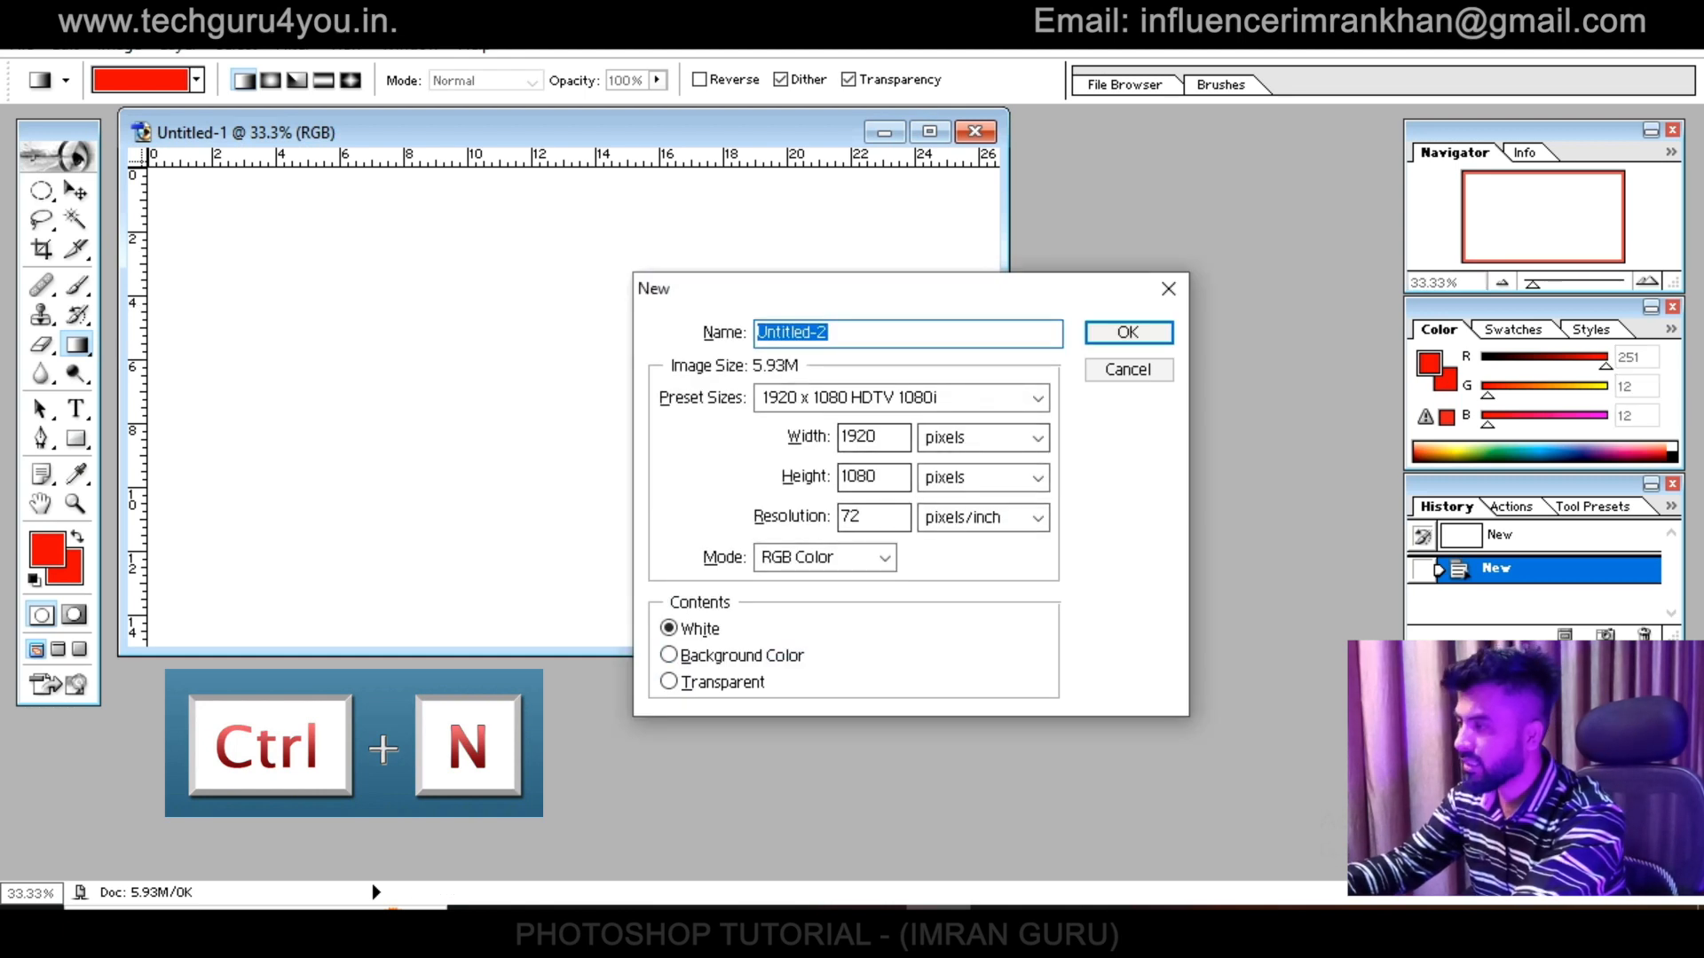
click(670, 655)
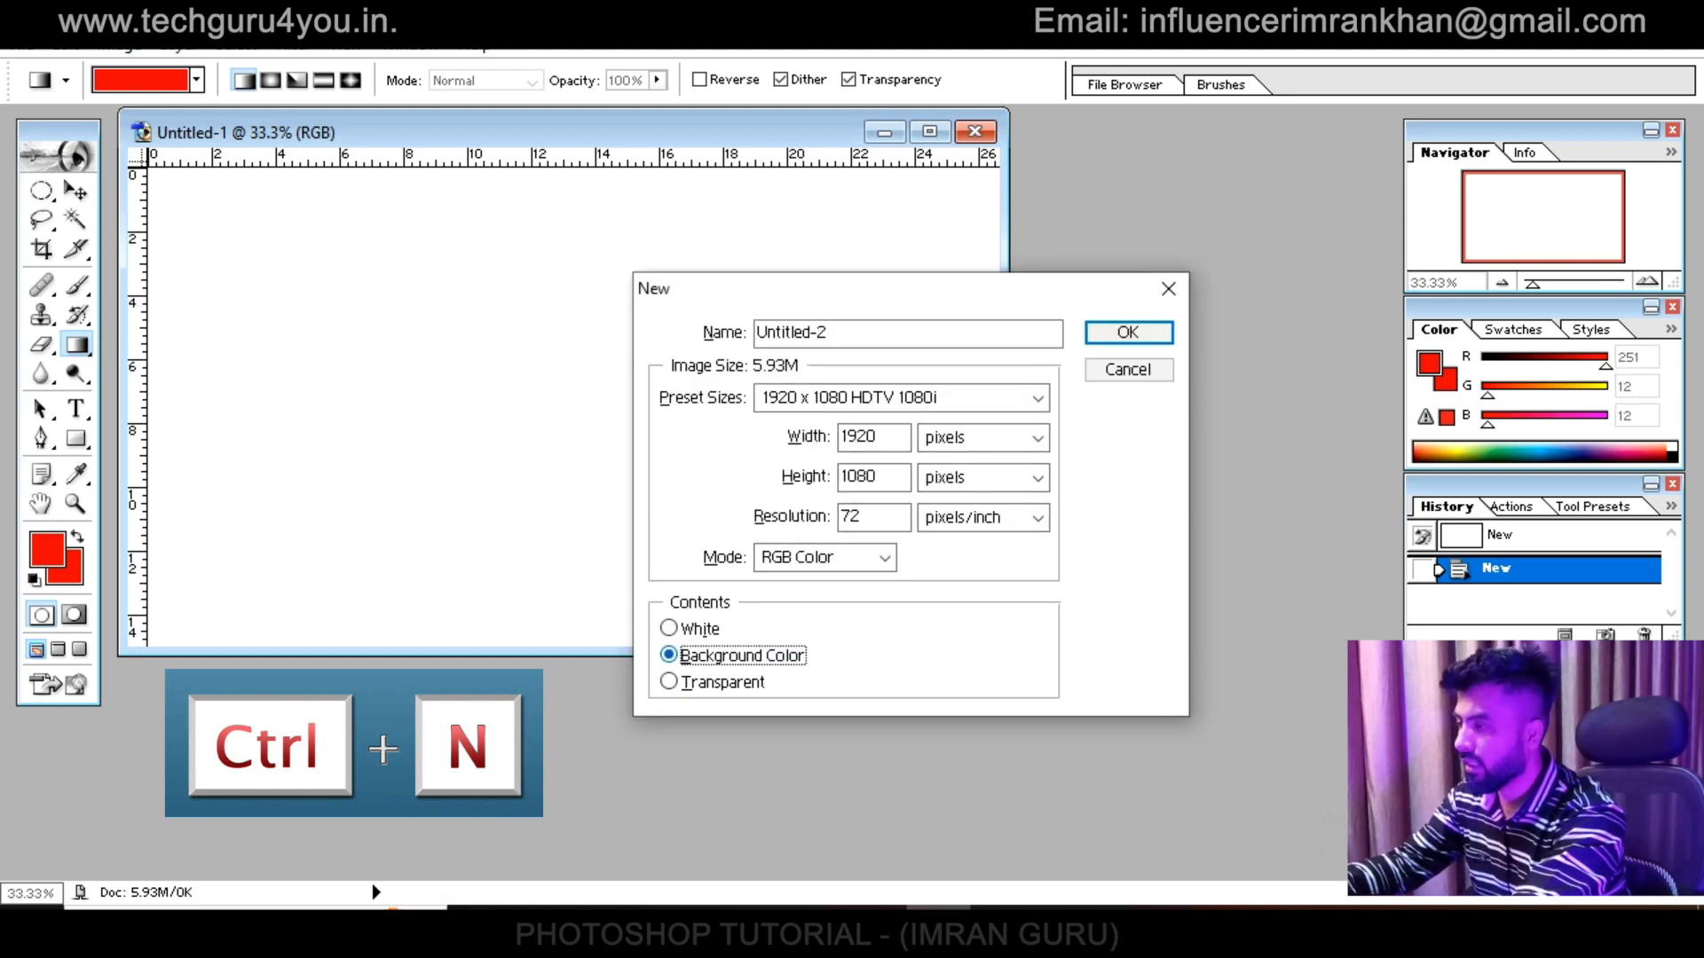
key(Return)
drag(586, 143, 735, 177)
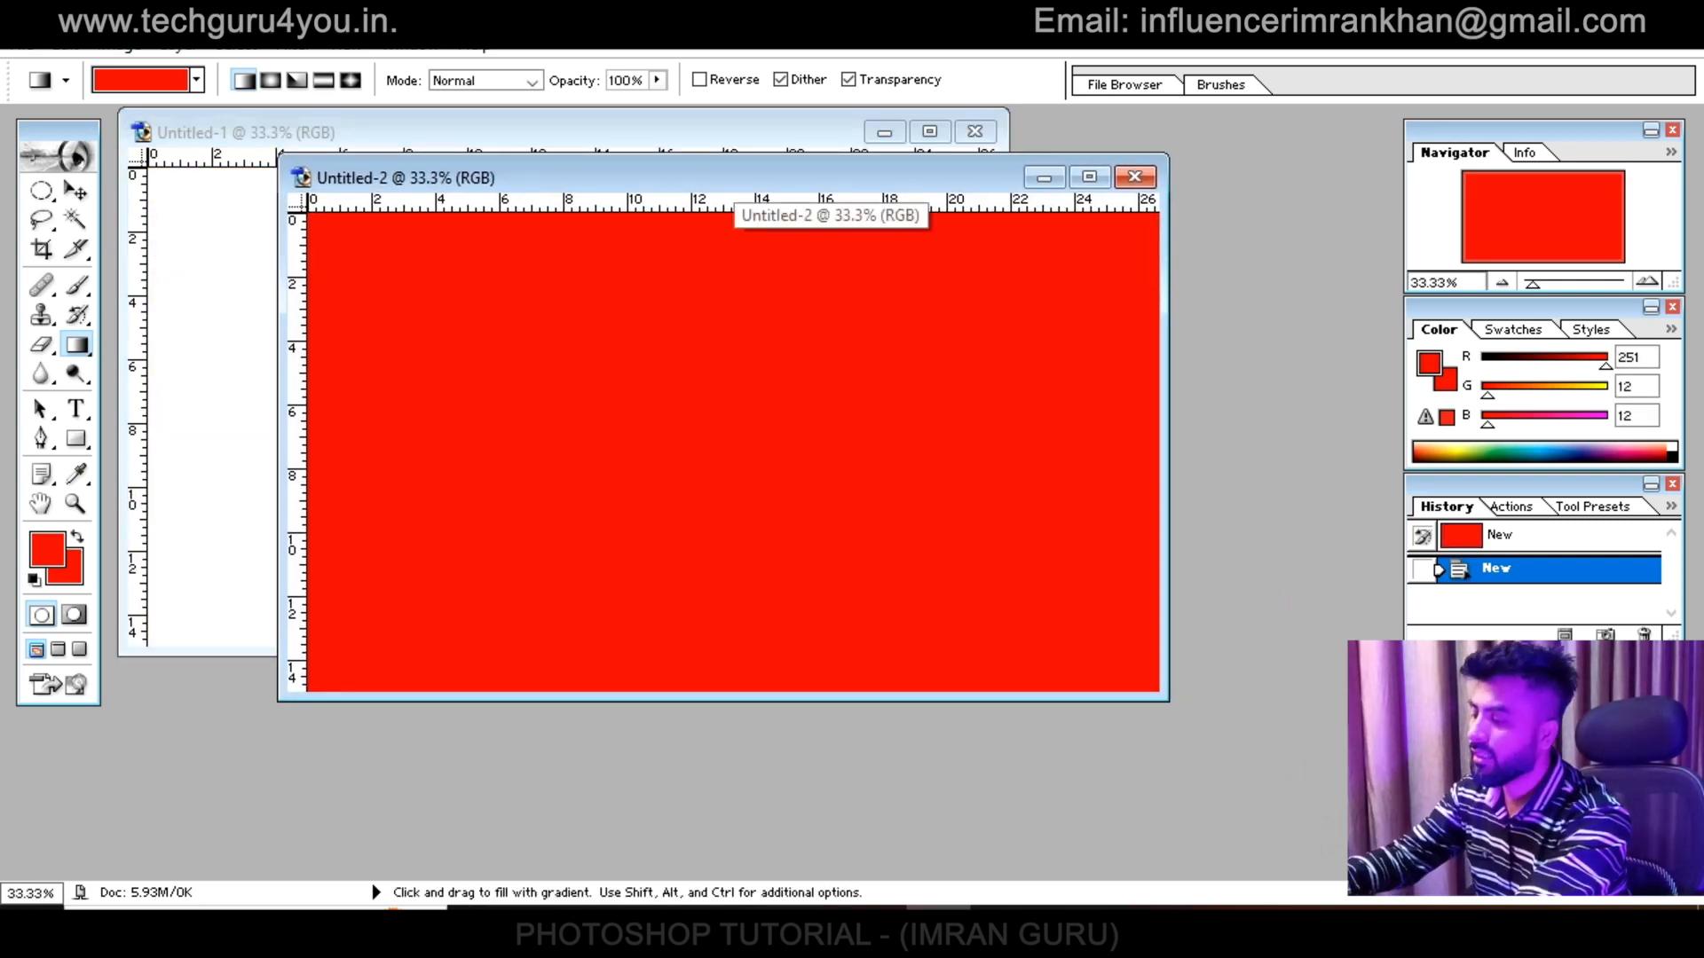
key(ctrl+n)
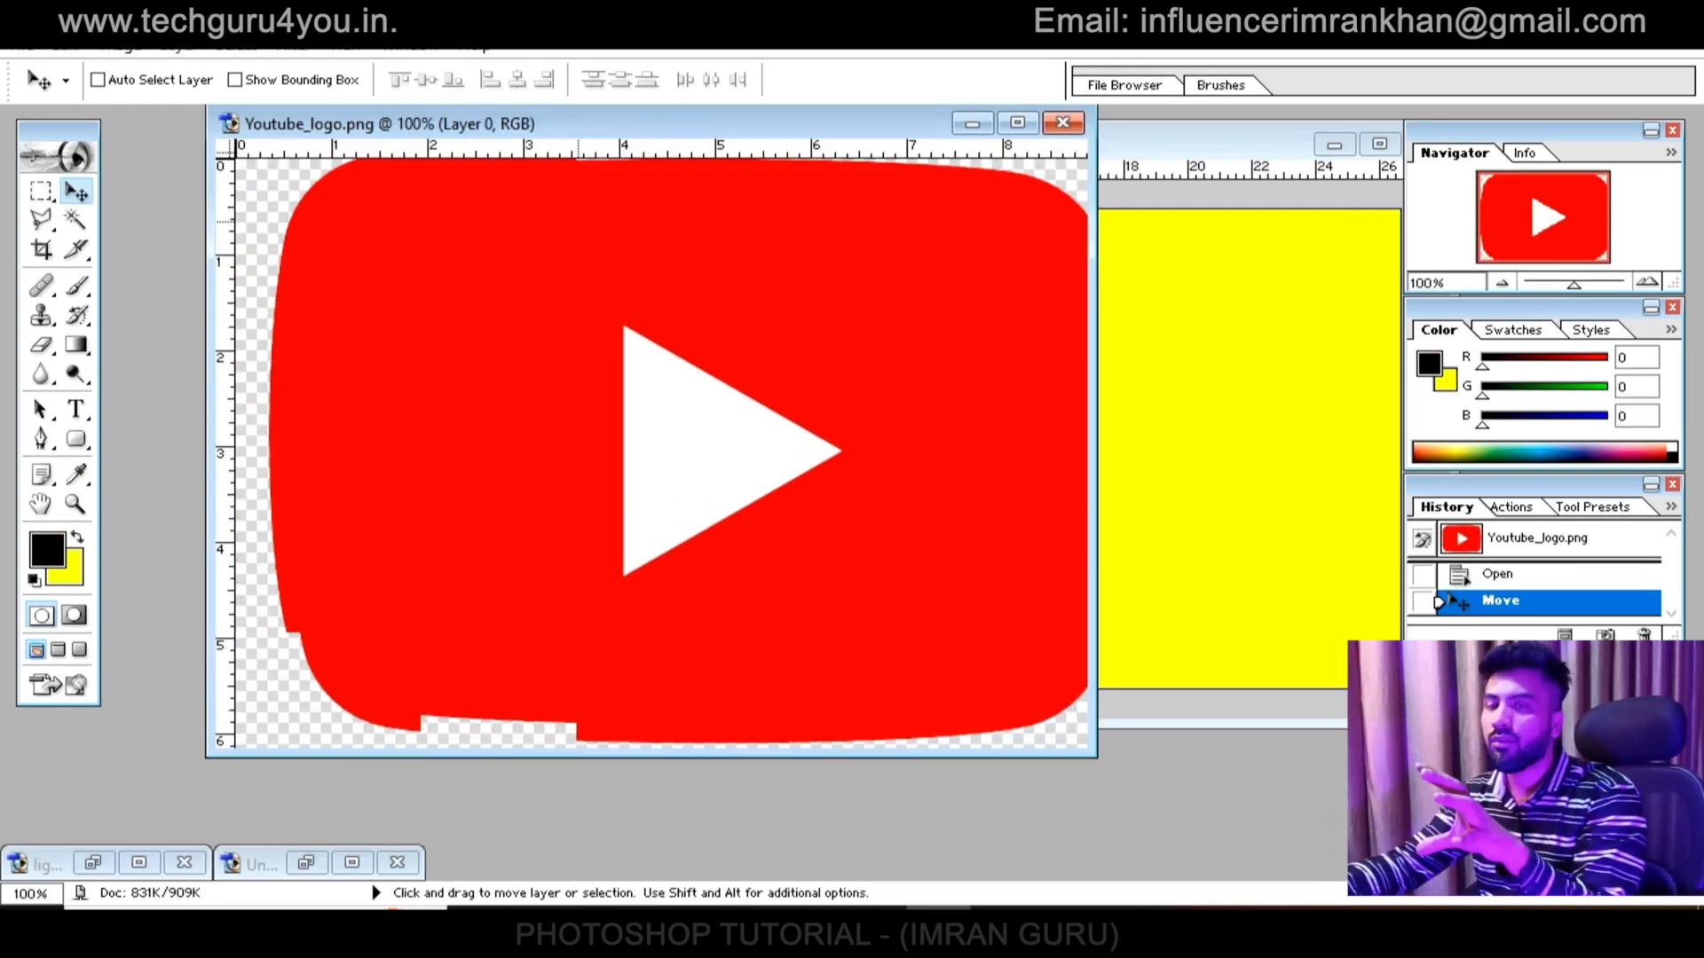
drag(560, 281, 895, 343)
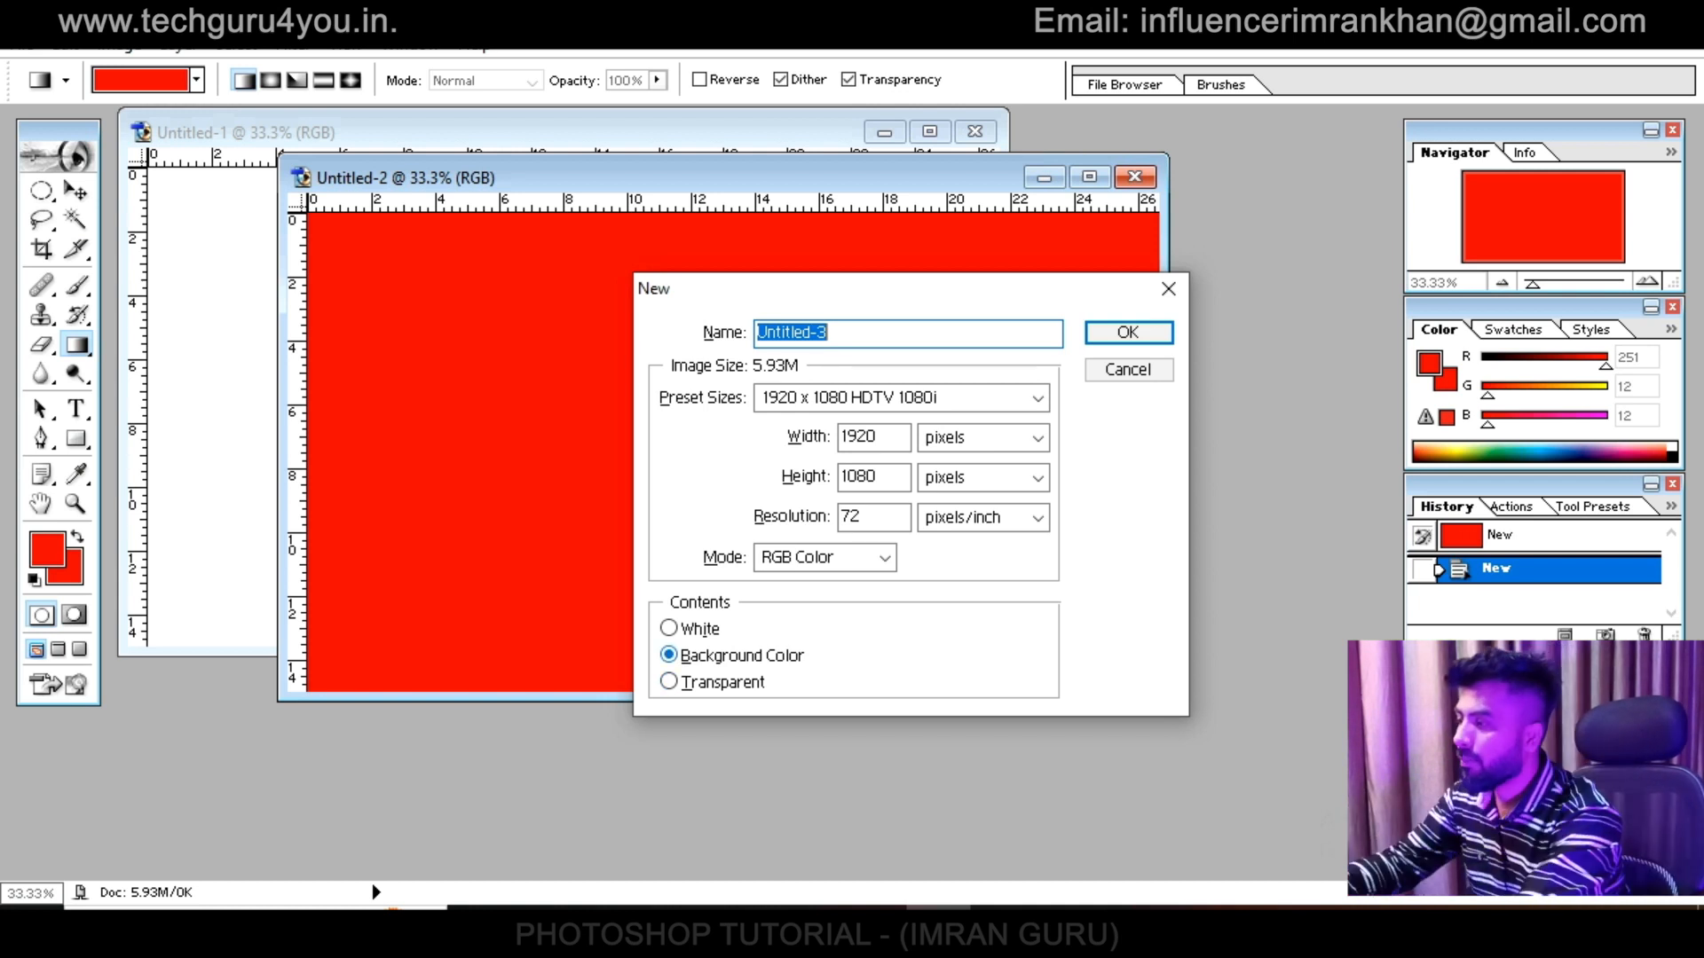
click(669, 655)
click(669, 628)
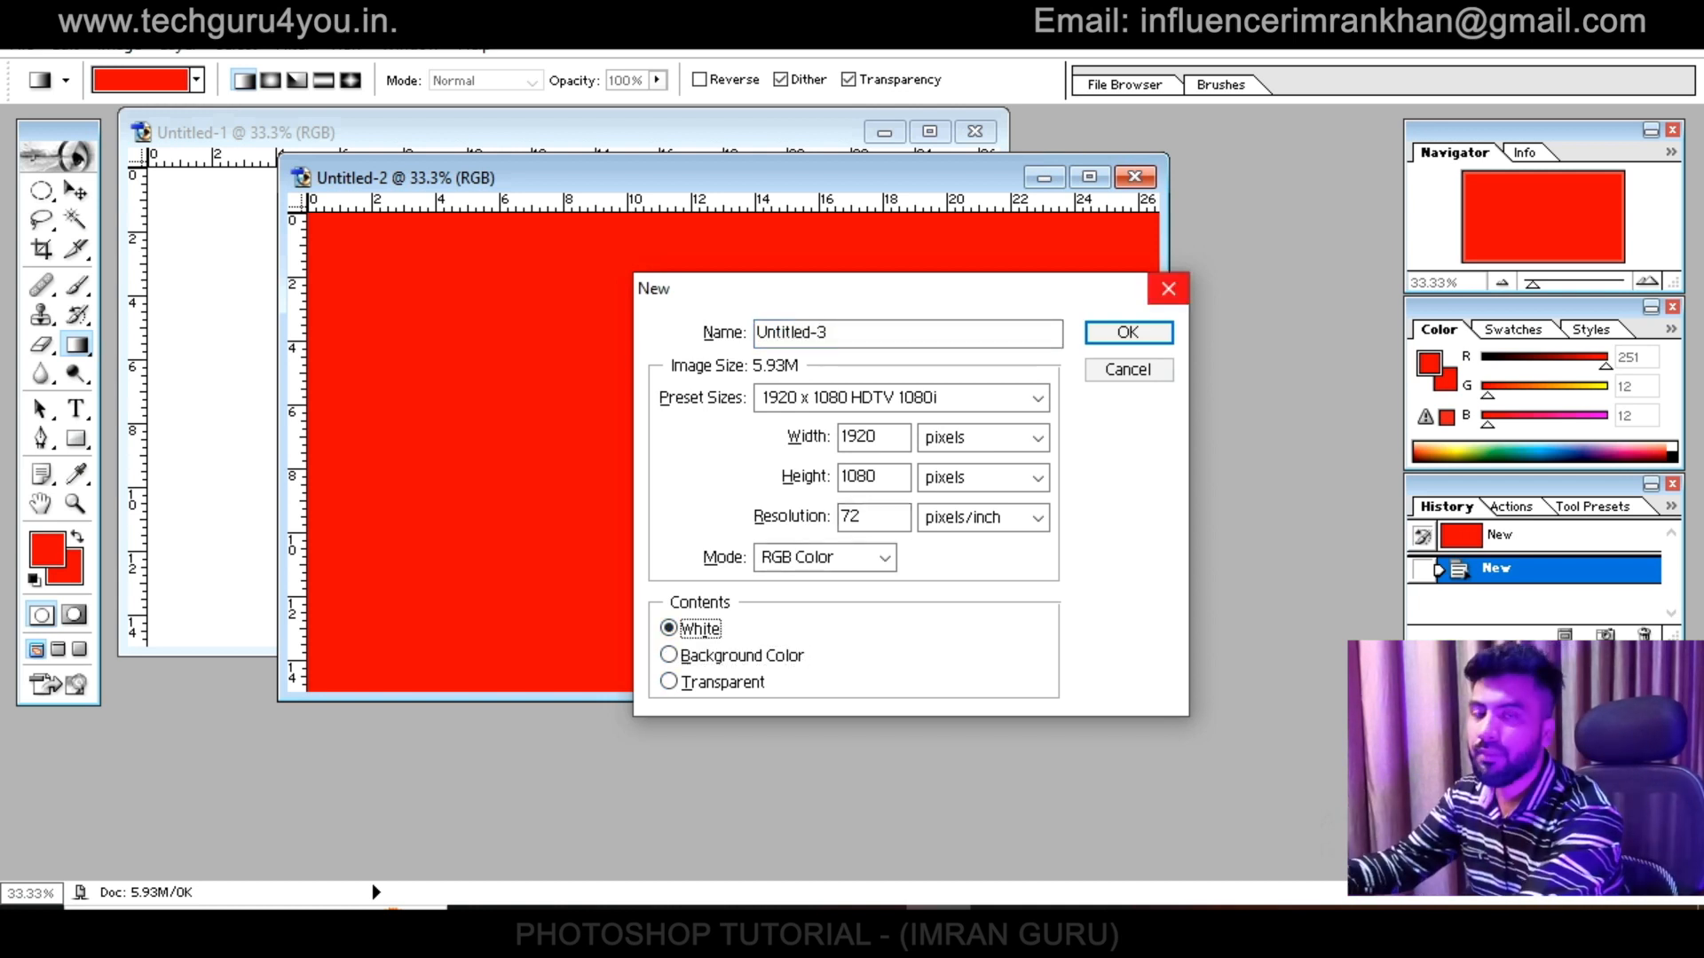
click(1169, 289)
Close the red document, then reposition and enlarge the window of the white document
click(1135, 176)
key(v)
drag(497, 132, 643, 187)
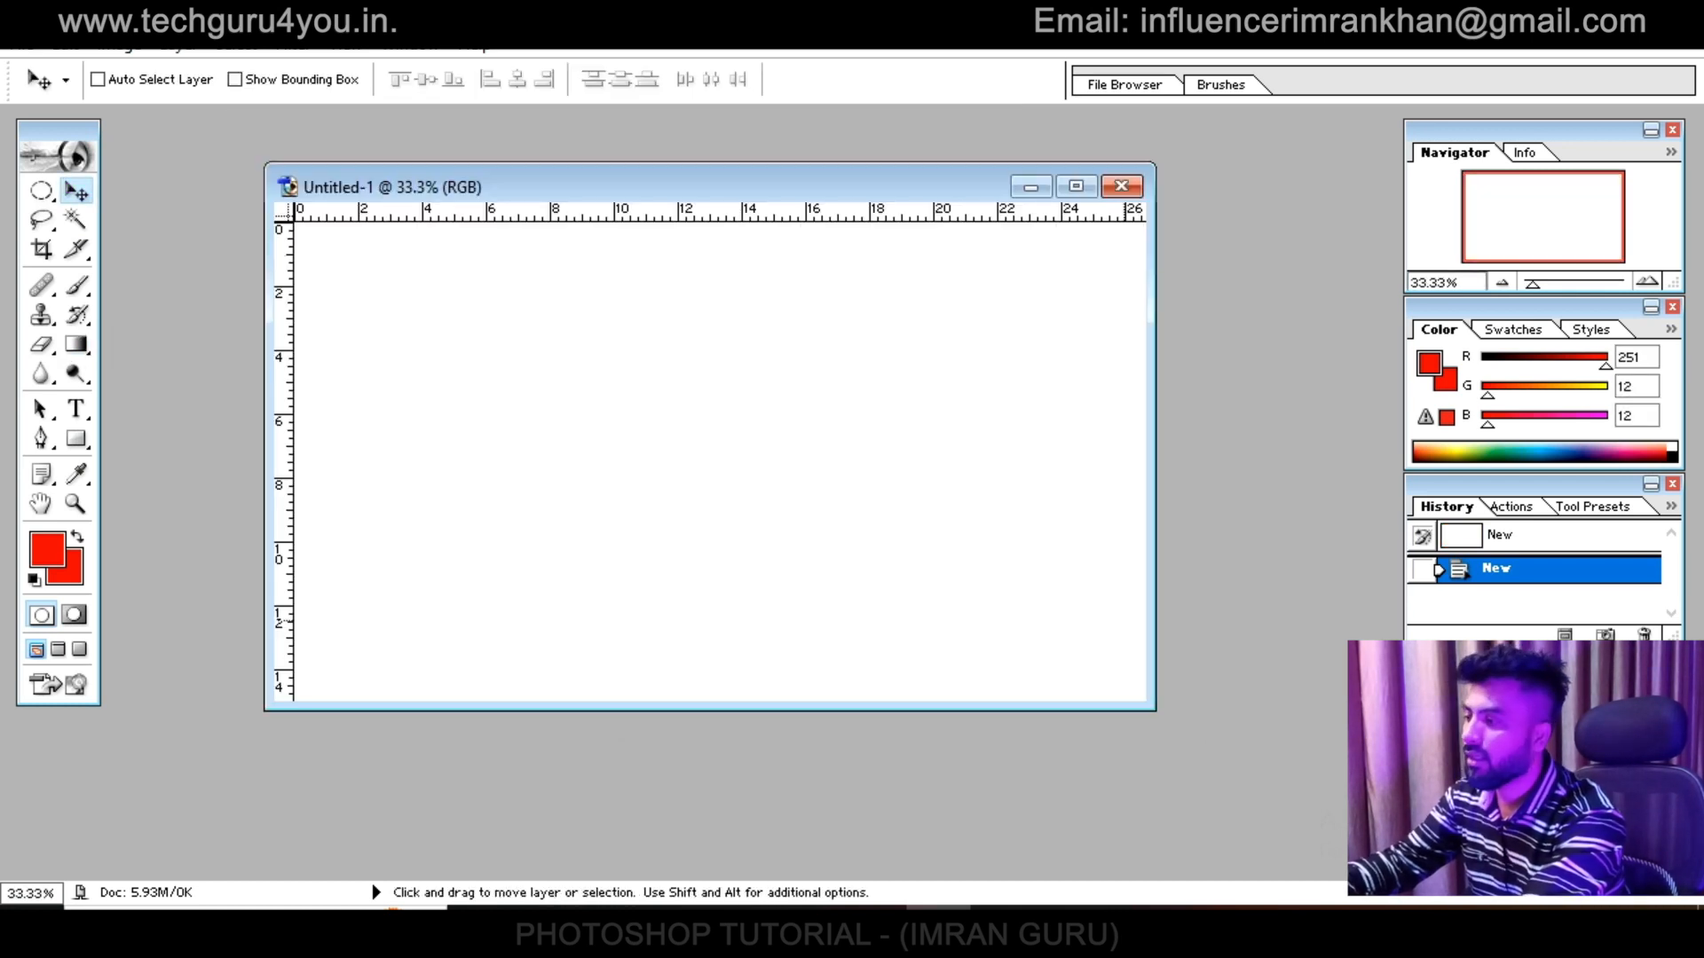
drag(1155, 709, 1234, 800)
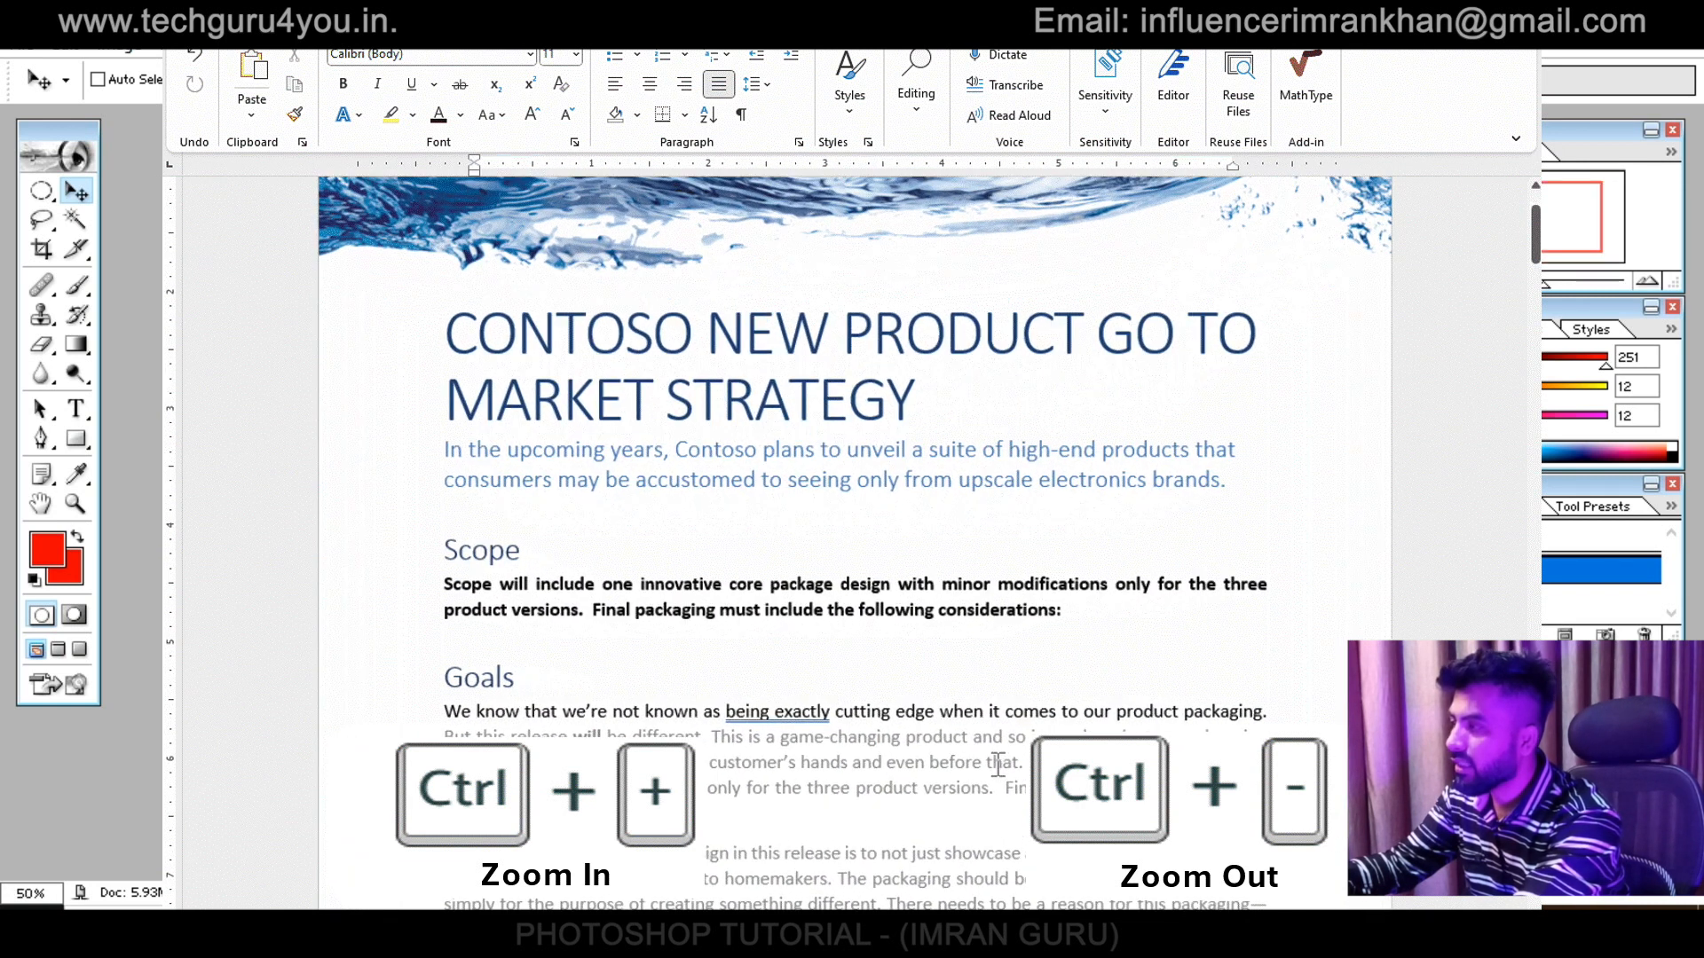
Practise zooming the document view in and out
key(ctrl+plus)
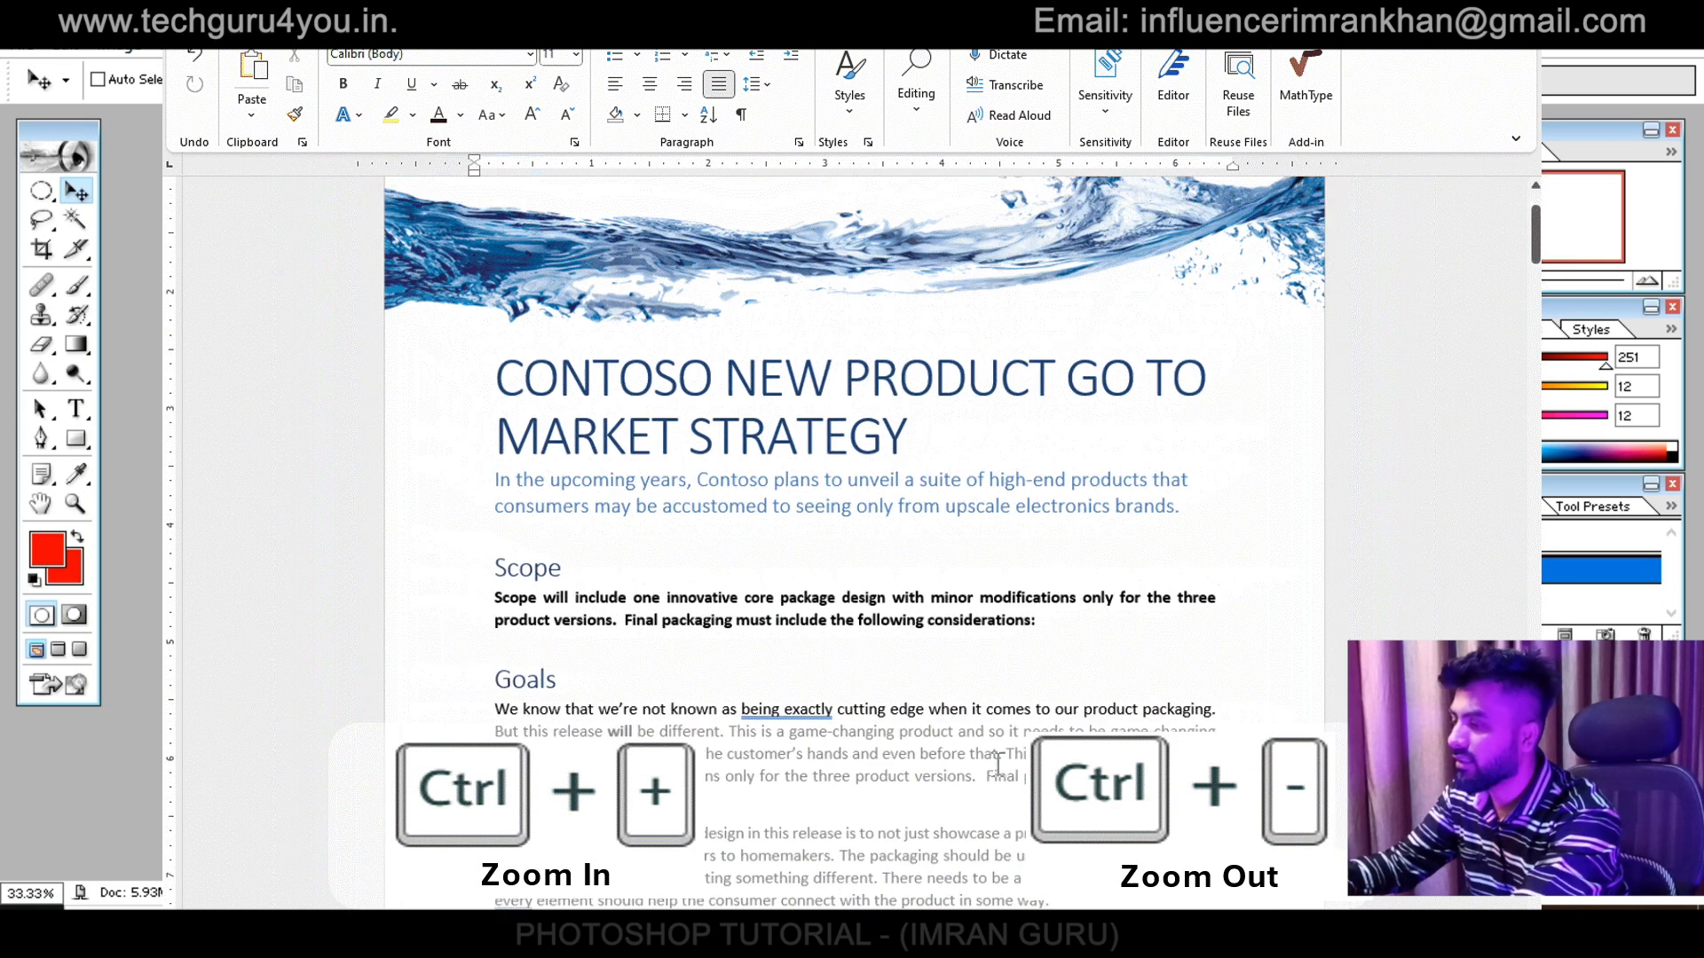
key(ctrl+minus)
key(ctrl+minus)
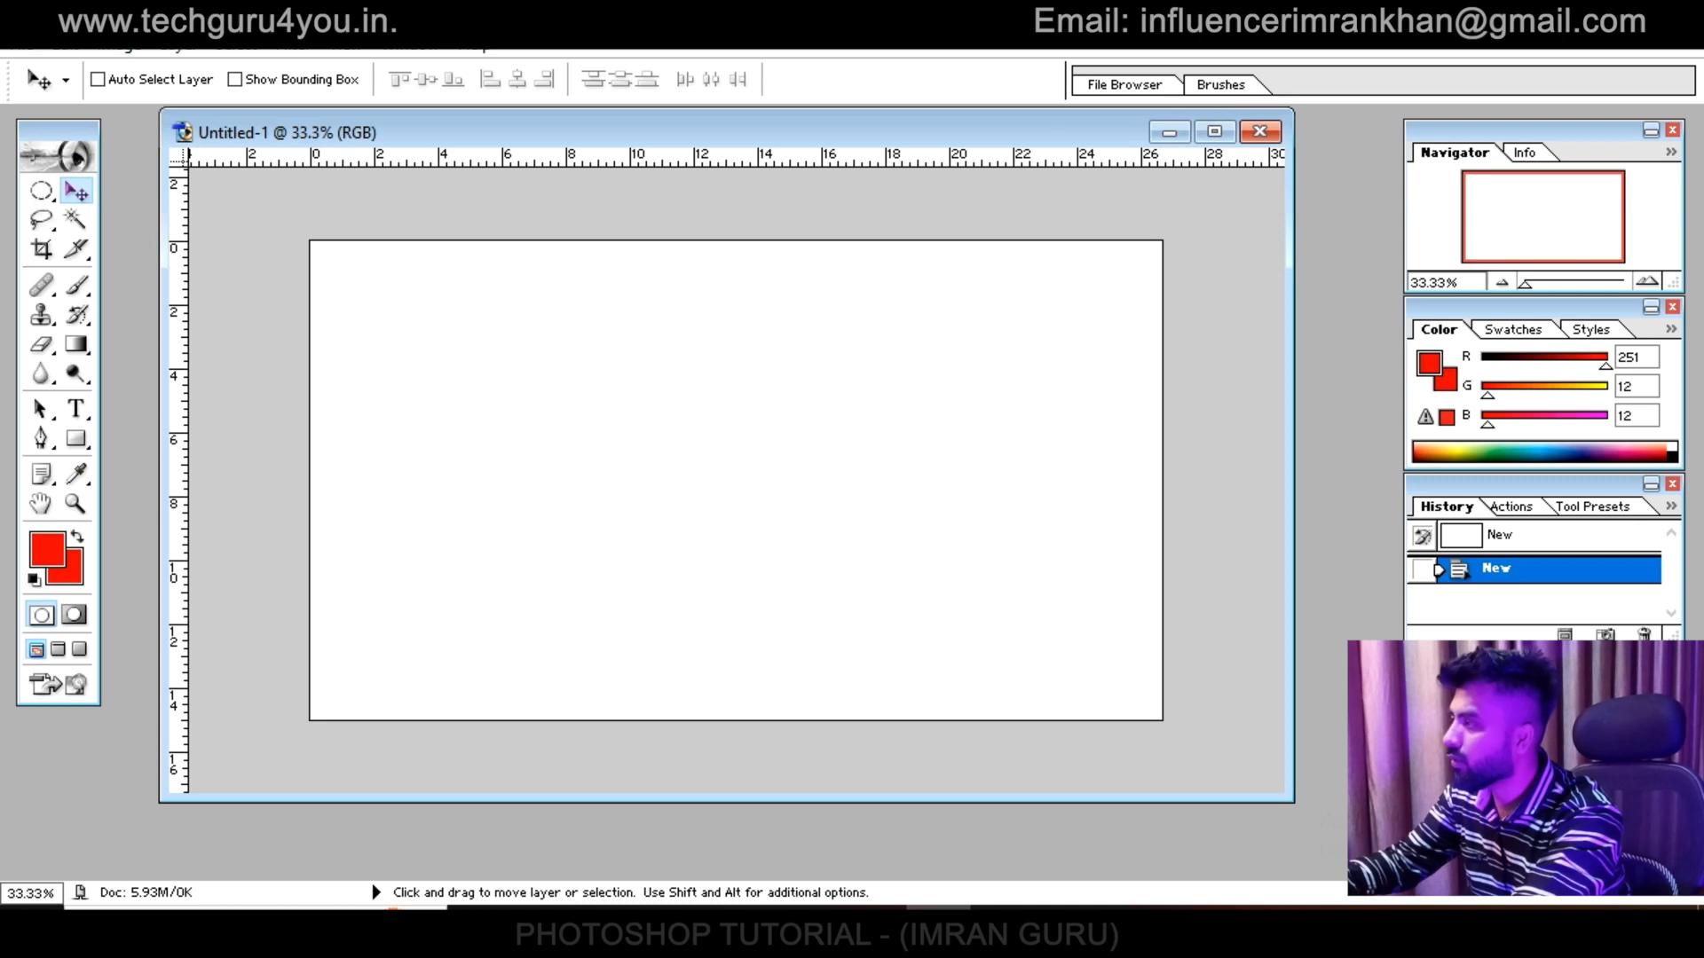
click(41, 190)
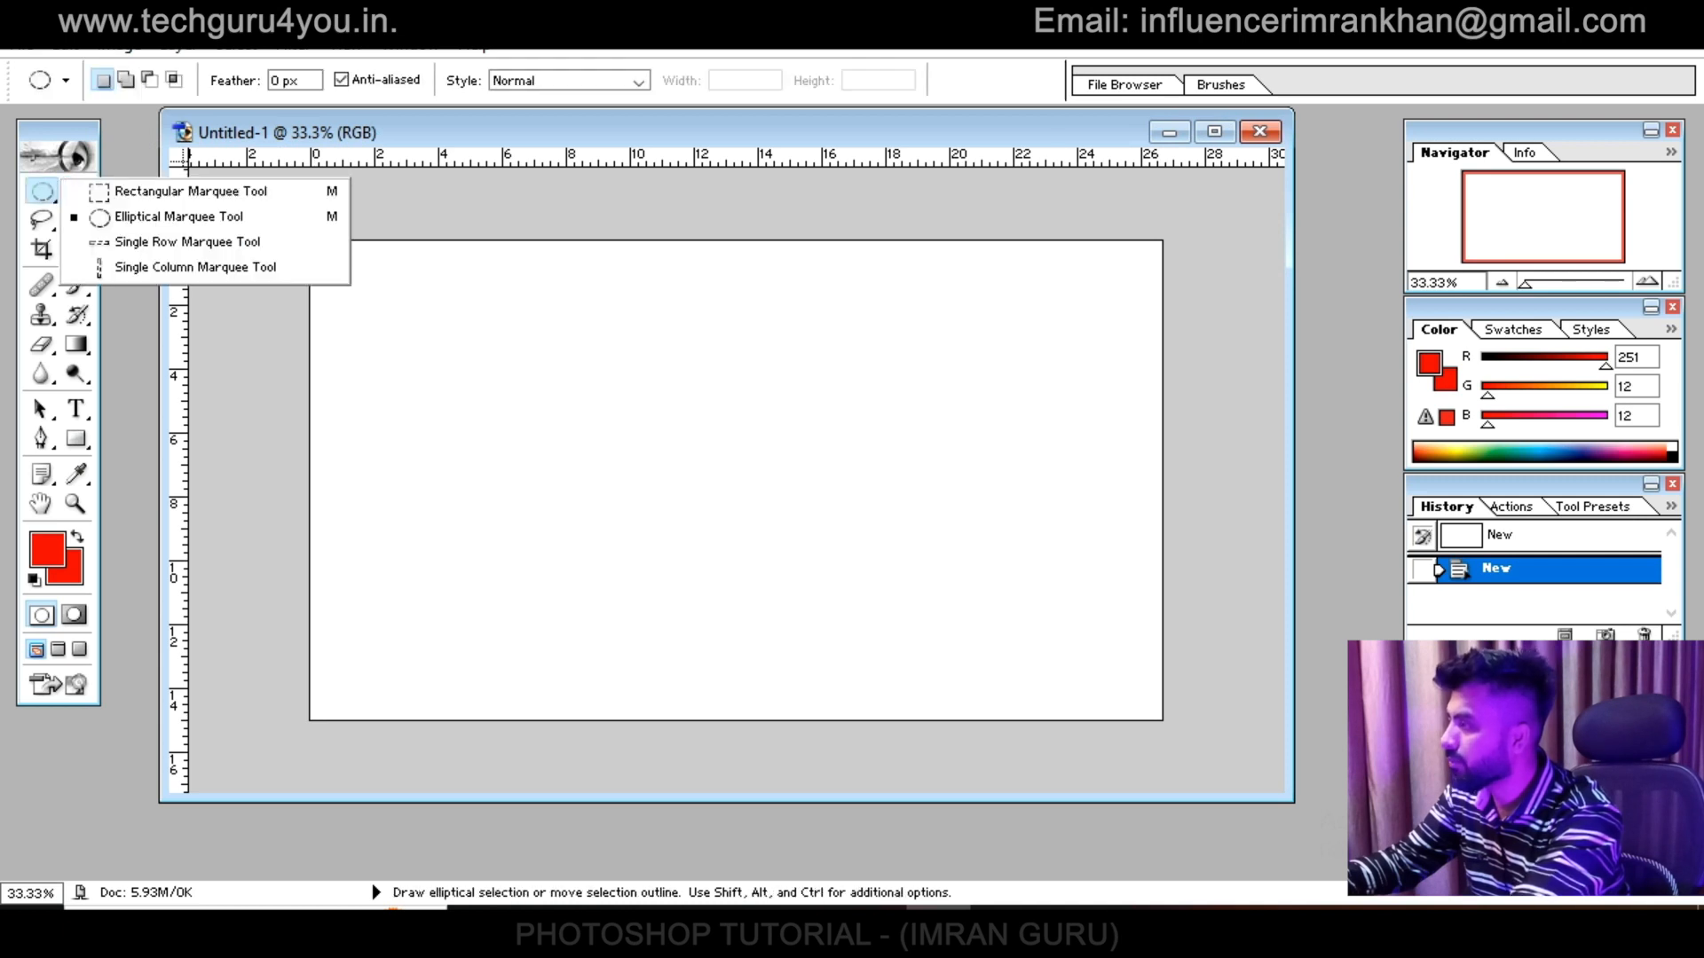
key(Escape)
drag(309, 239, 1163, 342)
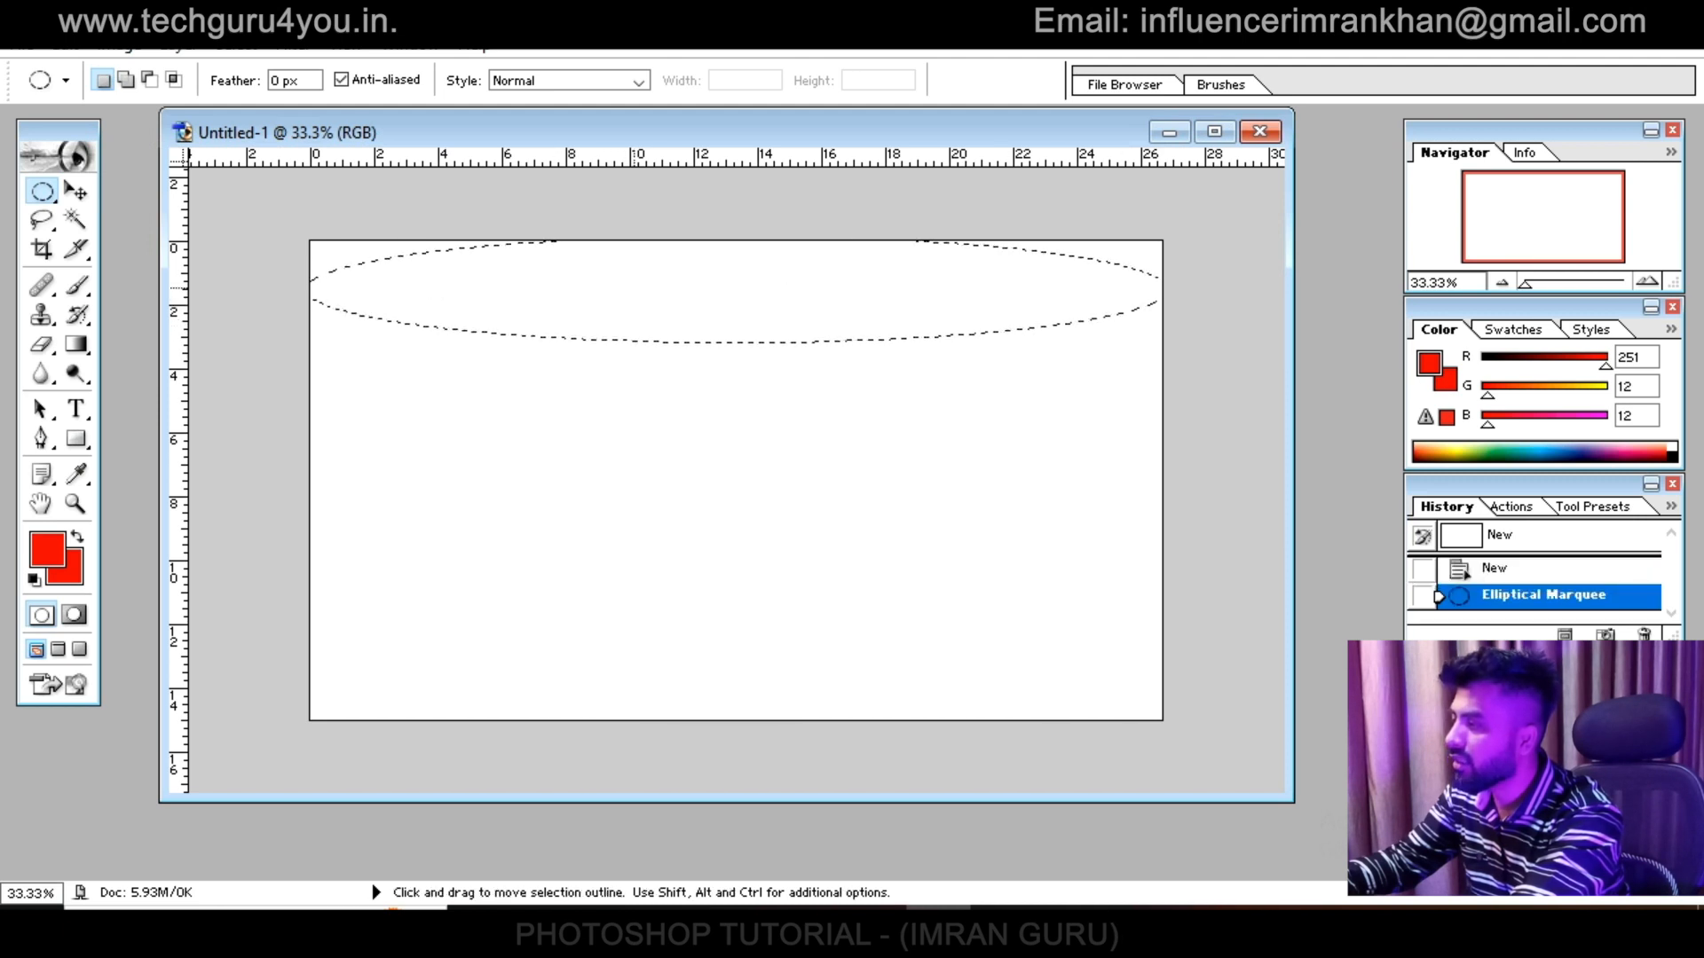
key(ctrl+d)
Select a full-width strip about 1.5 inches tall along the canvas's upper edge with the Rectangular Marquee Tool
click(41, 189)
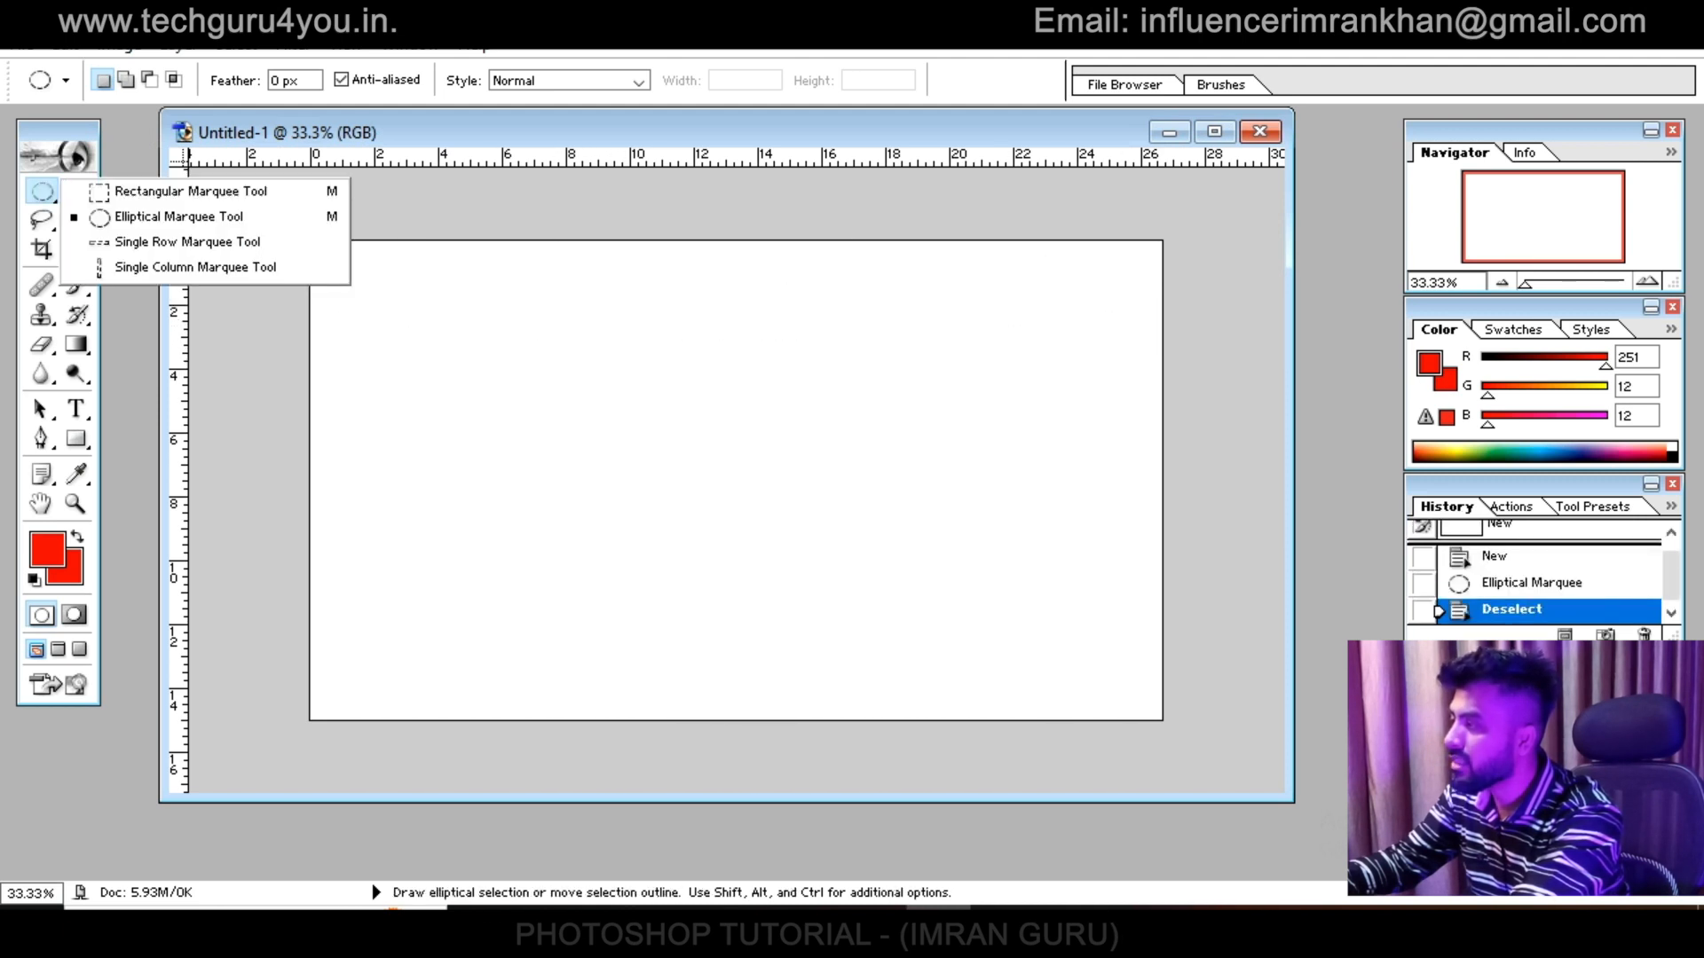
click(191, 191)
click(315, 285)
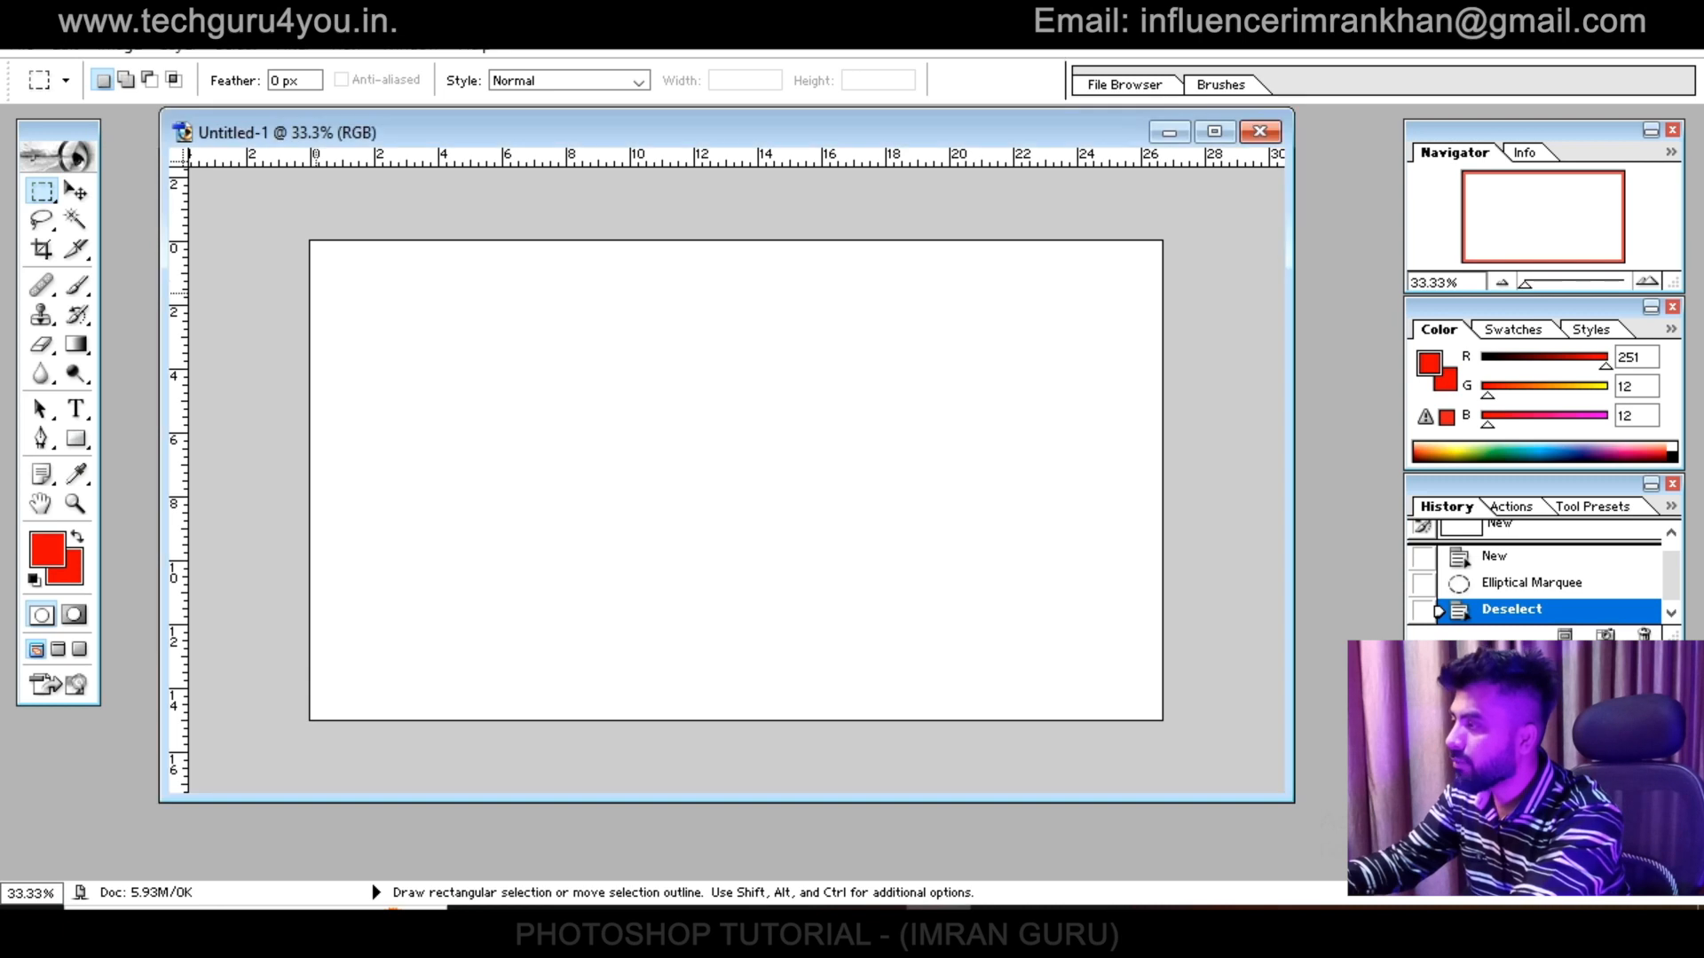
drag(695, 260, 1162, 240)
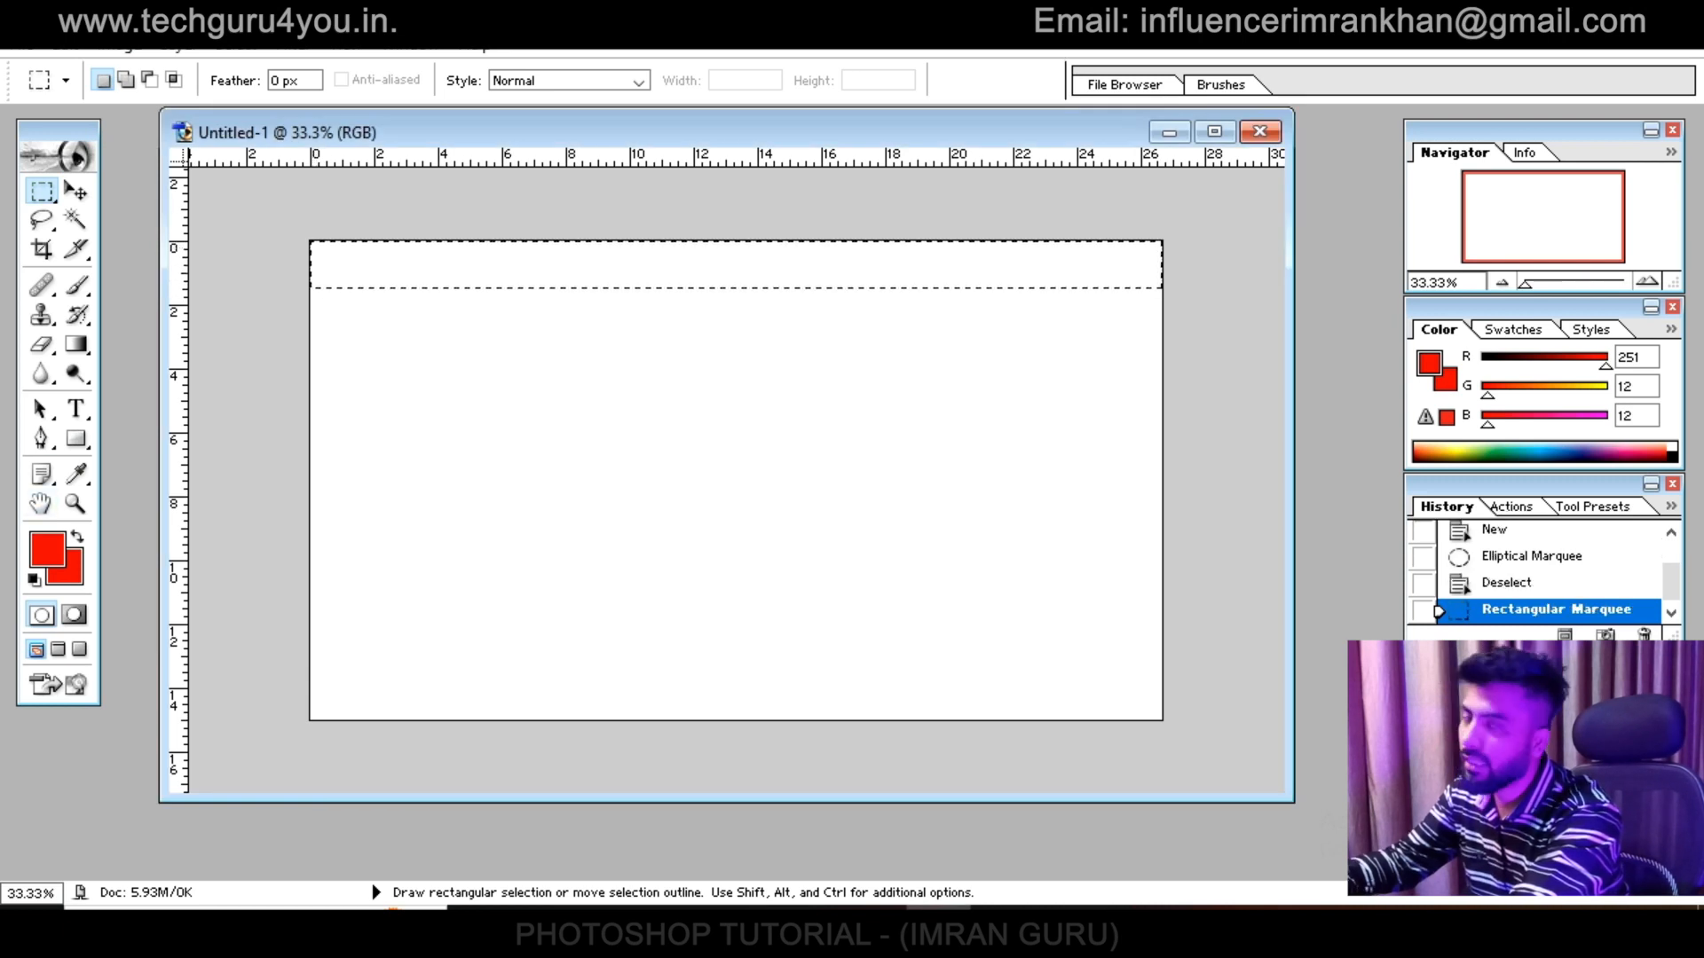
Try blue shades for the foreground colour, settle on yellow (R 246, G 249, B 10) and return to the Rectangular Marquee Tool
click(47, 548)
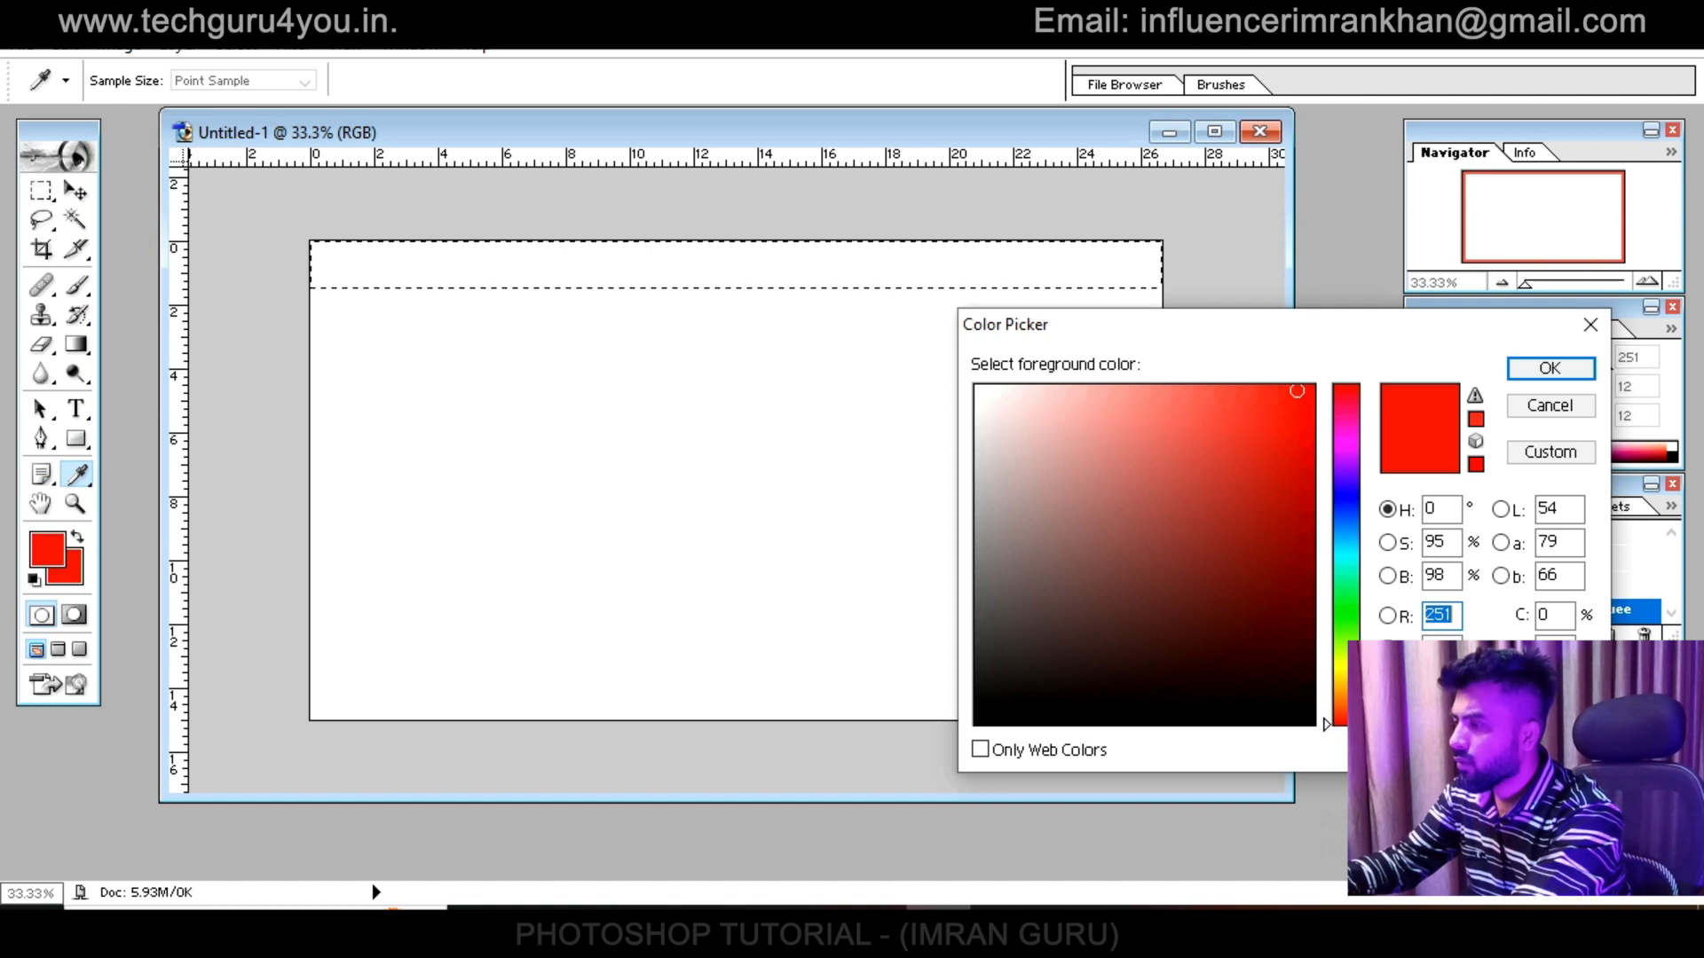
click(1347, 490)
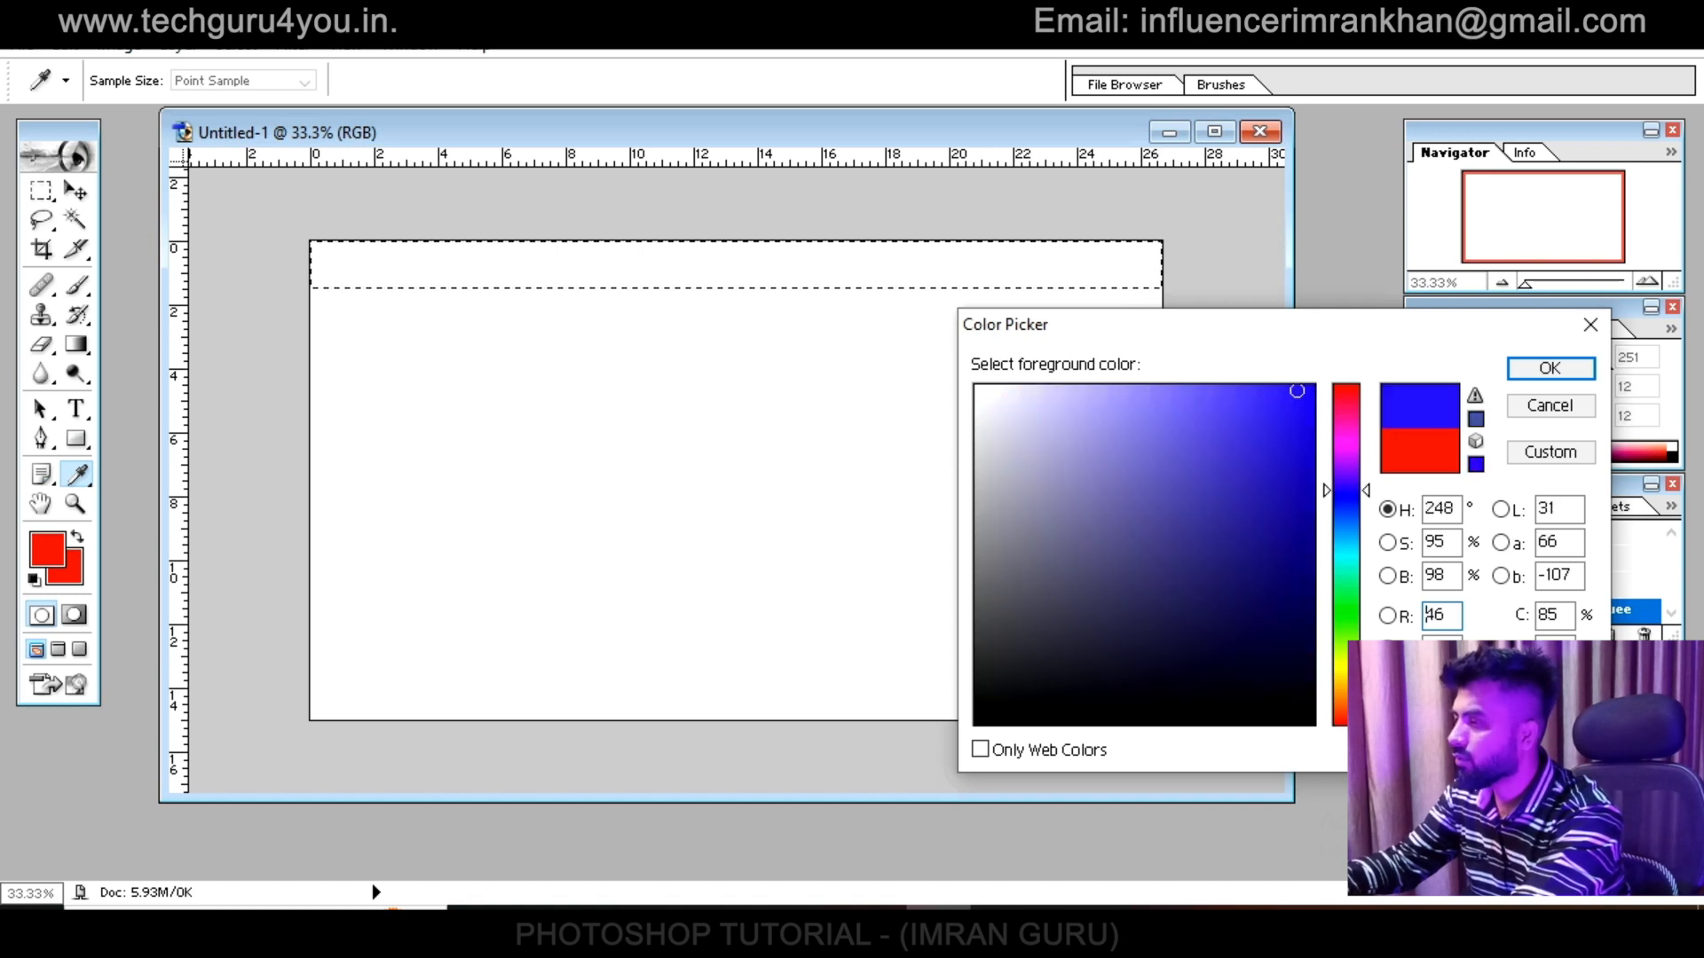
drag(1346, 490, 1346, 487)
click(1297, 400)
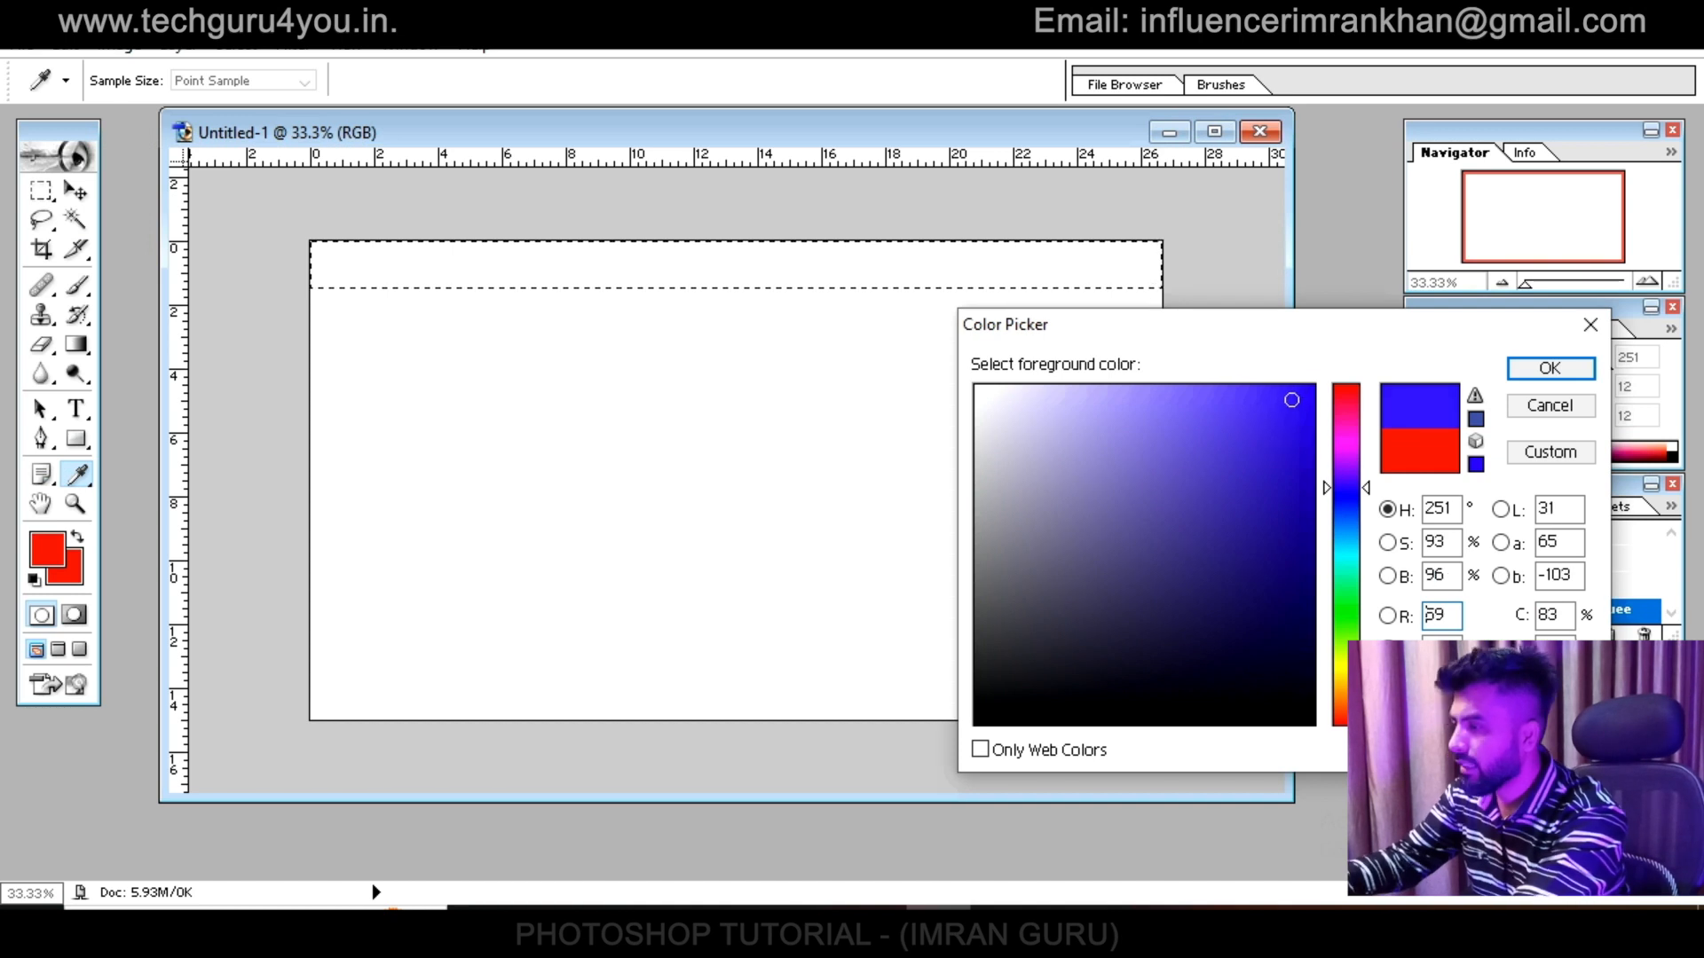
click(1346, 665)
click(1300, 391)
key(Return)
key(m)
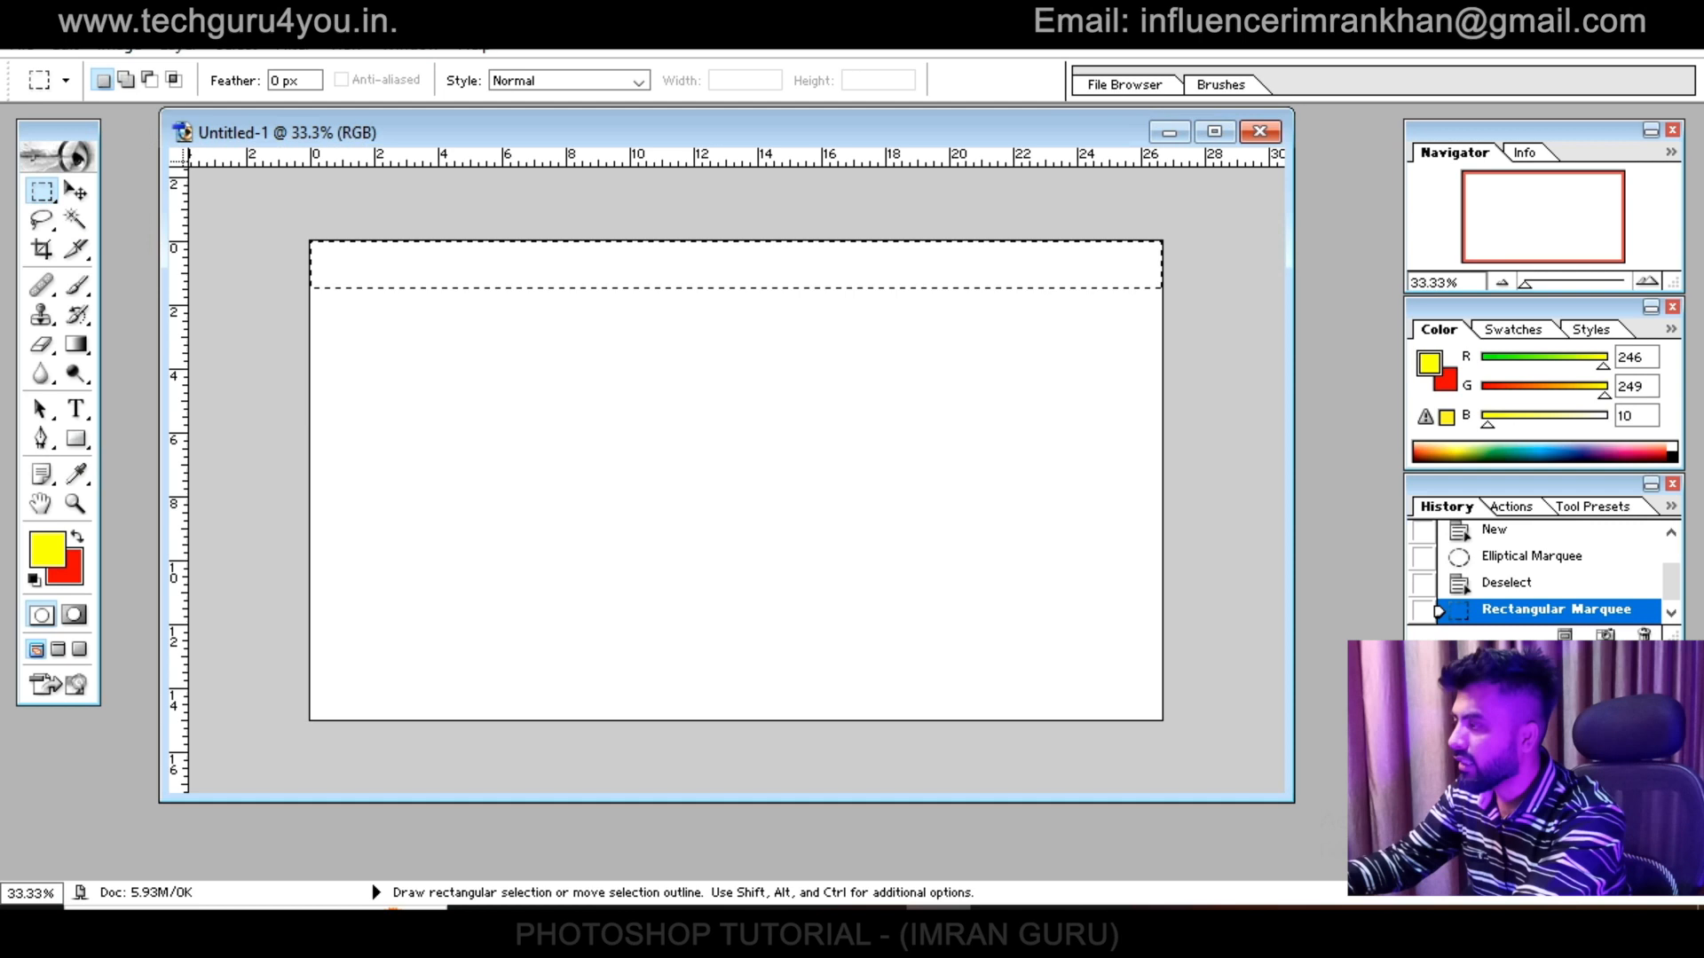
Set the background colour to the same yellow as the foreground colour
click(66, 568)
click(46, 547)
key(Return)
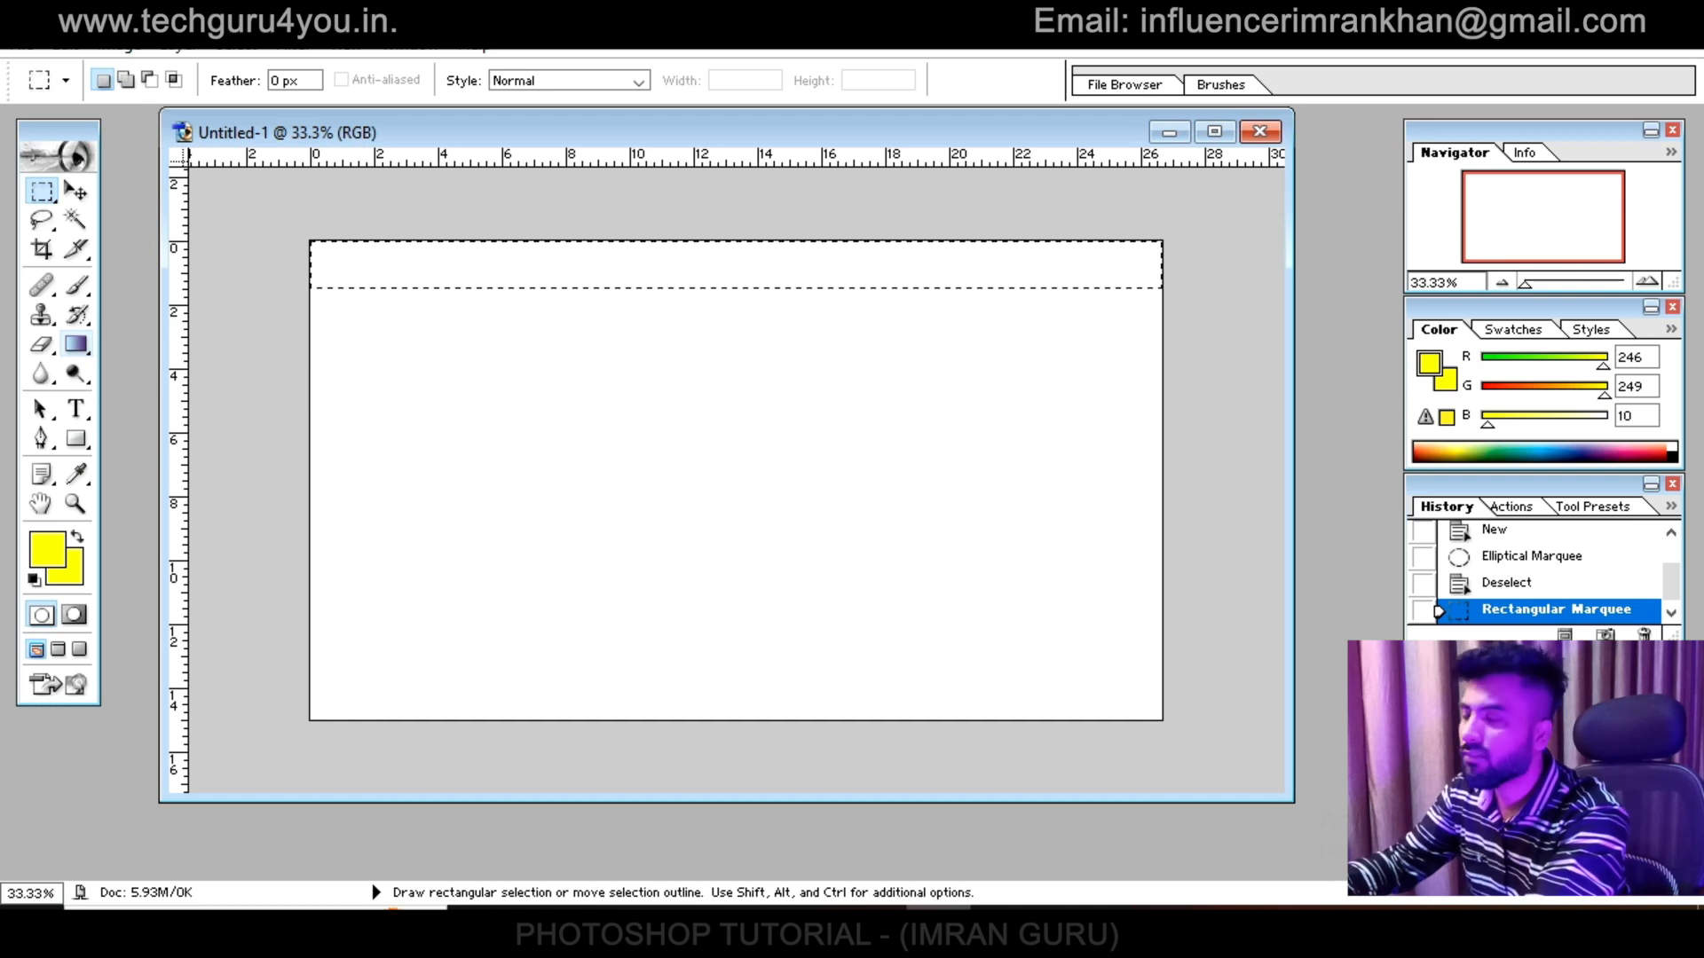
Fill the selected strip along the canvas's upper edge with yellow using the Gradient Tool, then deselect it
click(77, 344)
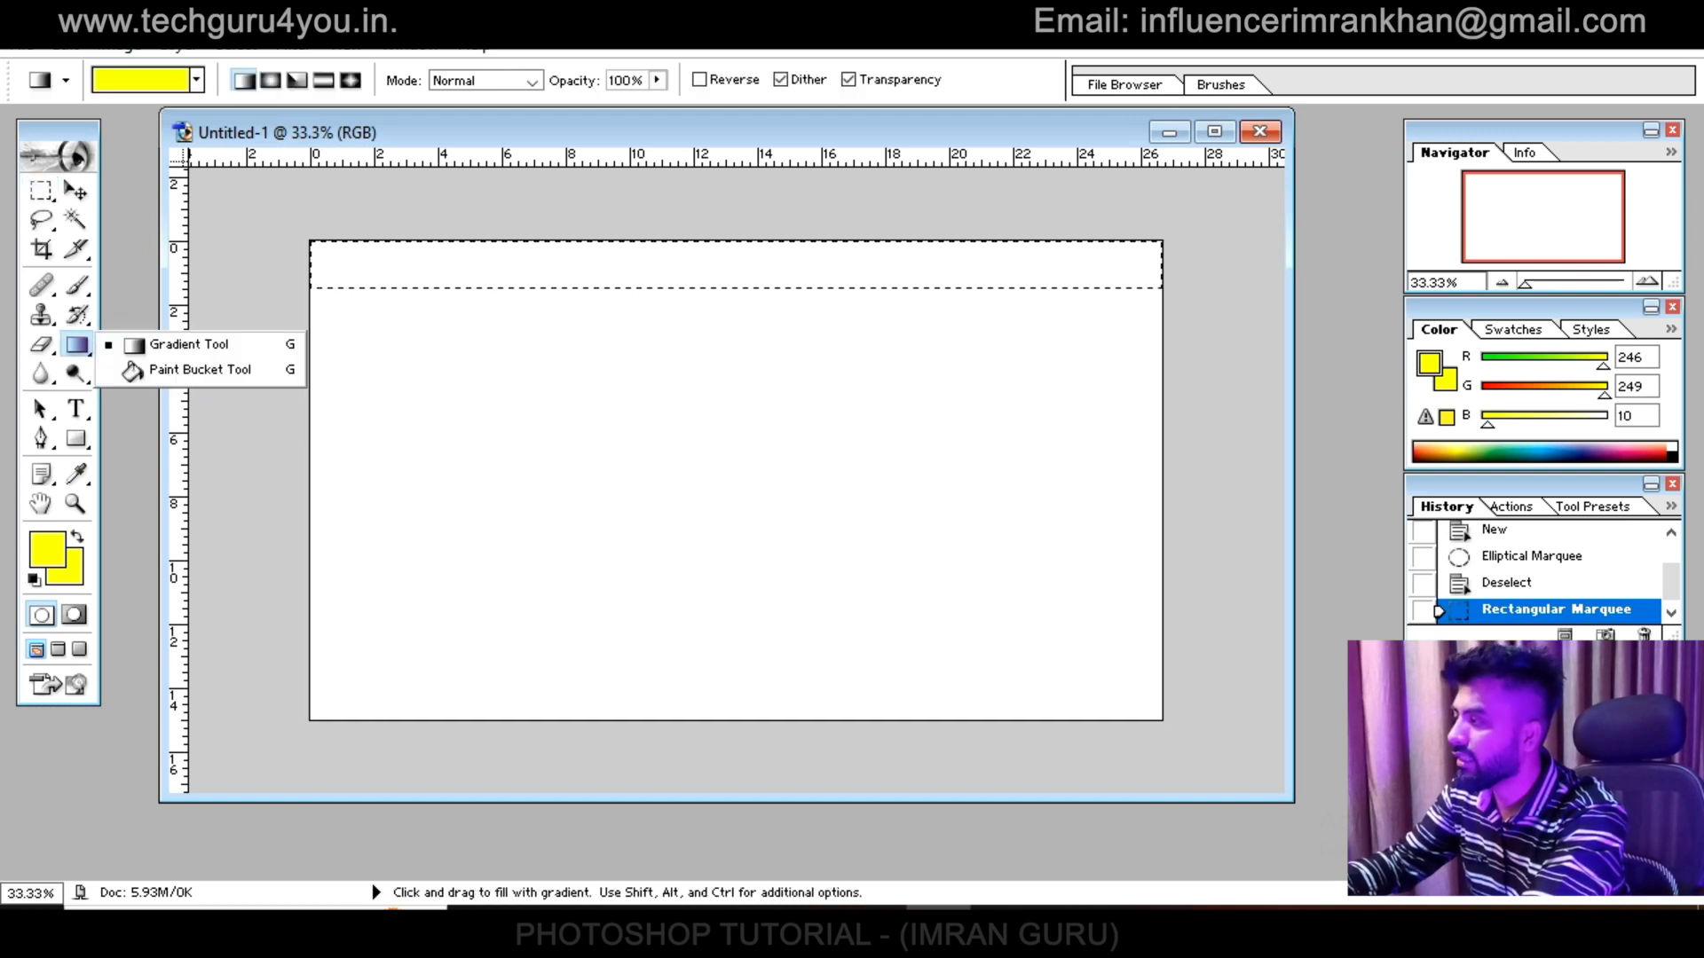
click(188, 344)
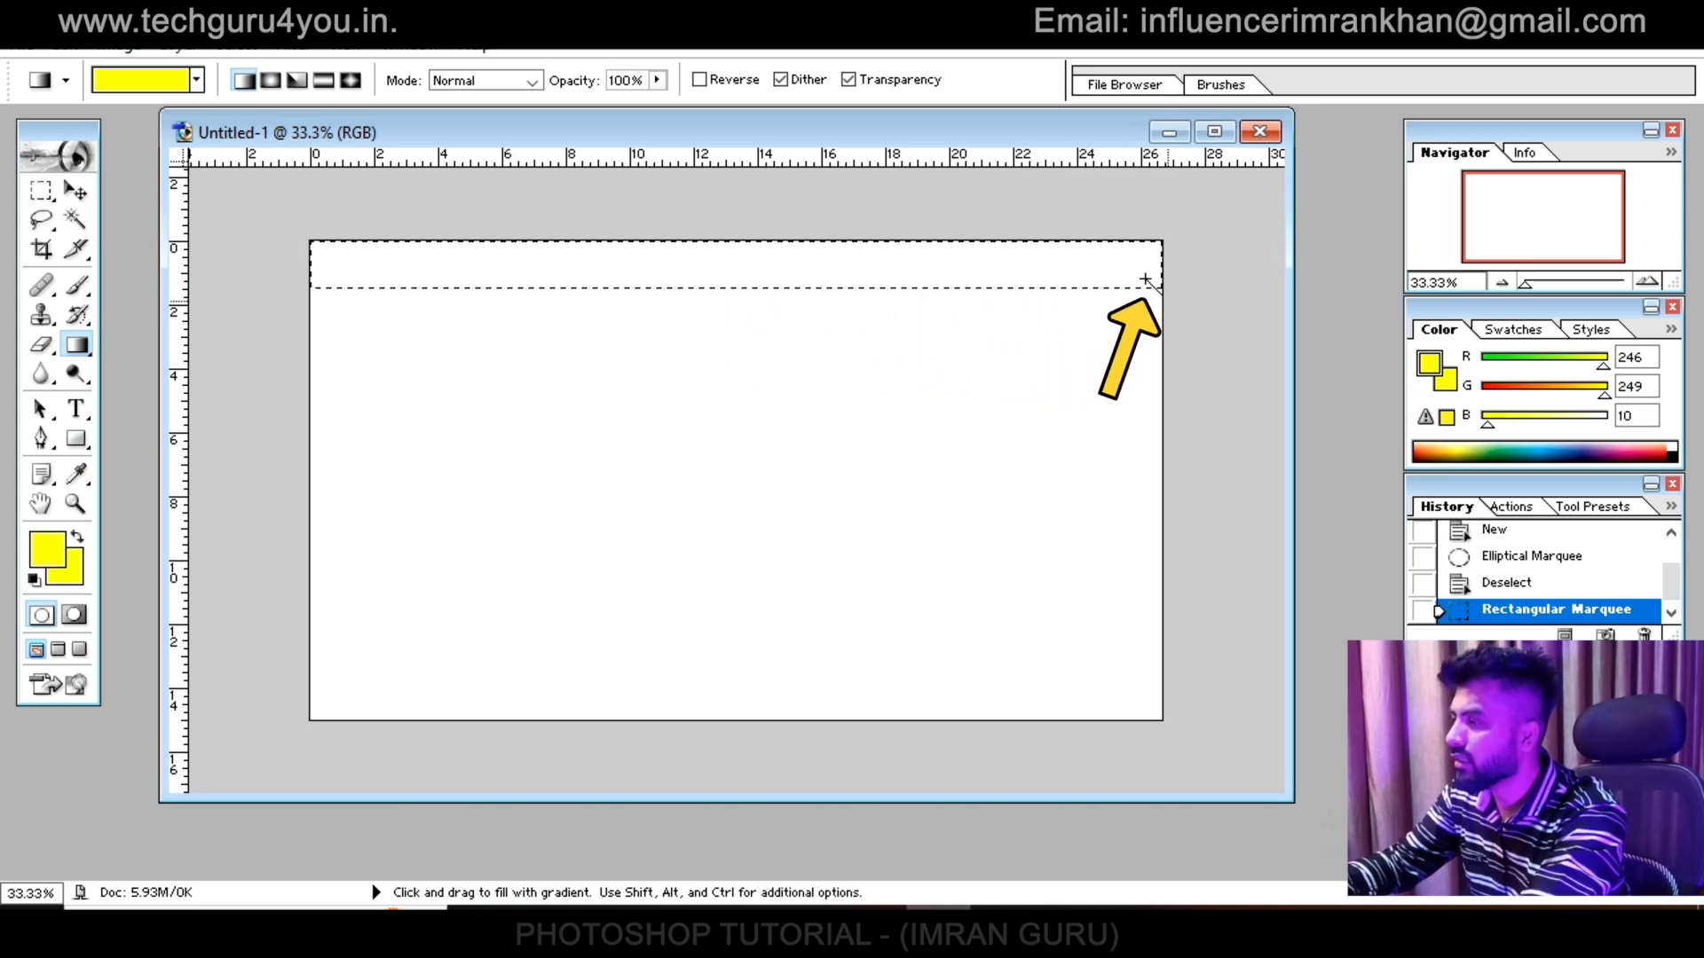
drag(1145, 281, 1150, 282)
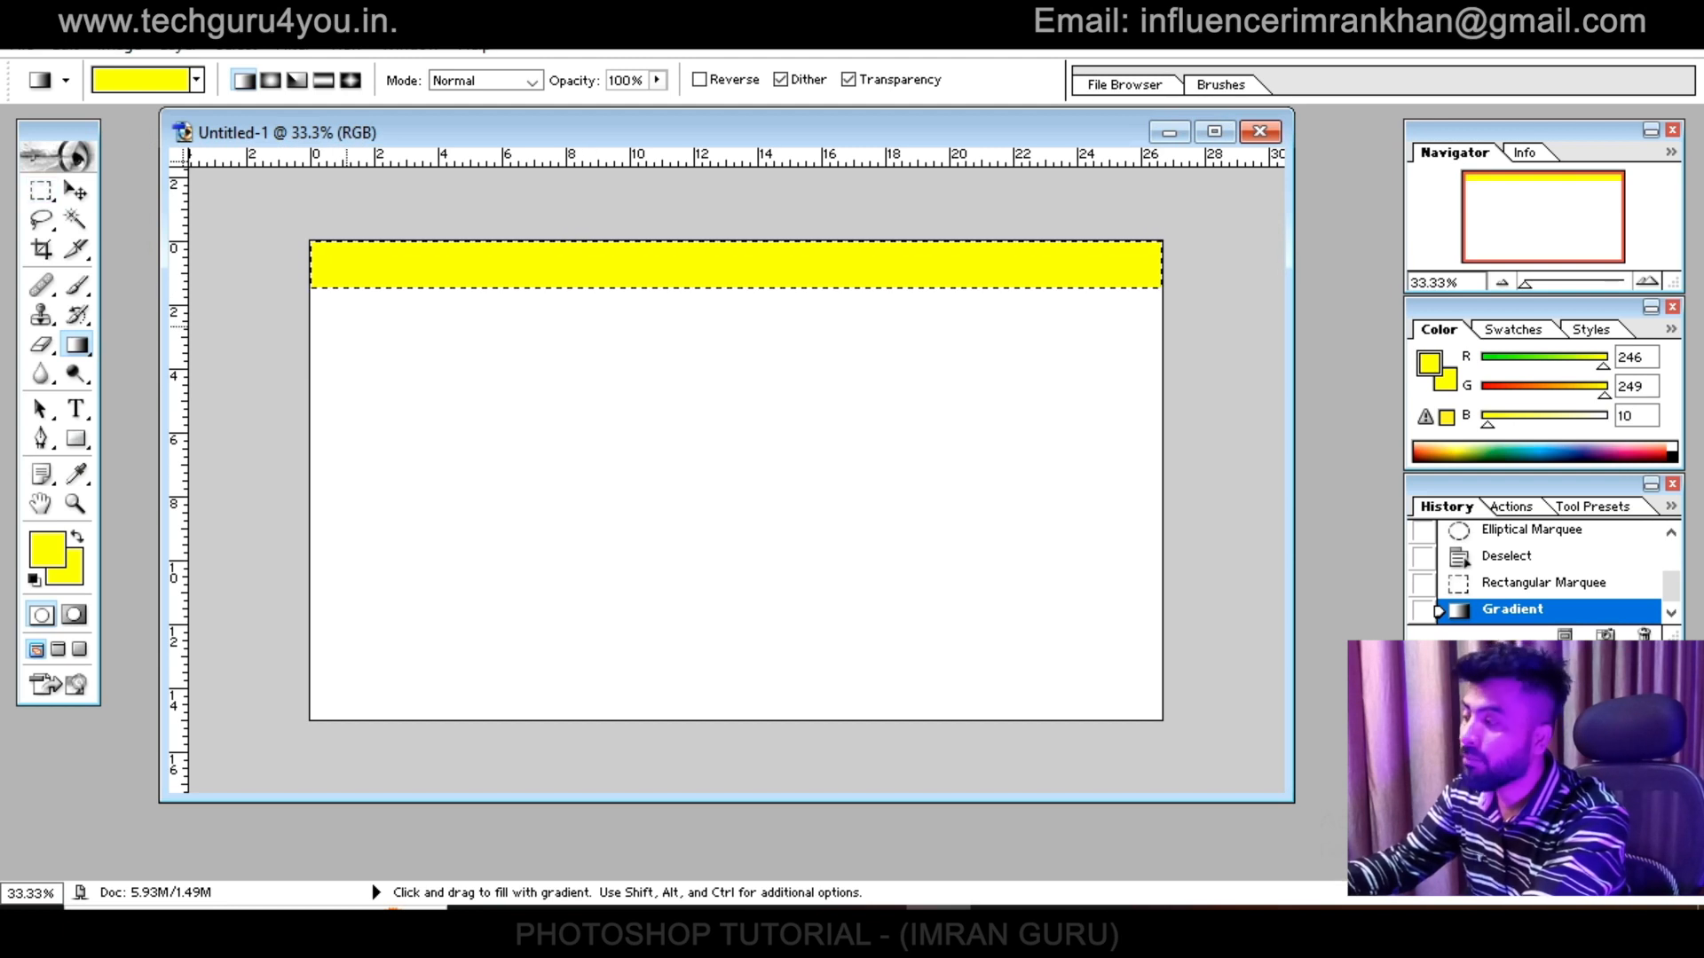
drag(424, 348, 455, 376)
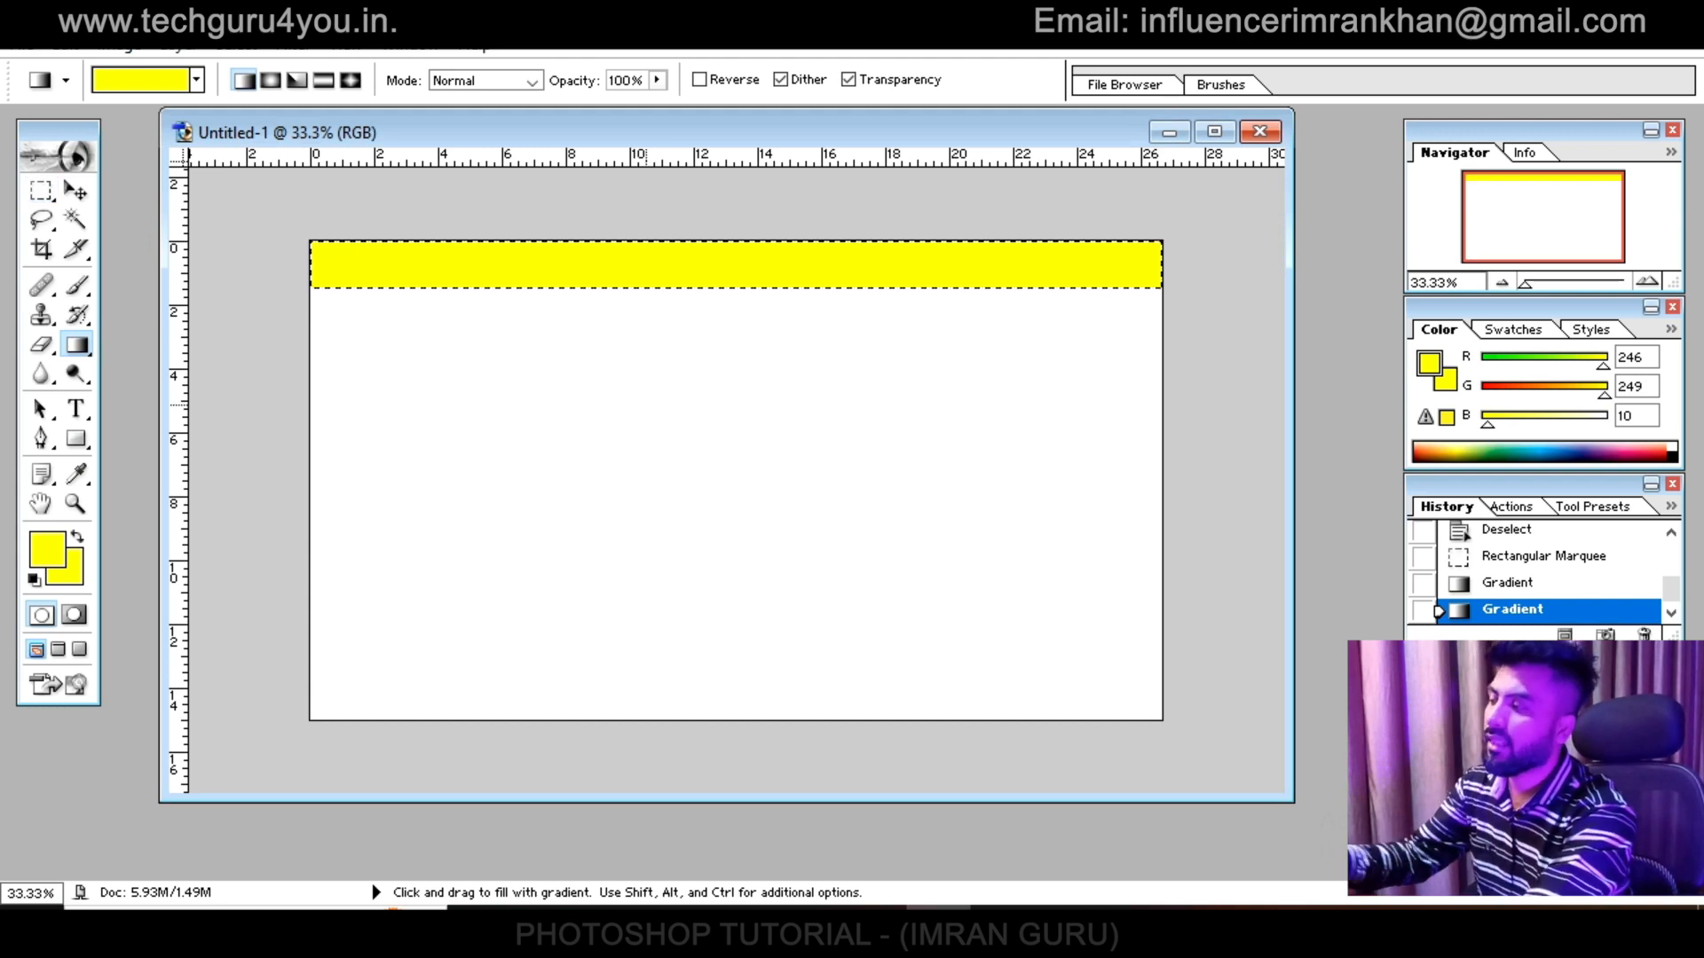
click(41, 190)
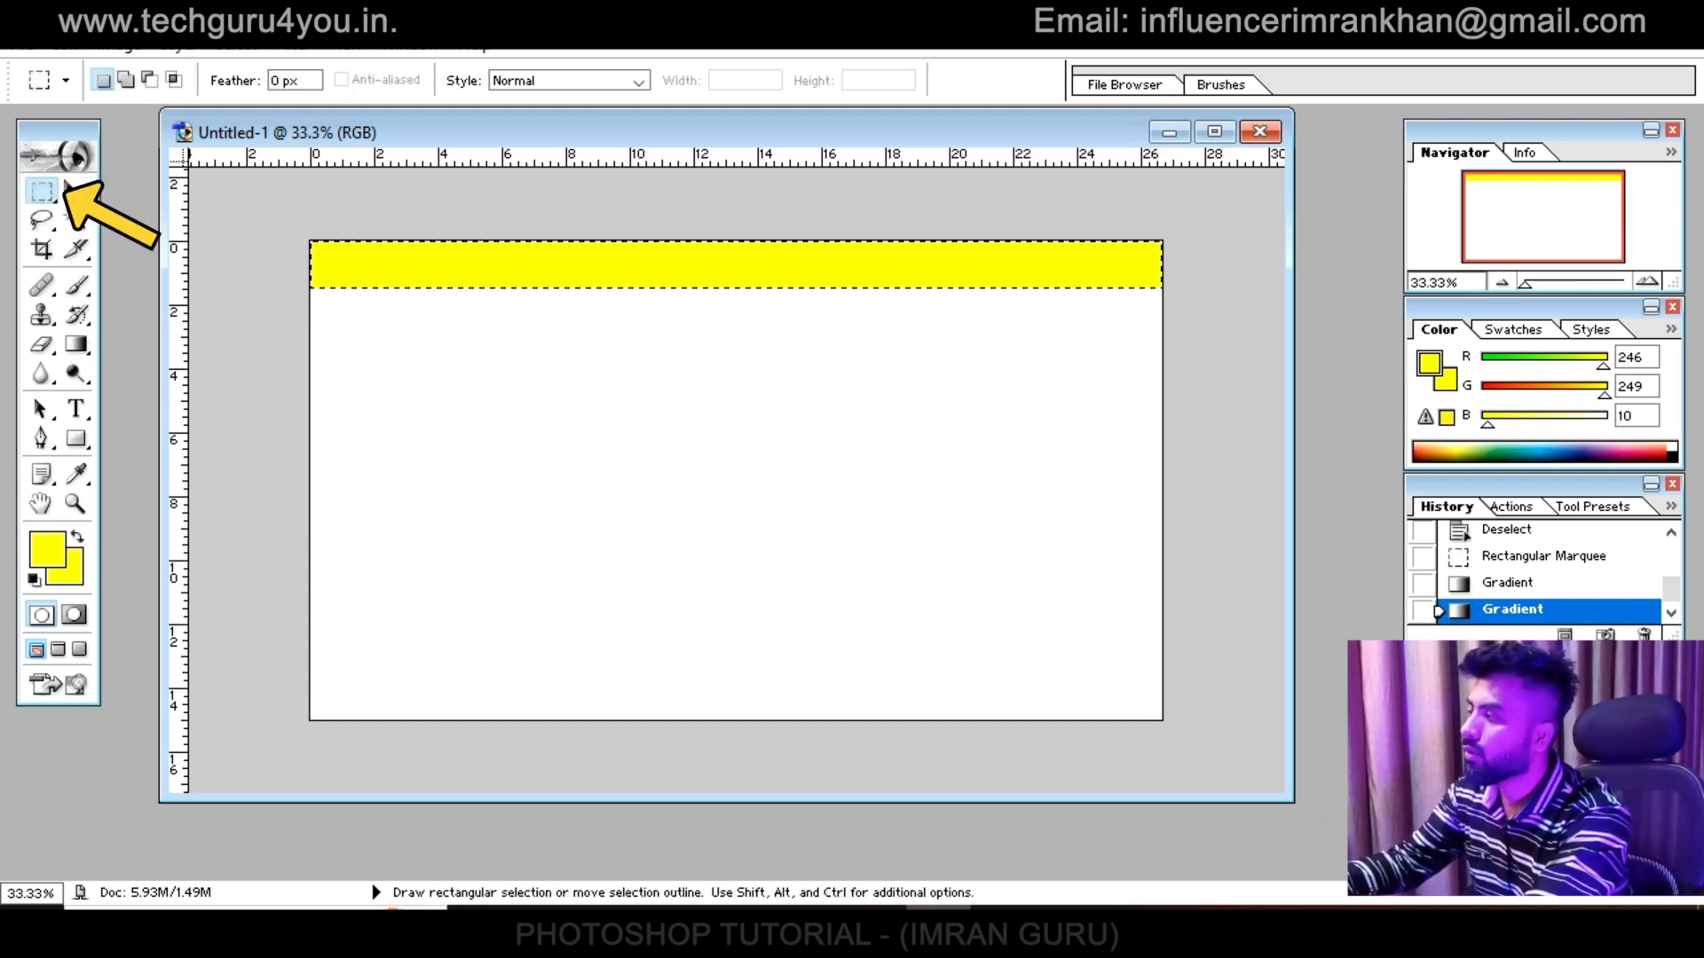
key(ctrl+d)
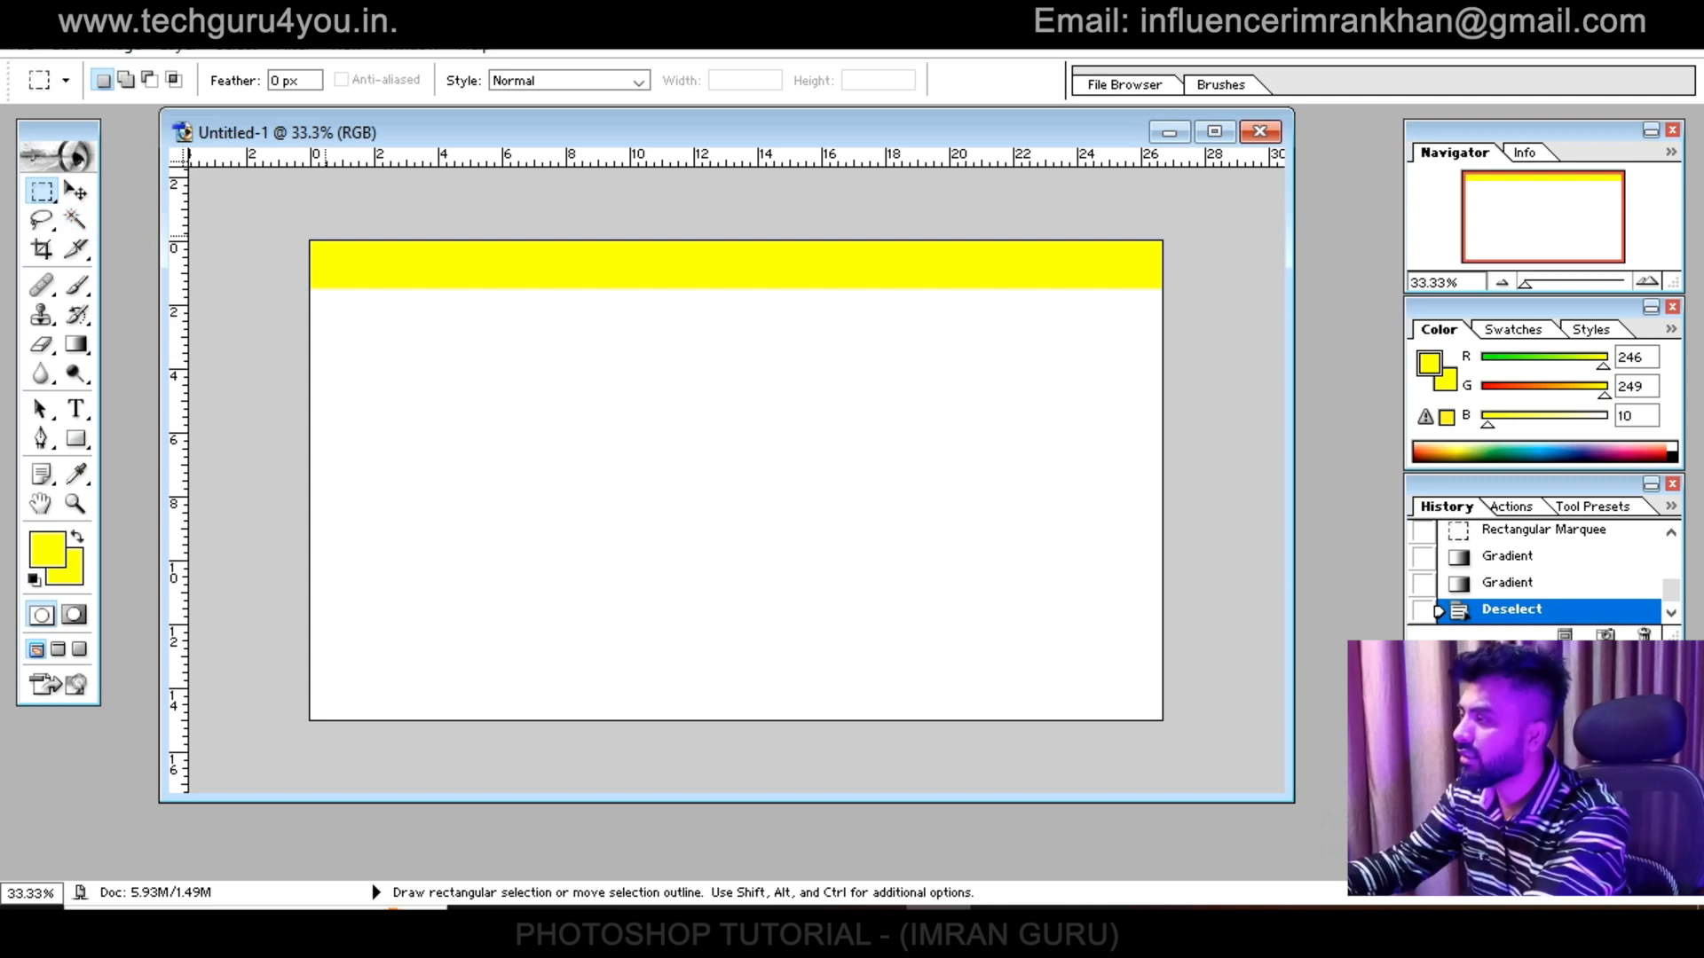
Add the text "Photoshop Tutorial" at 124.75 pt below the yellow strip and colour it dark blue
key(t)
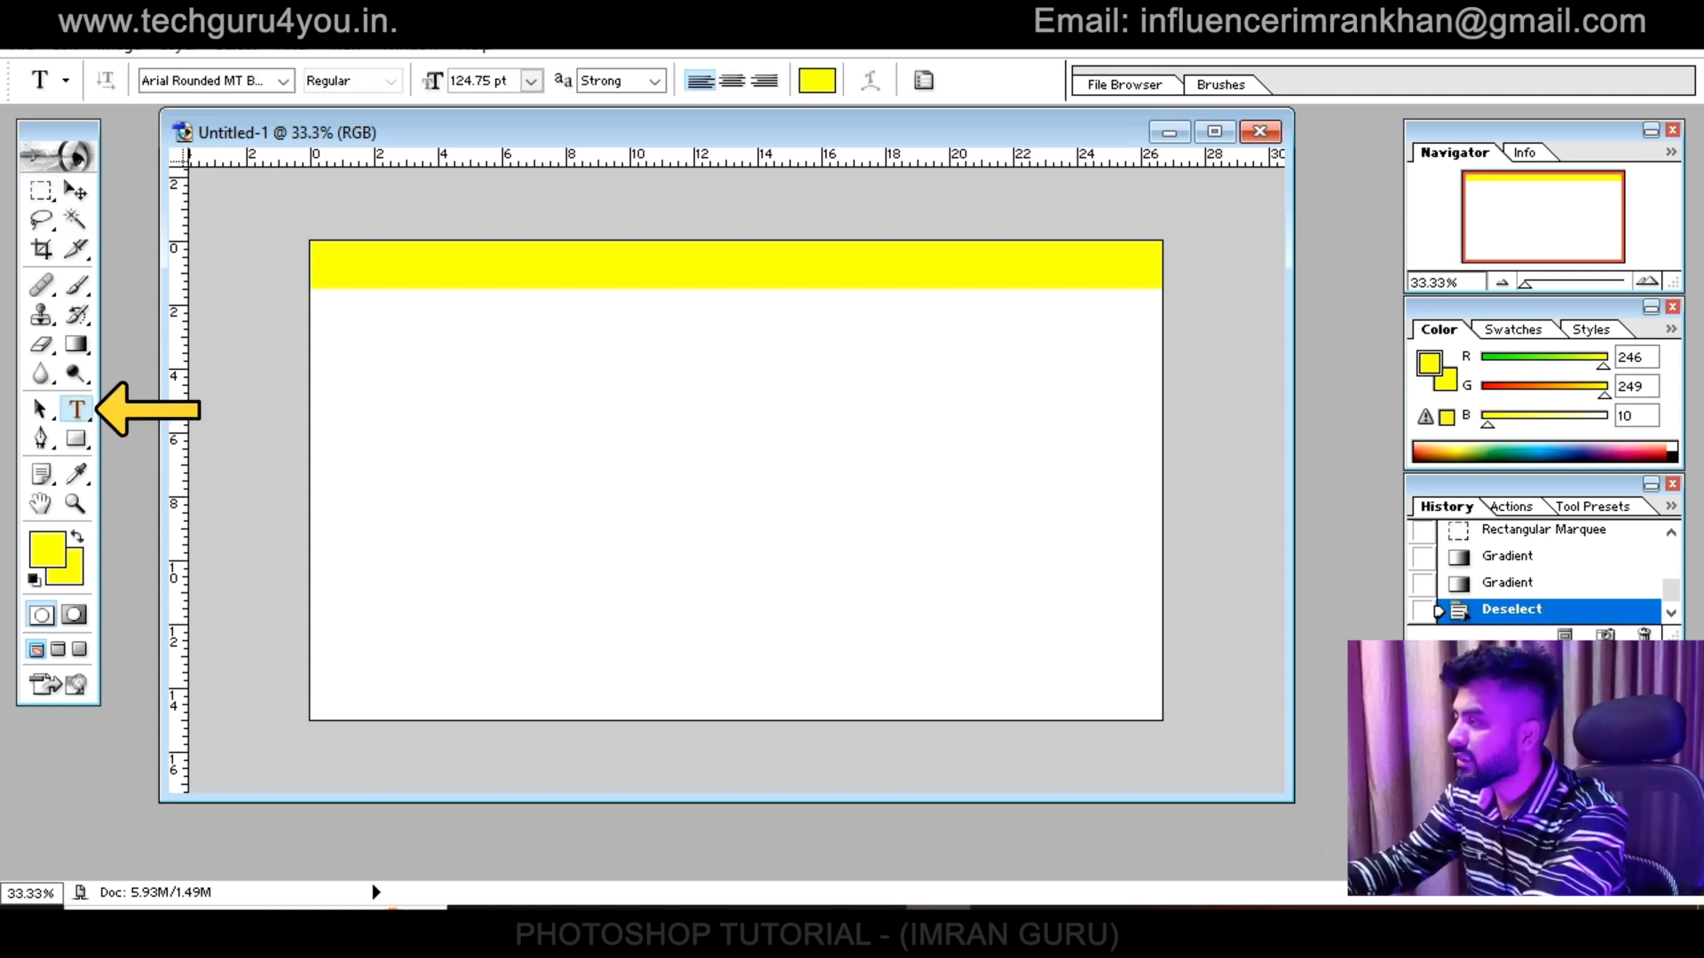
click(410, 439)
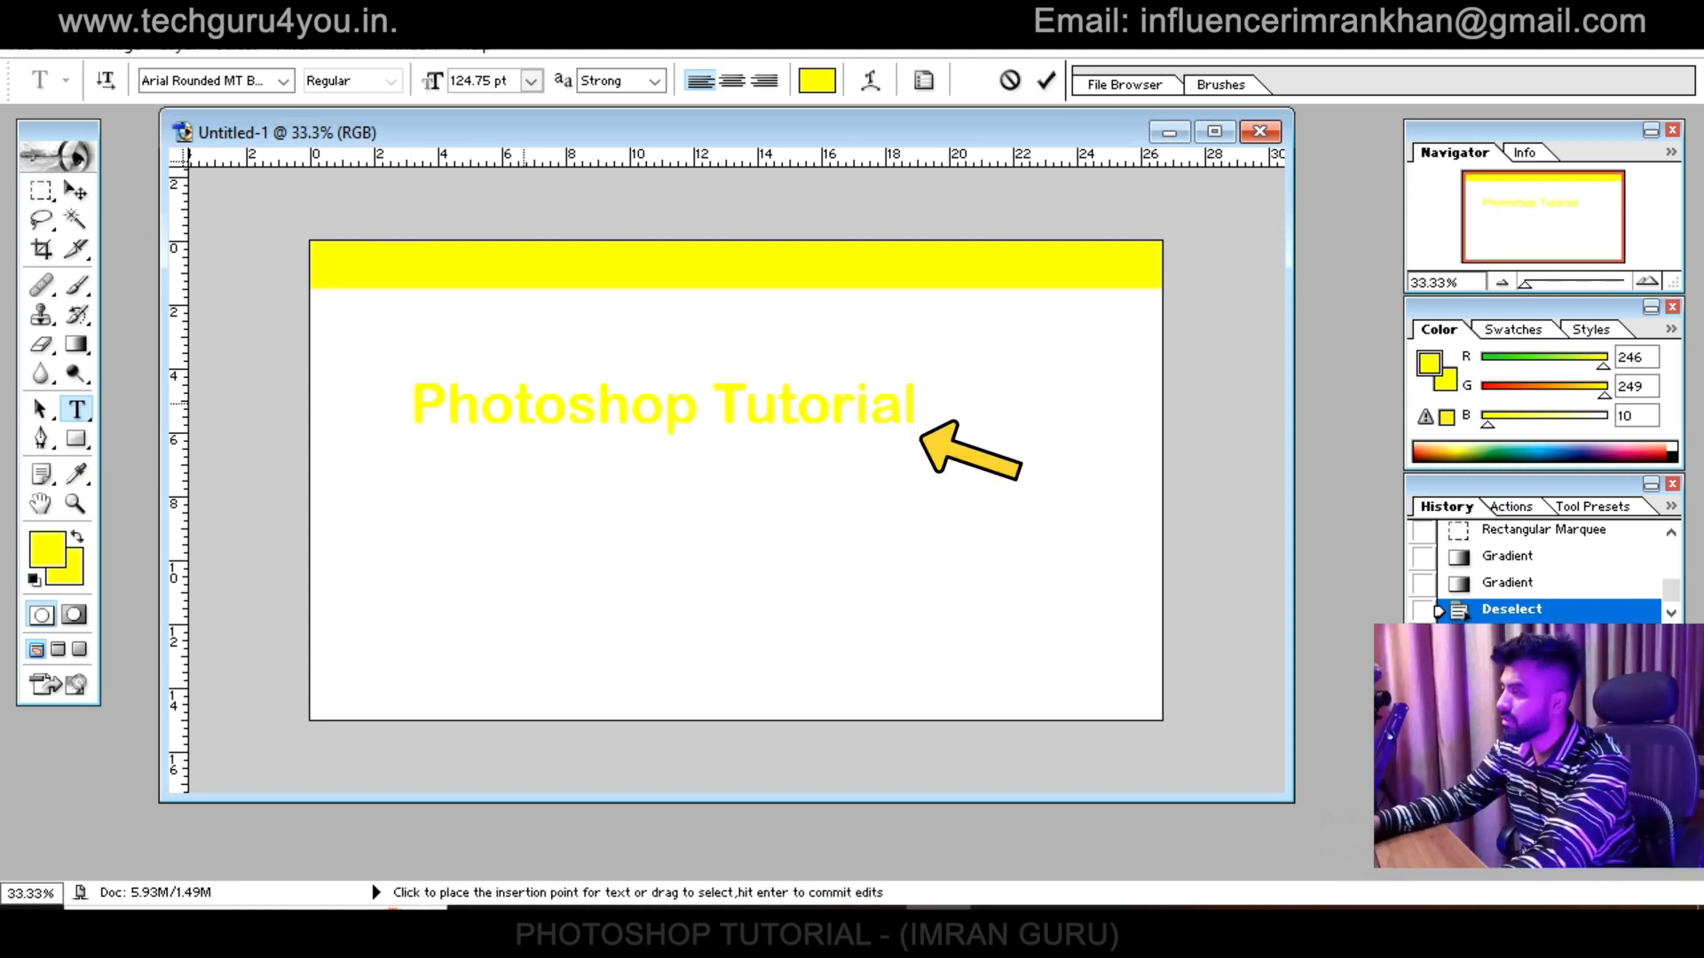
drag(410, 409, 918, 408)
click(817, 80)
click(1338, 494)
click(1434, 364)
key(ctrl+Return)
Move the "Photoshop Tutorial" title onto the yellow strip and make the Background layer active
key(v)
drag(663, 404, 631, 264)
key(alt+bracketleft)
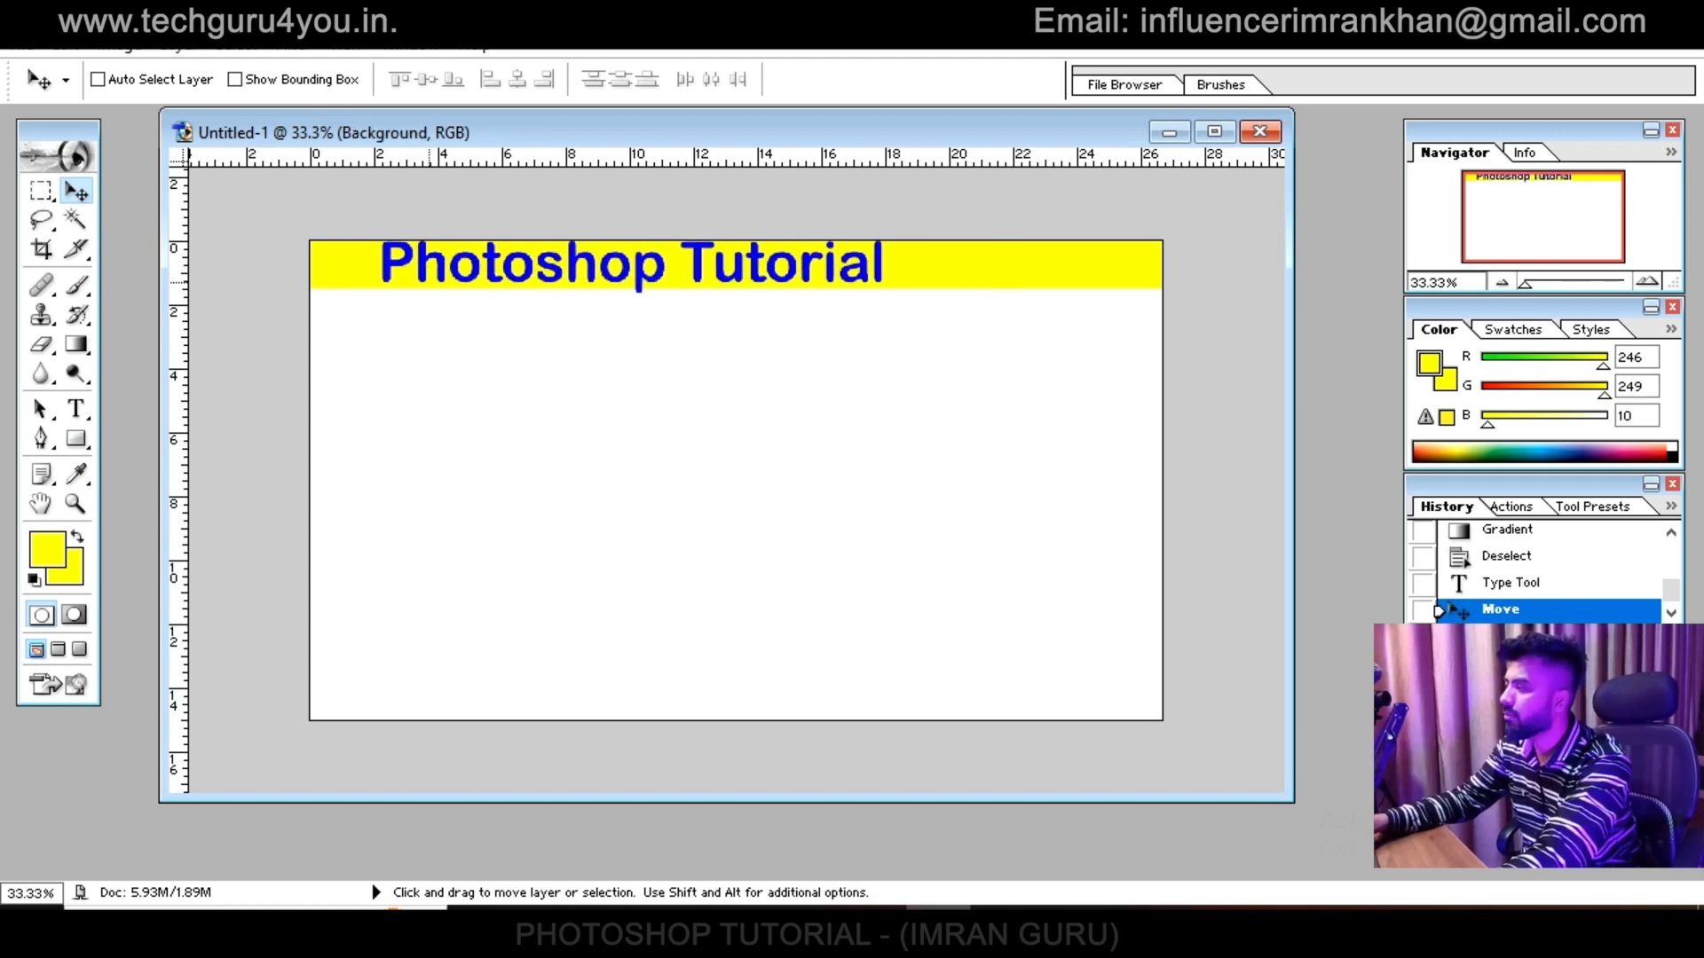
key(m)
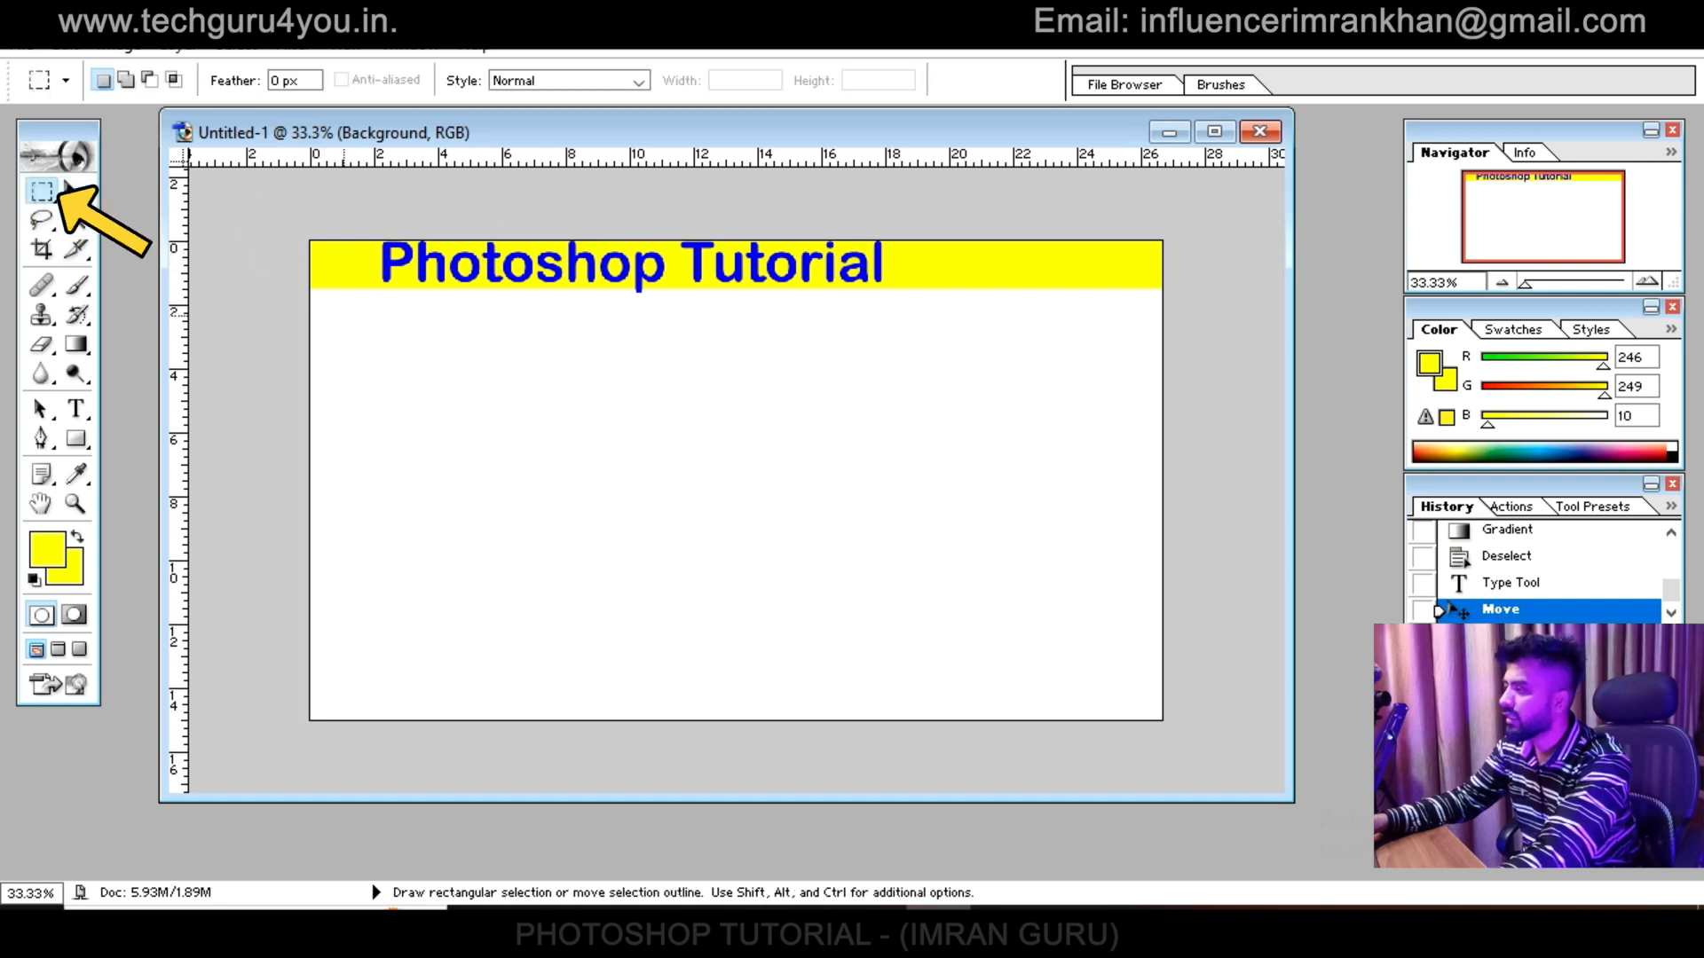
drag(311, 284, 1161, 316)
key(ctrl+d)
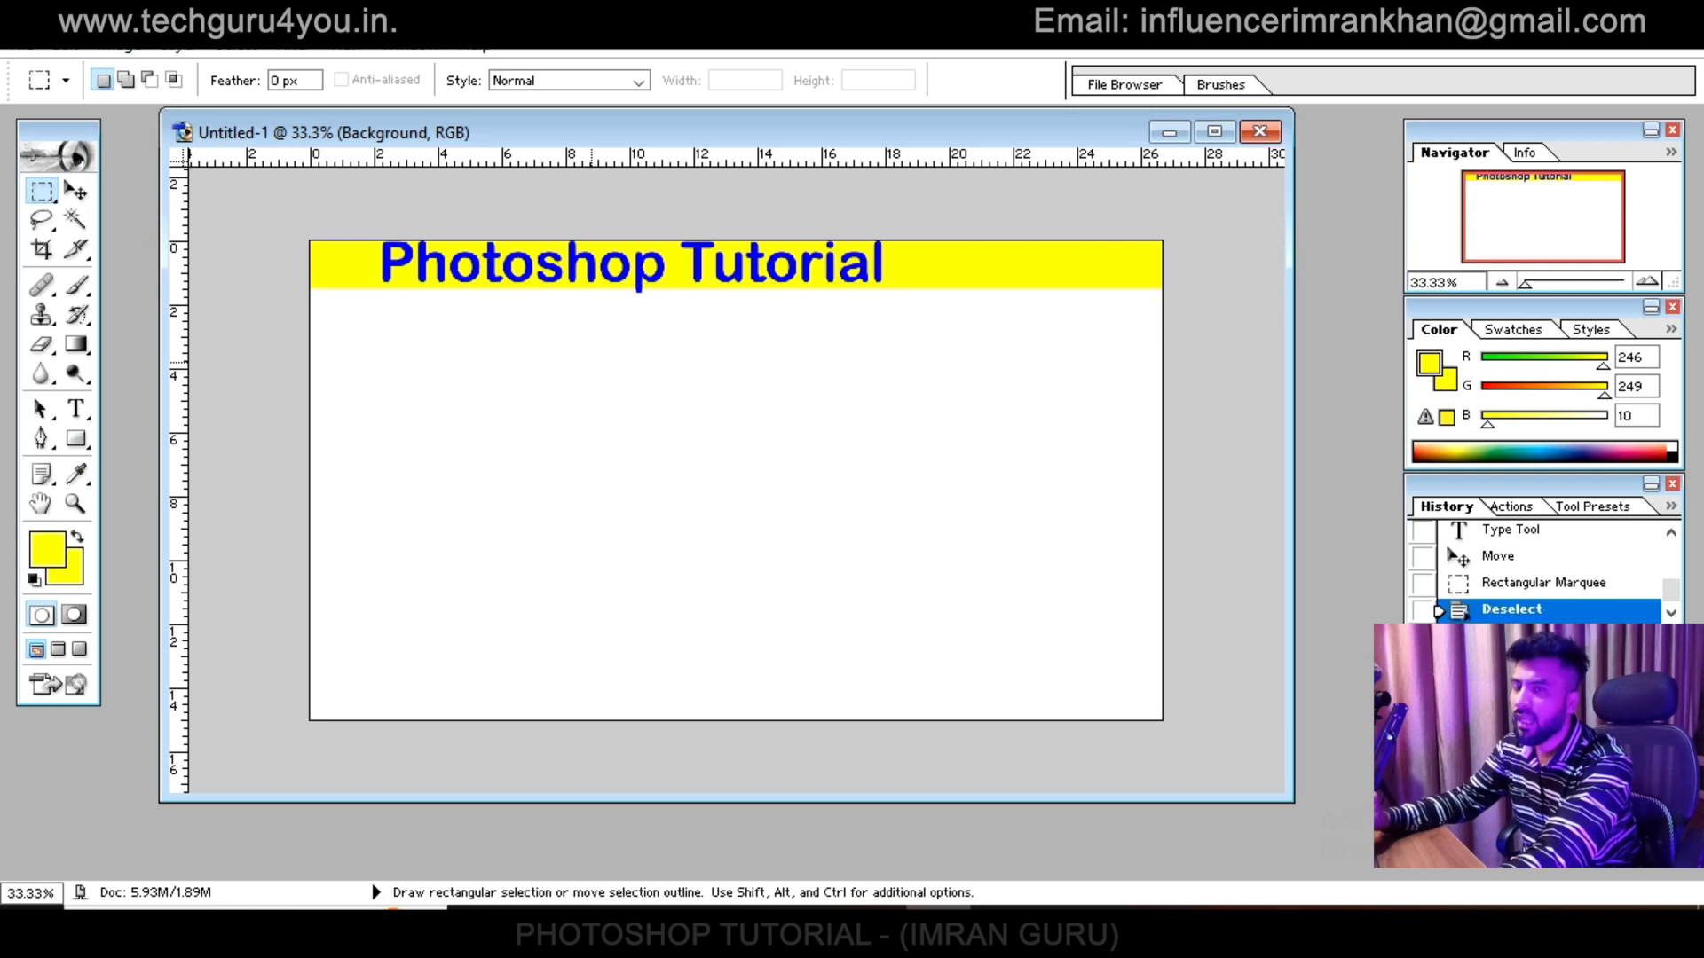
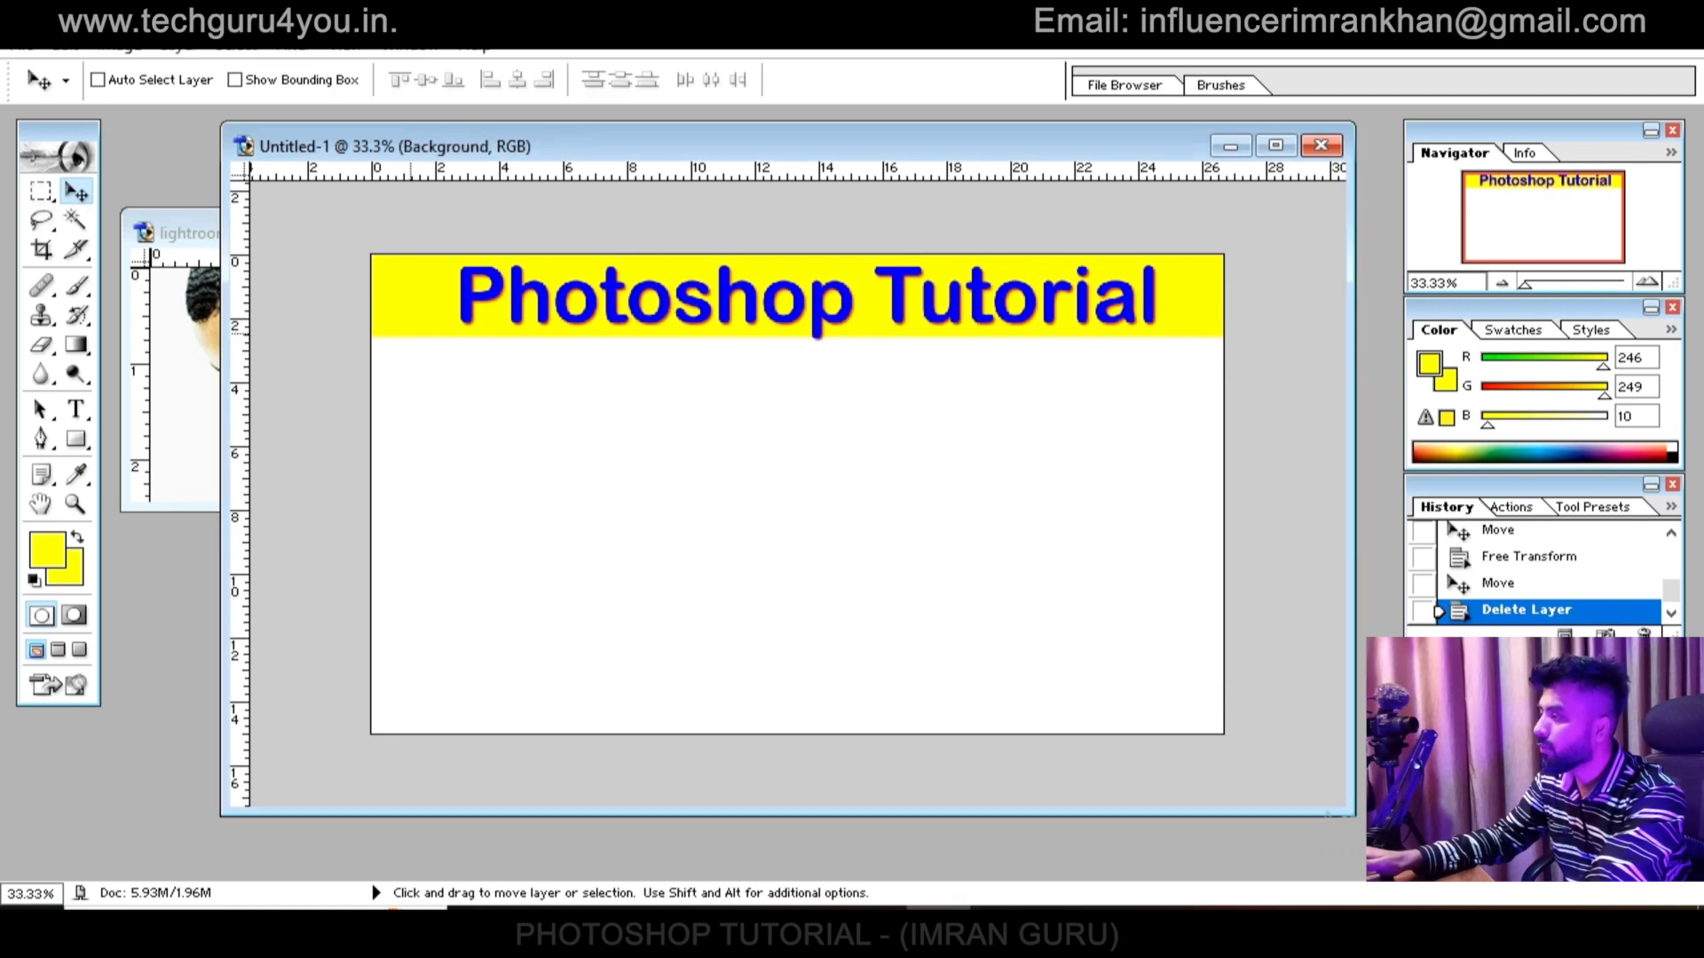
Copy the lightroom photo into the Untitled-1 design, scale it to about 450% and place it below the title at the canvas's right side
key(ctrl+Tab)
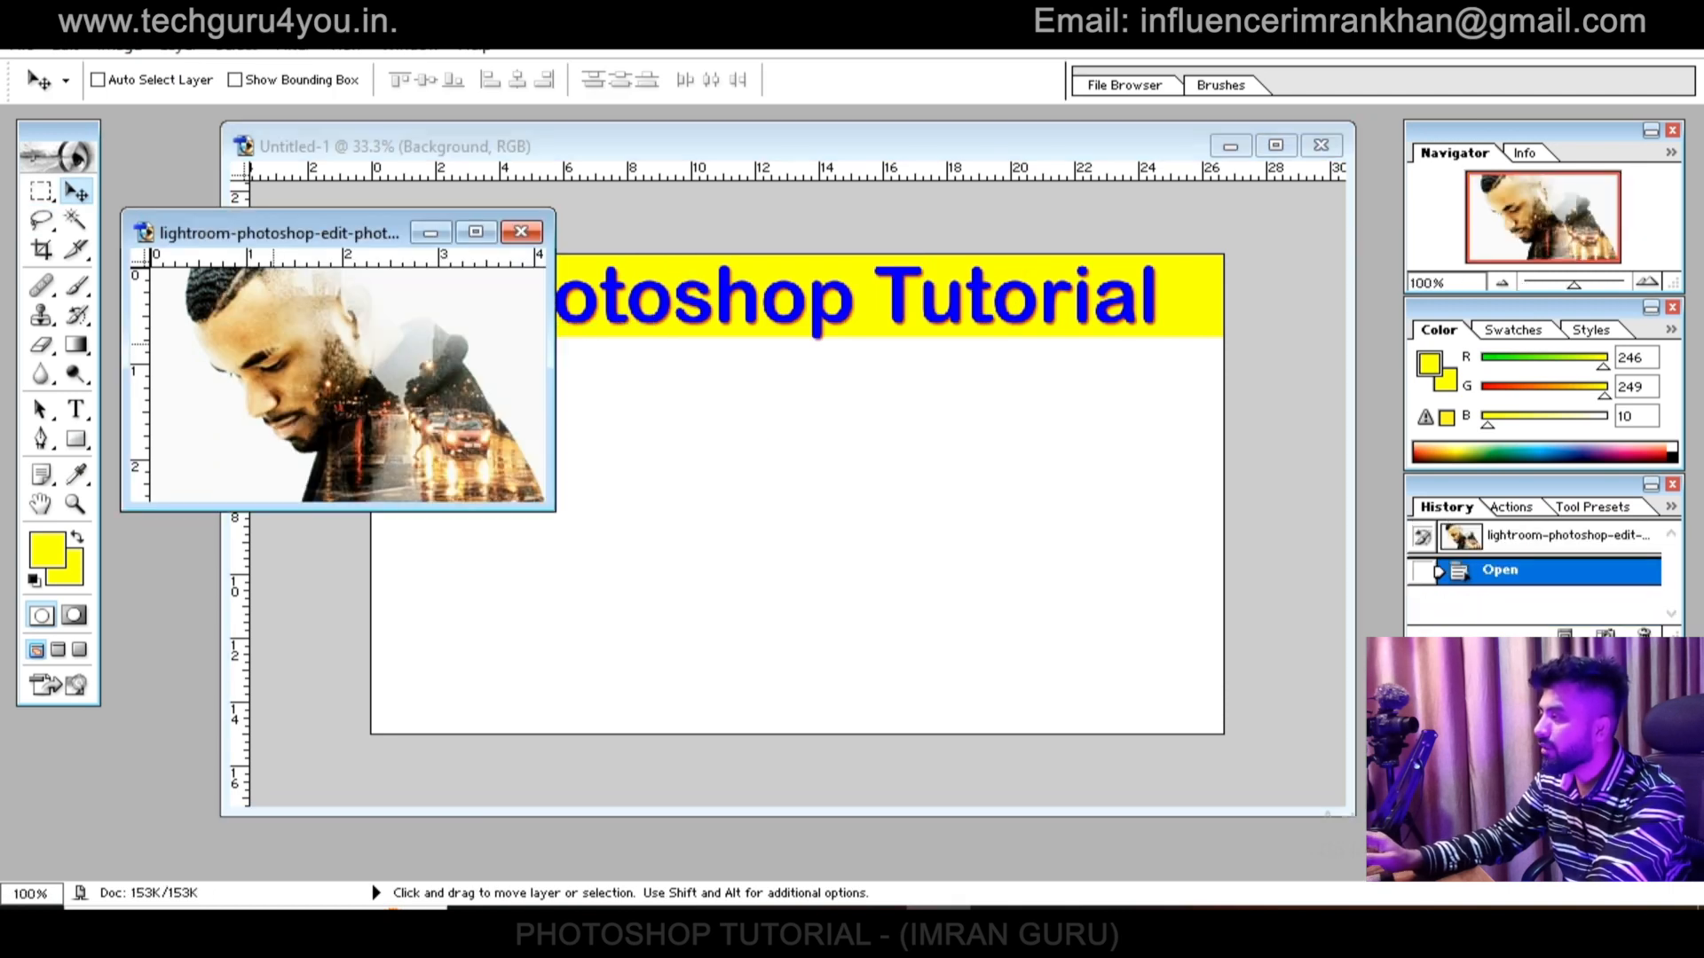
drag(346, 382, 1143, 564)
key(ctrl+t)
drag(664, 564, 595, 605)
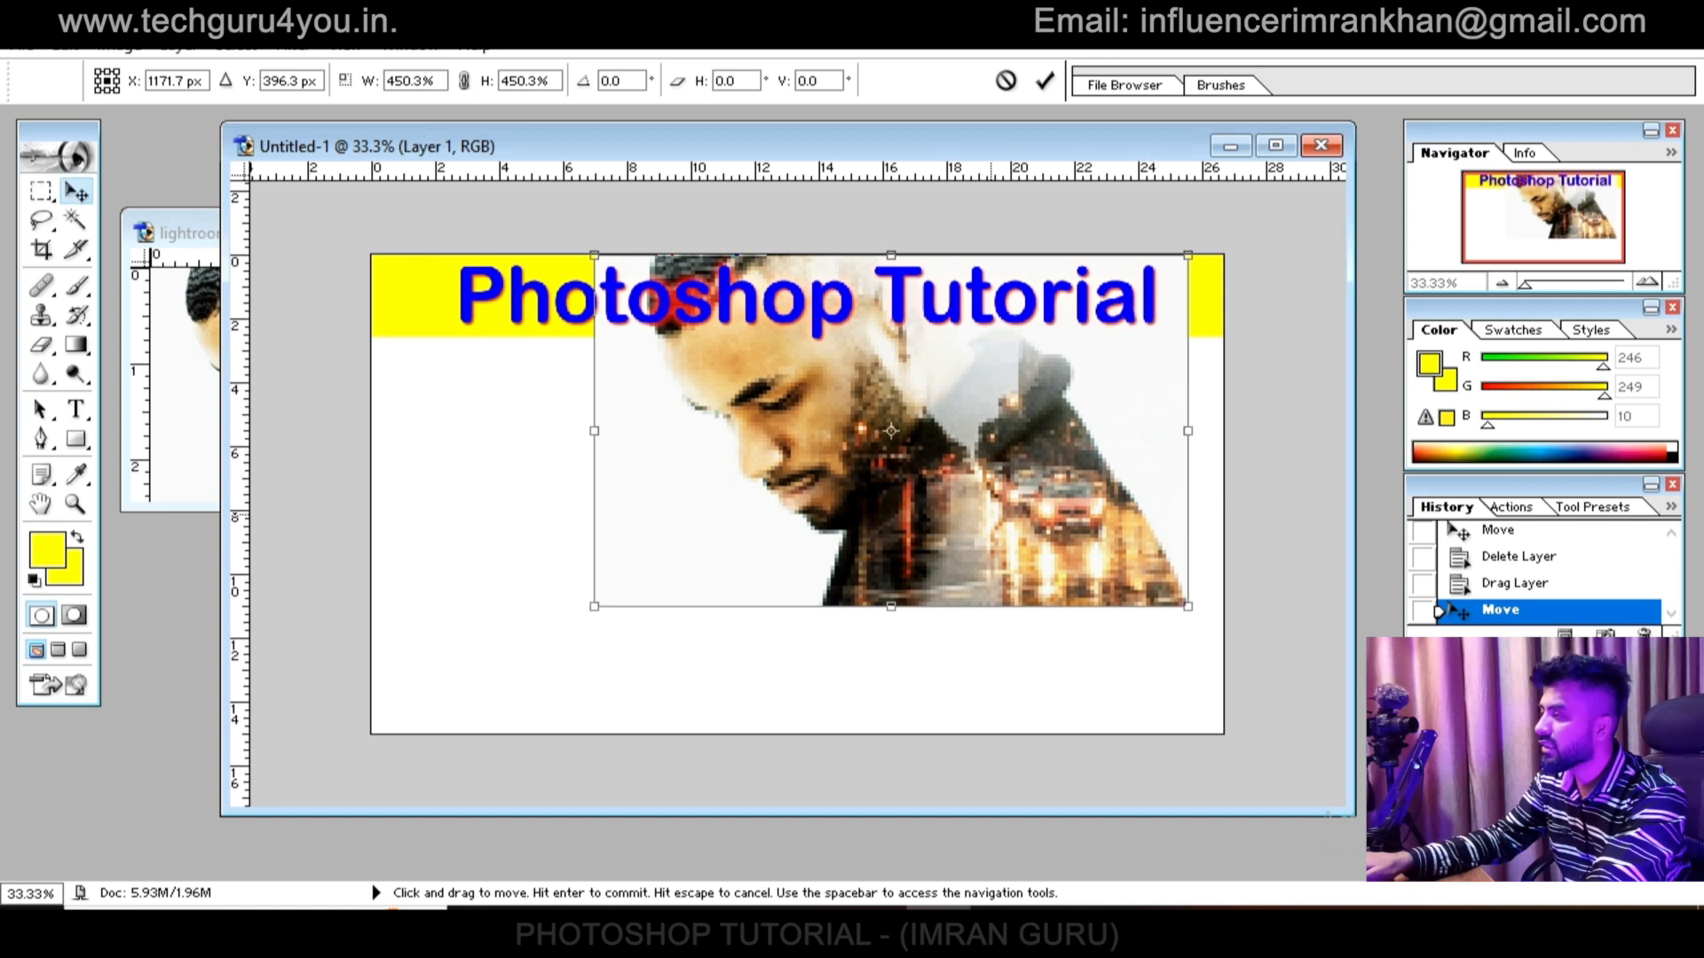
key(Return)
drag(991, 515, 1027, 515)
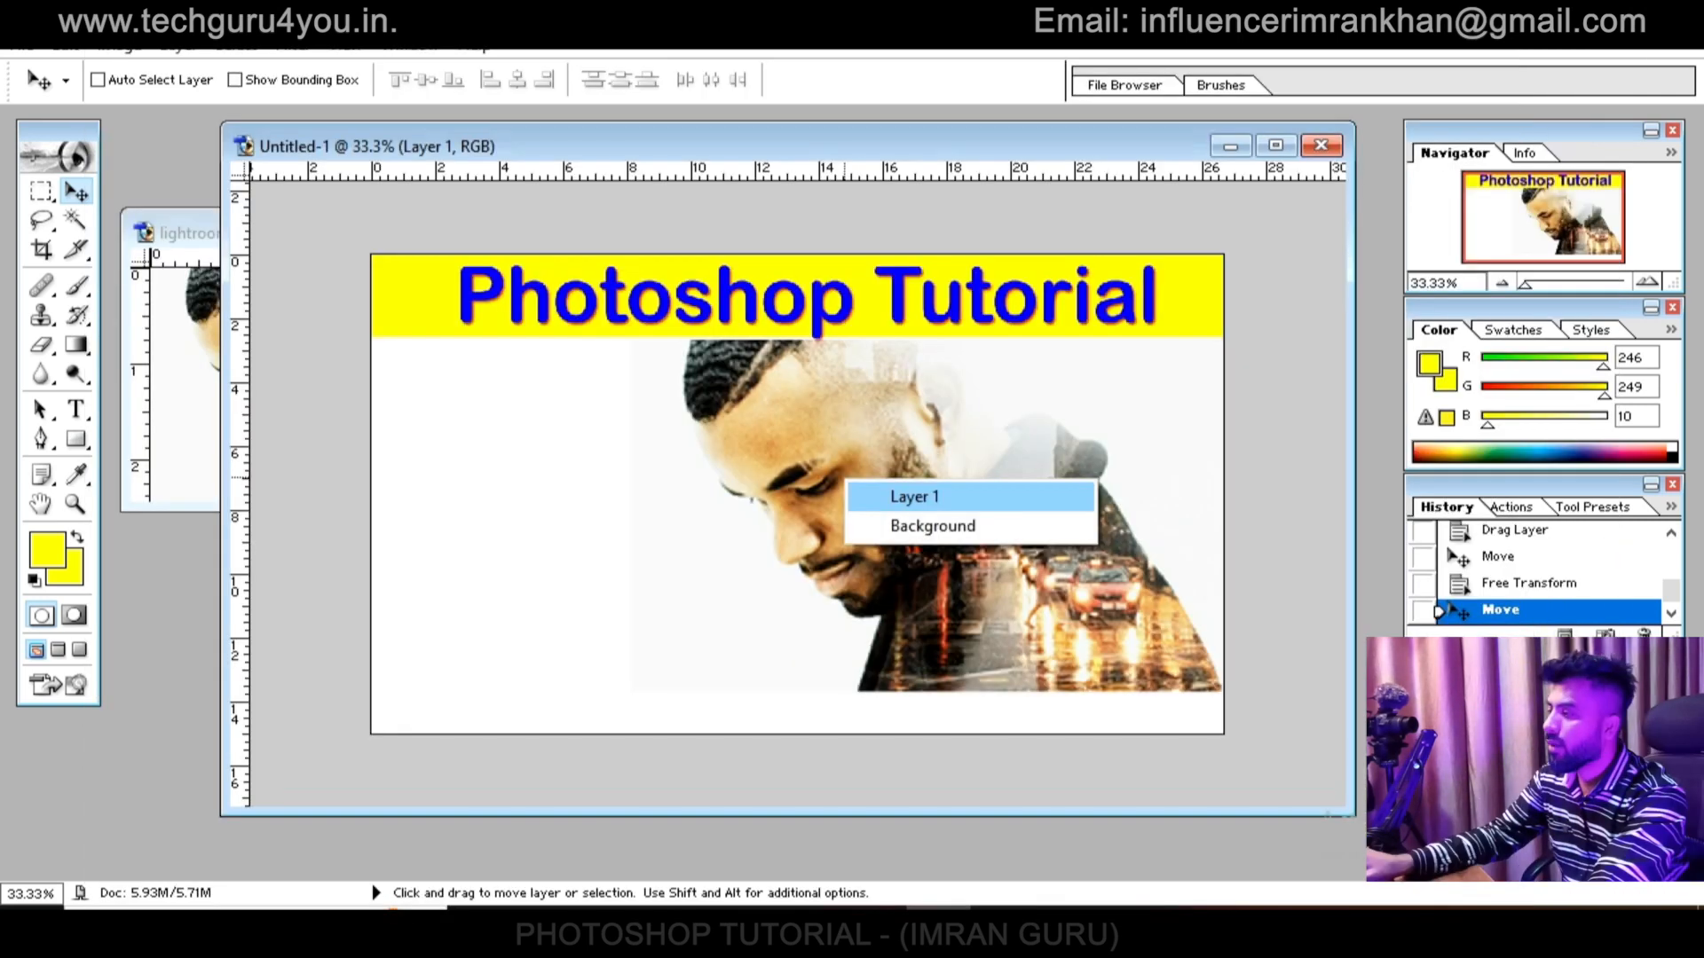
Select Layer 1 with the photo and shift it slightly right against the canvas edge
click(932, 494)
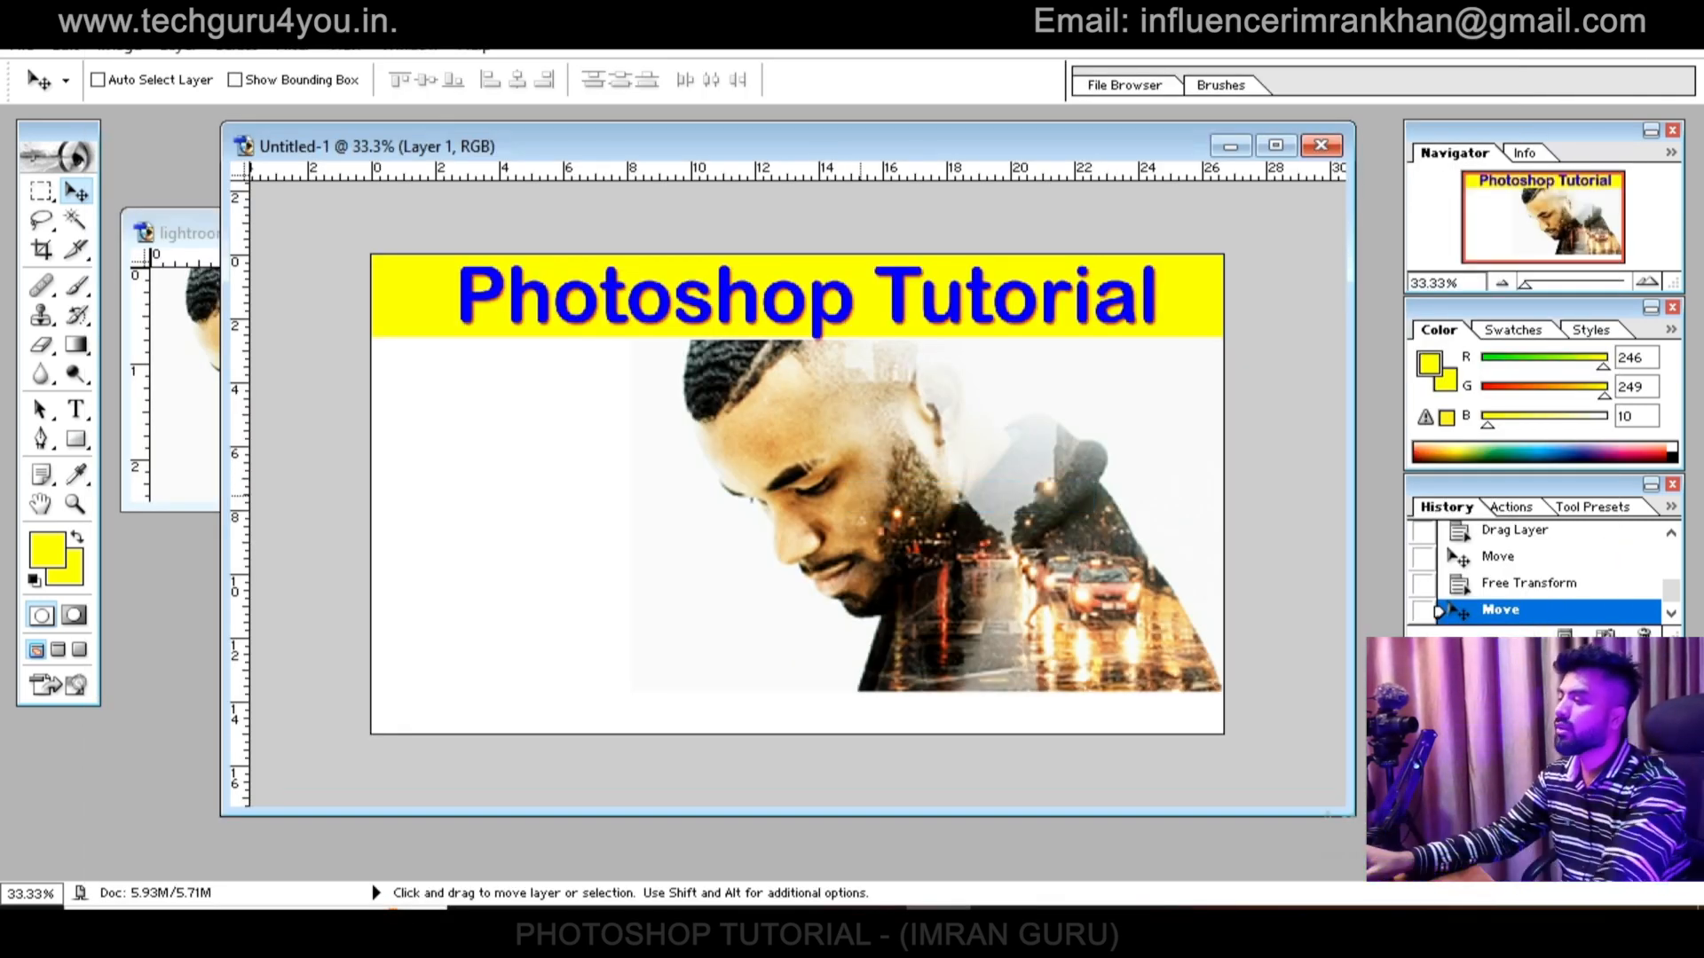
right_click(822, 460)
click(874, 475)
drag(874, 476, 892, 474)
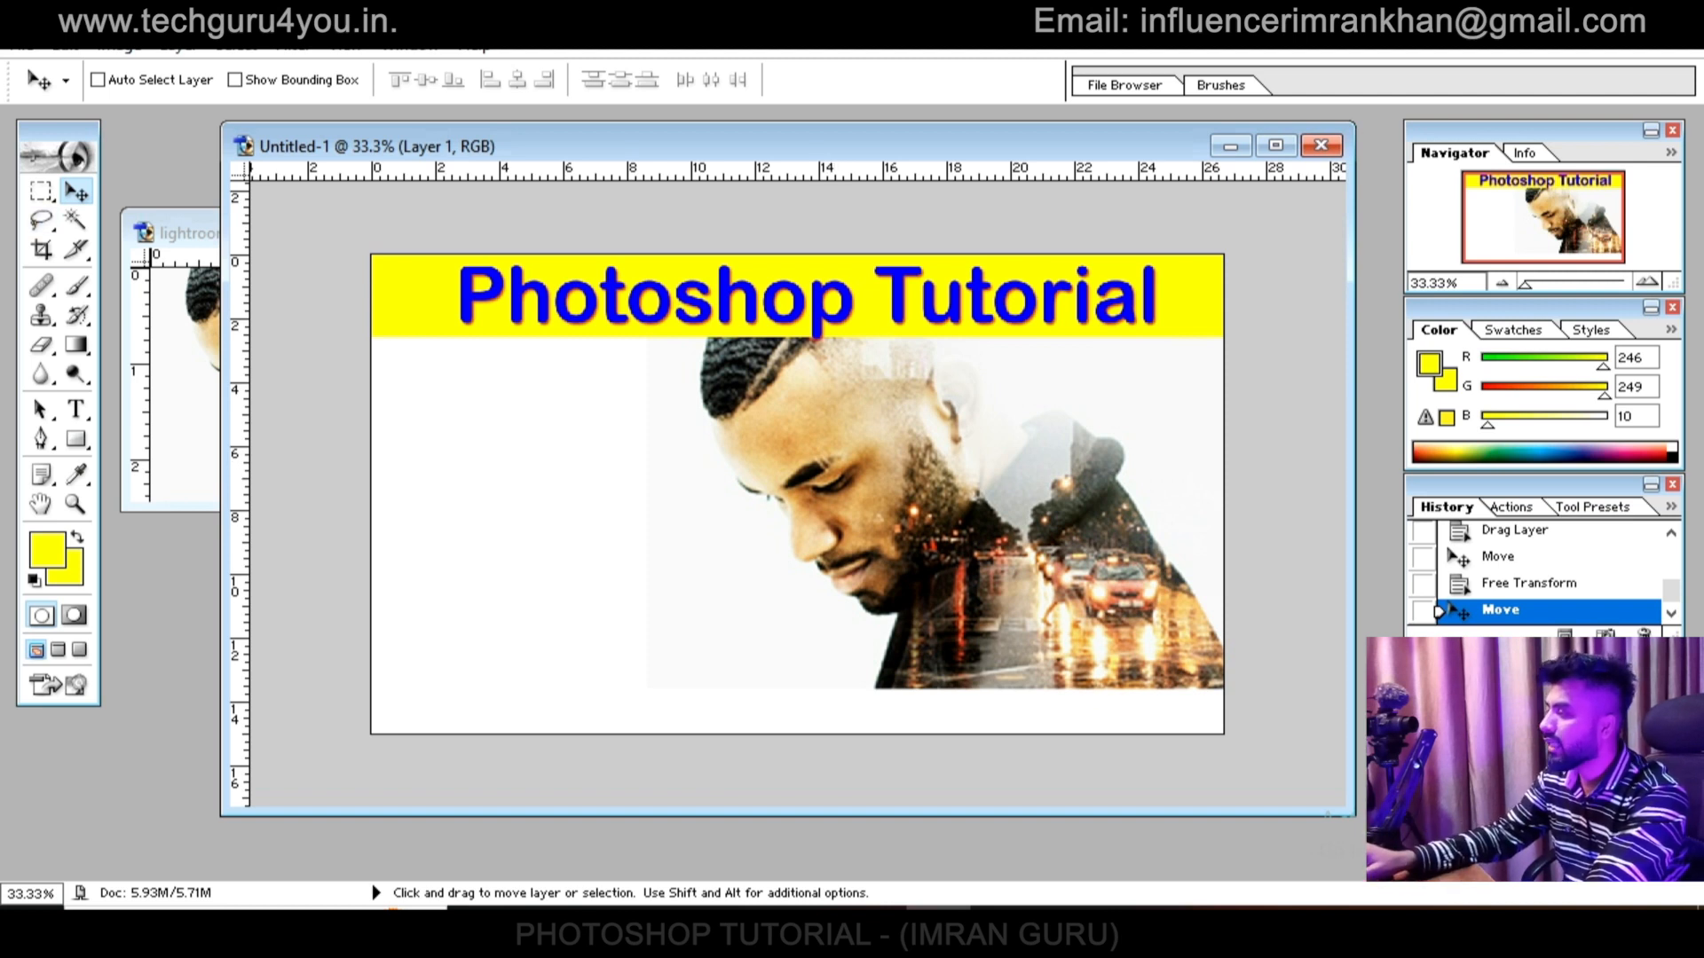
Outline the man in the original lightroom photo with the Polygonal Lasso Tool at 200% zoom, following his face, head, back and shoulders
key(ctrl+Tab)
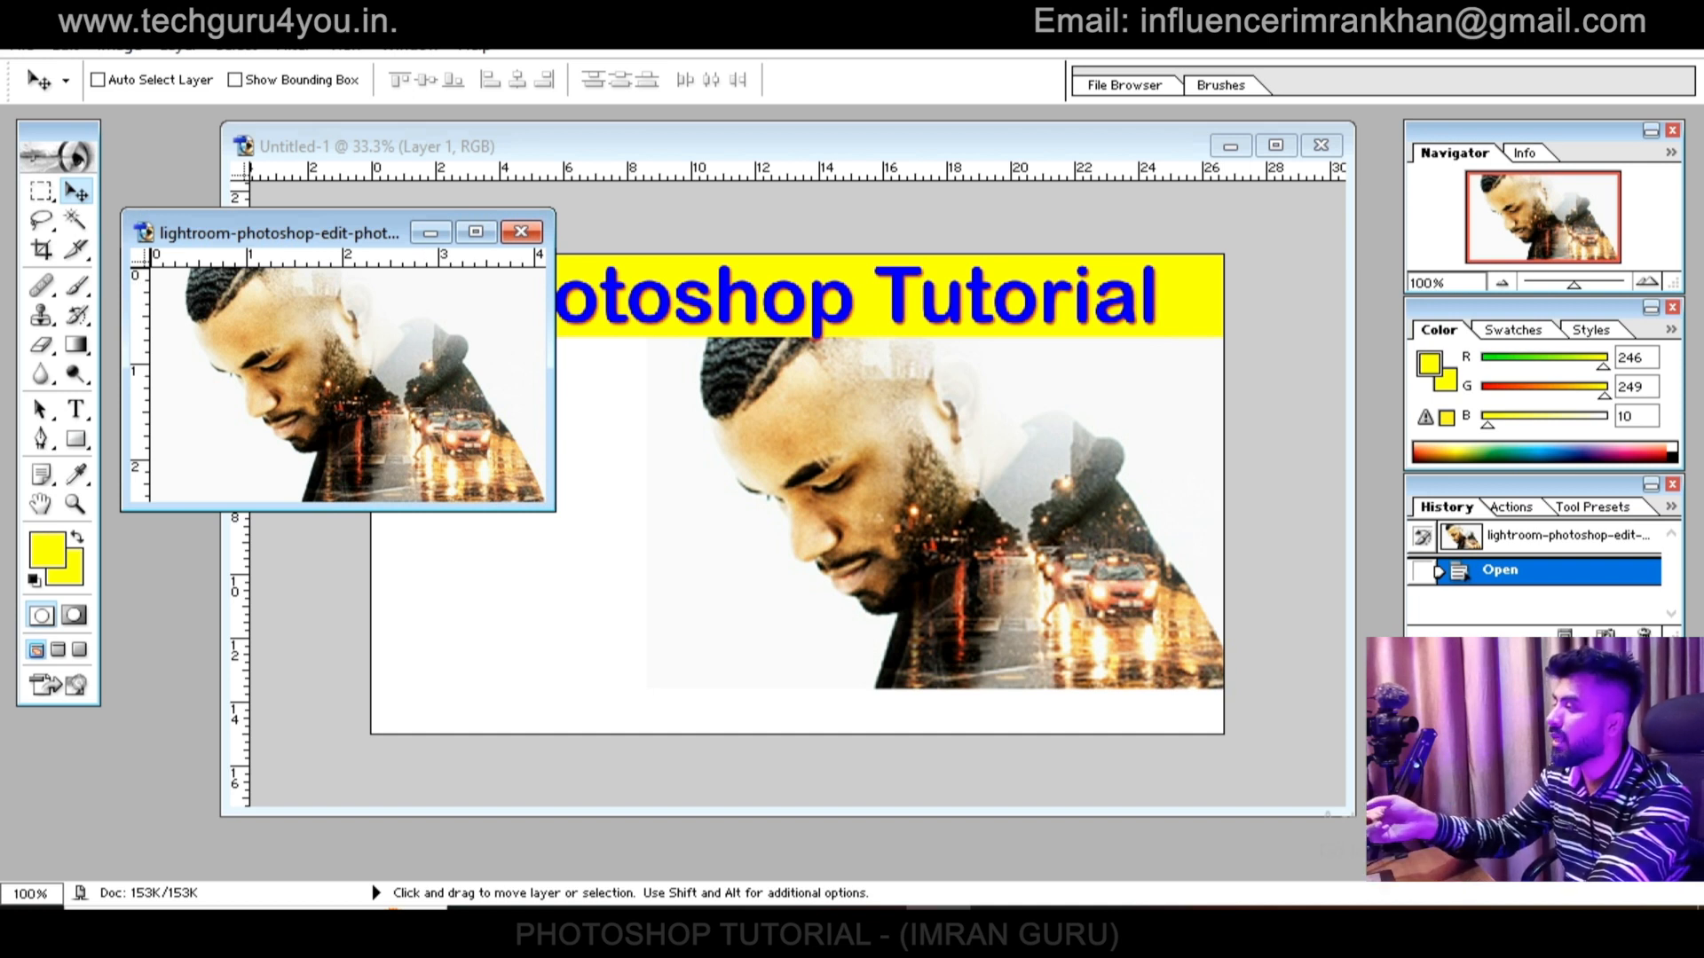
click(41, 220)
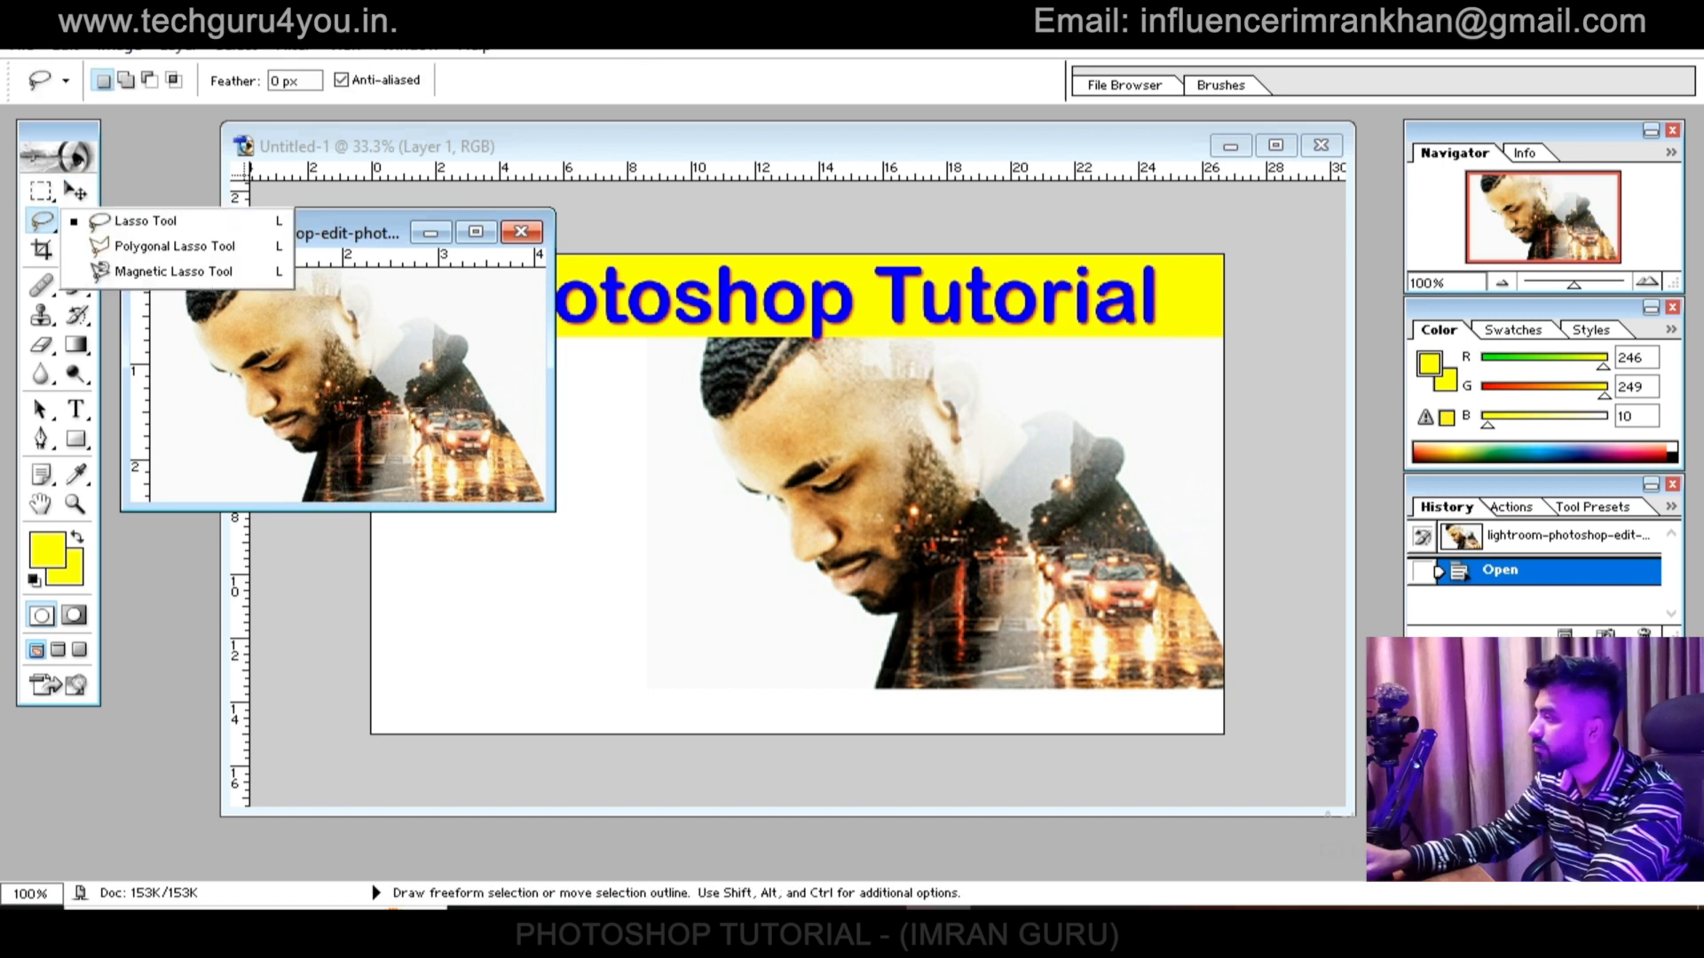
click(168, 246)
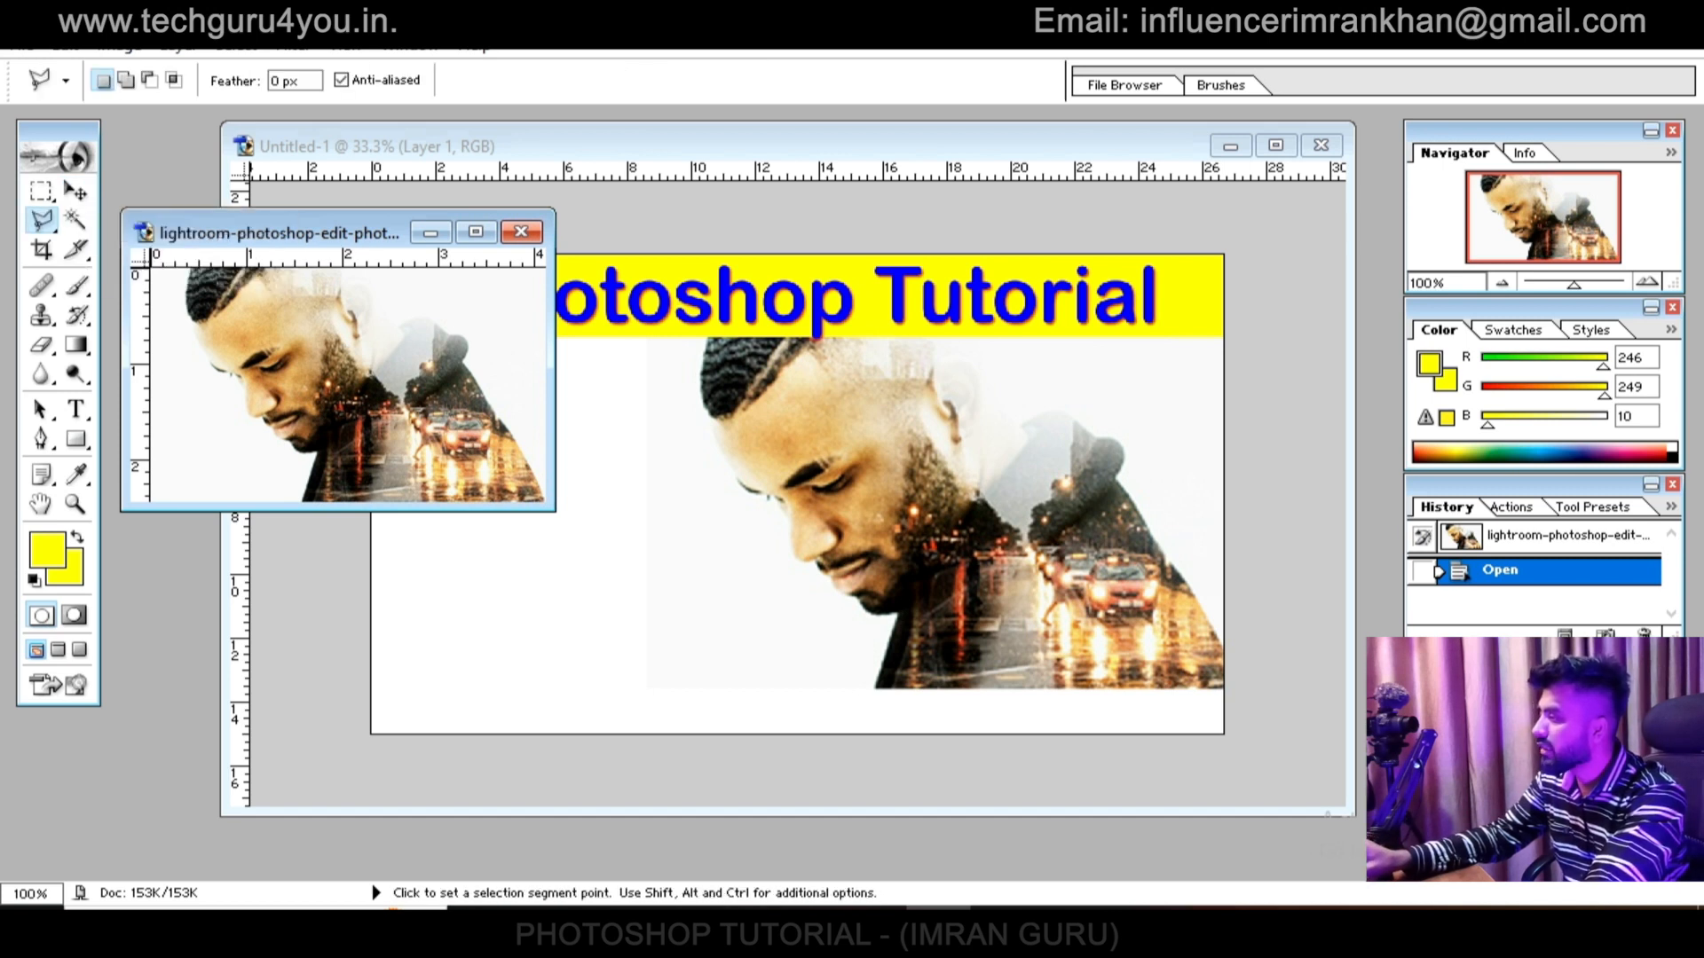
key(ctrl+equal)
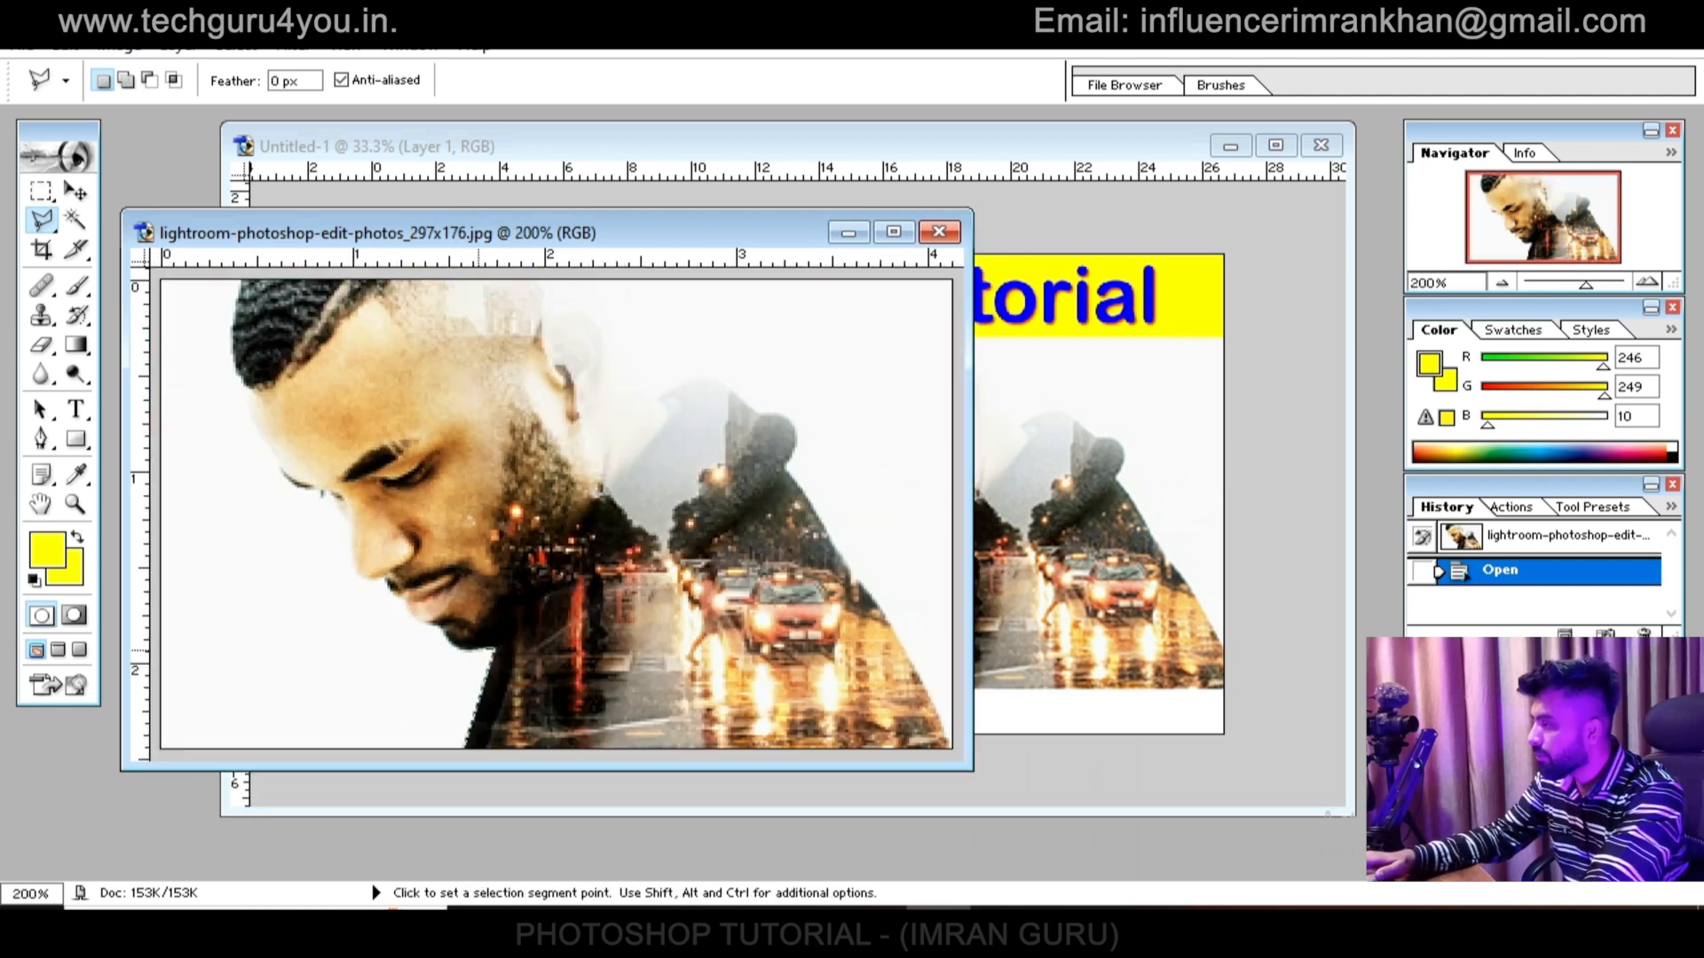
click(403, 617)
click(390, 585)
click(357, 575)
click(340, 501)
click(291, 479)
click(259, 421)
click(256, 392)
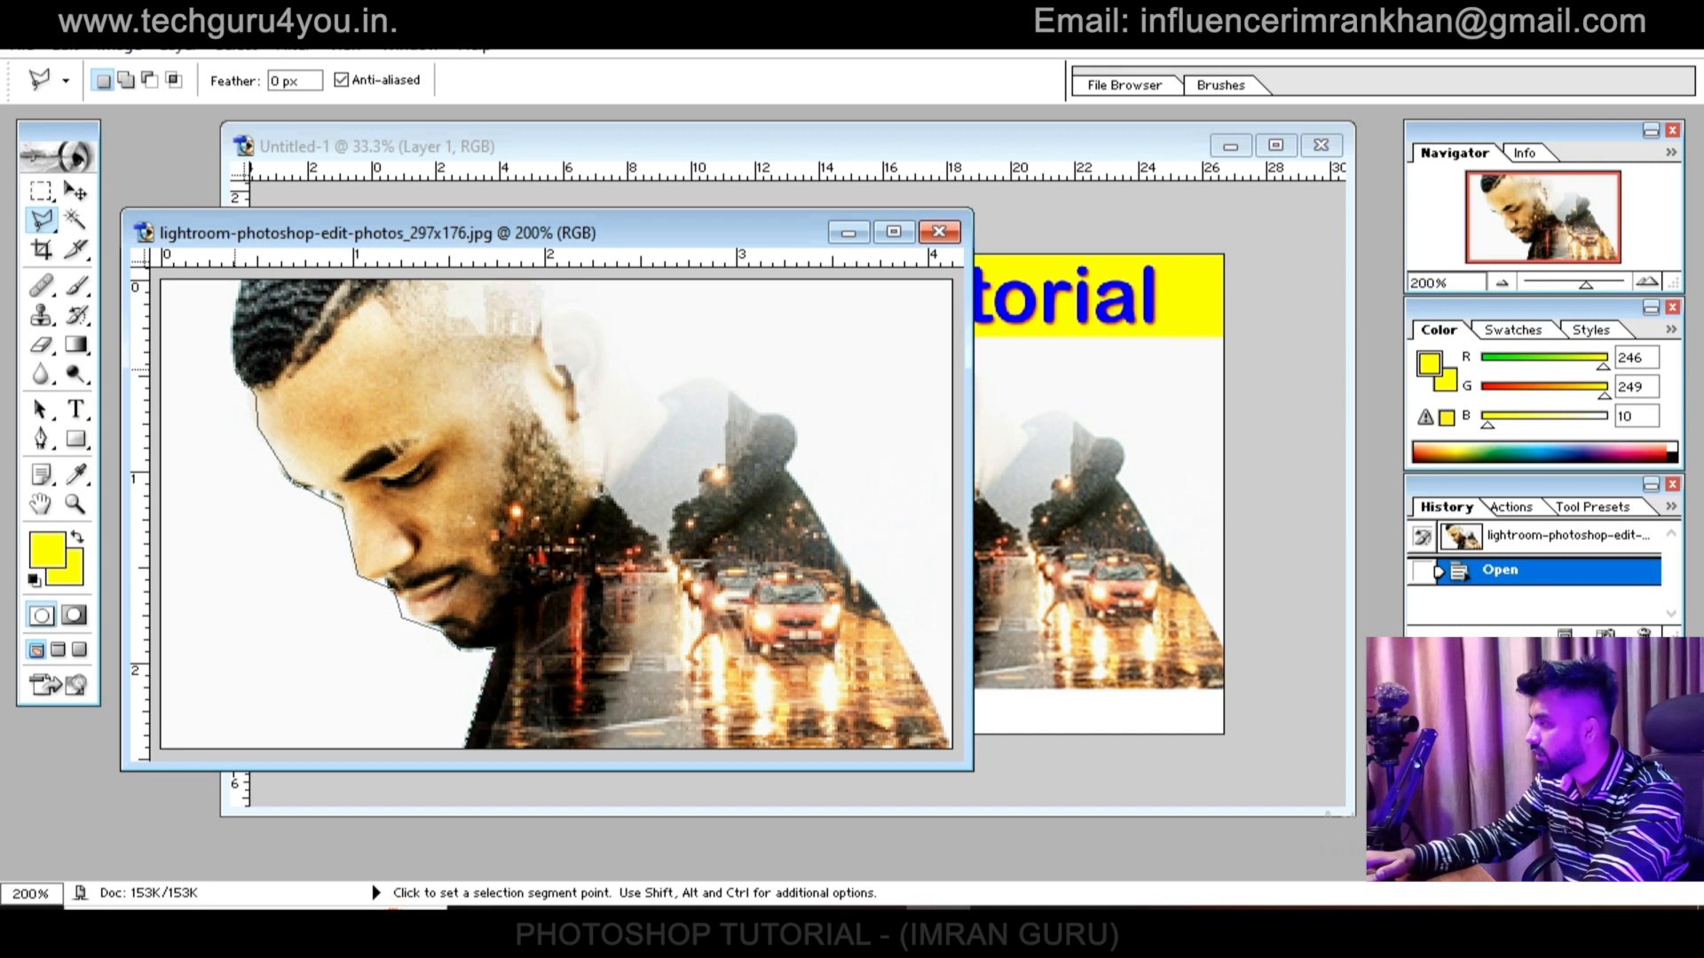
click(234, 311)
click(240, 278)
click(568, 281)
click(670, 300)
click(750, 397)
click(804, 422)
click(796, 480)
click(948, 748)
click(470, 748)
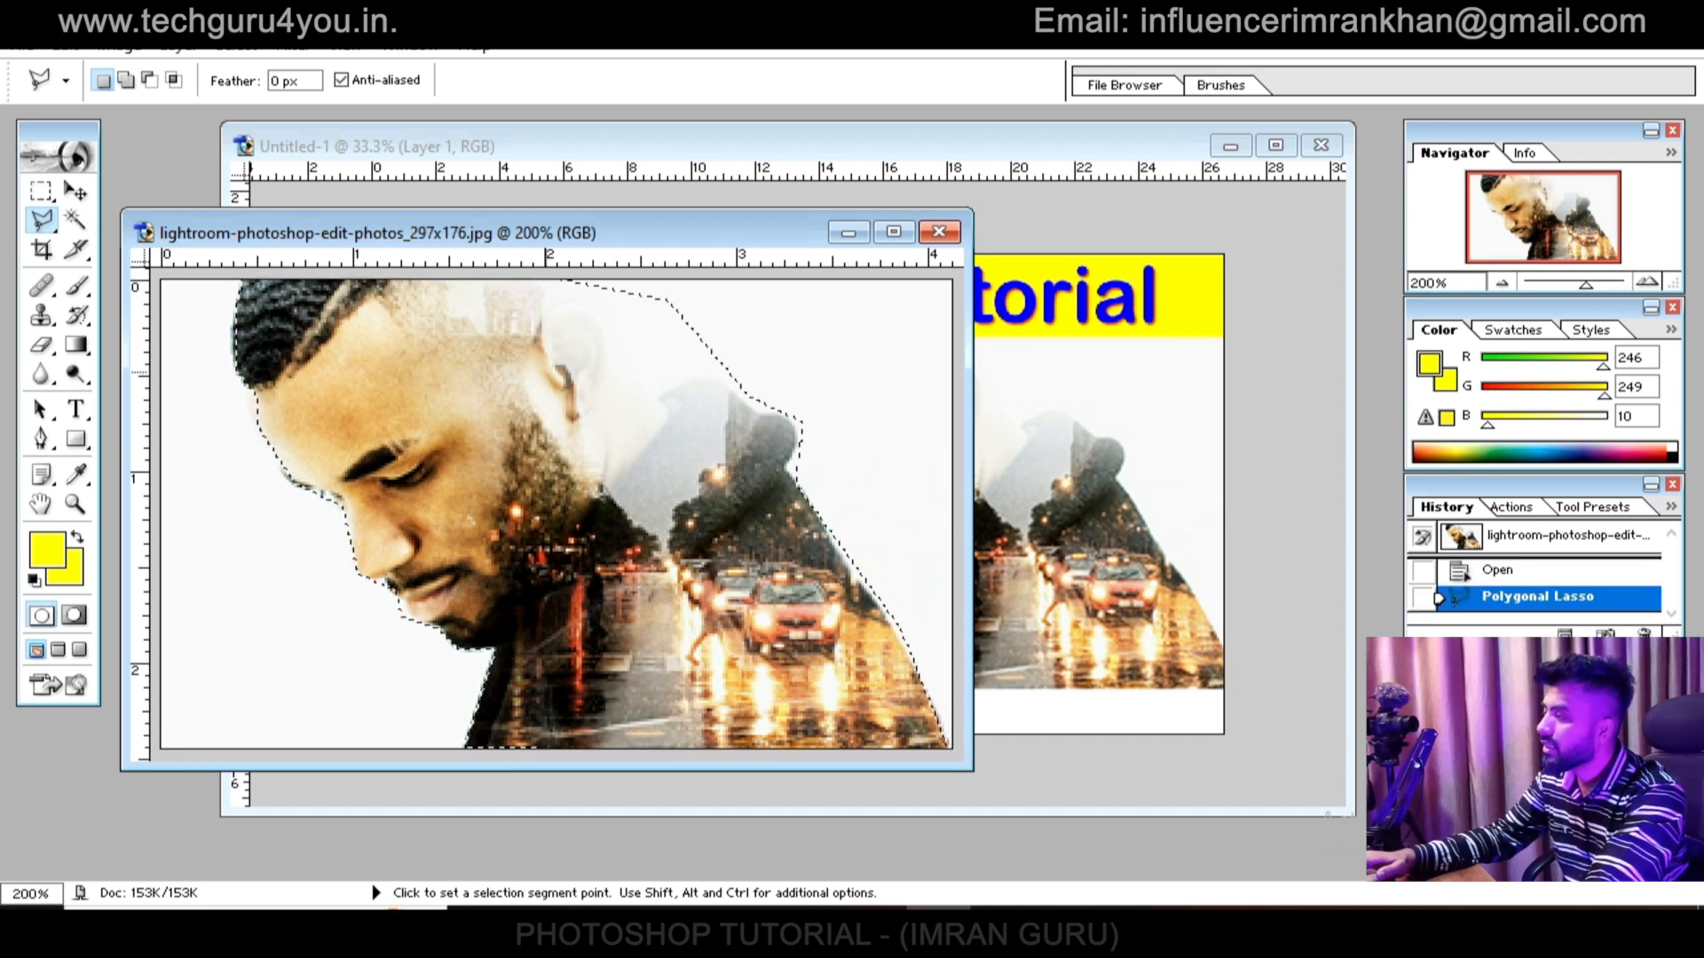
Copy the unfeathered cutout into the Untitled-1 design, enlarge it and place it on the left half below the title
key(v)
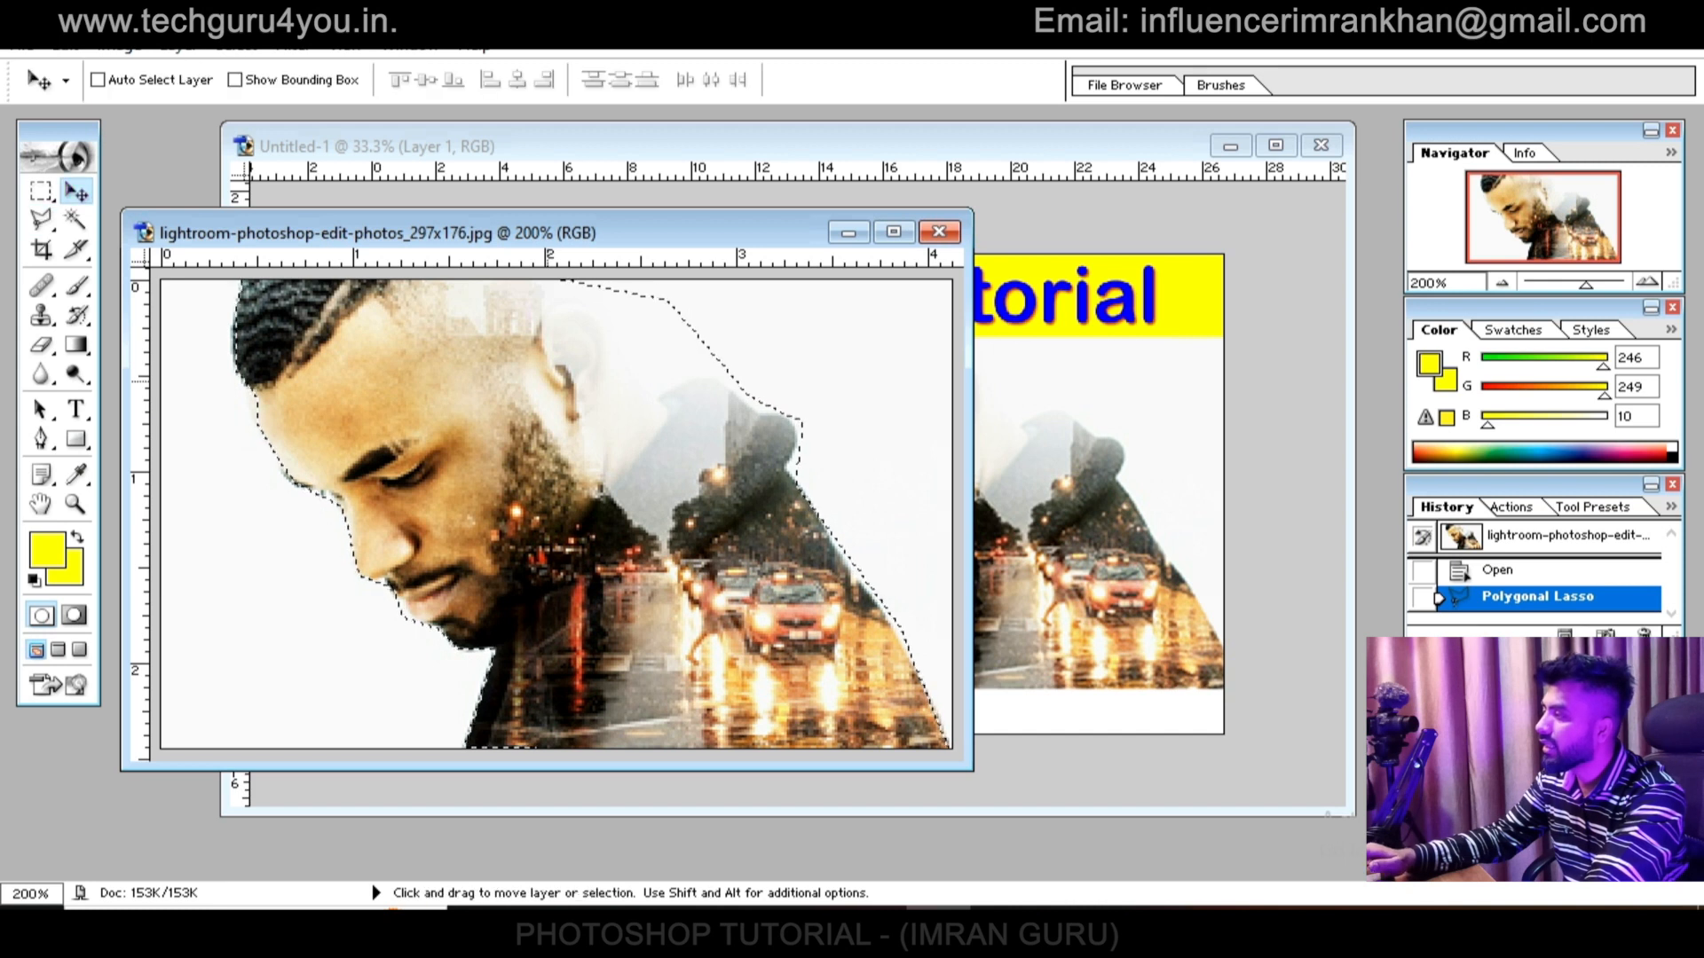
drag(399, 443, 1145, 435)
drag(1144, 434, 482, 439)
key(ctrl+t)
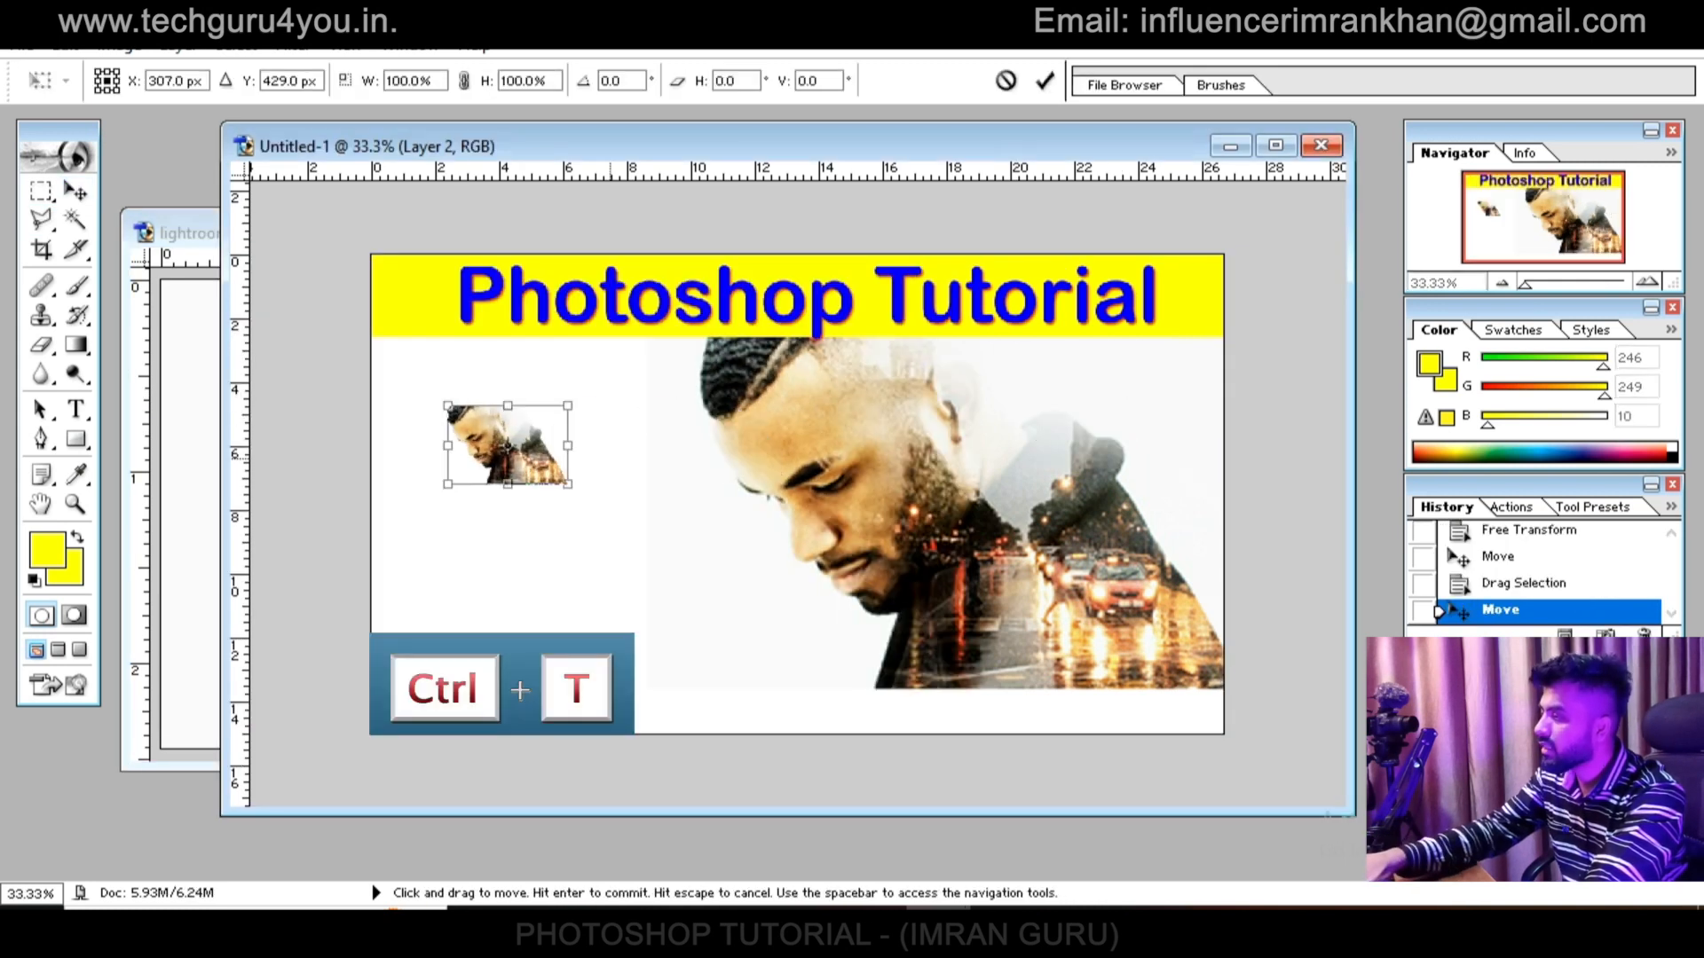
drag(570, 488, 1034, 742)
key(Return)
drag(639, 550, 604, 530)
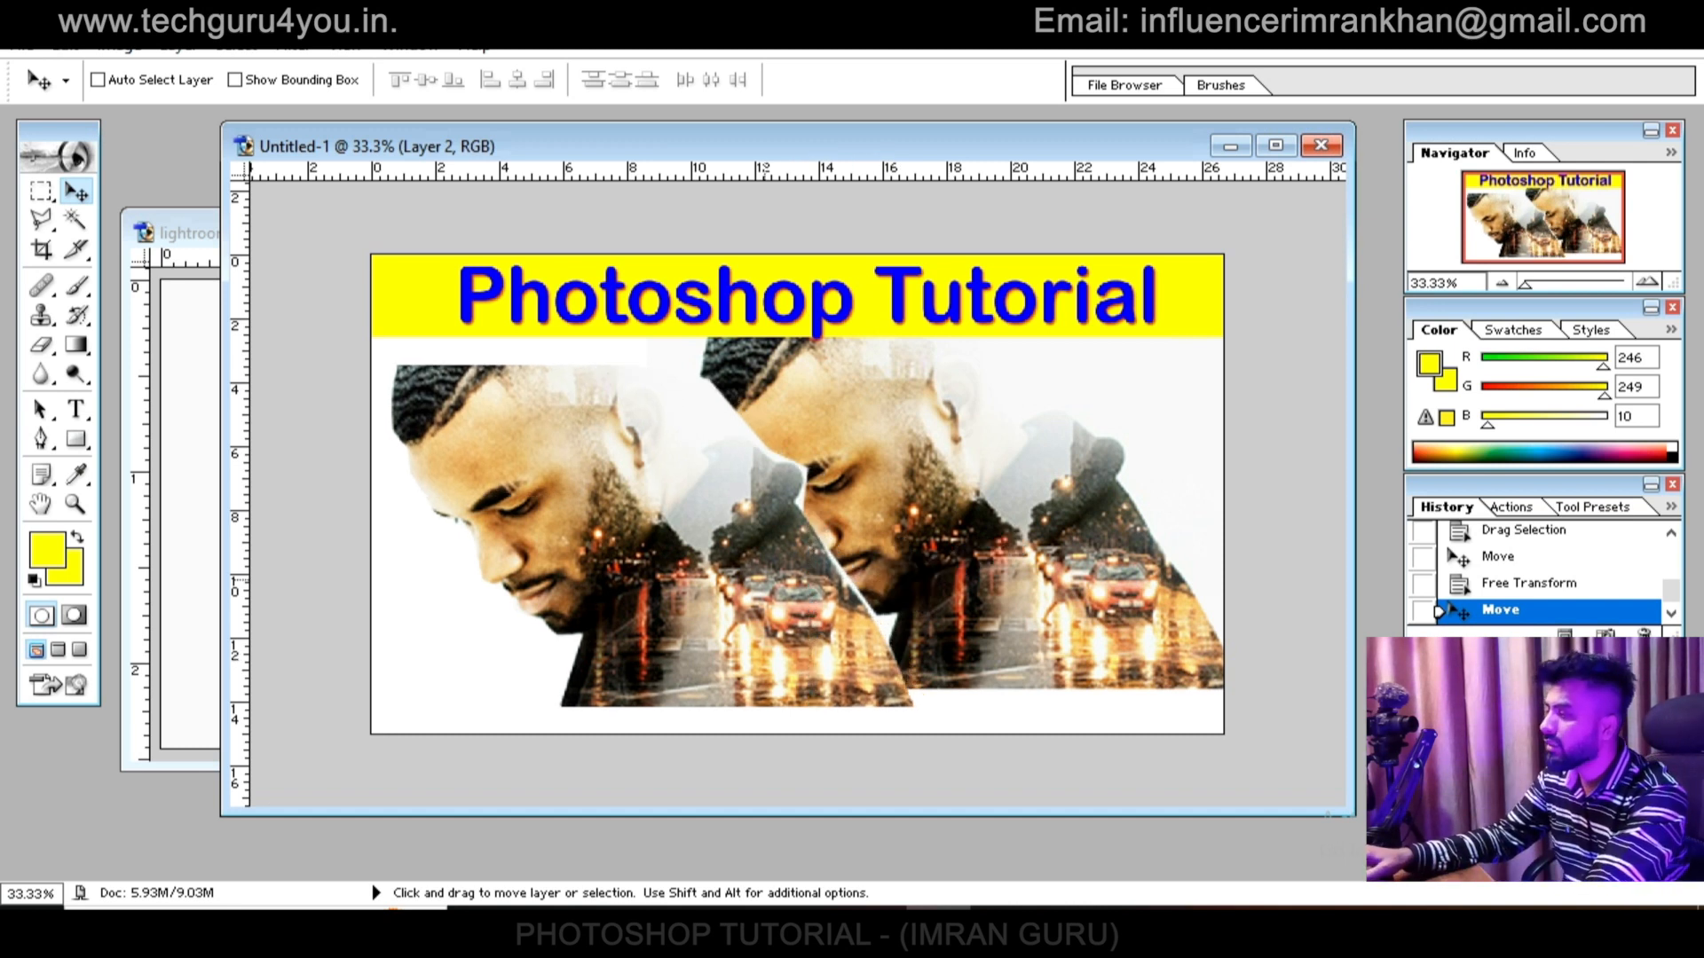
Undo the placement, scaling and moves of the cutout in the design and return to the photo with its lasso selection
key(ctrl+alt+z)
key(ctrl+alt+z)
key(ctrl+alt+z)
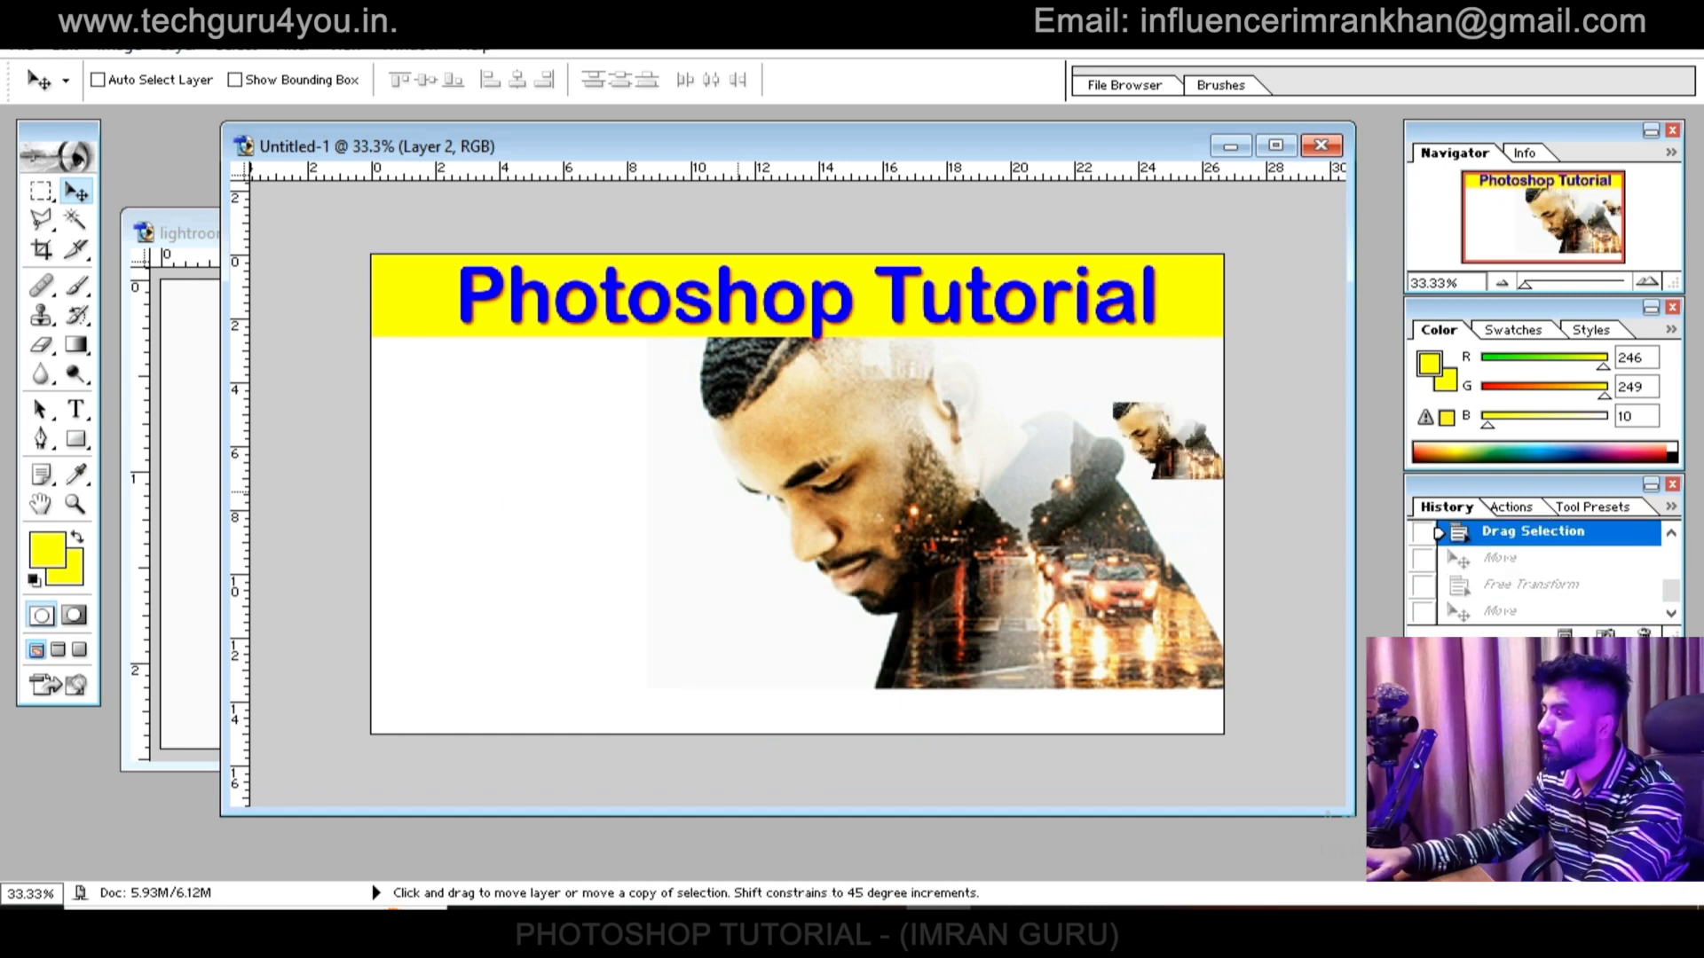
key(ctrl+alt+z)
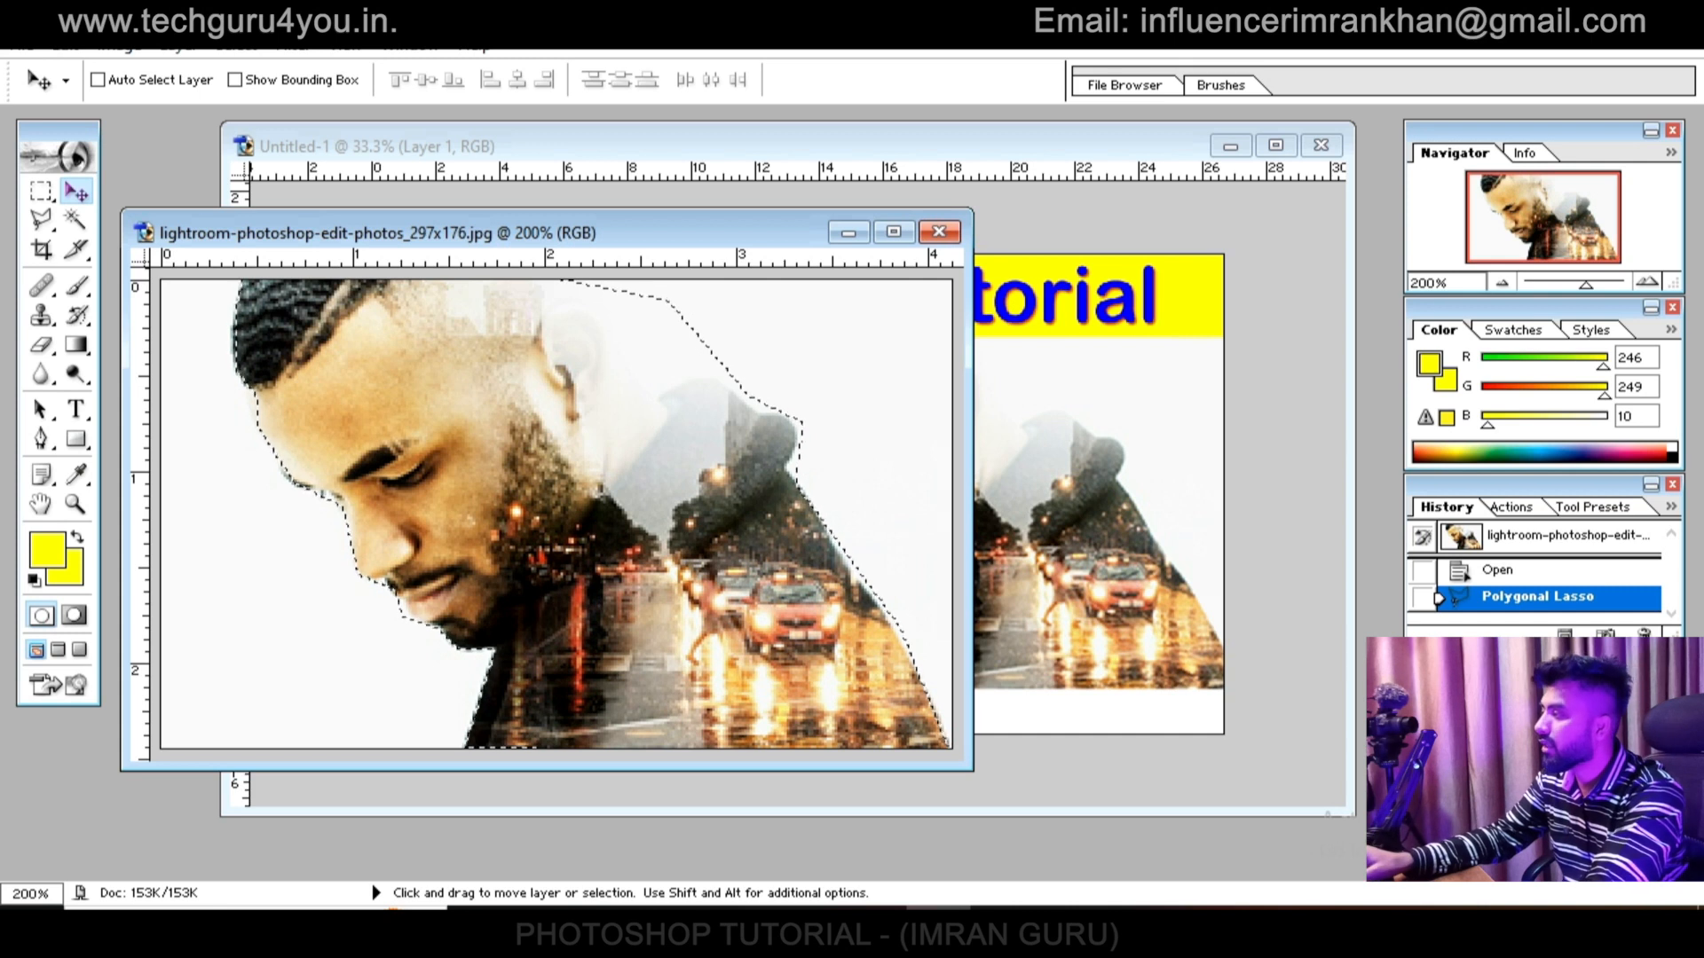
Feather the lasso selection around the man by 5 pixels
key(m)
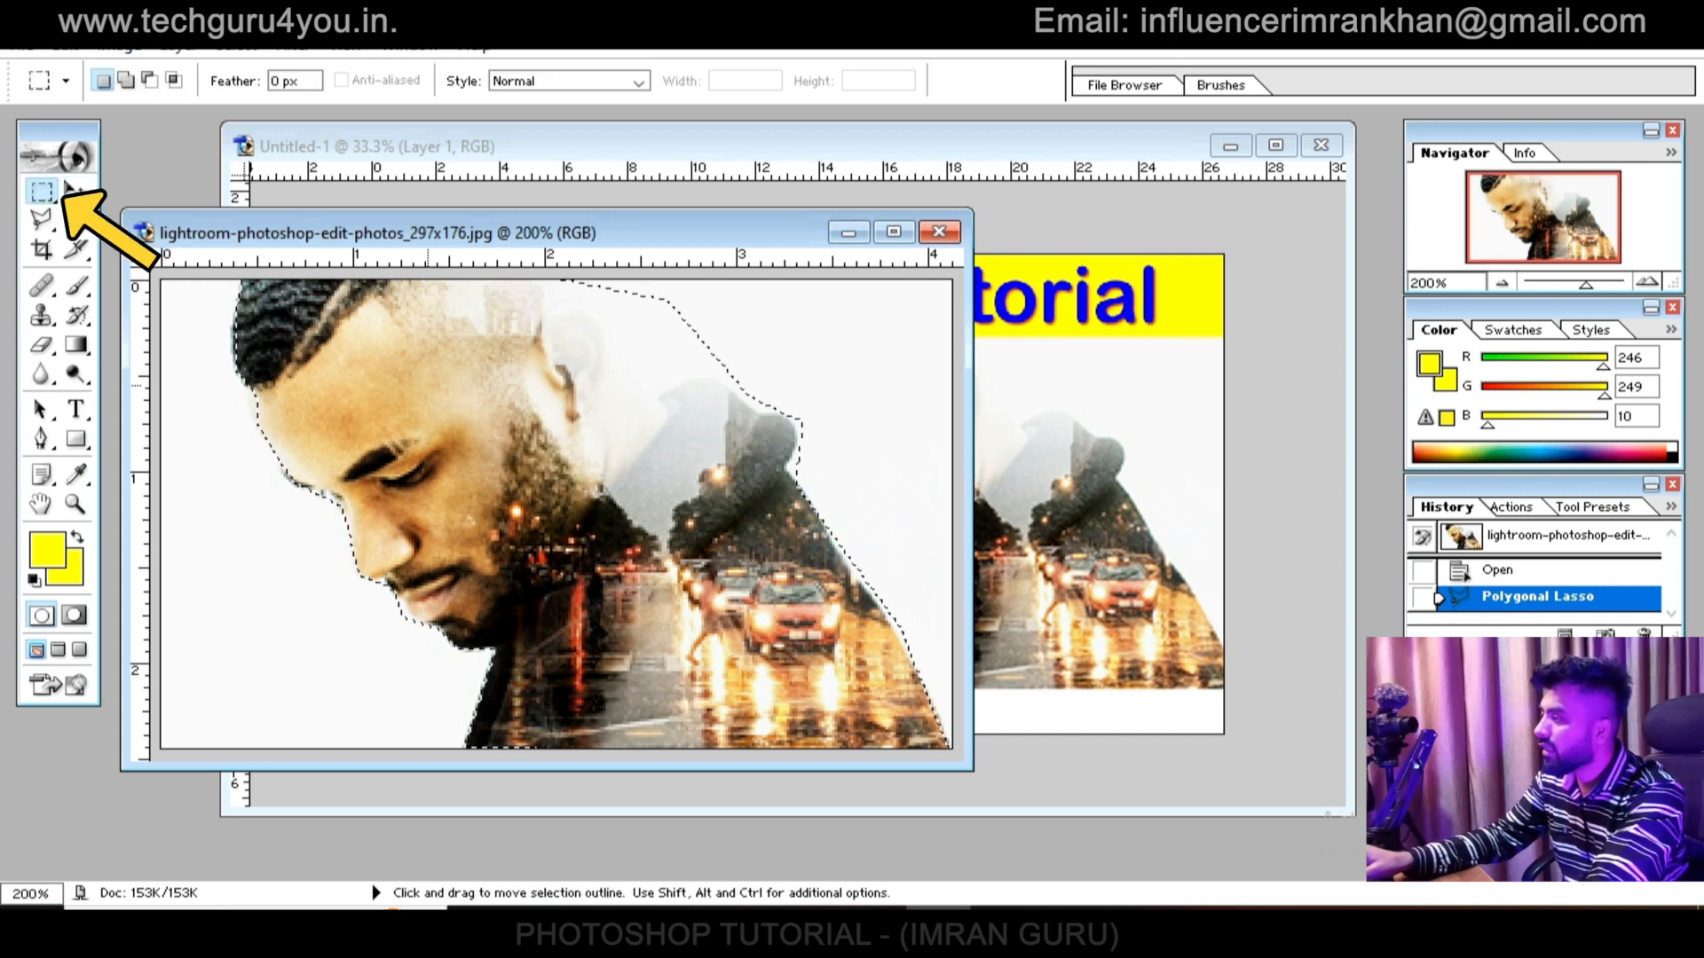
right_click(428, 367)
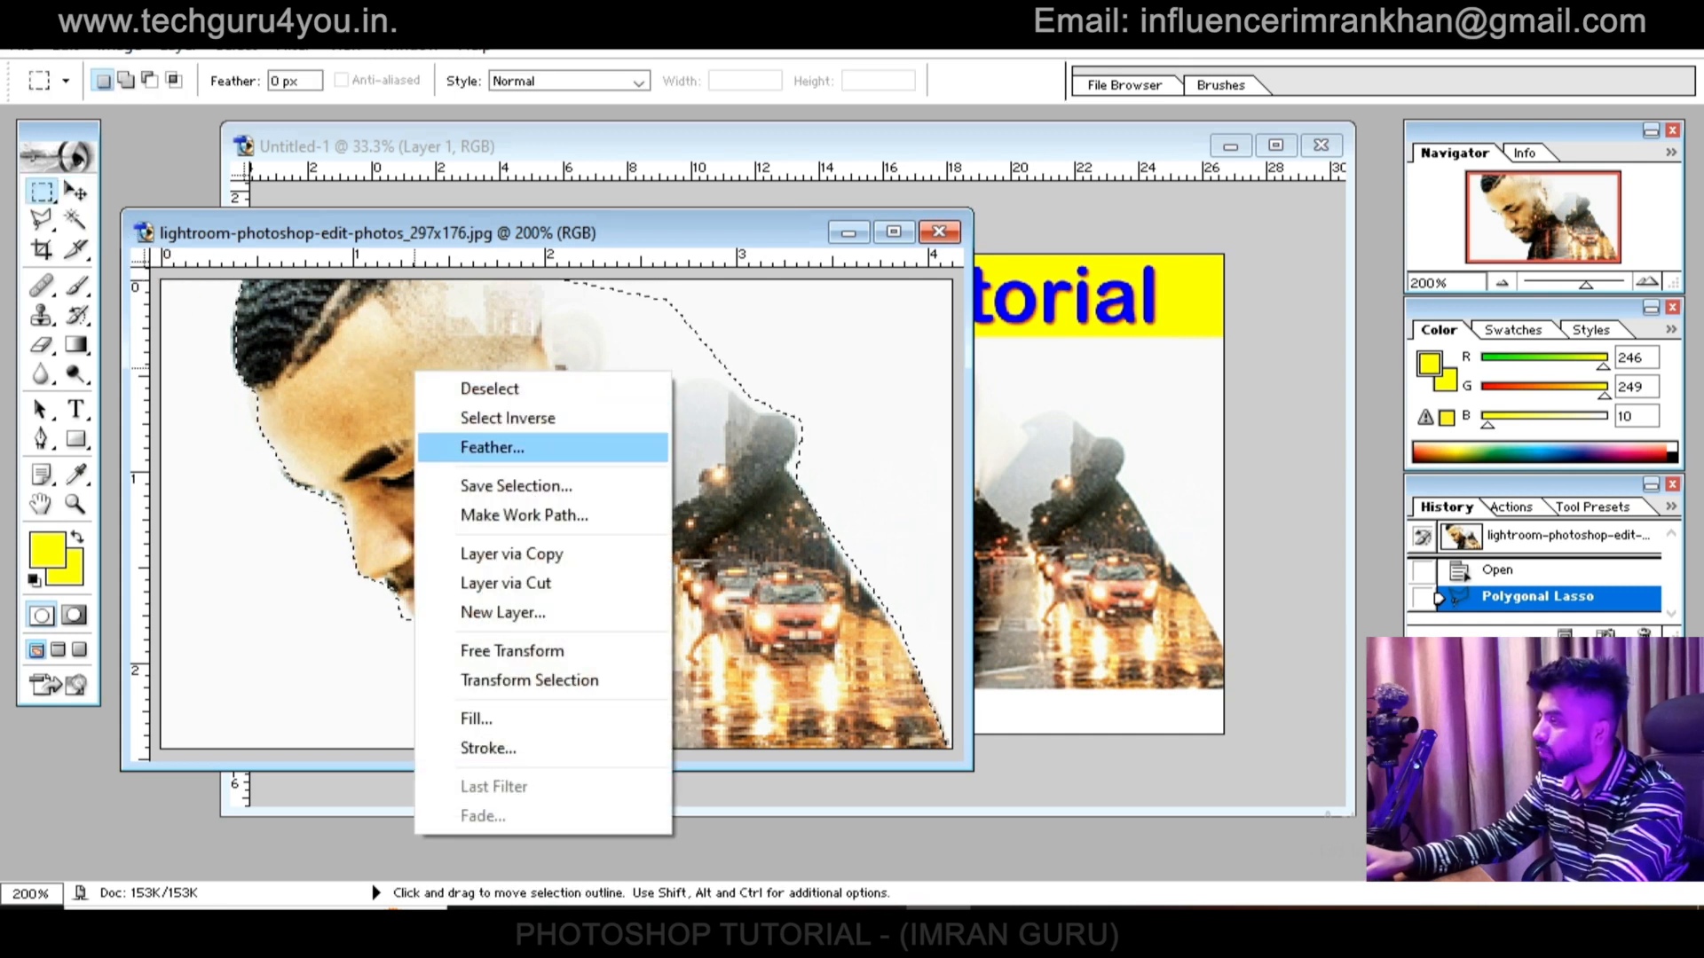
click(497, 447)
text(5)
key(Return)
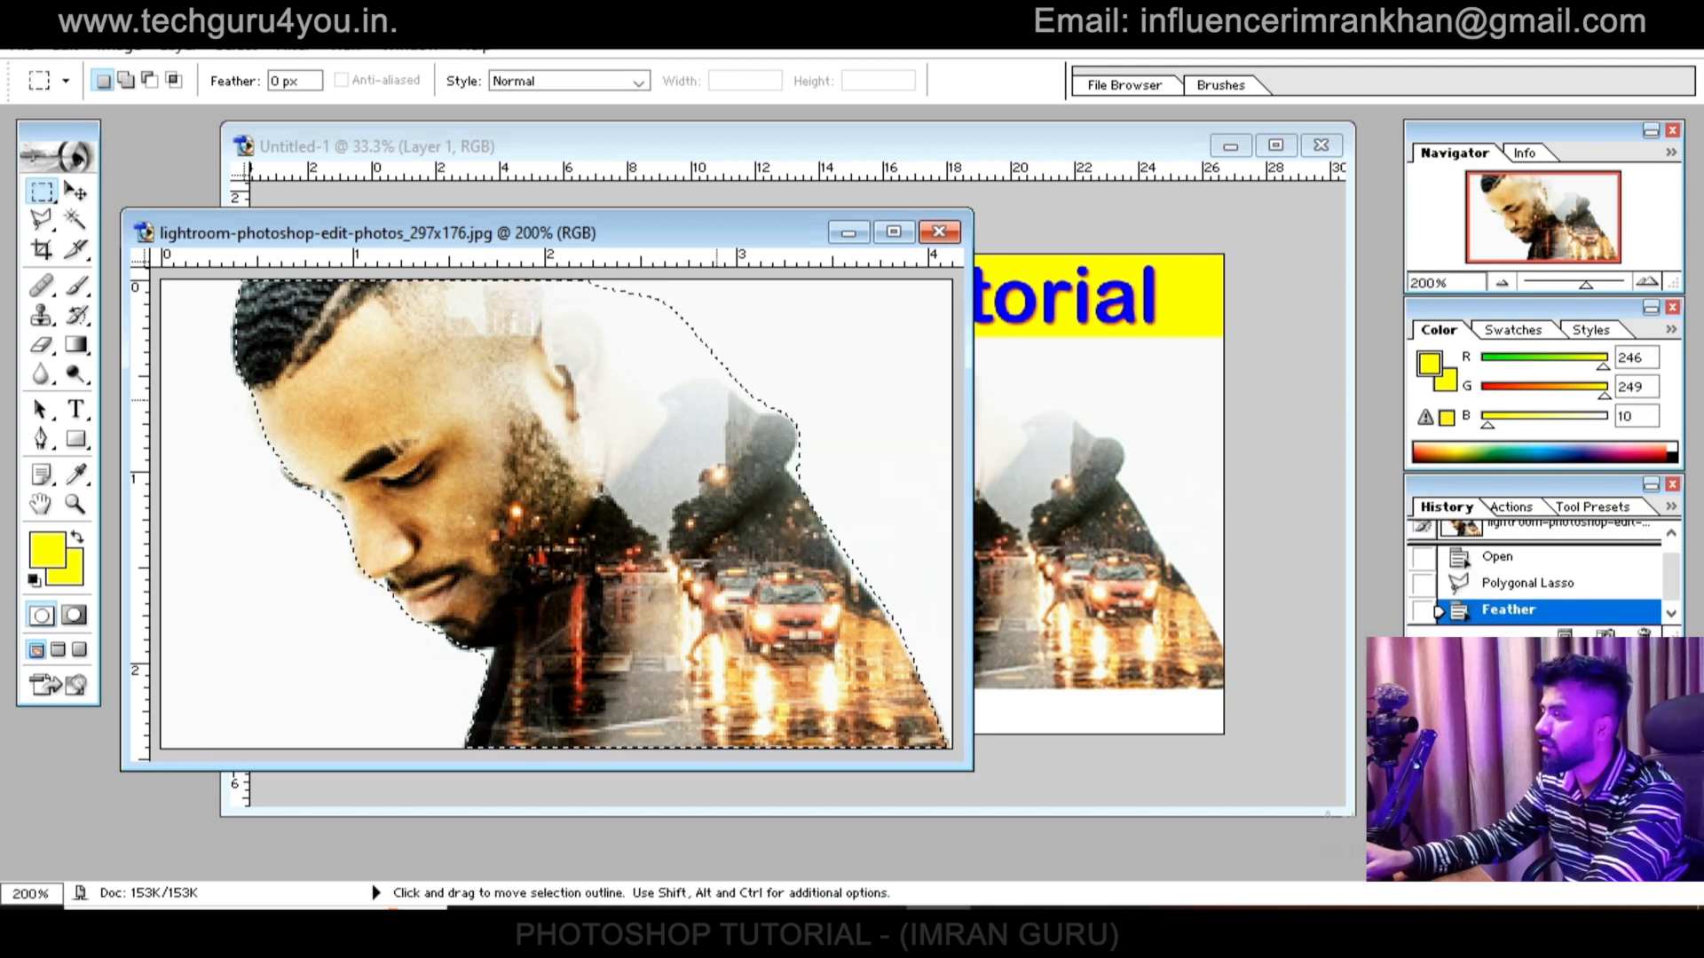
Copy the feathered cutout into the Untitled-1 design, enlarge it and place it partly off the canvas's left edge below the title
key(v)
drag(533, 497, 1065, 497)
drag(612, 476, 979, 735)
key(ctrl+t)
key(Return)
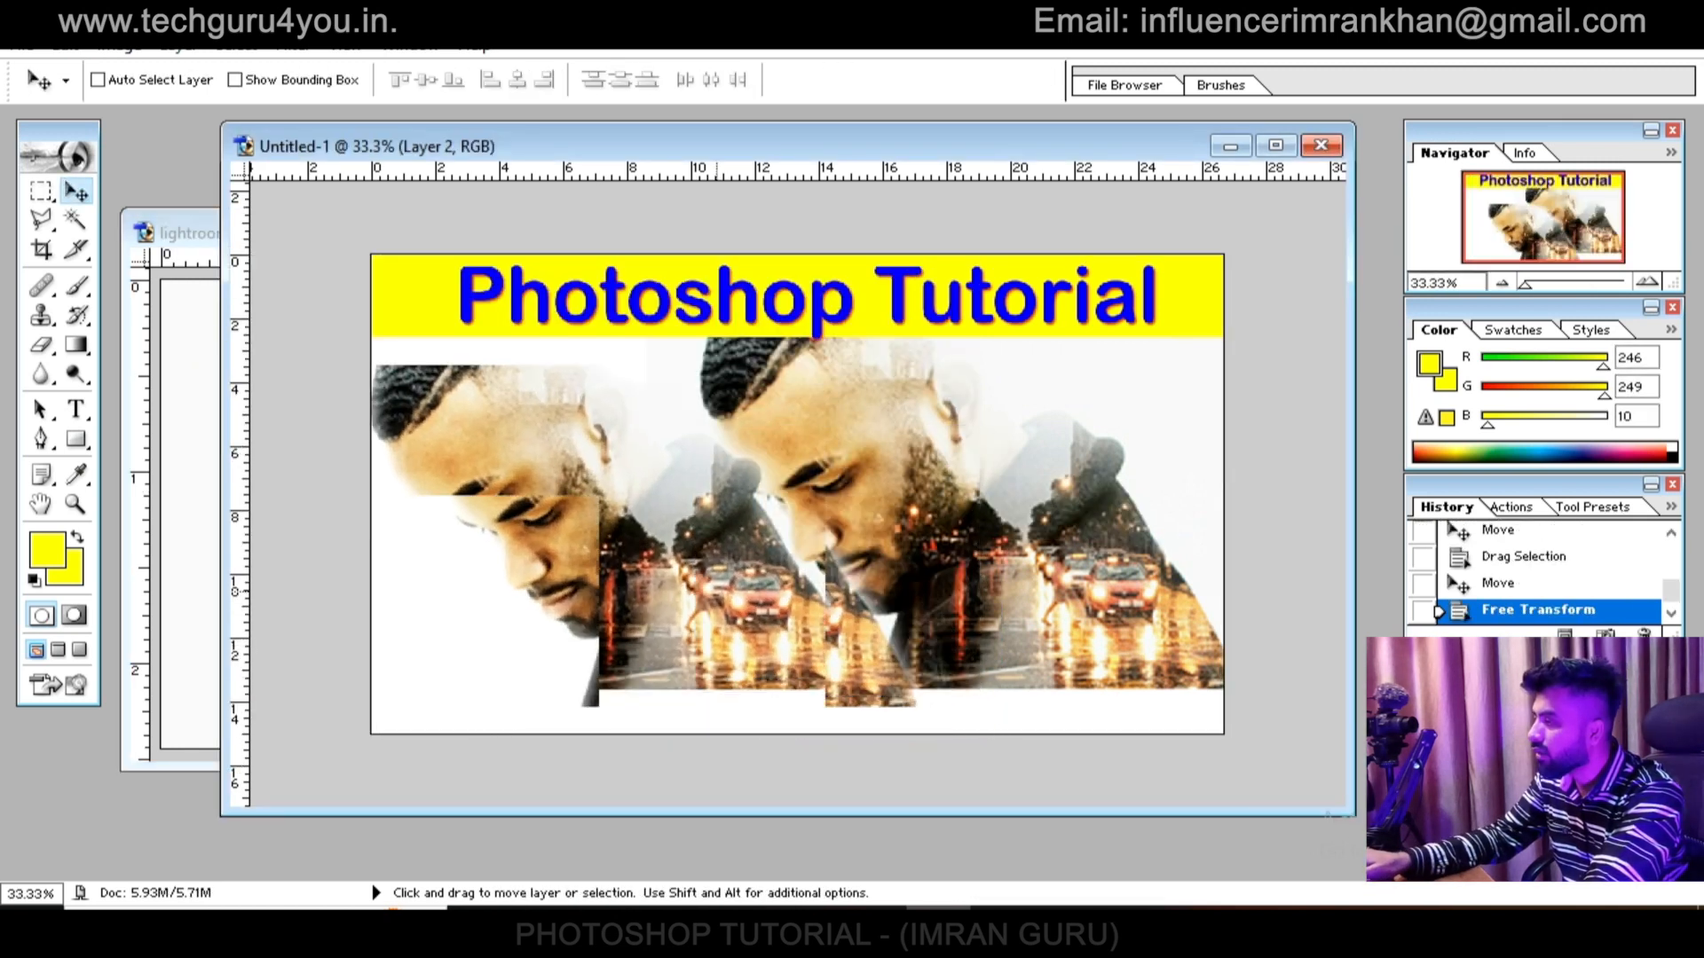
drag(621, 532, 492, 537)
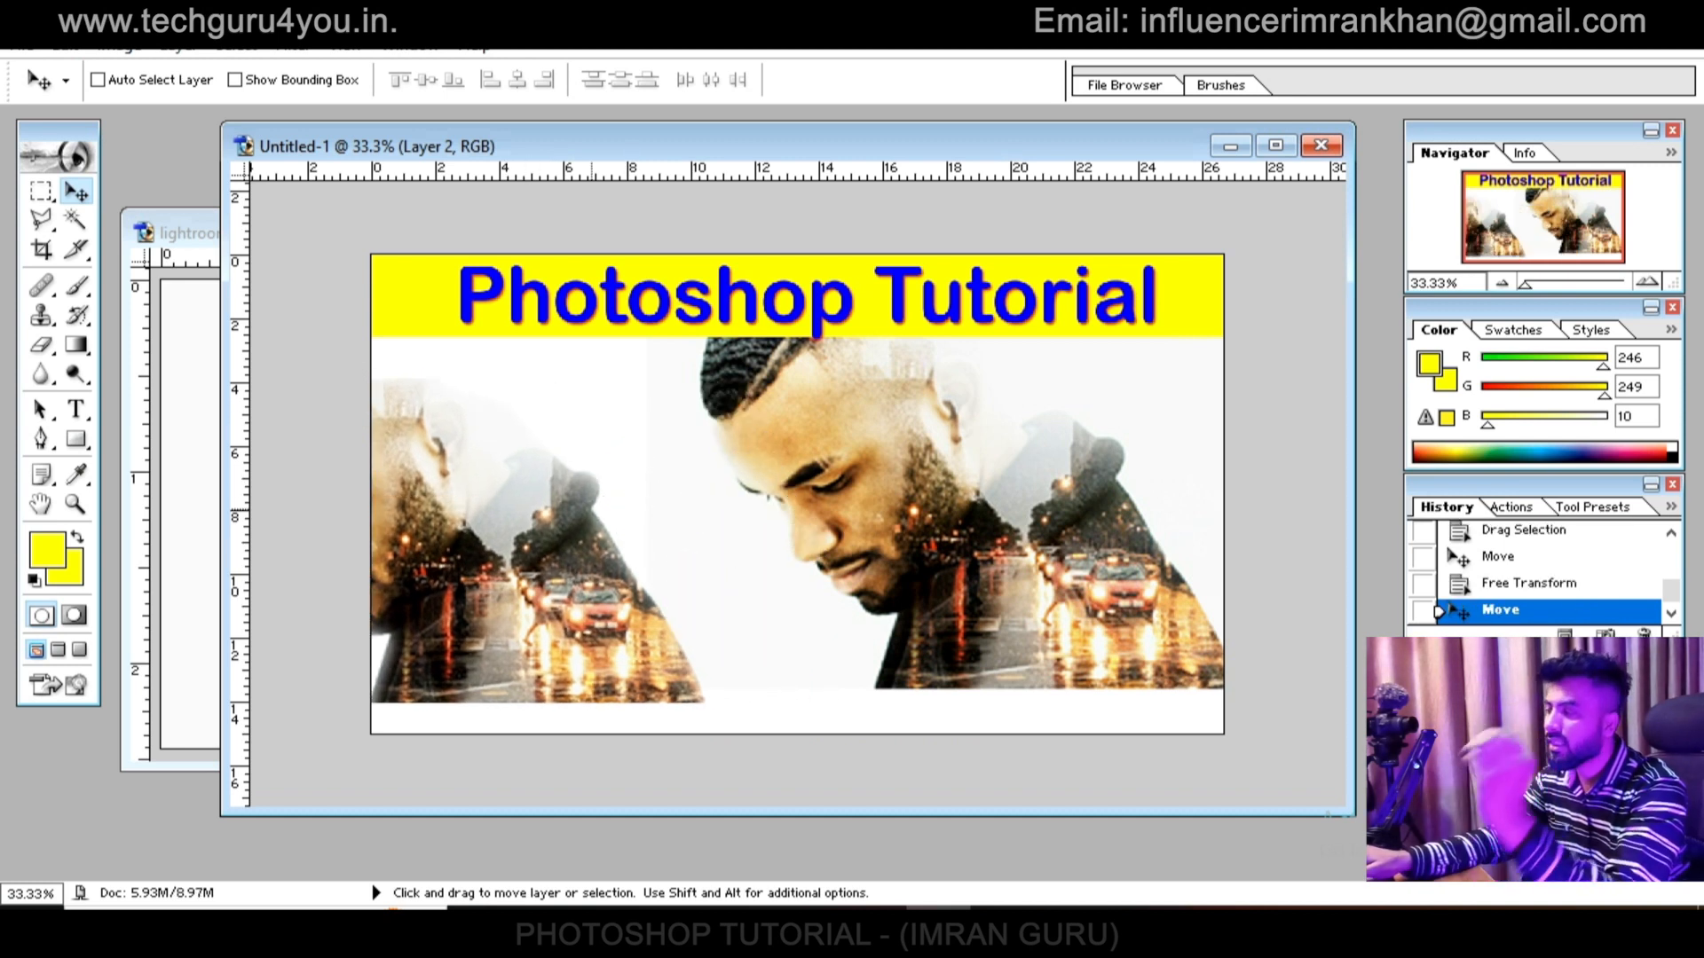
mouse_move(493, 537)
mouse_down()
mouse_move(613, 492)
mouse_move(656, 500)
mouse_move(523, 529)
mouse_up()
Select Layer 1 with the full photo and shift it slightly left, ending with the Move Tool active
right_click(623, 504)
click(674, 521)
drag(930, 484, 913, 484)
key(l)
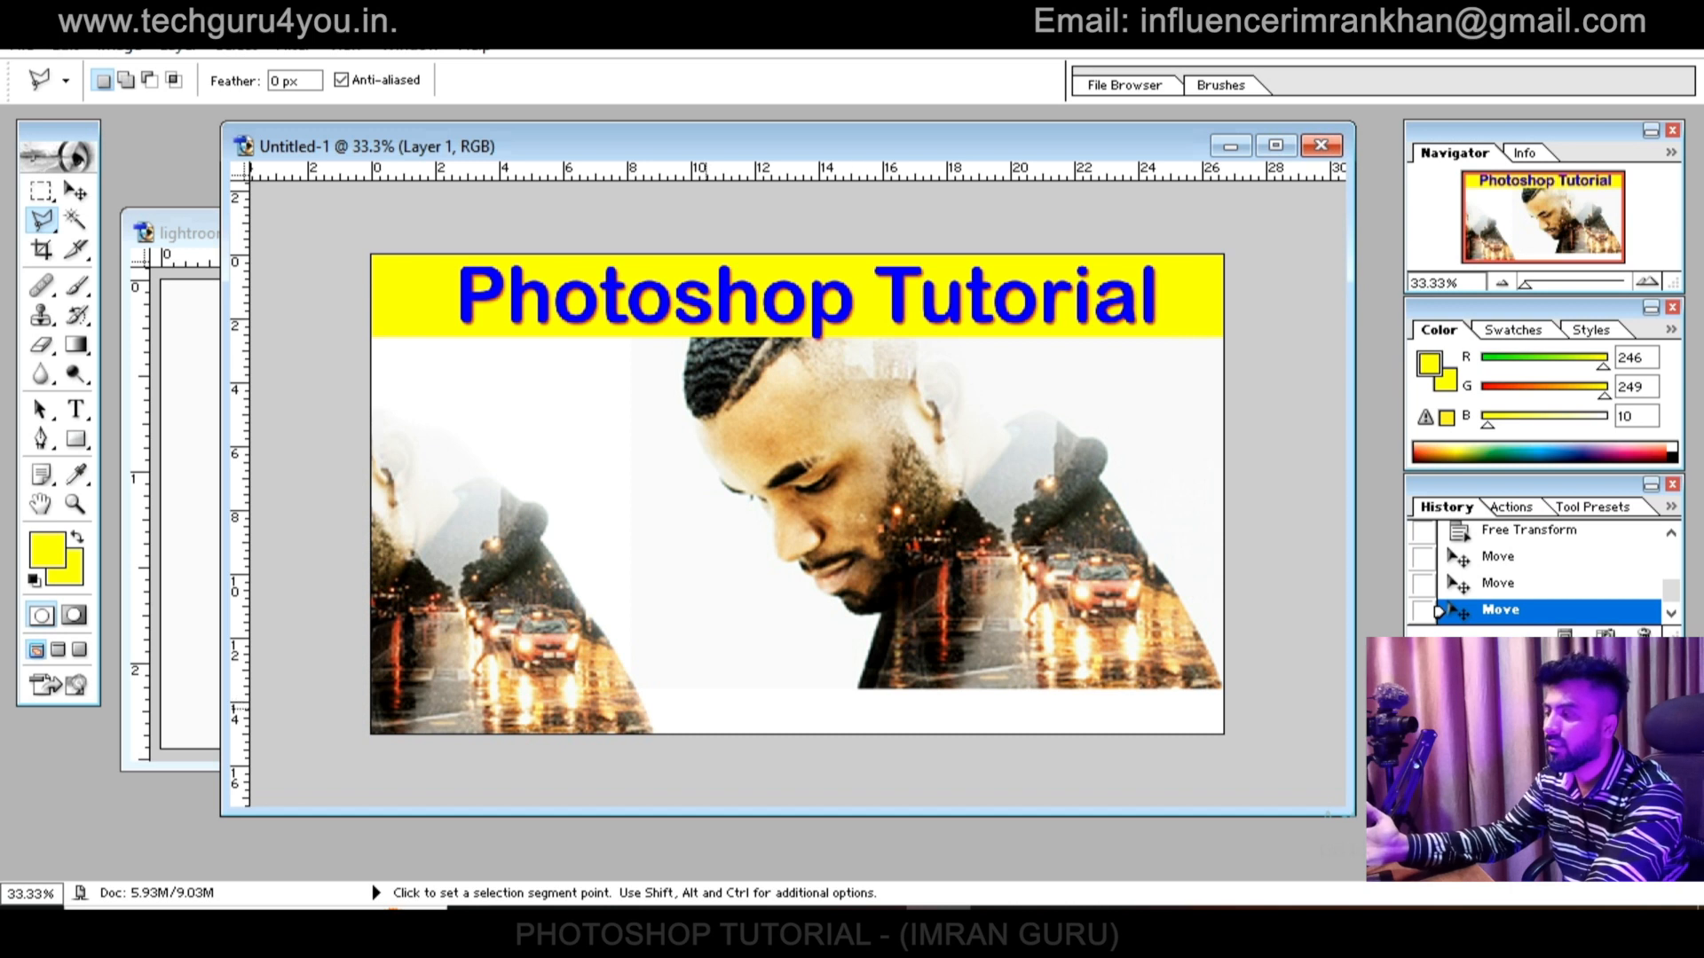
key(v)
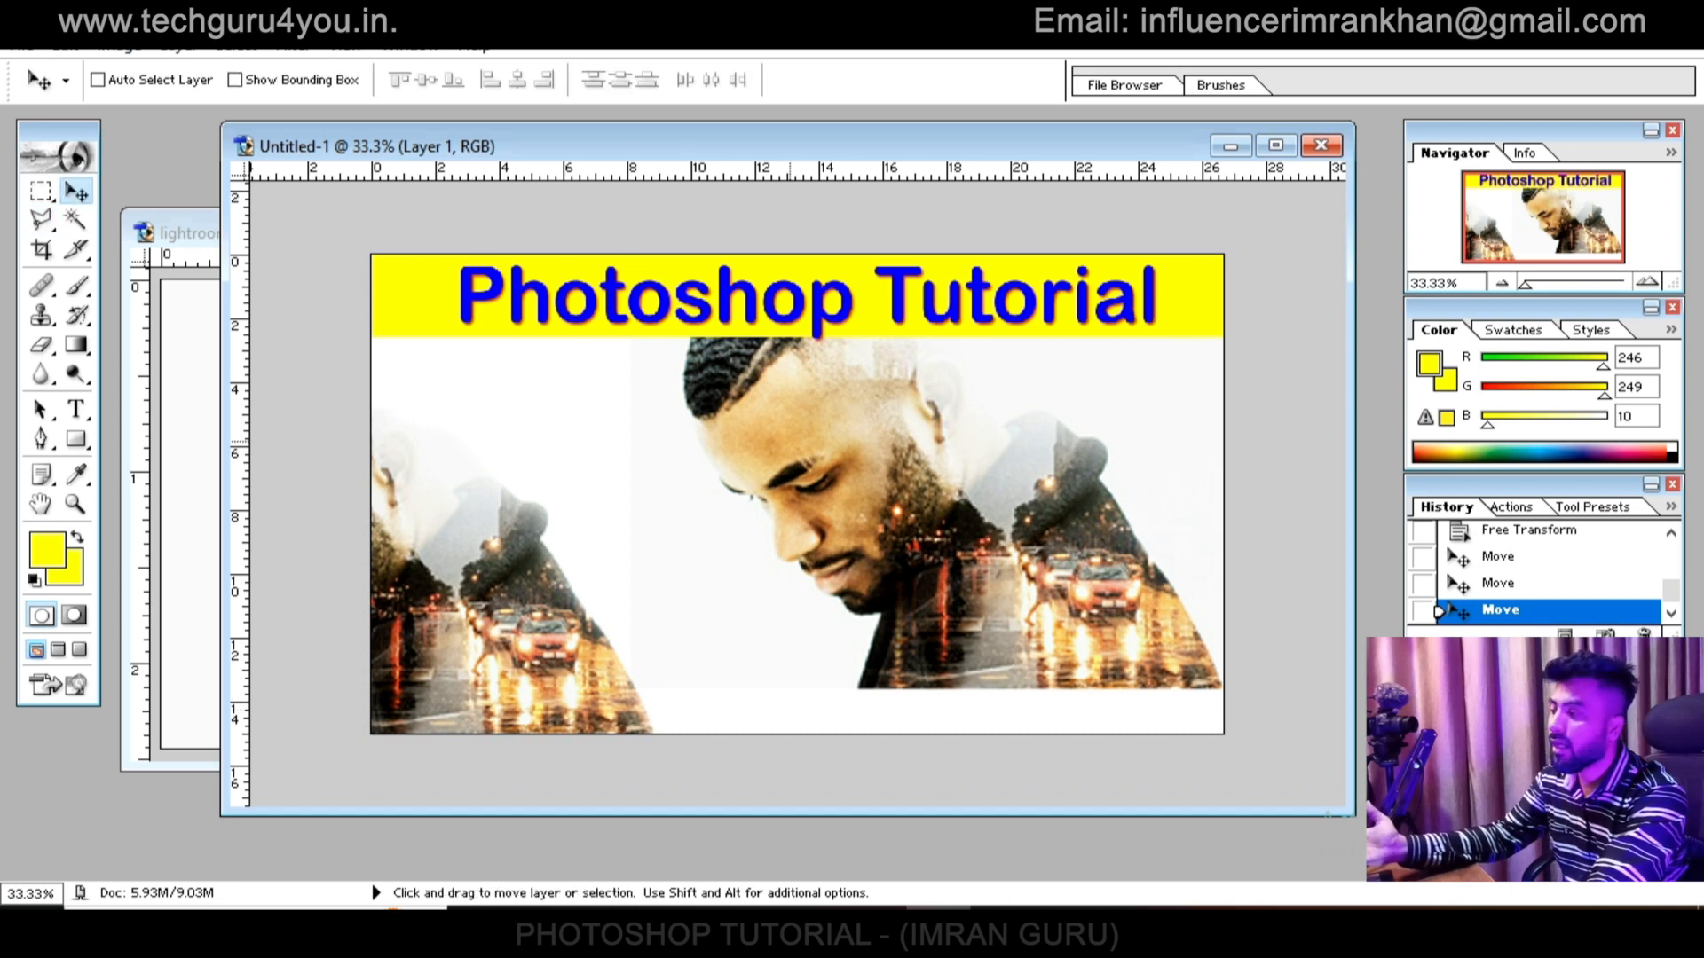
Outline the light background beside the man's face on Layer 1 with the Polygonal Lasso, from the hair down past the chin and collar
right_click(769, 422)
click(805, 437)
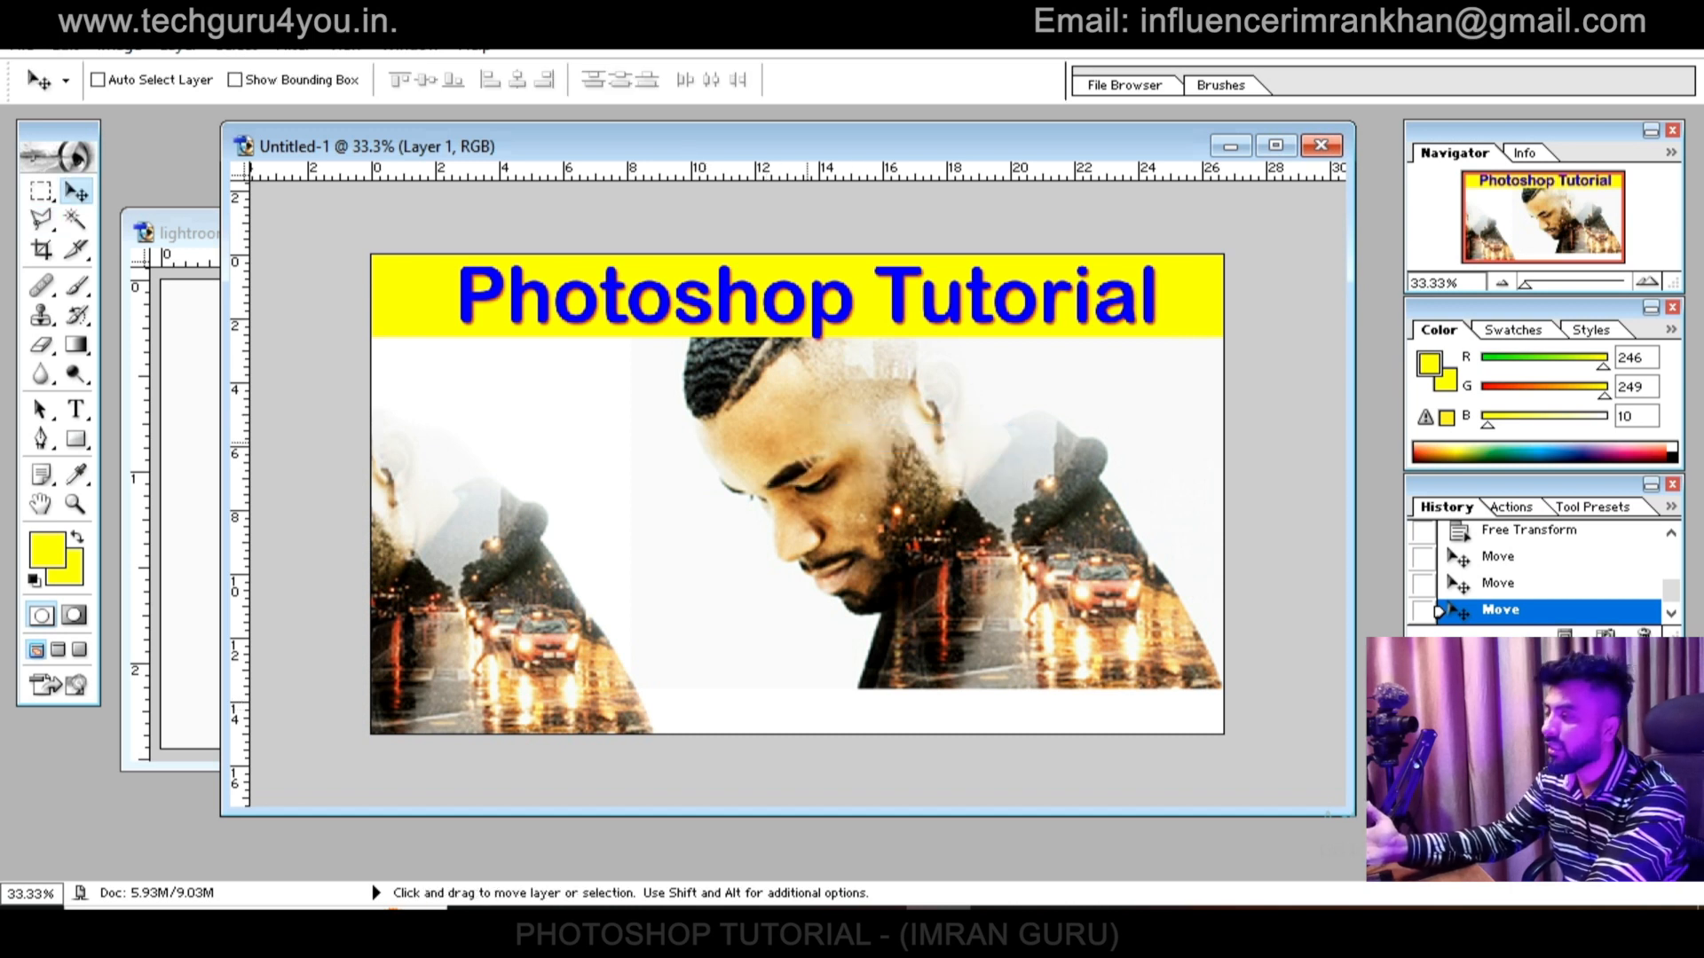
mouse_move(796, 430)
mouse_down()
mouse_move(796, 502)
mouse_move(767, 447)
mouse_move(803, 431)
mouse_up()
key(l)
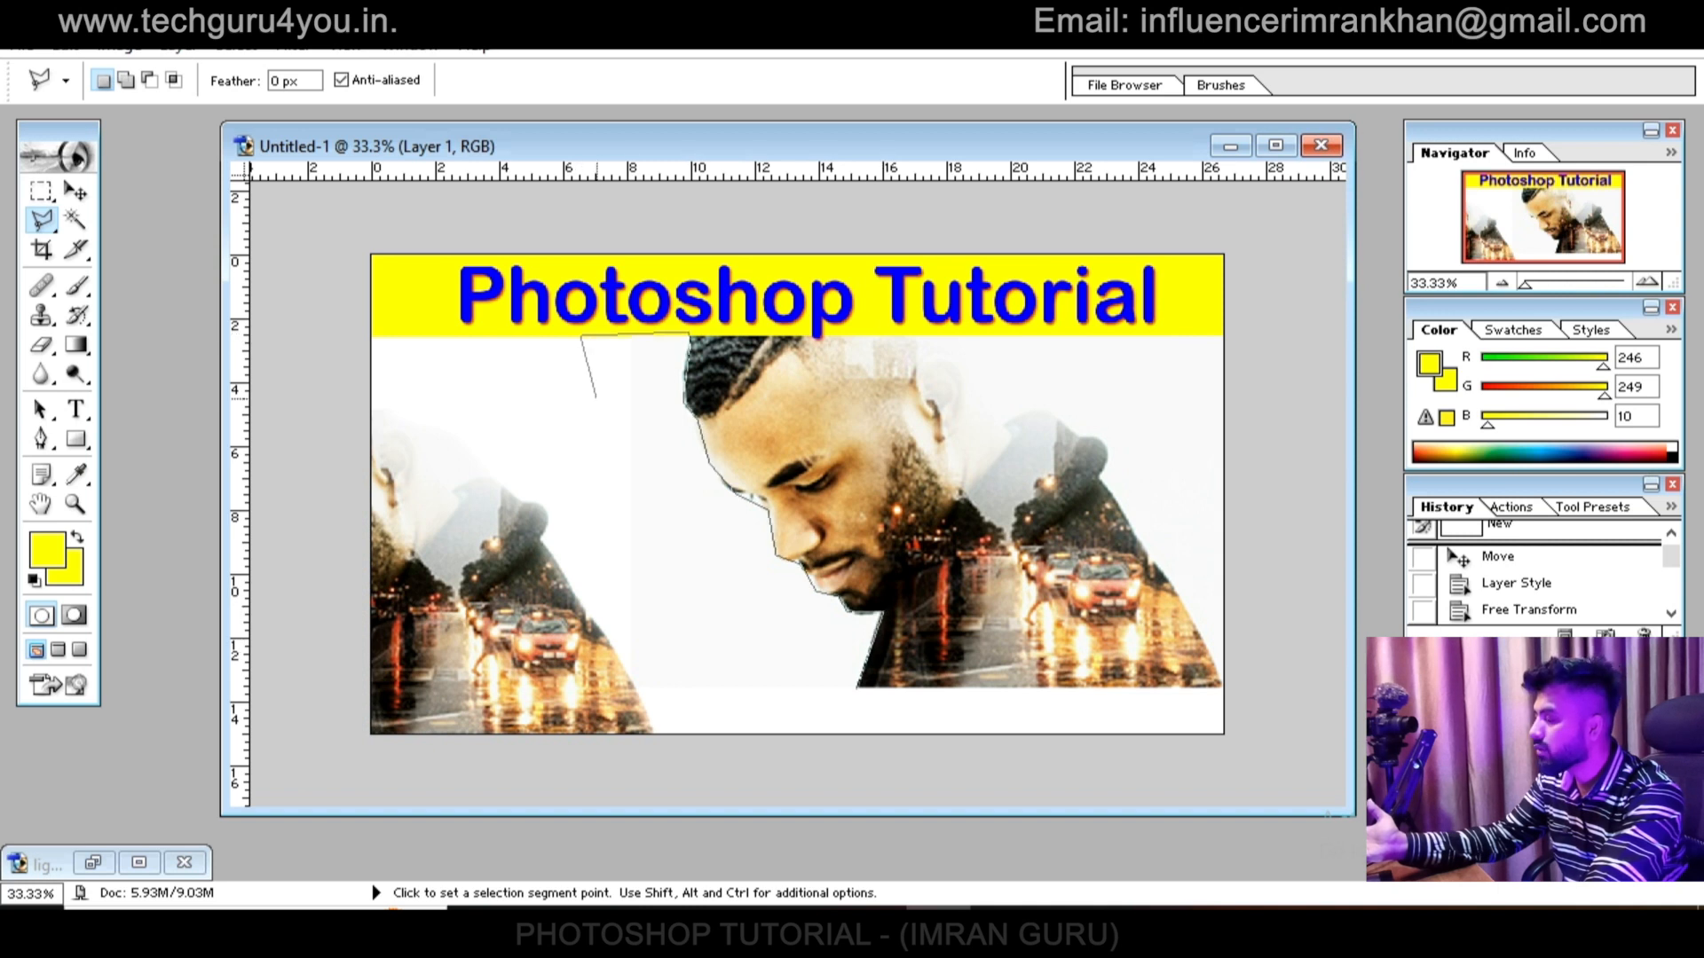
click(614, 719)
click(802, 730)
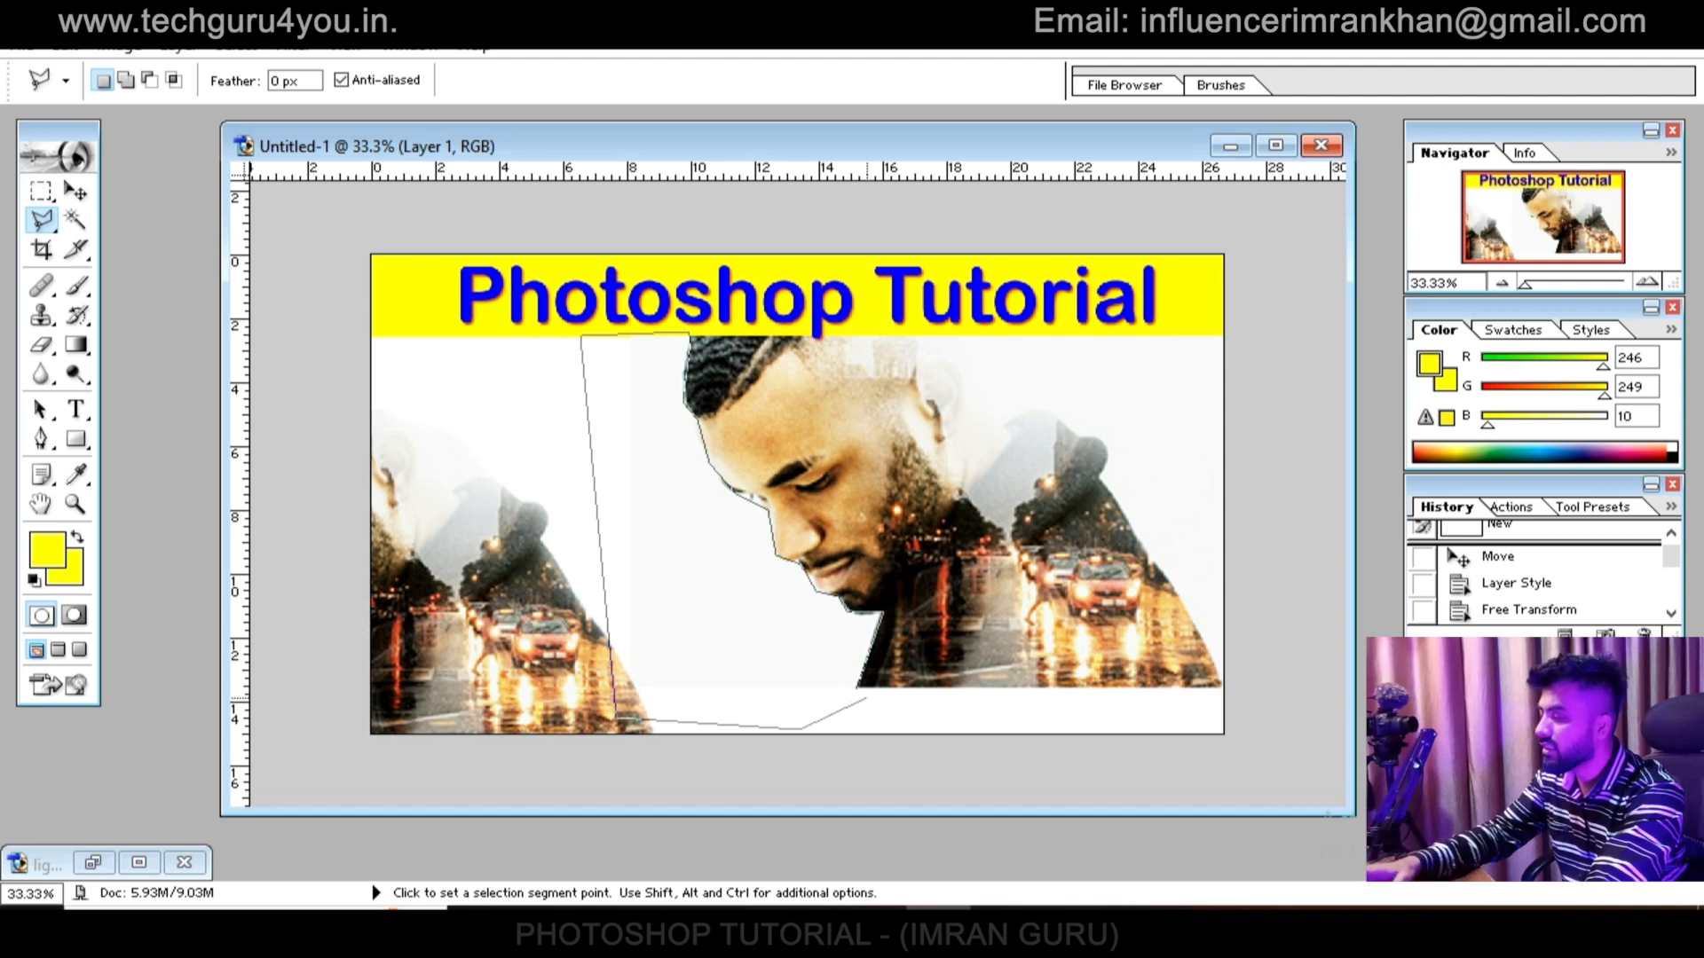
double_click(862, 697)
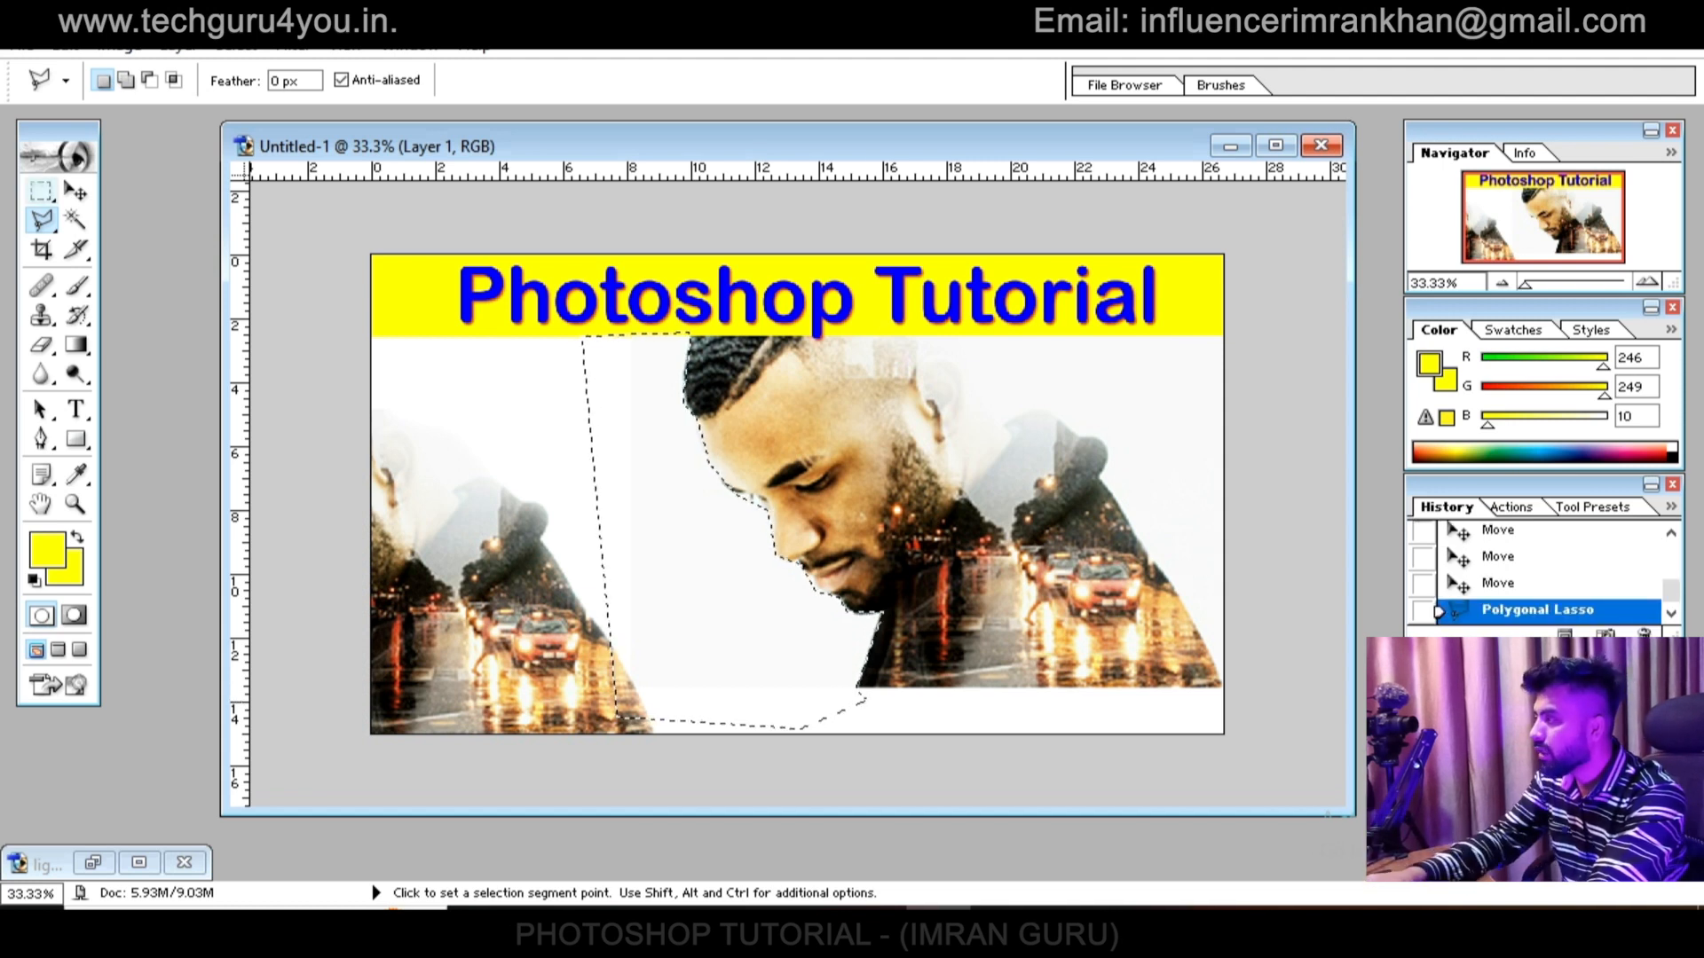
Feather the lasso selection by 3 pixels, clear the background inside it and deselect
click(40, 190)
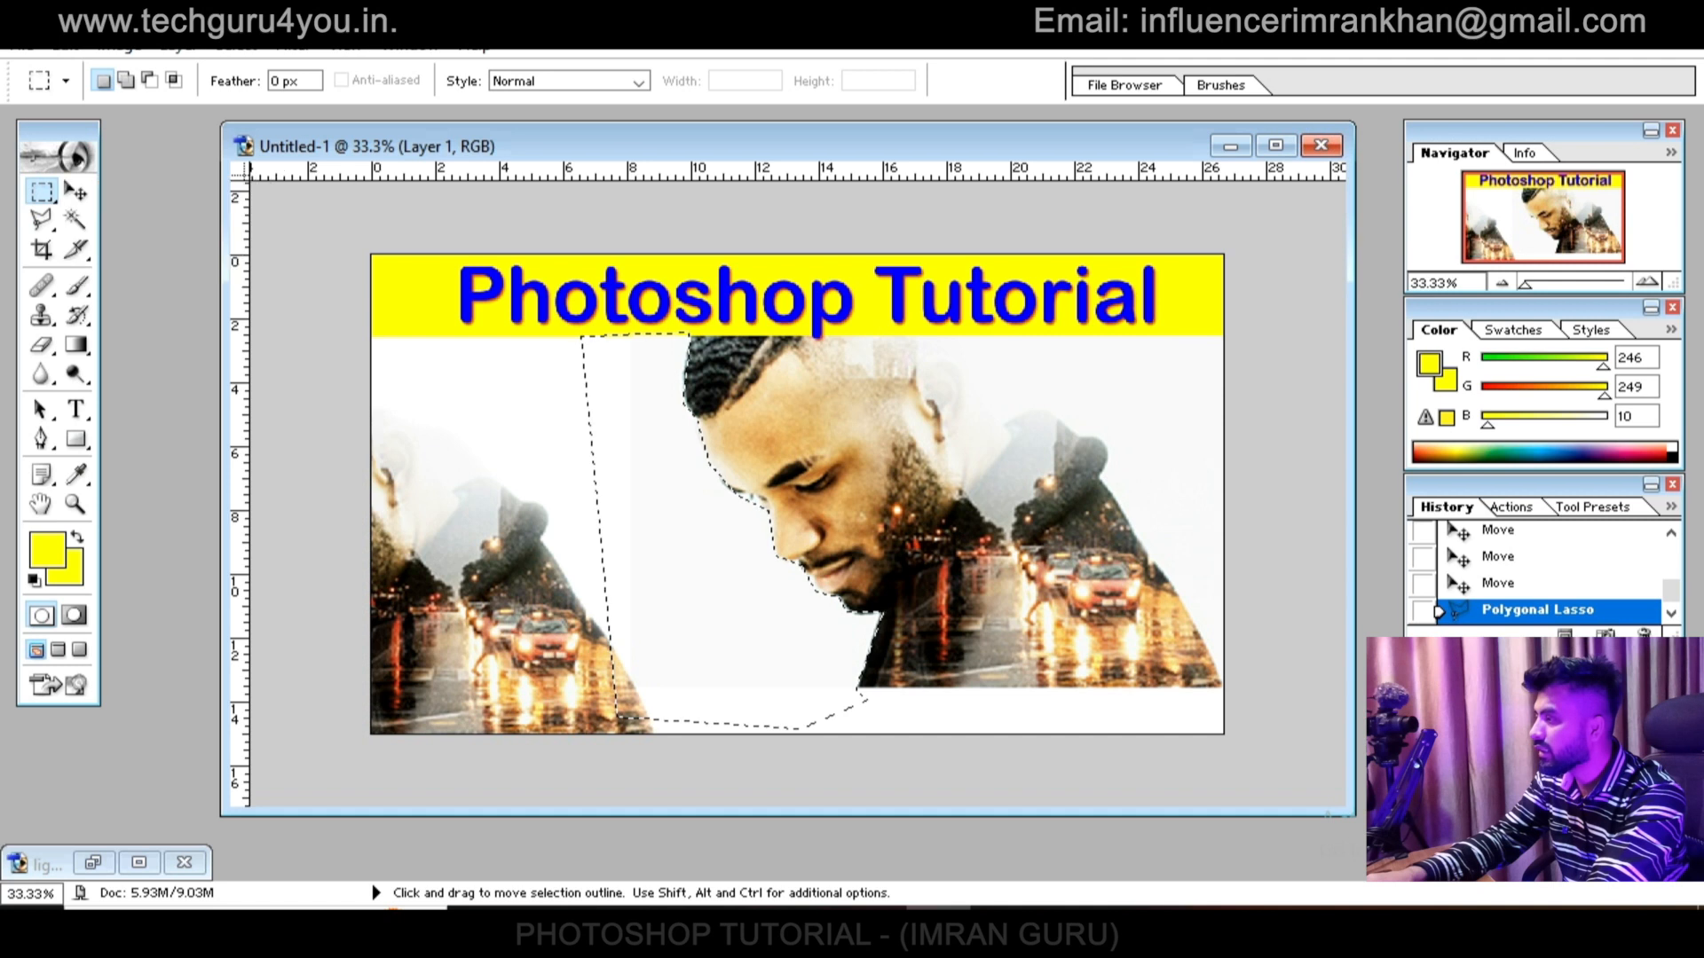
right_click(651, 432)
click(728, 506)
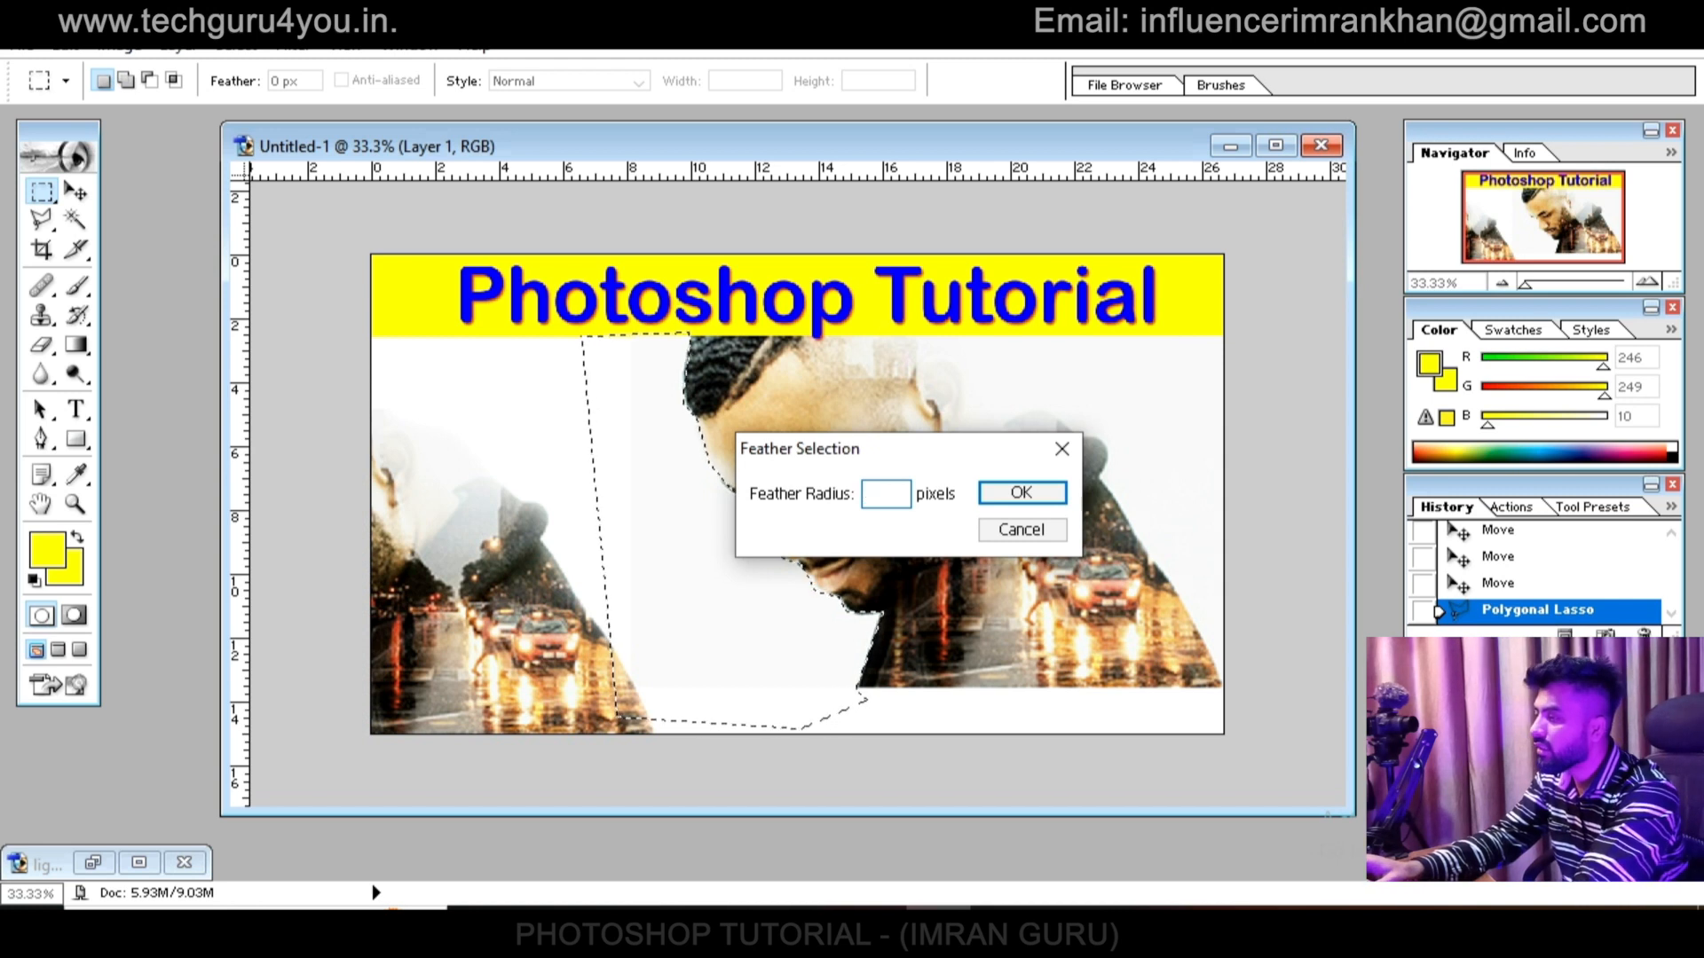
text(3)
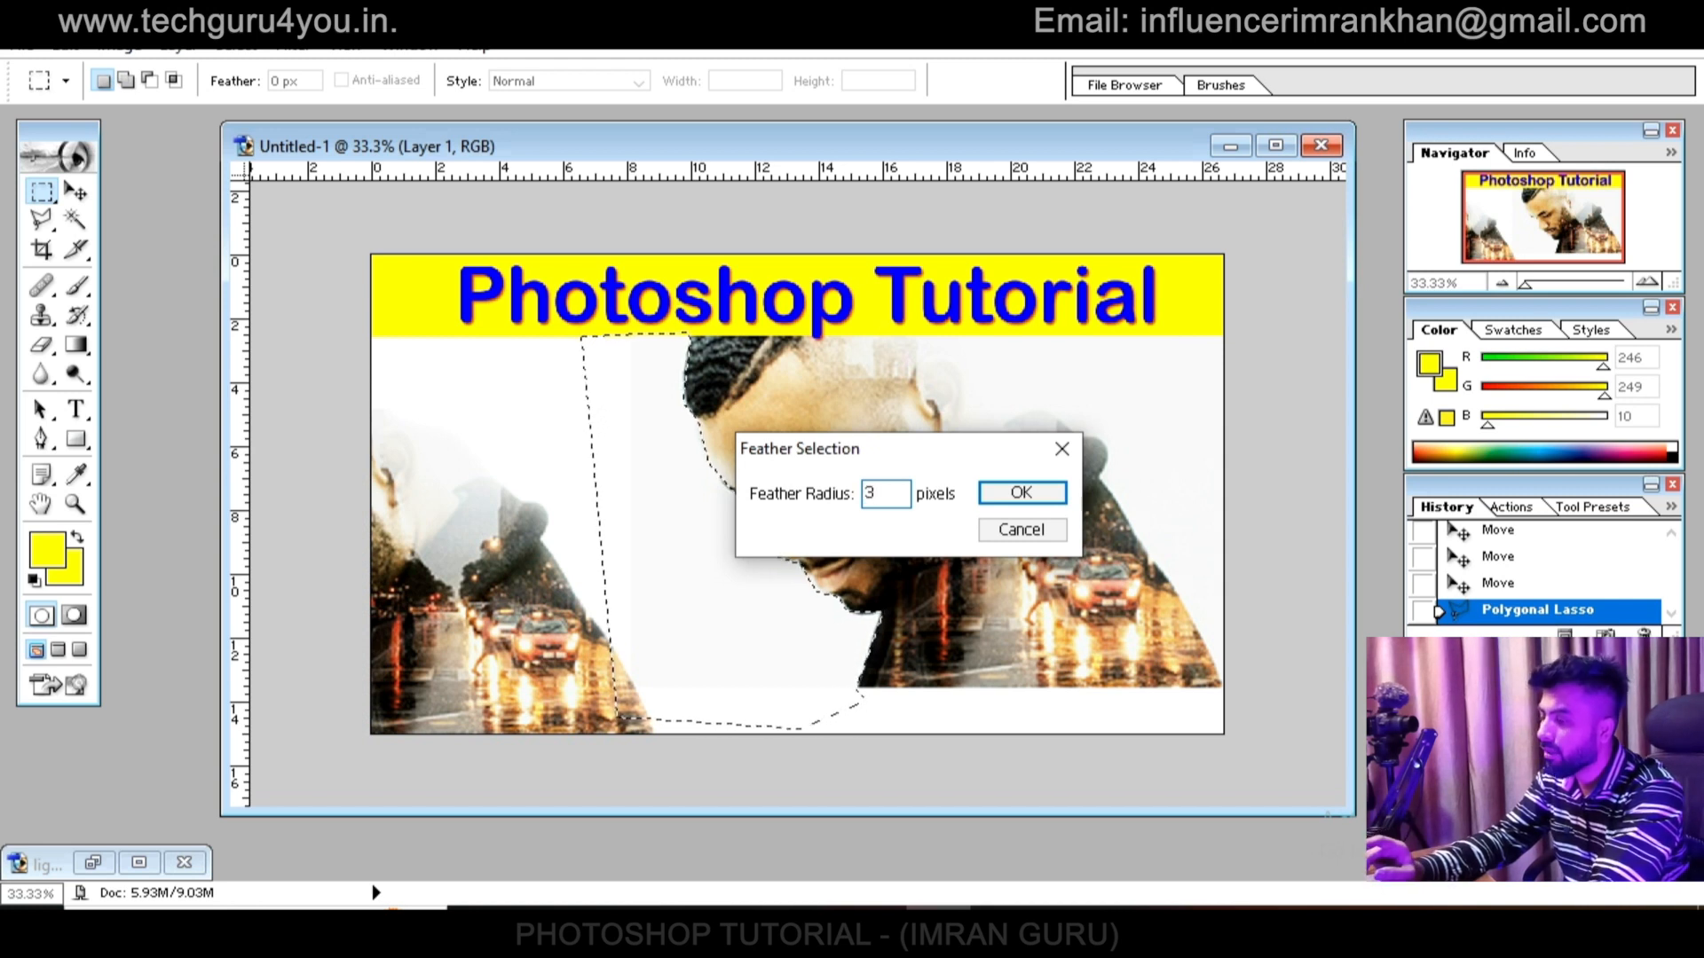
key(Return)
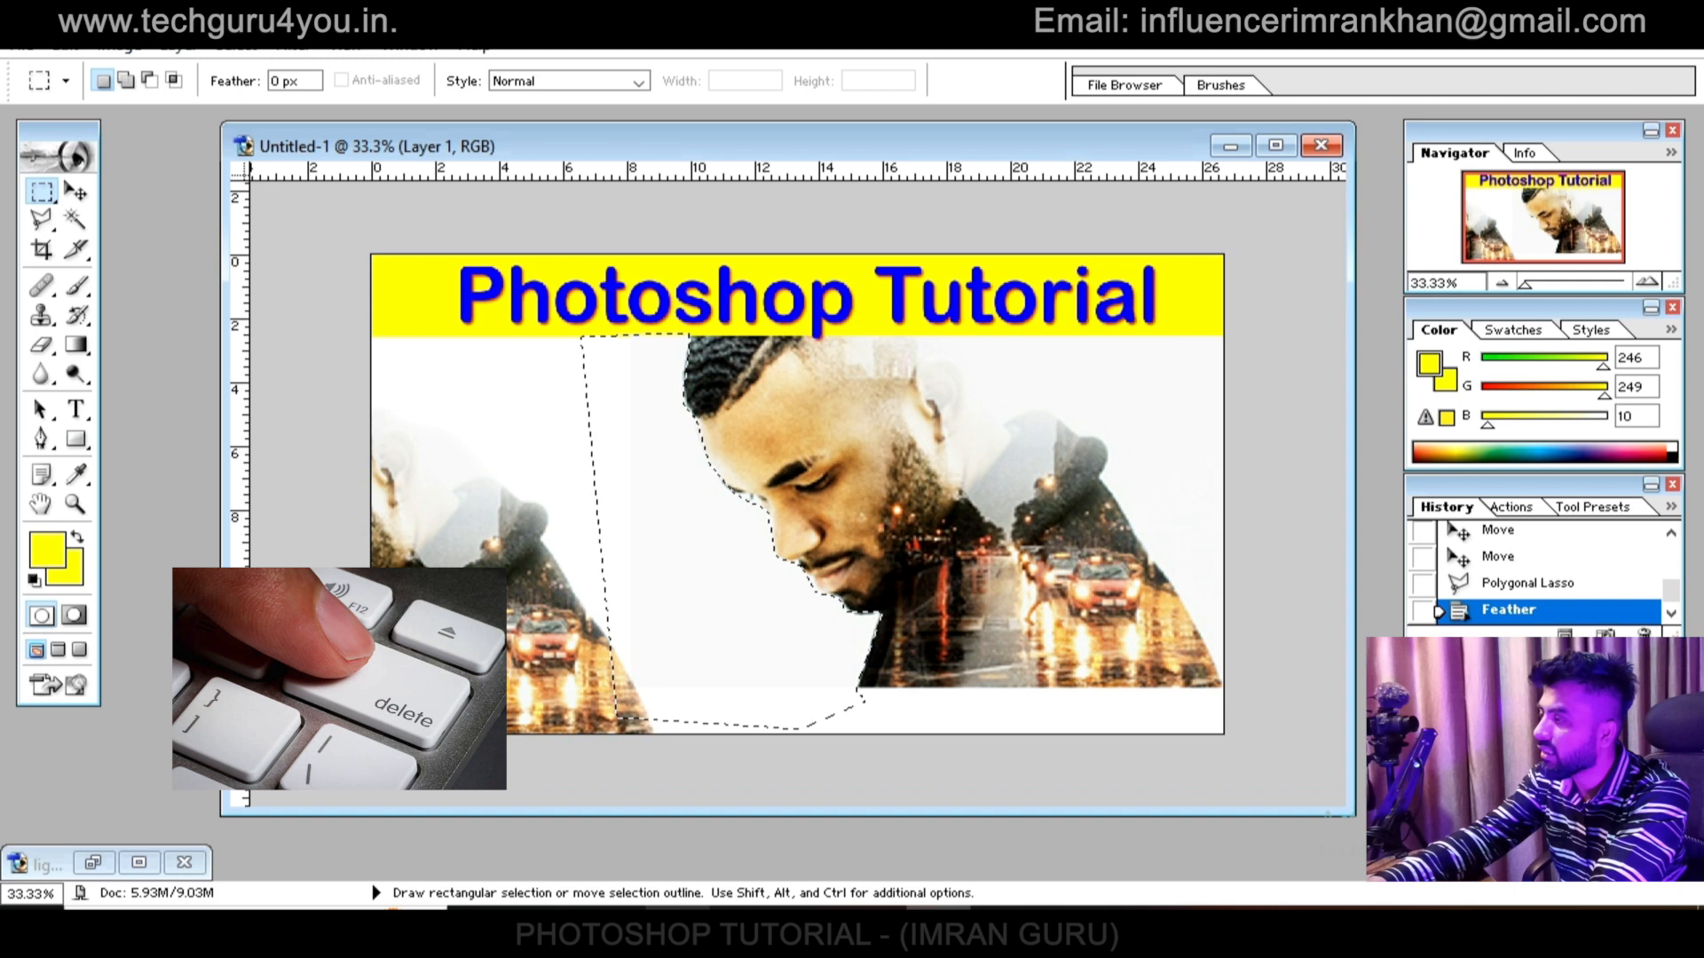
key(Delete)
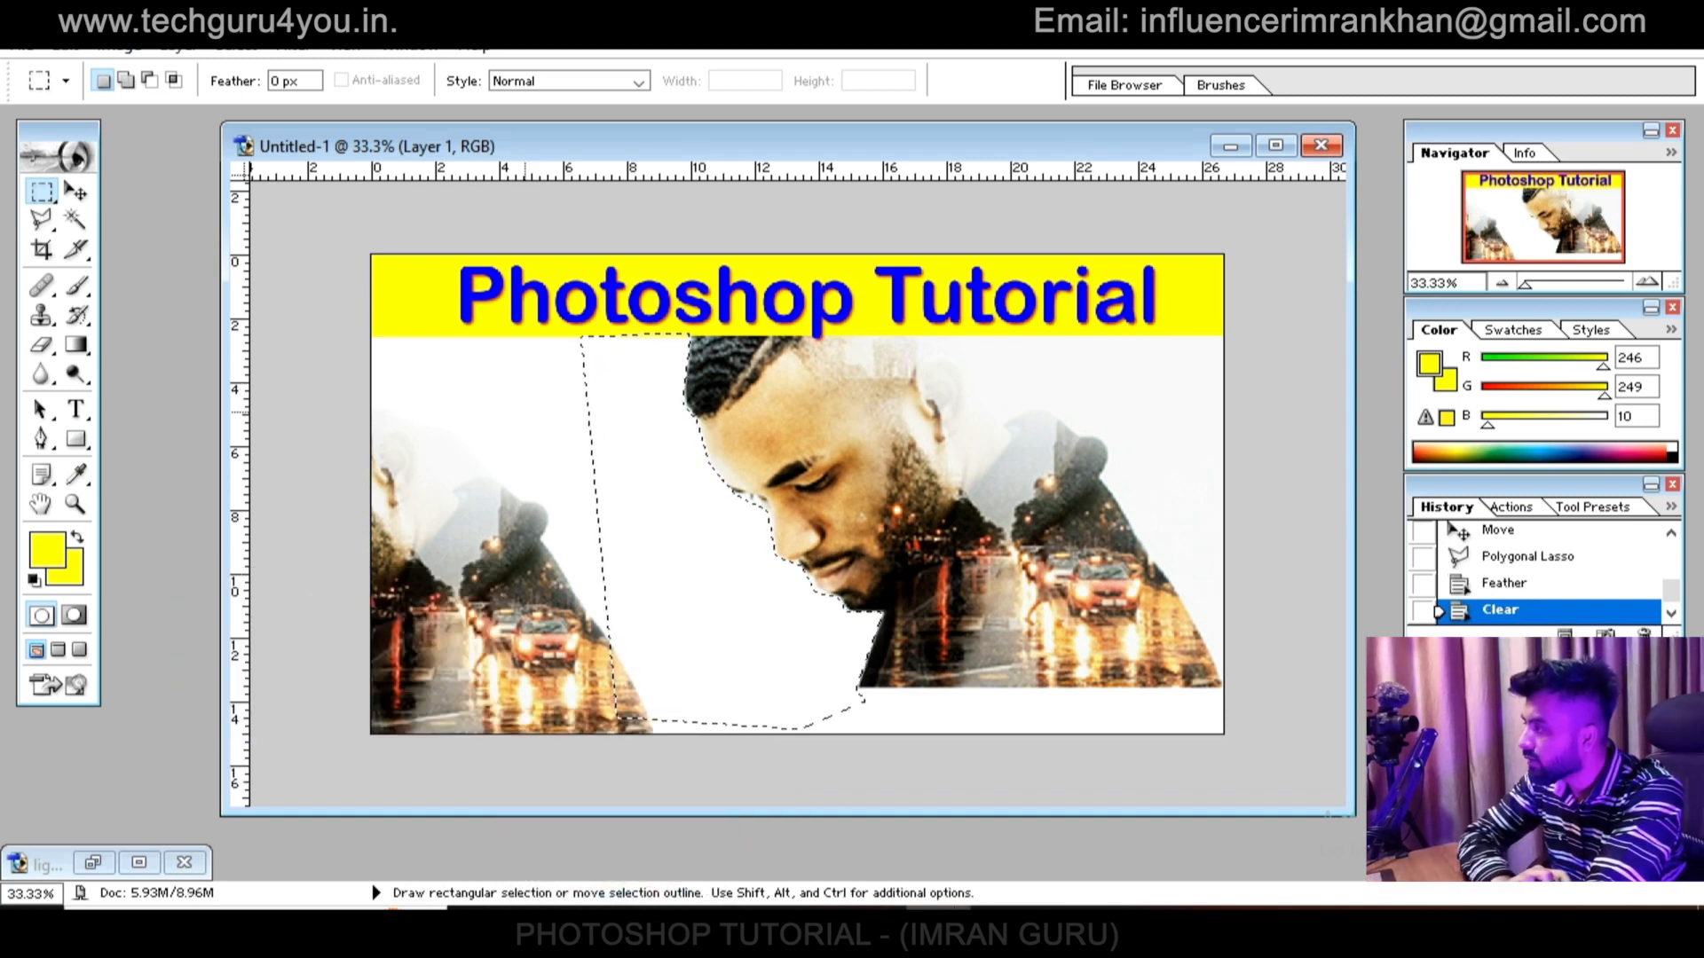
key(ctrl+d)
key(ctrl+plus)
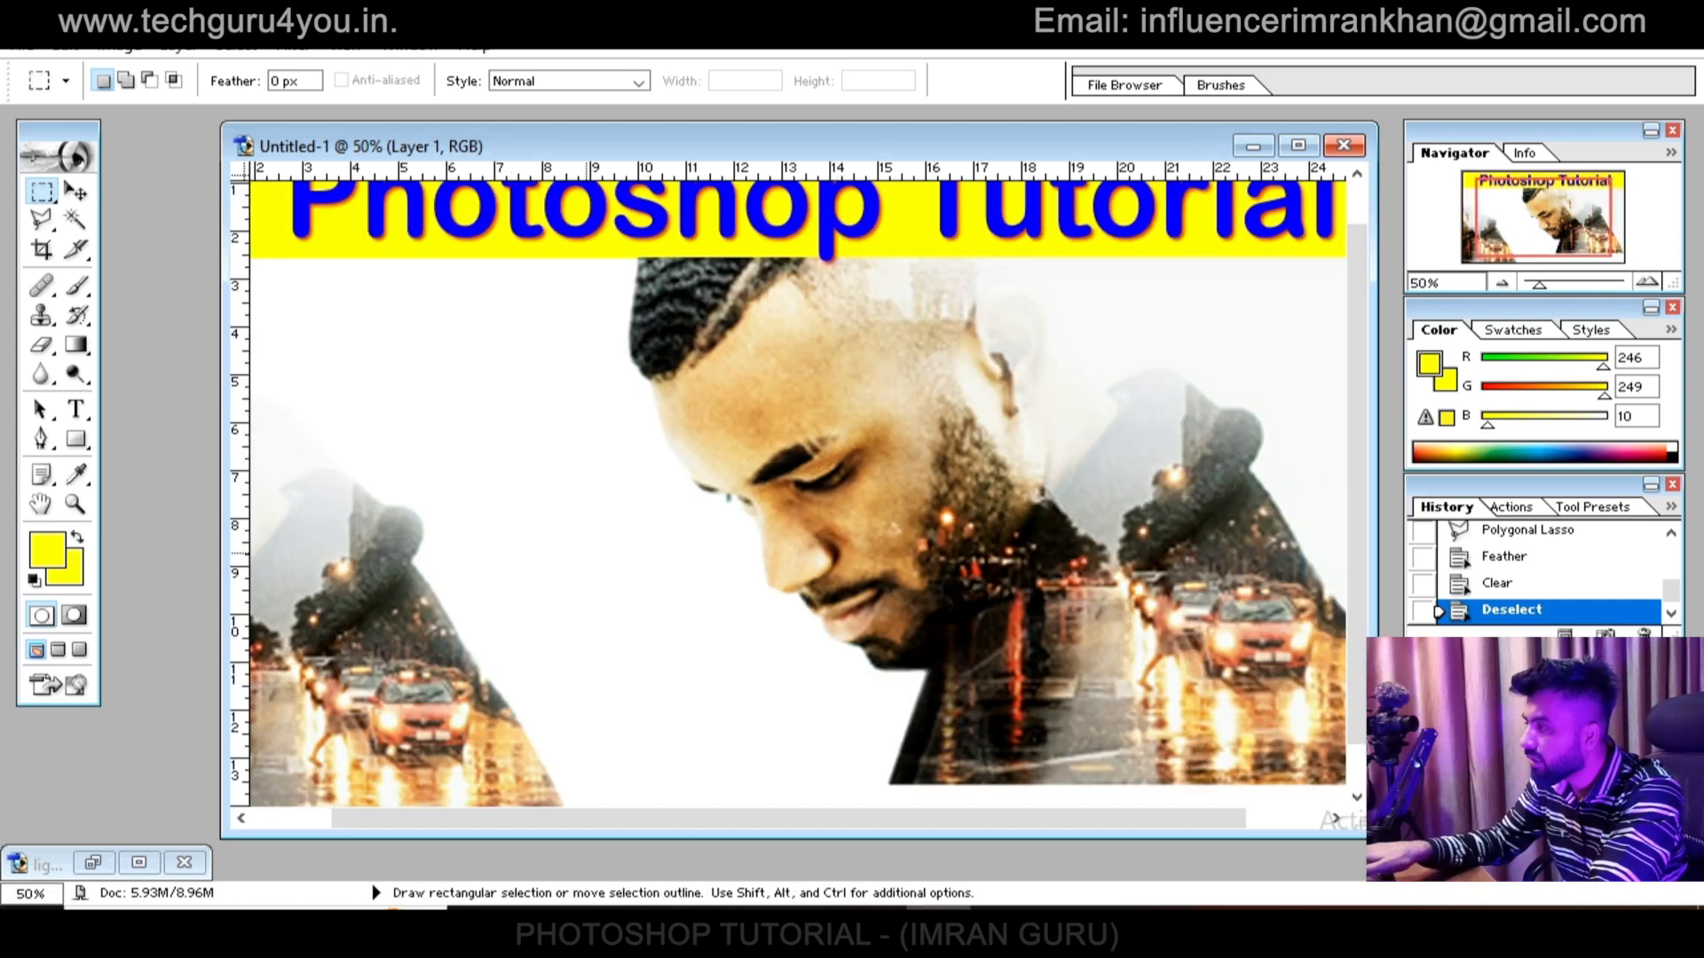
key(ctrl+minus)
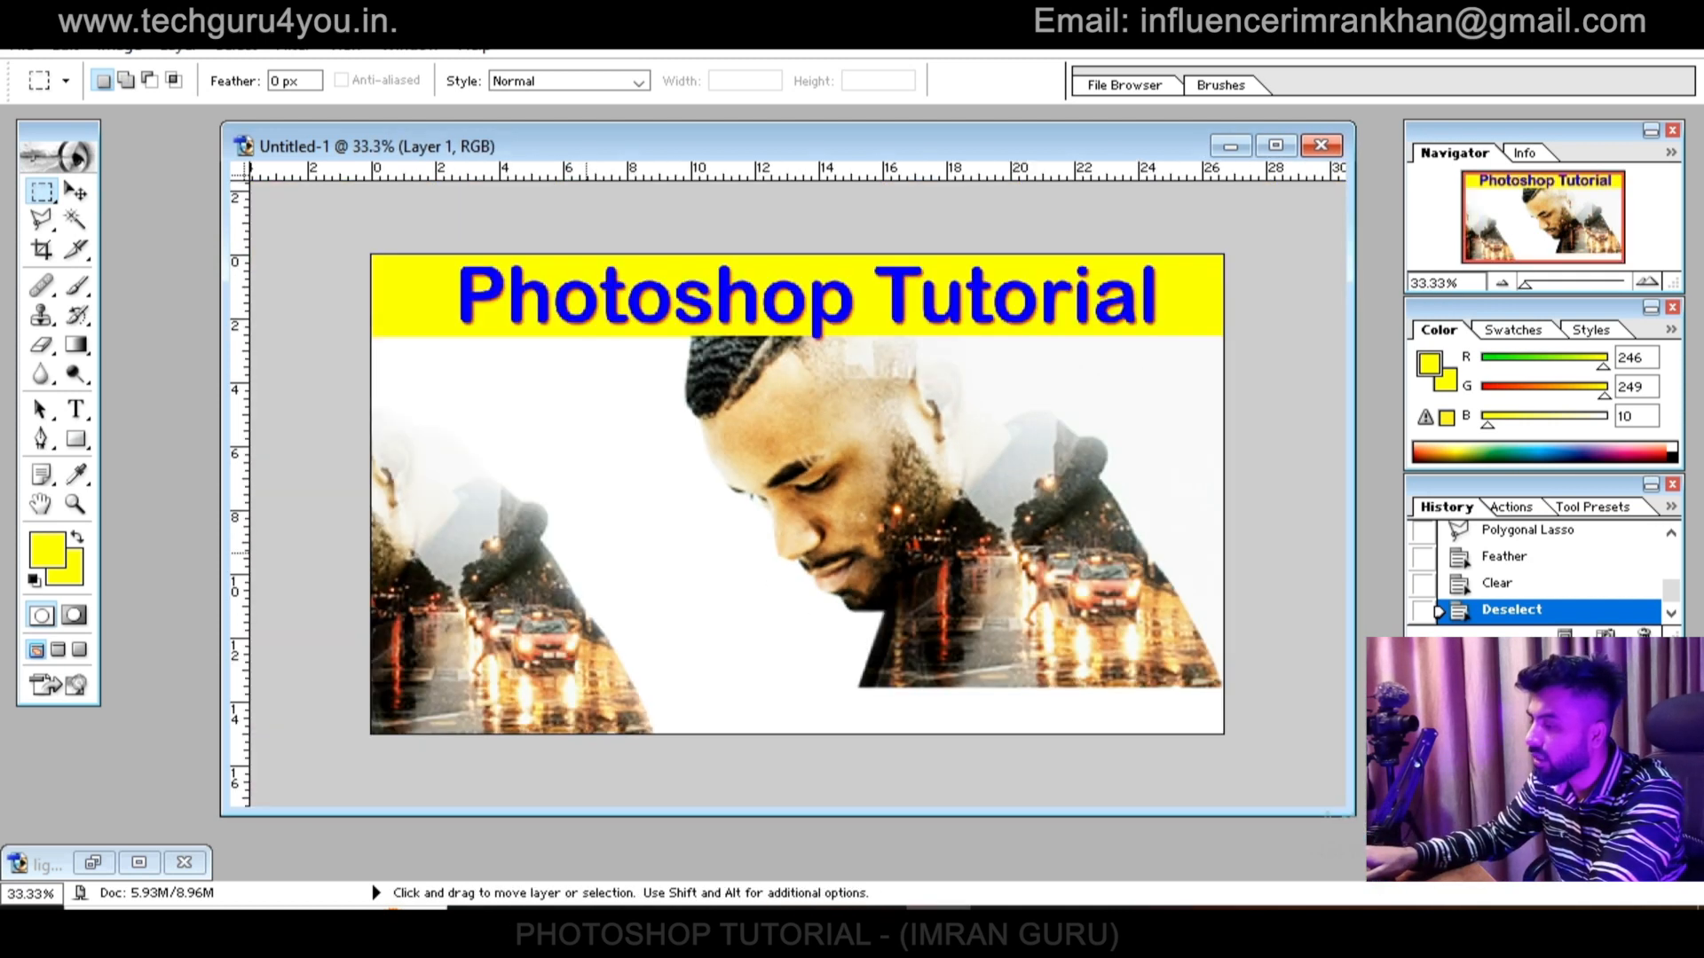
Undo the deselection, the clearing and the feathering to return to the plain lasso selection
key(ctrl+z)
key(ctrl+alt+z)
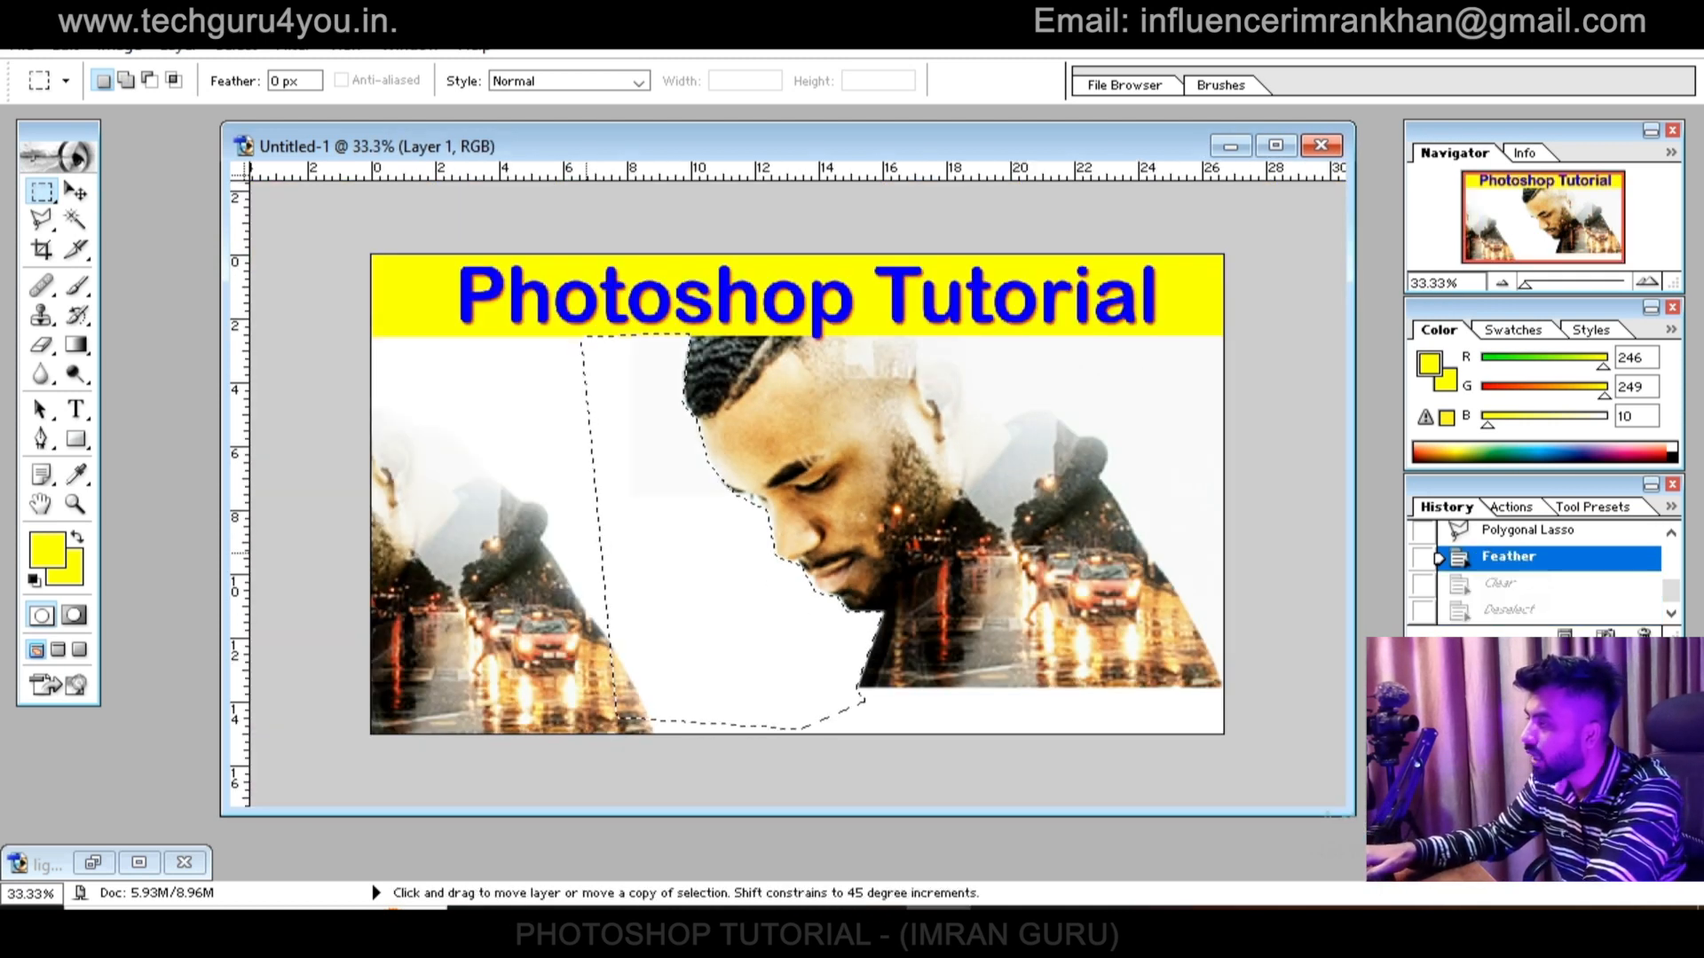
key(ctrl+alt+z)
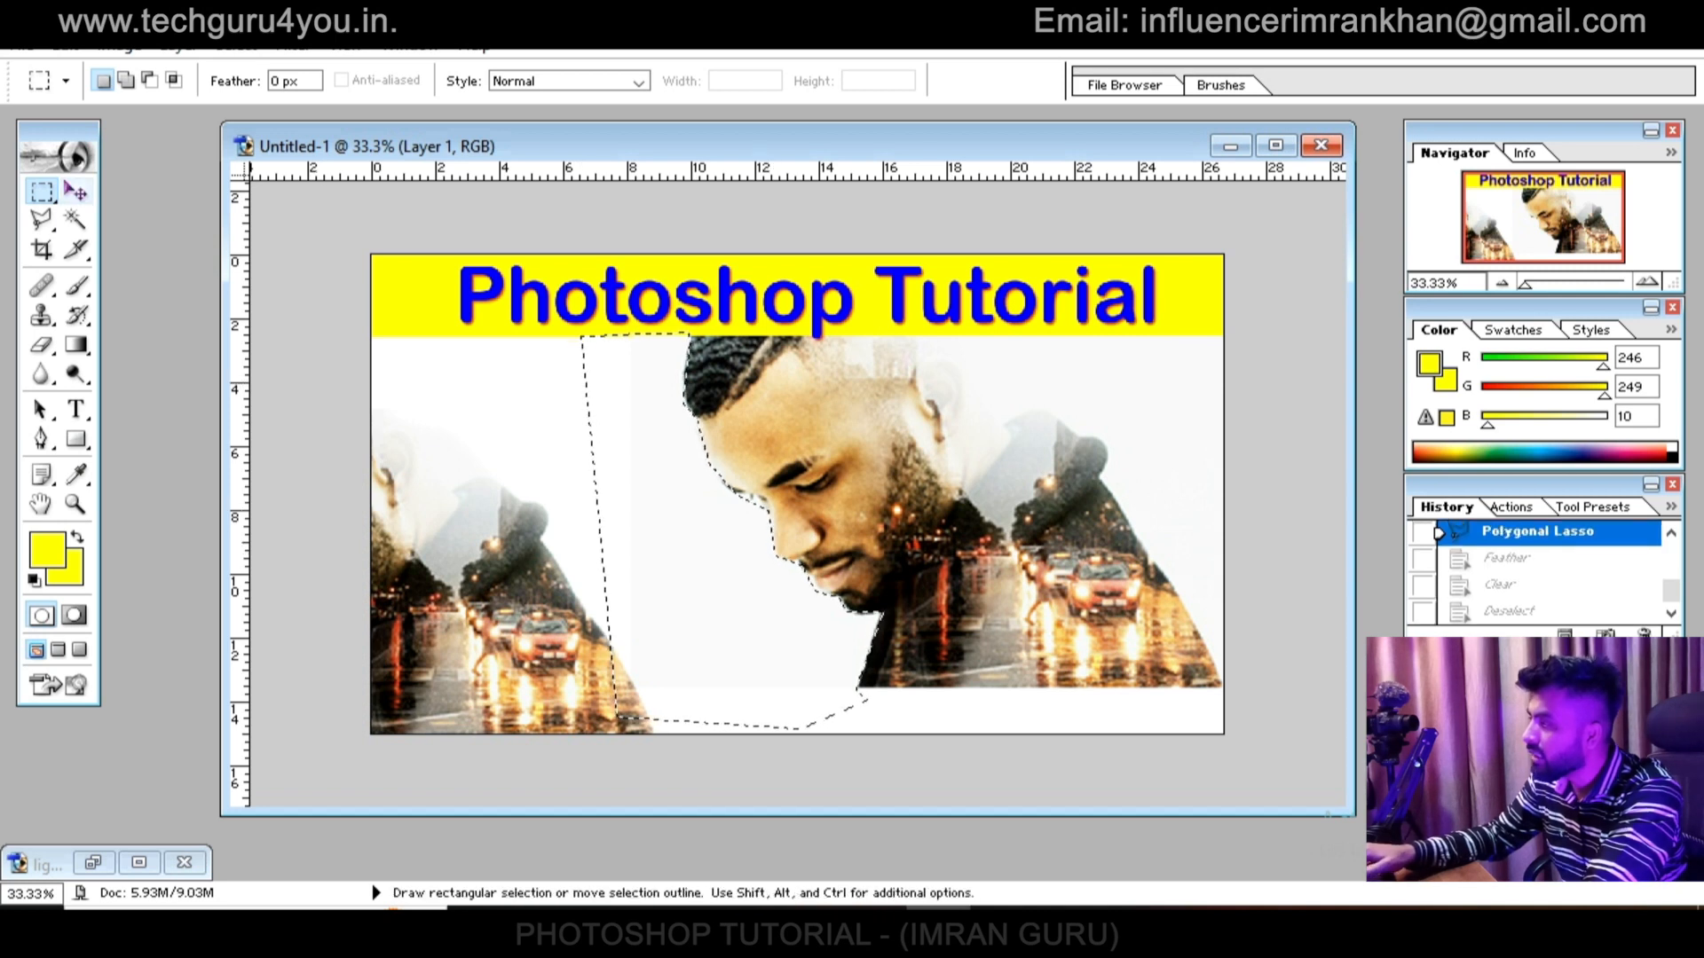
Feather the lasso selection beside the man's face by 0.2 pixels
key(ctrl+alt+d)
text(0)
key(Return)
key(Return)
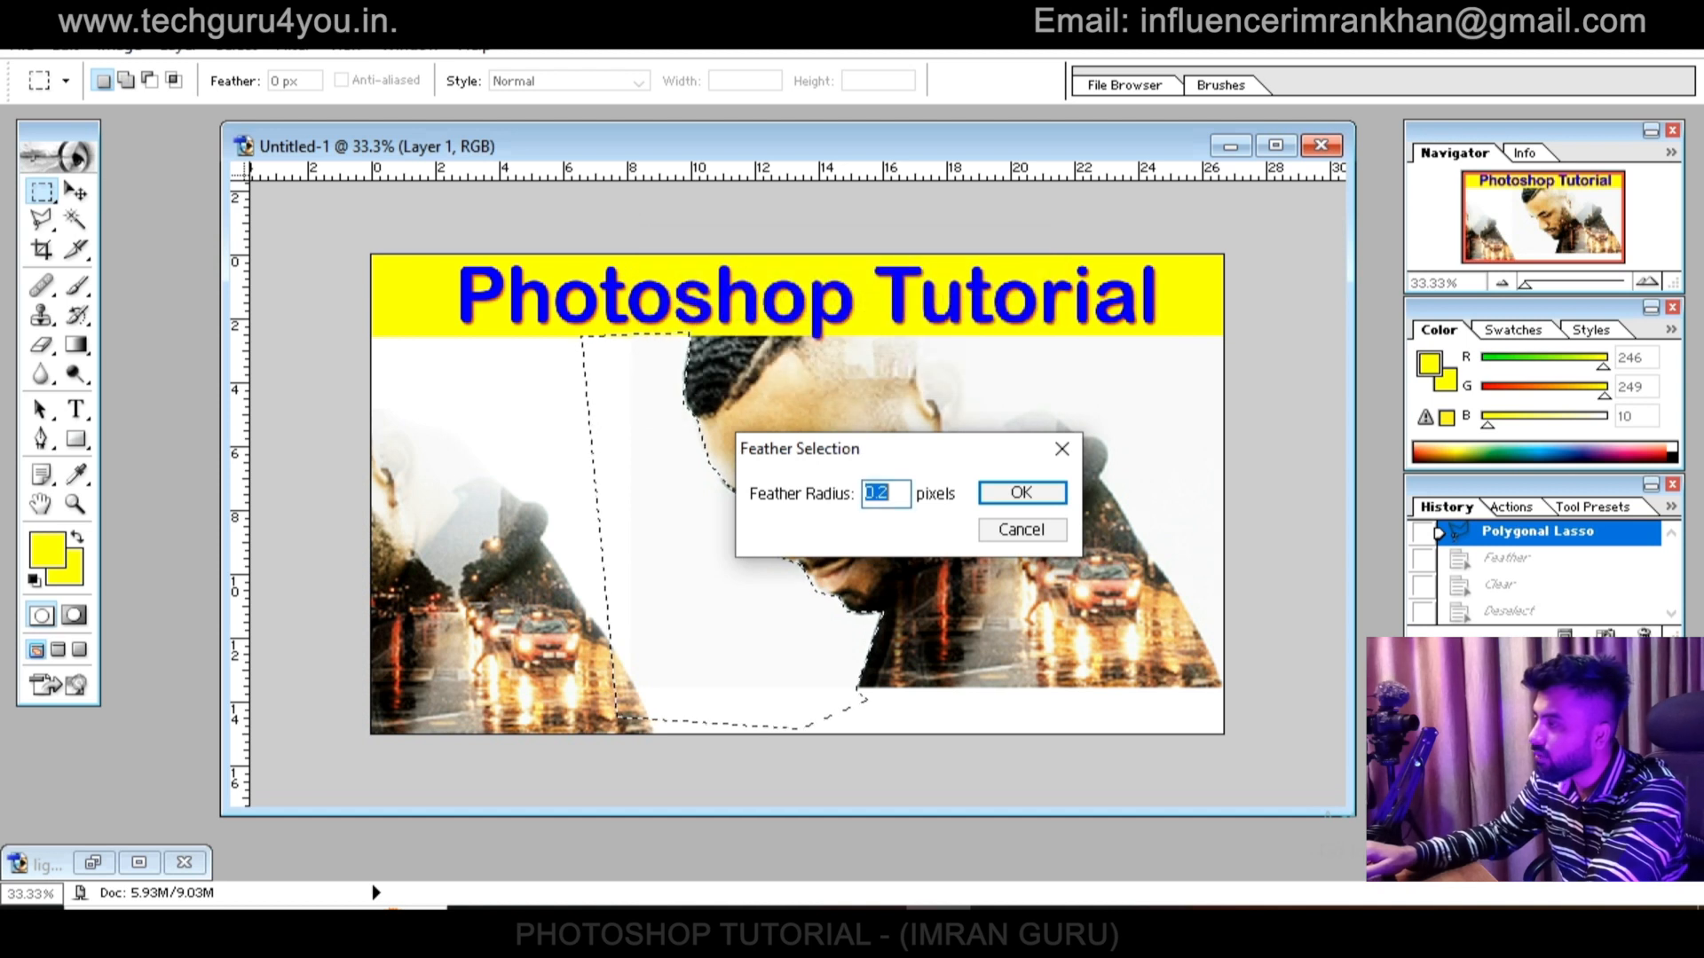
key(Return)
Try clearing the selected background, deselect to inspect the face's edge up close, and undo both
key(Delete)
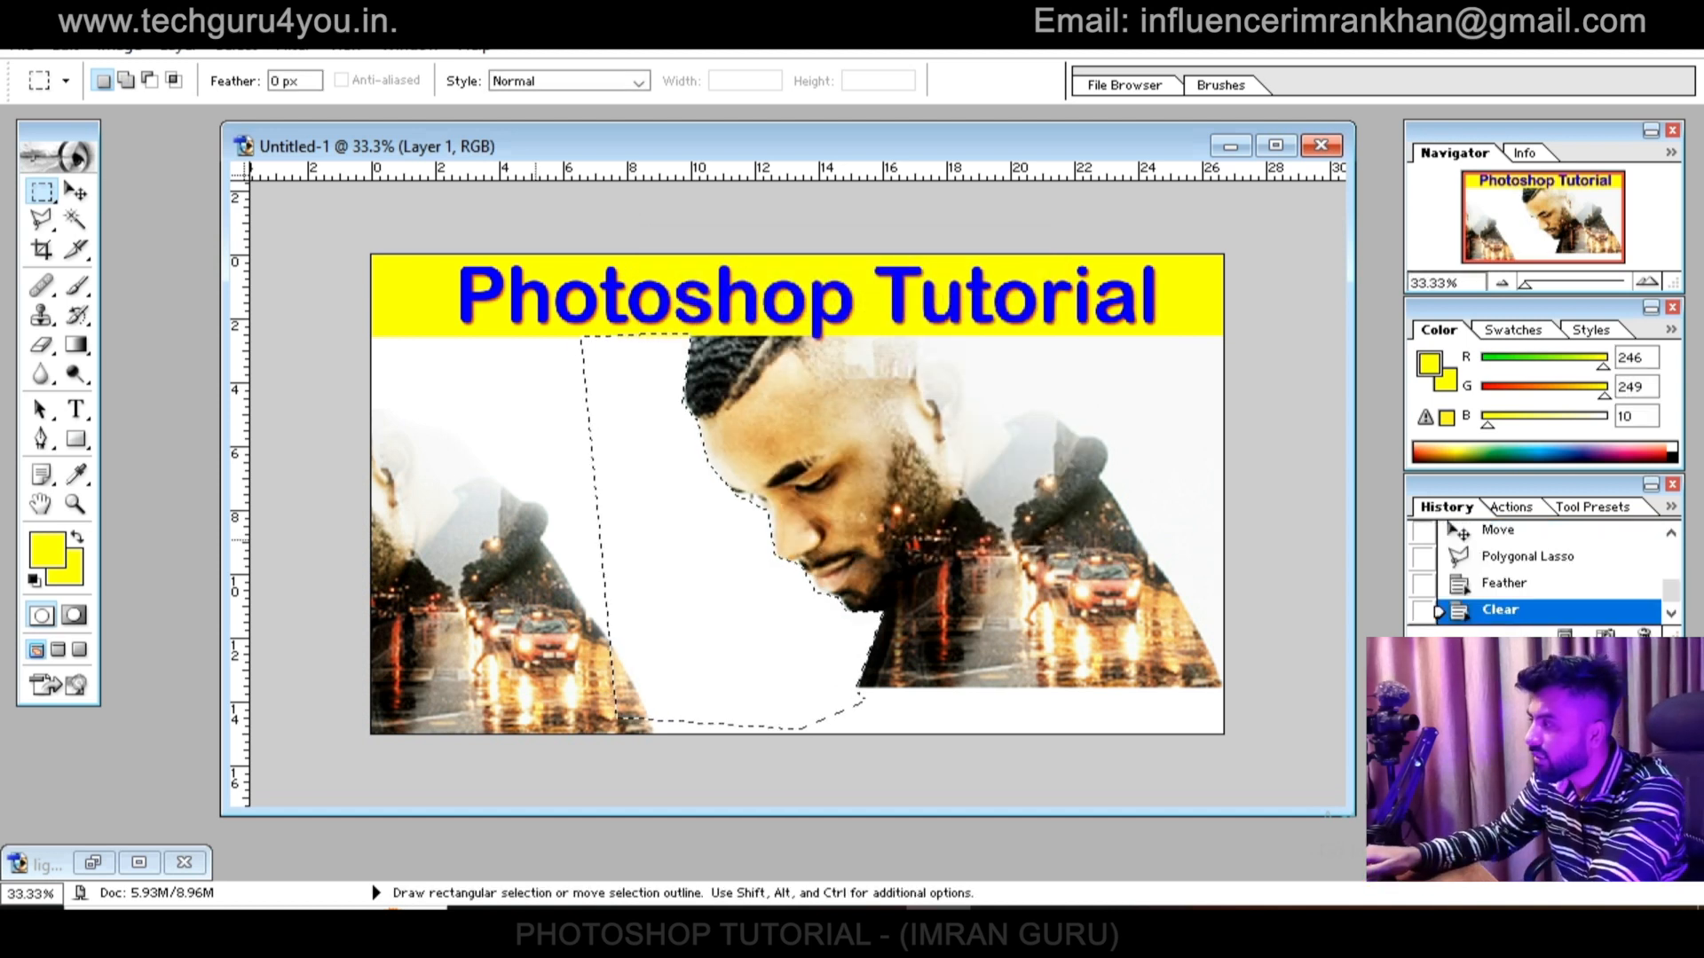
key(ctrl+d)
key(ctrl+plus)
key(ctrl+plus)
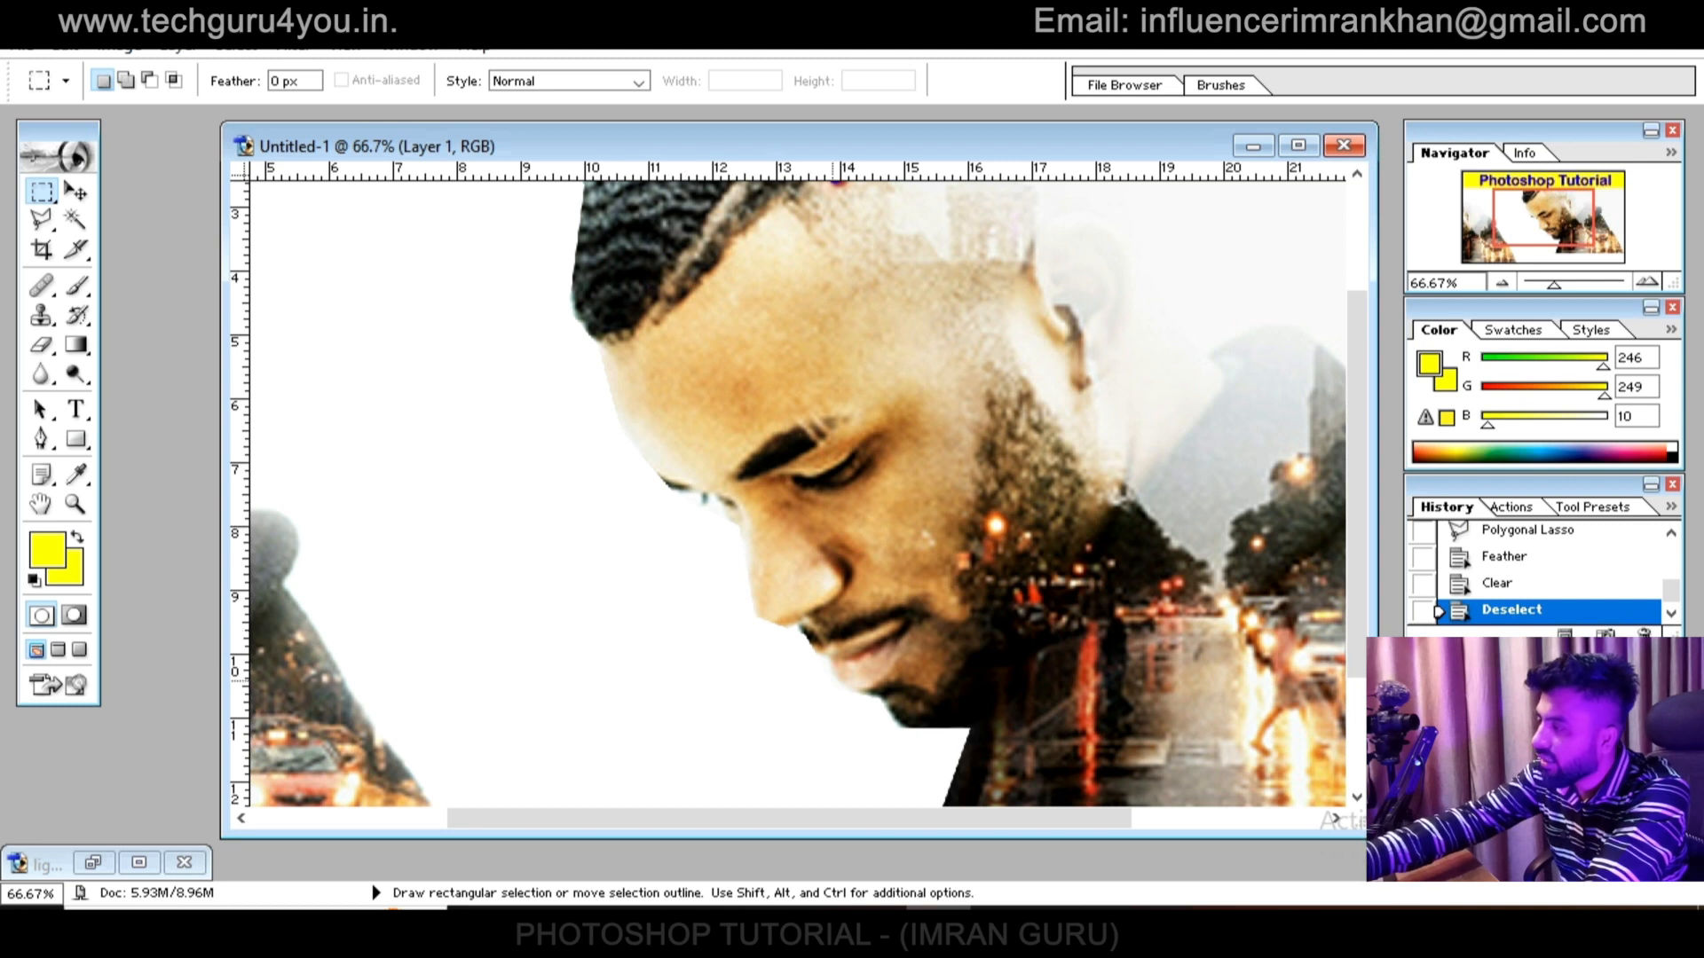
key(ctrl)
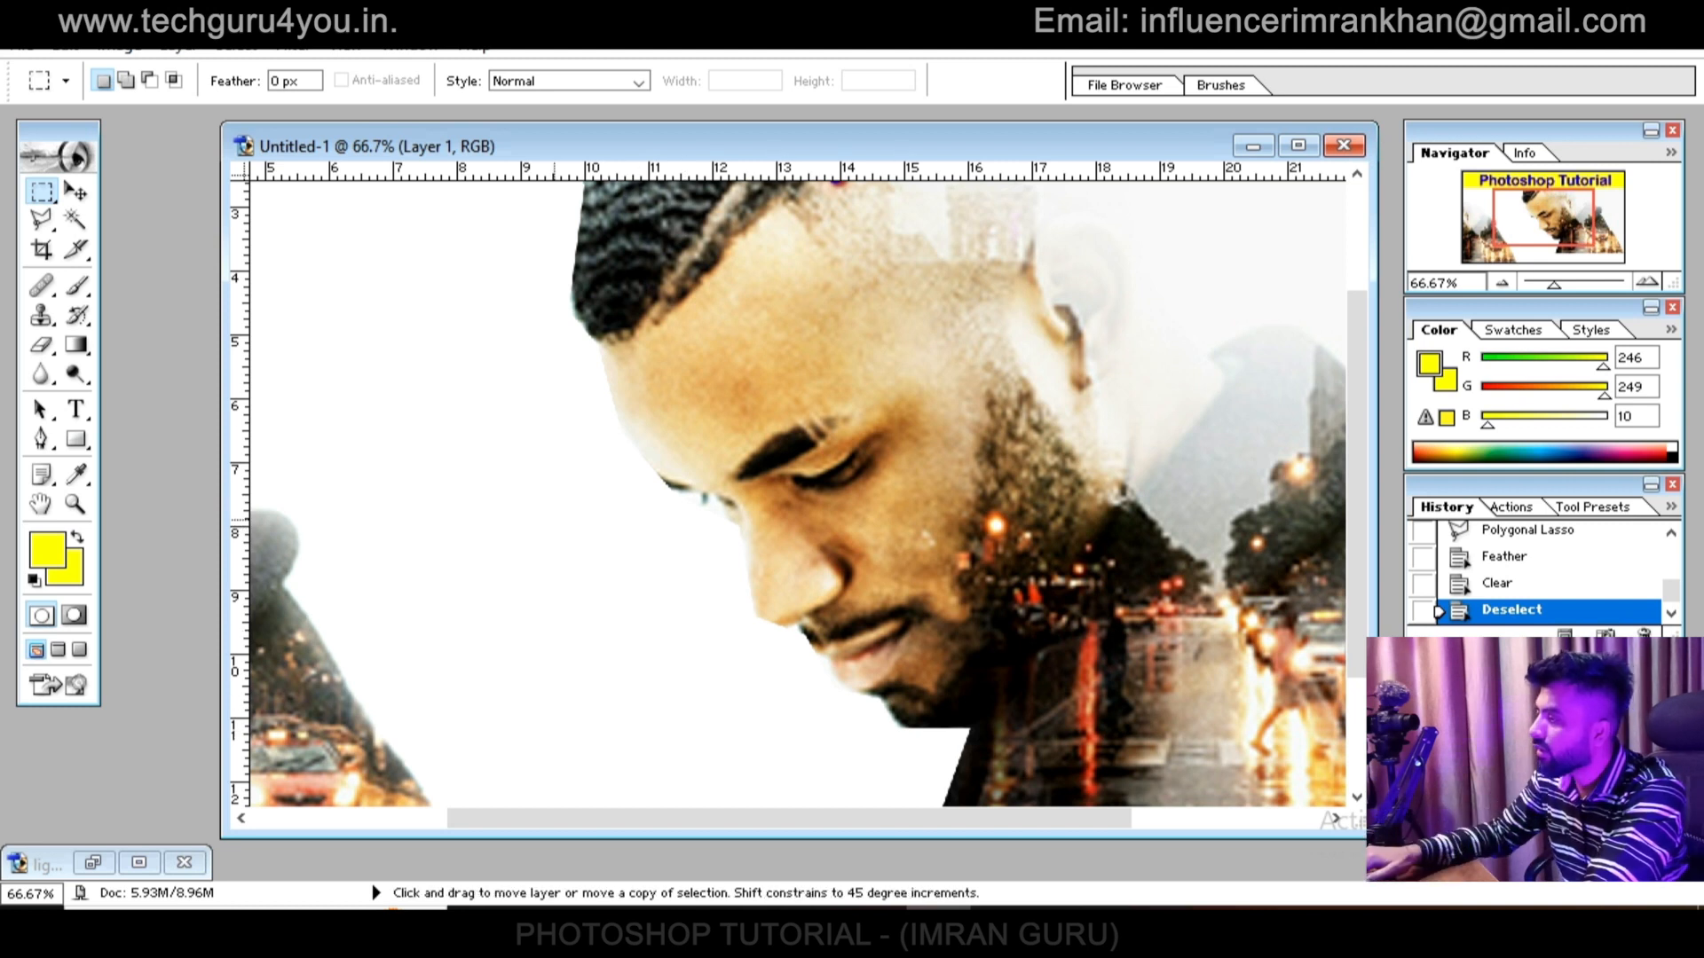
key(ctrl+z)
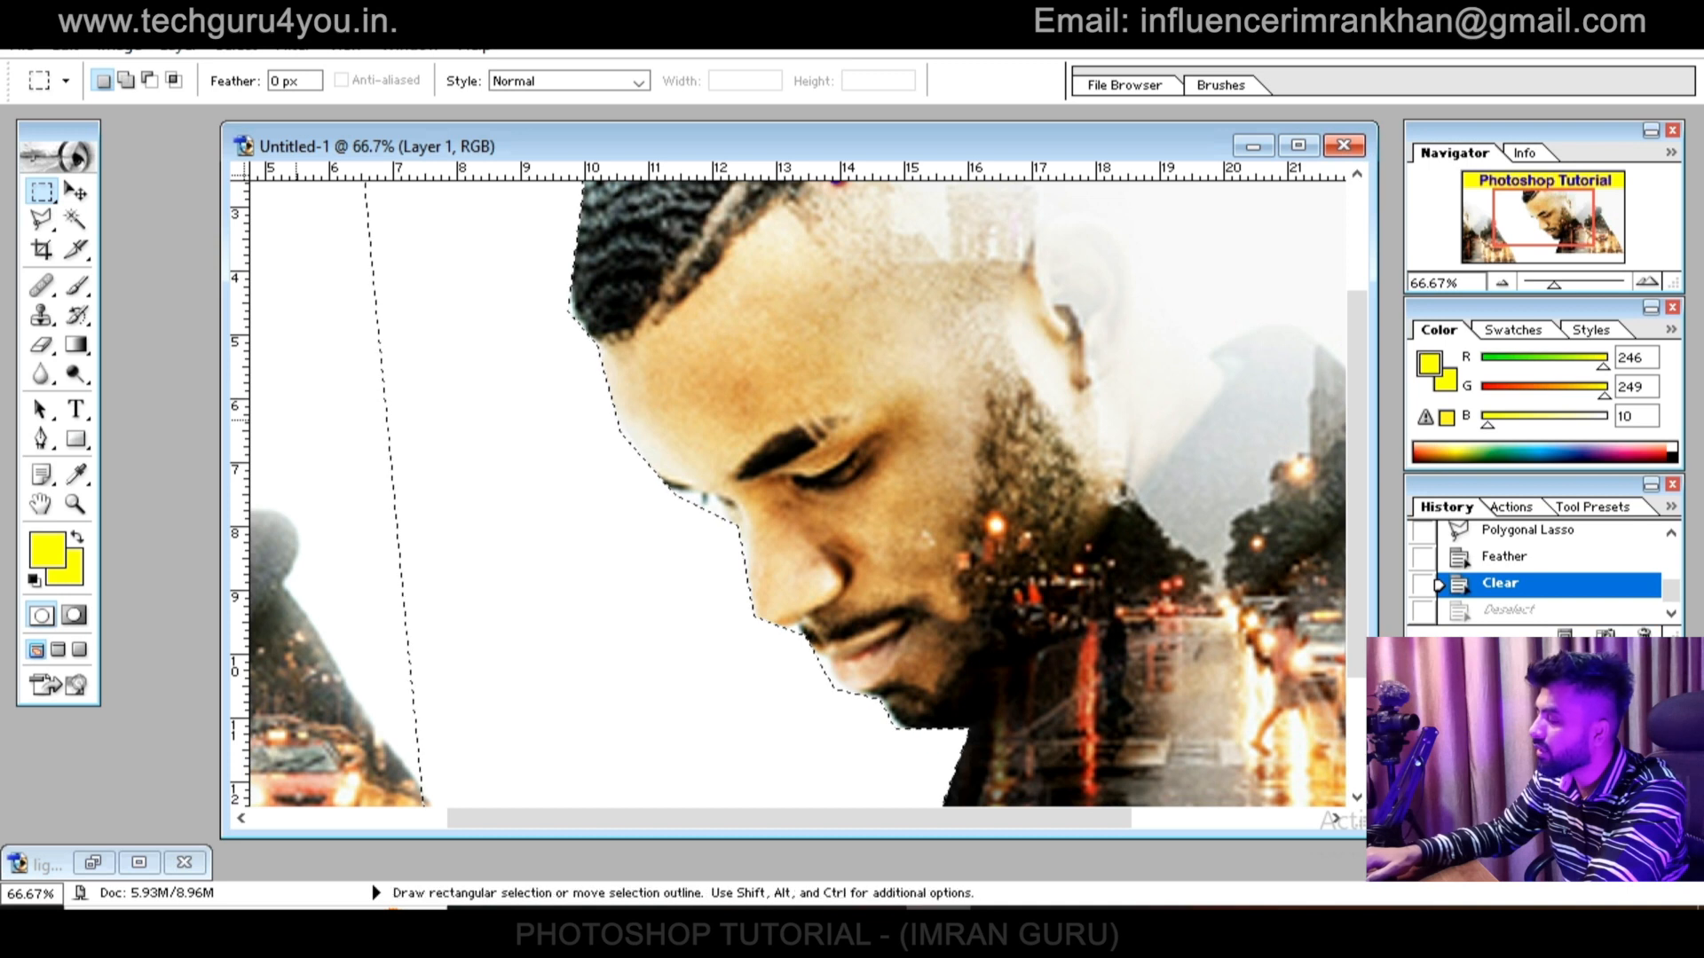
key(ctrl+alt+z)
Feather the selection beside the face by 3 pixels, clear the background inside it and deselect
right_click(454, 332)
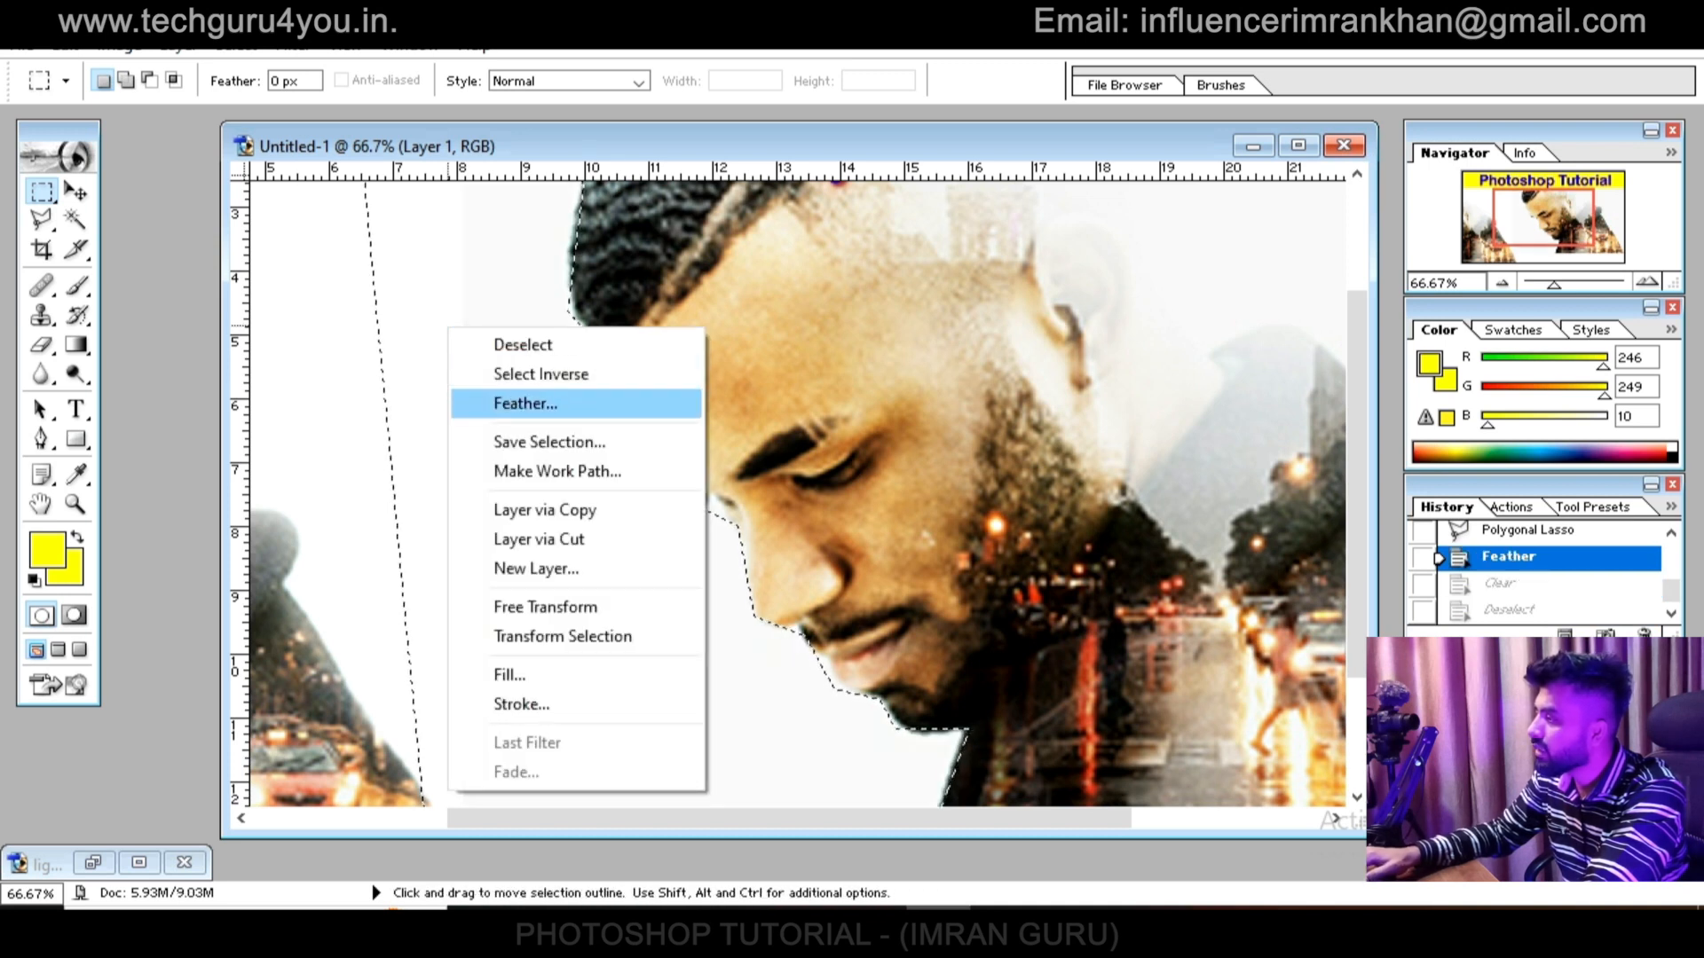
click(532, 399)
text(3)
key(Return)
key(Delete)
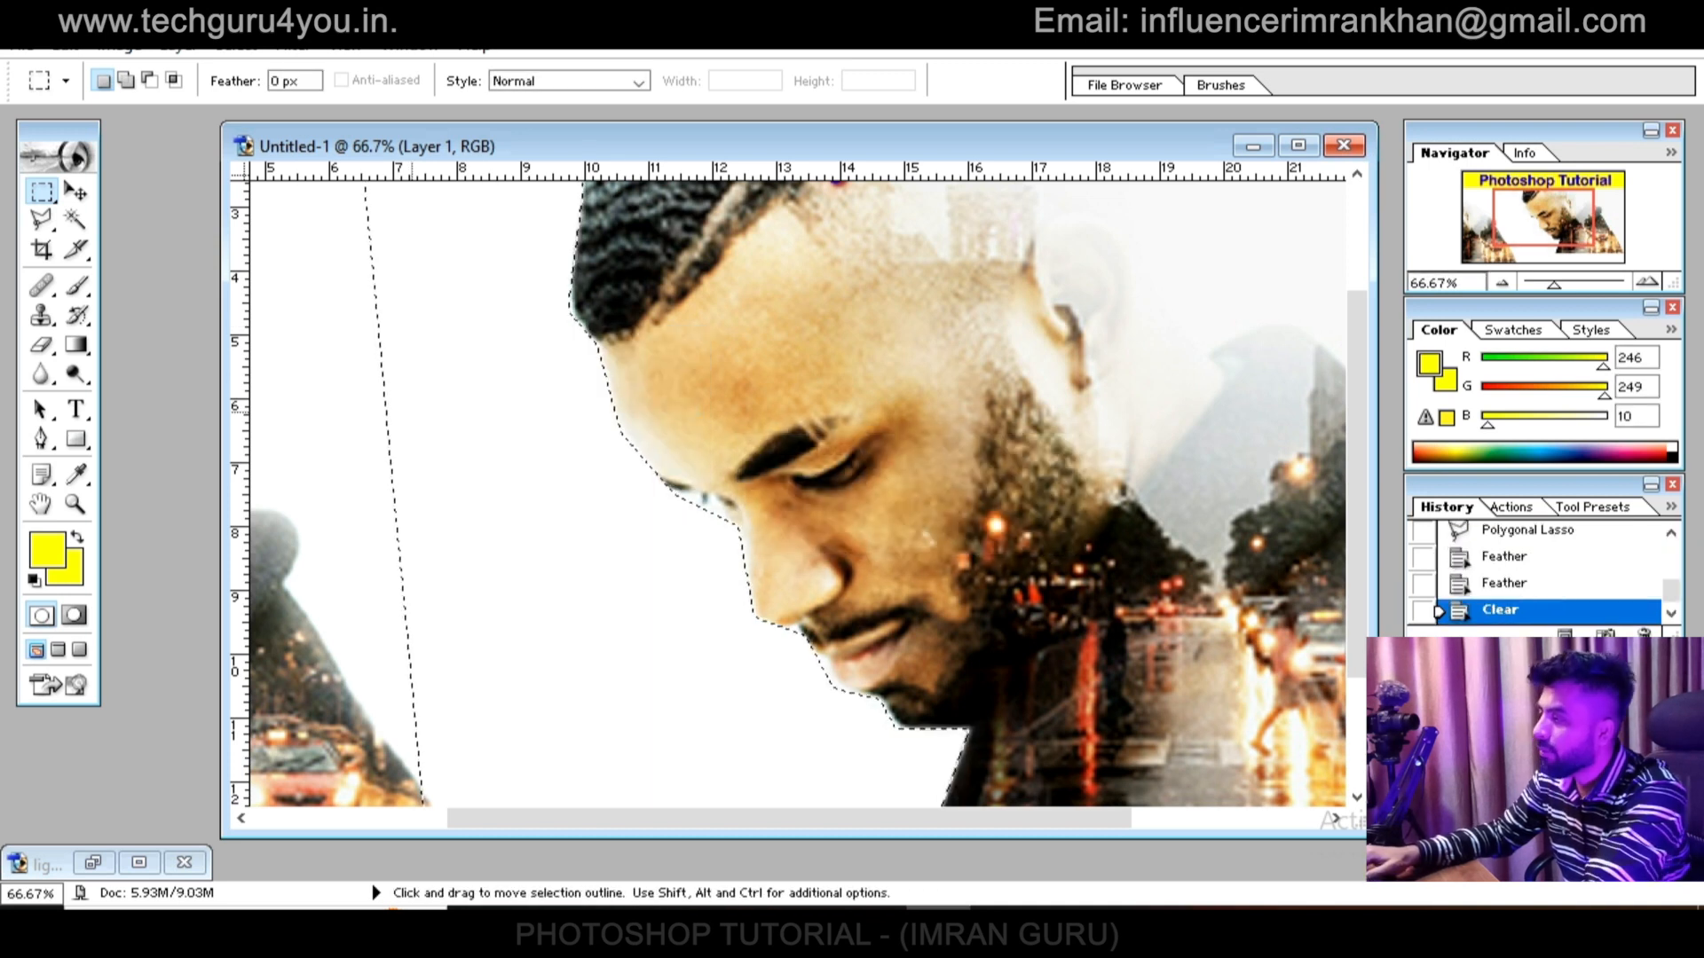
key(ctrl+d)
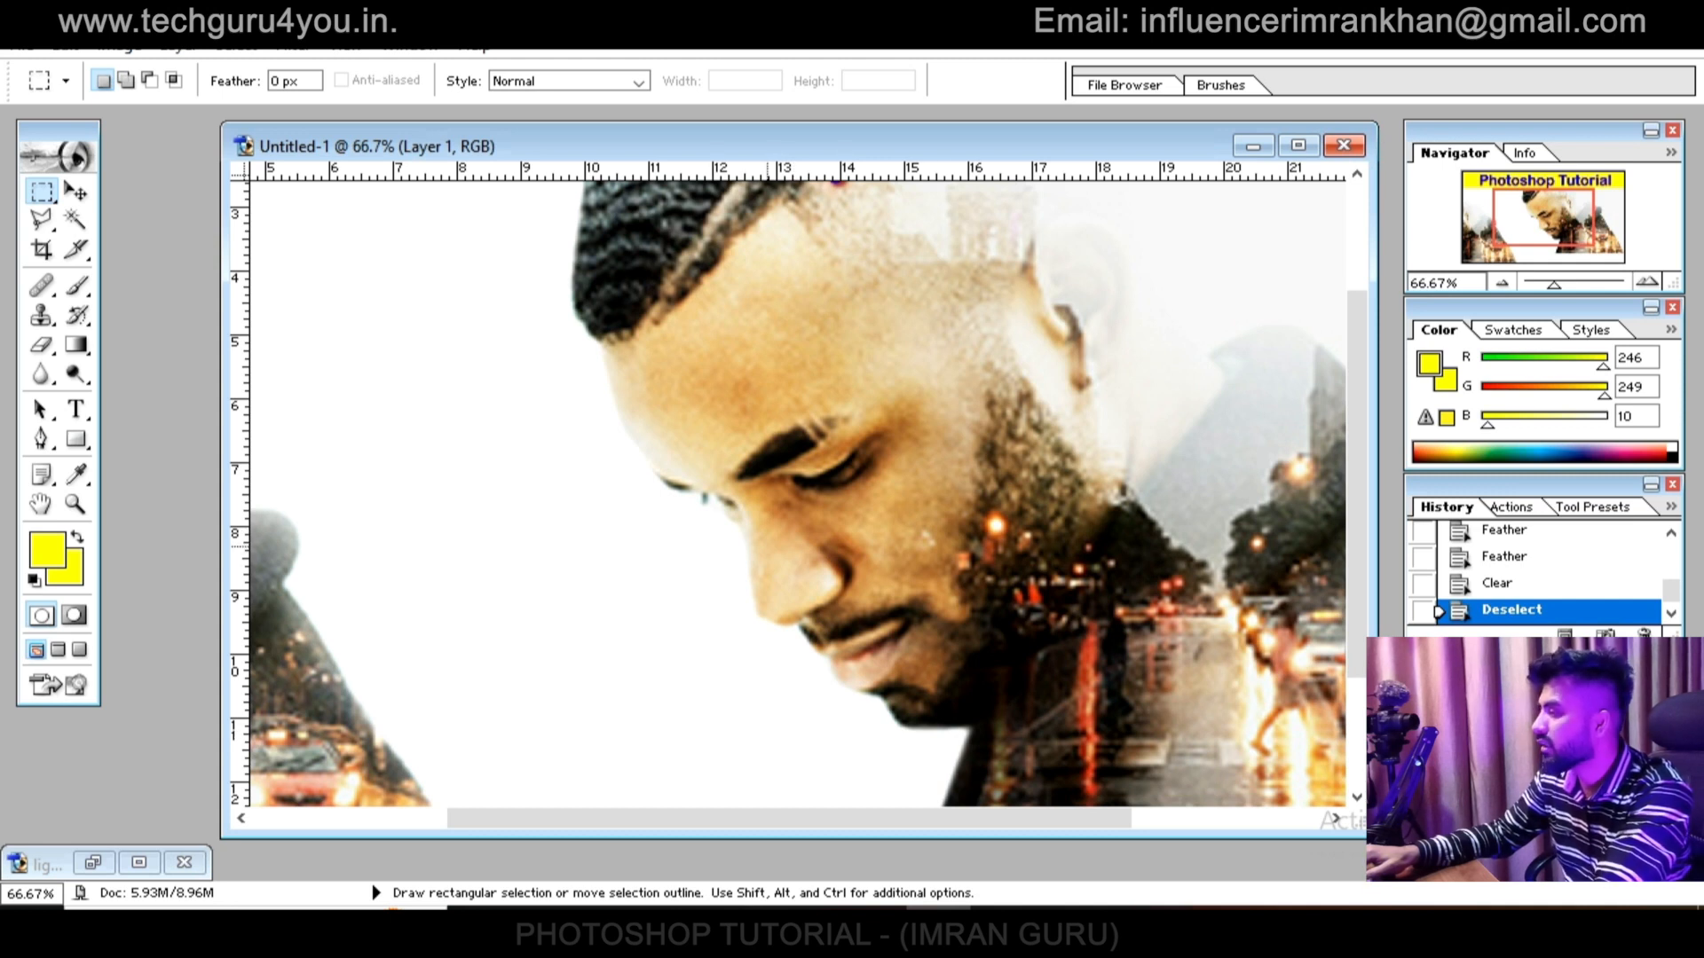
key(ctrl+minus)
key(ctrl+minus)
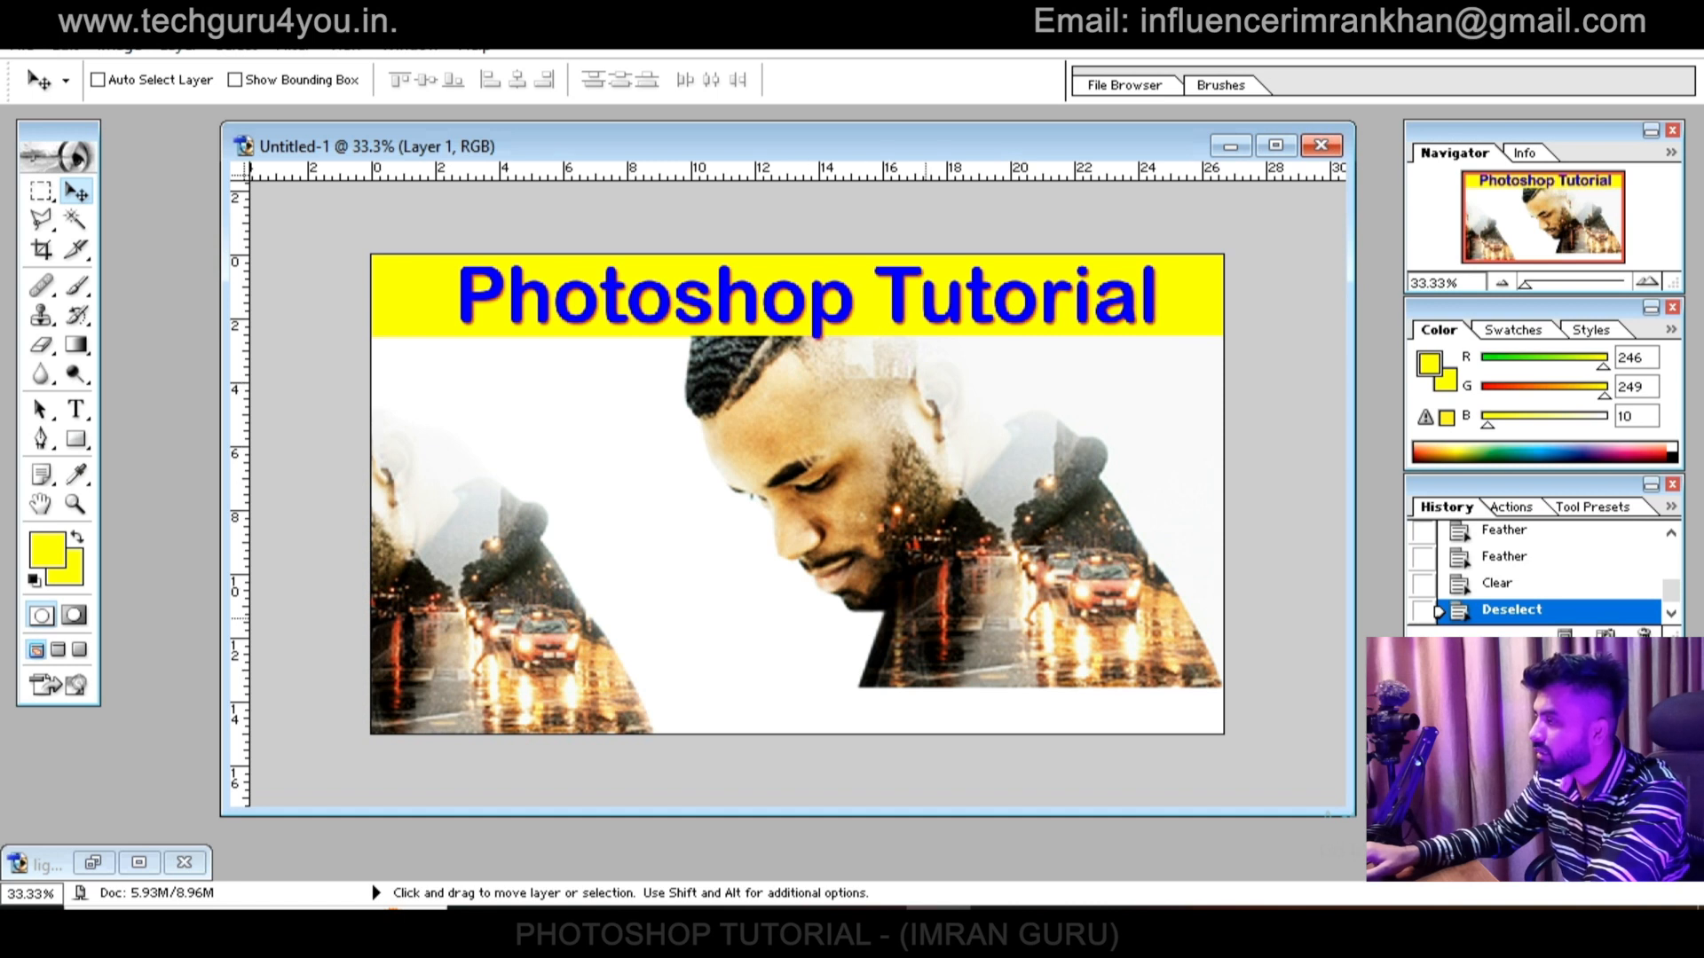
Select the light background behind the man's head and back with the Magic Wand at tolerance 32
click(74, 219)
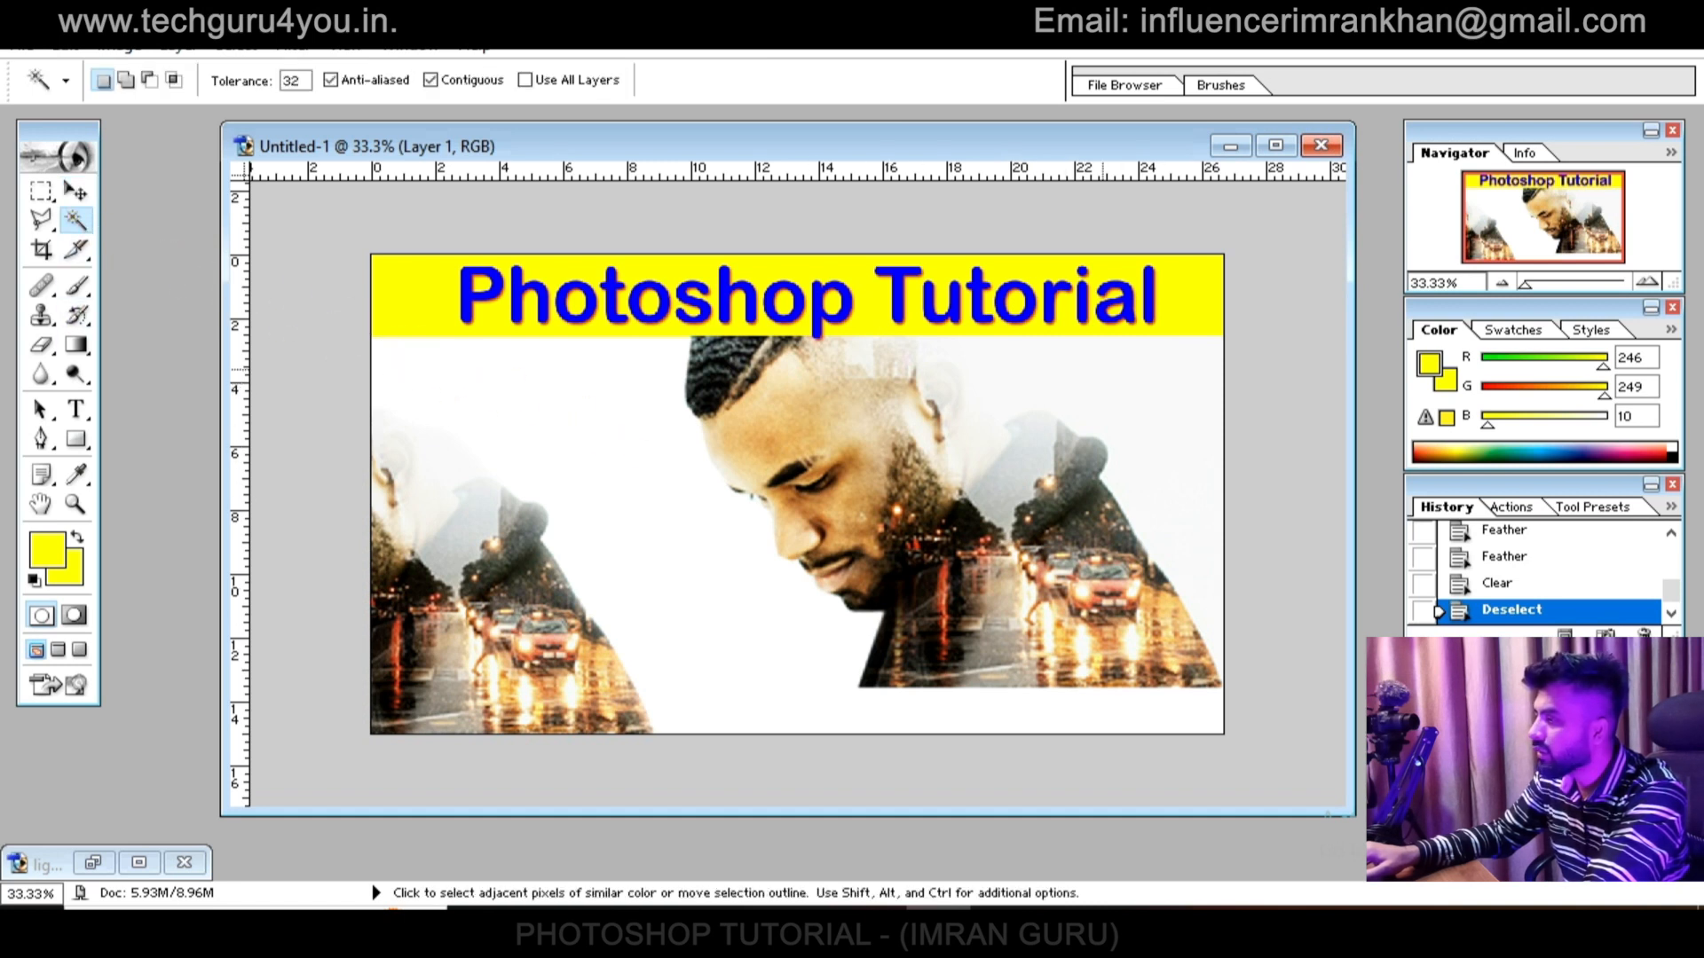
click(1100, 371)
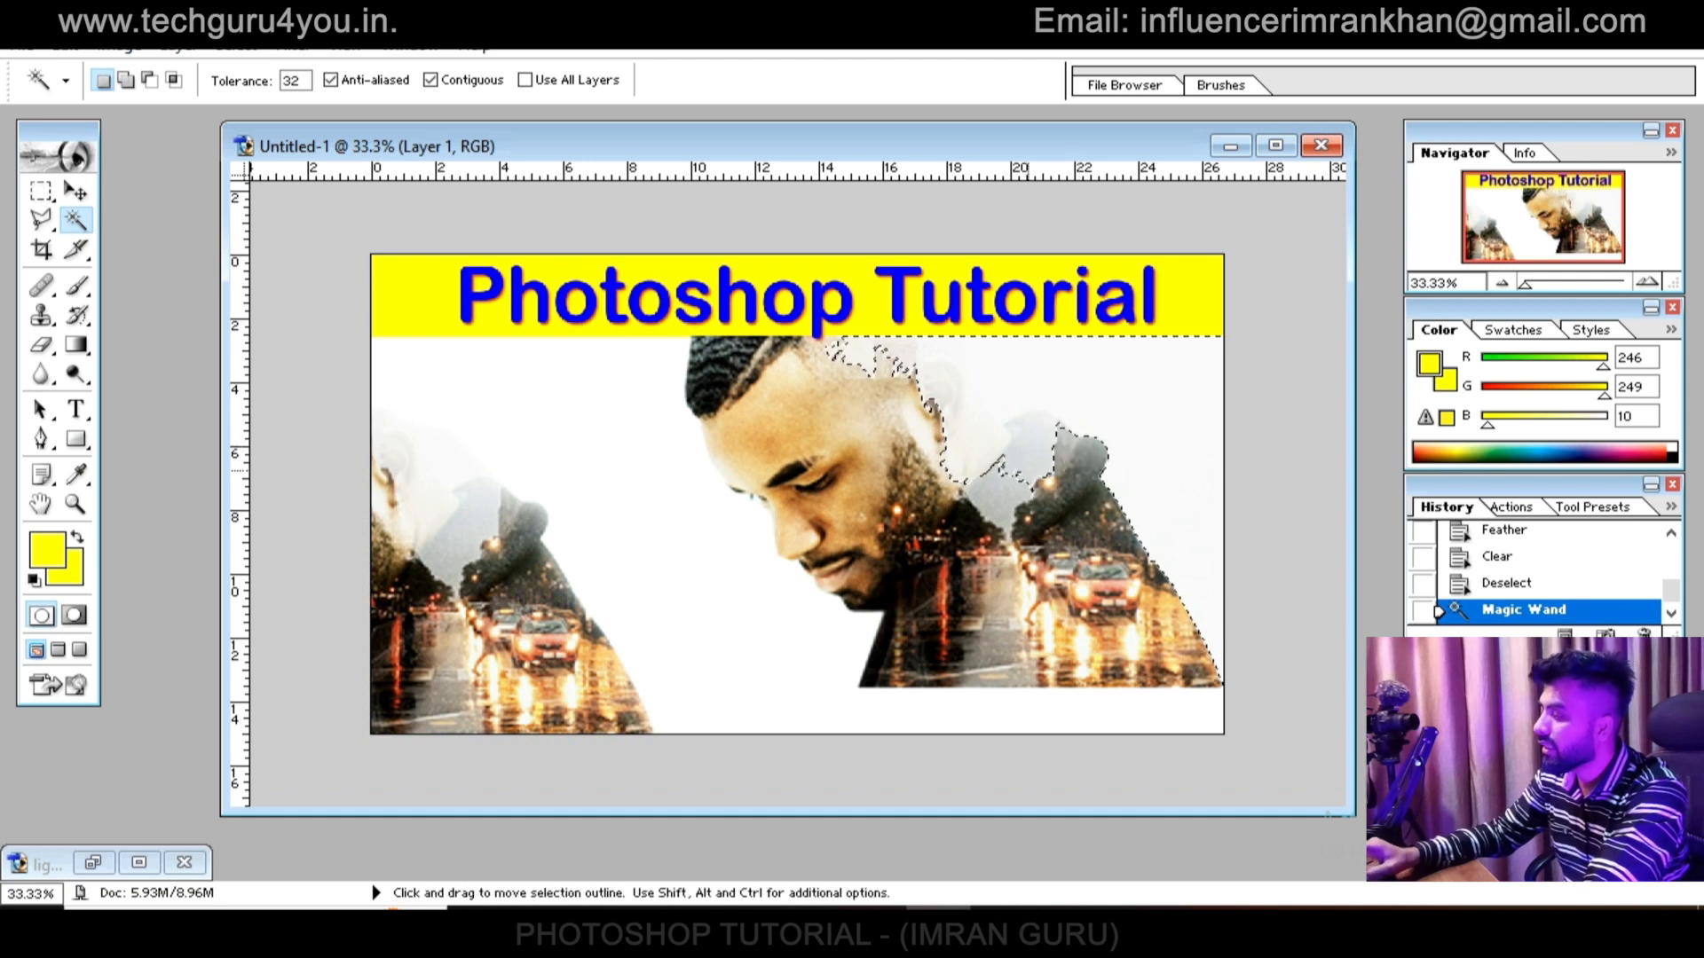
key(alt)
Subtract the shoulder area and the patch beside the beard from the background selection with the Polygonal Lasso
click(40, 220)
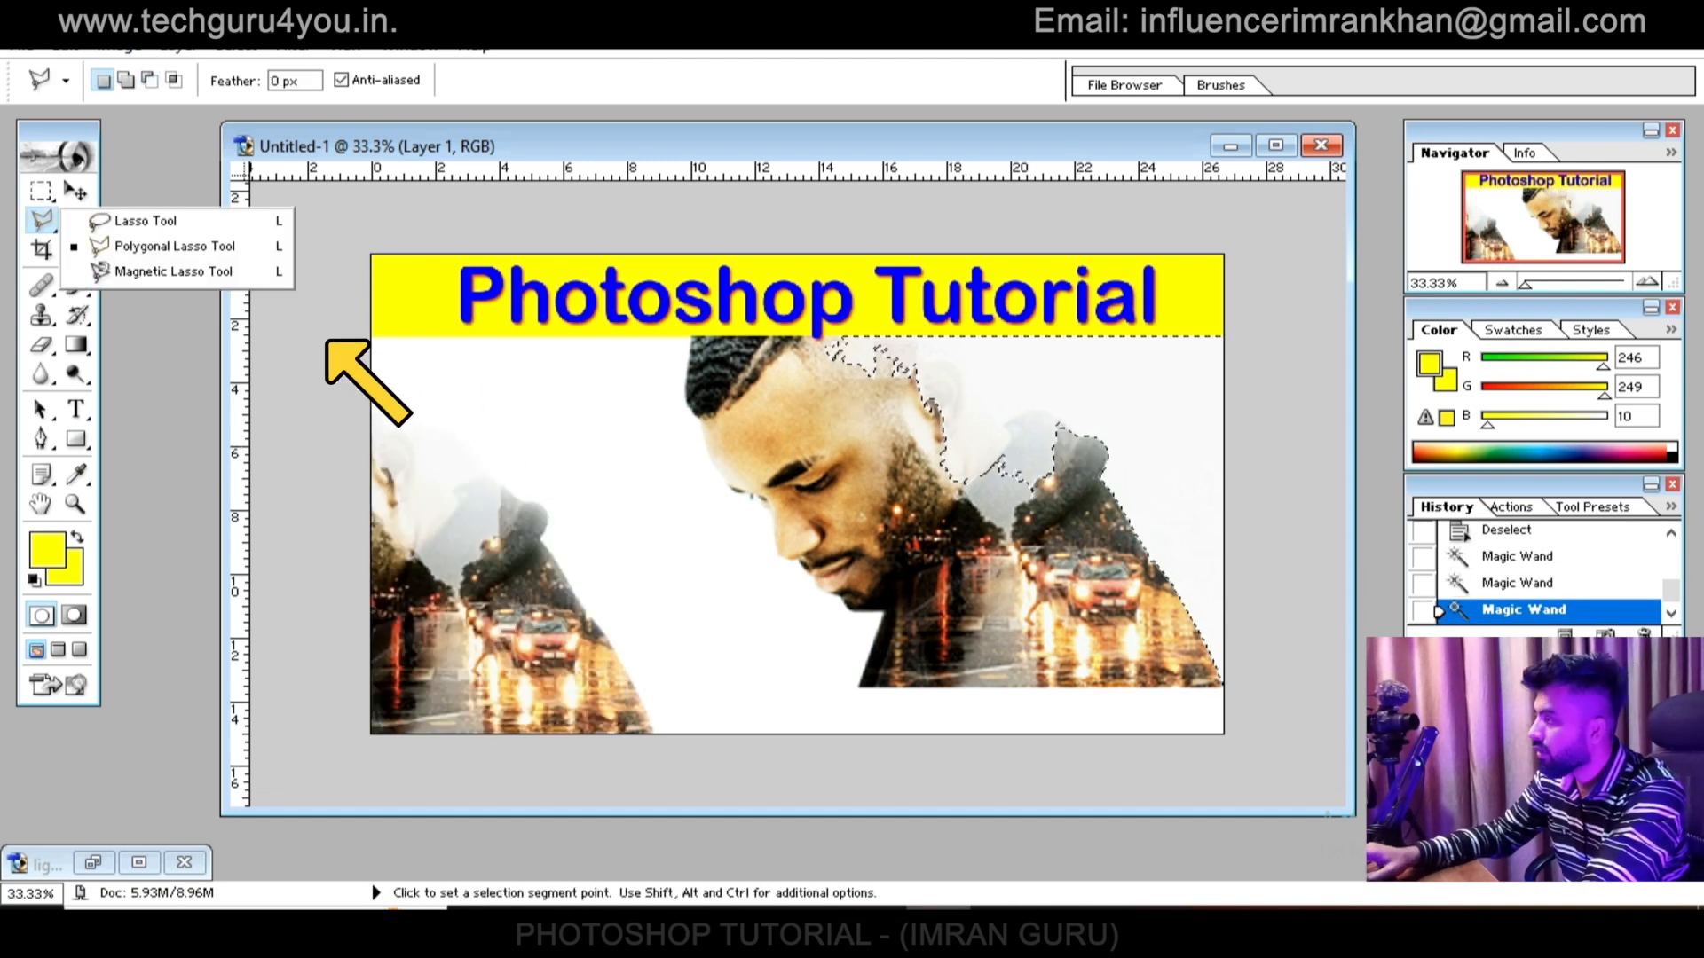
click(190, 240)
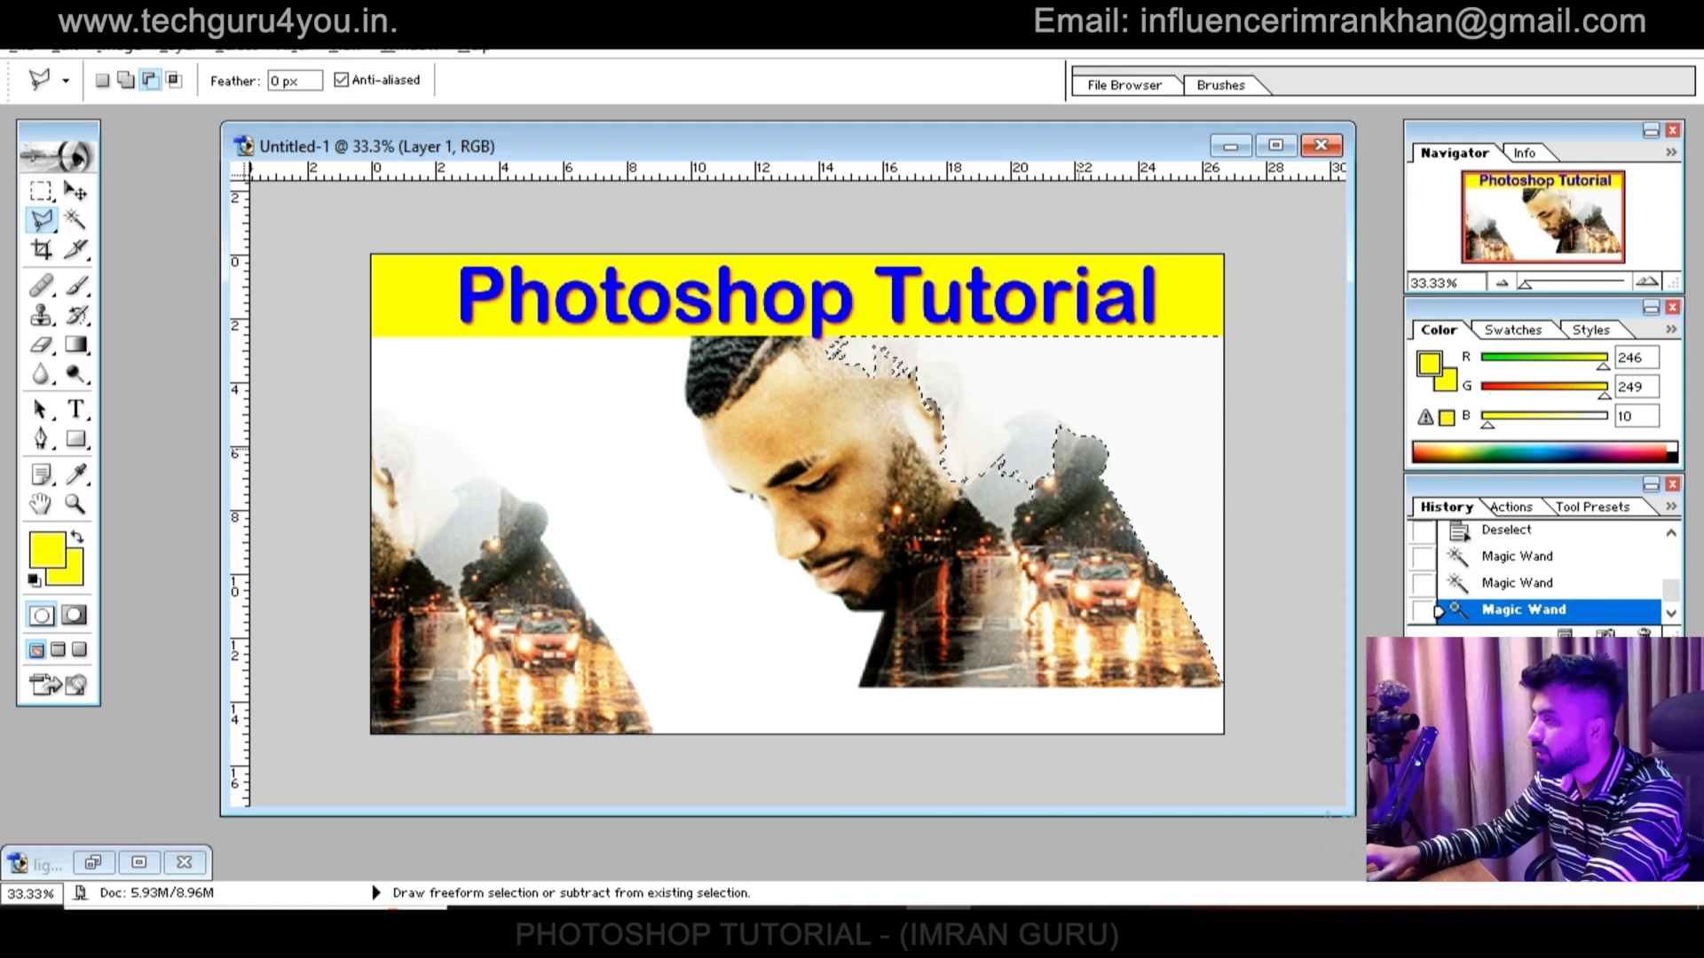
click(942, 451)
click(1032, 417)
click(1074, 442)
click(1059, 513)
click(976, 504)
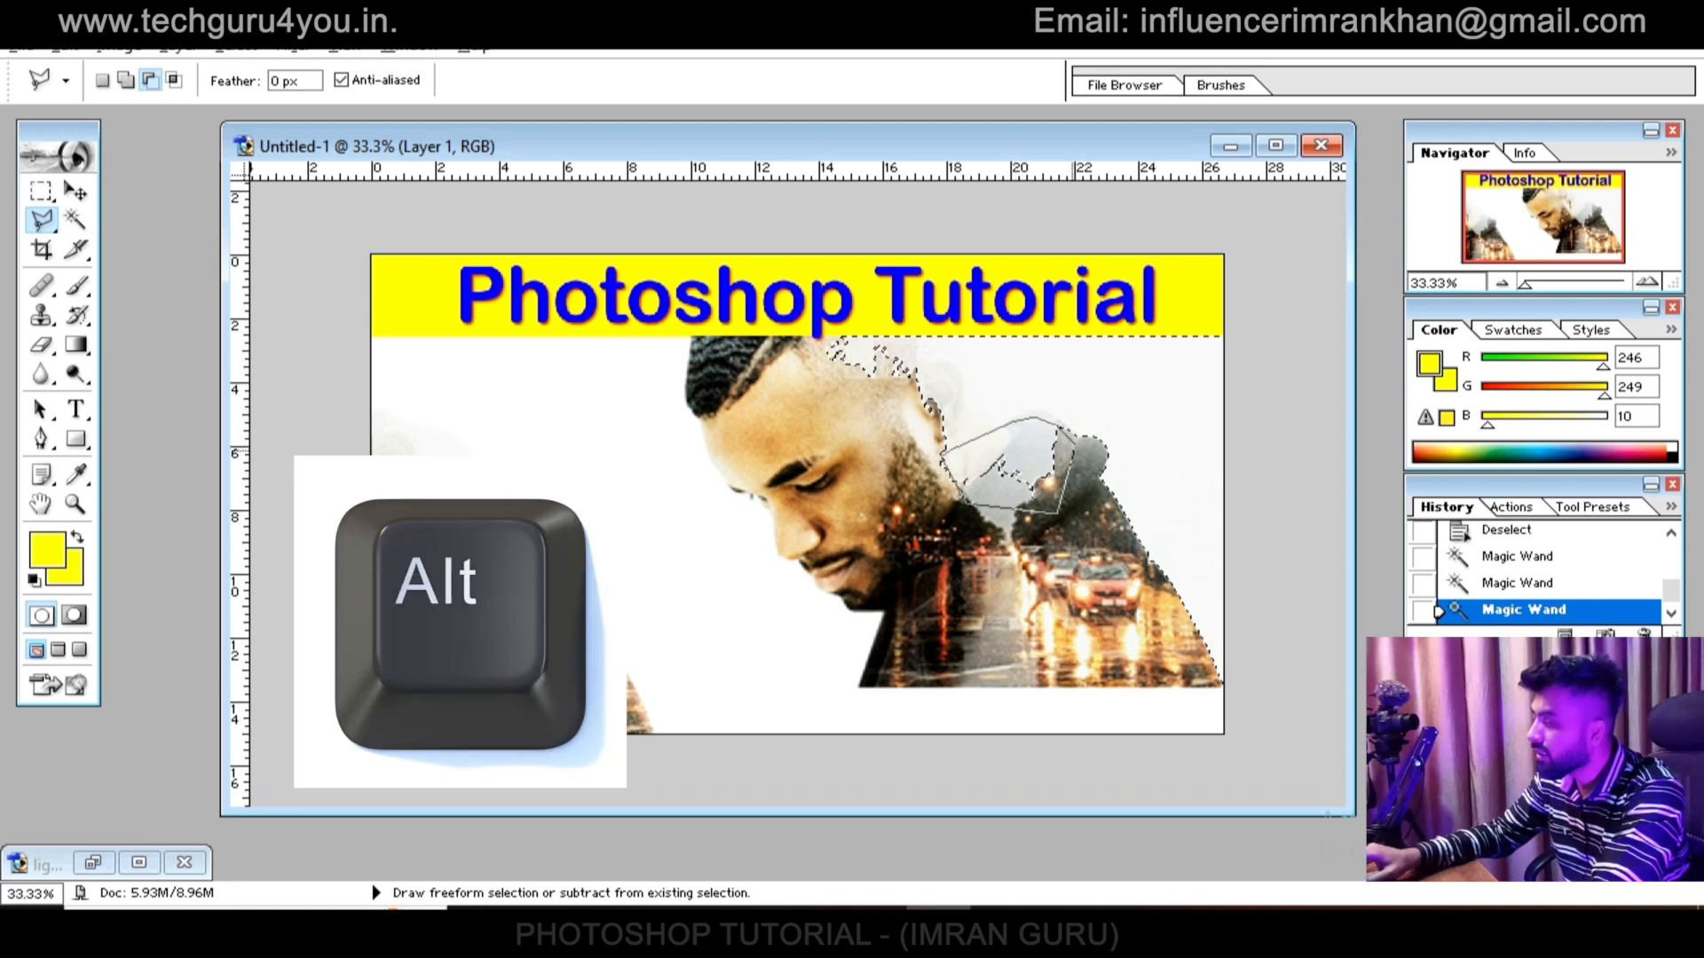
click(944, 452)
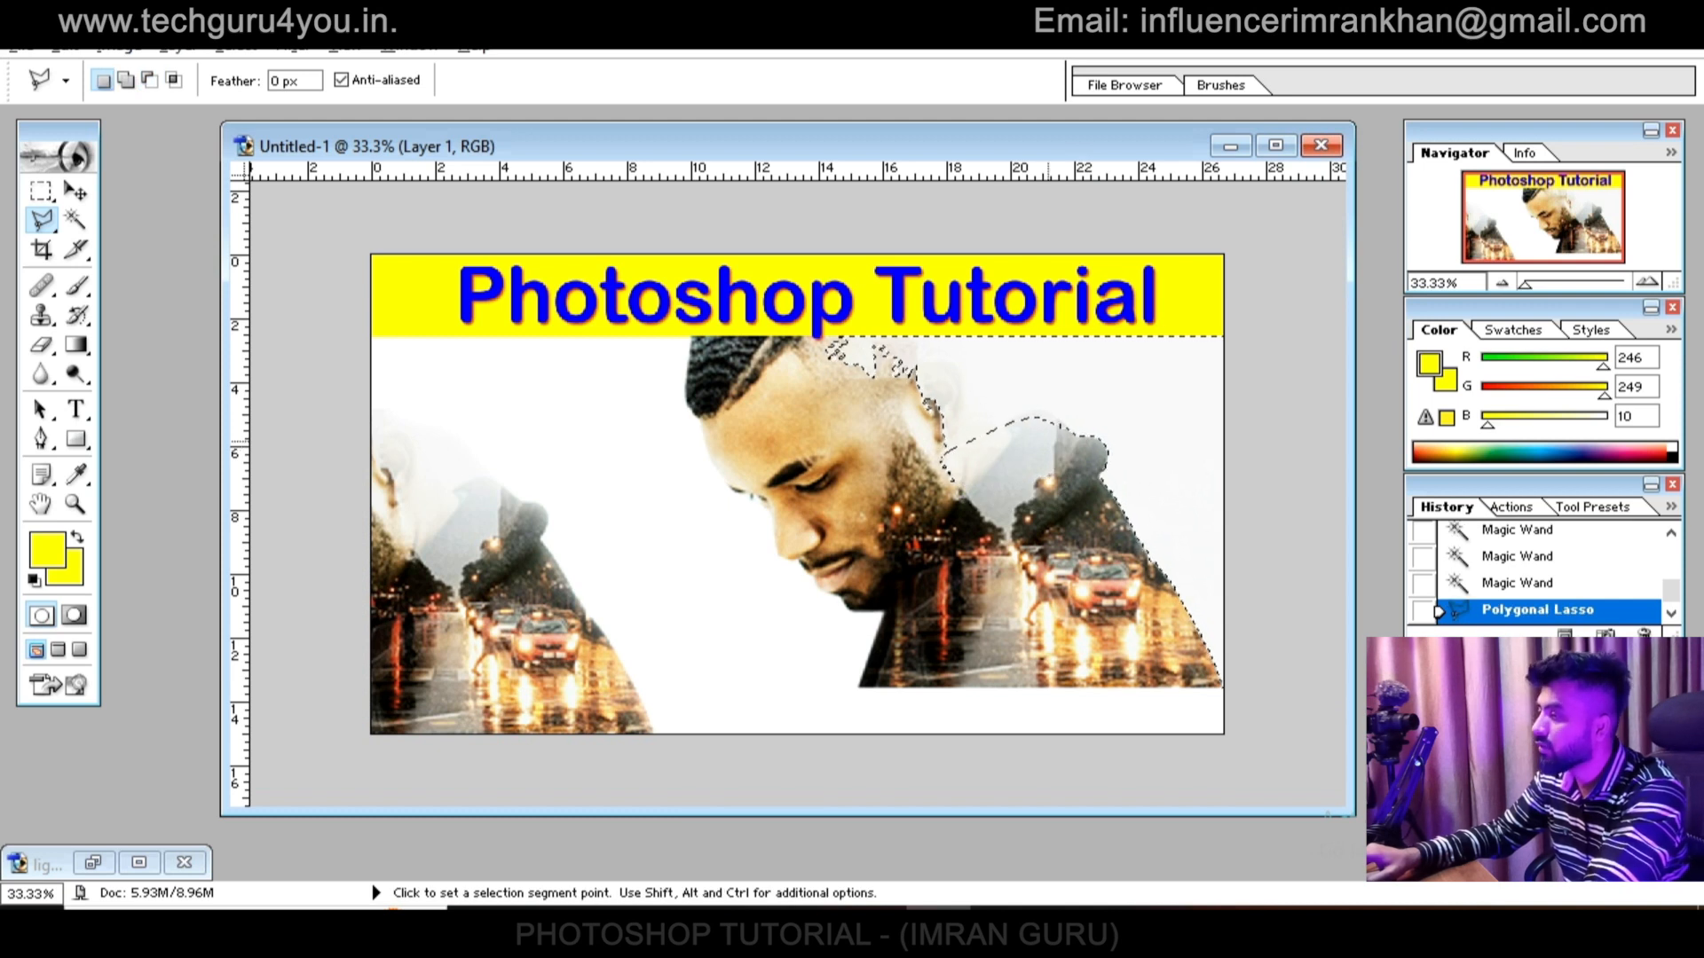
key(alt)
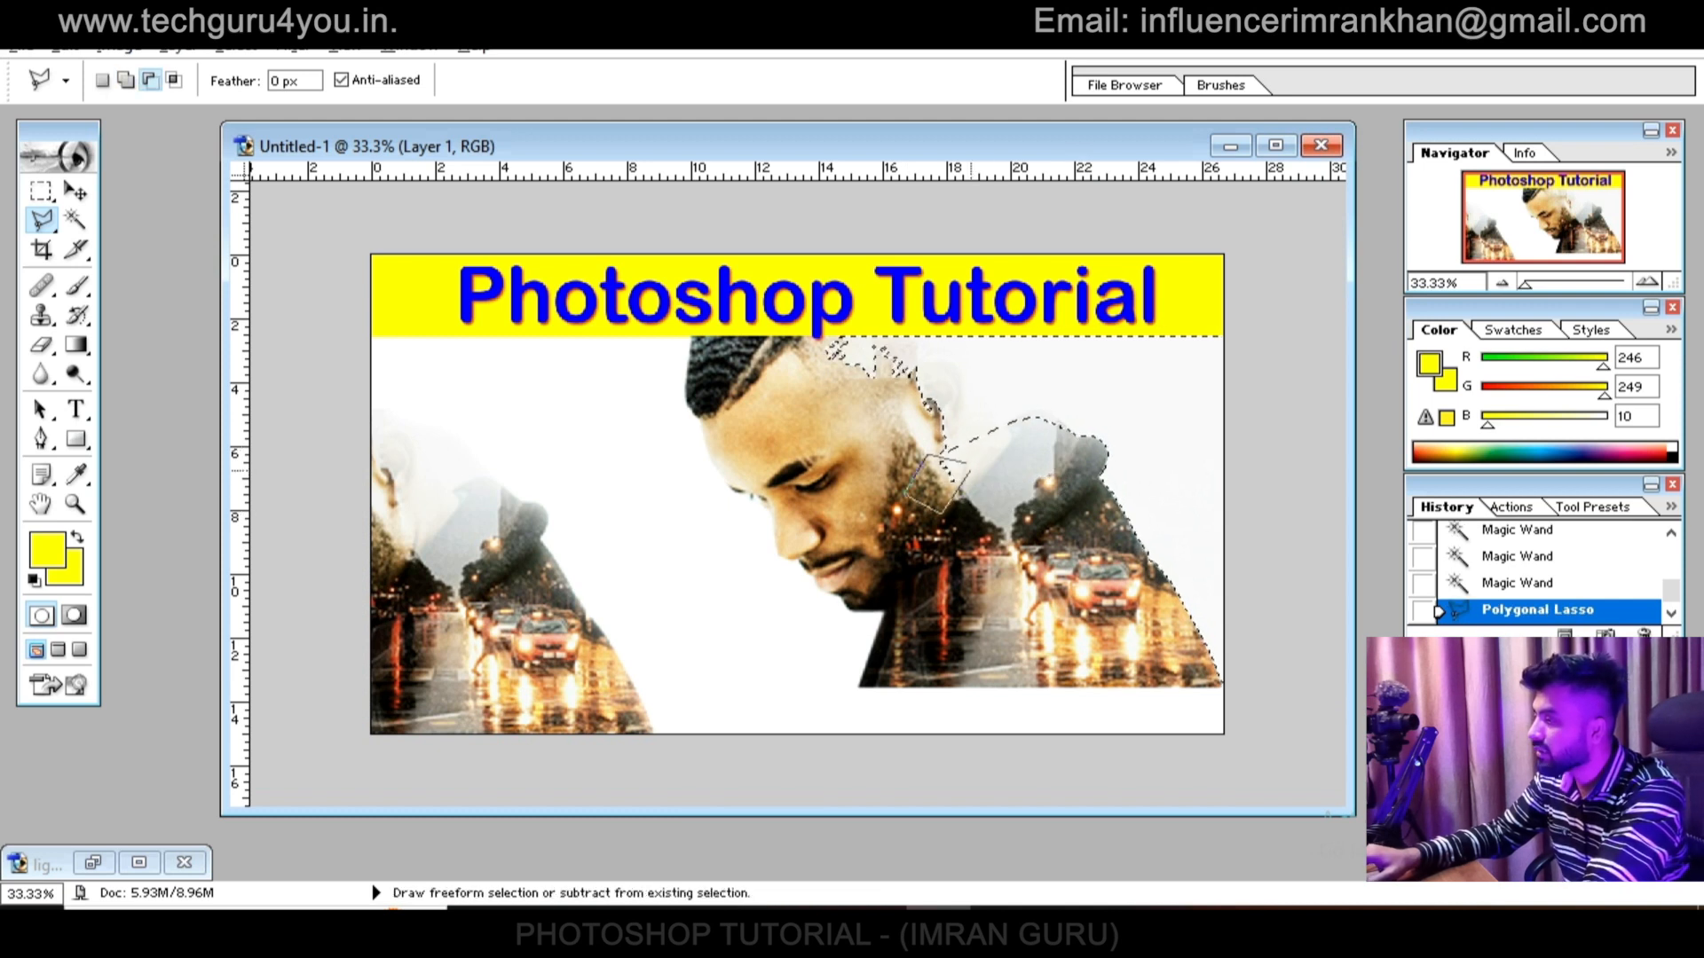
double_click(914, 495)
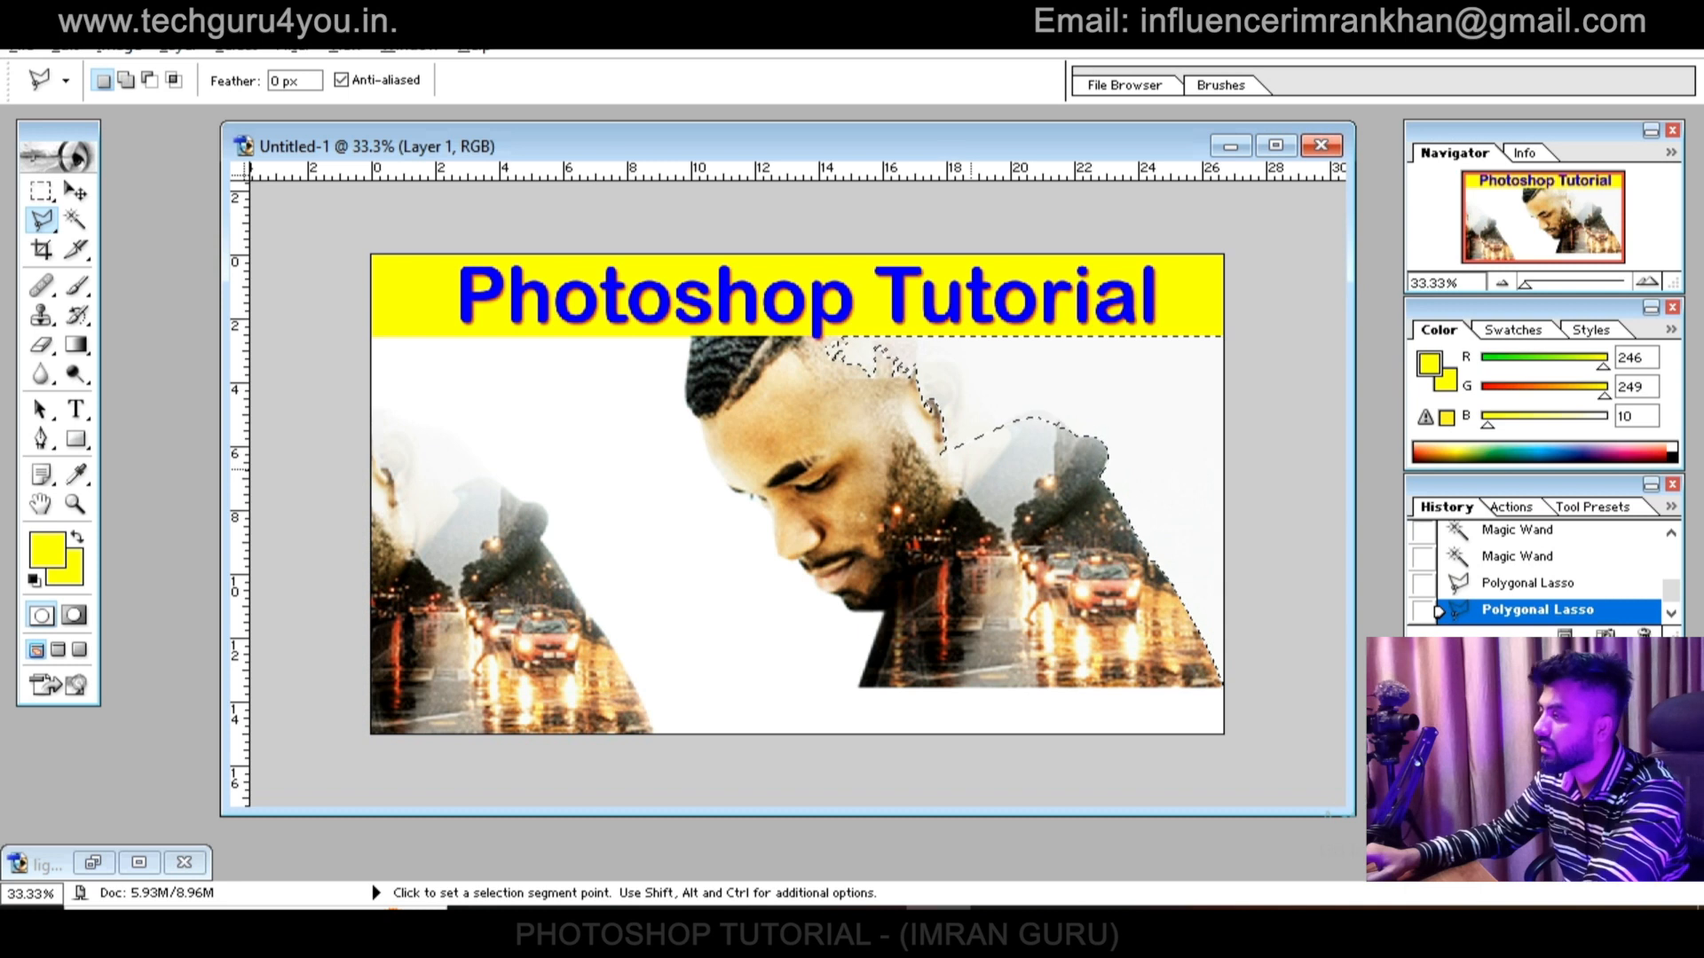
Feather the selection behind the man by 8 pixels, clear the background inside it and deselect
key(m)
right_click(840, 387)
click(914, 461)
text(8)
key(Return)
key(Delete)
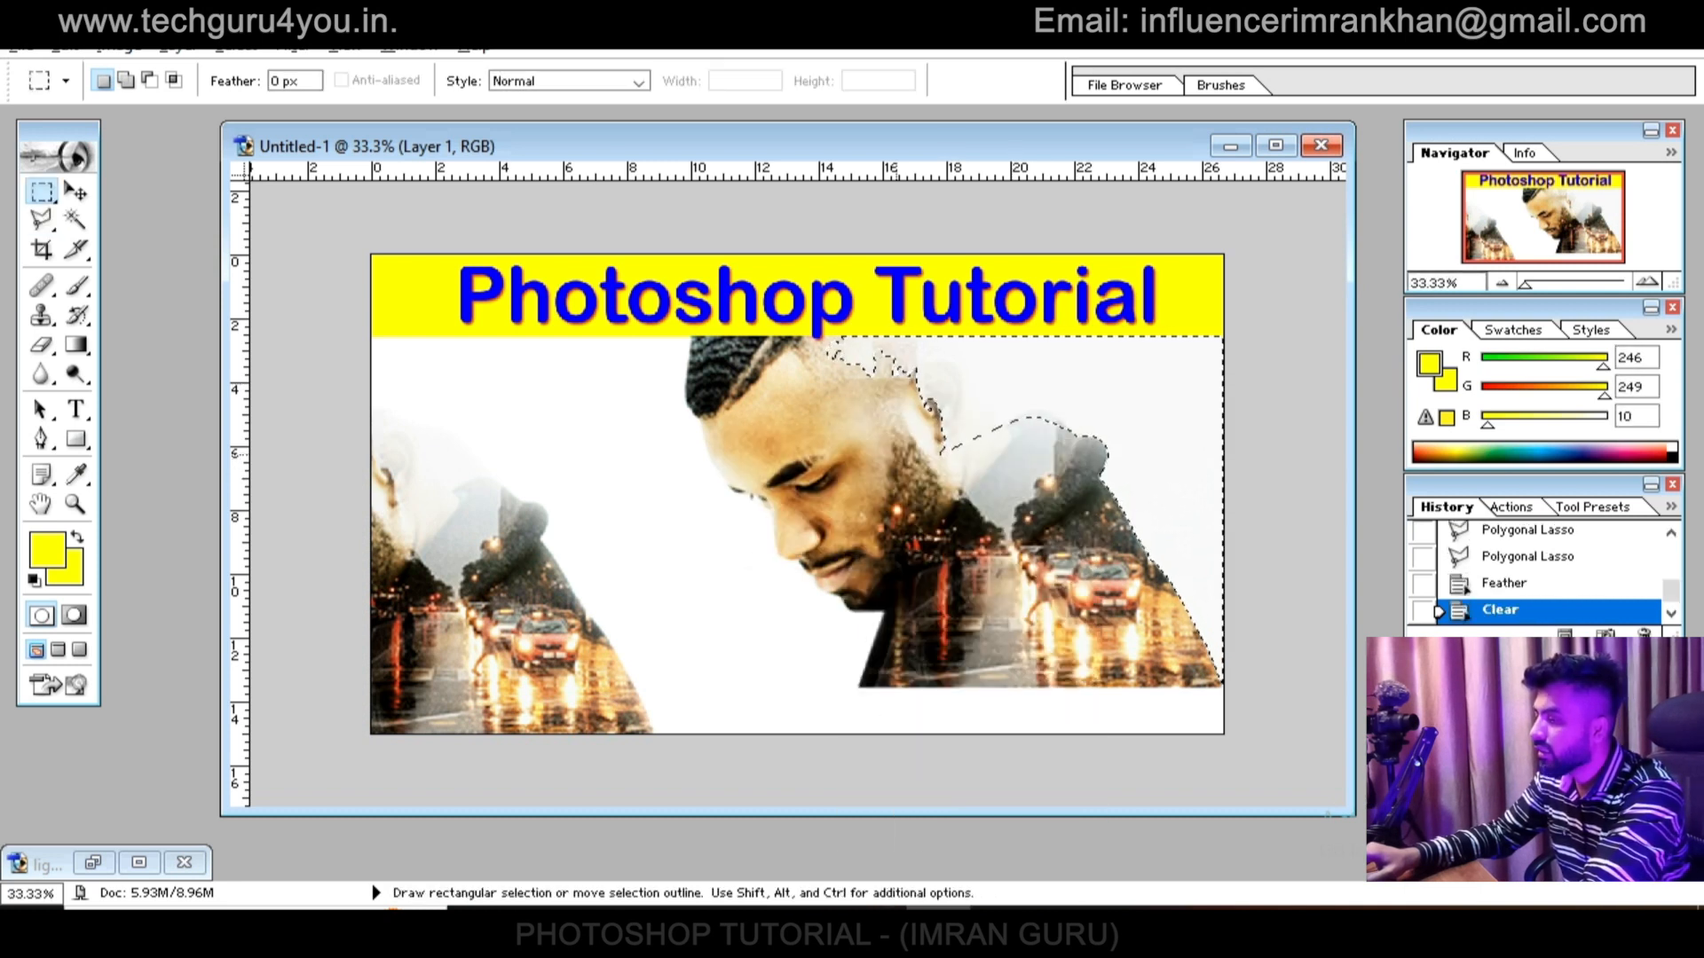
key(ctrl+d)
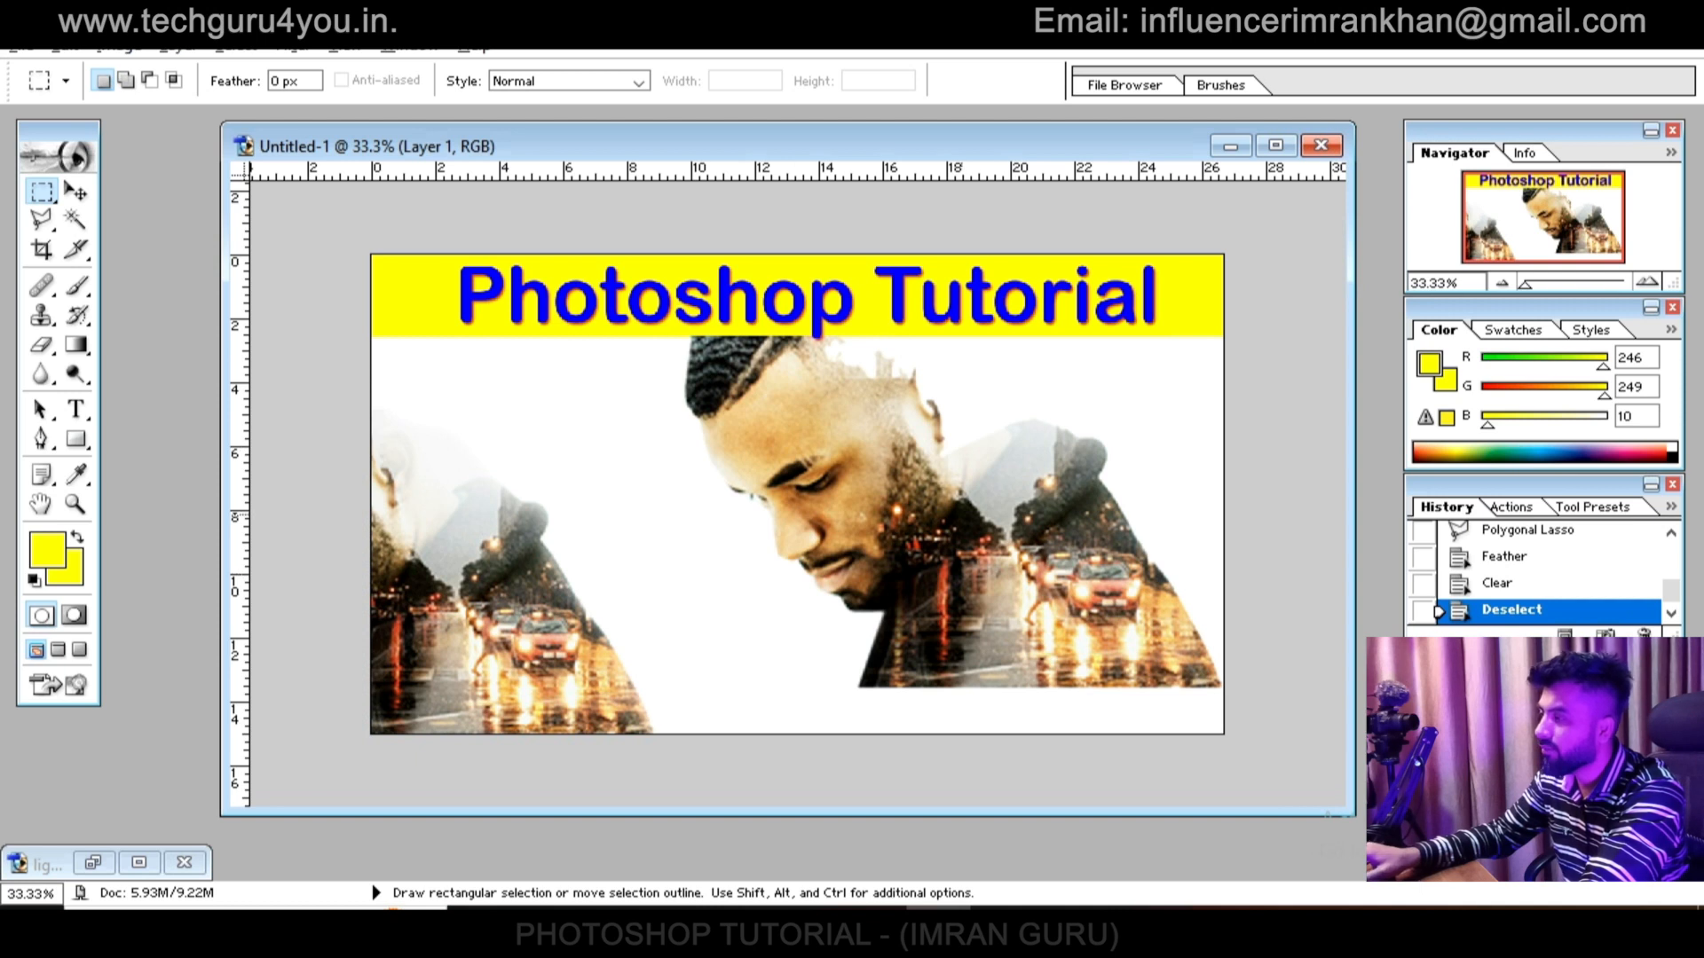
Move the man's cutout down to the canvas's lower edge, enlarge it up to the title strip, and make Layer 2 active
key(v)
drag(932, 489, 935, 532)
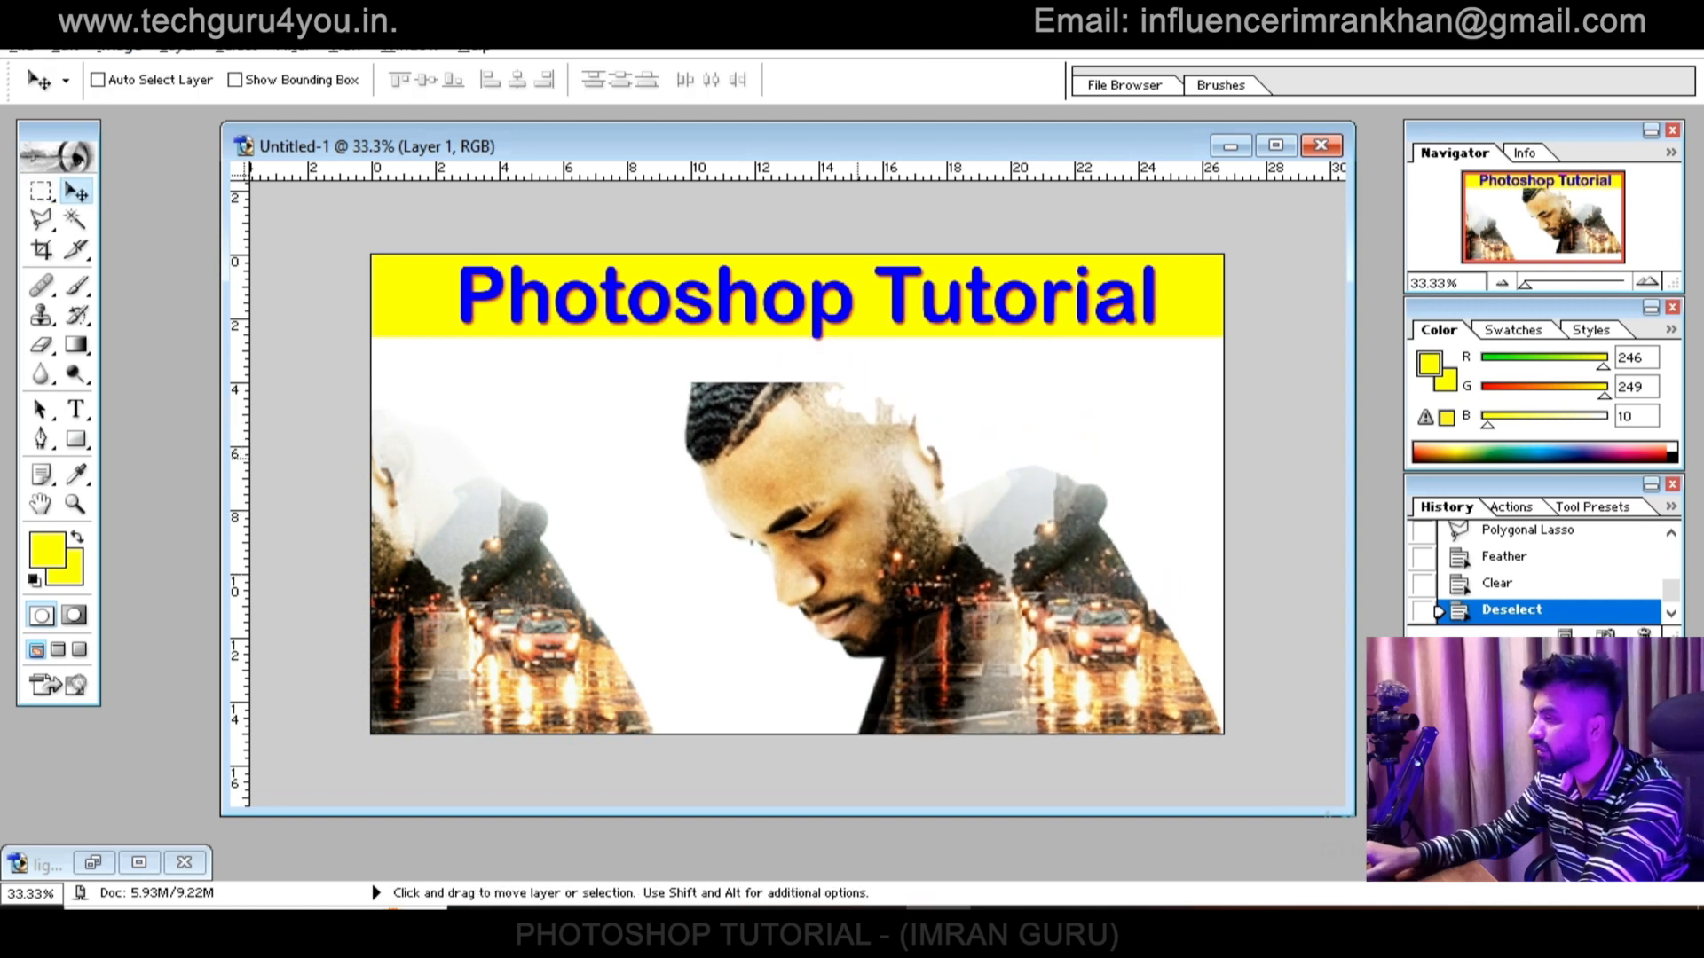
right_click(419, 521)
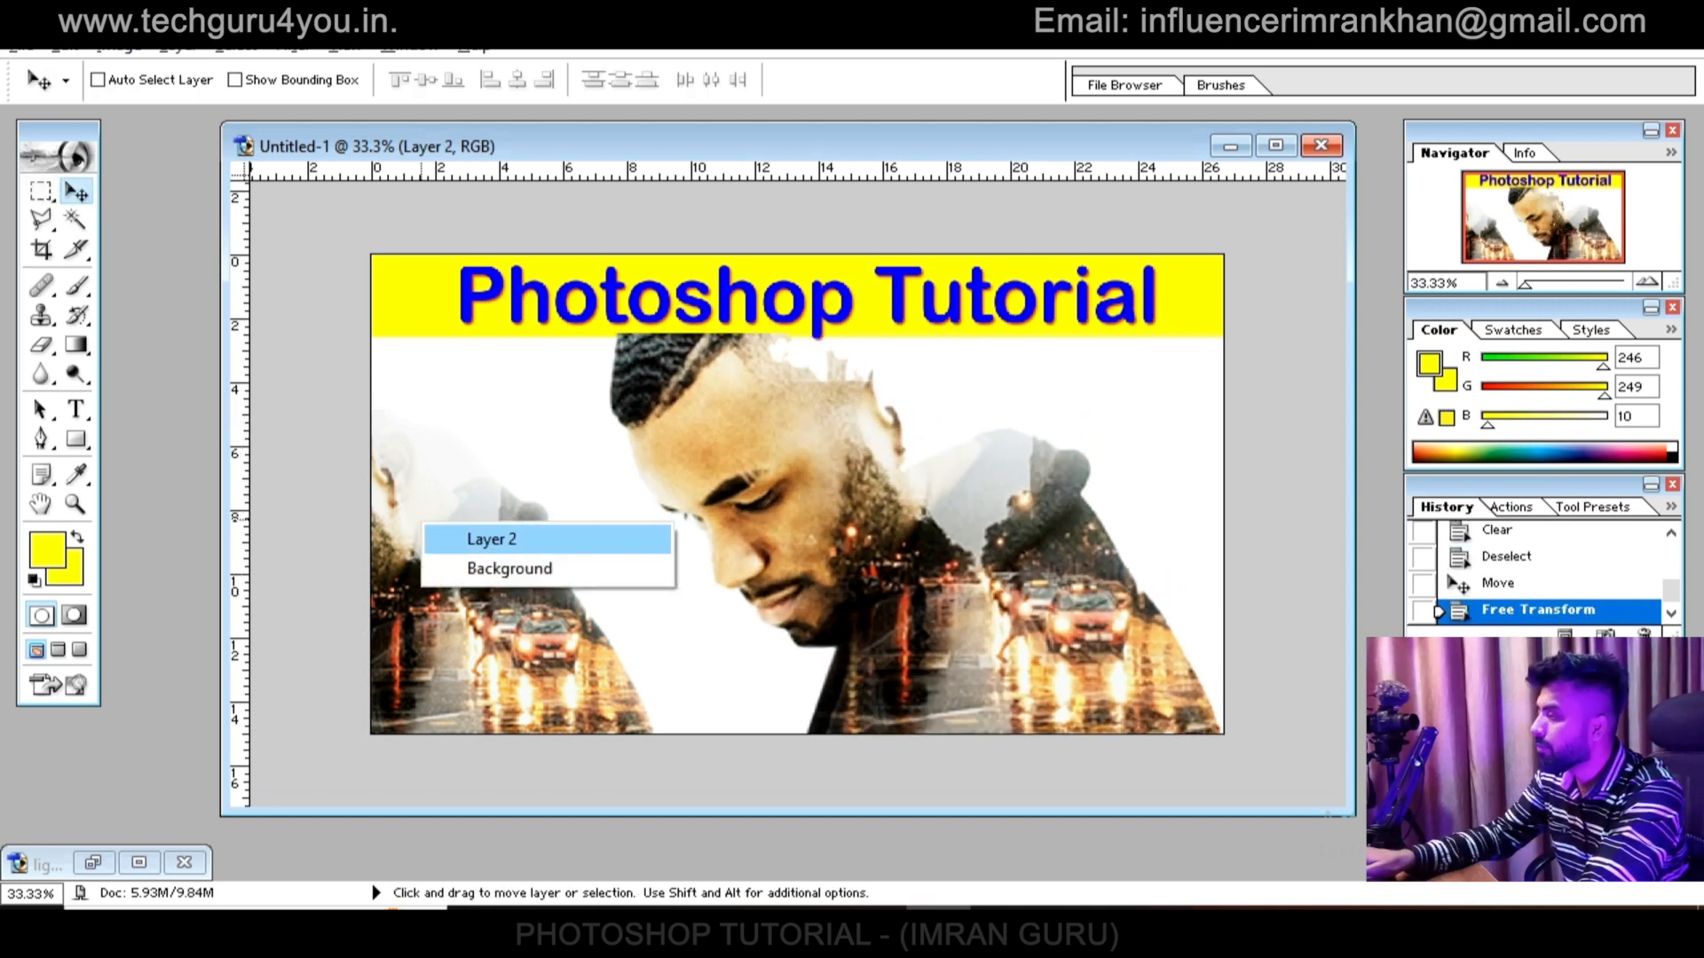
click(466, 538)
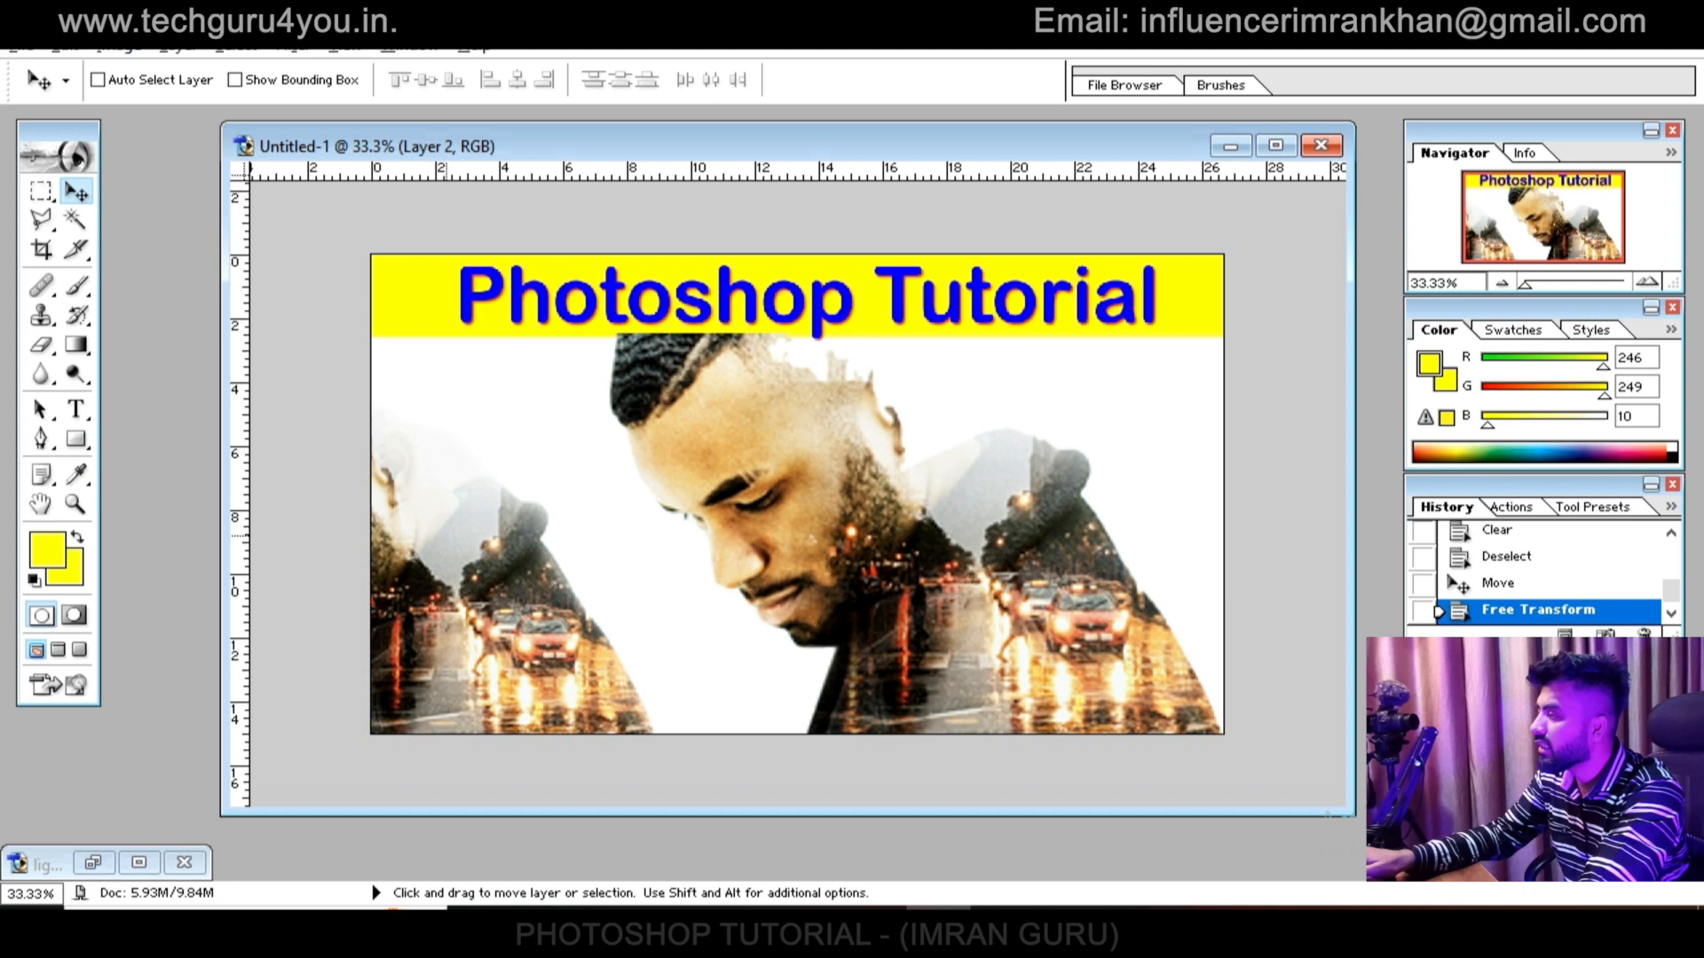
Move the duplicate cutout on Layer 2 out from behind the man and delete that layer
right_click(434, 586)
click(470, 601)
drag(471, 577, 645, 463)
key(l)
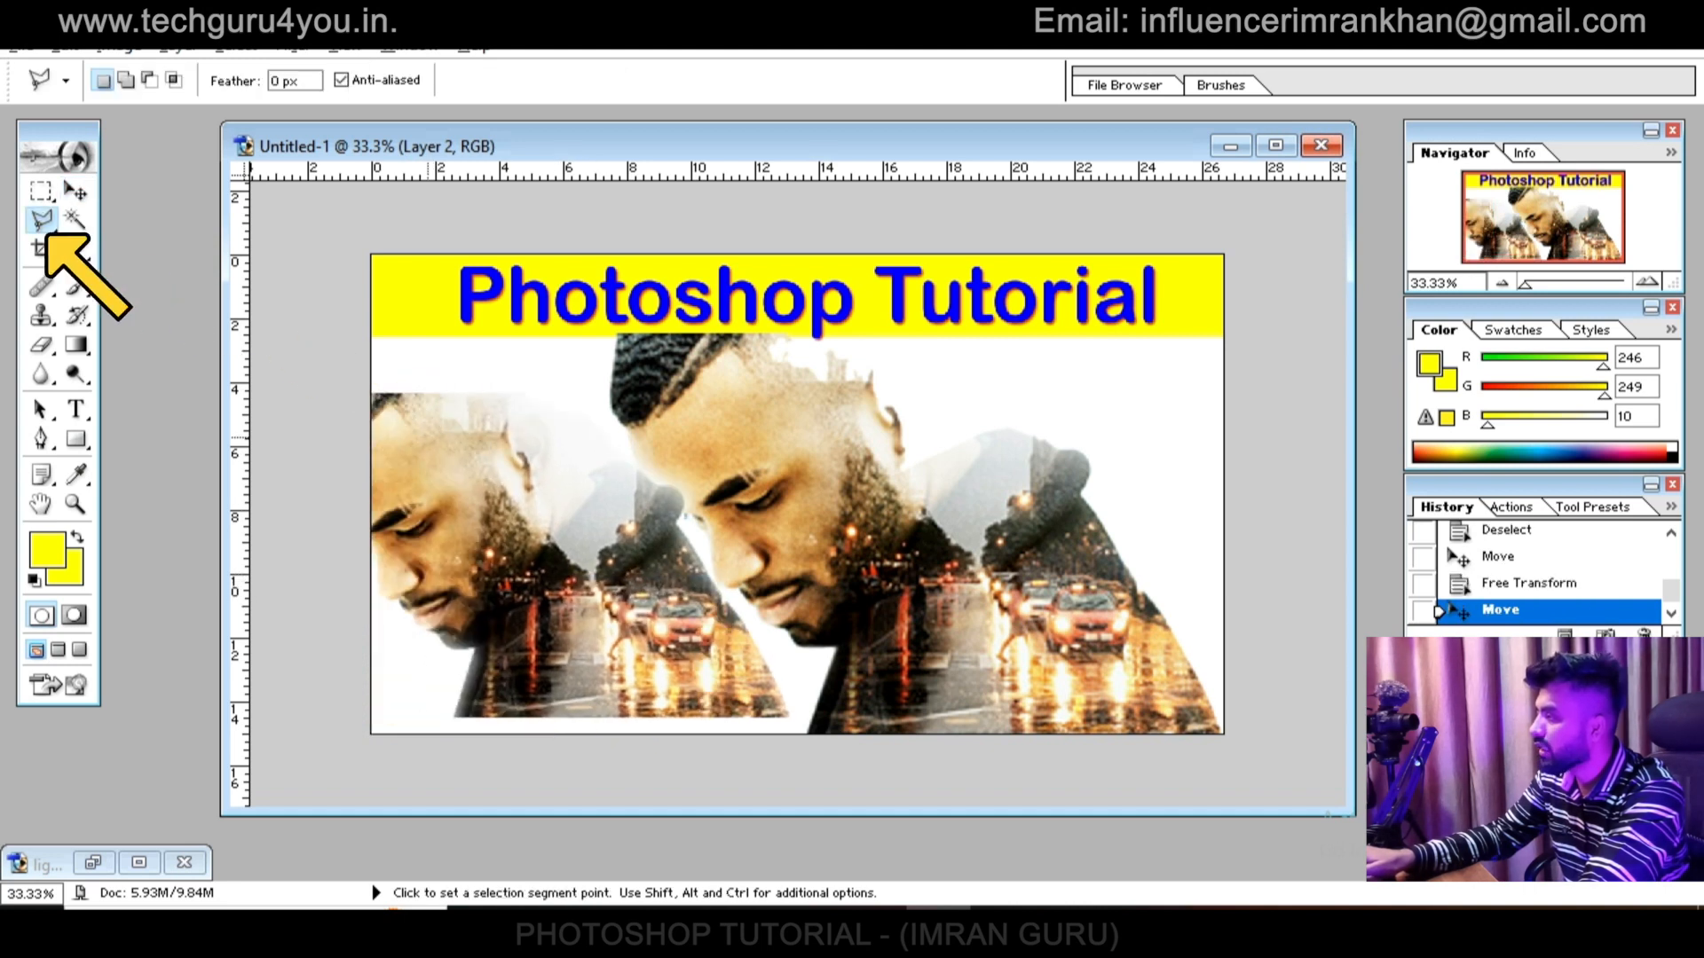
right_click(440, 441)
click(537, 525)
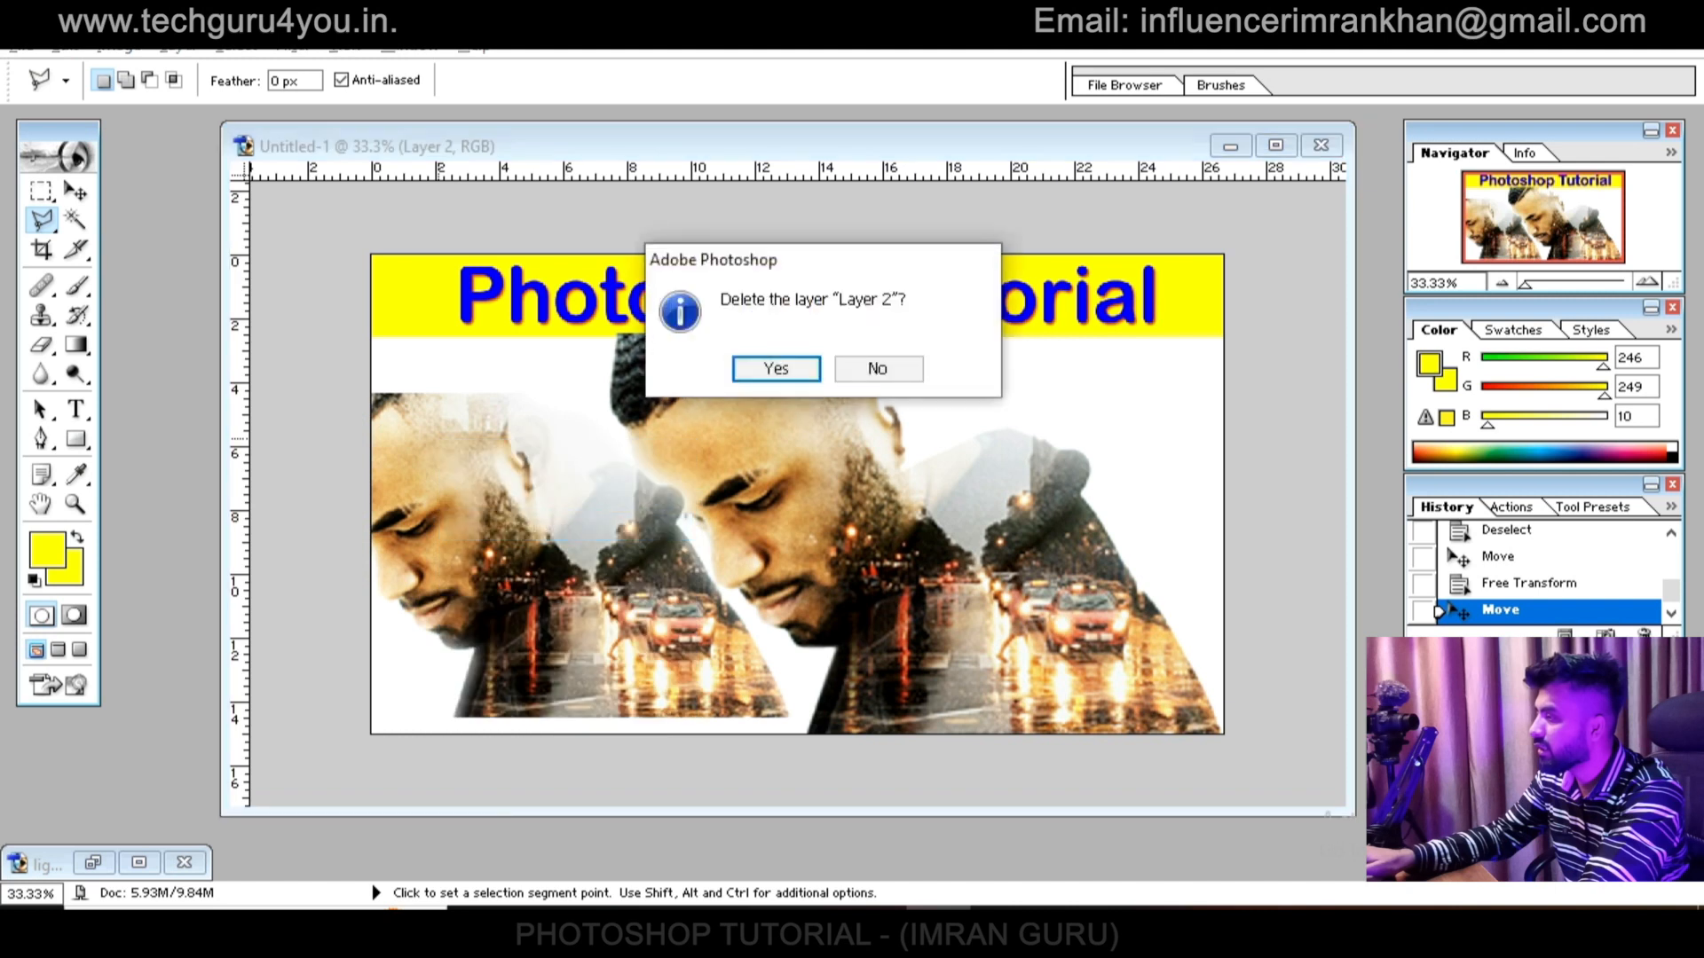
key(Return)
Make Layer 1 active and darken the midtones of the man's cutout with Levels
key(v)
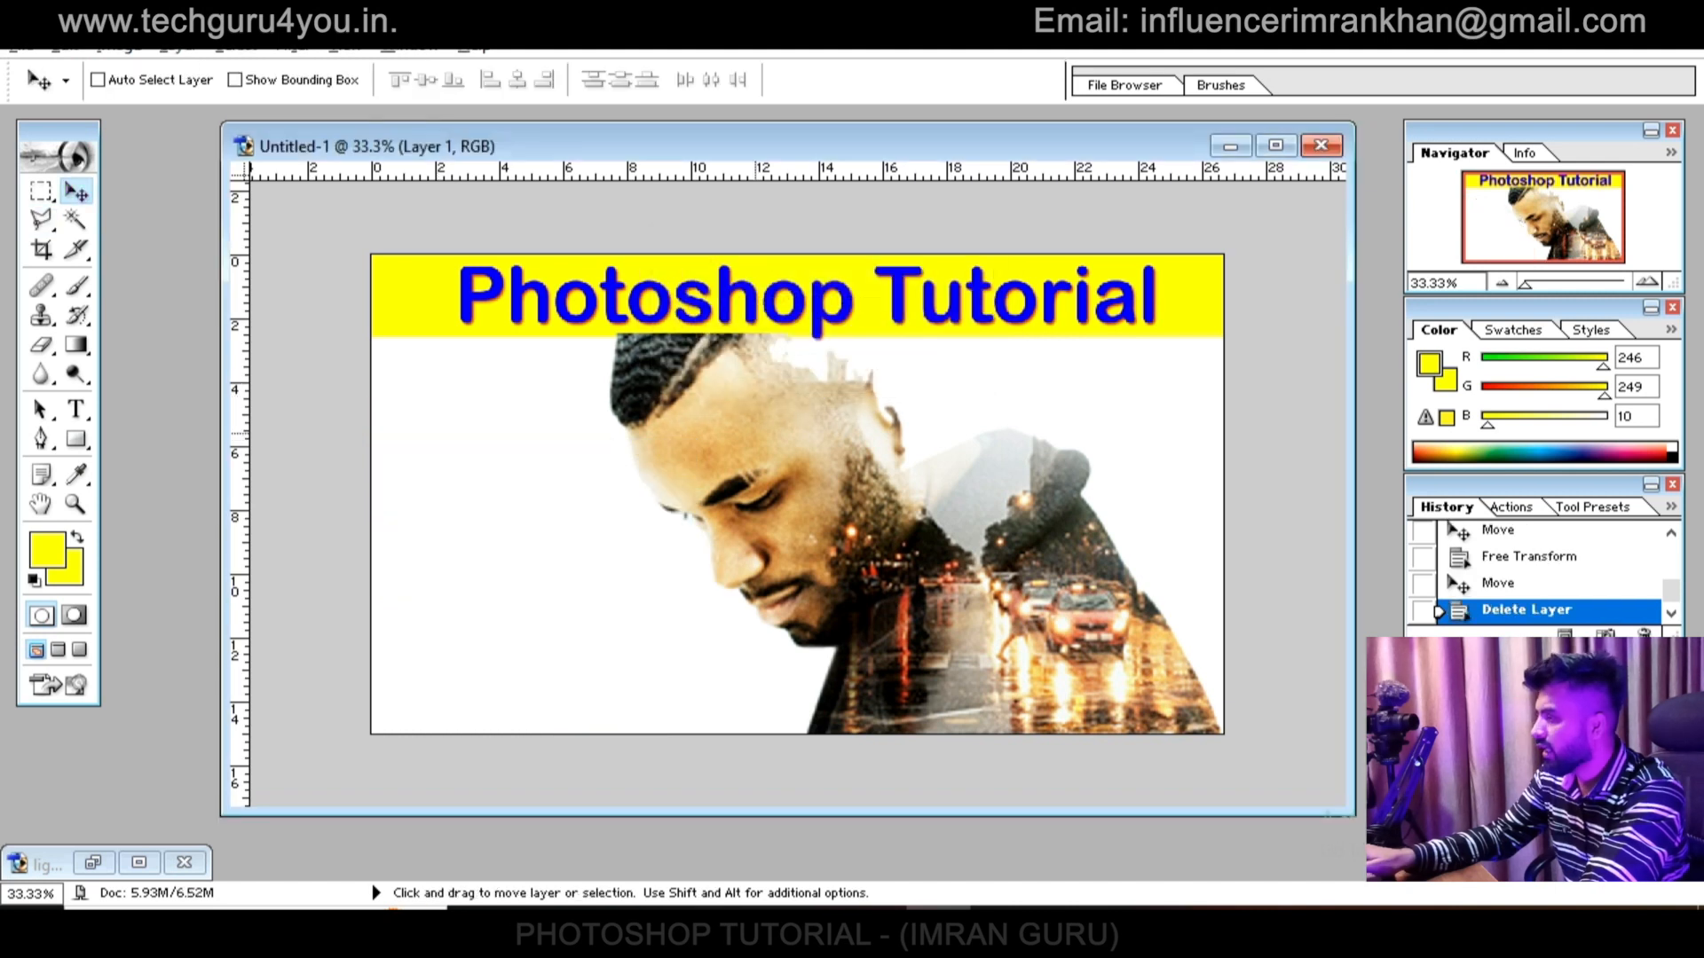
right_click(750, 427)
click(799, 441)
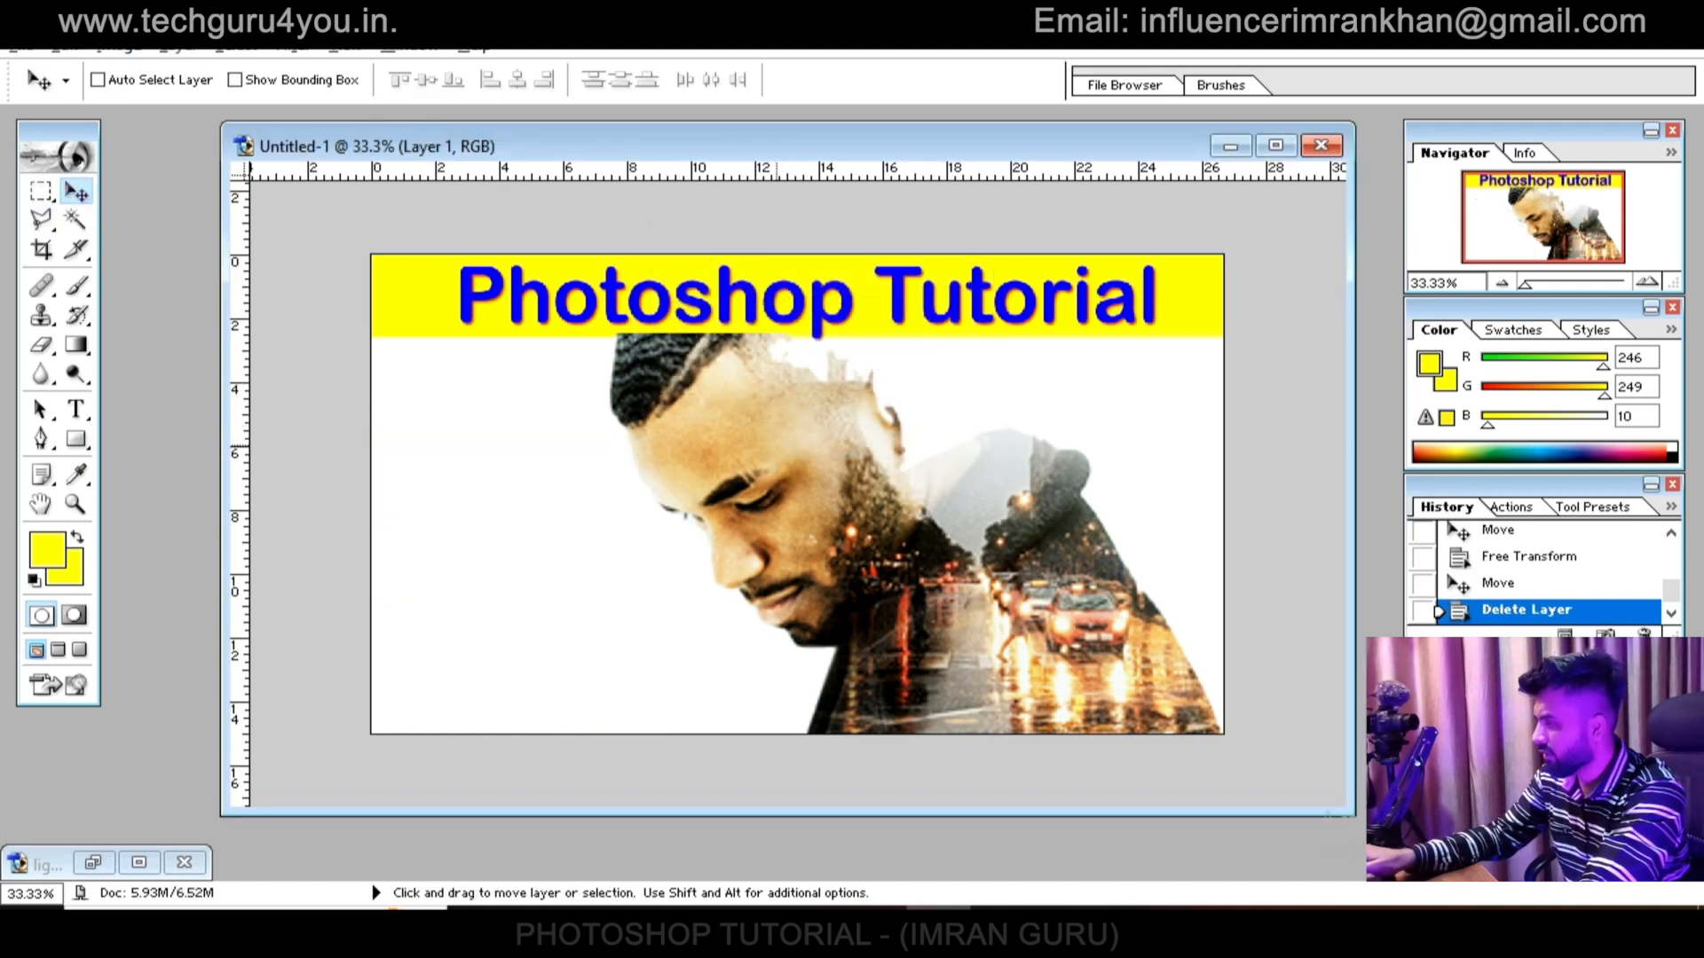
right_click(754, 423)
click(799, 437)
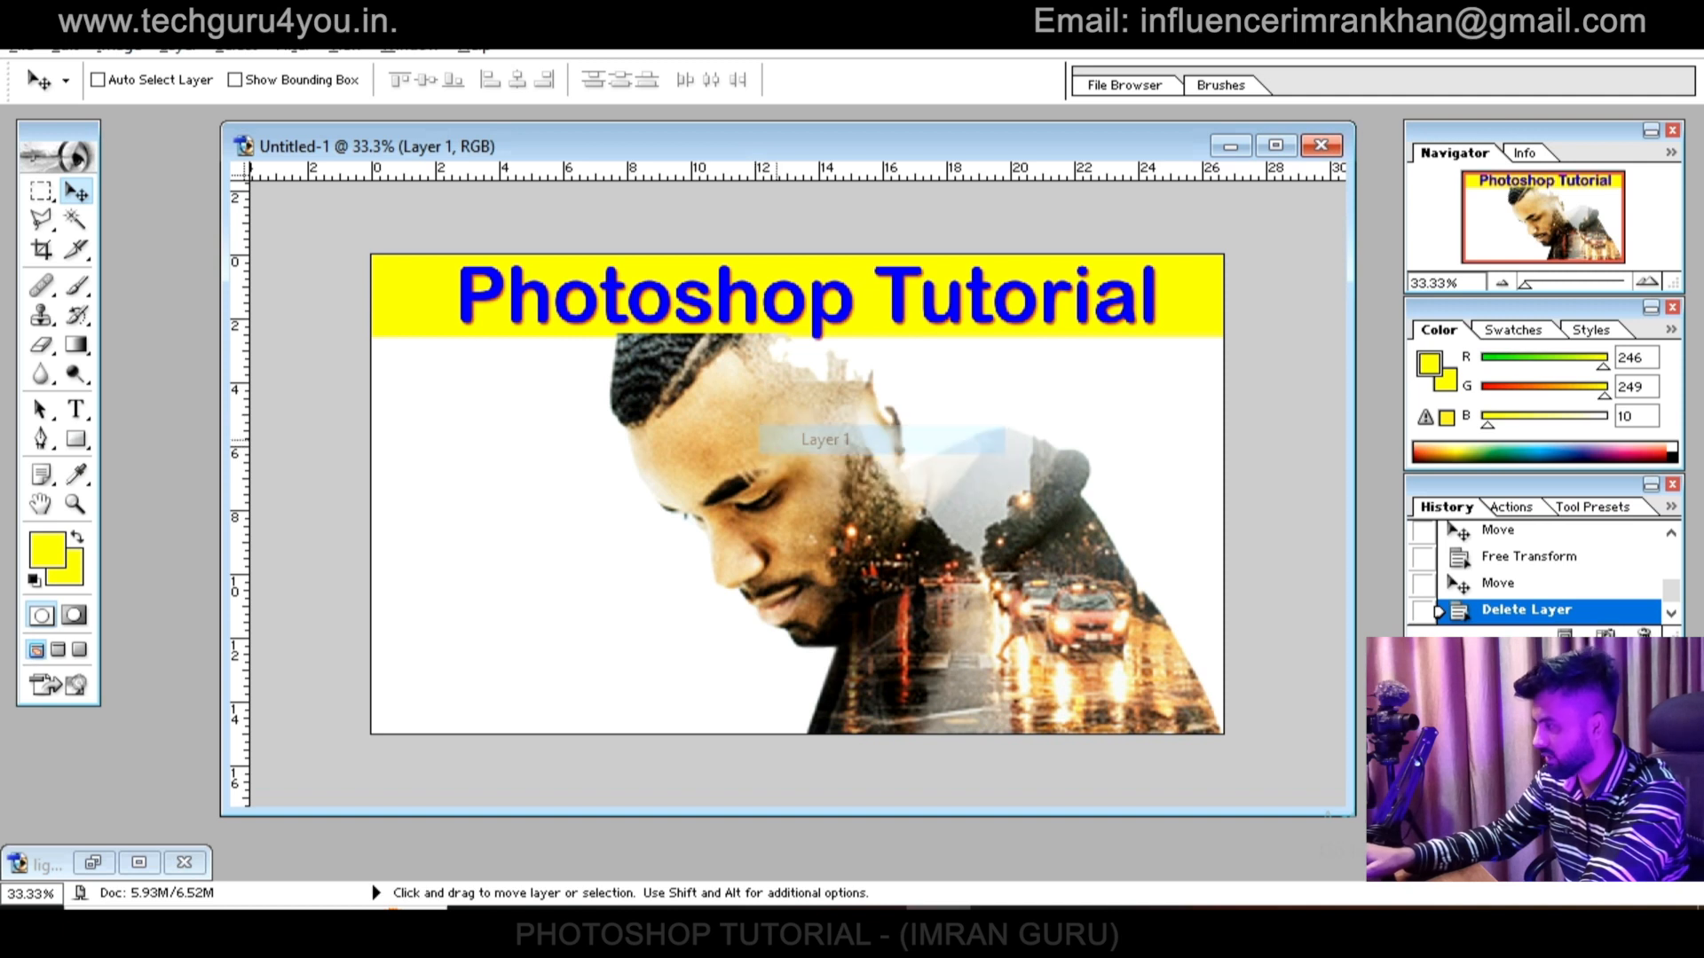
key(ctrl+l)
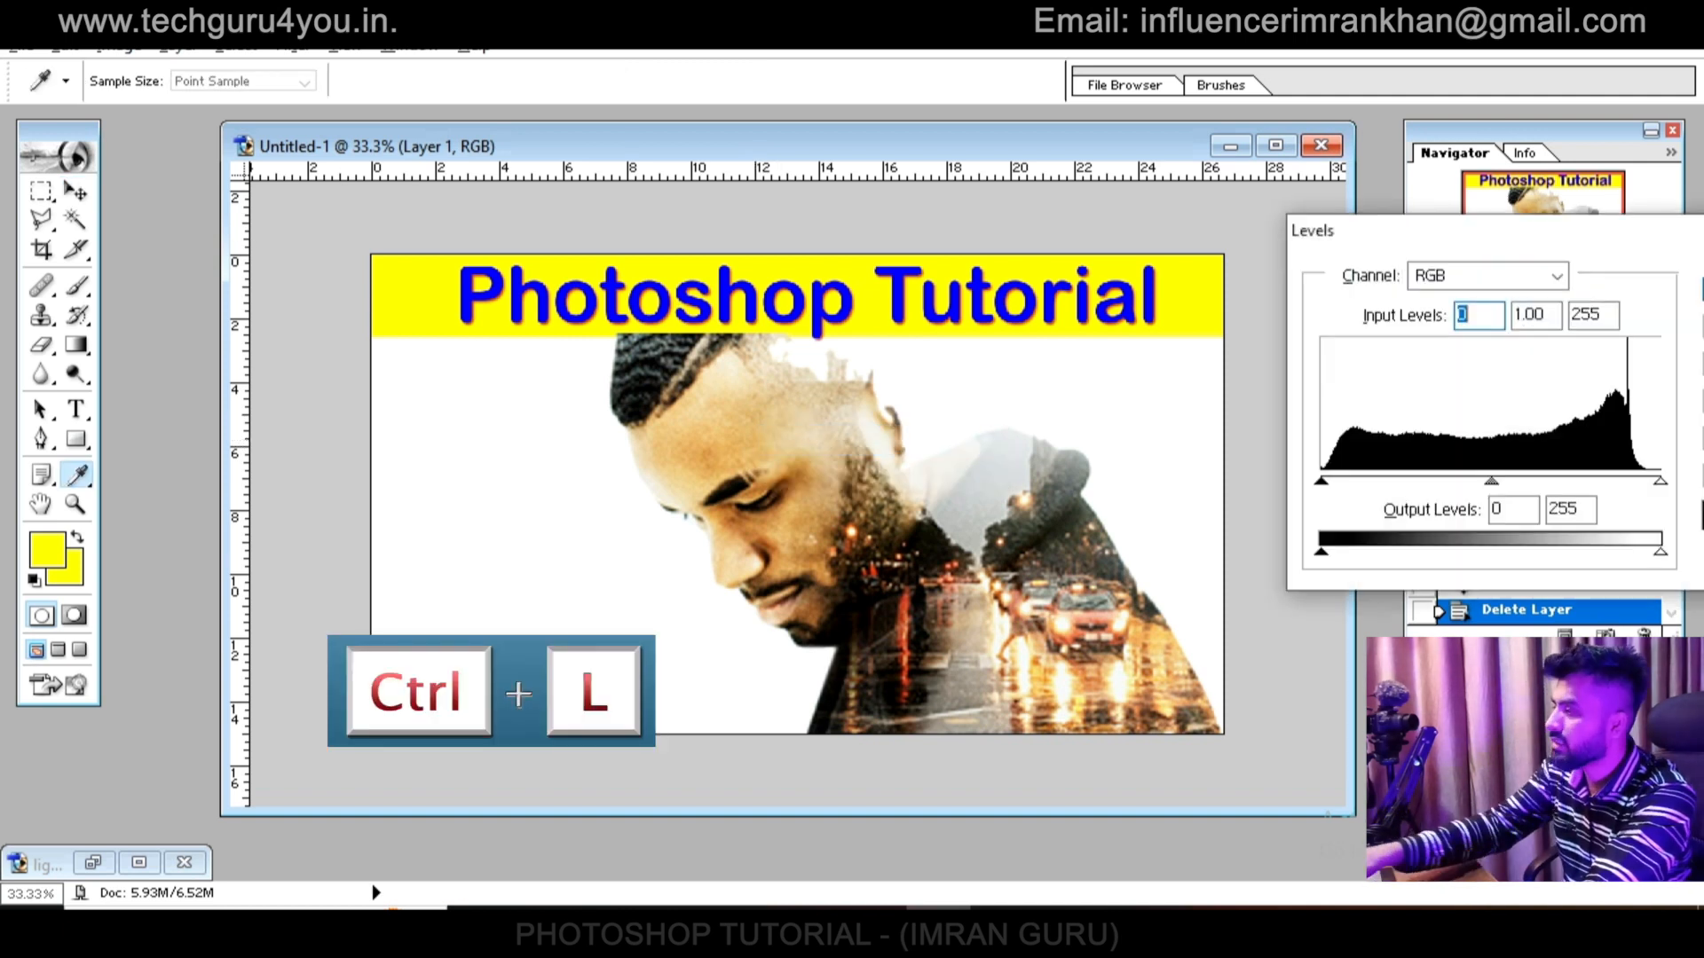
drag(1491, 480, 1552, 480)
key(Return)
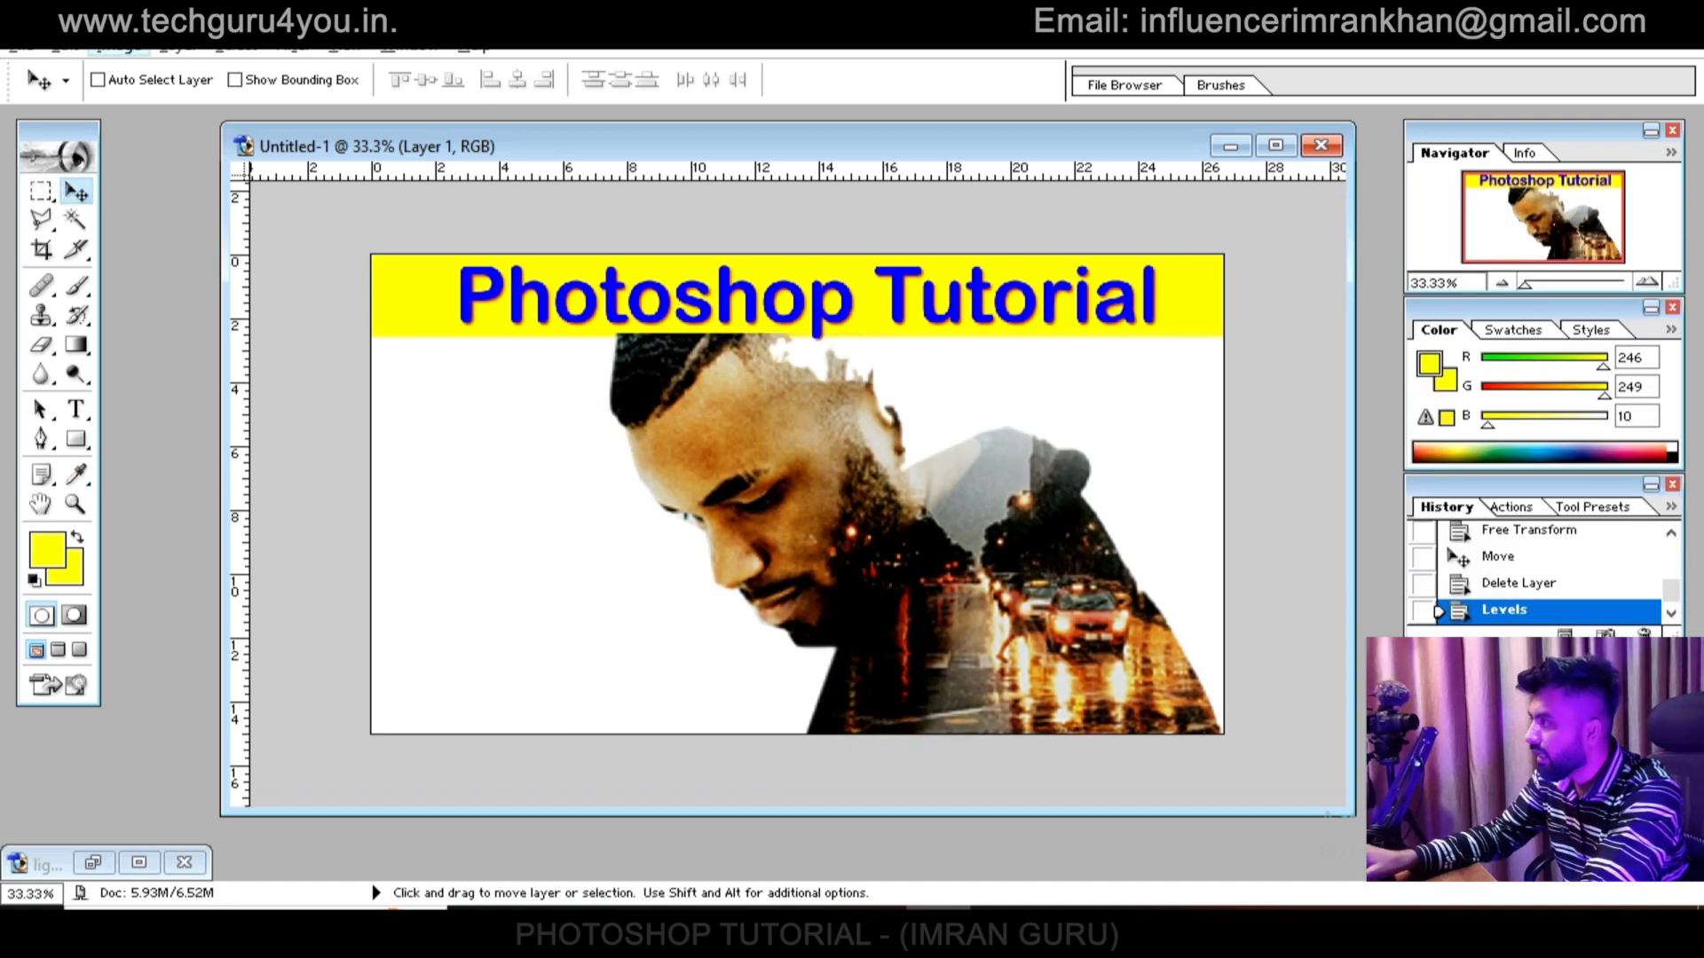
Apply Color Balance to the cutout's midtones with blue at +100, and shift the man toward the canvas's right edge
click(118, 47)
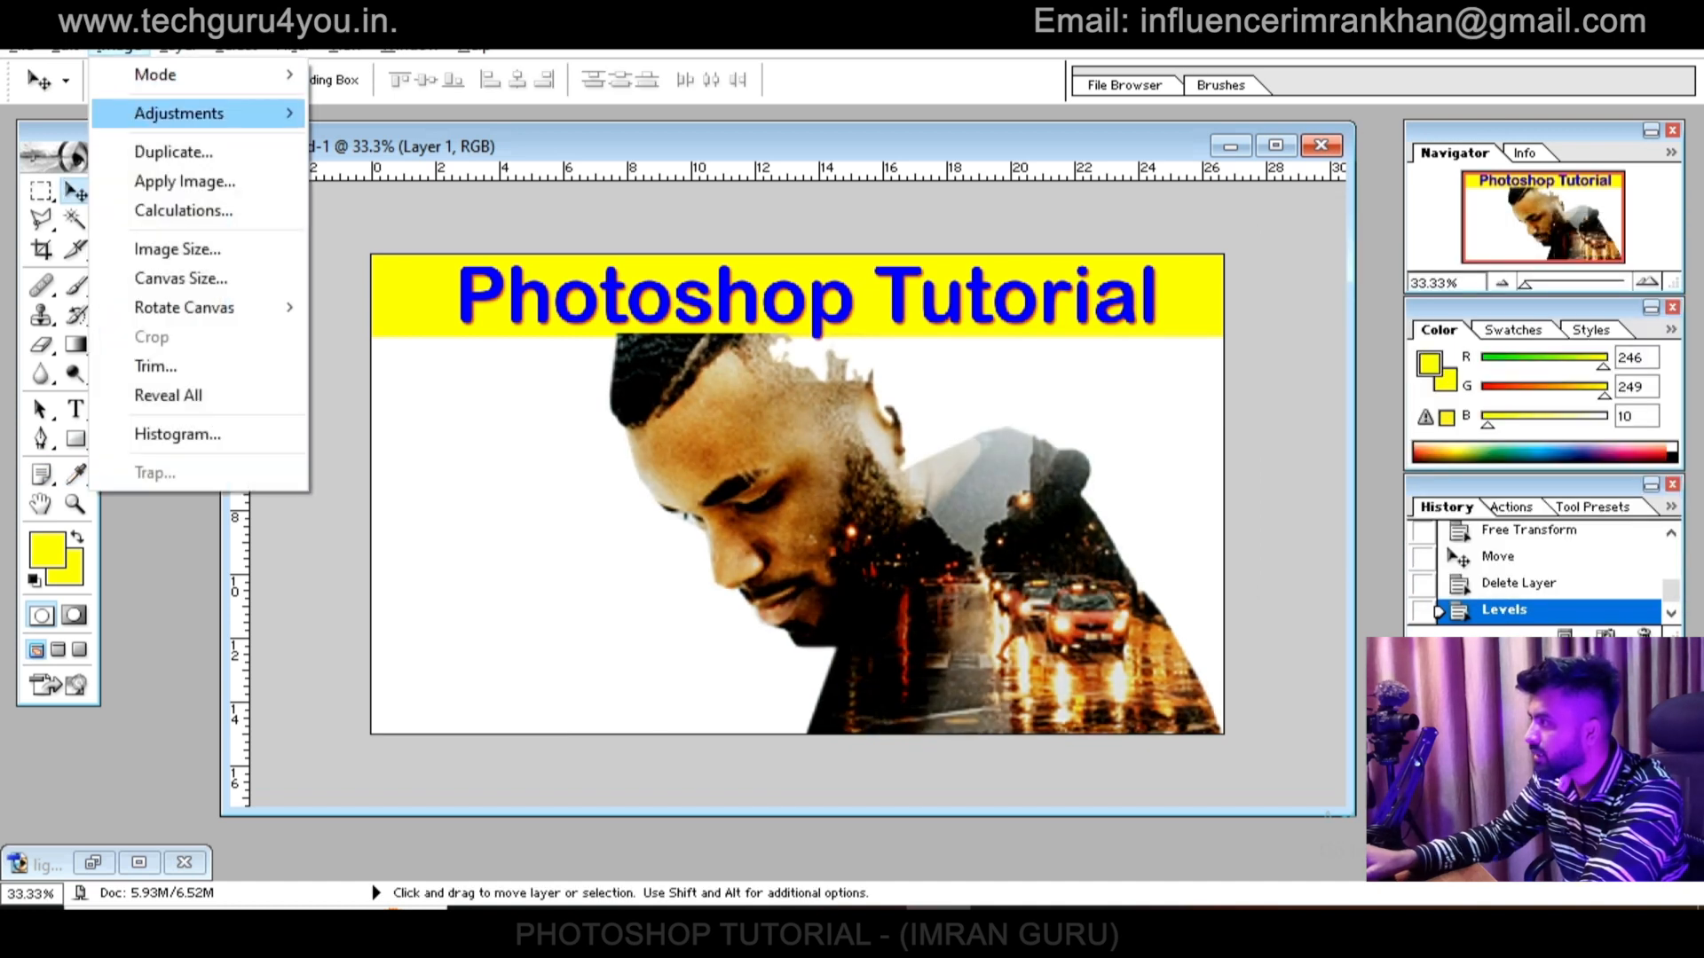
mouse_move(177, 113)
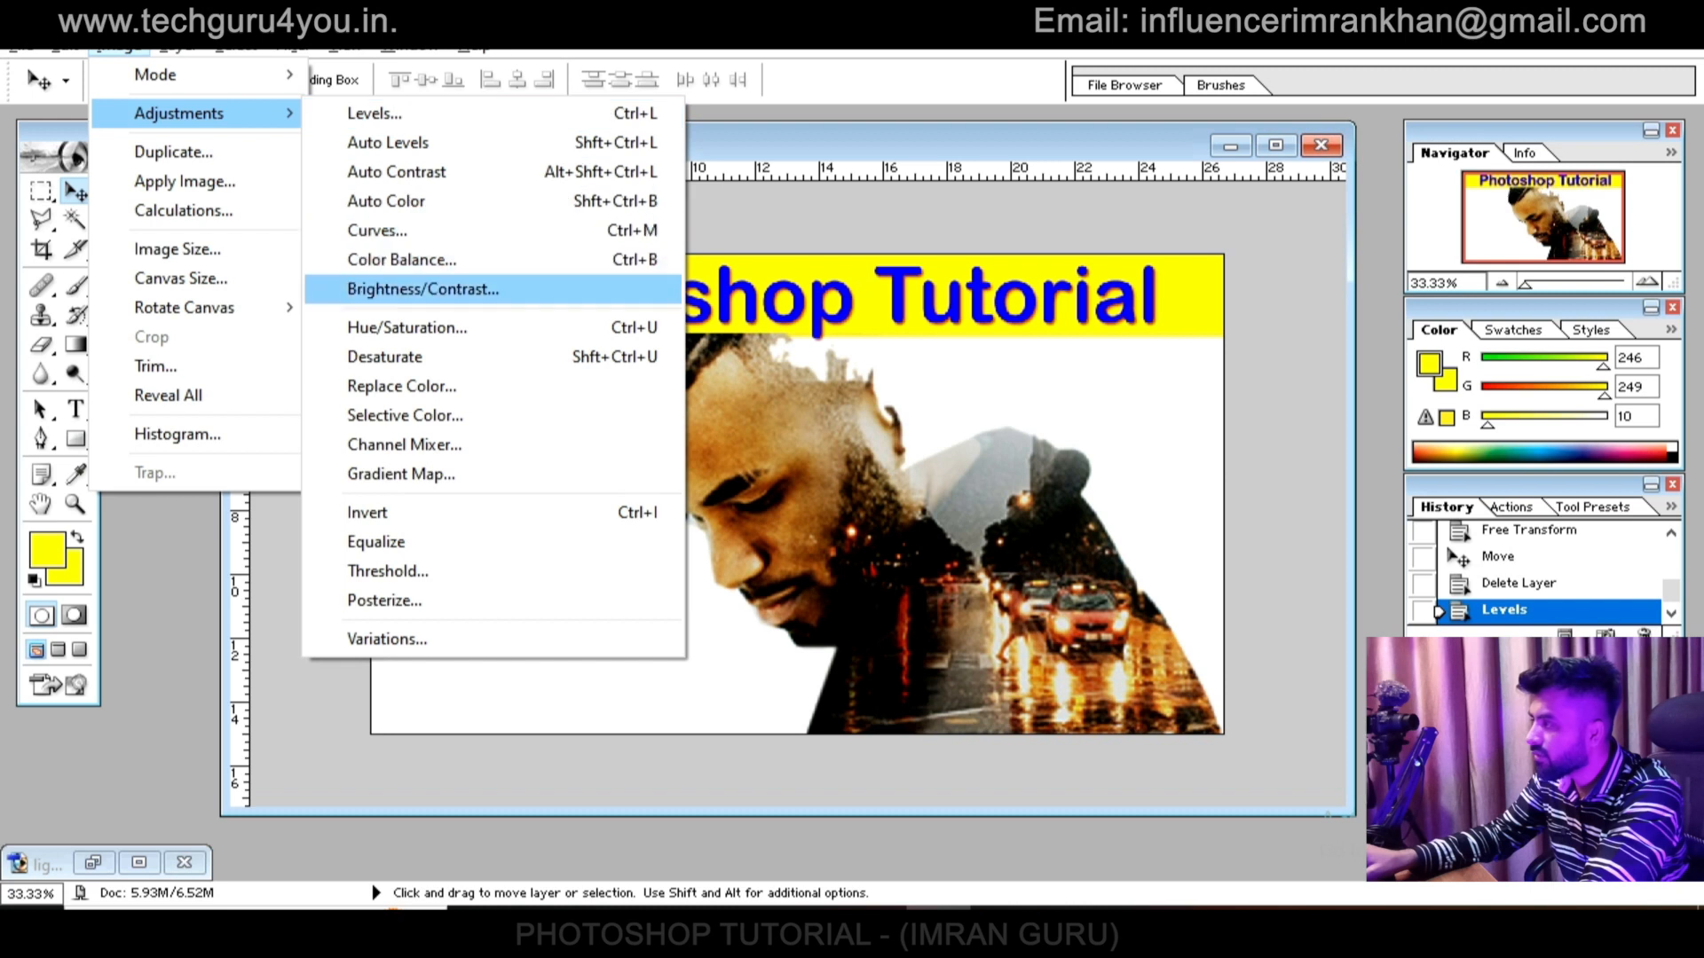
click(401, 259)
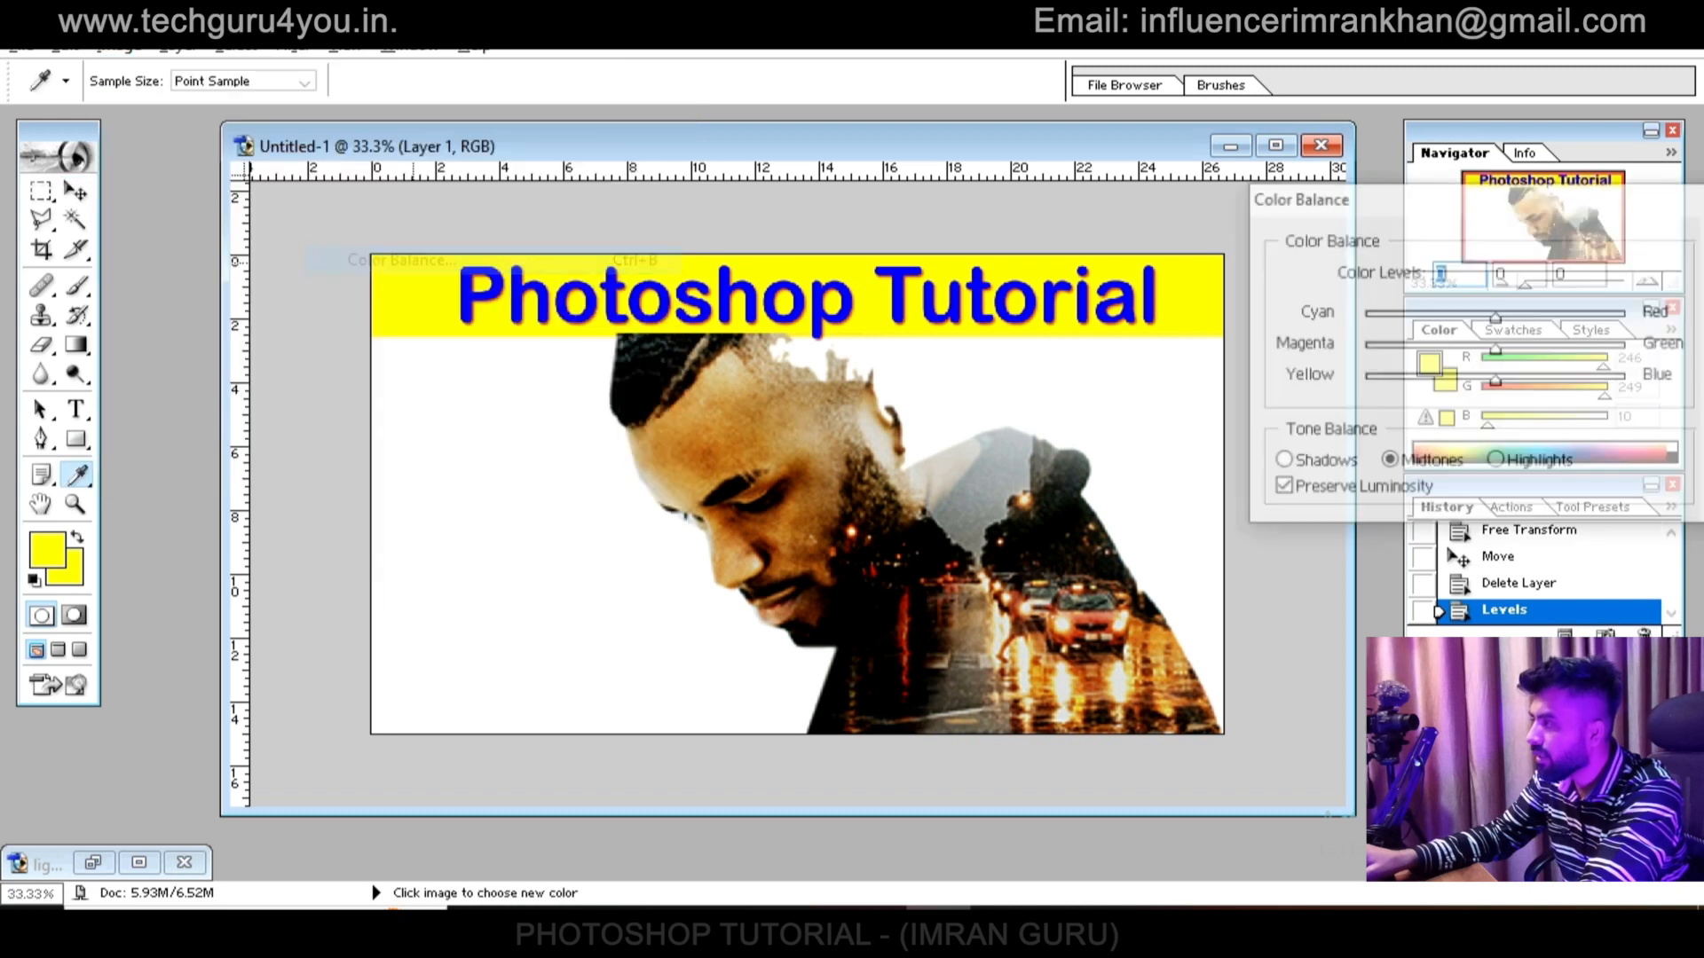
drag(1456, 198, 1352, 180)
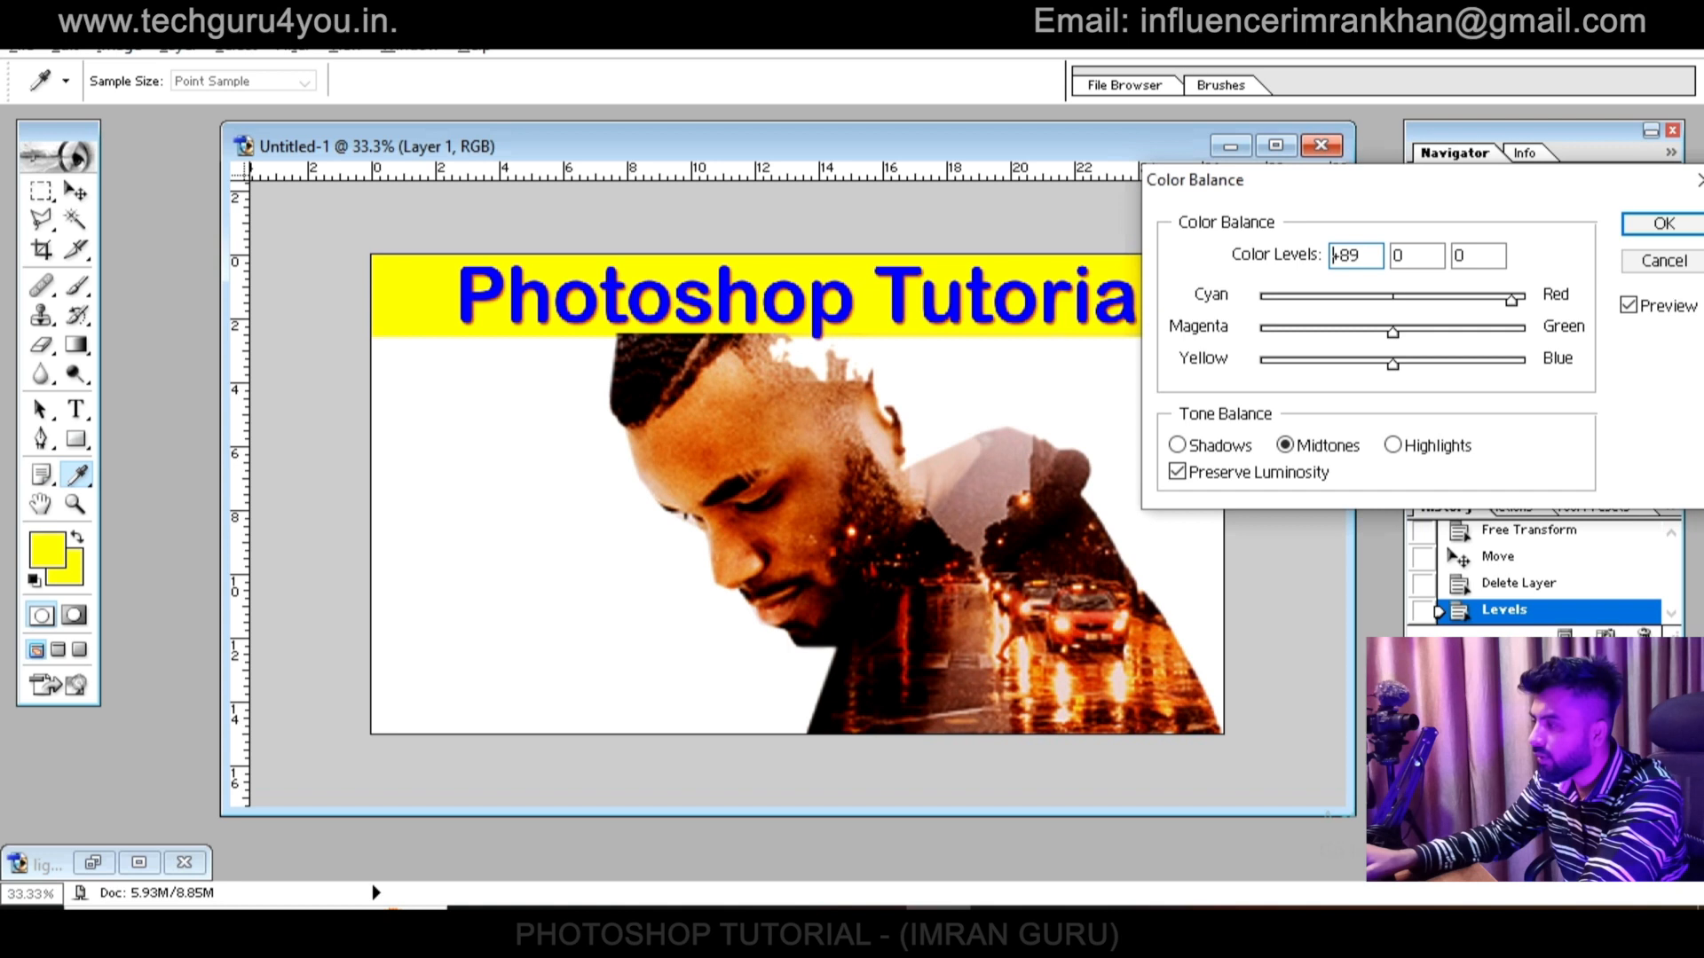
drag(1518, 299, 1398, 299)
drag(1393, 362, 1482, 363)
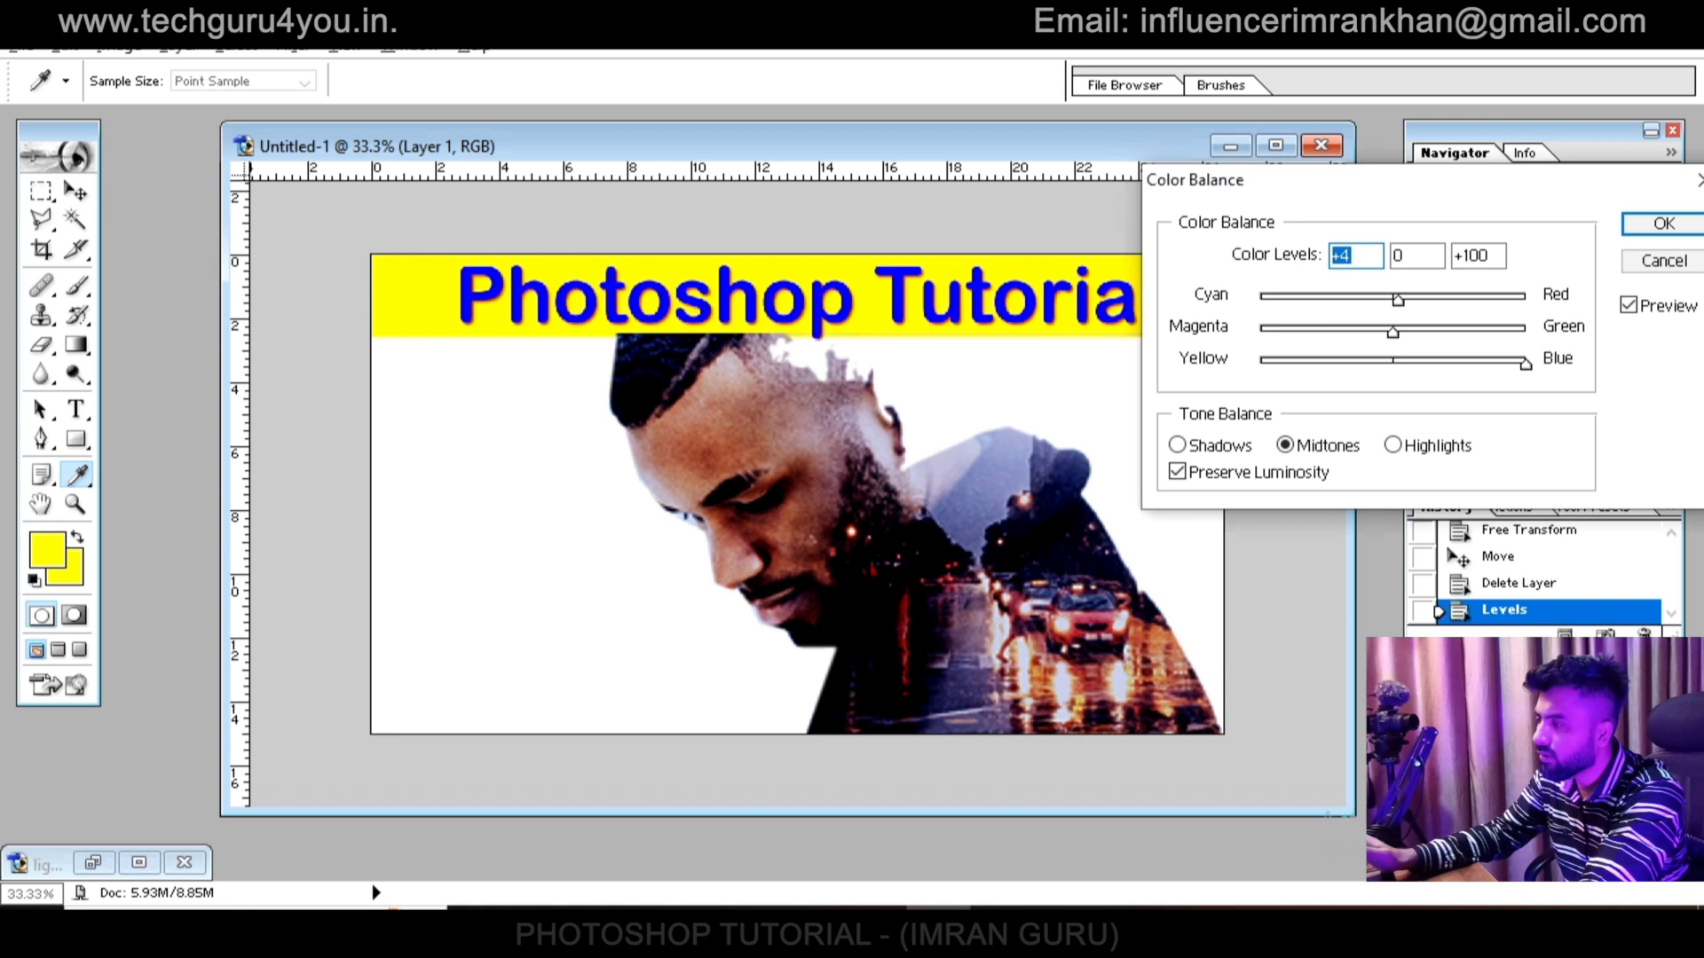
drag(1397, 300, 1378, 331)
click(1355, 256)
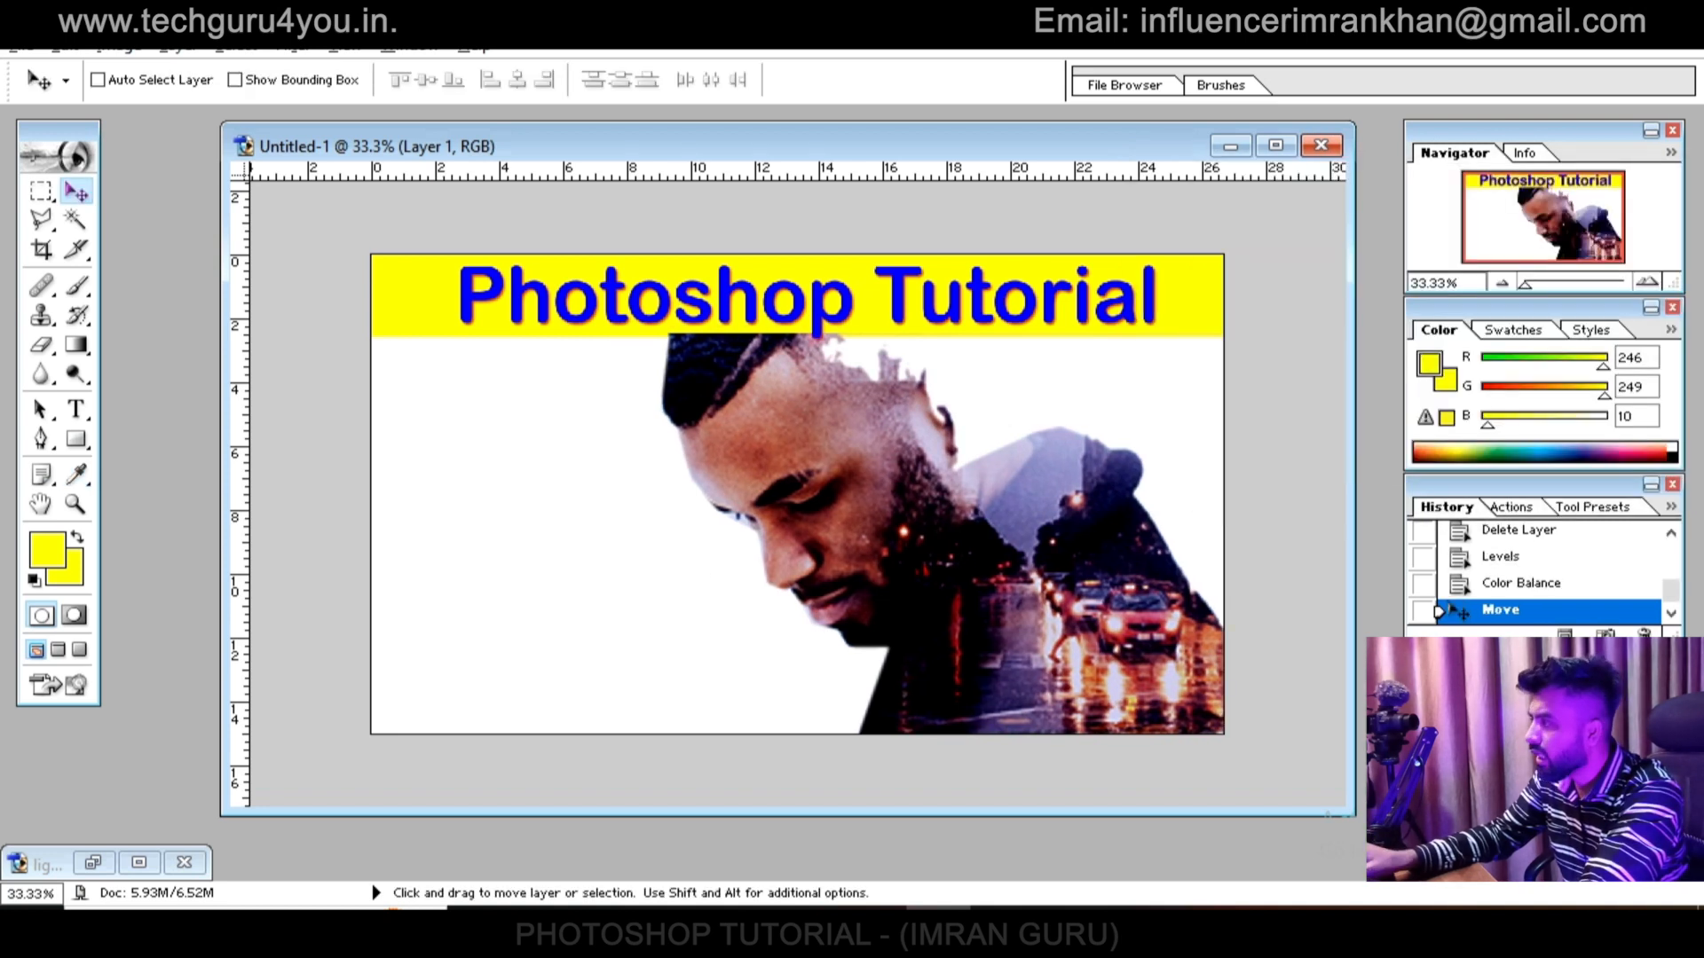
Try to bring the round logo from download.jpeg into the design with a rectangular marquee selection
key(m)
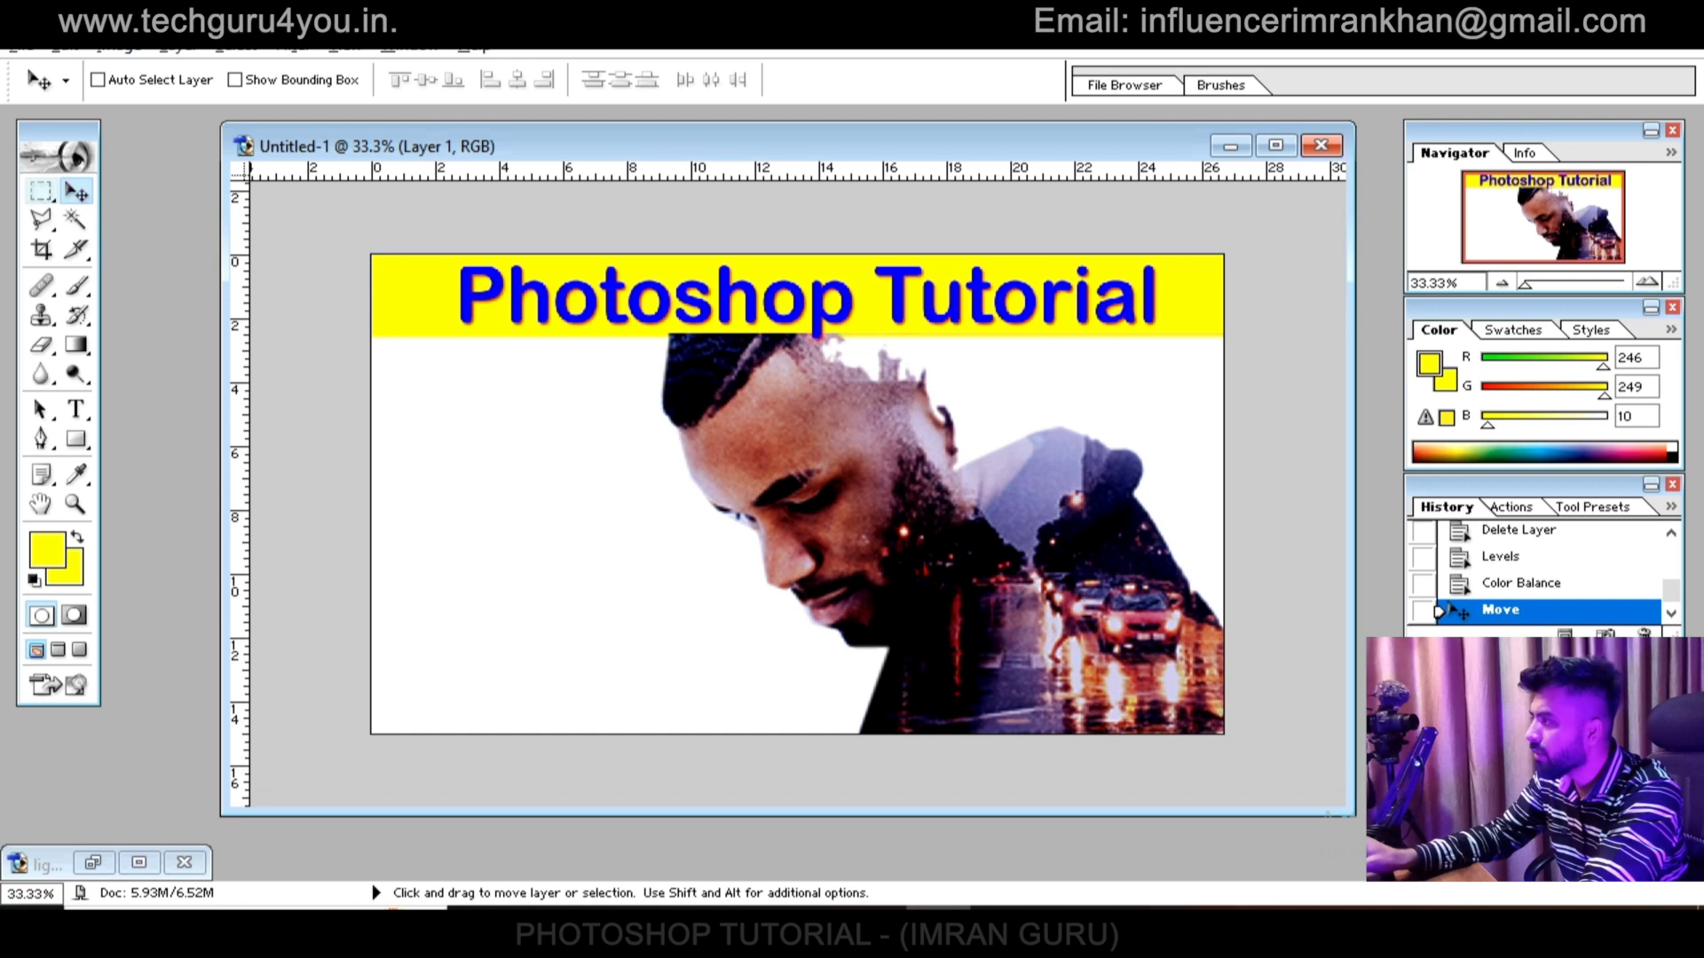
key(m)
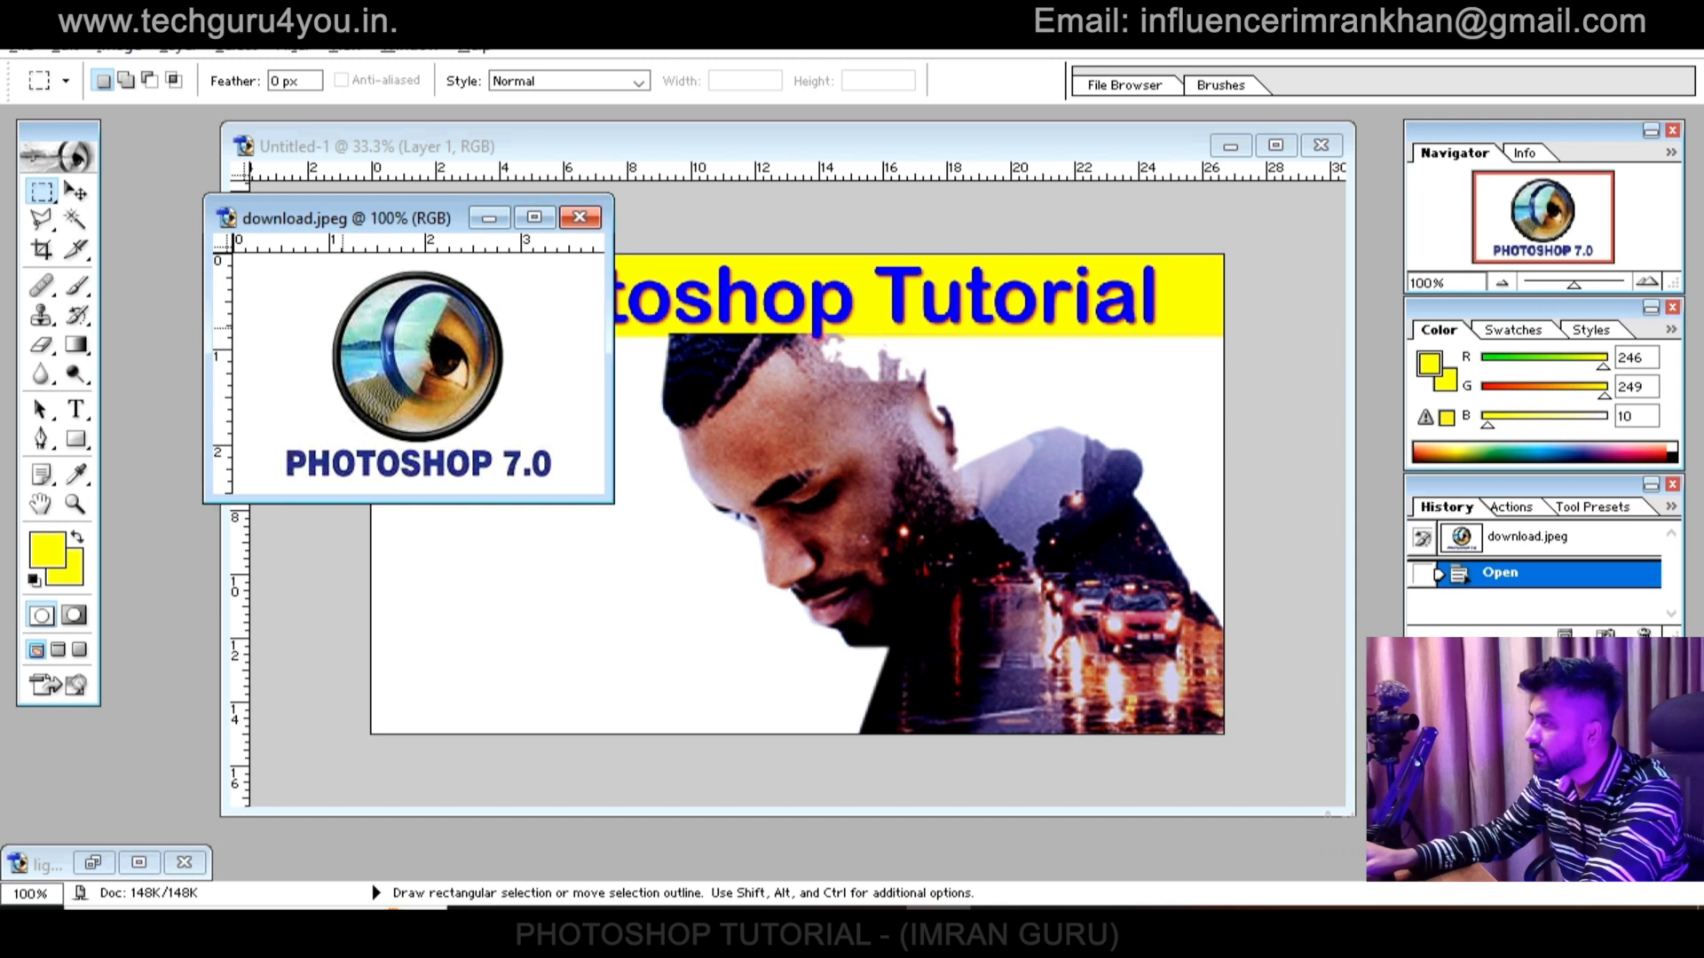
drag(346, 218, 261, 263)
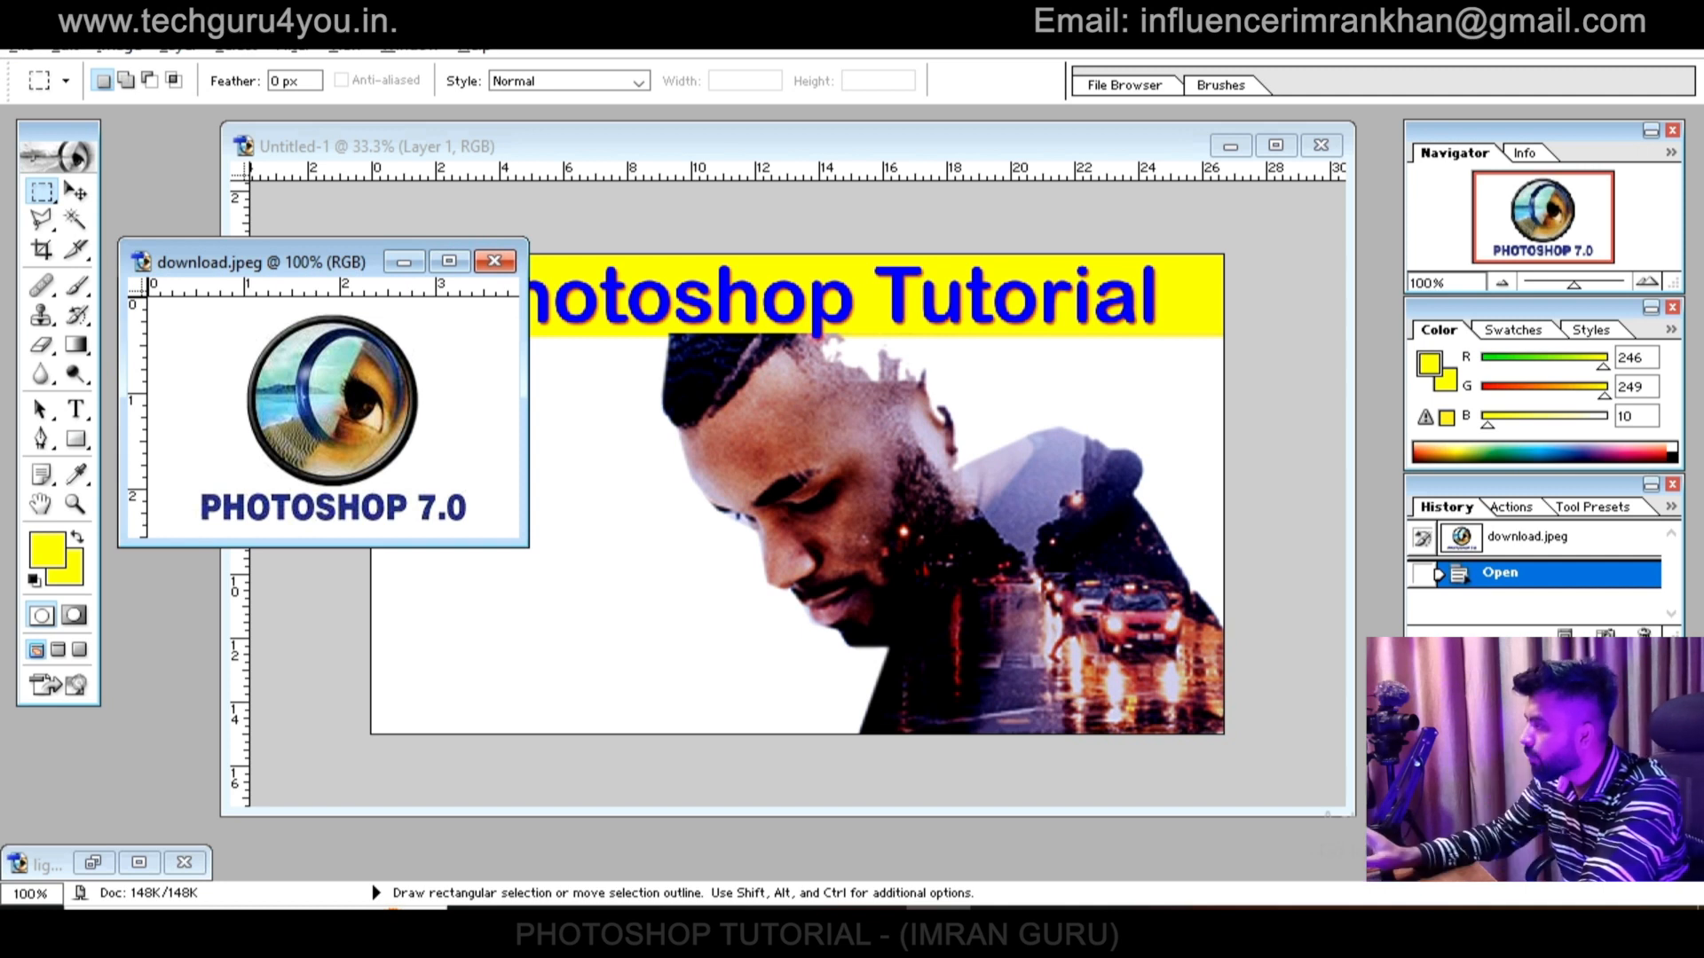
drag(227, 304, 436, 490)
key(v)
drag(332, 397, 536, 449)
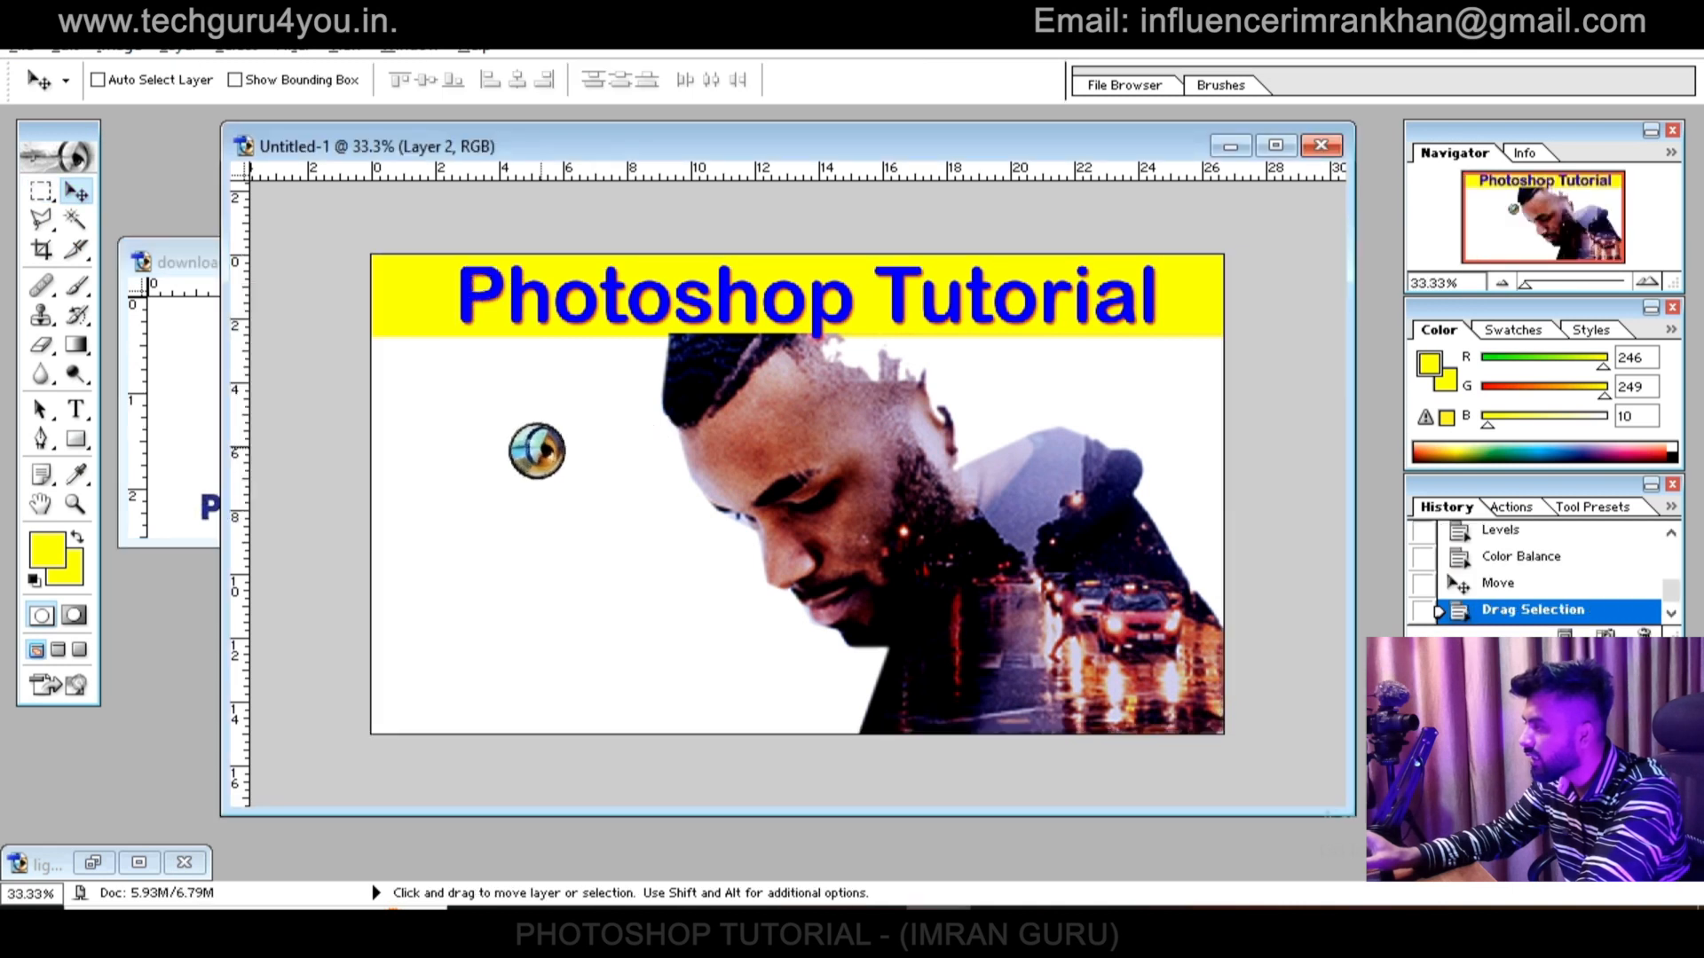
key(ctrl+alt+z)
key(ctrl+alt+z)
Deselect in download.jpeg and crop the image to the round logo, leaving out the PHOTOSHOP 7.0 lettering
click(177, 373)
click(40, 220)
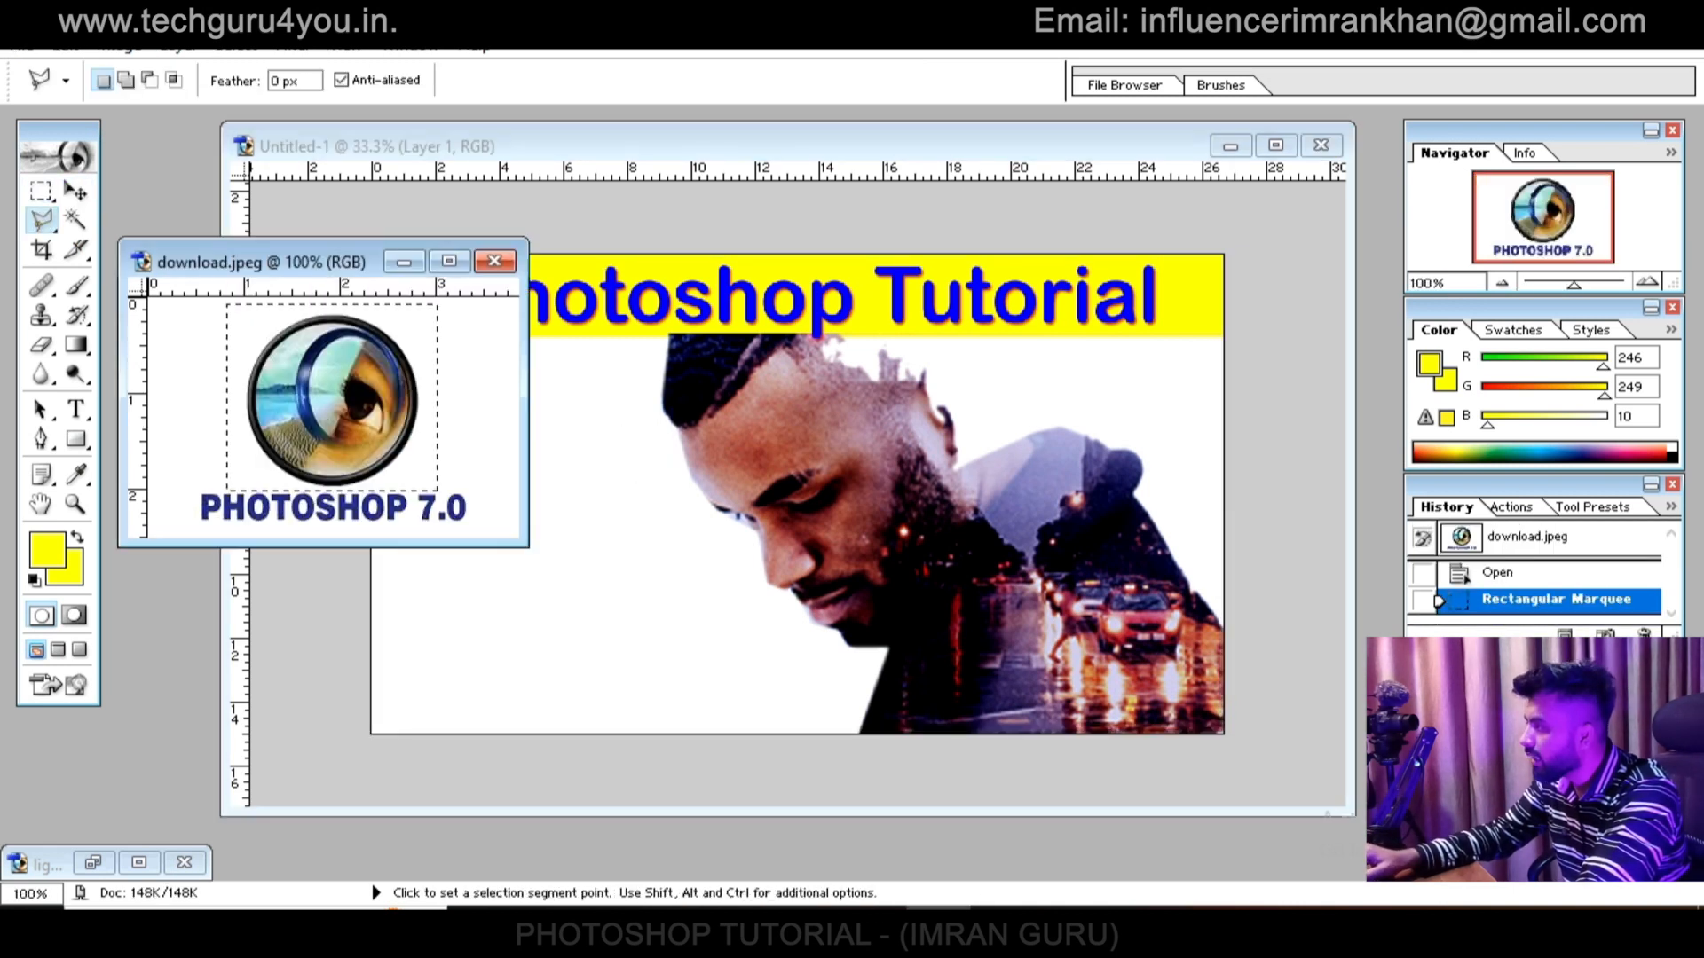
click(42, 250)
key(ctrl+d)
drag(219, 310, 432, 489)
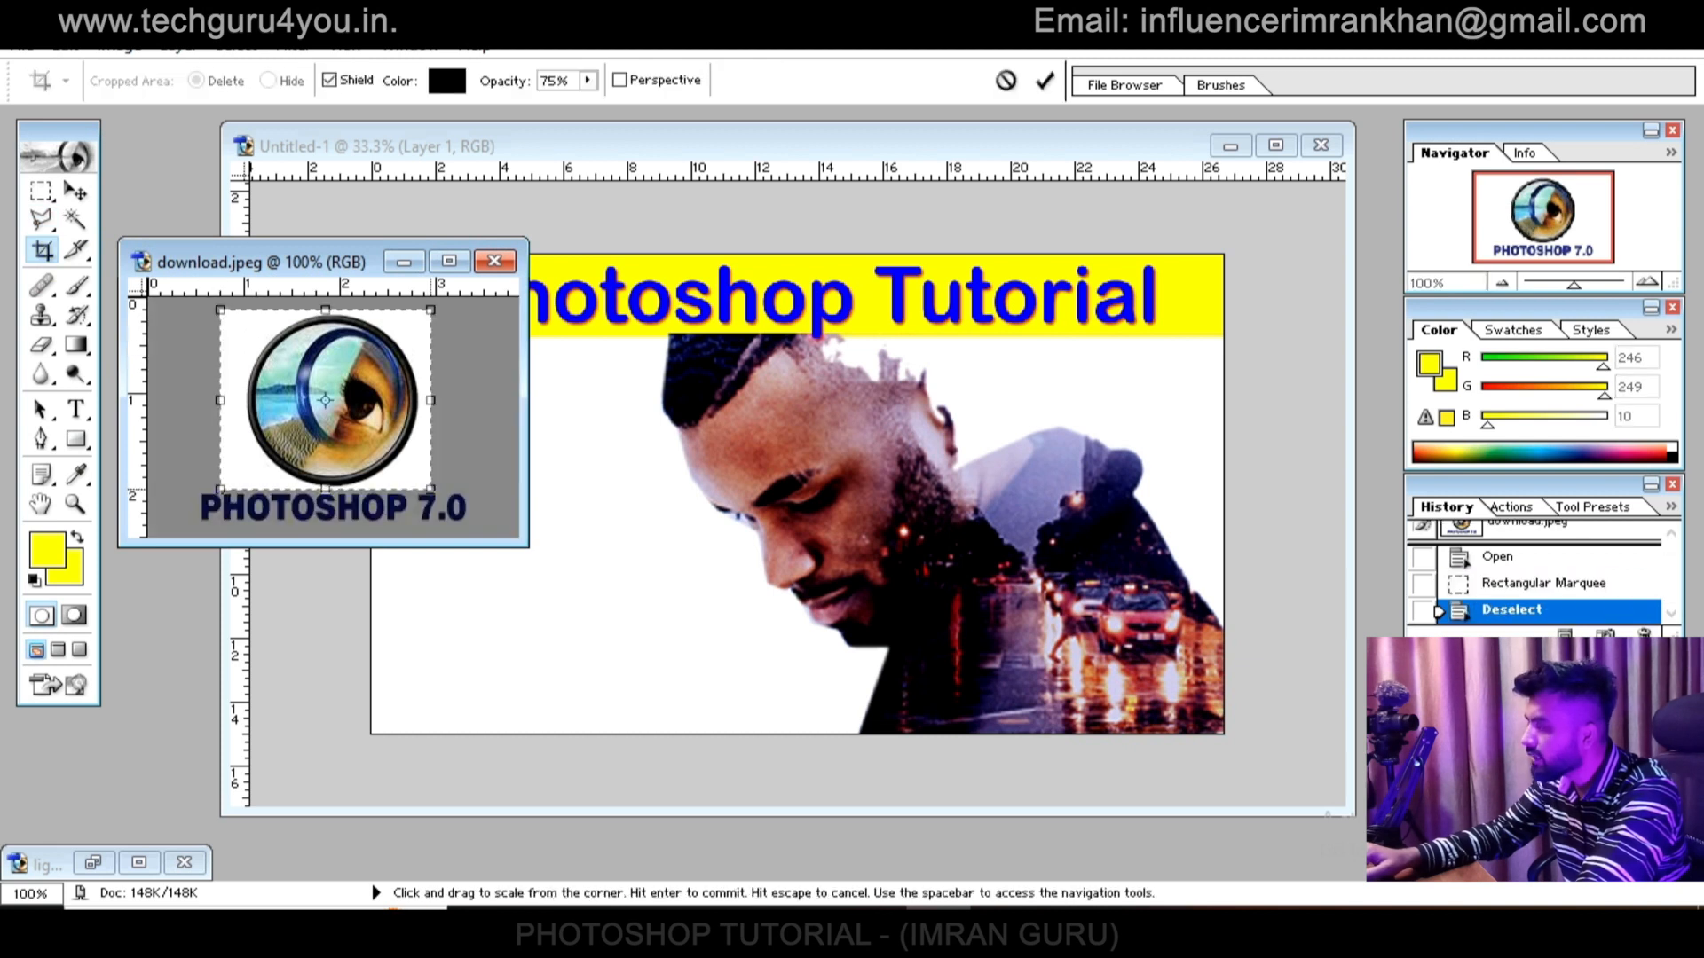
key(Return)
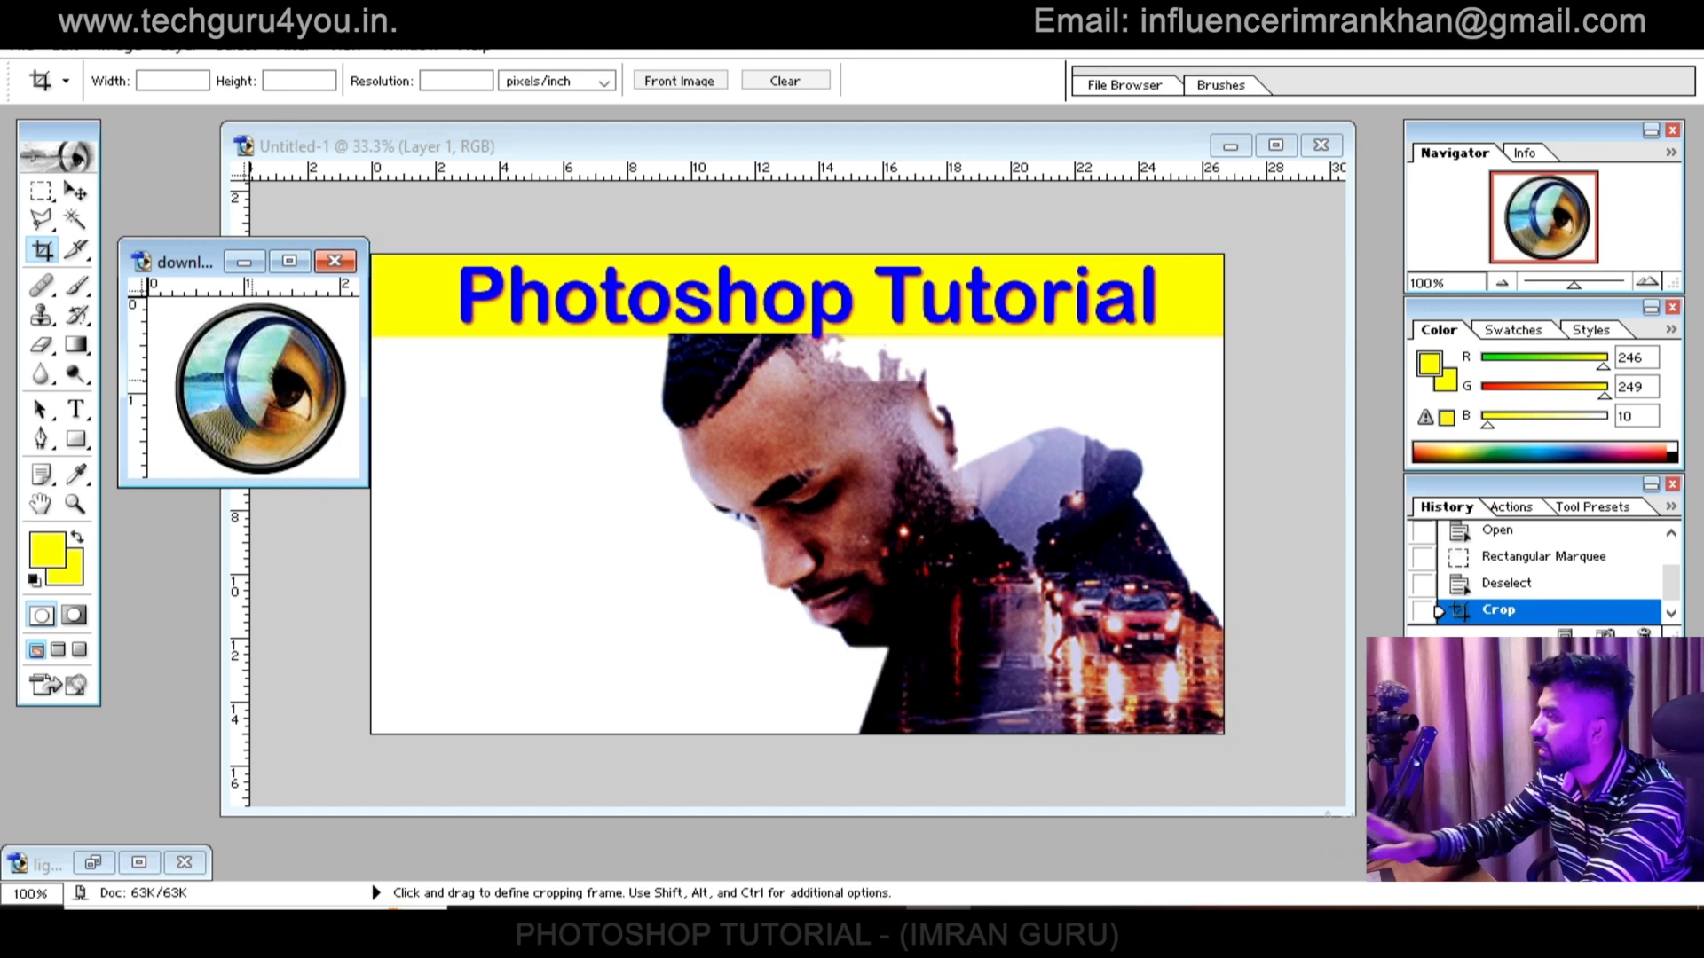
Try placing the cropped logo in the white area beside the man's face, and undo the placement
key(v)
drag(260, 388, 560, 466)
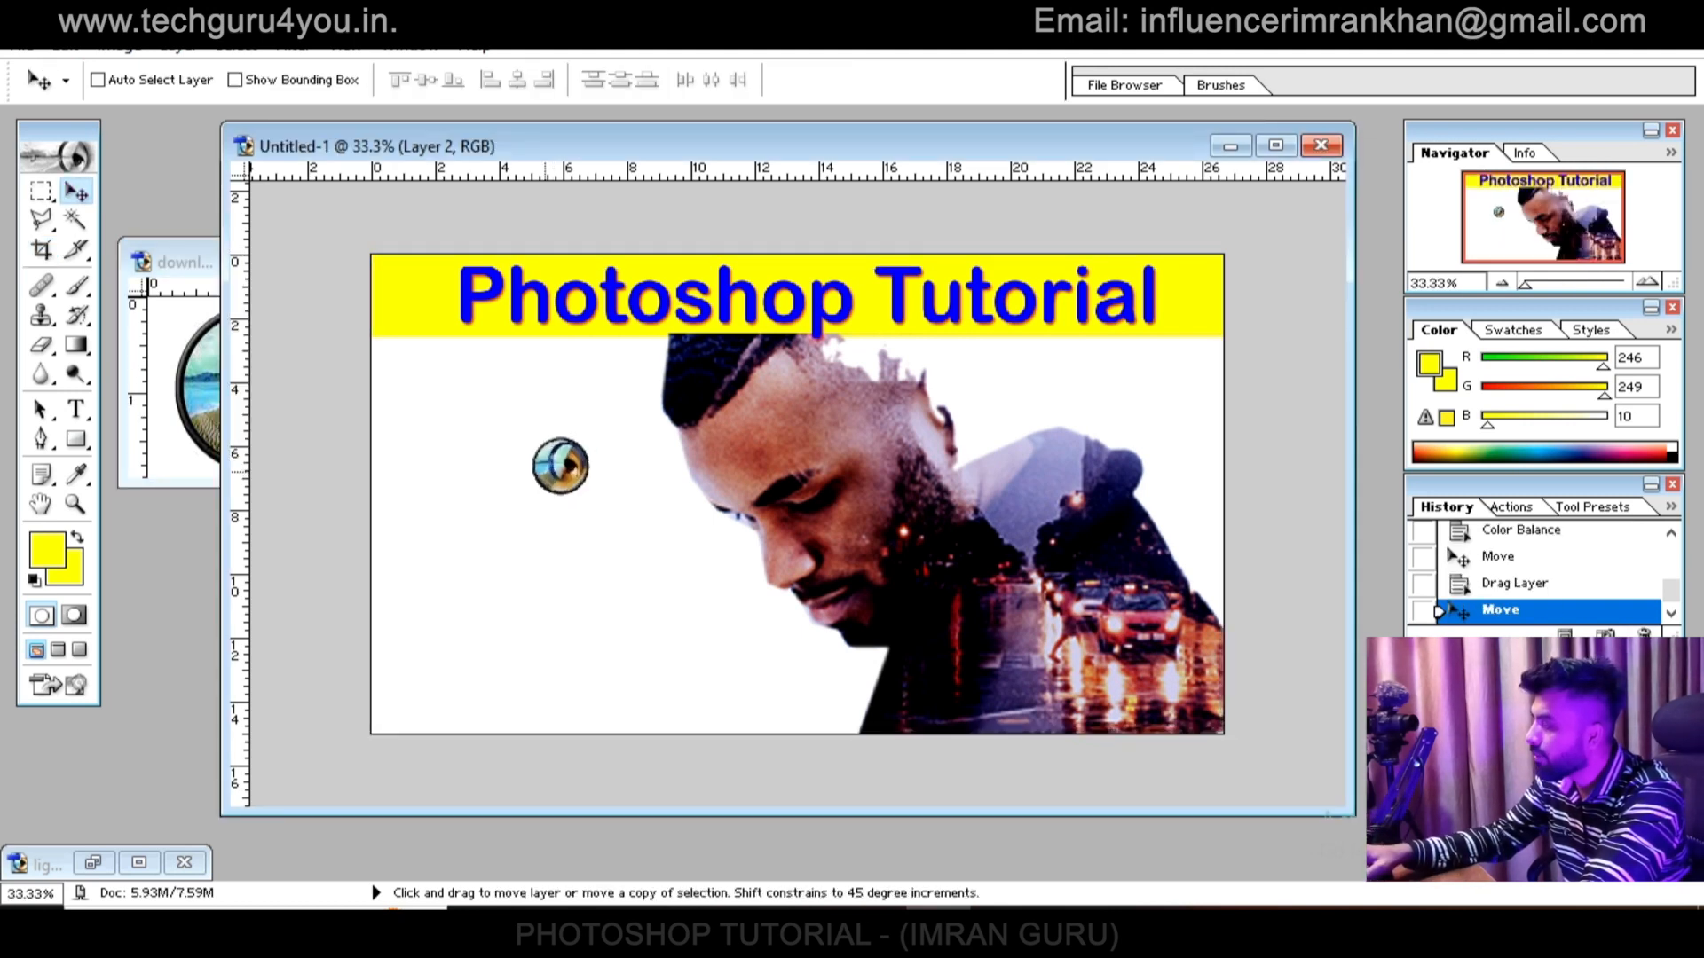
key(ctrl+z)
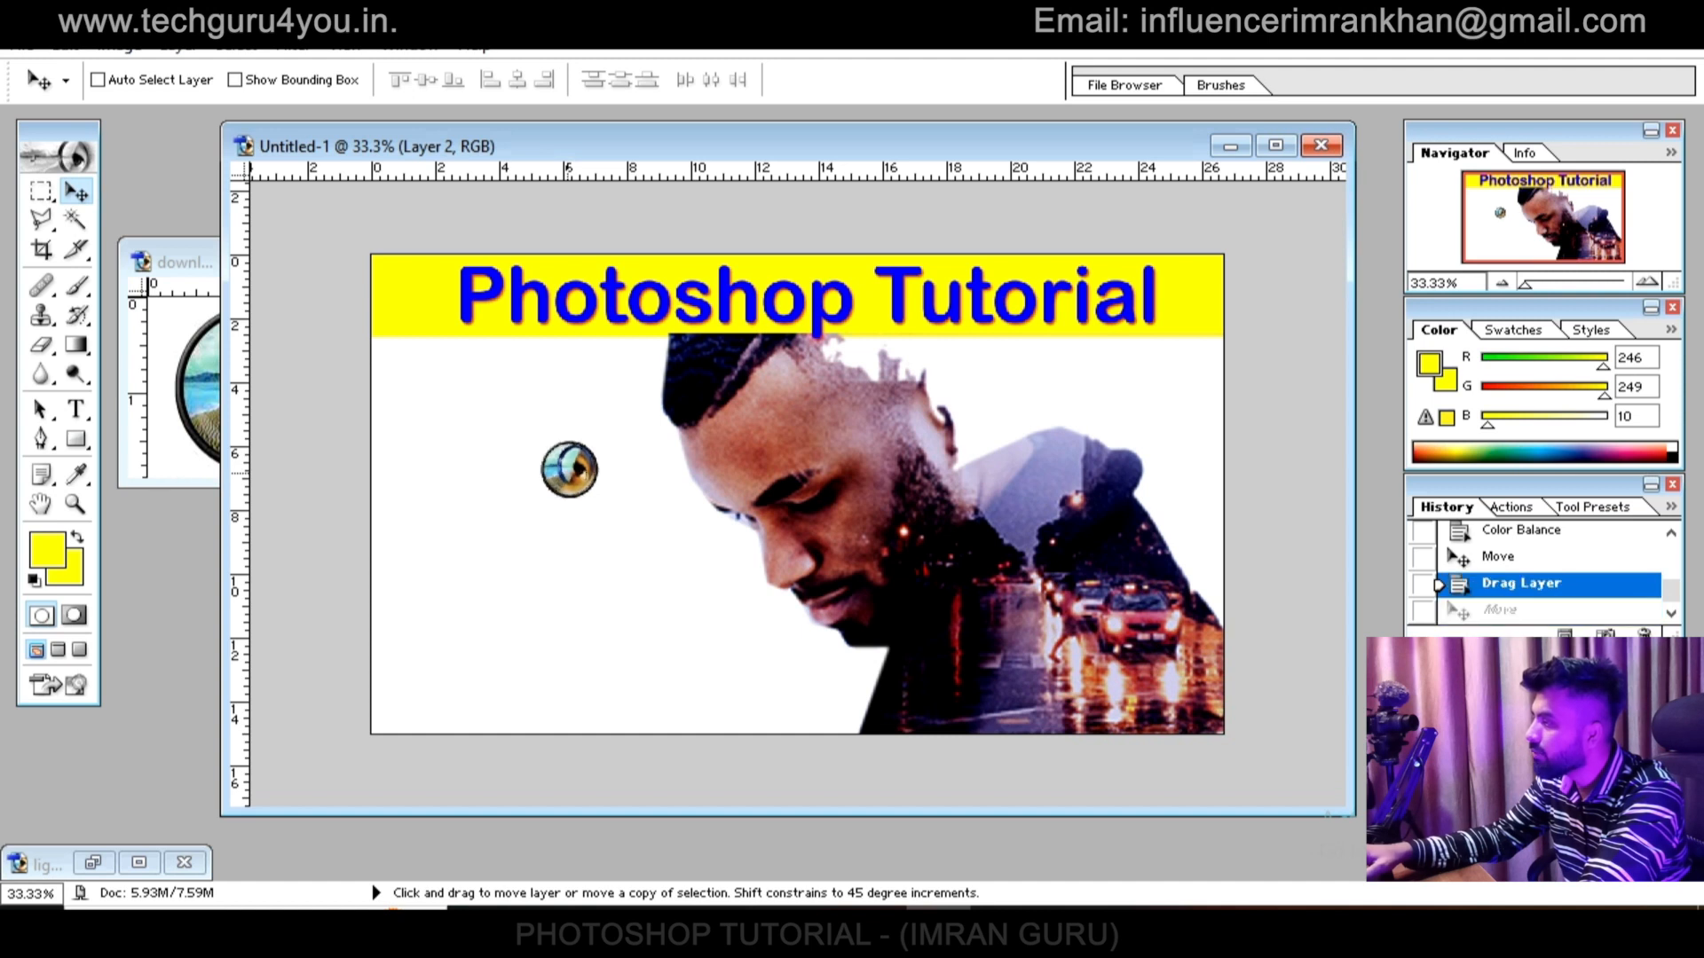
key(ctrl+alt+z)
Copy the cropped logo into the design, enlarge it proportionally and place it in the white area before the man's face
key(ctrl+Tab)
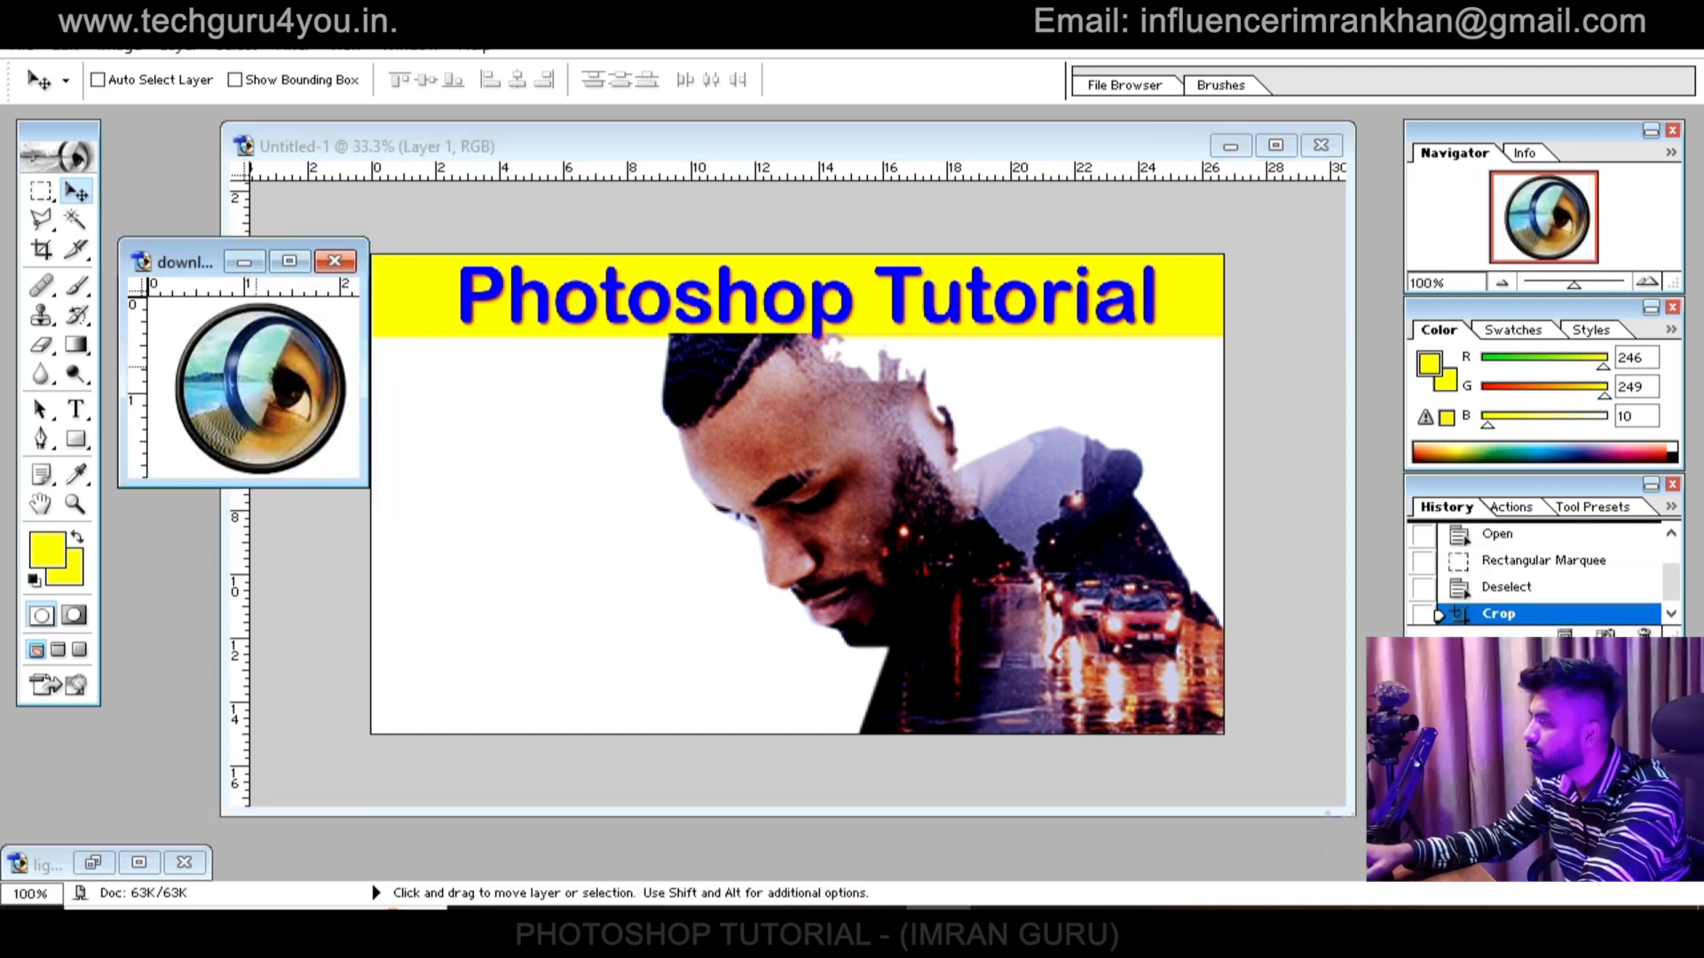
drag(256, 364, 407, 291)
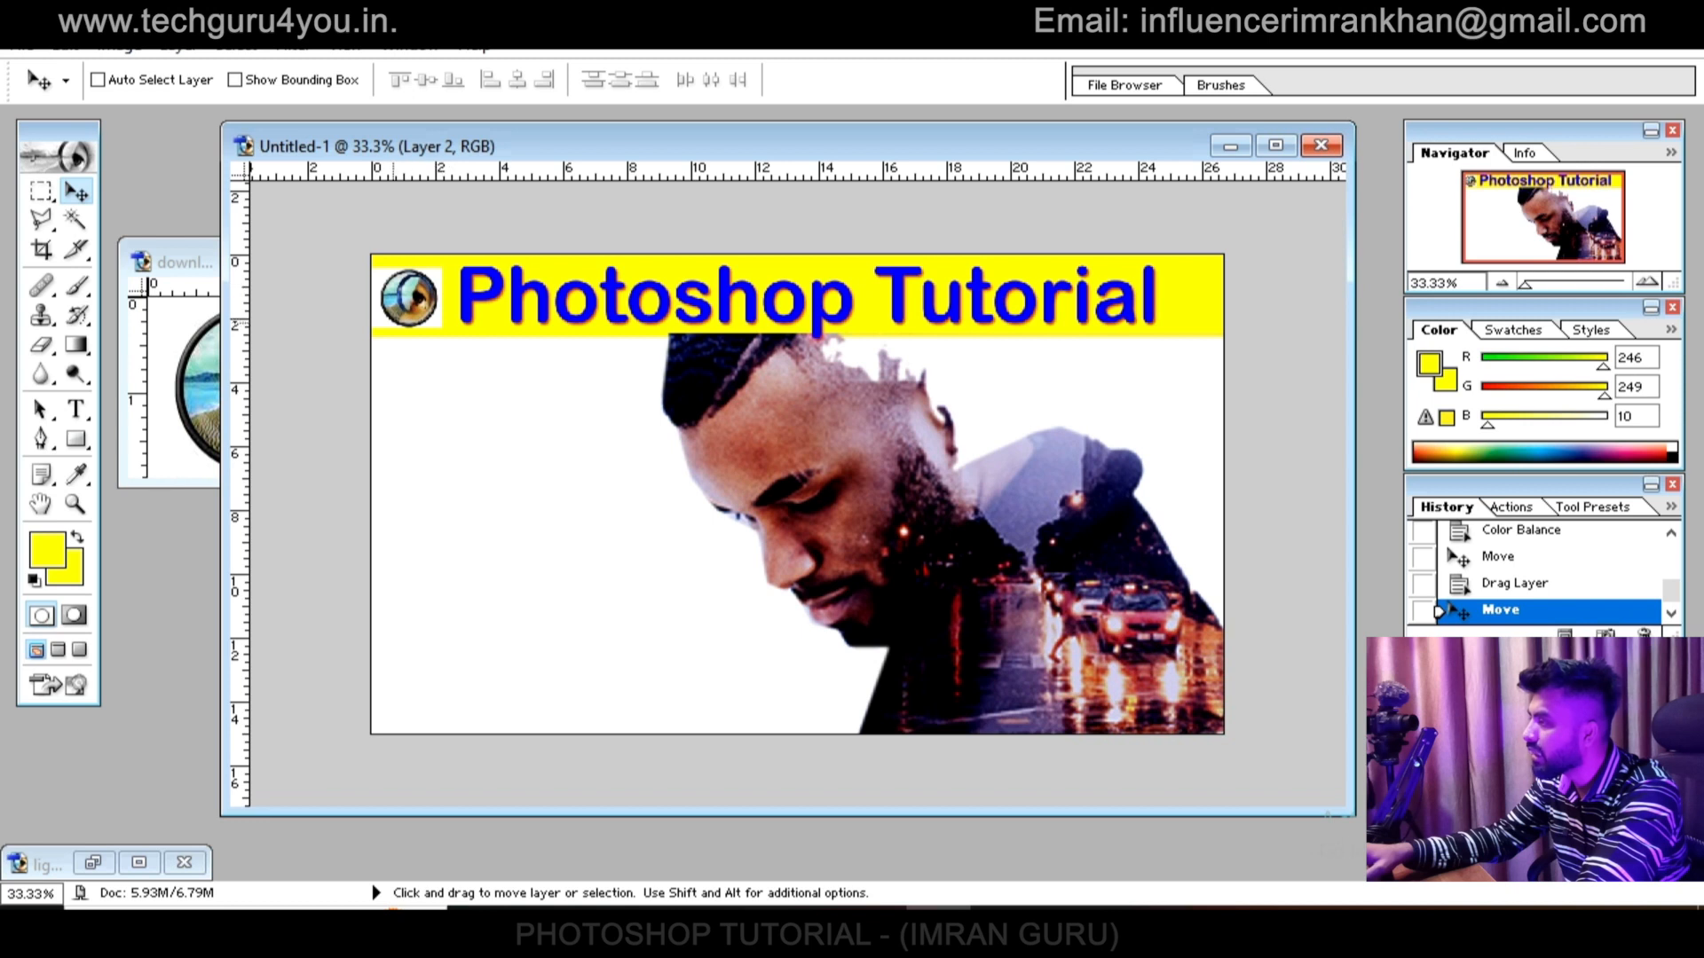
drag(408, 297, 729, 701)
key(ctrl+t)
key(Return)
drag(729, 482, 638, 382)
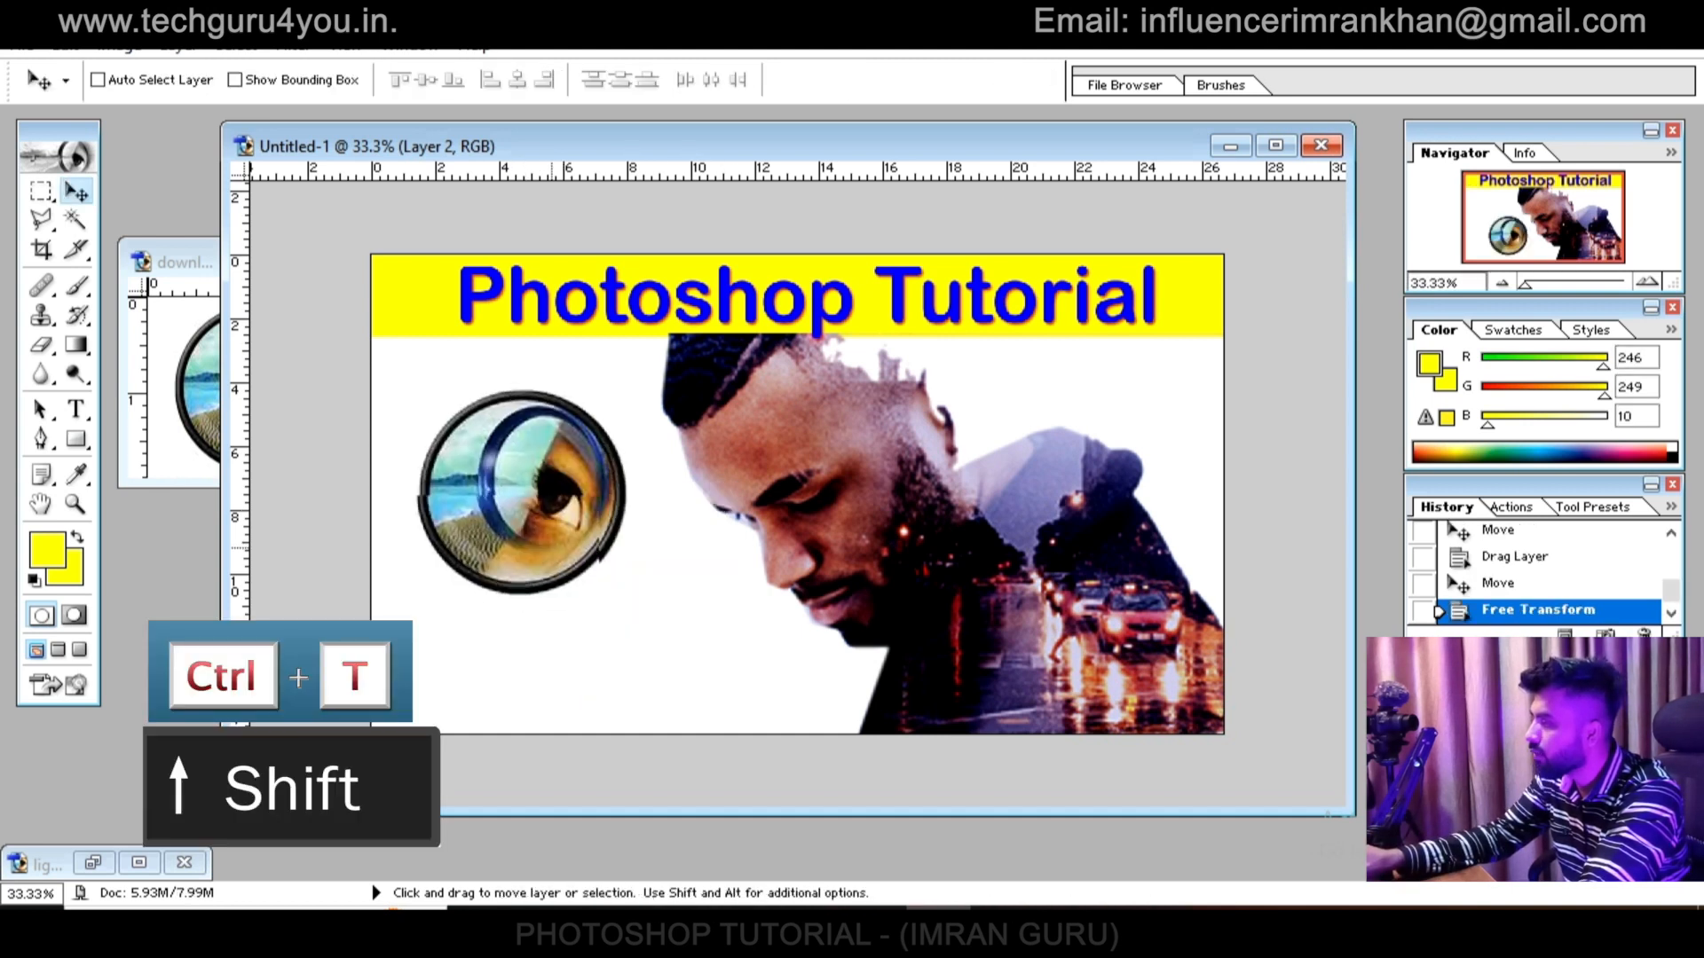
mouse_move(520, 490)
mouse_down()
mouse_move(799, 502)
mouse_move(828, 411)
mouse_move(871, 444)
mouse_move(524, 512)
mouse_up()
Select the white background around the round logo with the Magic Wand at tolerance 32, clear it and deselect
key(w)
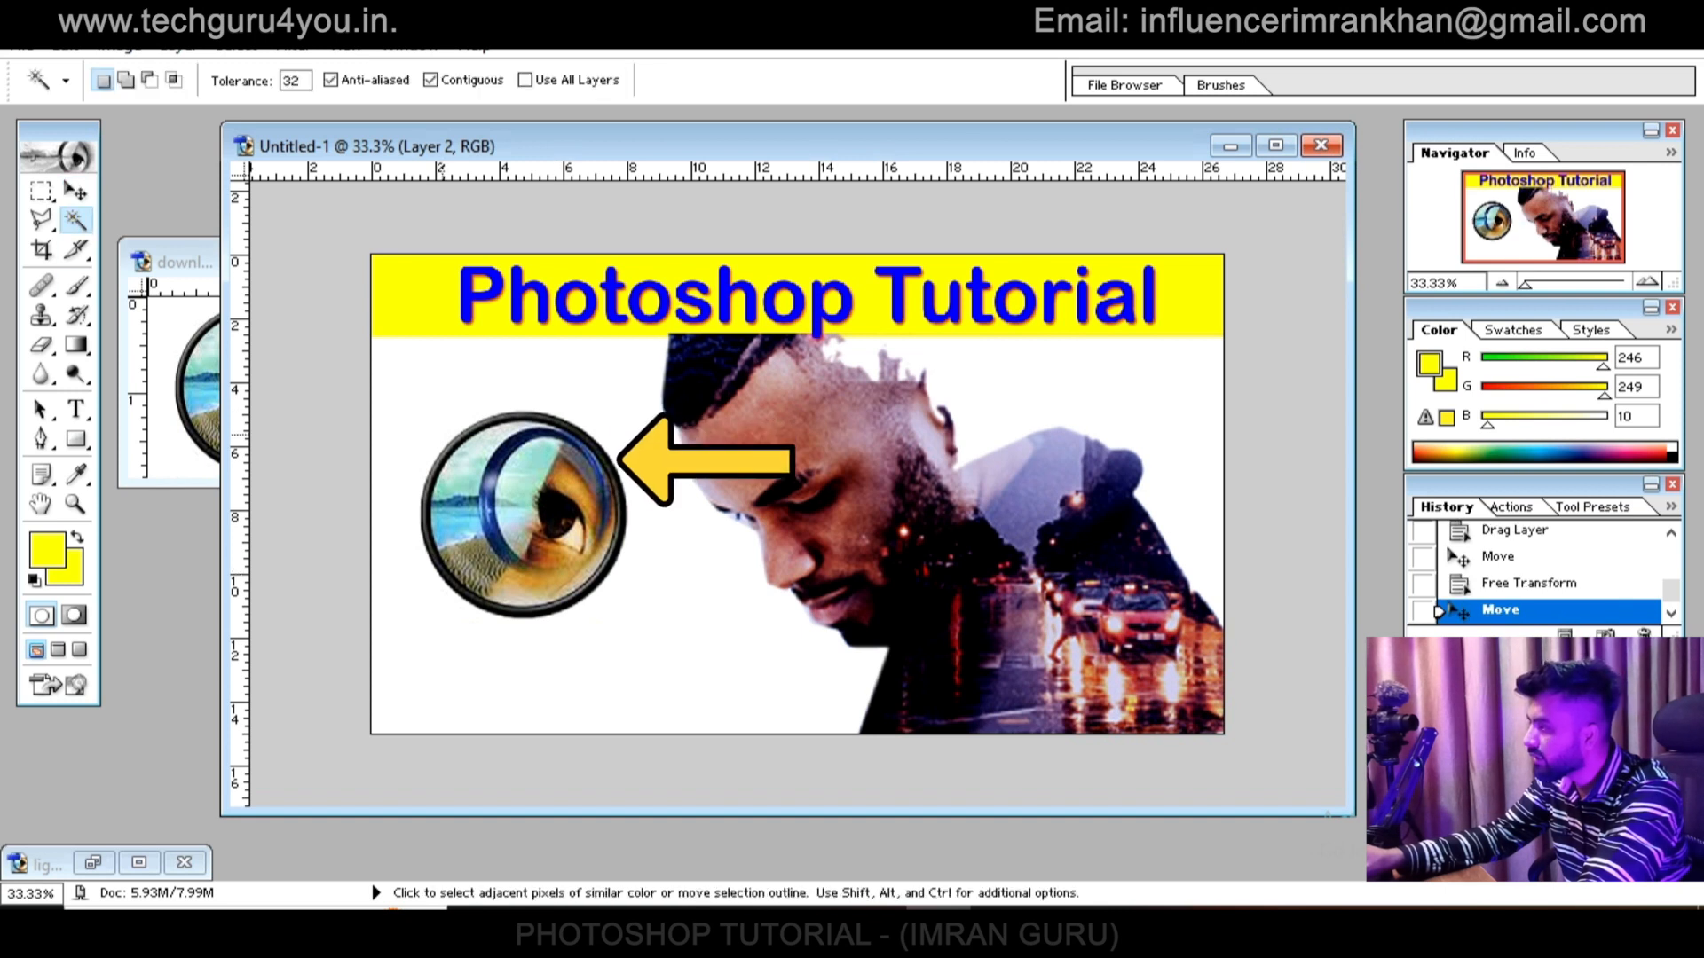
click(634, 594)
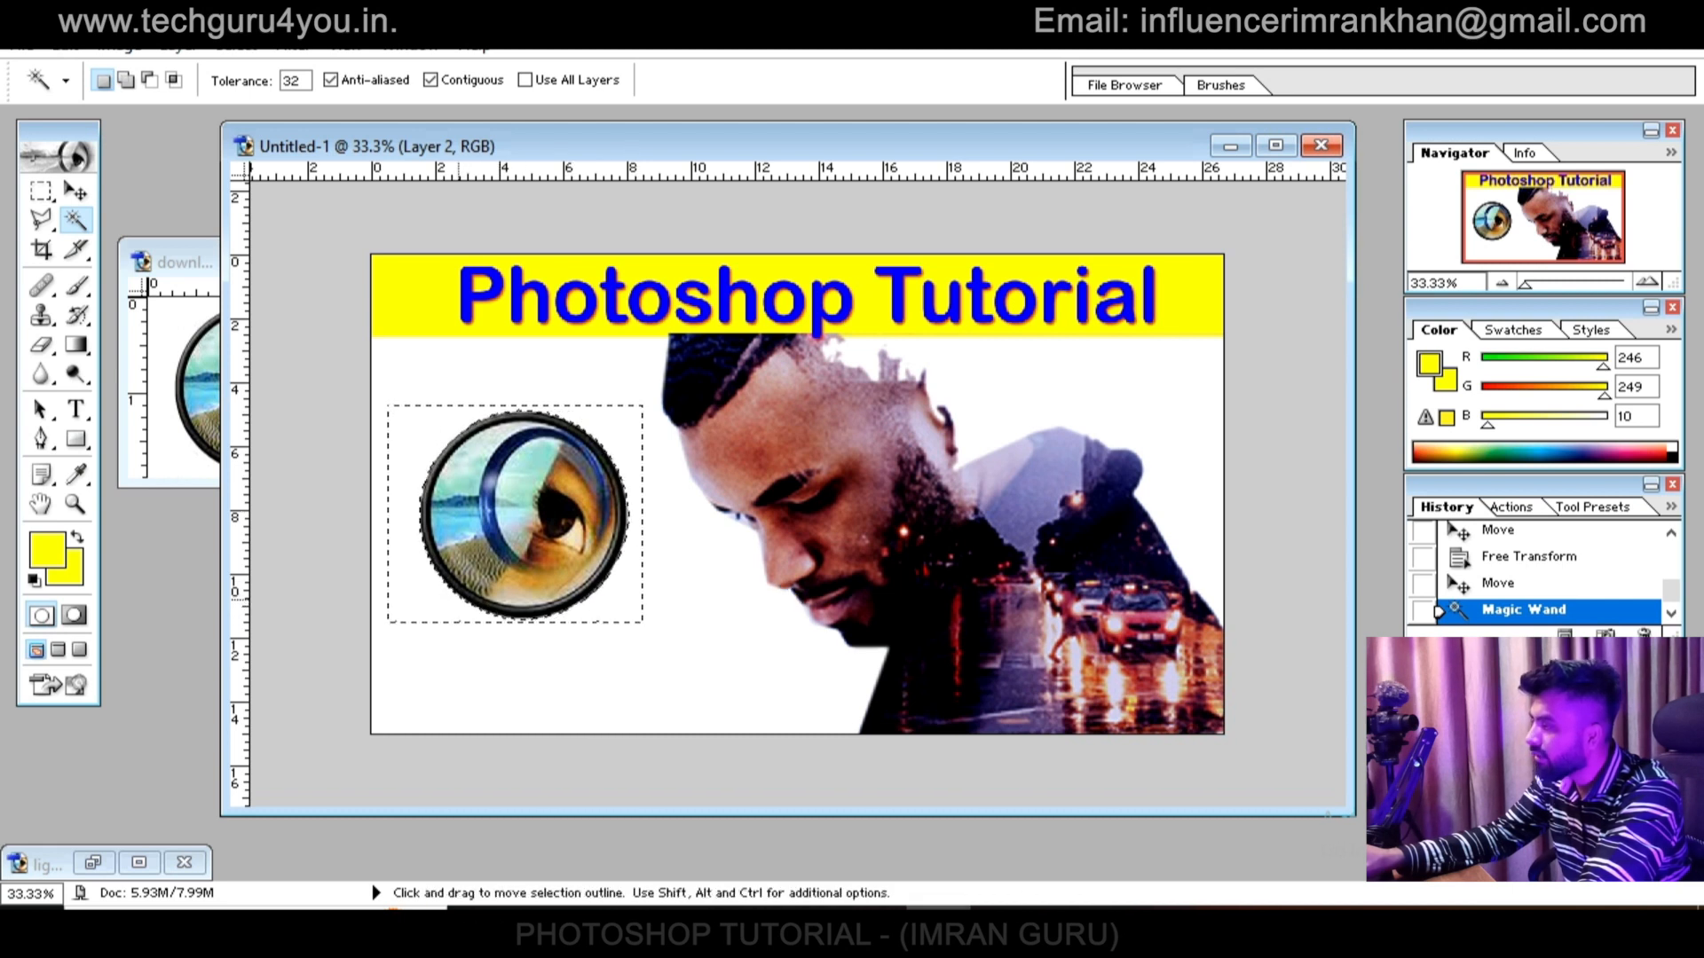
key(Delete)
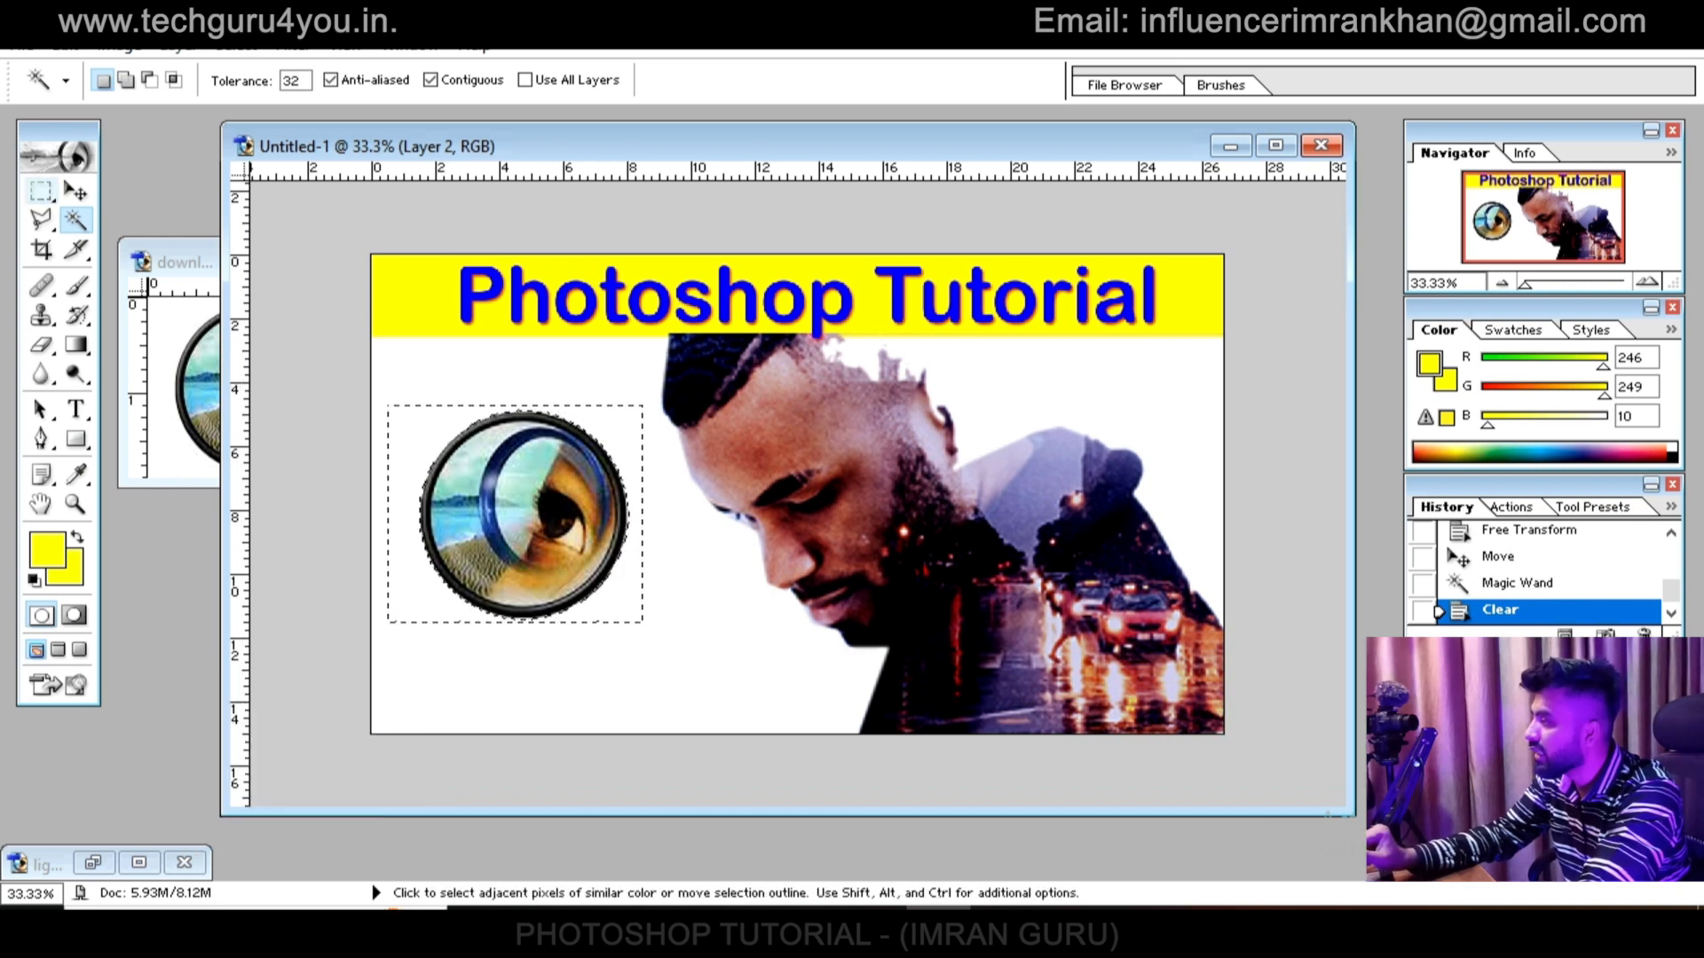
key(m)
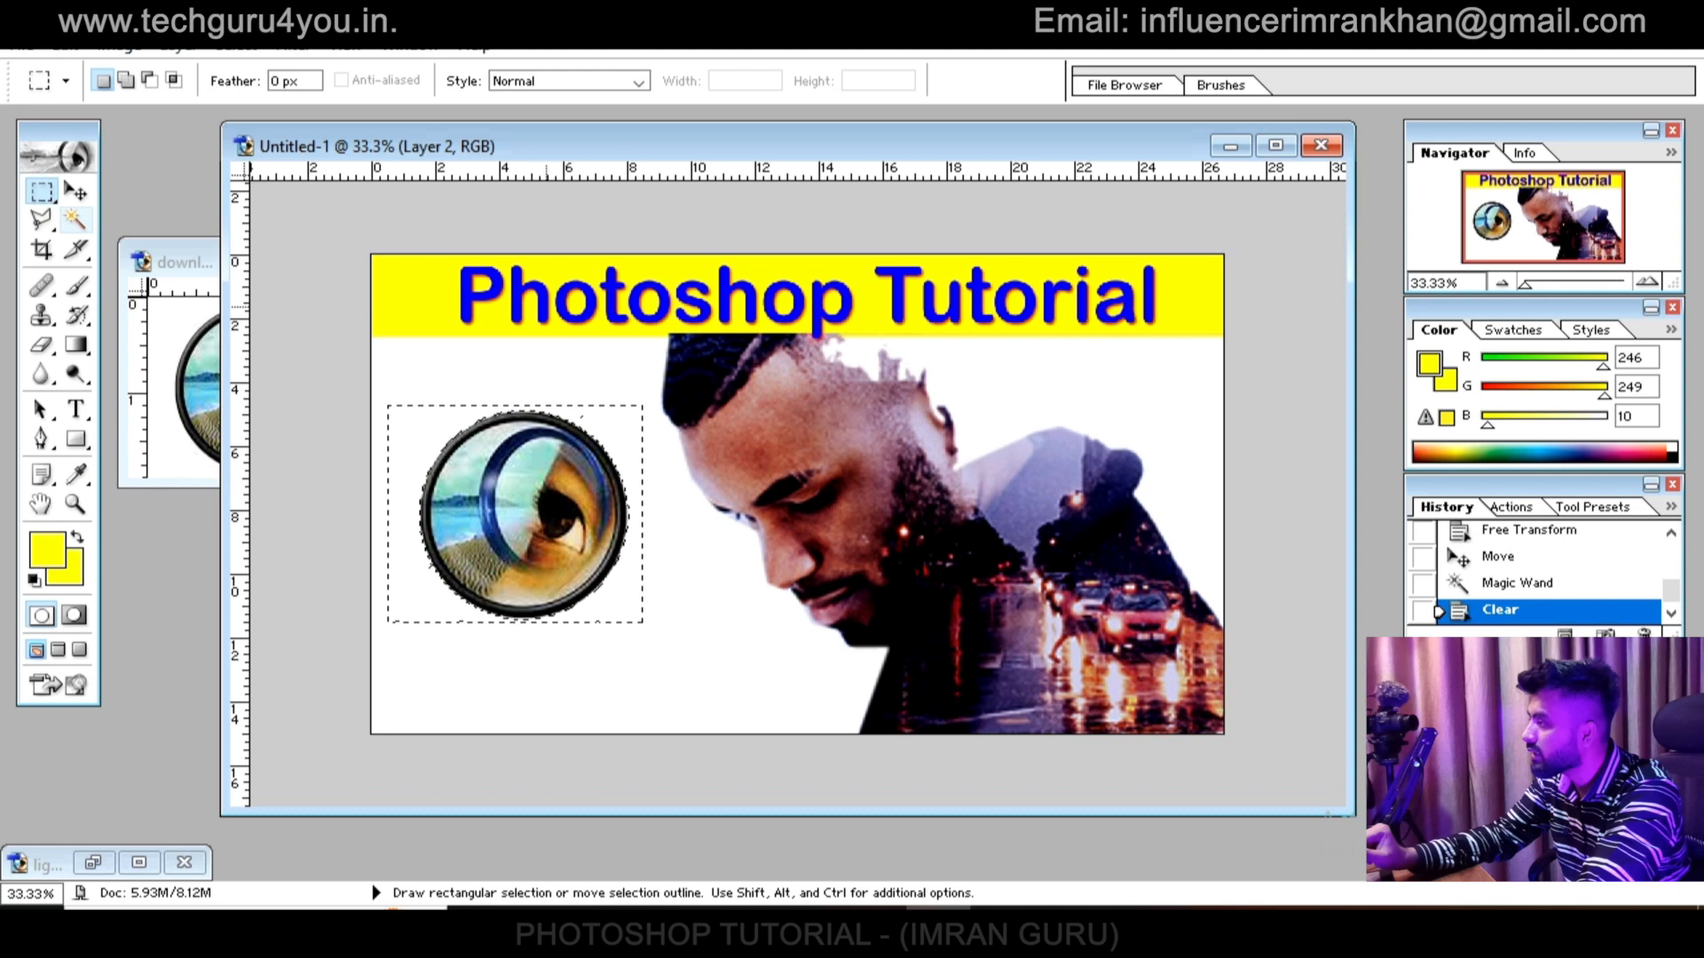
key(ctrl+d)
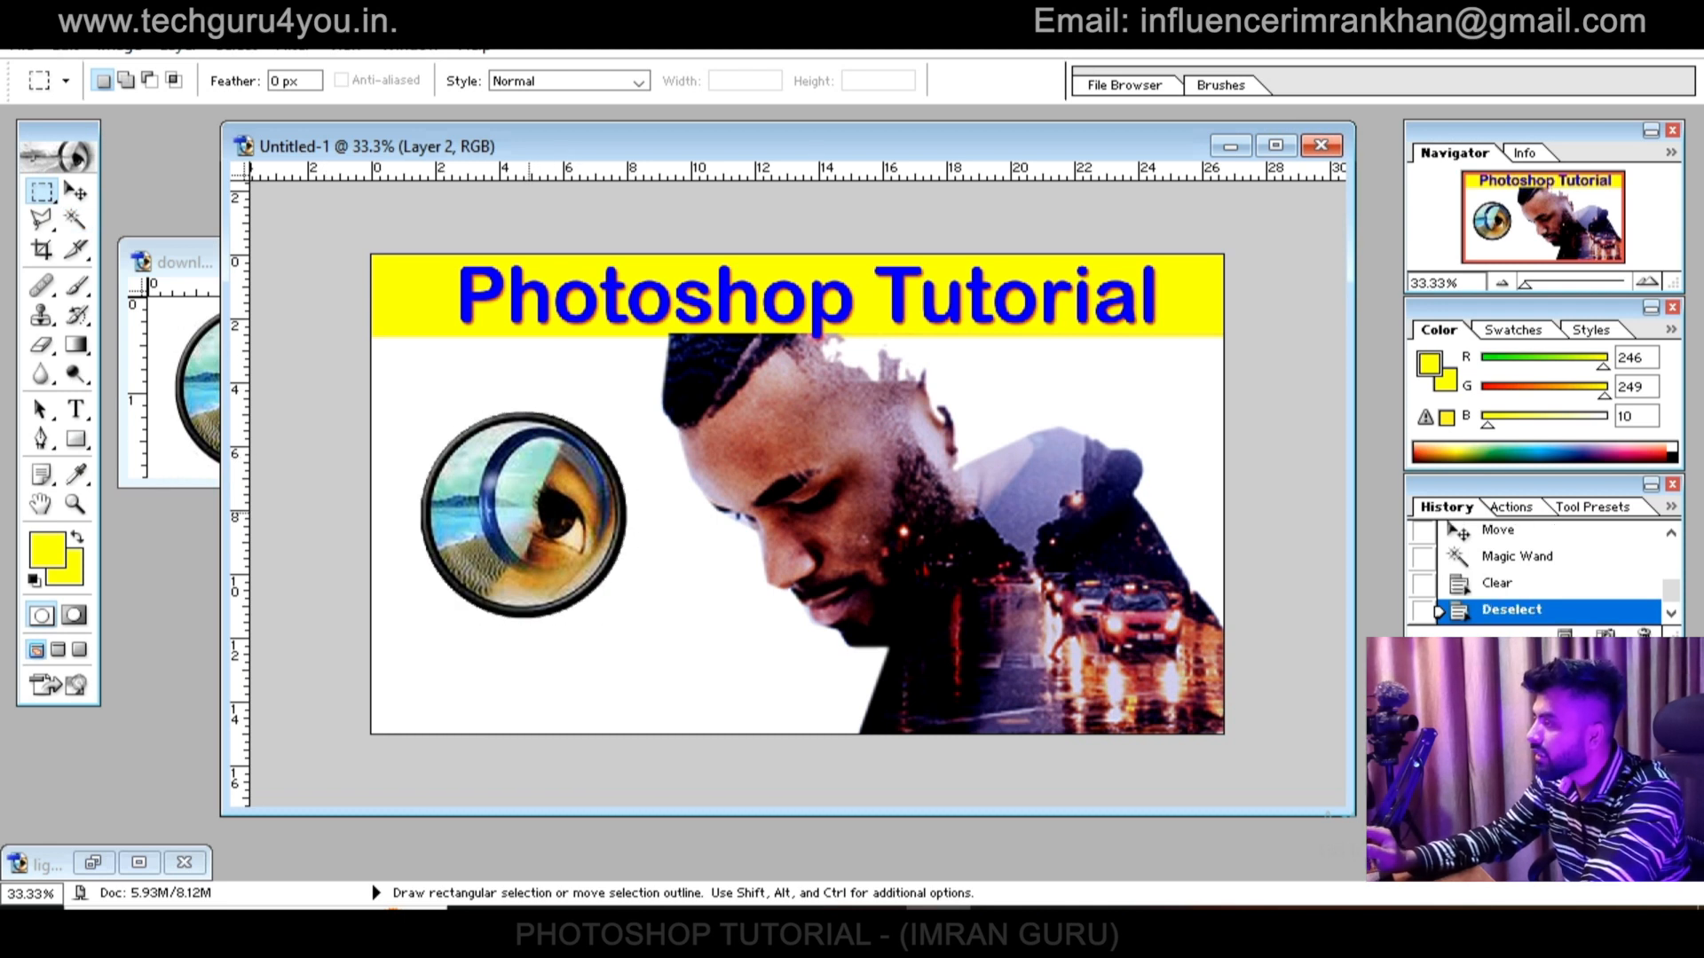
Move the logo below the title strip at the canvas's right edge and the man's cutout to the left edge
key(v)
drag(523, 515, 1119, 448)
right_click(831, 444)
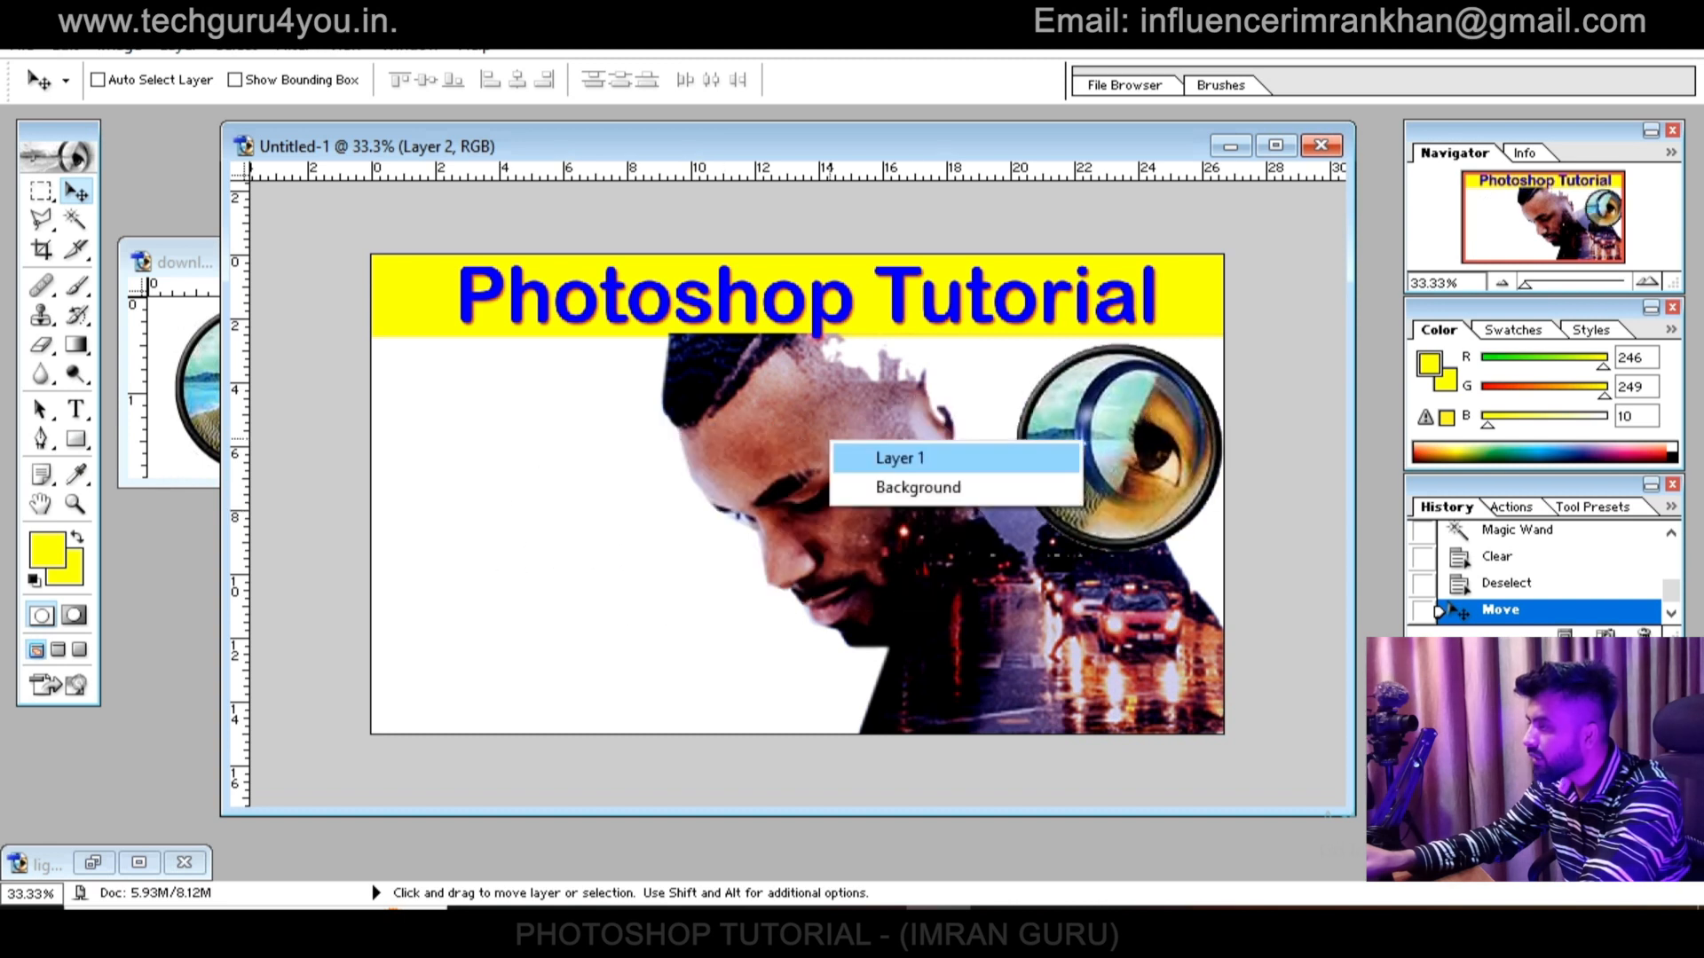
click(896, 458)
drag(896, 458, 604, 458)
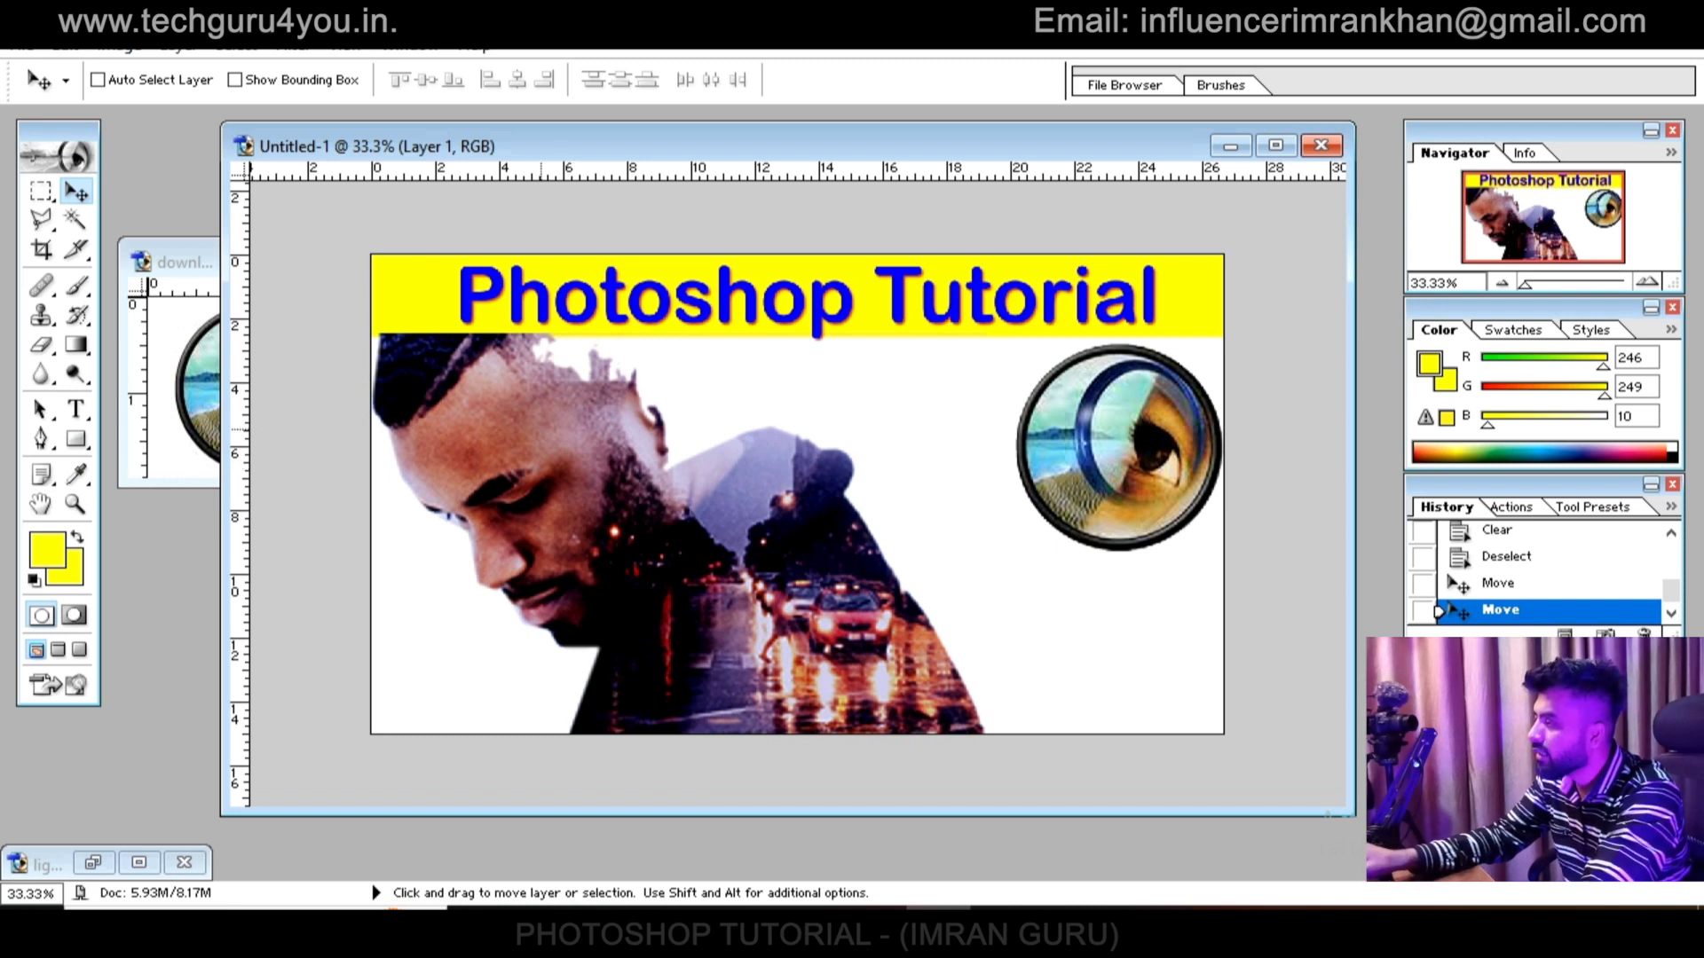
Flip the man's cutout on Layer 1 horizontally with Free Transform so he faces the logo
right_click(521, 419)
click(568, 434)
key(ctrl+t)
right_click(550, 436)
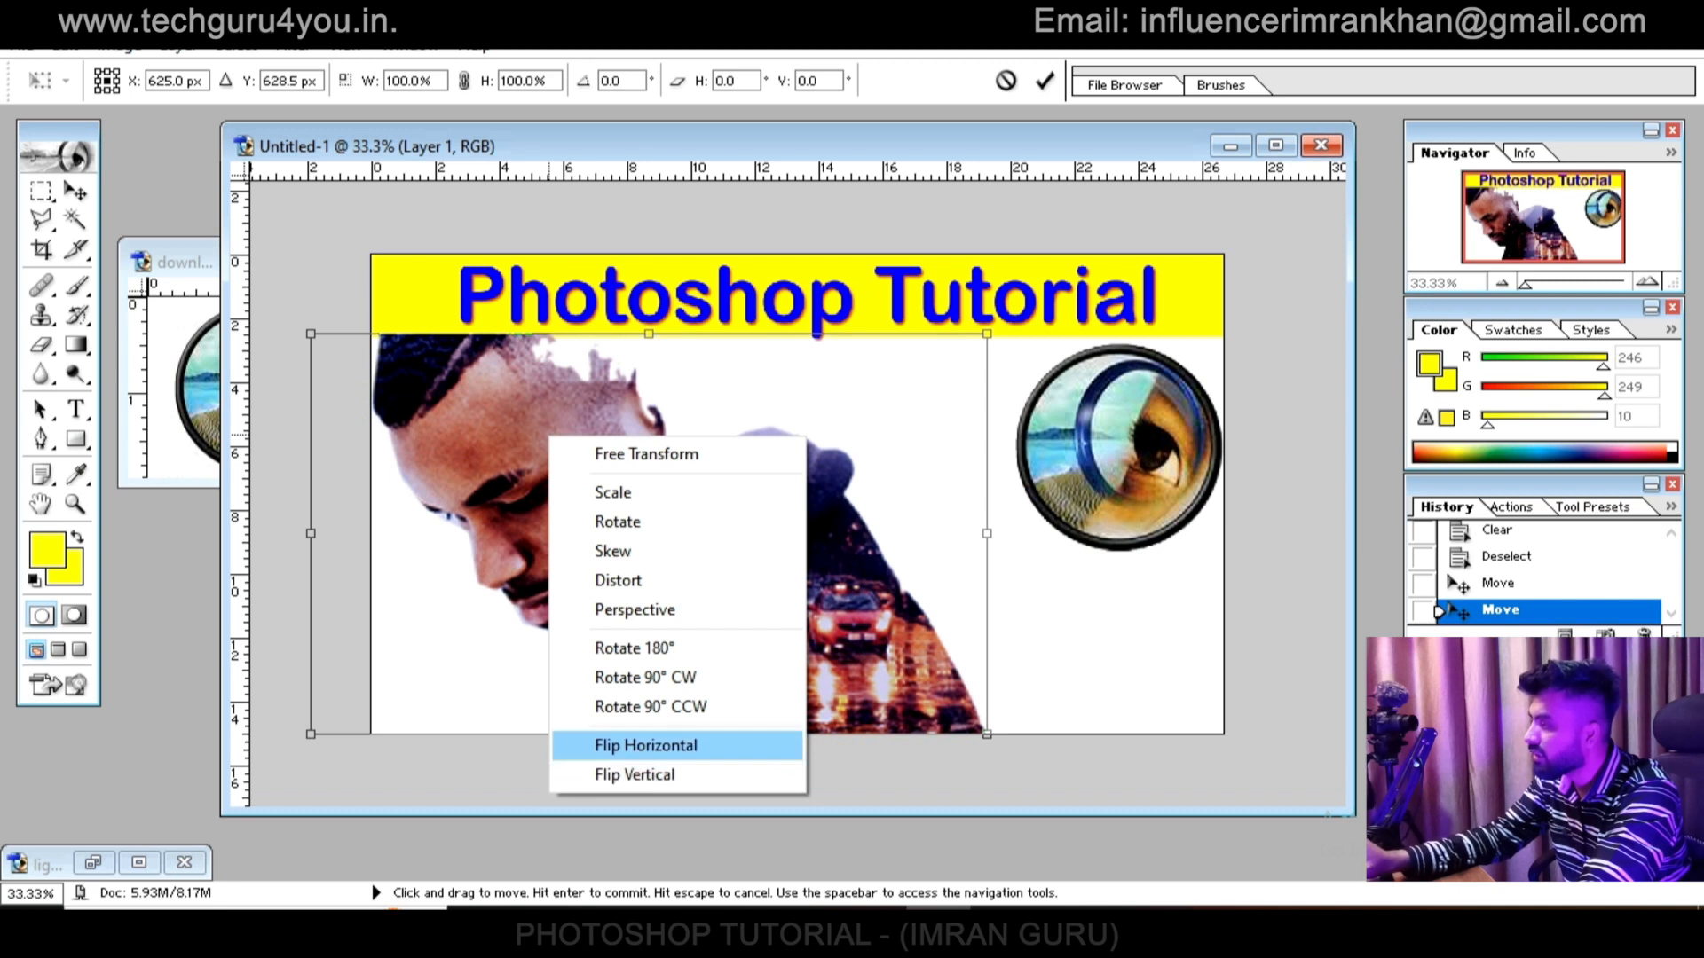
click(646, 745)
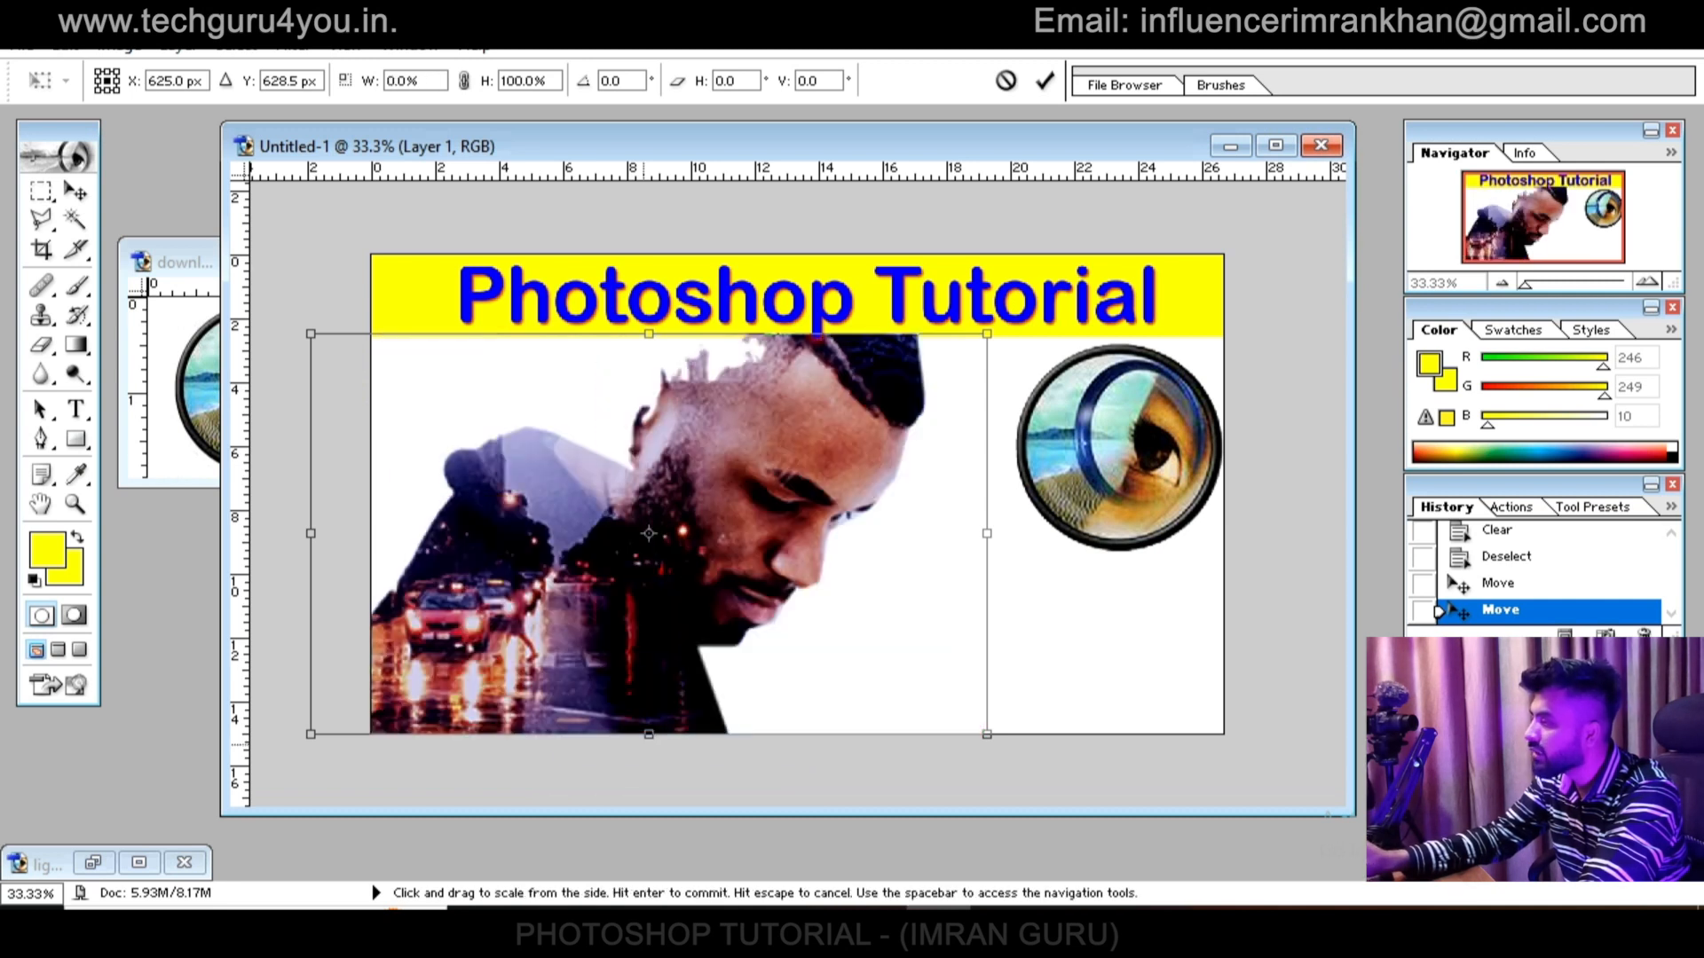
key(Return)
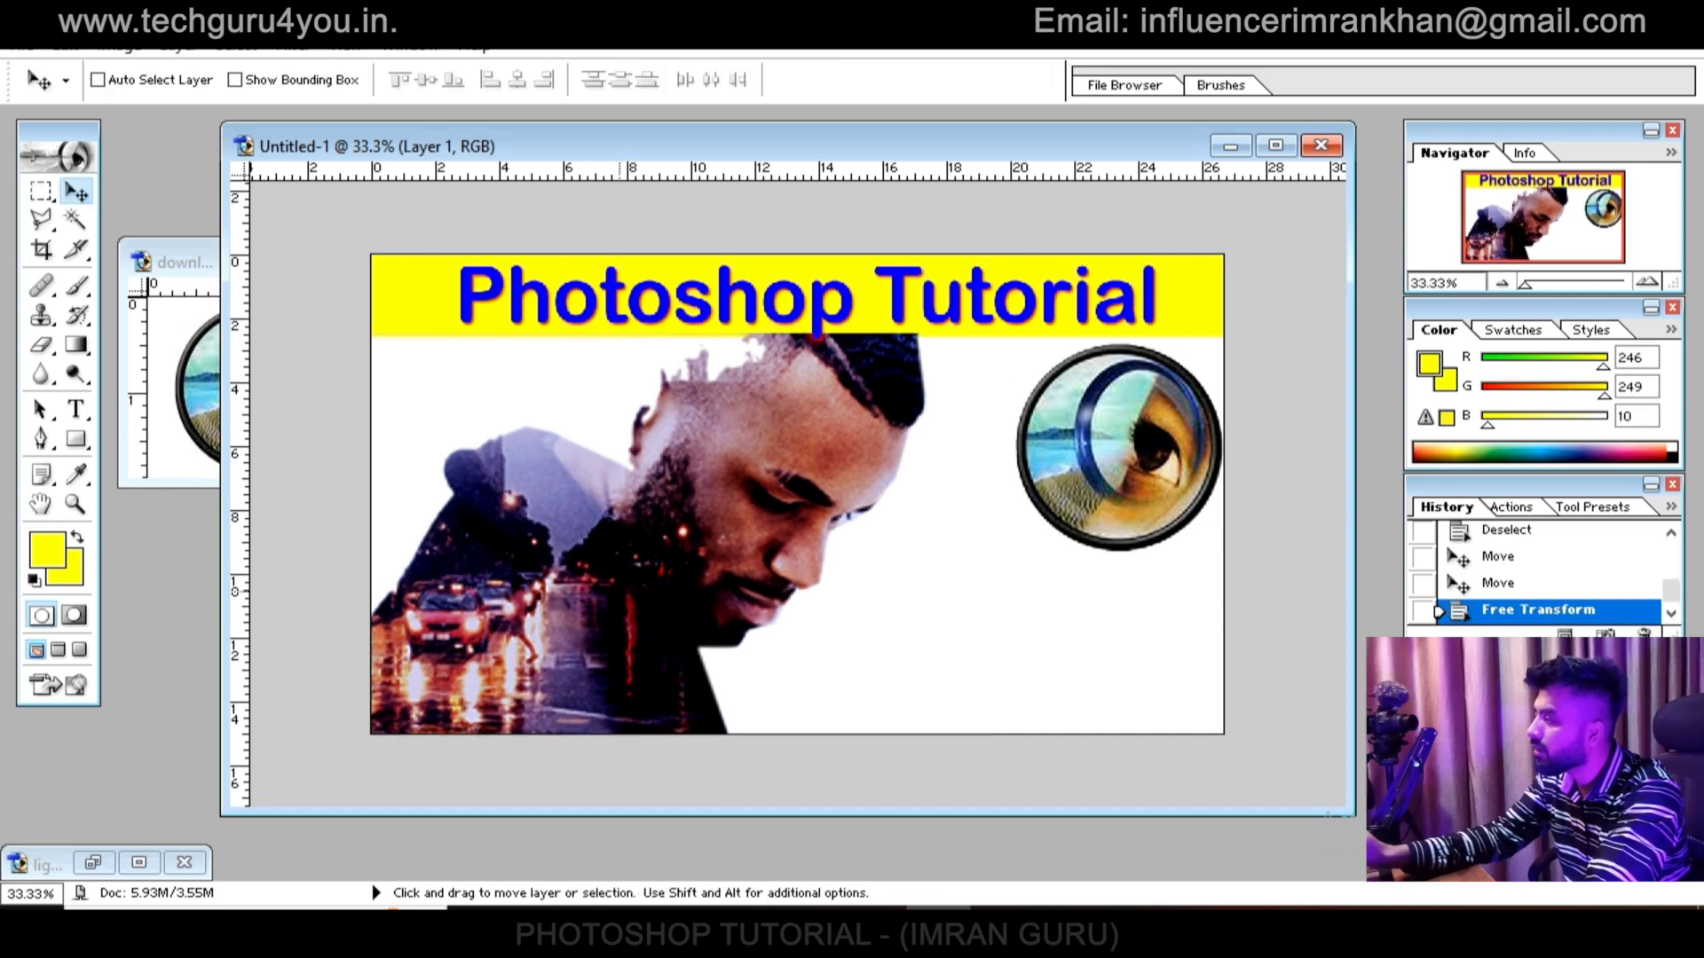
Undo the man's flip and the preceding two moves, and shift the round logo slightly upward
key(alt)
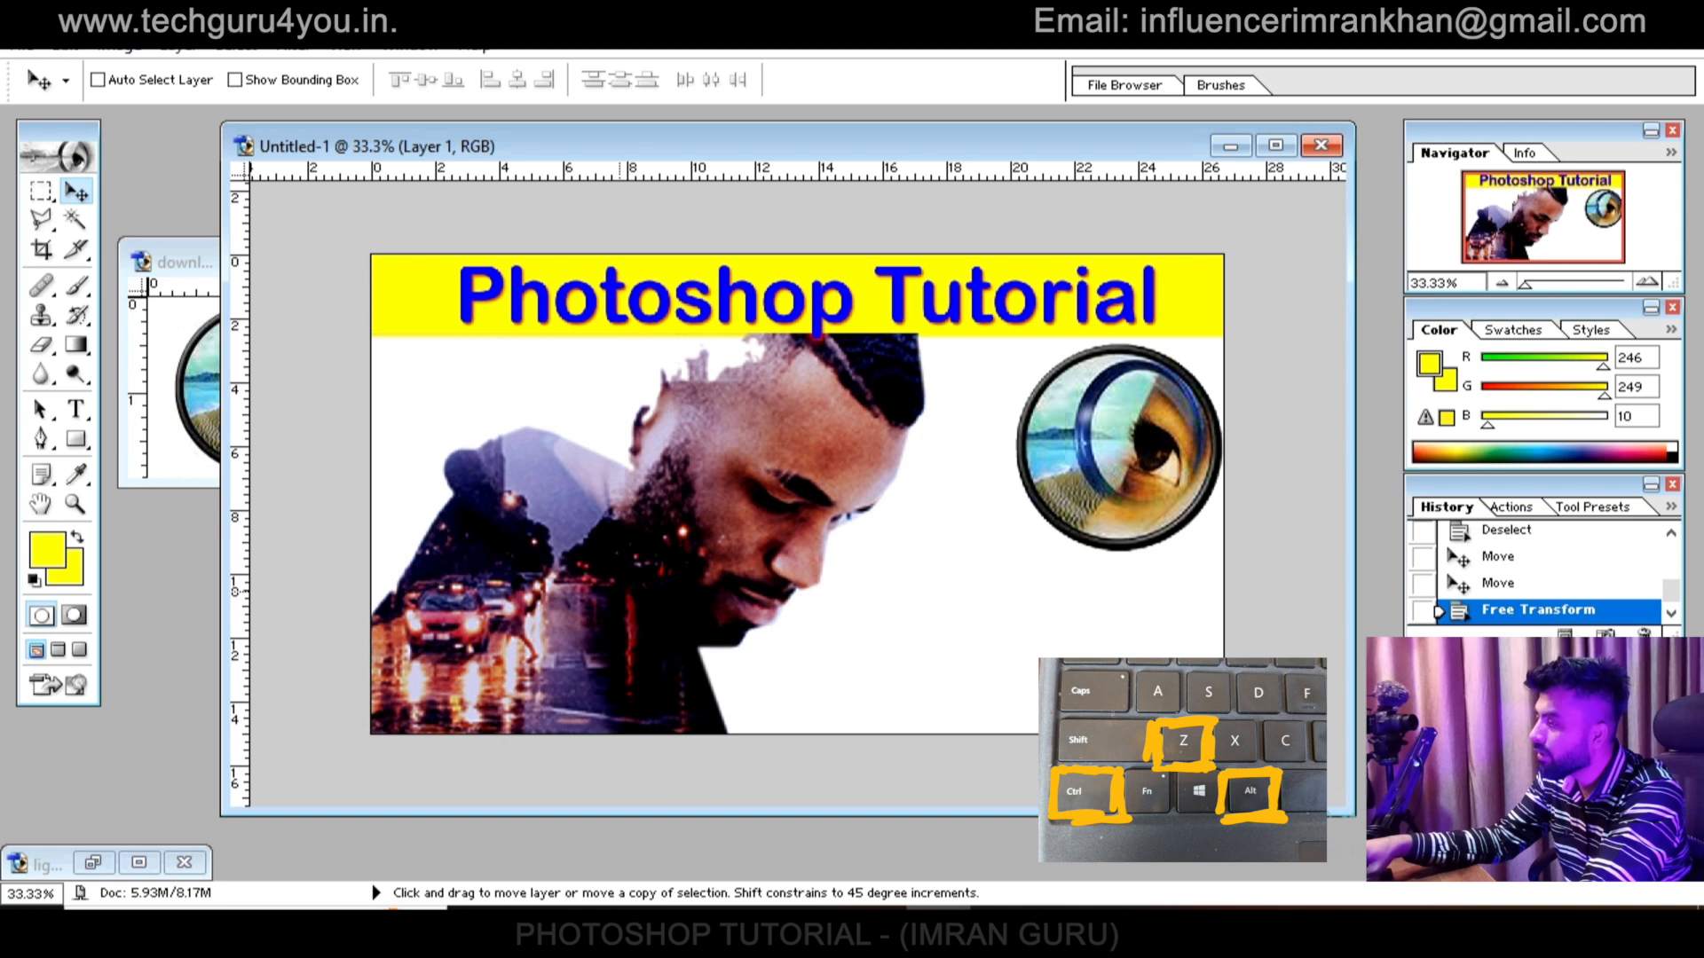
key(ctrl+alt+z)
key(ctrl+alt+z)
key(ctrl+alt+z)
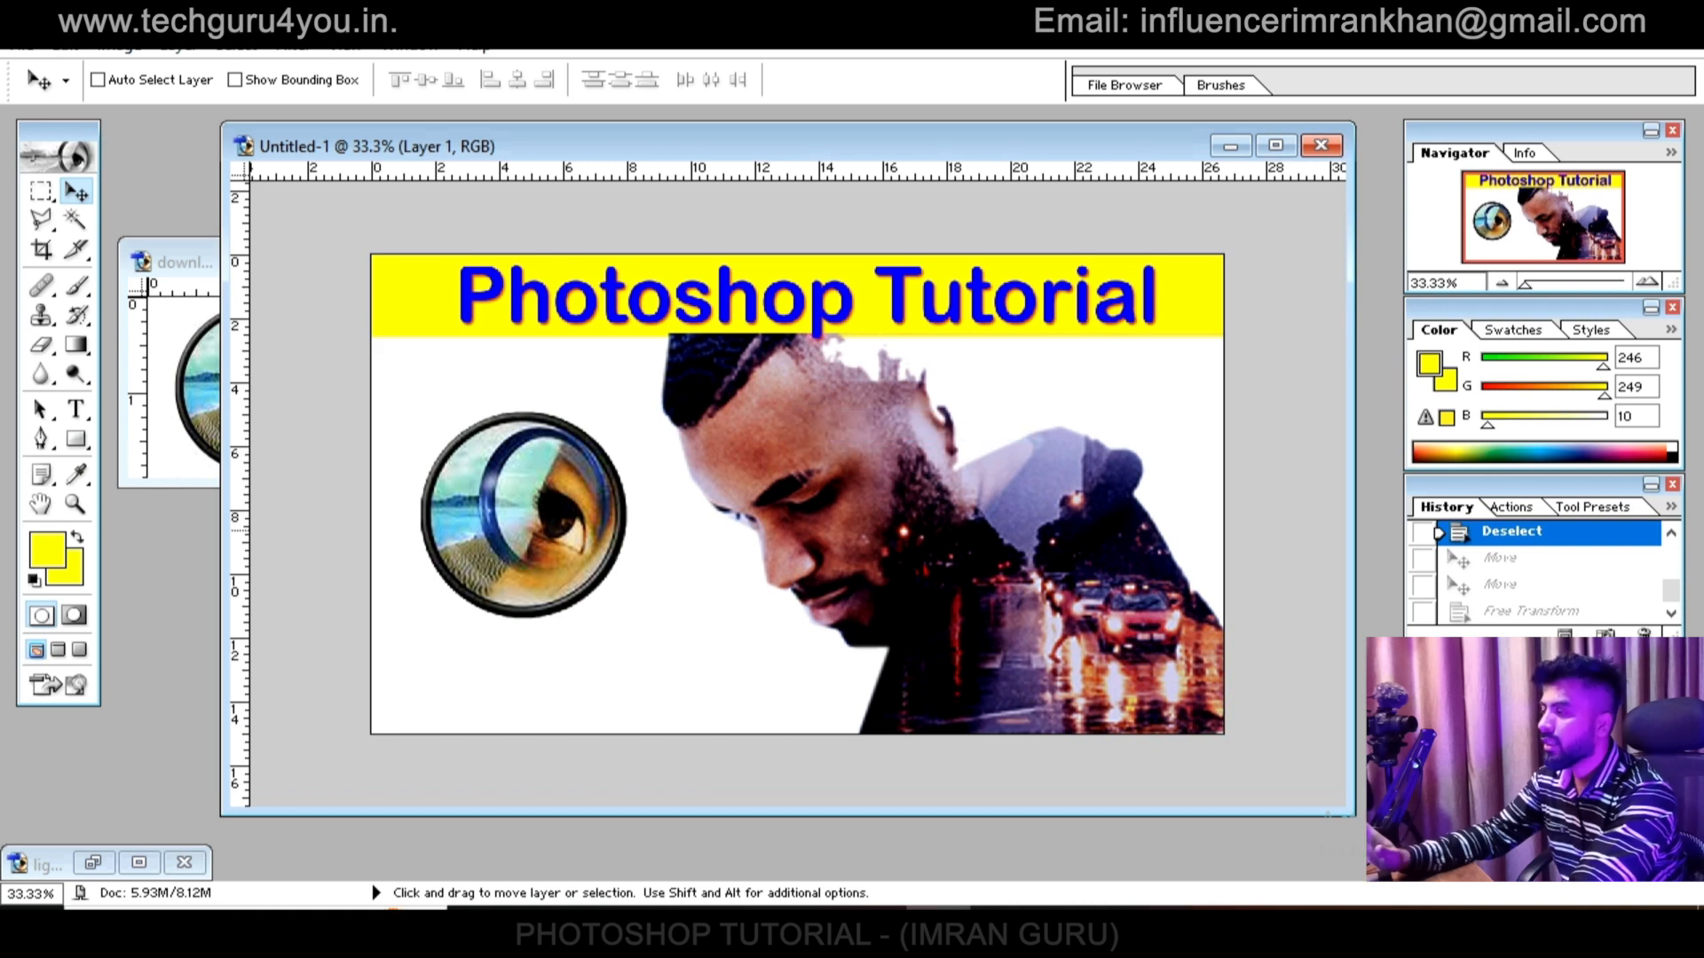
drag(524, 514, 516, 471)
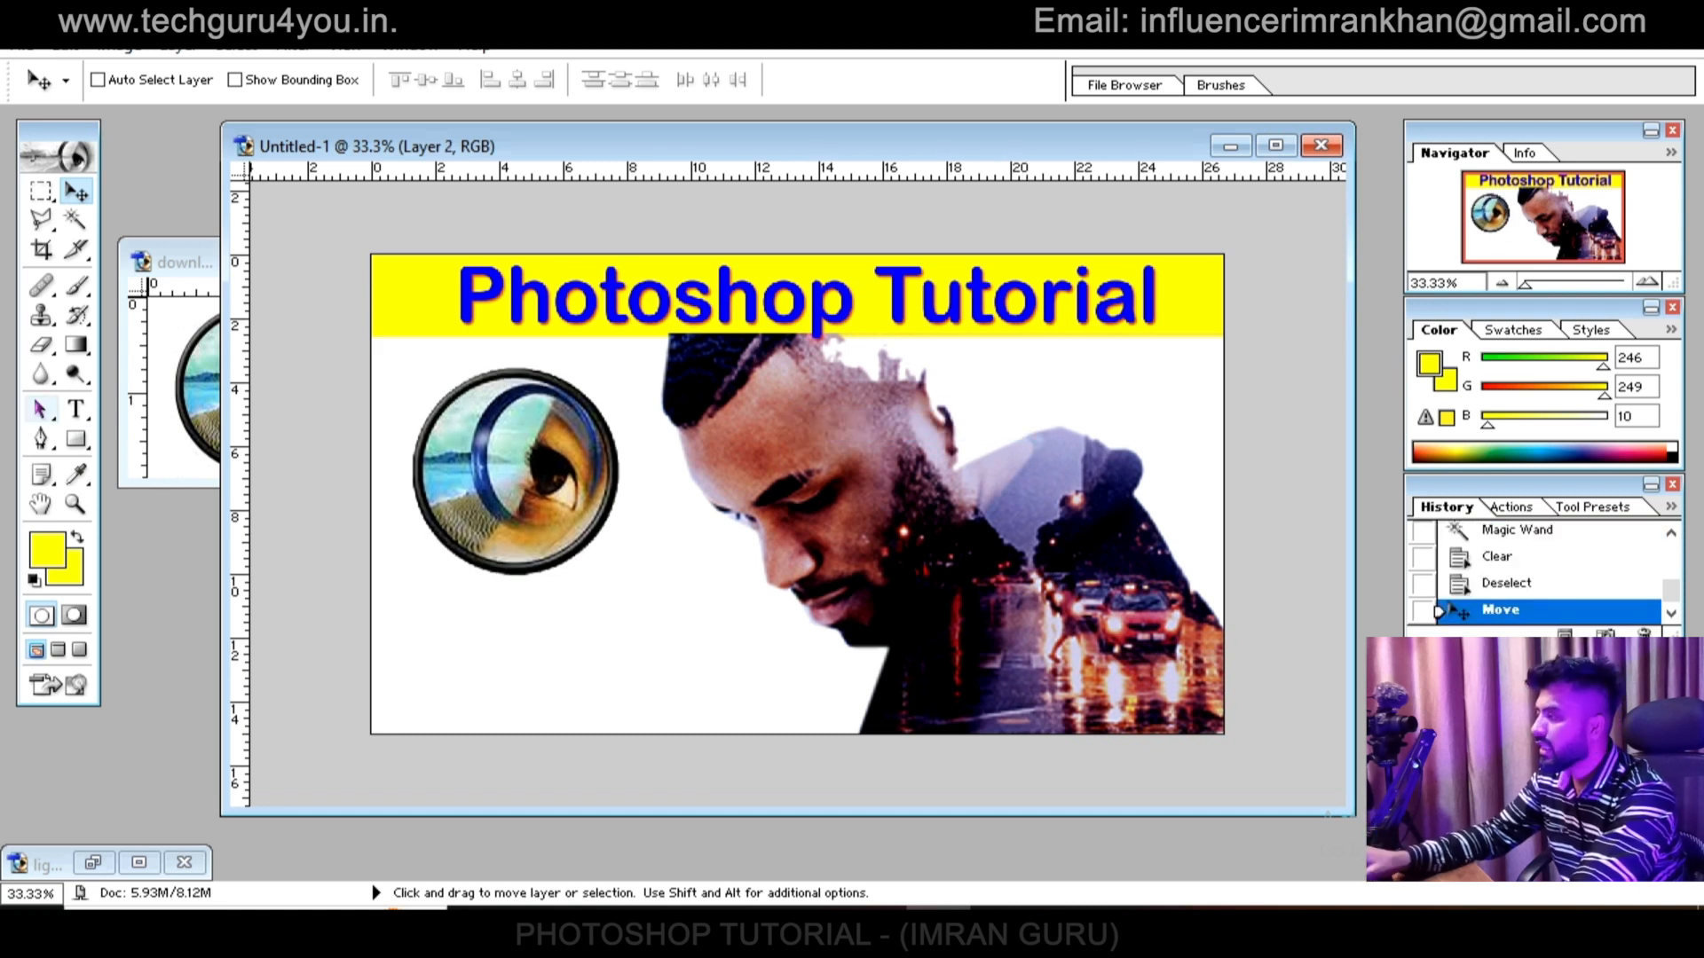
Add the blue text "2023" at 124.75 pt and centre it in the white area below the round logo
key(t)
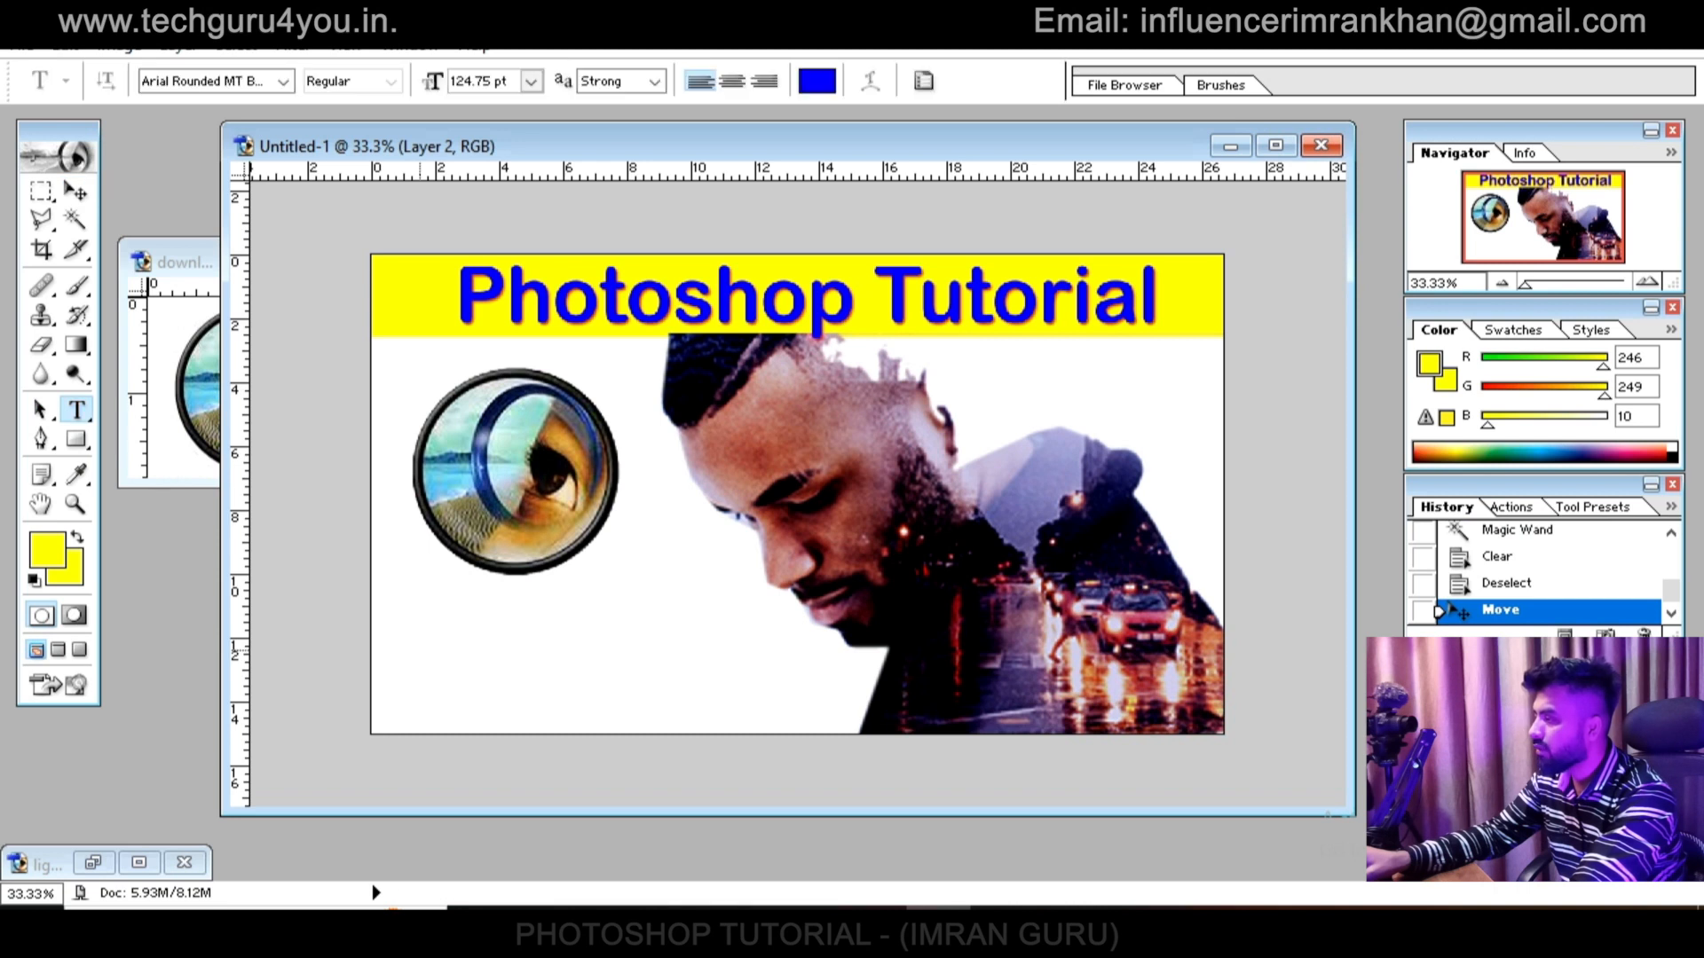
click(420, 636)
text(2023)
key(ctrl+a)
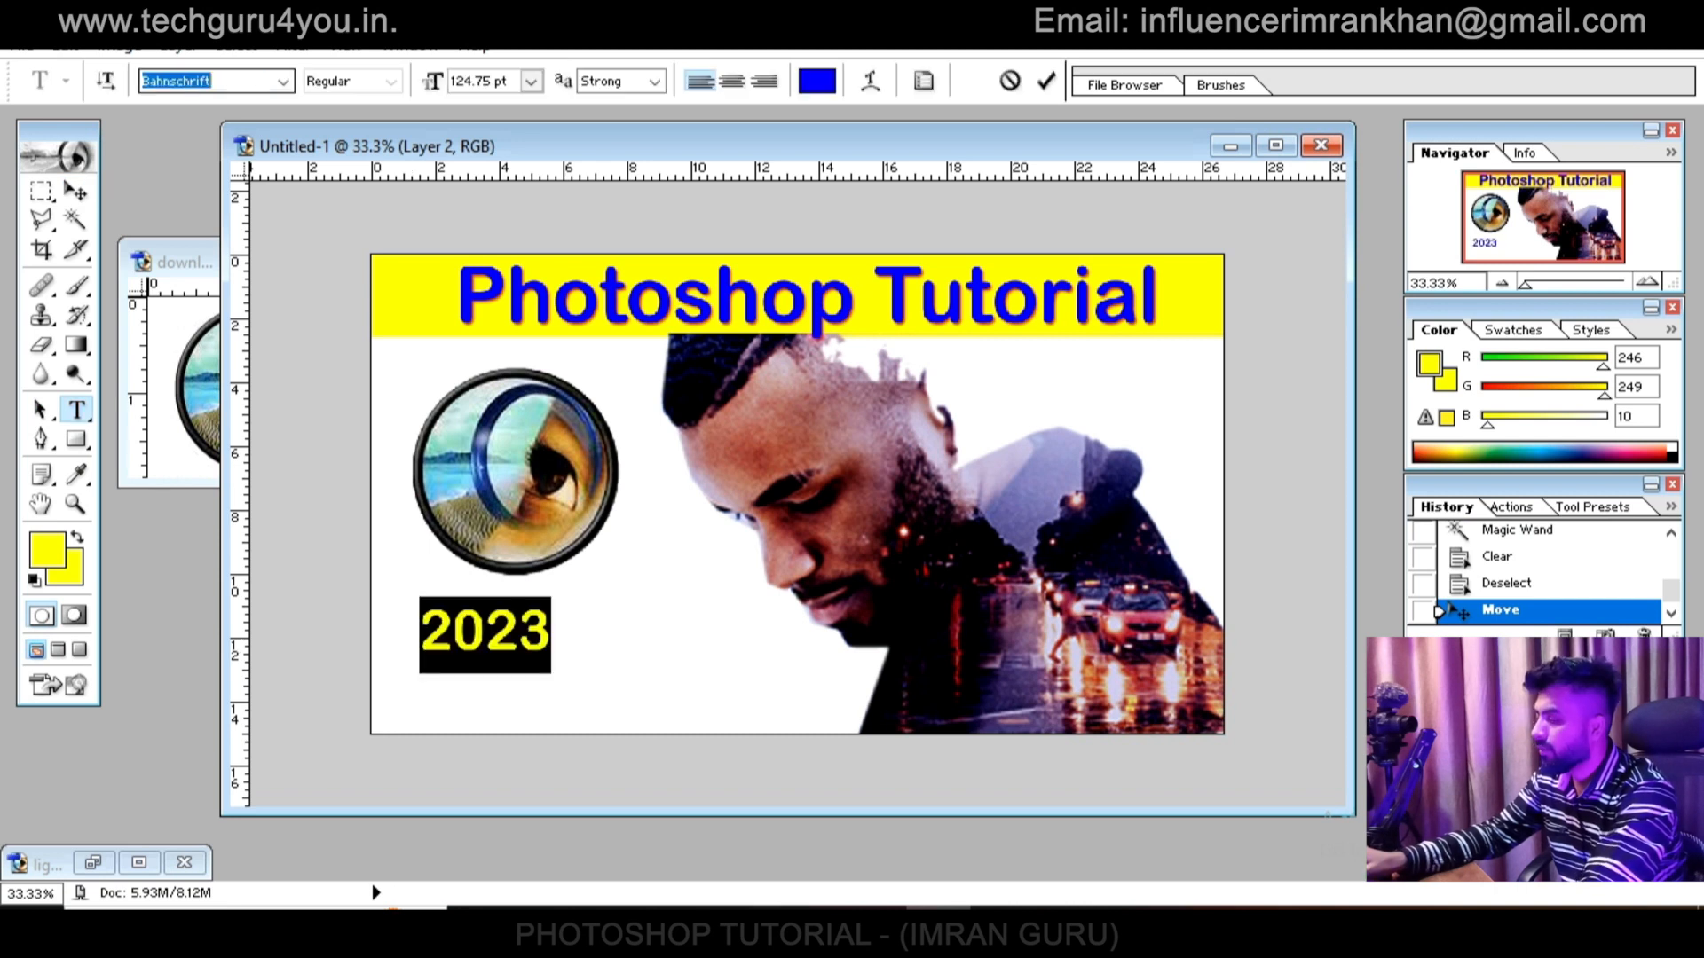
key(ctrl+Return)
key(v)
drag(486, 636, 522, 647)
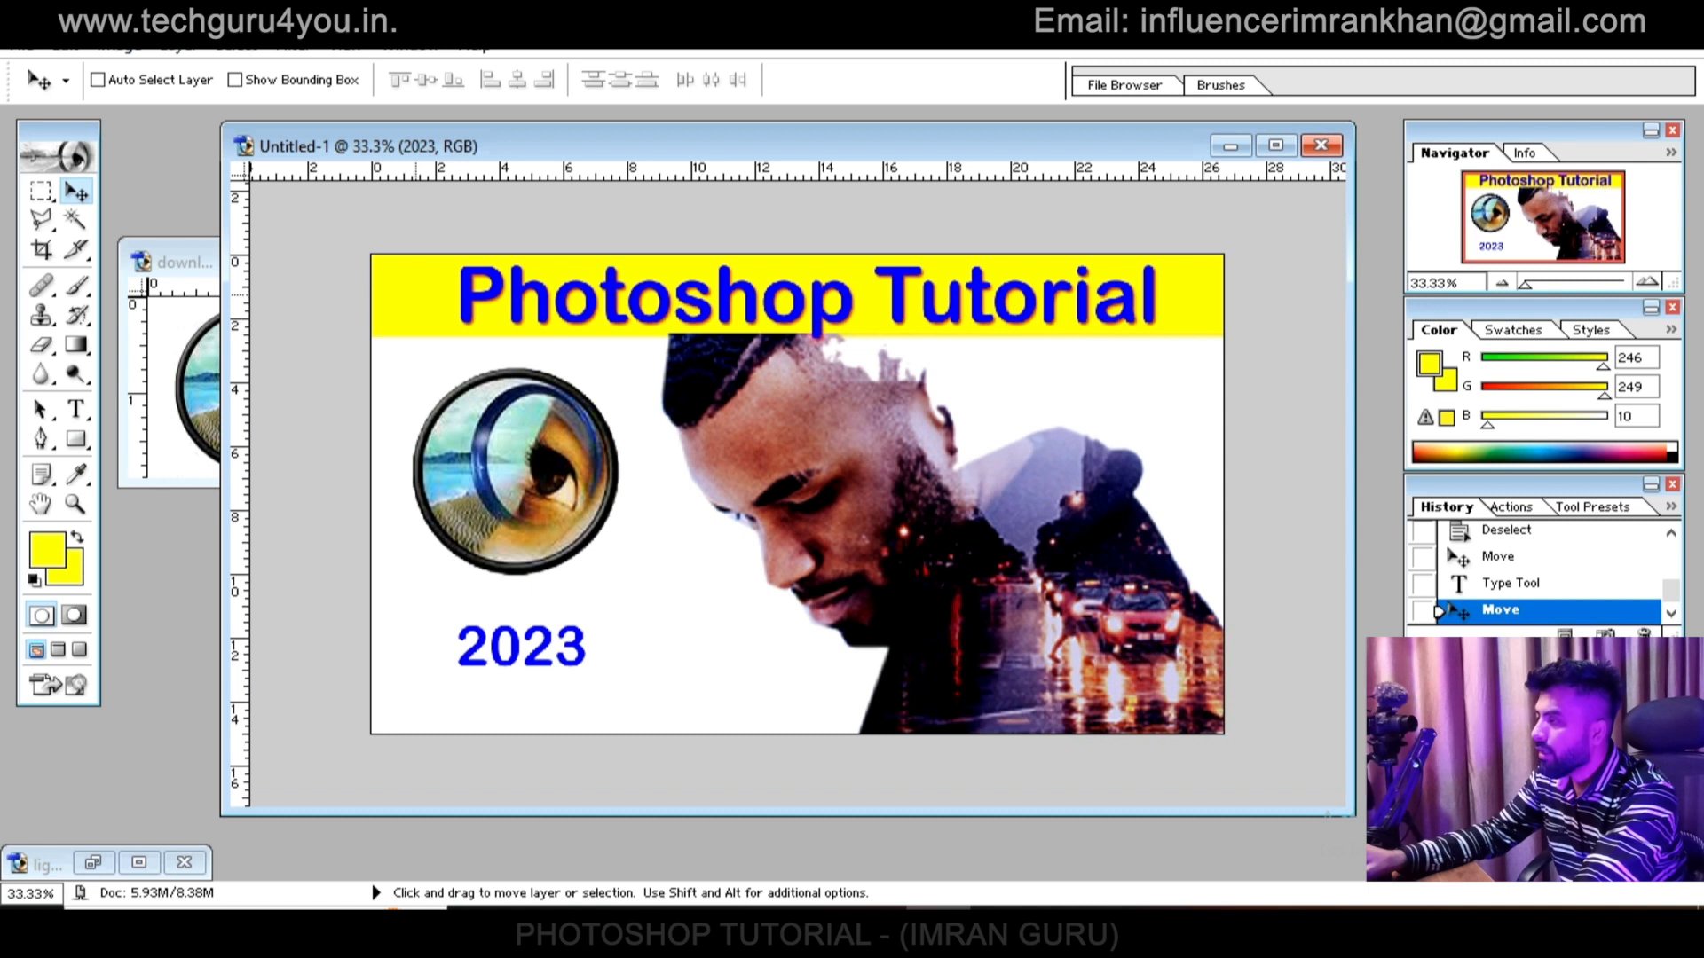
Draw a blue rounded rectangle (R 46, G 7, B 245, radius 10 px) above the Background layer and position it over the 2023 text
right_click(401, 282)
click(462, 294)
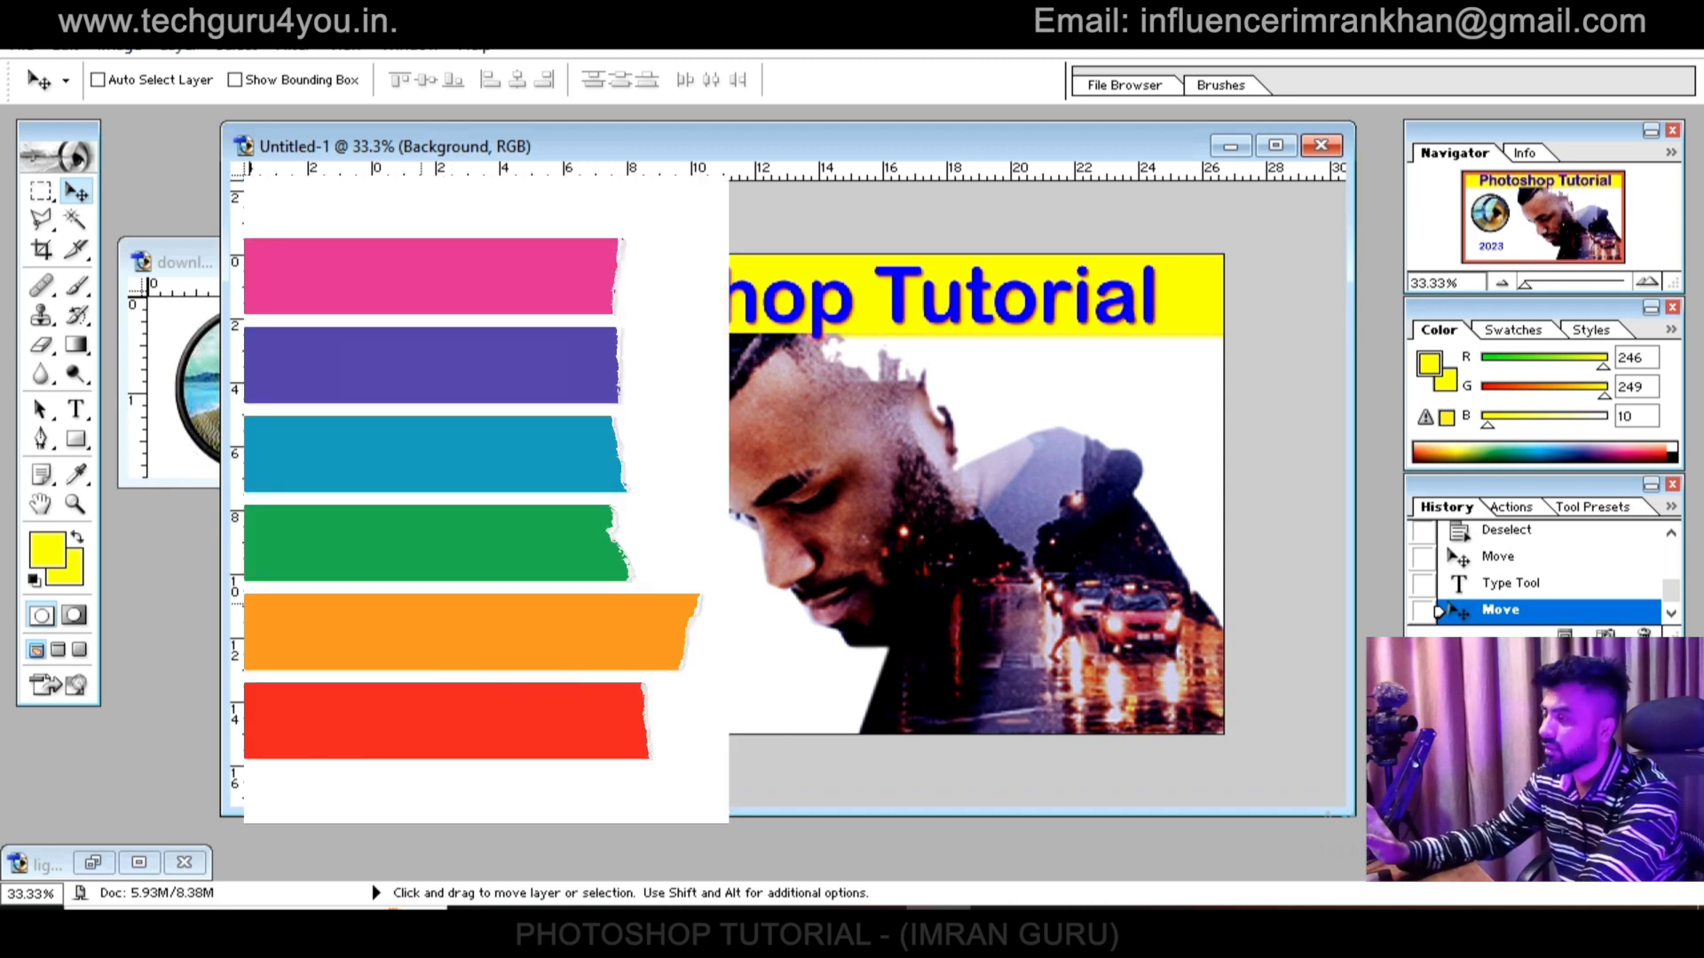
right_click(410, 607)
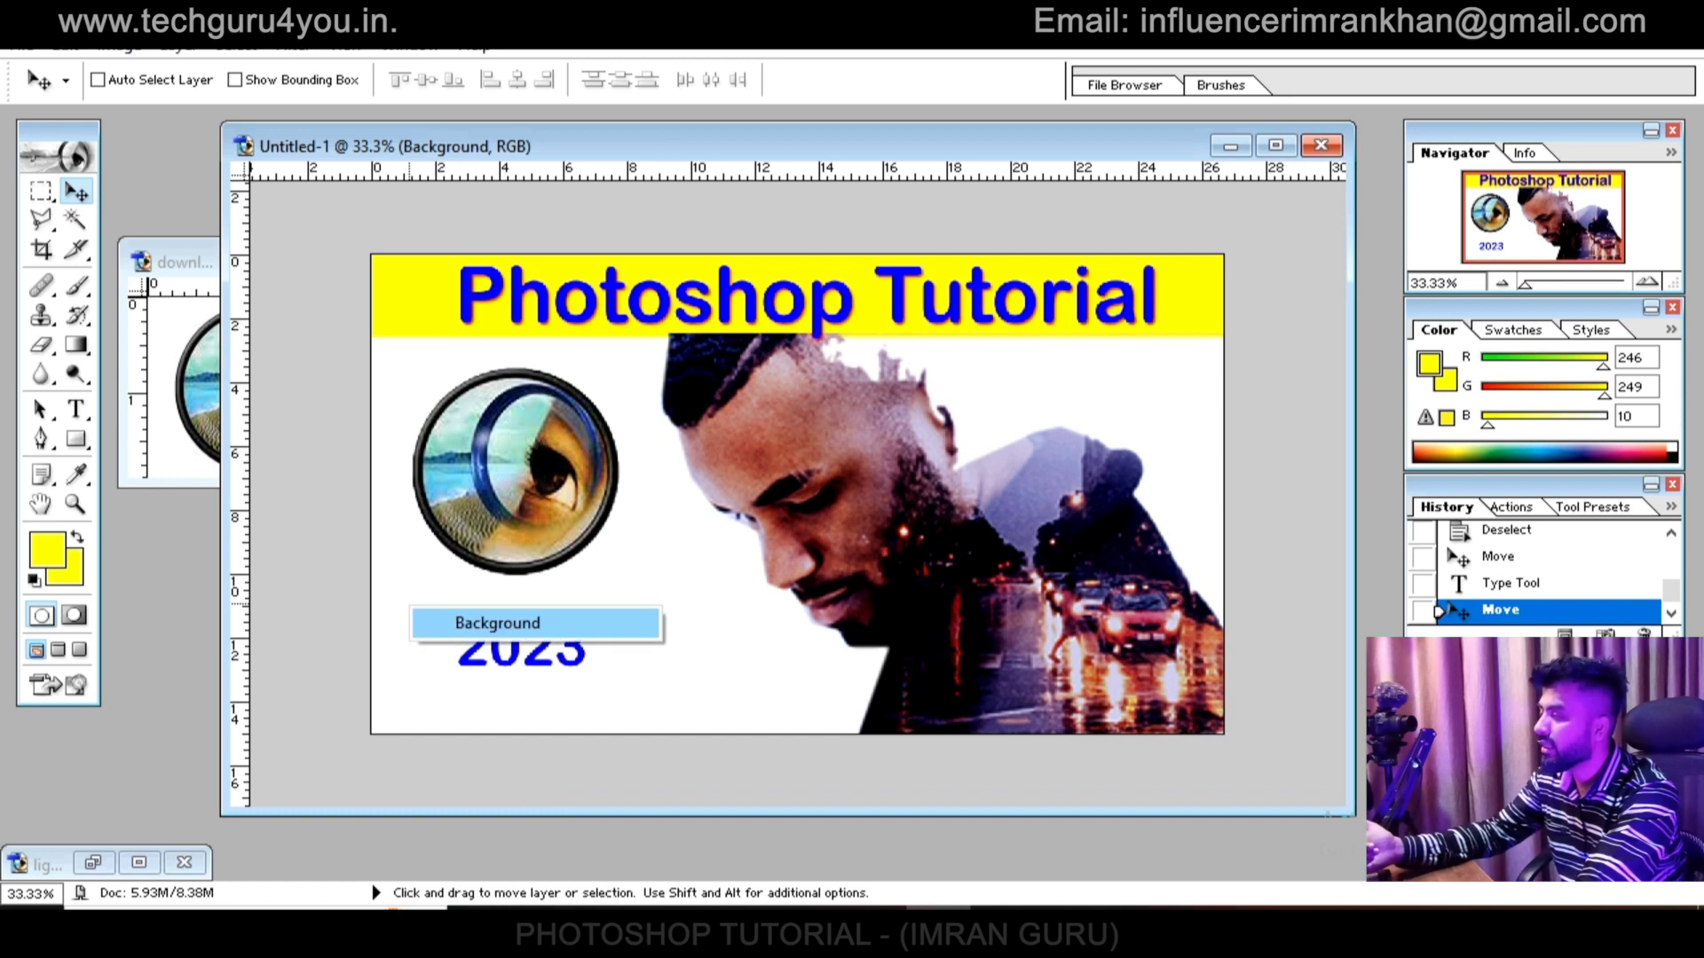
click(497, 624)
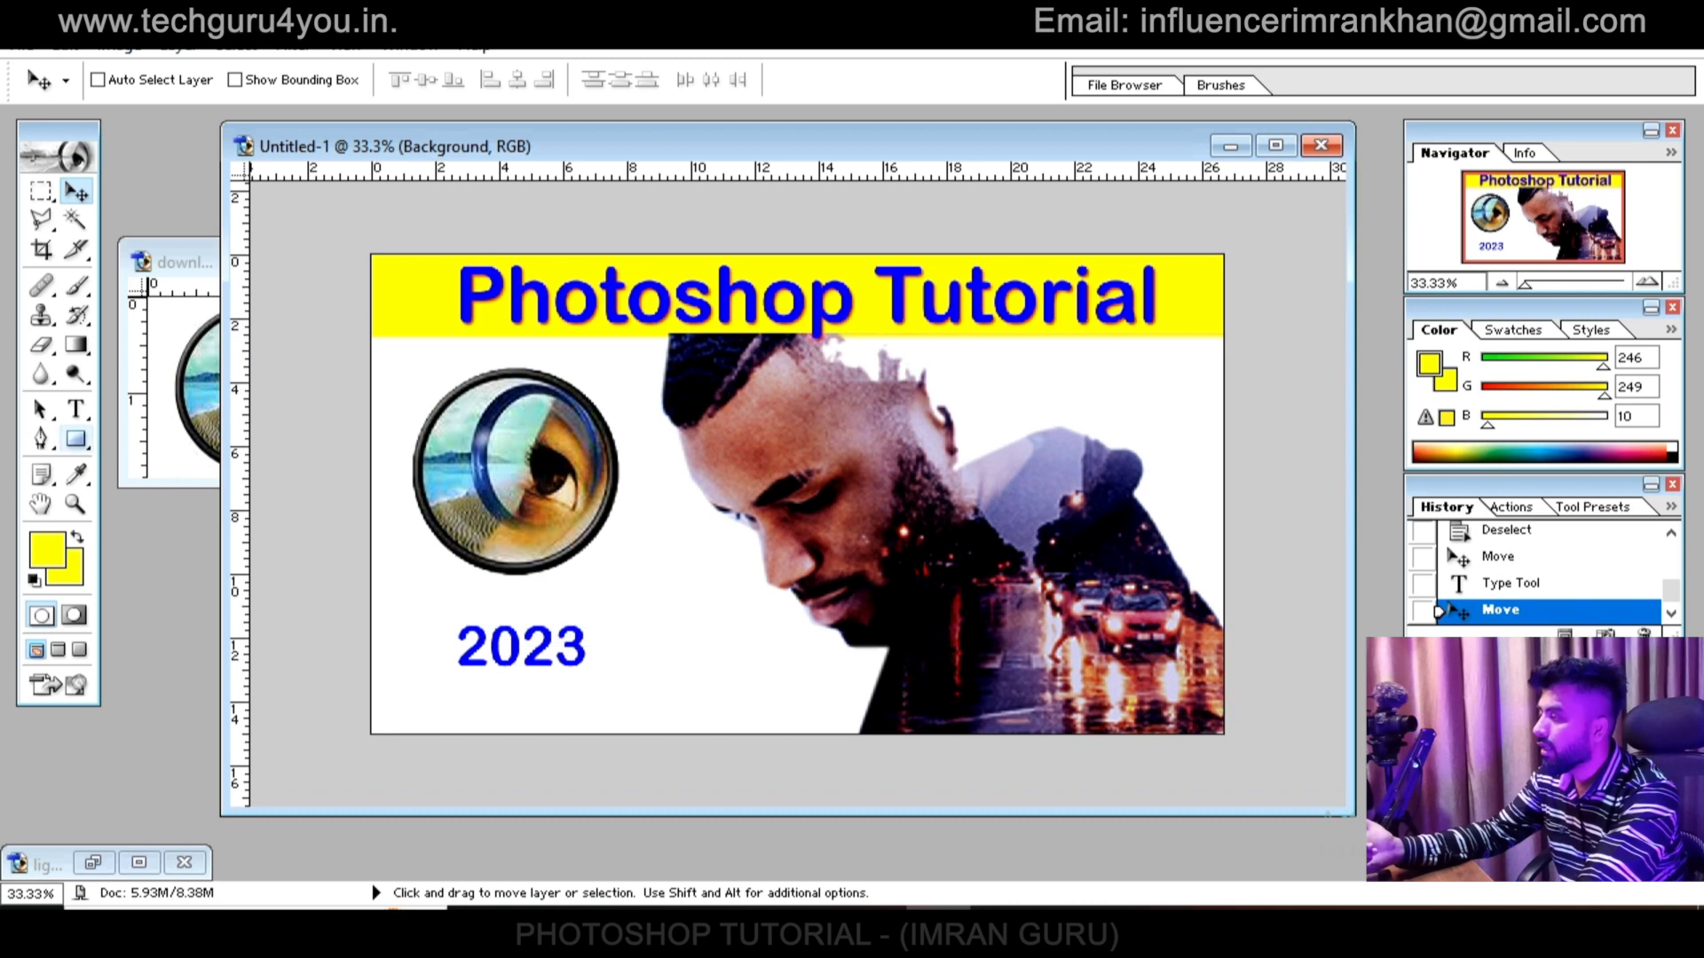
click(76, 438)
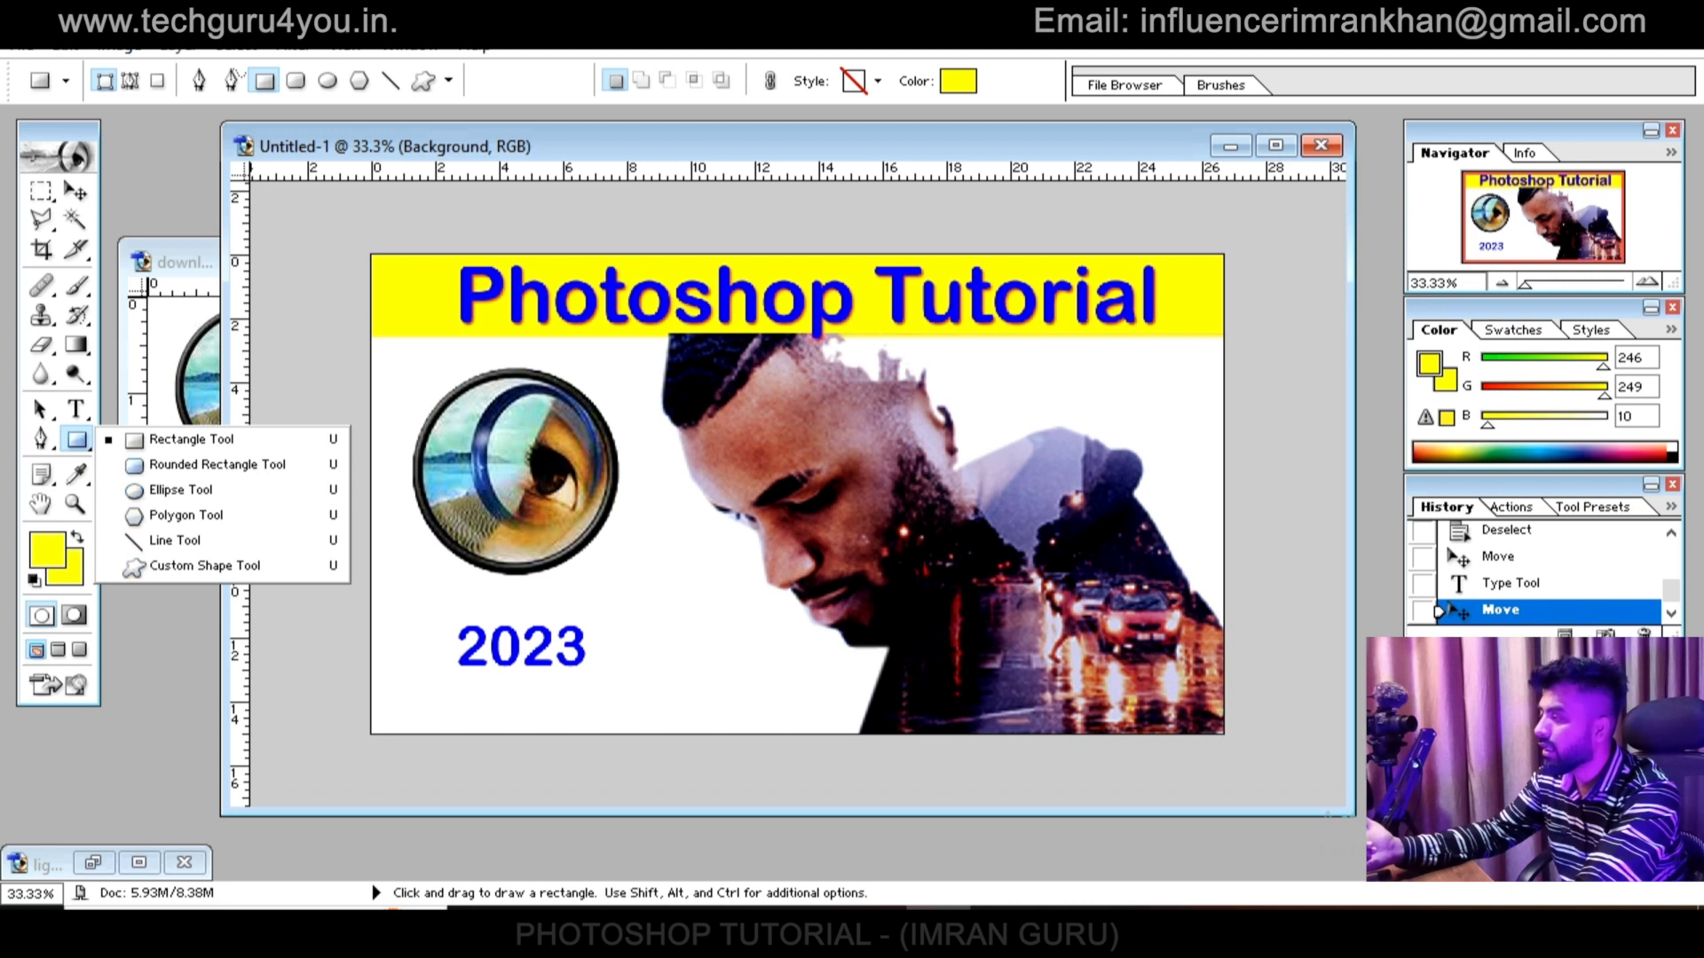
click(217, 464)
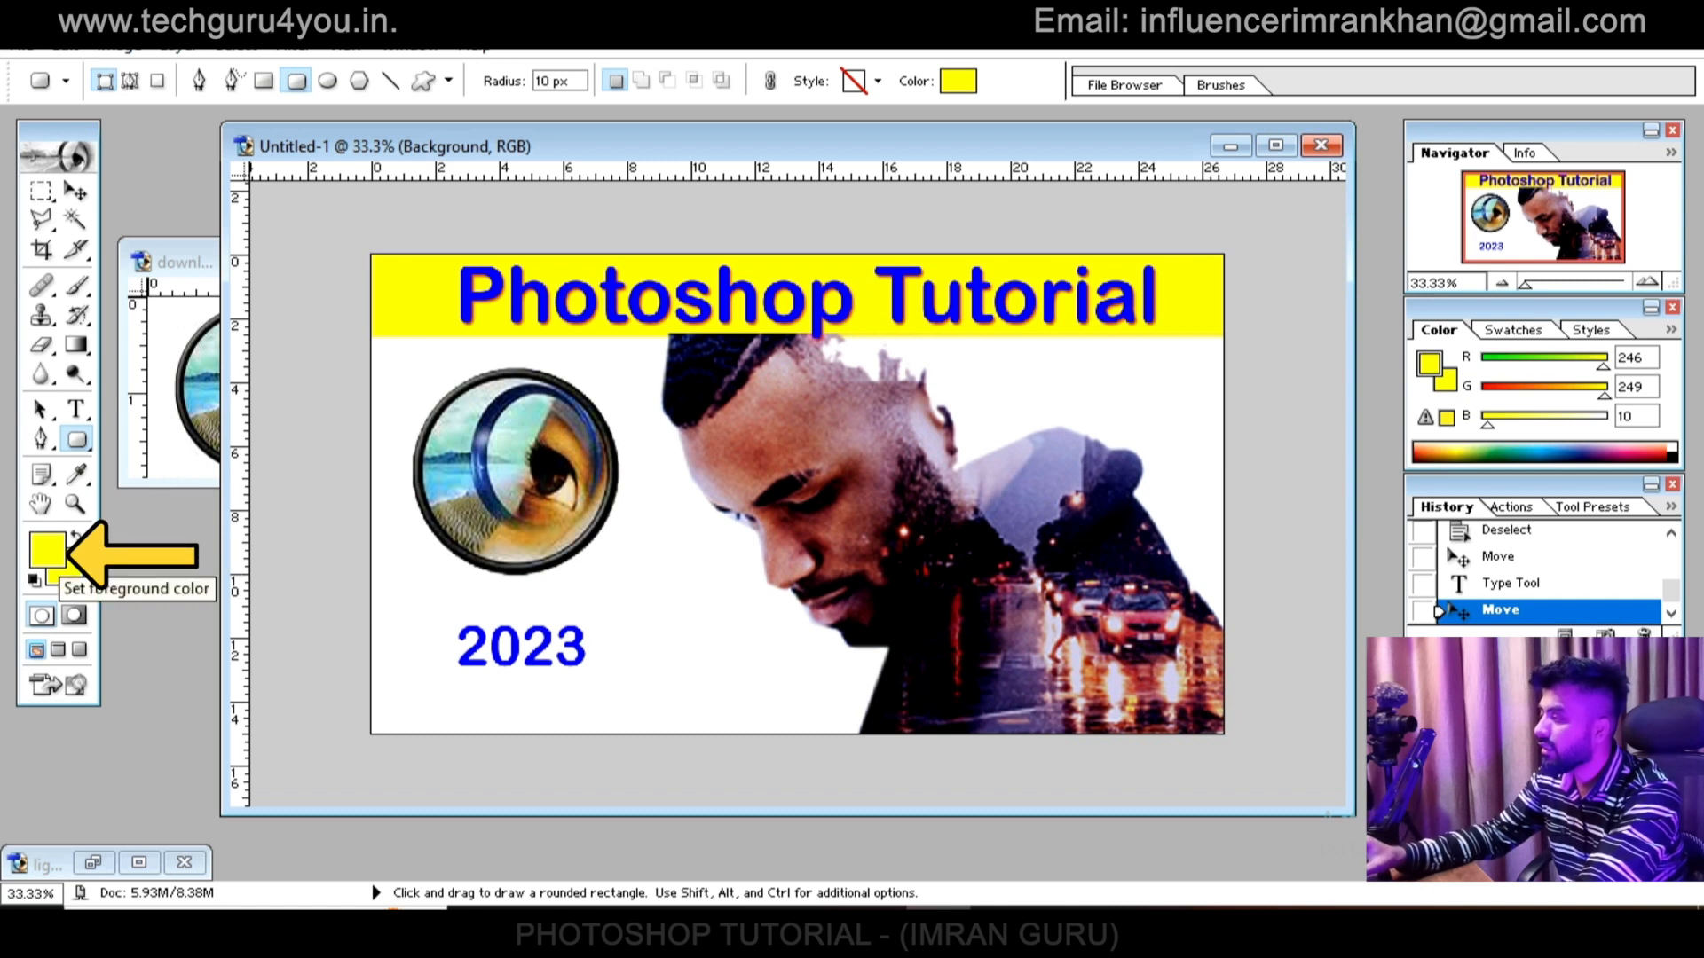
click(49, 554)
click(1346, 500)
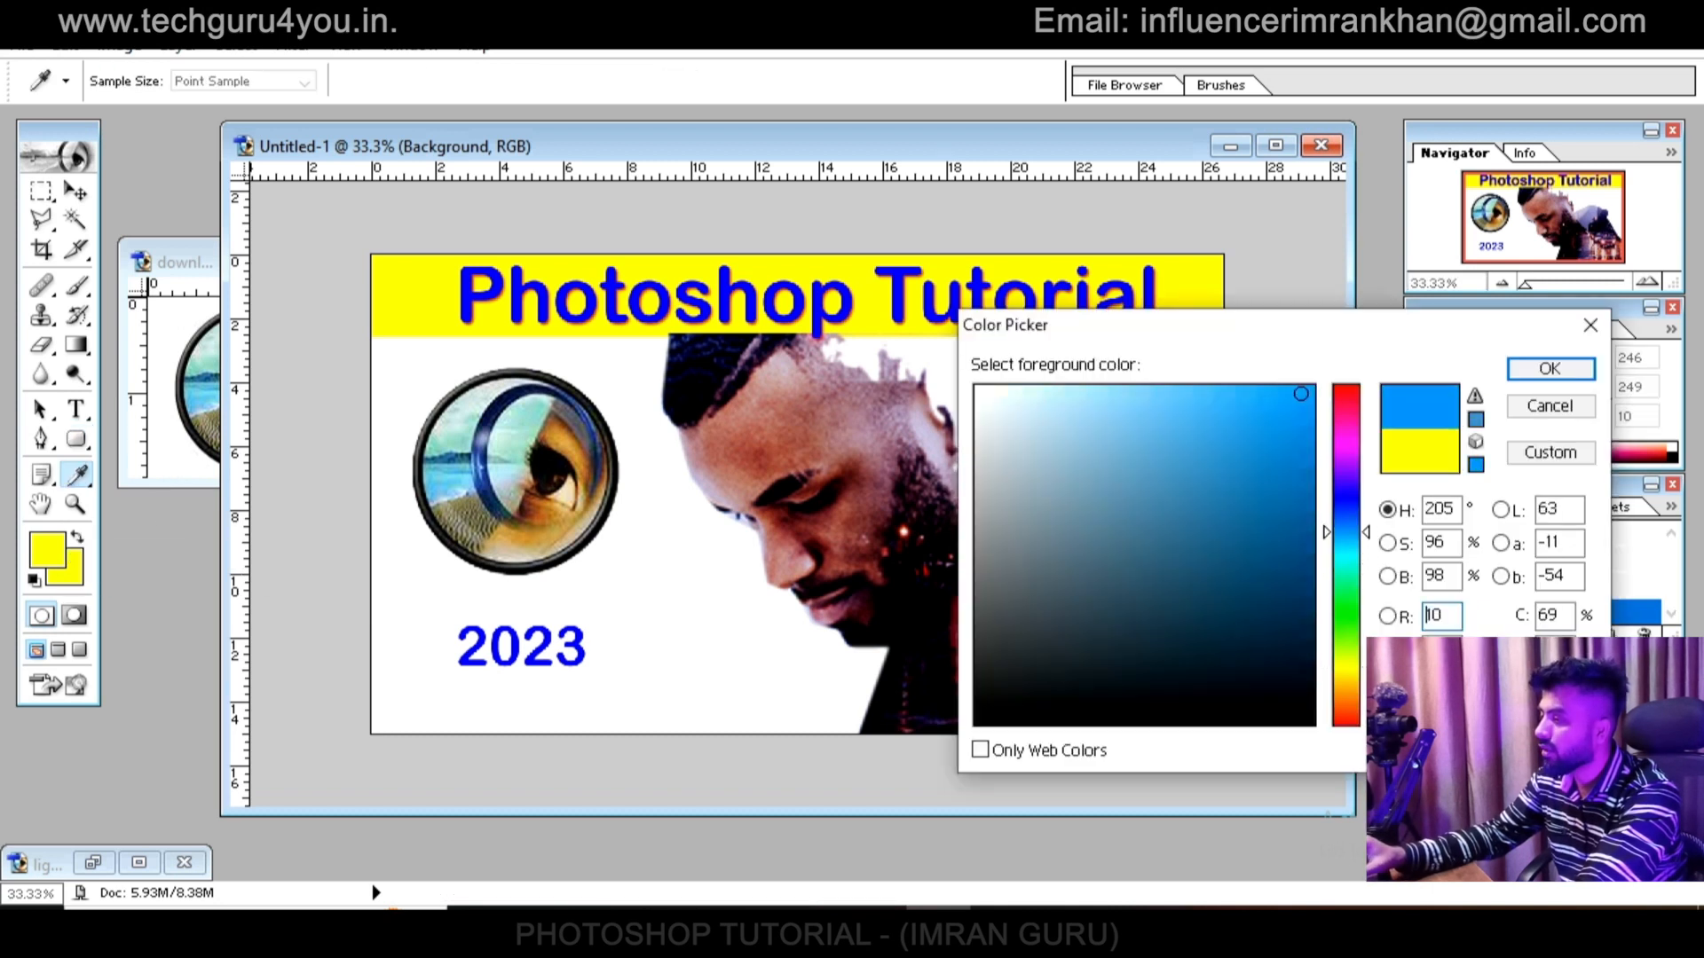
click(1549, 368)
drag(388, 589, 630, 652)
key(v)
drag(508, 620, 522, 644)
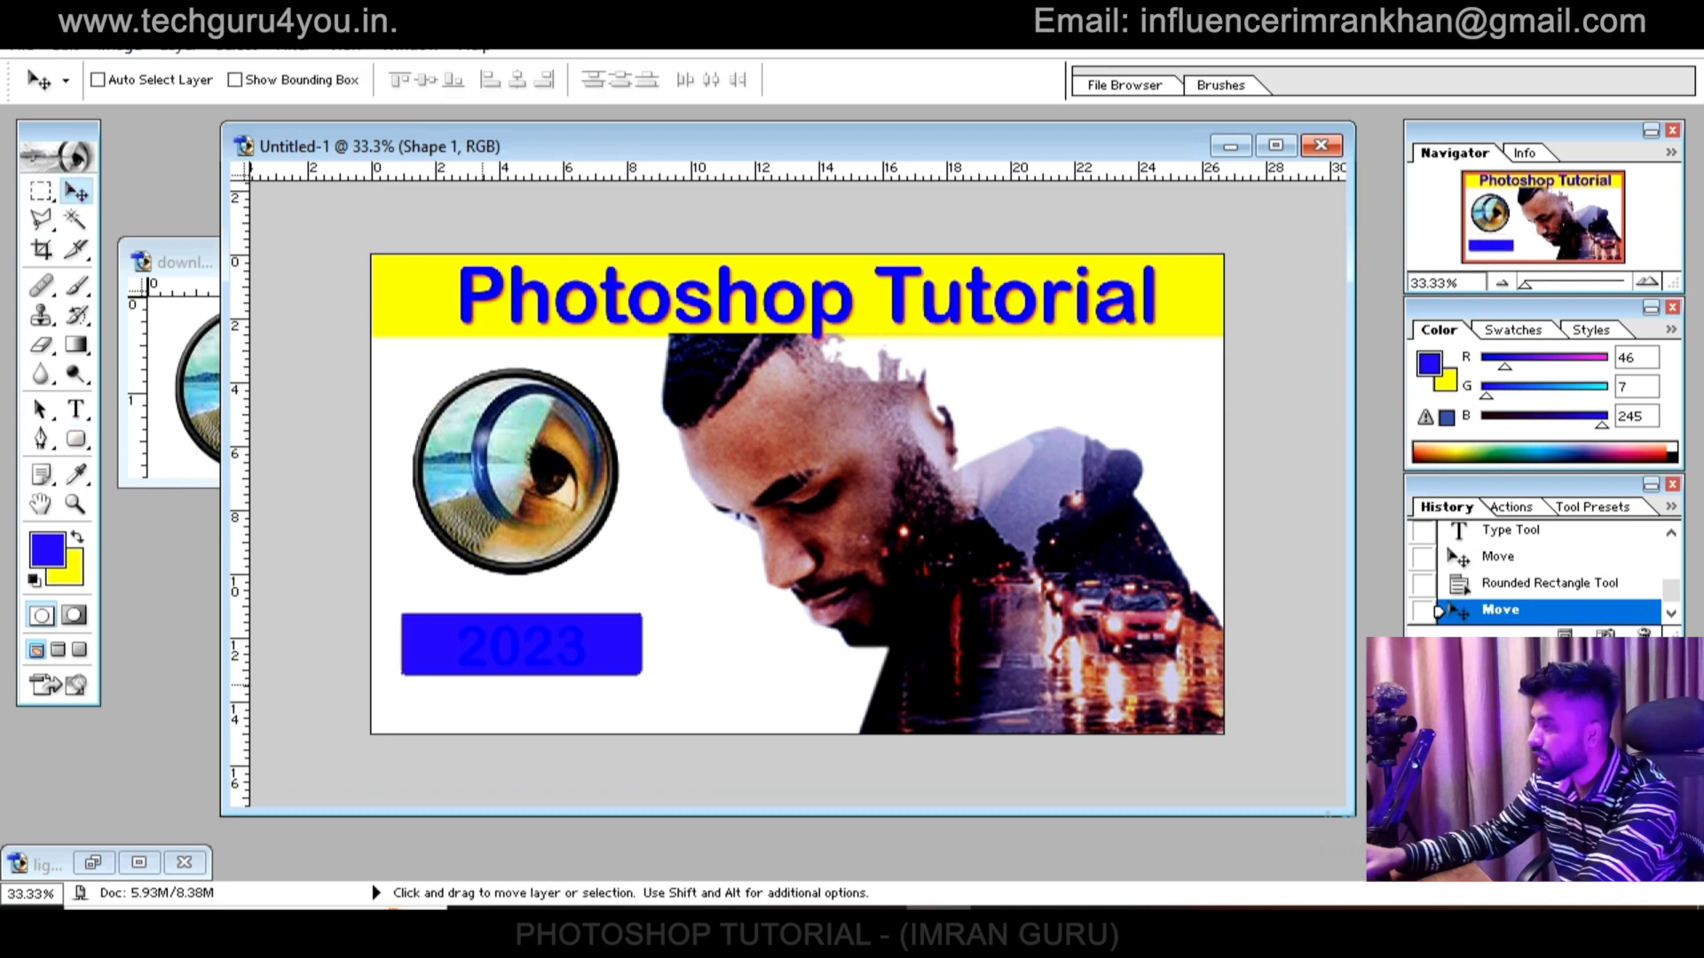
Recolor the 2023 text white and nudge it slightly up and left inside the blue box
key(t)
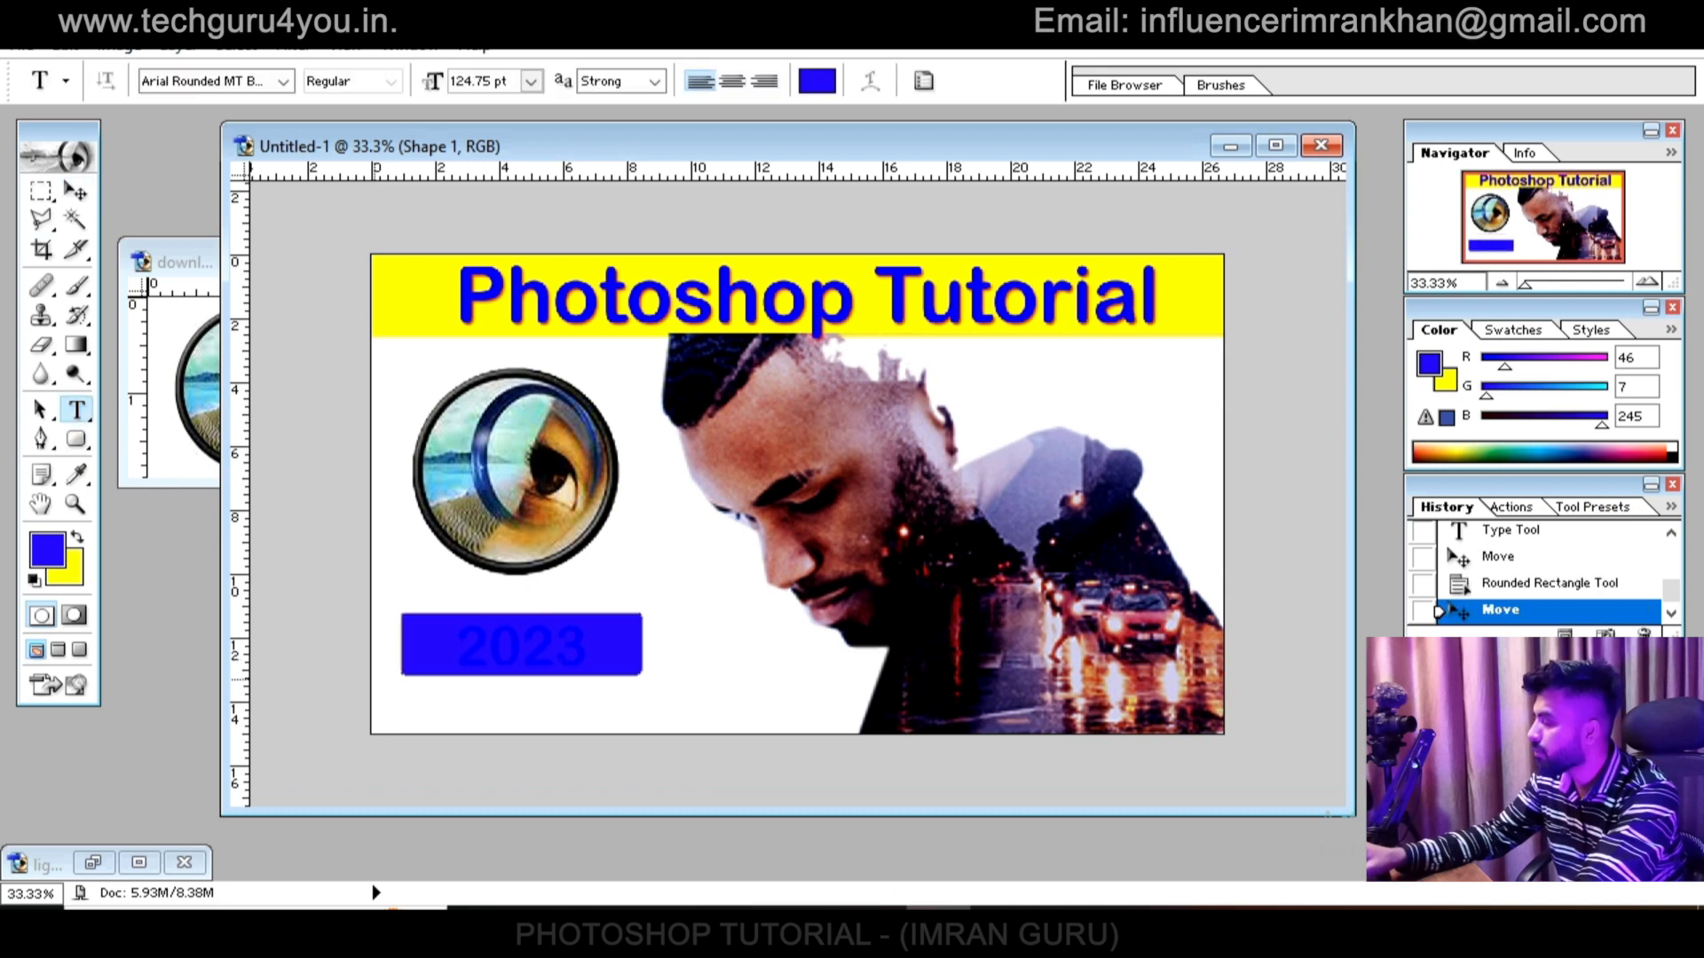
drag(457, 648, 588, 650)
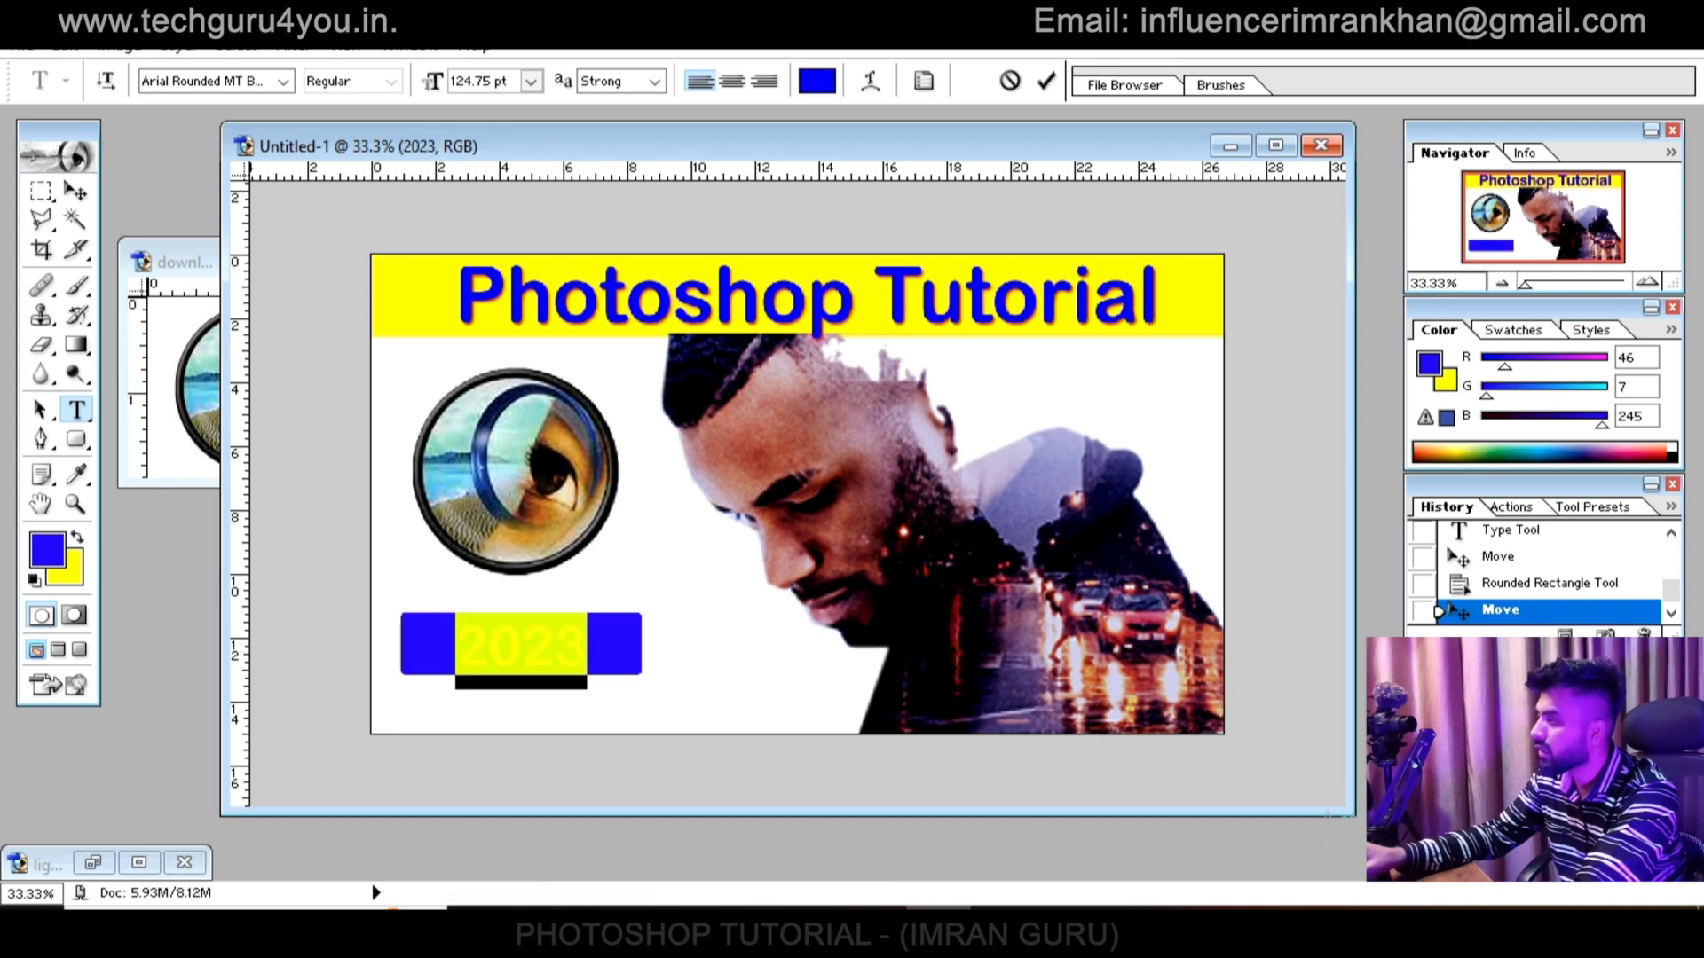
click(816, 81)
click(976, 394)
click(1549, 369)
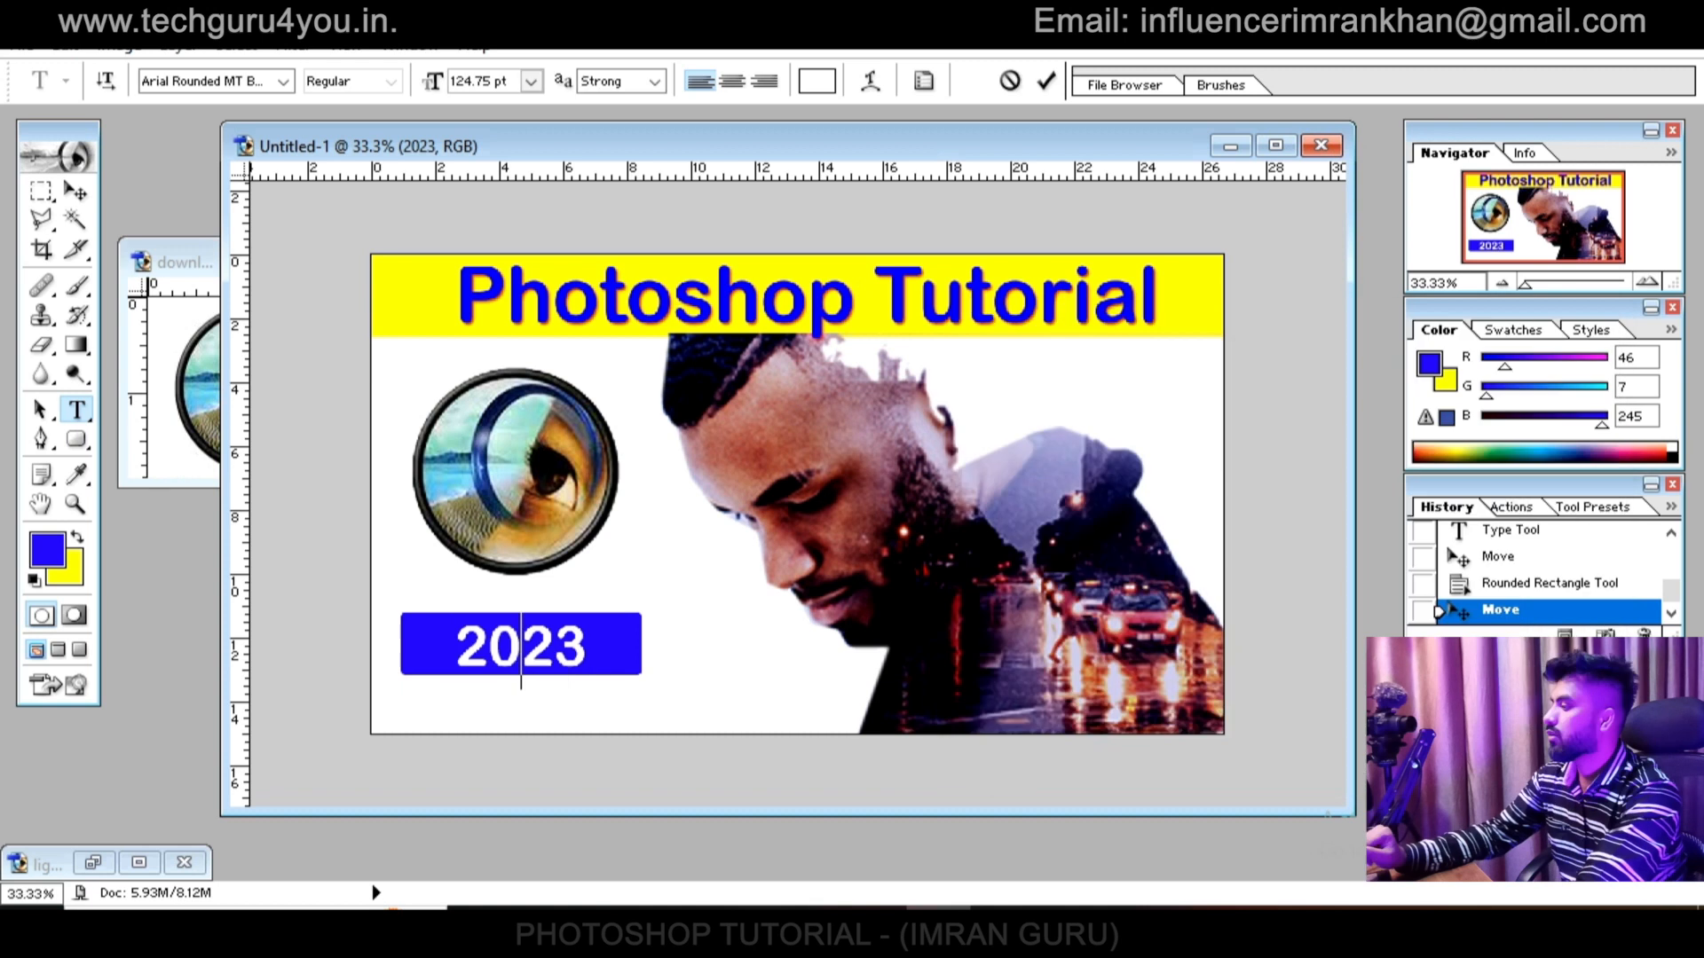
click(75, 191)
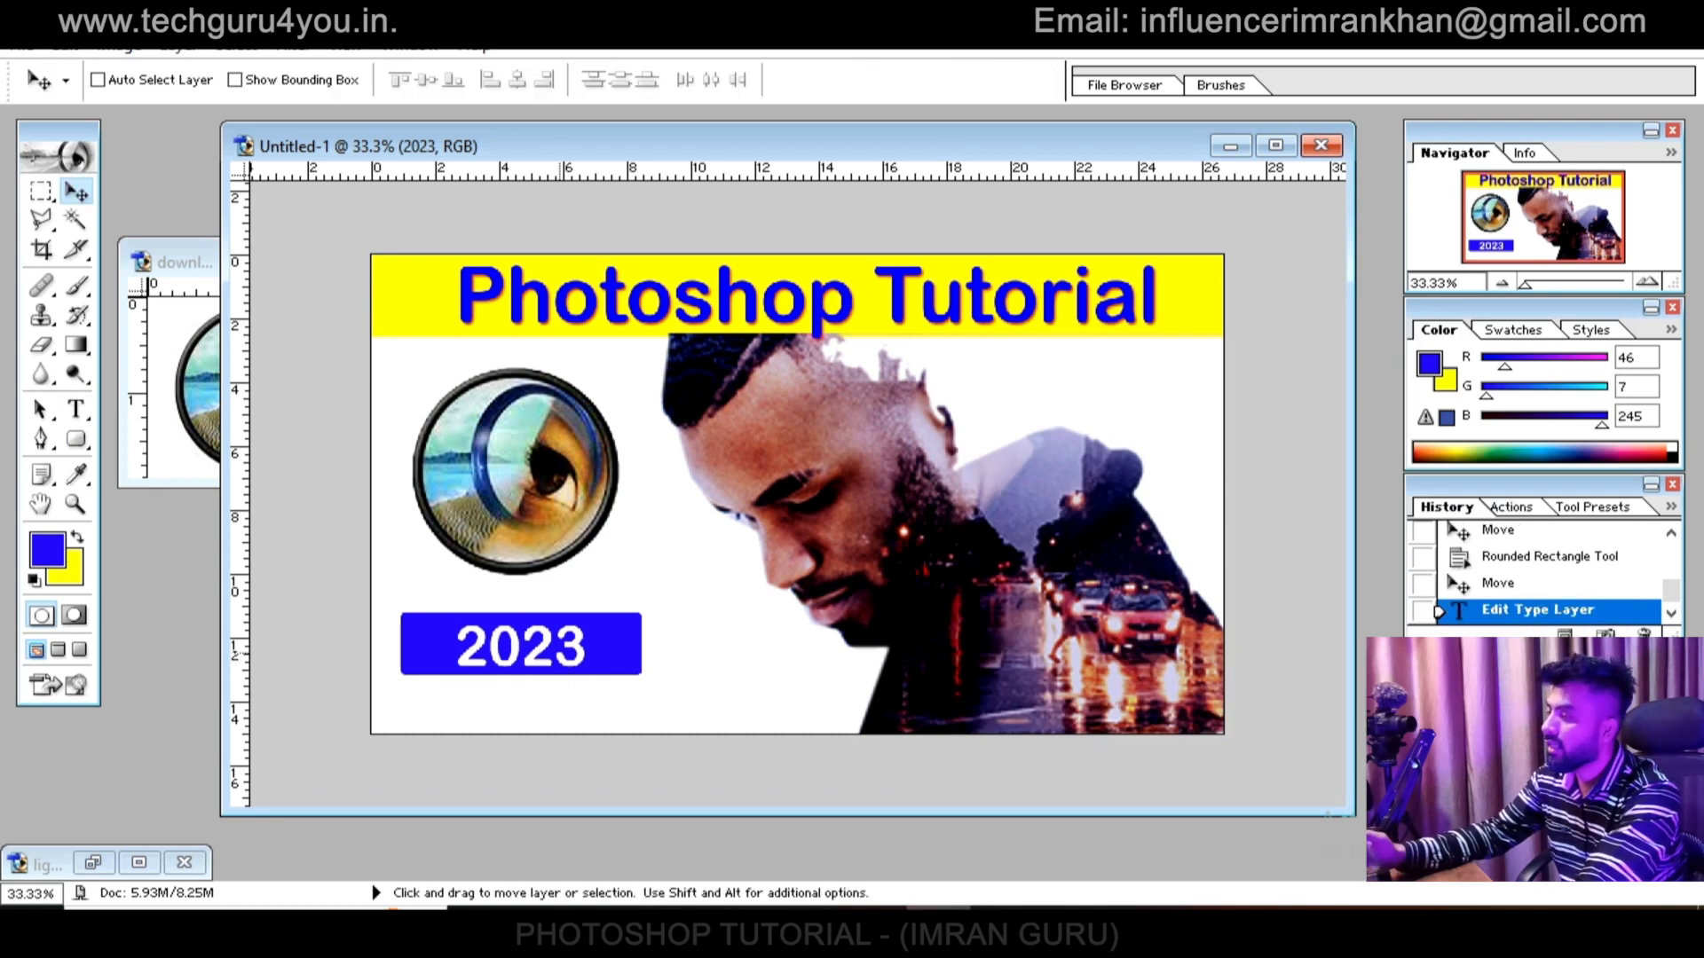
drag(522, 647, 516, 643)
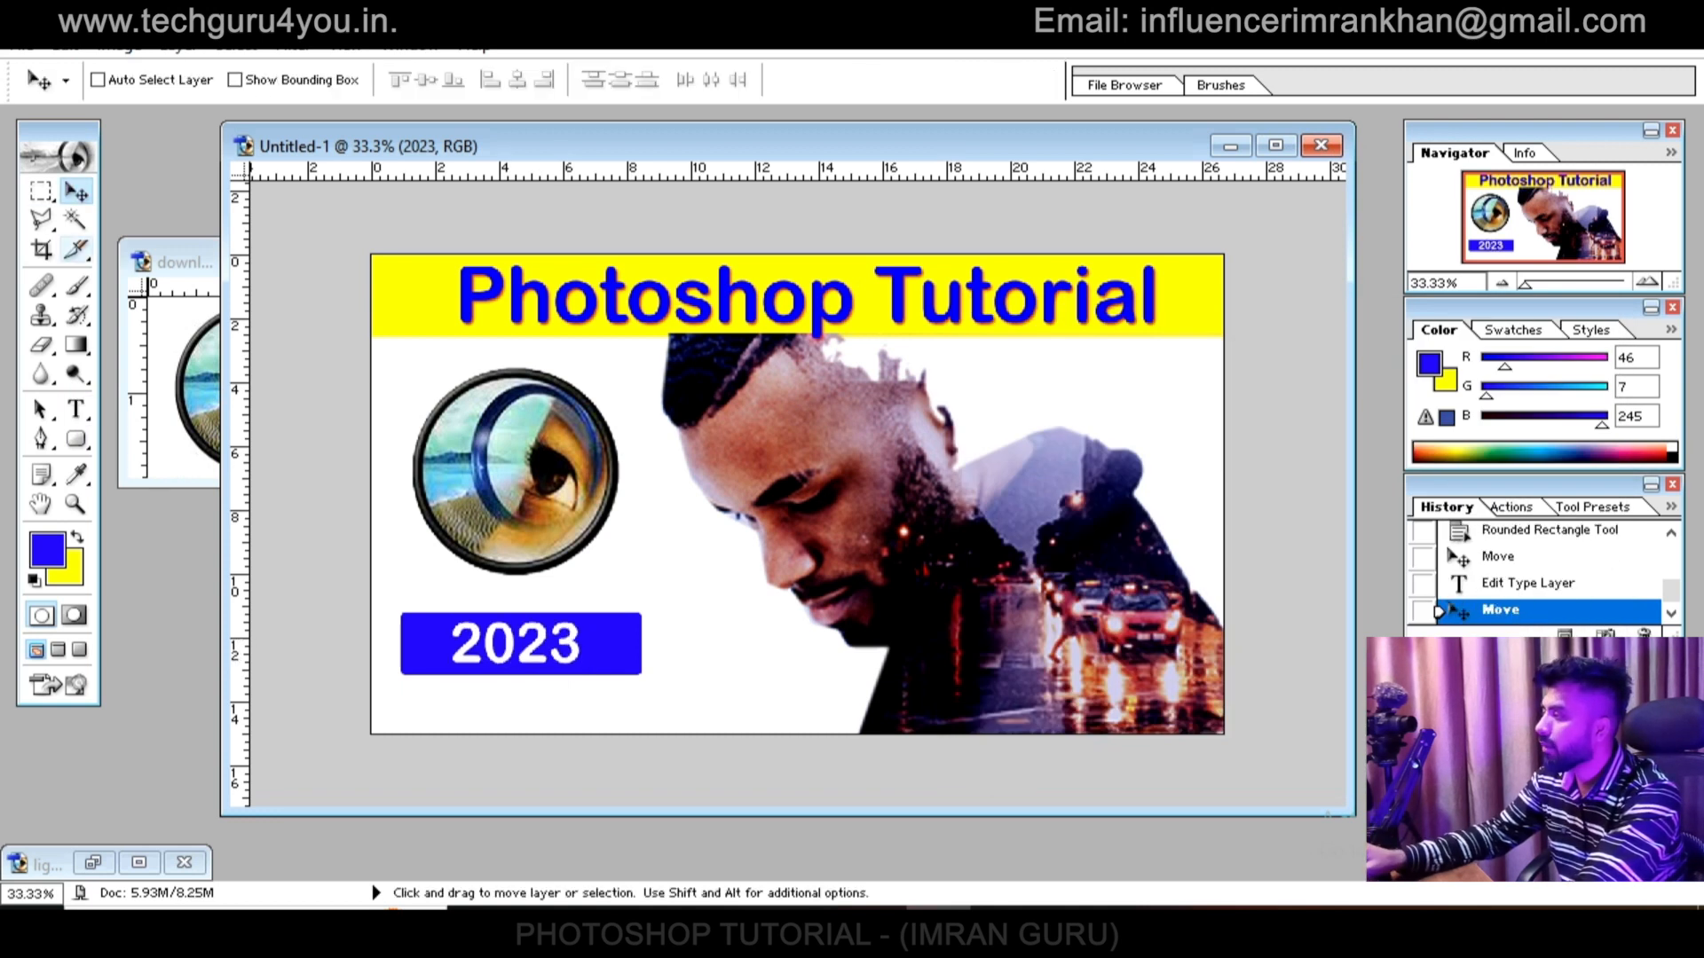
Draw a black rounded rectangle with 10 px radius along the canvas's lower-left edge, from below the 2023 box to the man's neck
click(48, 550)
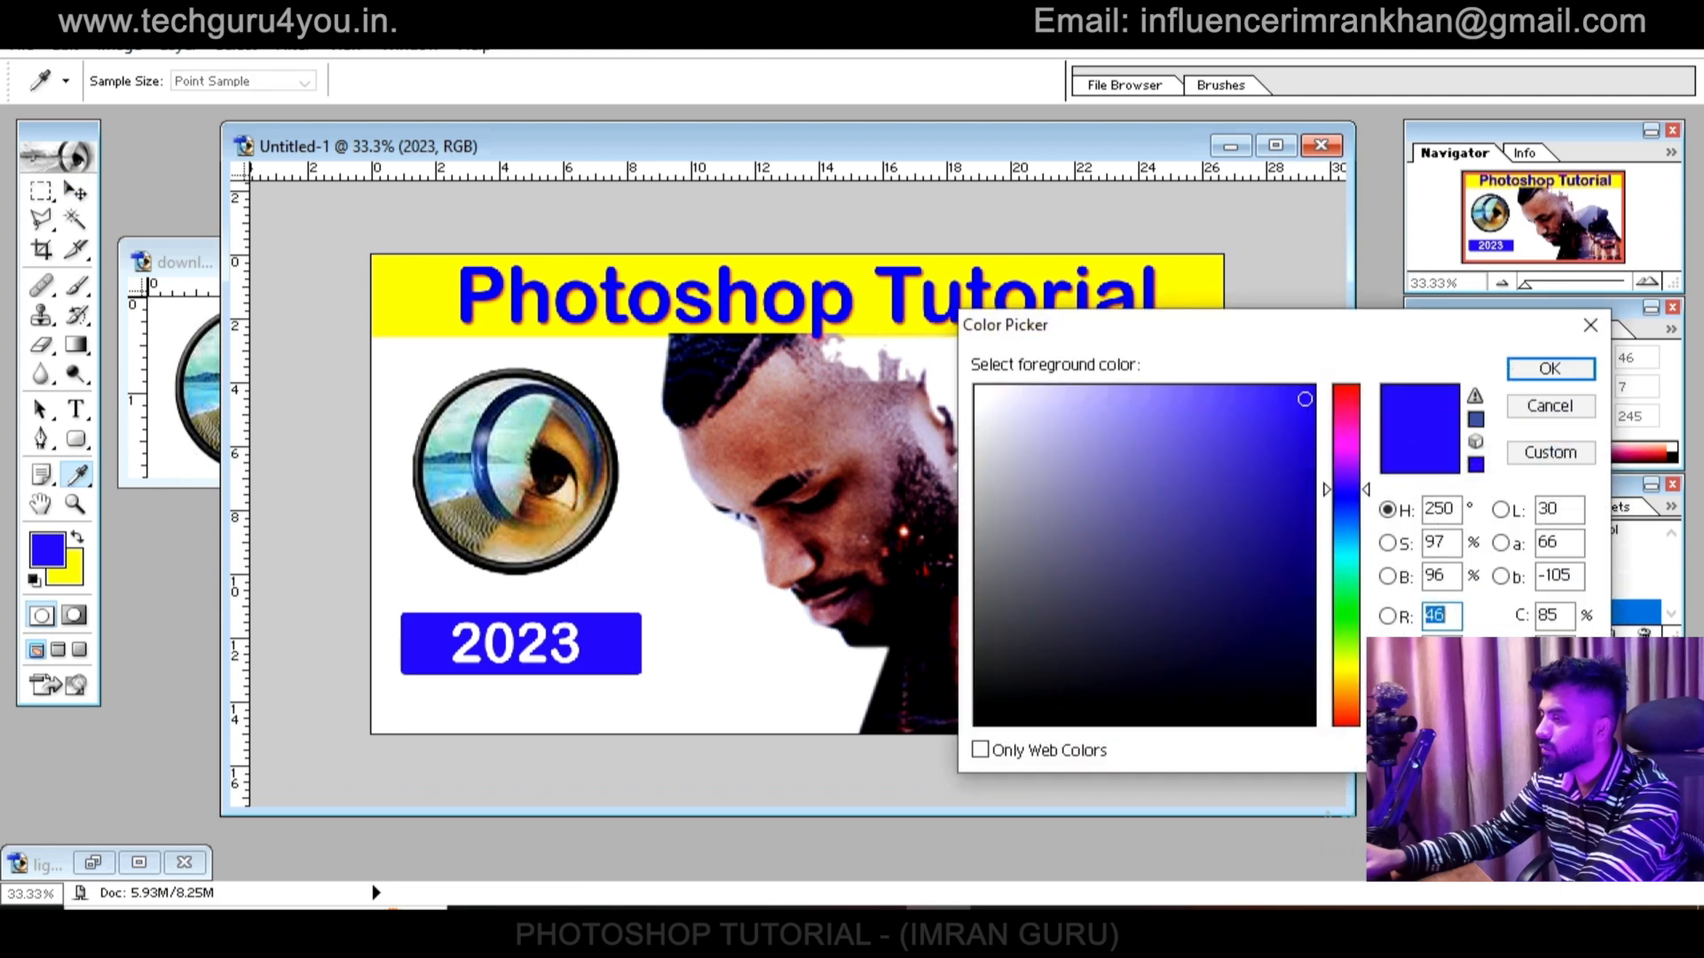
click(1346, 665)
click(977, 721)
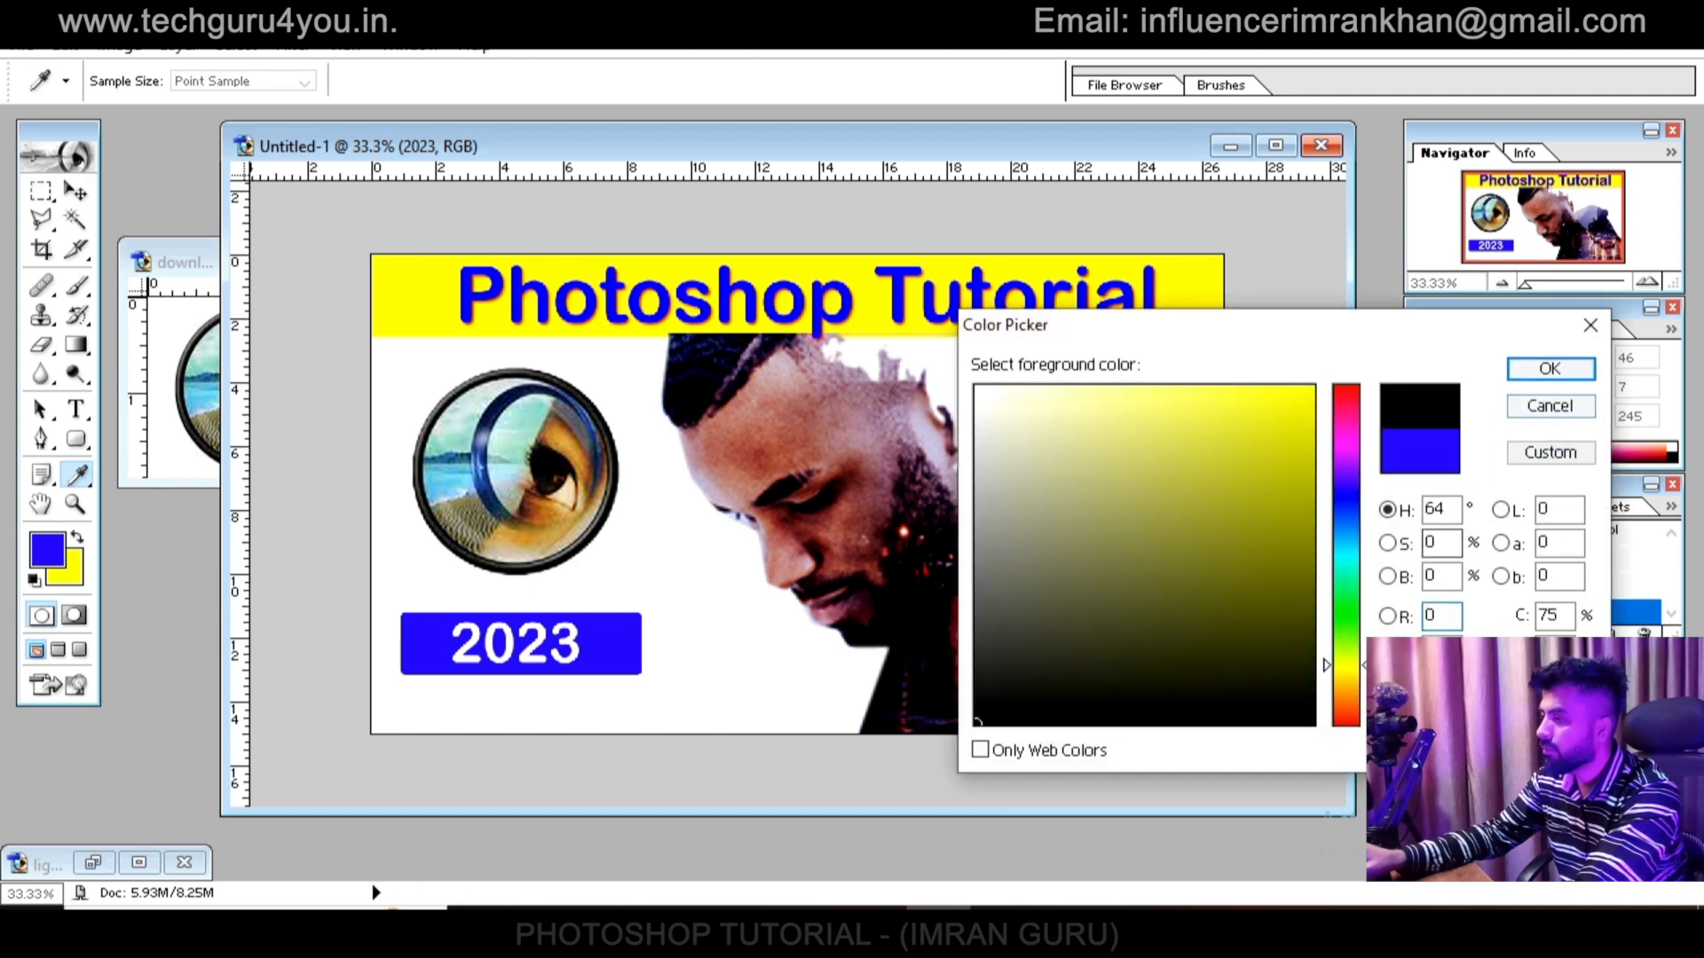
key(Return)
click(78, 440)
drag(374, 686, 842, 734)
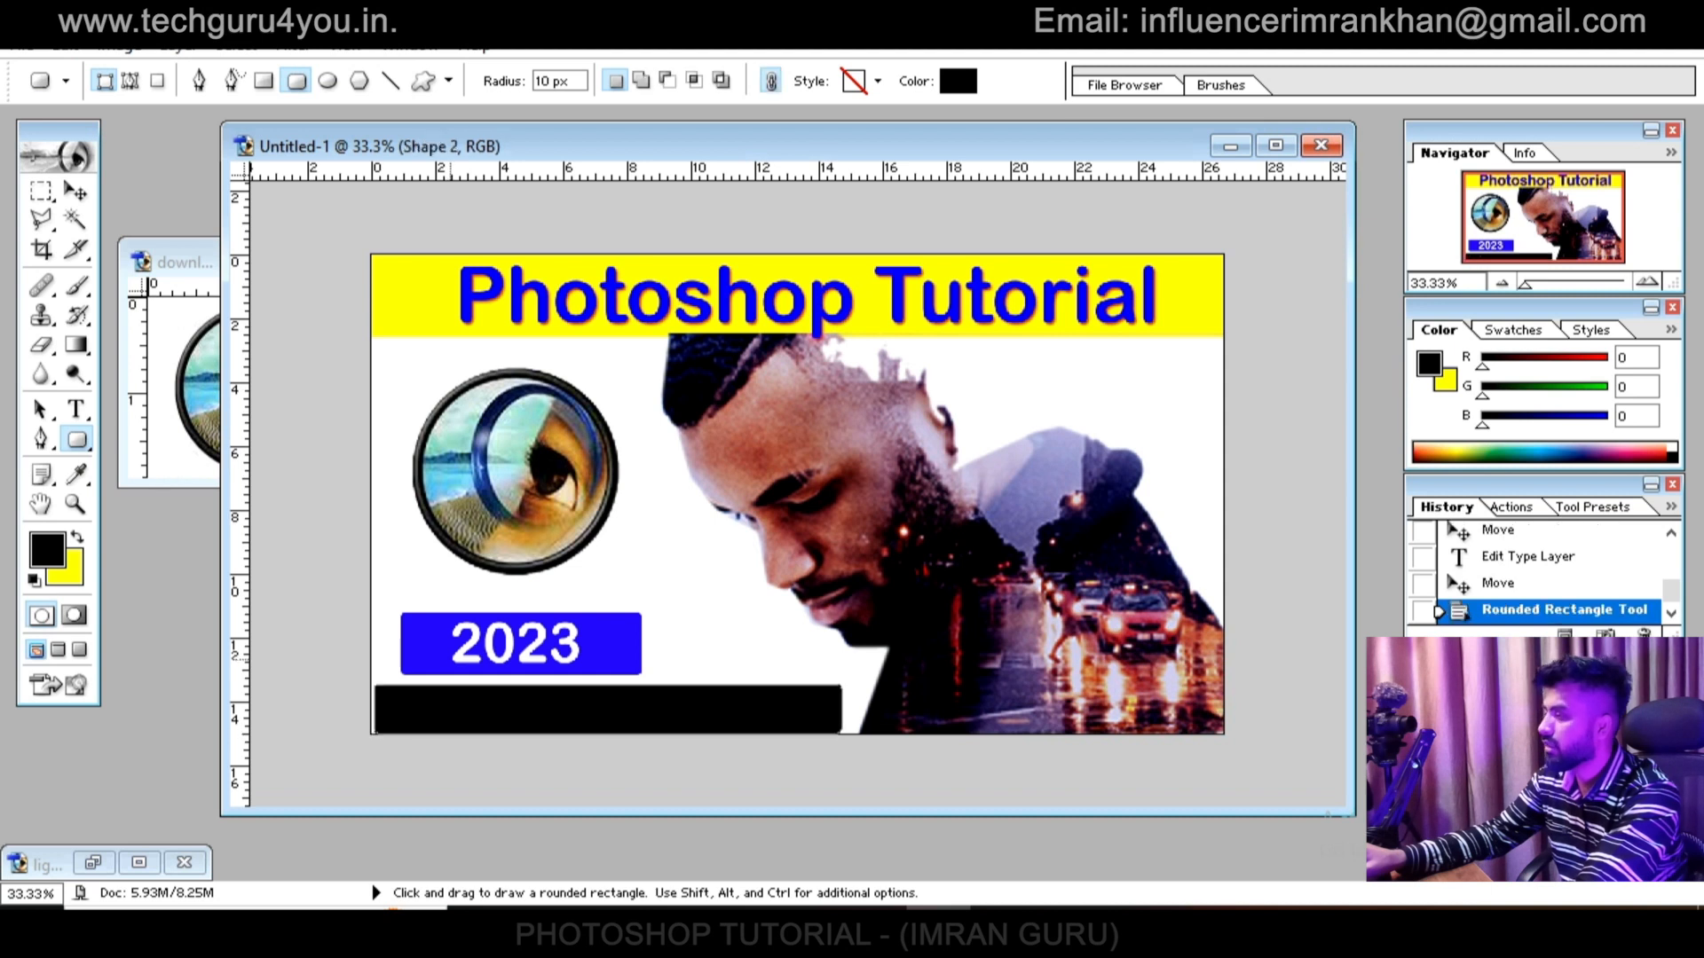
Align the black bar with the canvas's left edge and enlarge it with Free Transform to 101.4% width and 109.5% height
click(75, 191)
drag(545, 705, 542, 706)
key(ctrl+t)
mouse_move(839, 685)
mouse_down()
mouse_move(734, 697)
mouse_move(829, 692)
mouse_move(837, 609)
mouse_move(829, 693)
mouse_move(844, 680)
mouse_up()
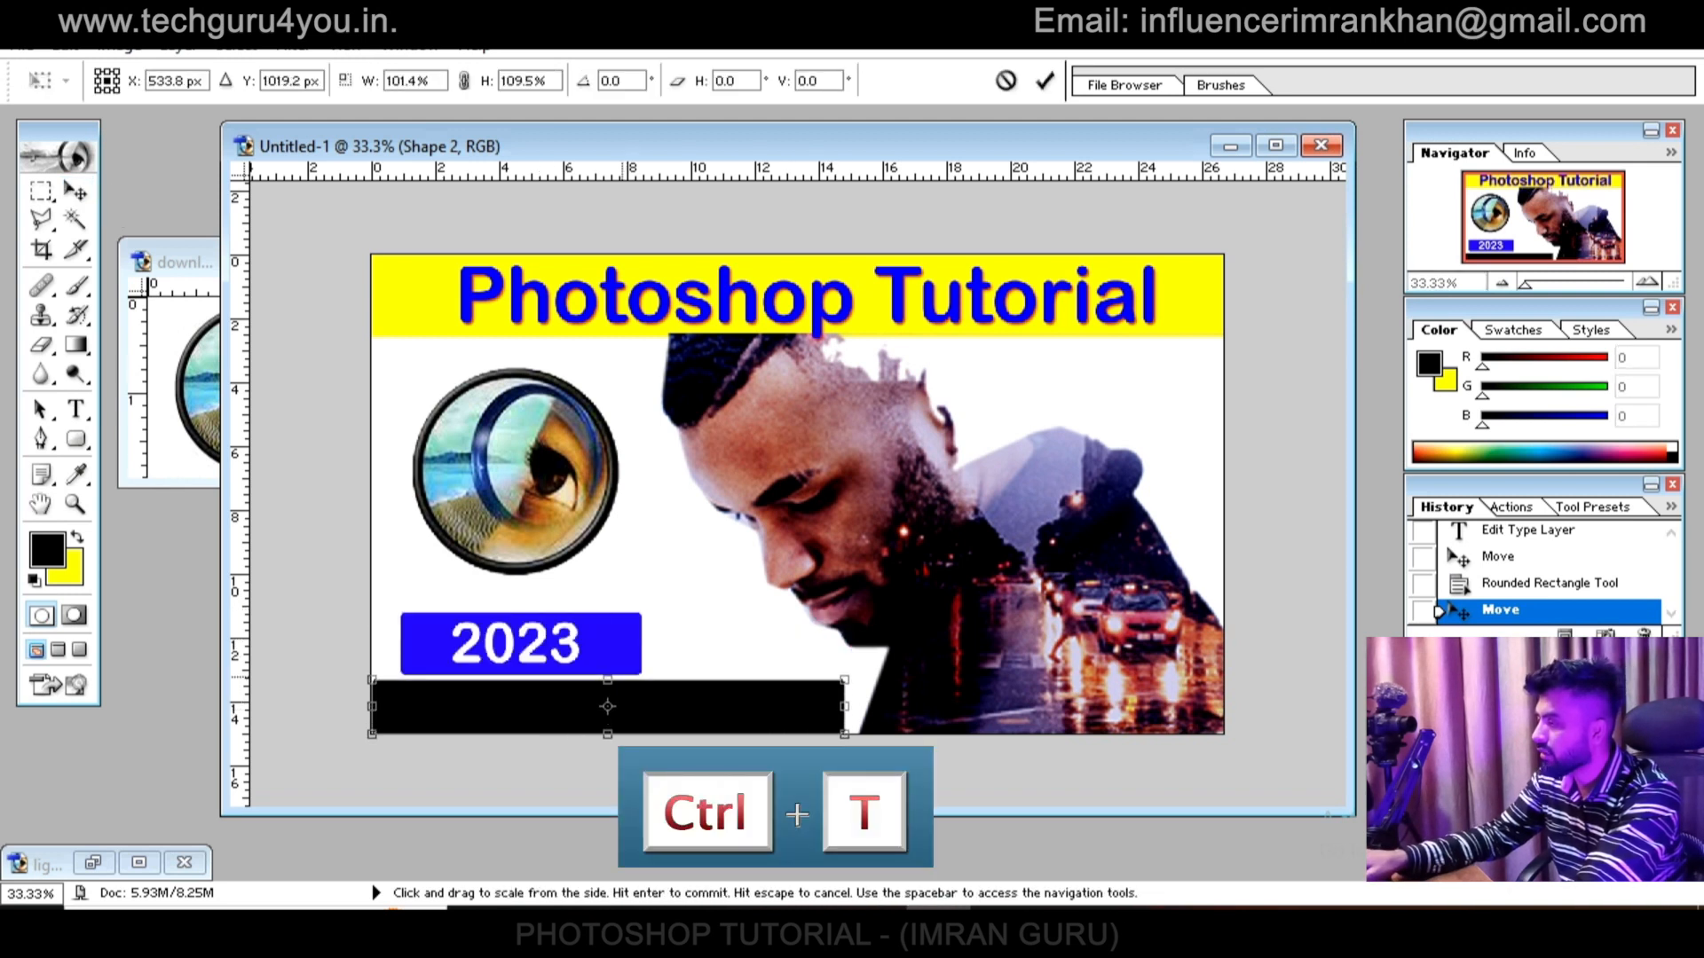
key(Return)
Add the Hindi text "cukuk lh[ksa" (बनाना सीखें) in Kruti Dev 240 at 124.75 pt
key(t)
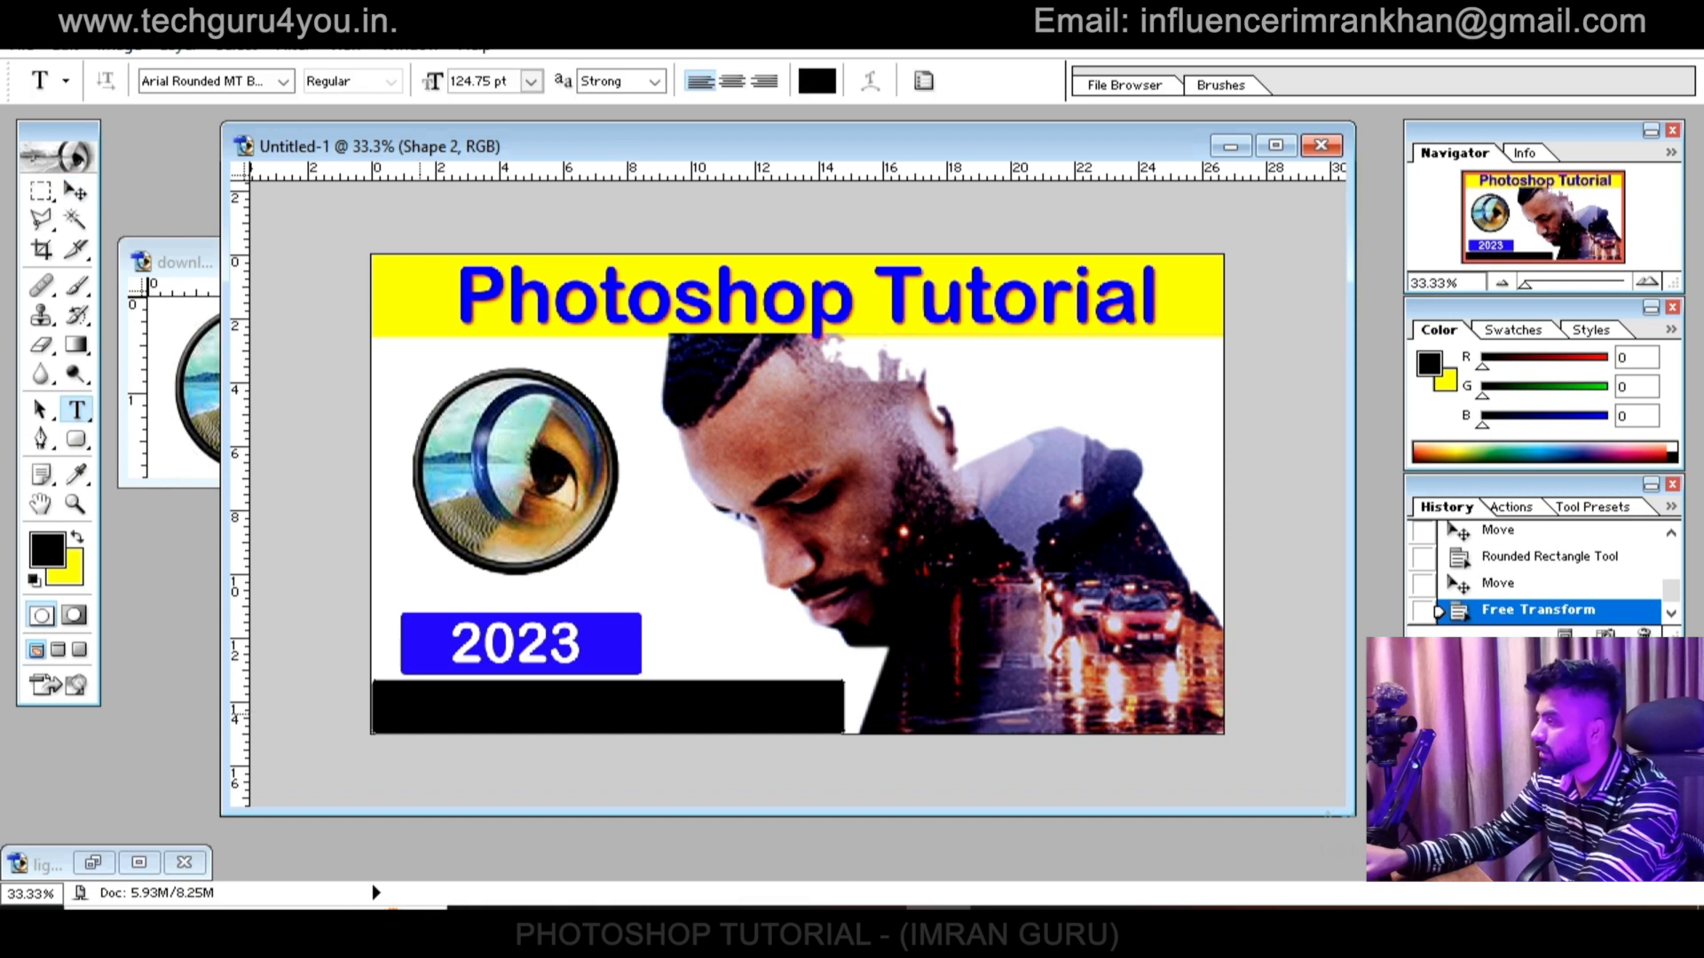
click(420, 719)
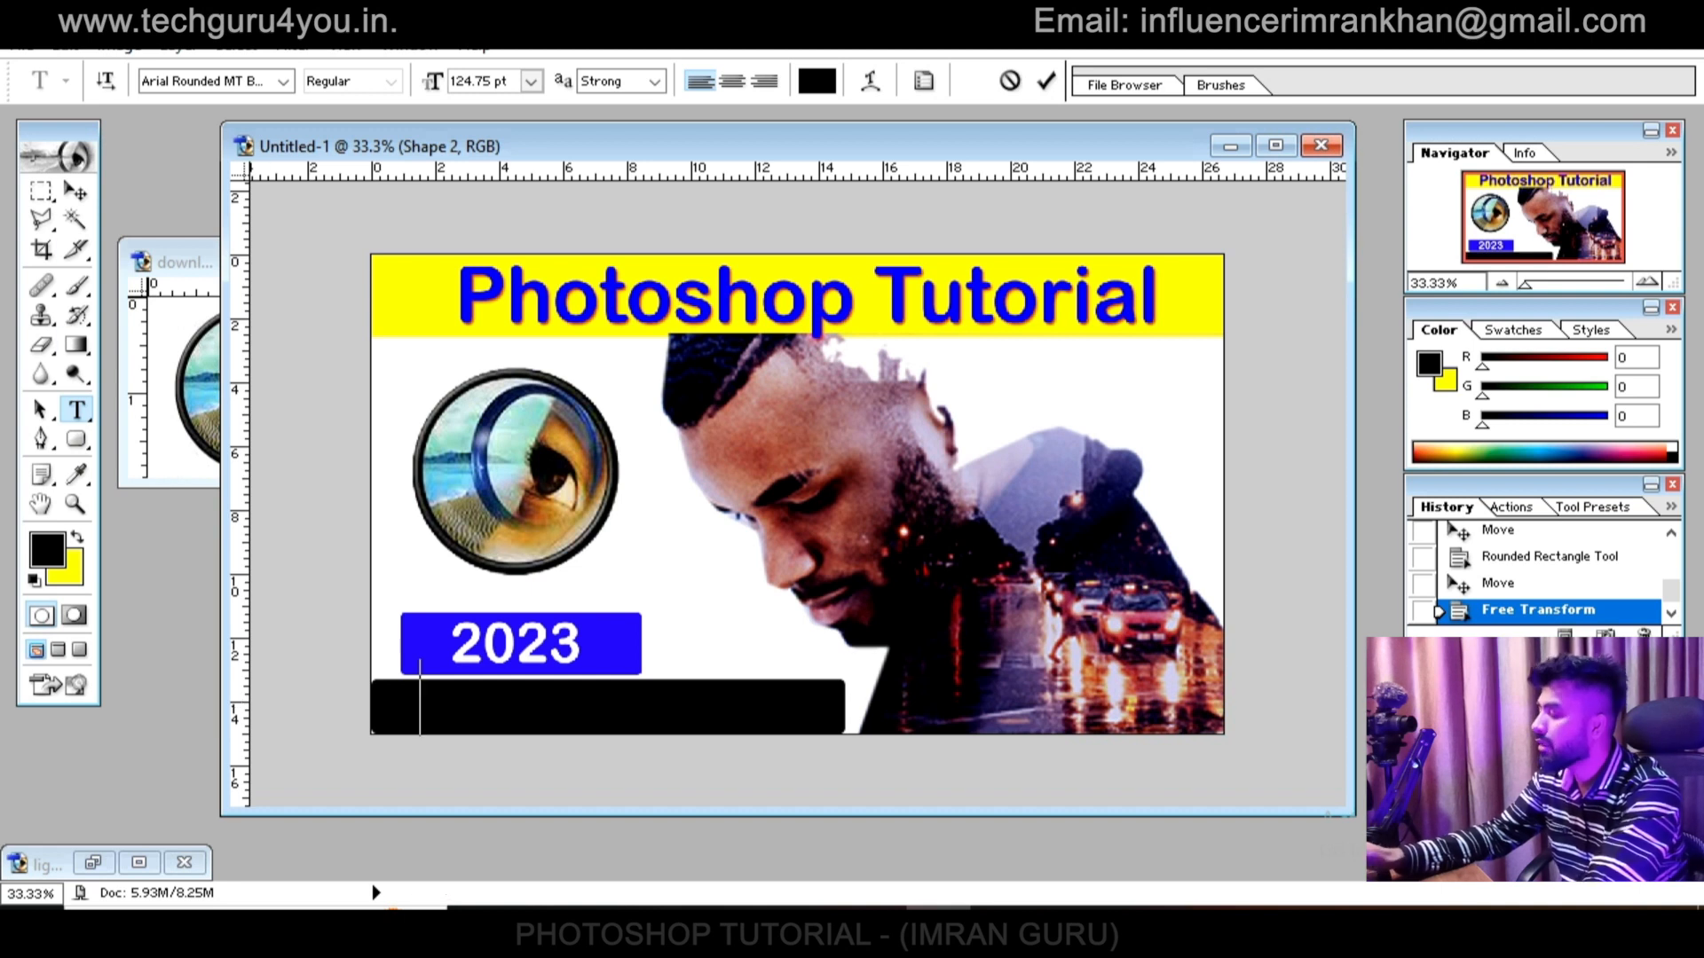
click(258, 81)
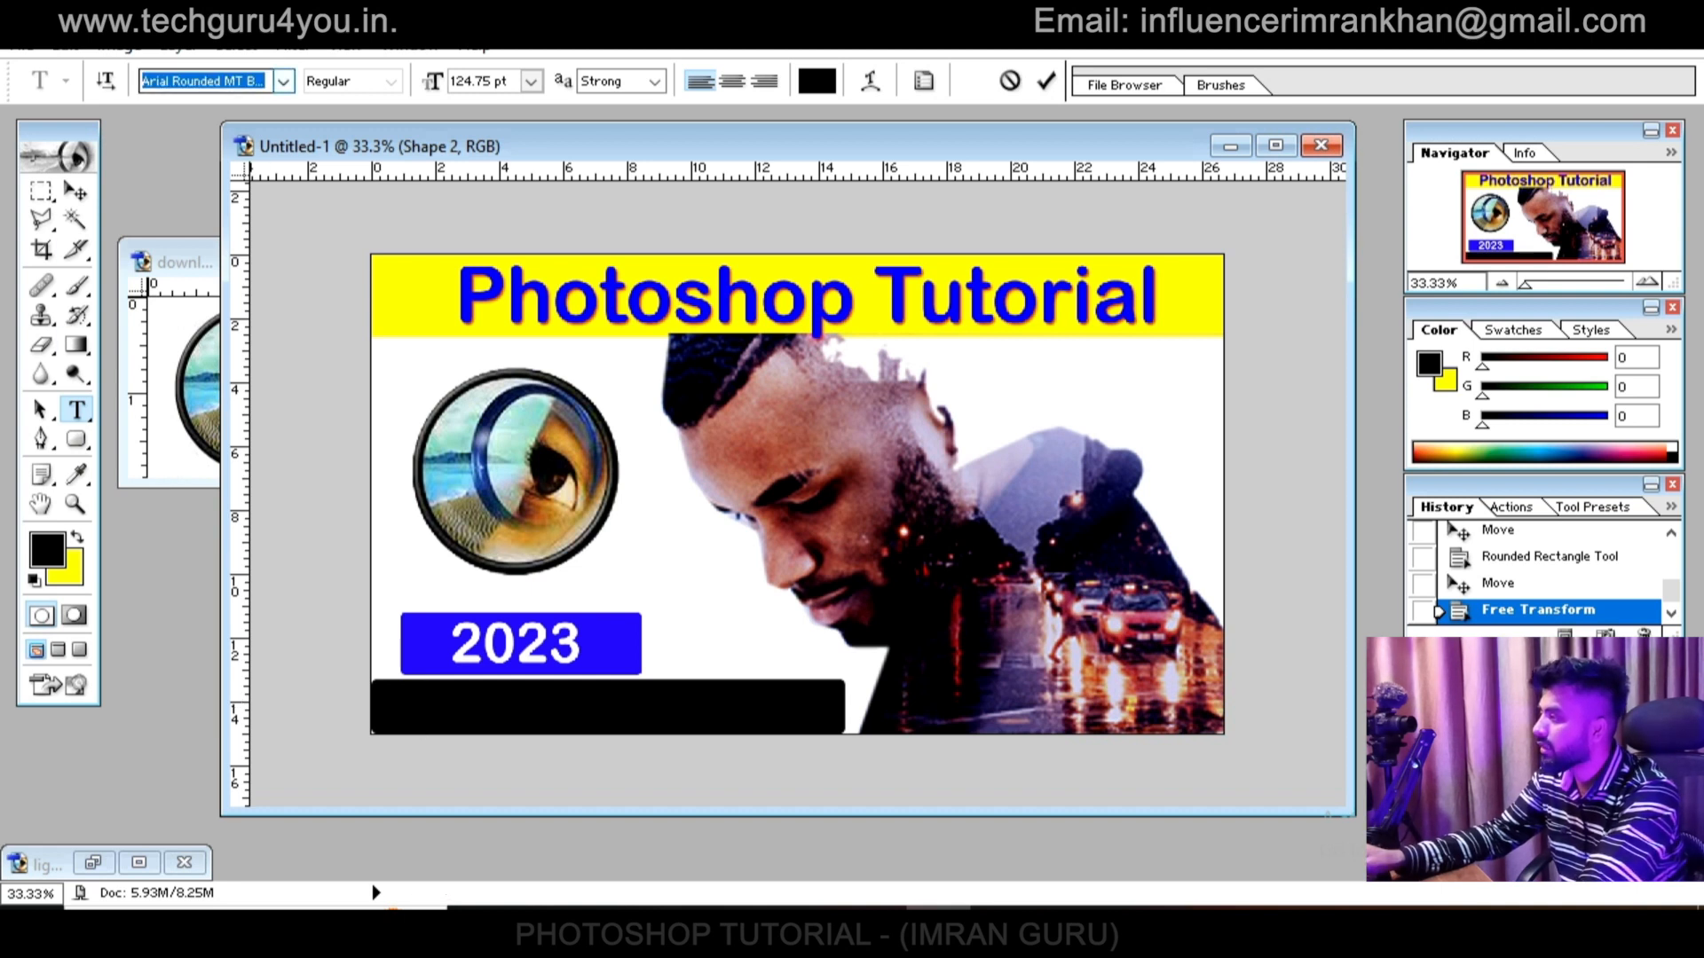
text(Kruti Dev 240)
key(Return)
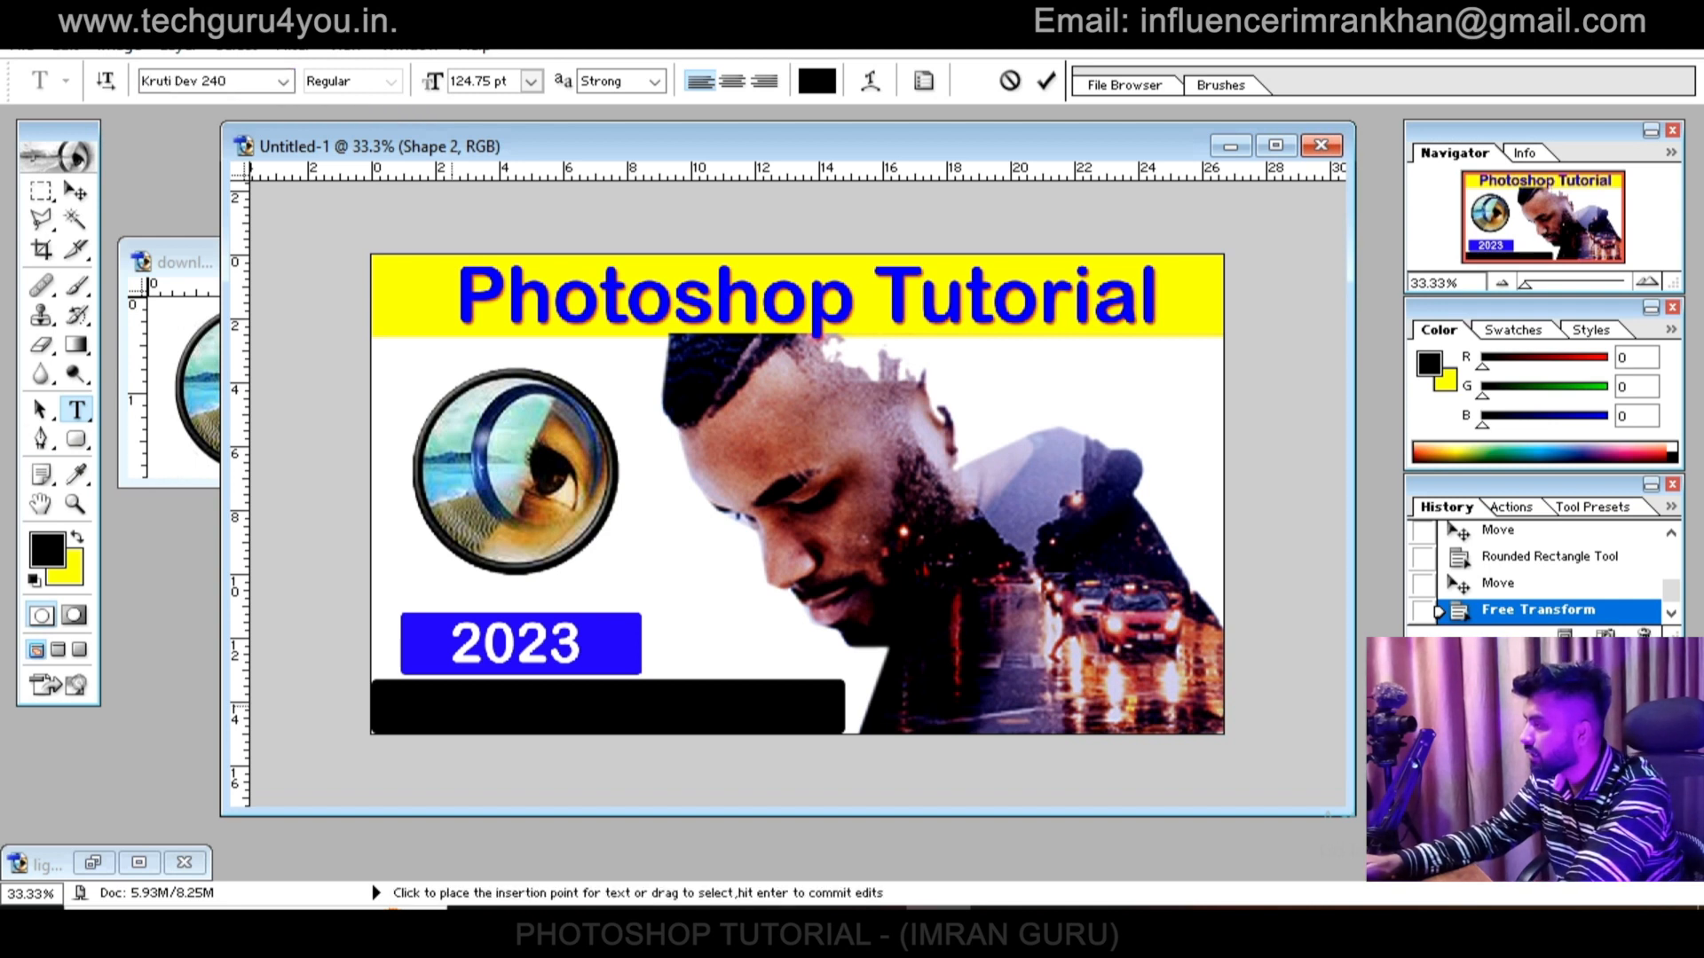
click(419, 715)
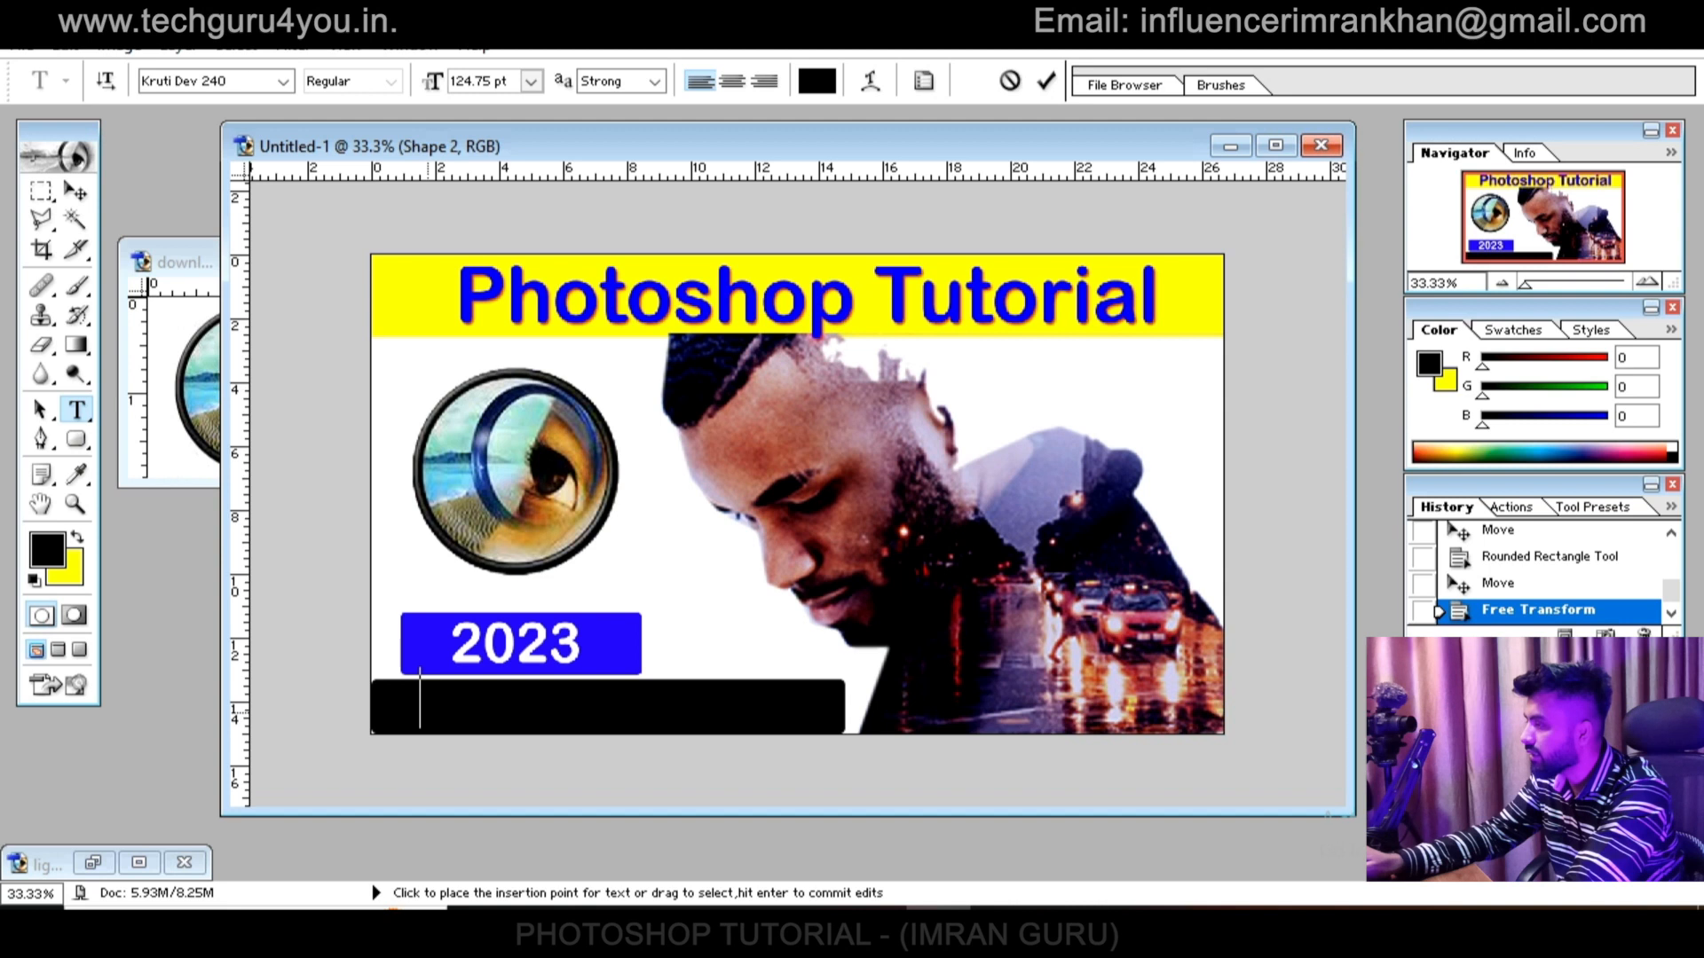
text(cukuk lh[ksa)
key(ctrl+Return)
key(v)
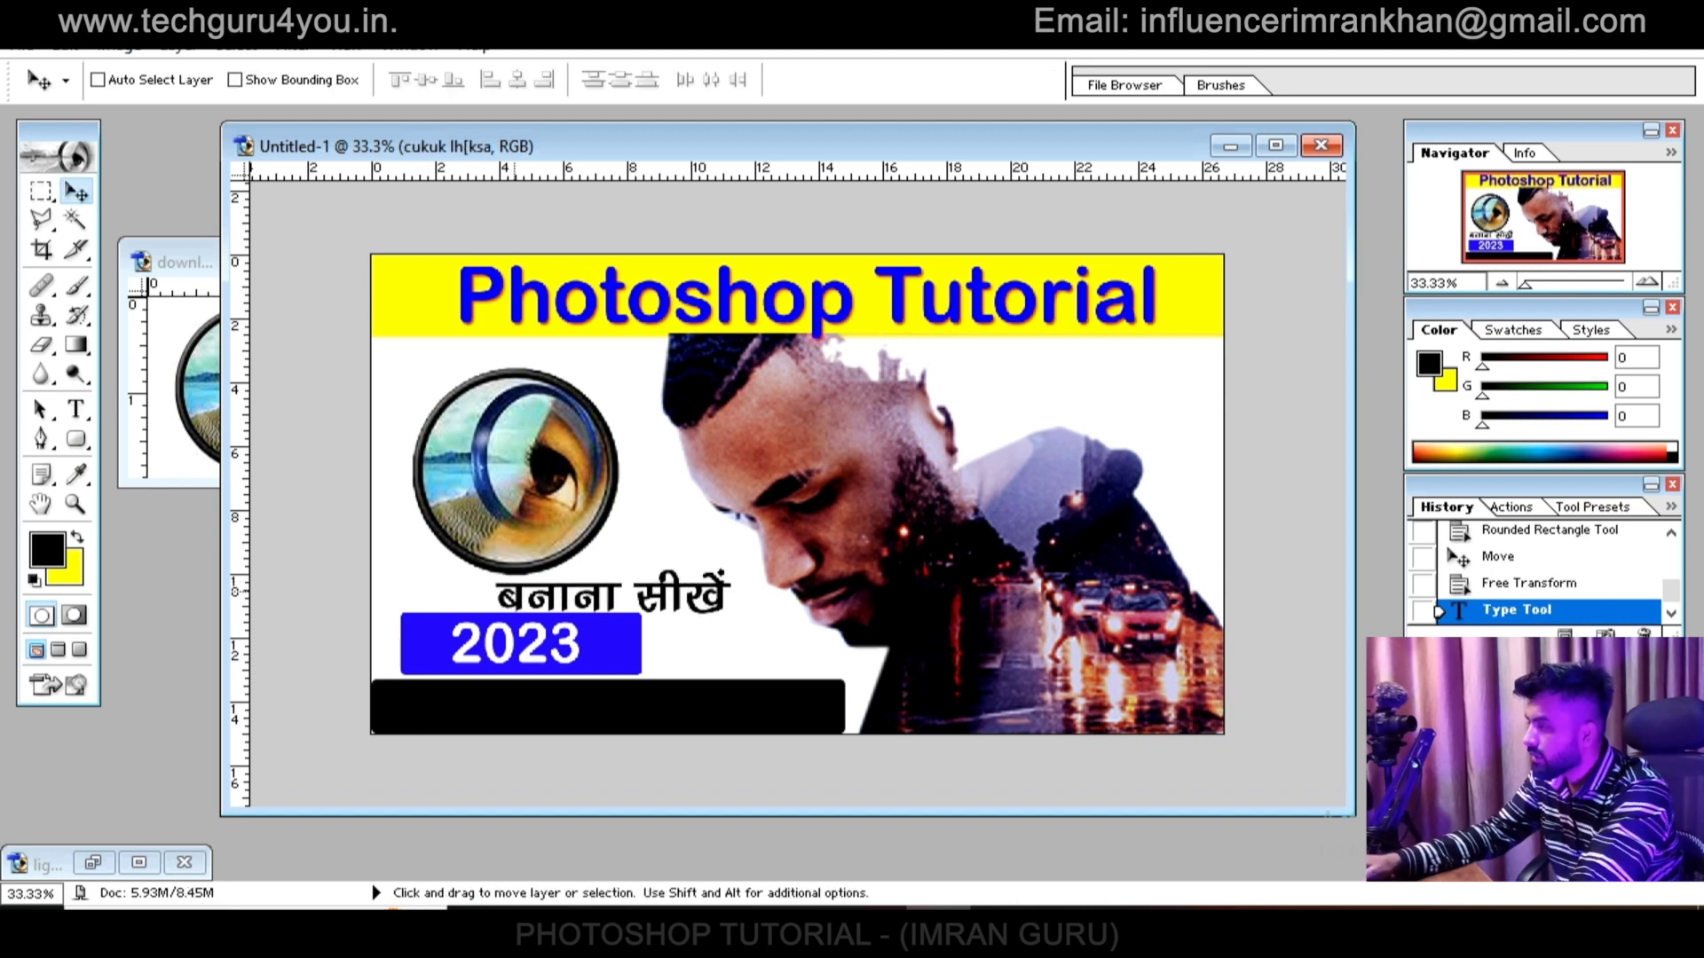
Recolor the Hindi text yellow and place it at the right end of the black bar
key(t)
triple_click(612, 596)
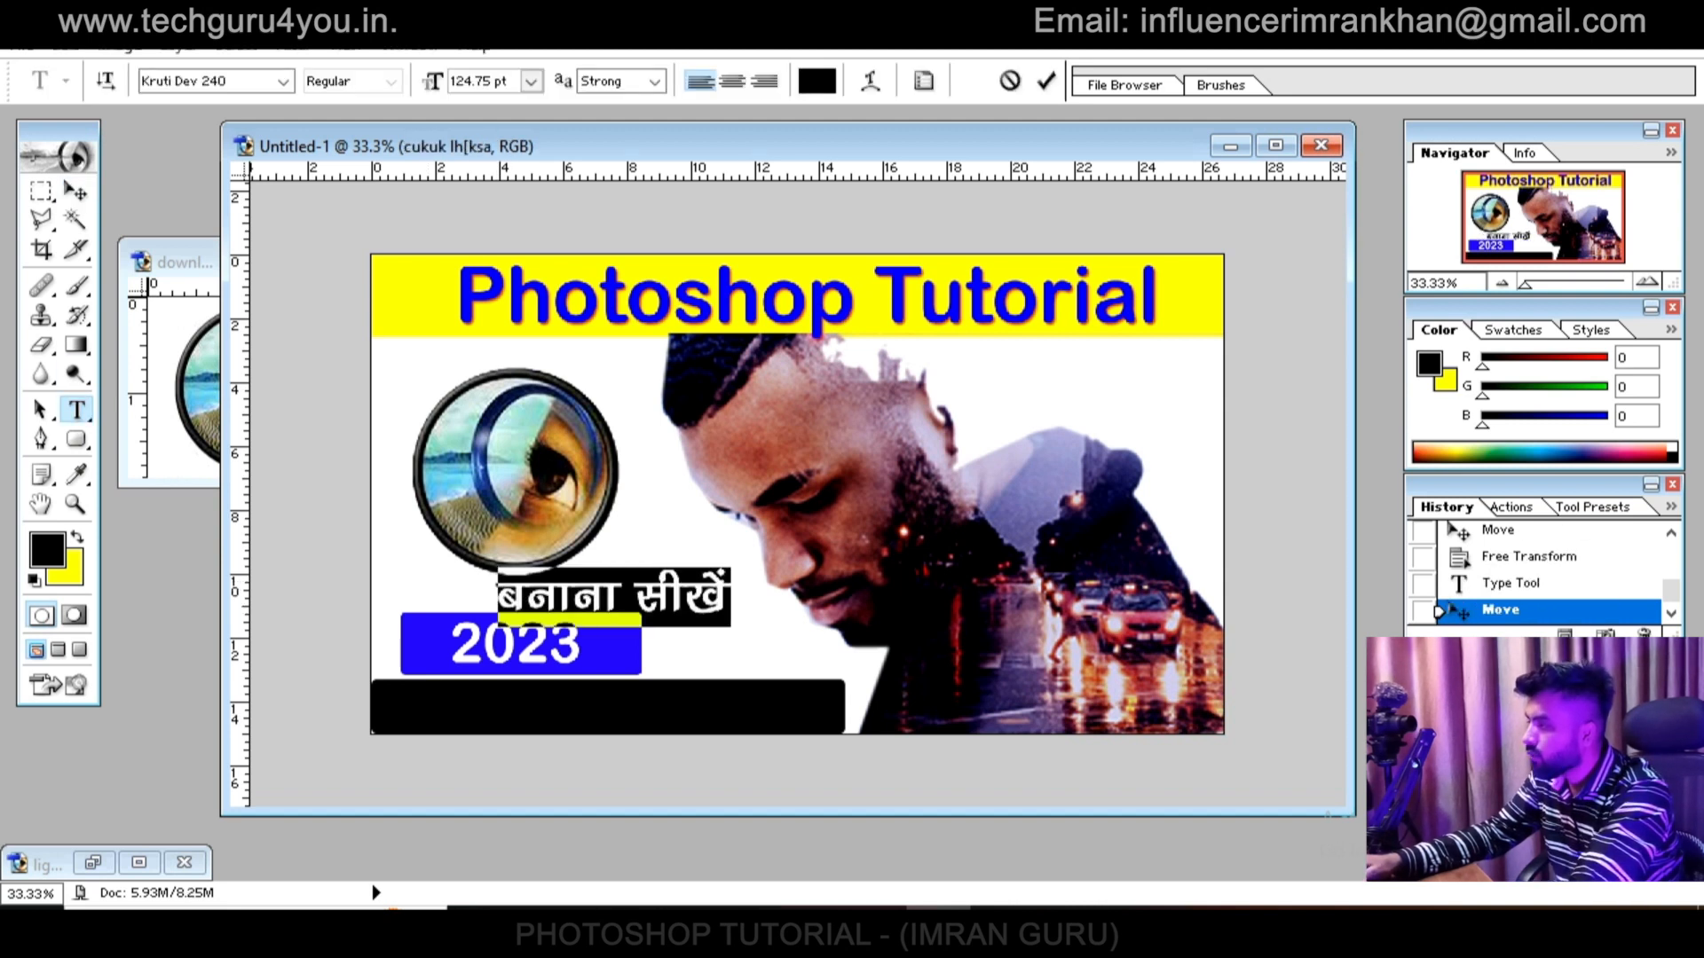
click(817, 81)
click(1345, 672)
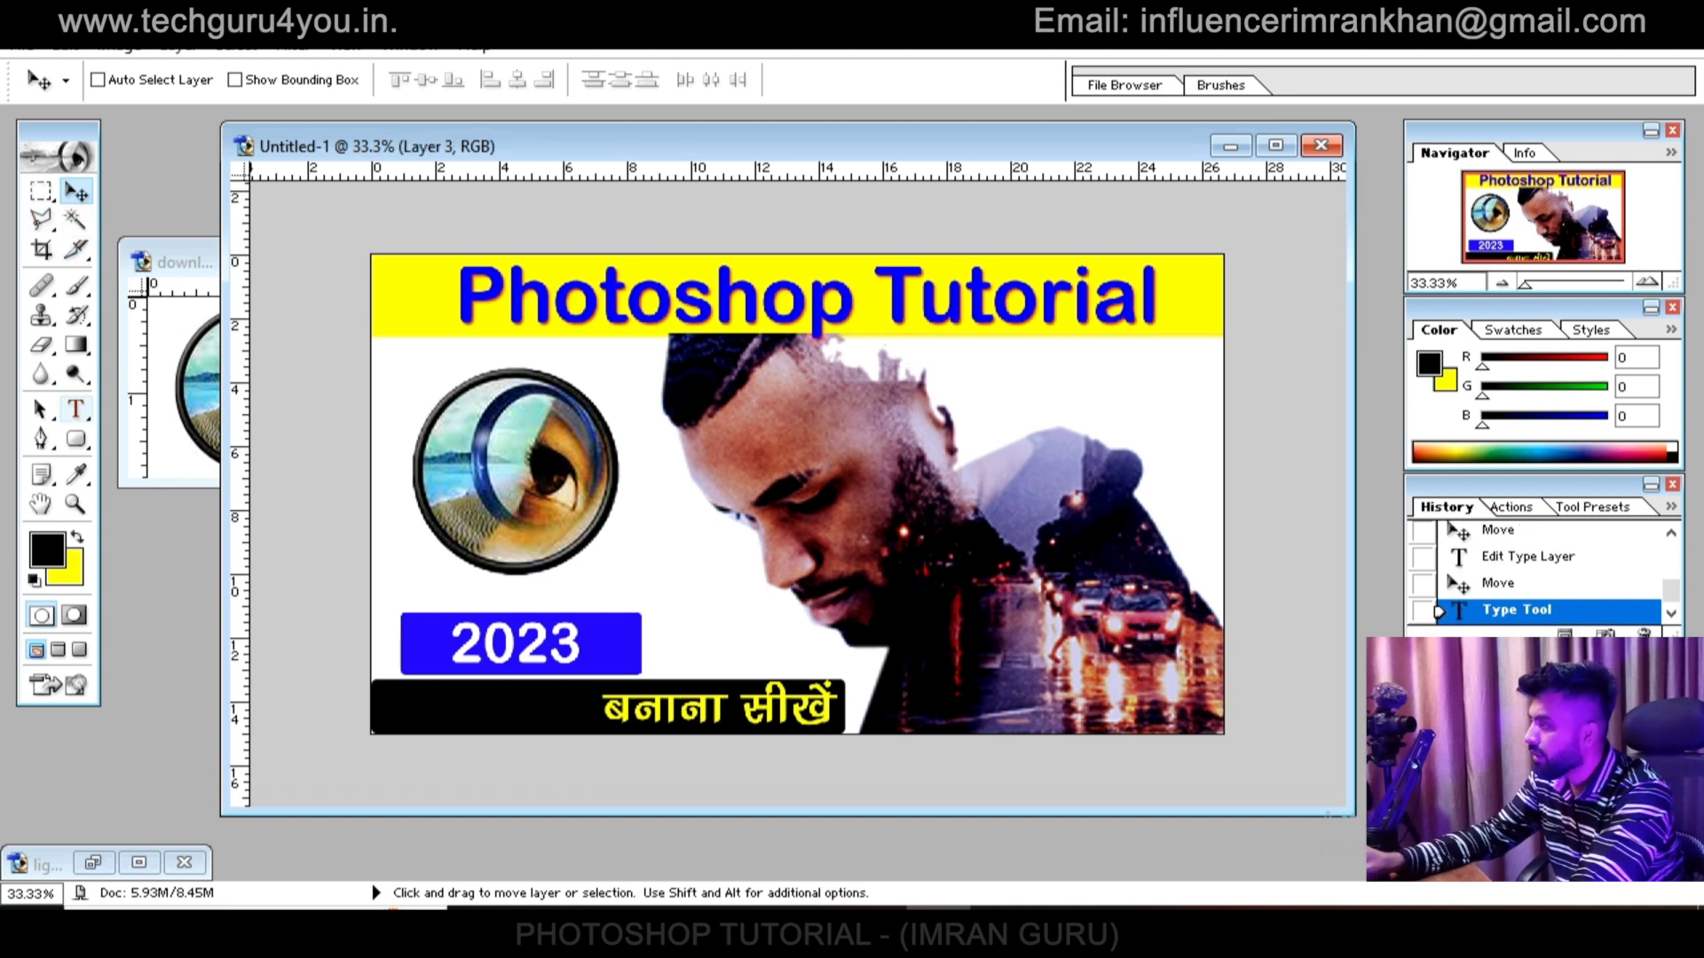
Add the yellow text "HD Thumbnail" over the man's face and set its font to Arial Rounded MT Bold
key(t)
click(641, 552)
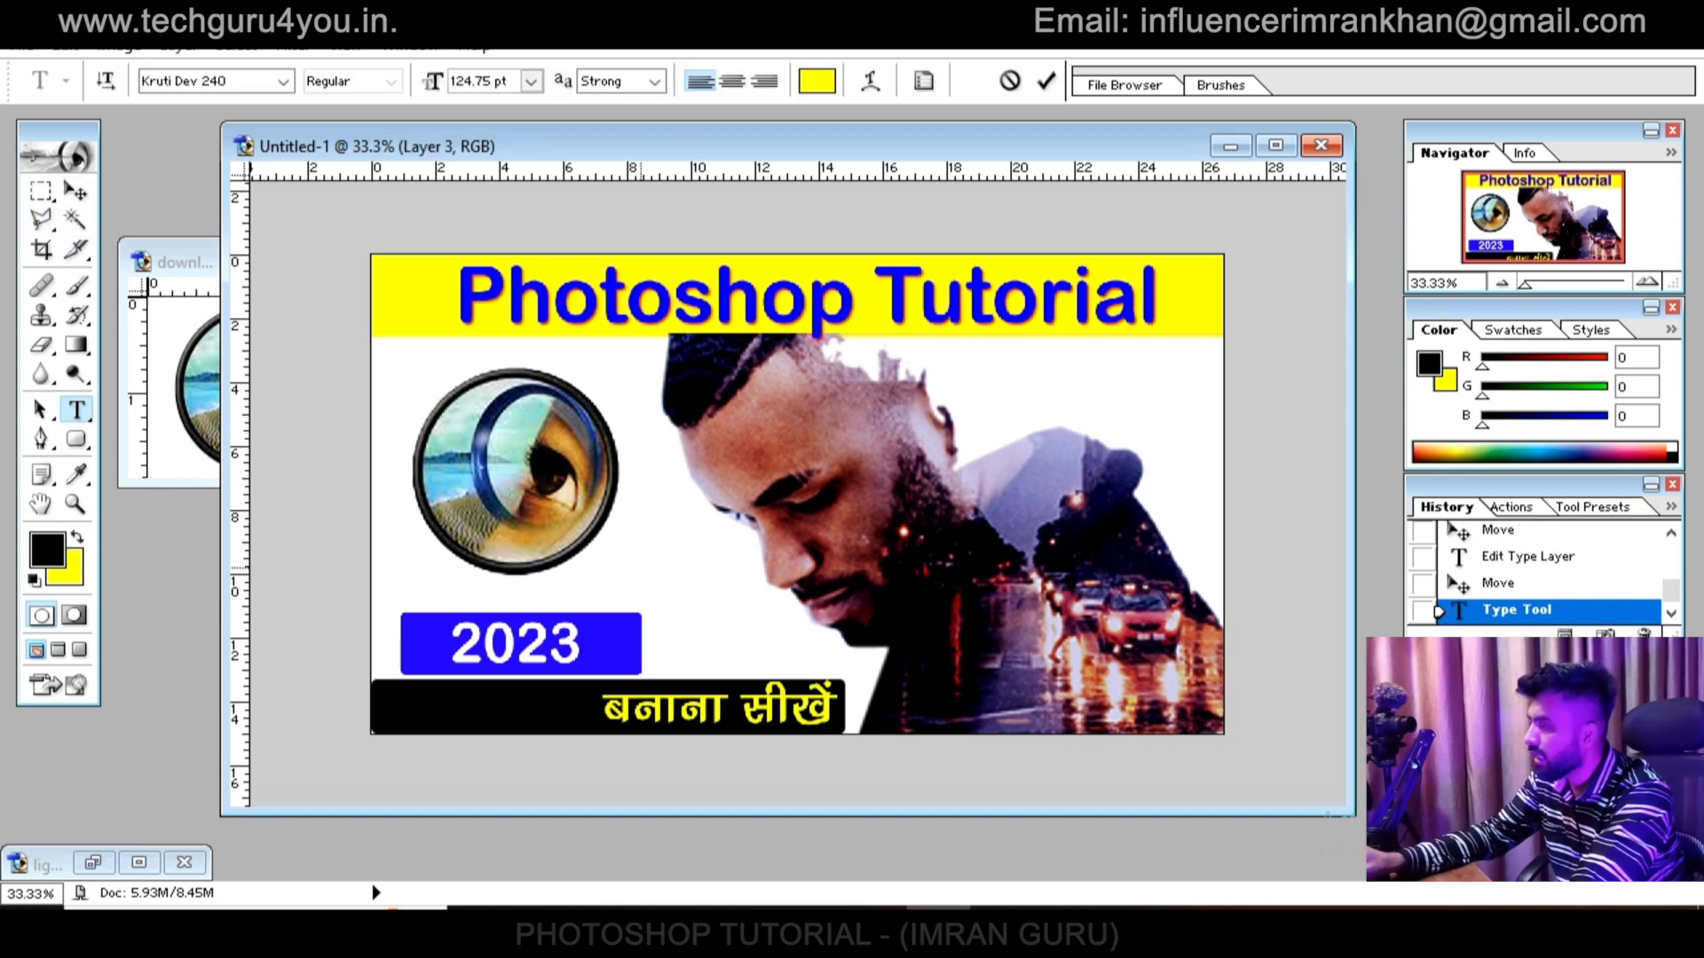
text(Hd)
text(Thumbnail)
key(ctrl+a)
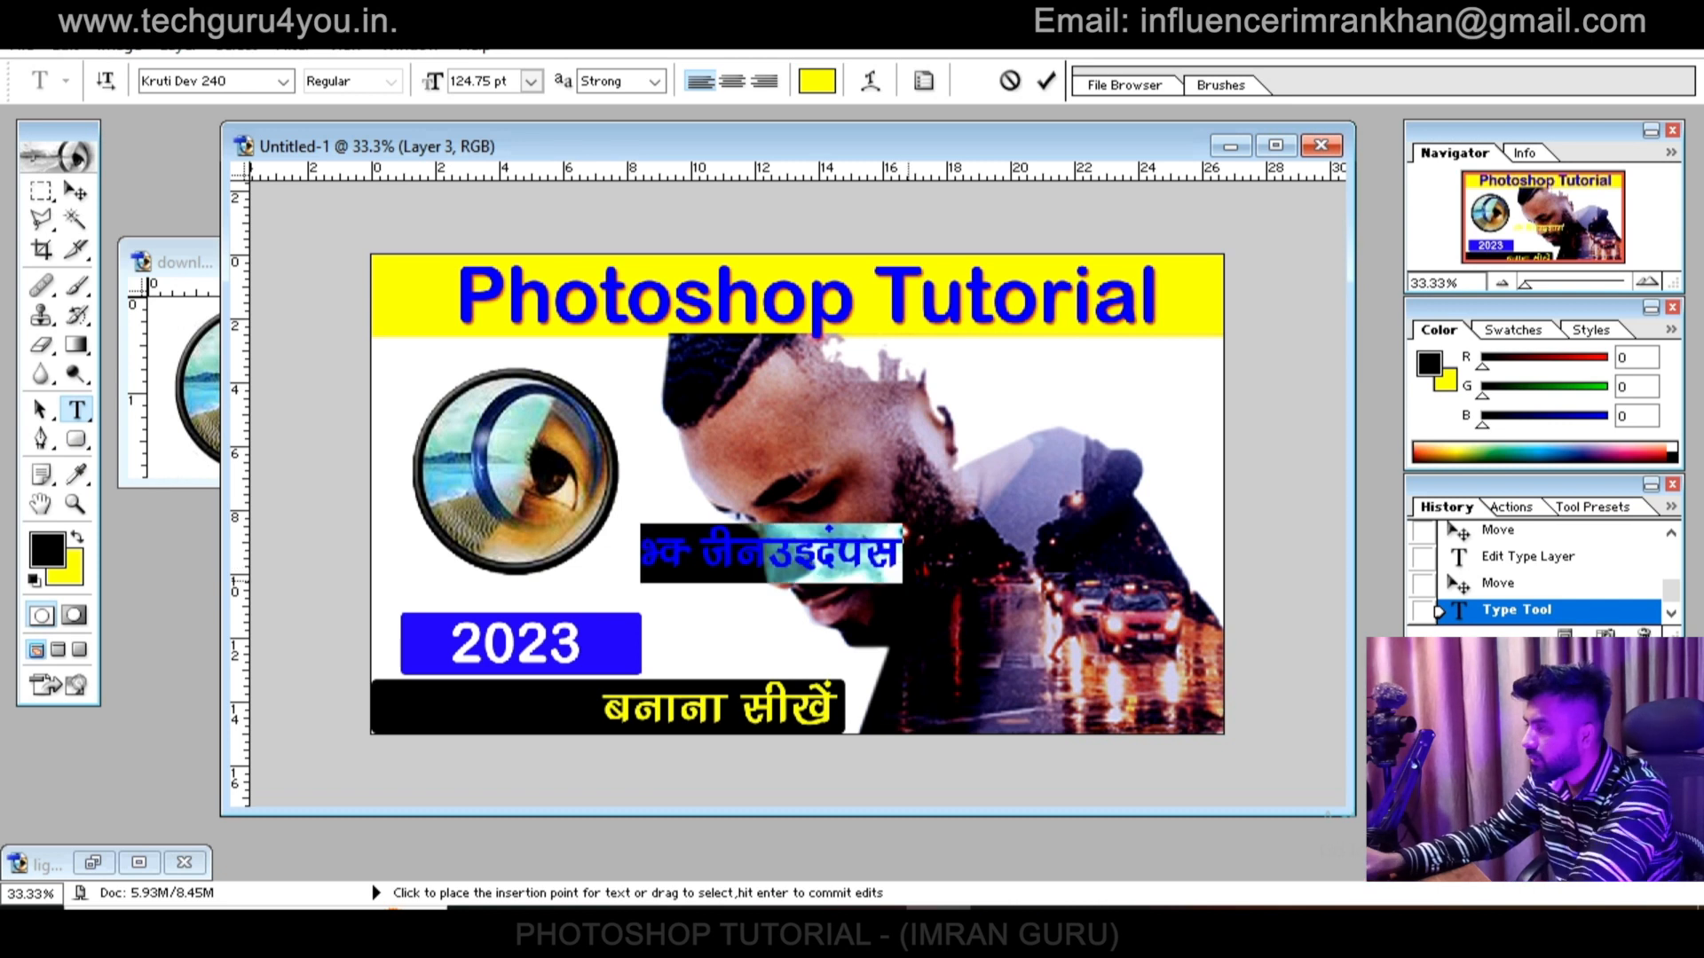
click(283, 81)
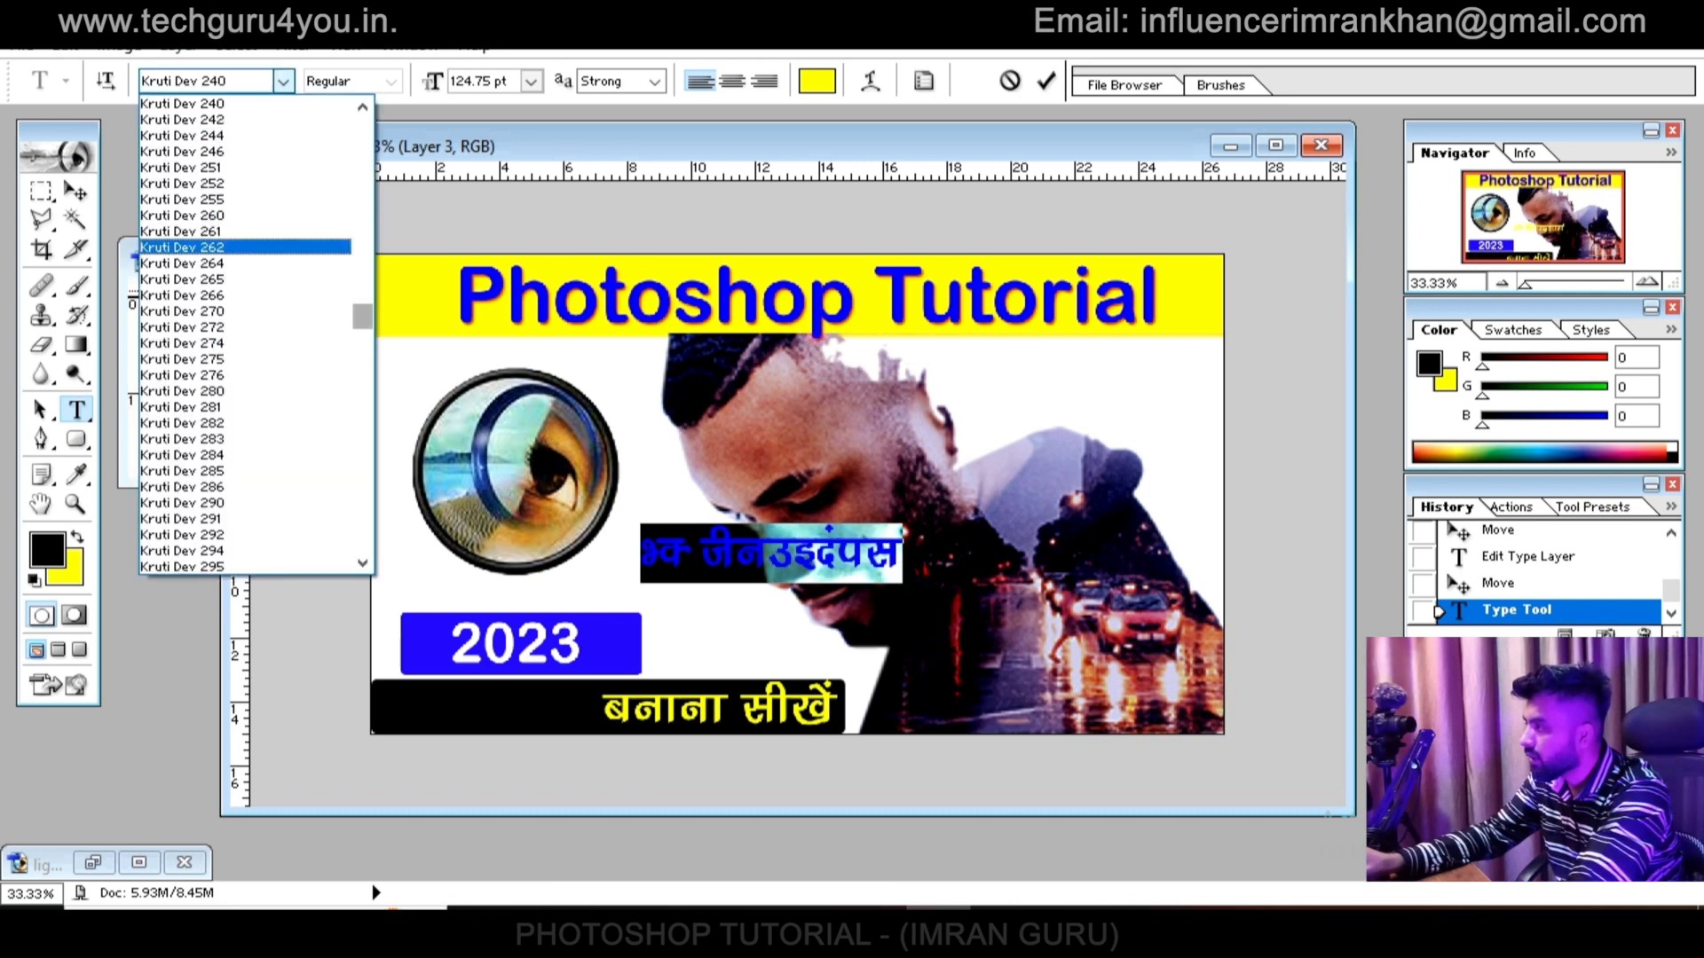
click(171, 103)
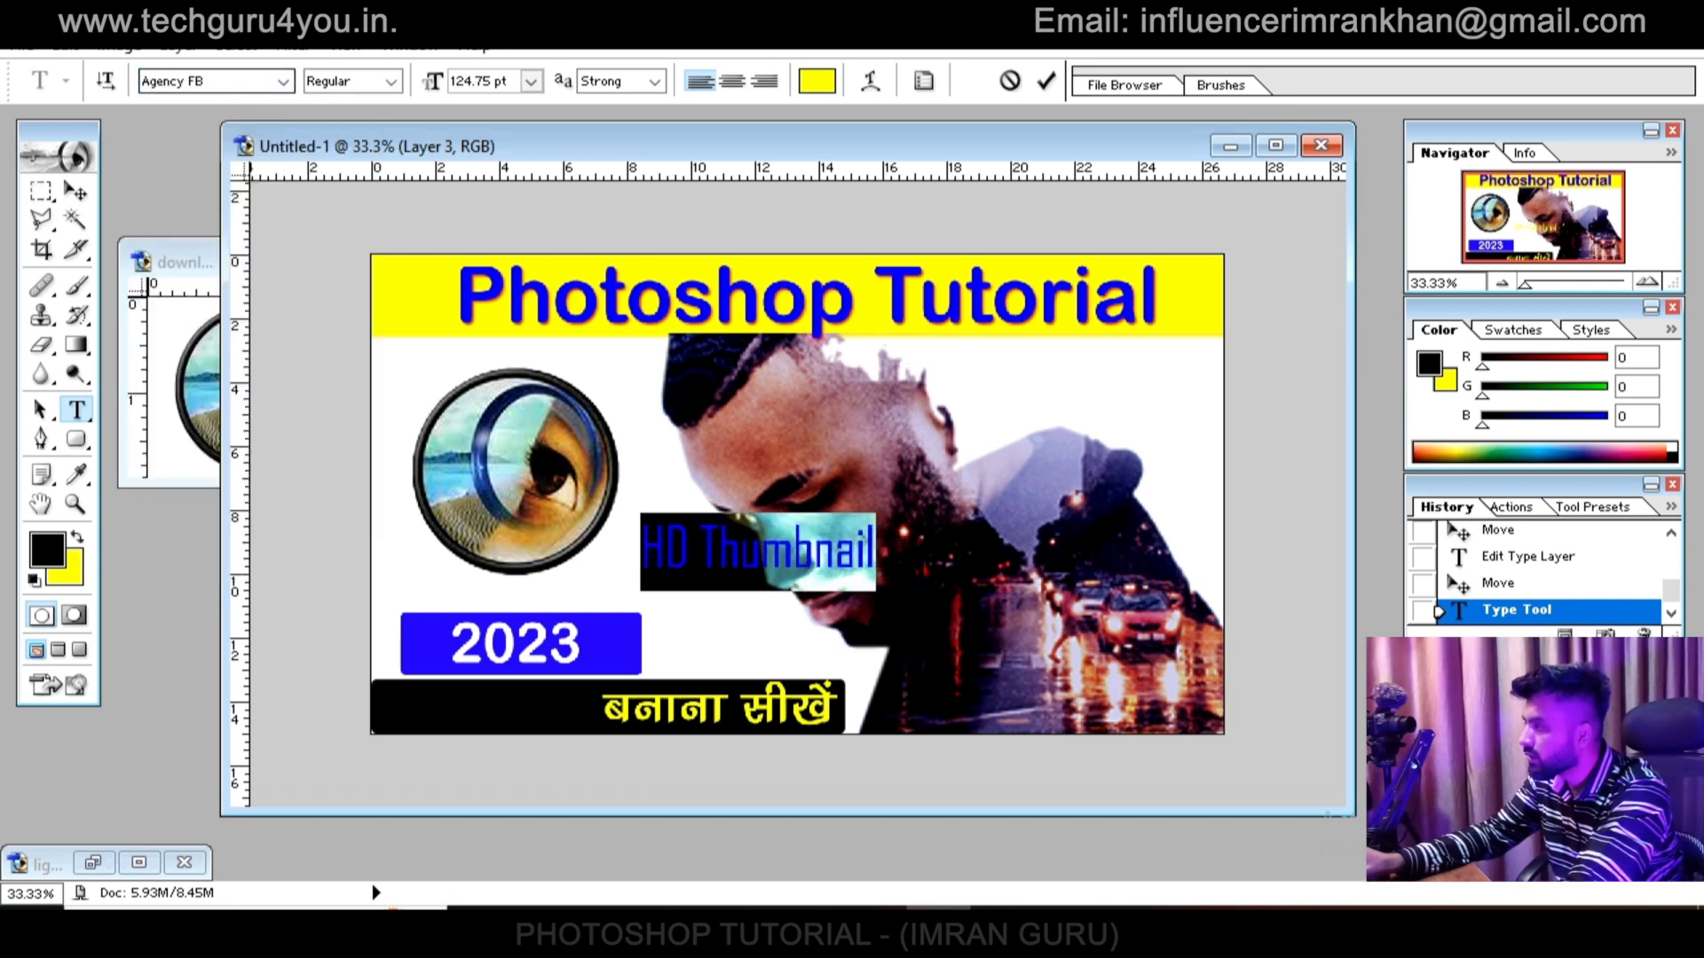
key(Down)
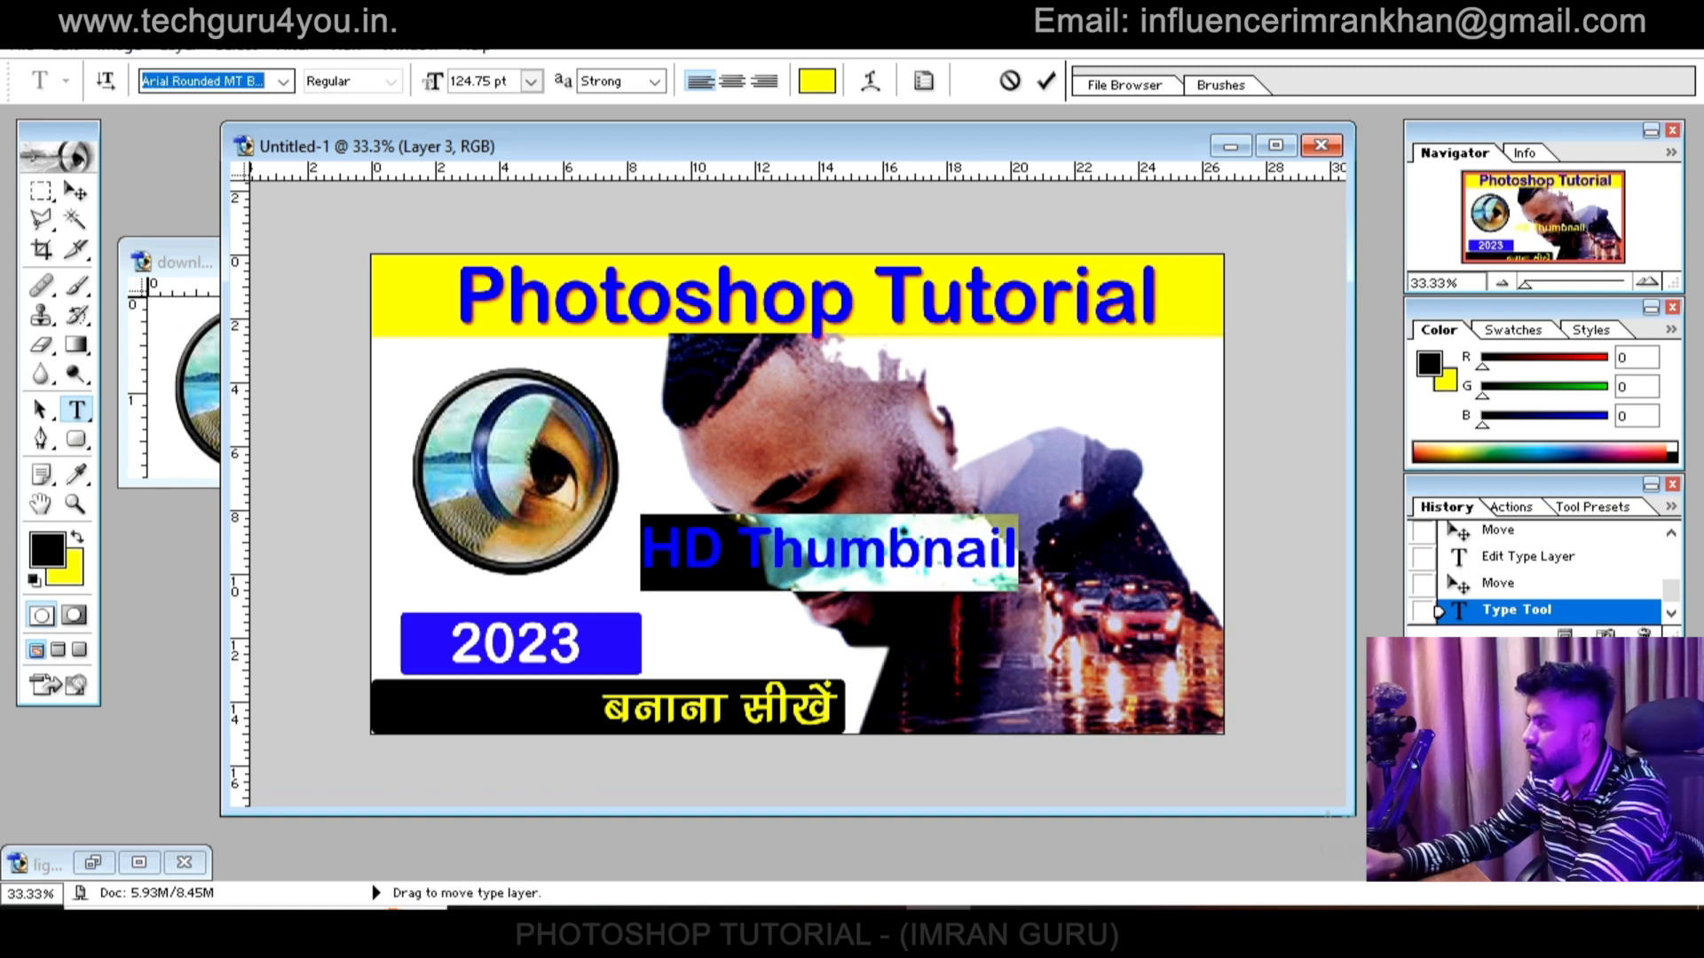
Move the "HD Thumbnail" text onto the black bar's left part and reduce its size to 72.75 pt
drag(888, 568, 639, 746)
click(585, 710)
key(ctrl+a)
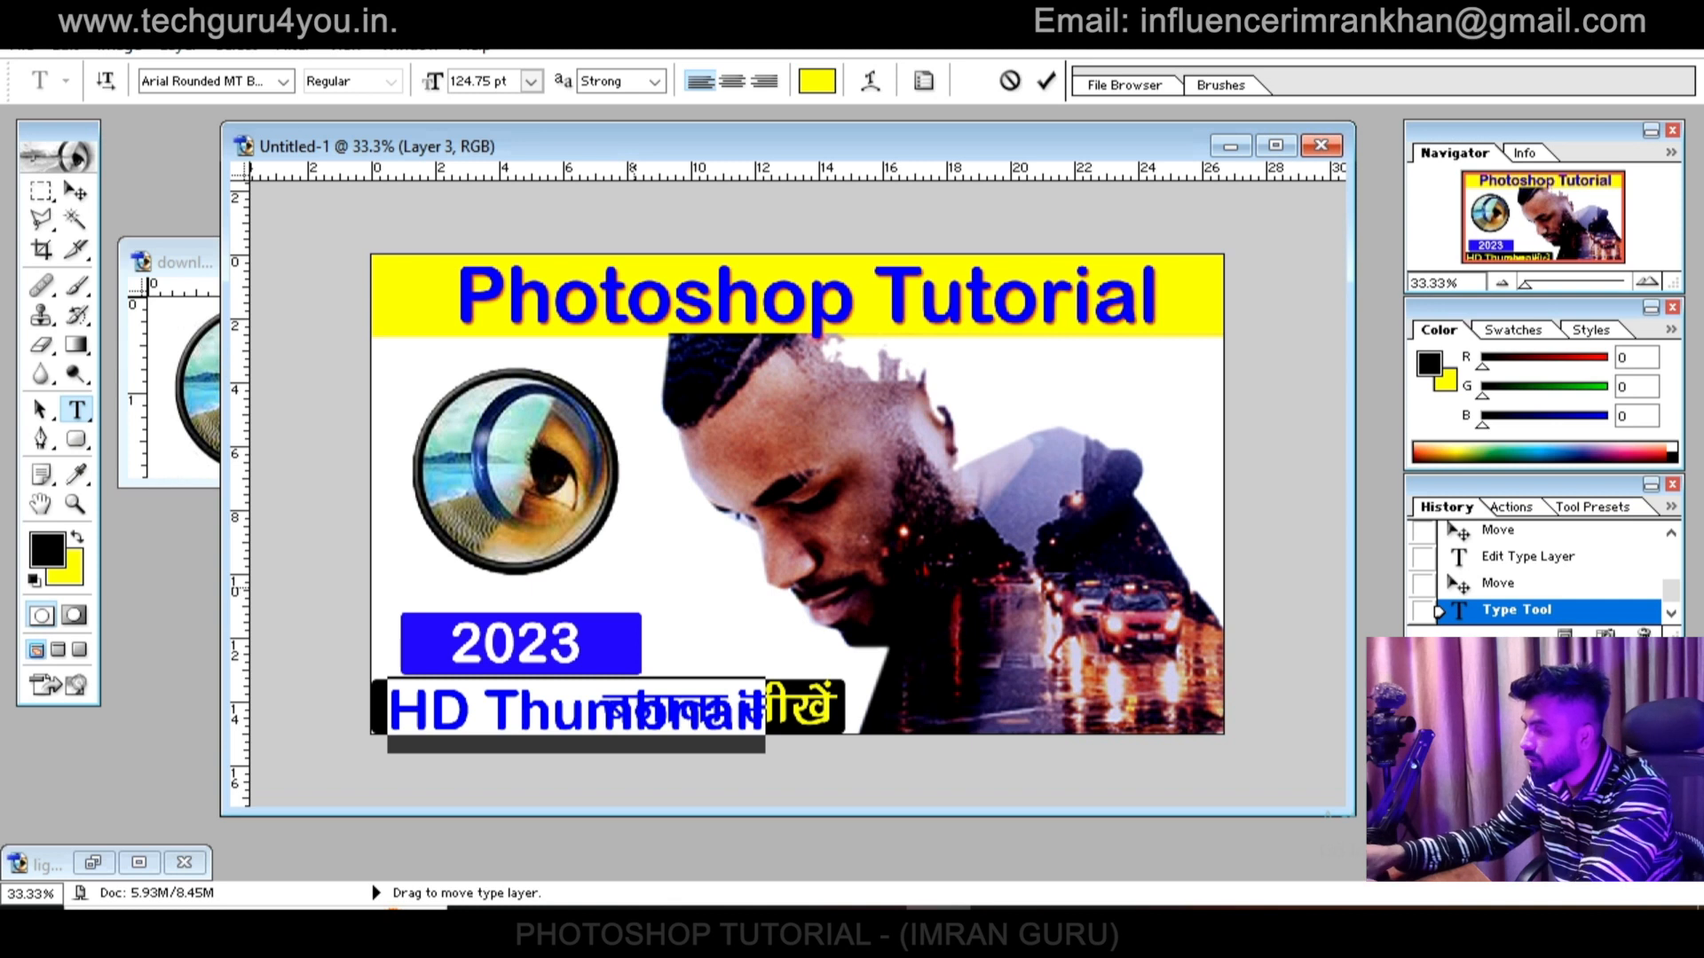
key(ctrl+shift+comma)
key(ctrl+shift+comma)
key(ctrl+shift+comma)
key(ctrl+shift+comma)
key(ctrl+shift+comma)
key(ctrl+shift+comma)
key(ctrl+shift+comma)
key(ctrl+shift+comma)
key(ctrl+shift+comma)
key(ctrl+shift+comma)
key(ctrl+shift+comma)
key(ctrl+shift+comma)
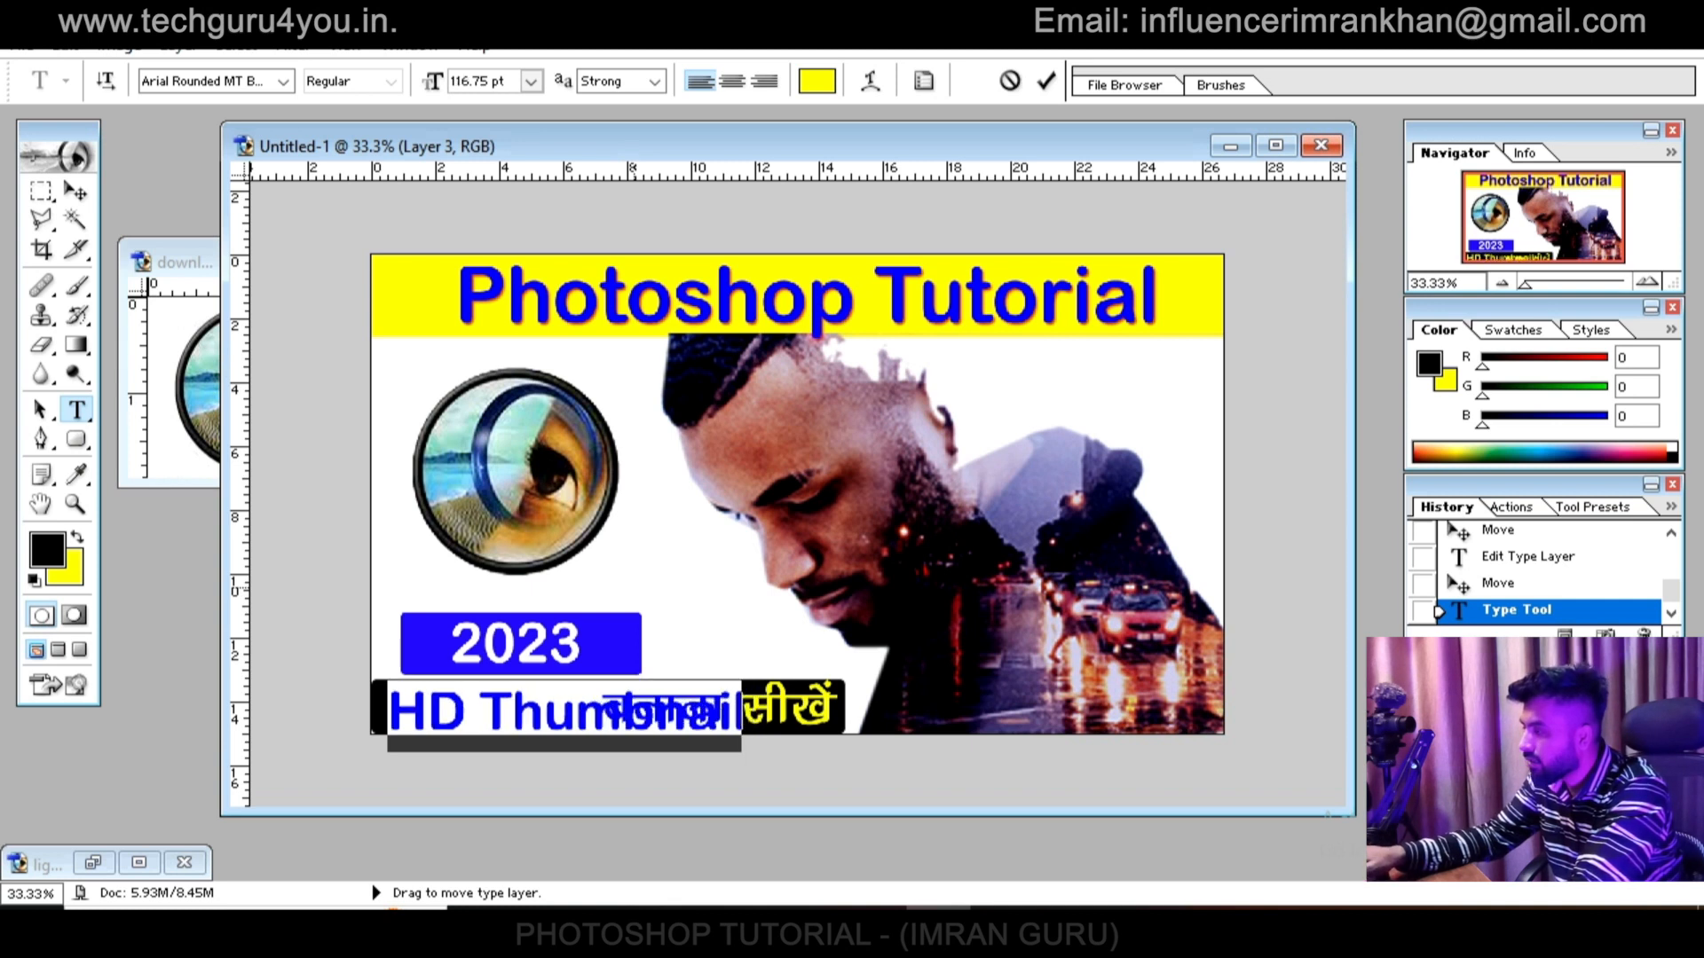
key(ctrl+shift+comma)
key(ctrl+shift+comma)
key(ctrl+shift+comma)
key(ctrl+shift+comma)
key(ctrl+shift+comma)
key(ctrl+shift+comma)
key(ctrl+shift+comma)
key(ctrl+shift+comma)
key(ctrl+shift+comma)
key(ctrl+shift+comma)
key(ctrl+shift+comma)
key(ctrl+shift+comma)
key(ctrl+shift+comma)
key(ctrl+shift+comma)
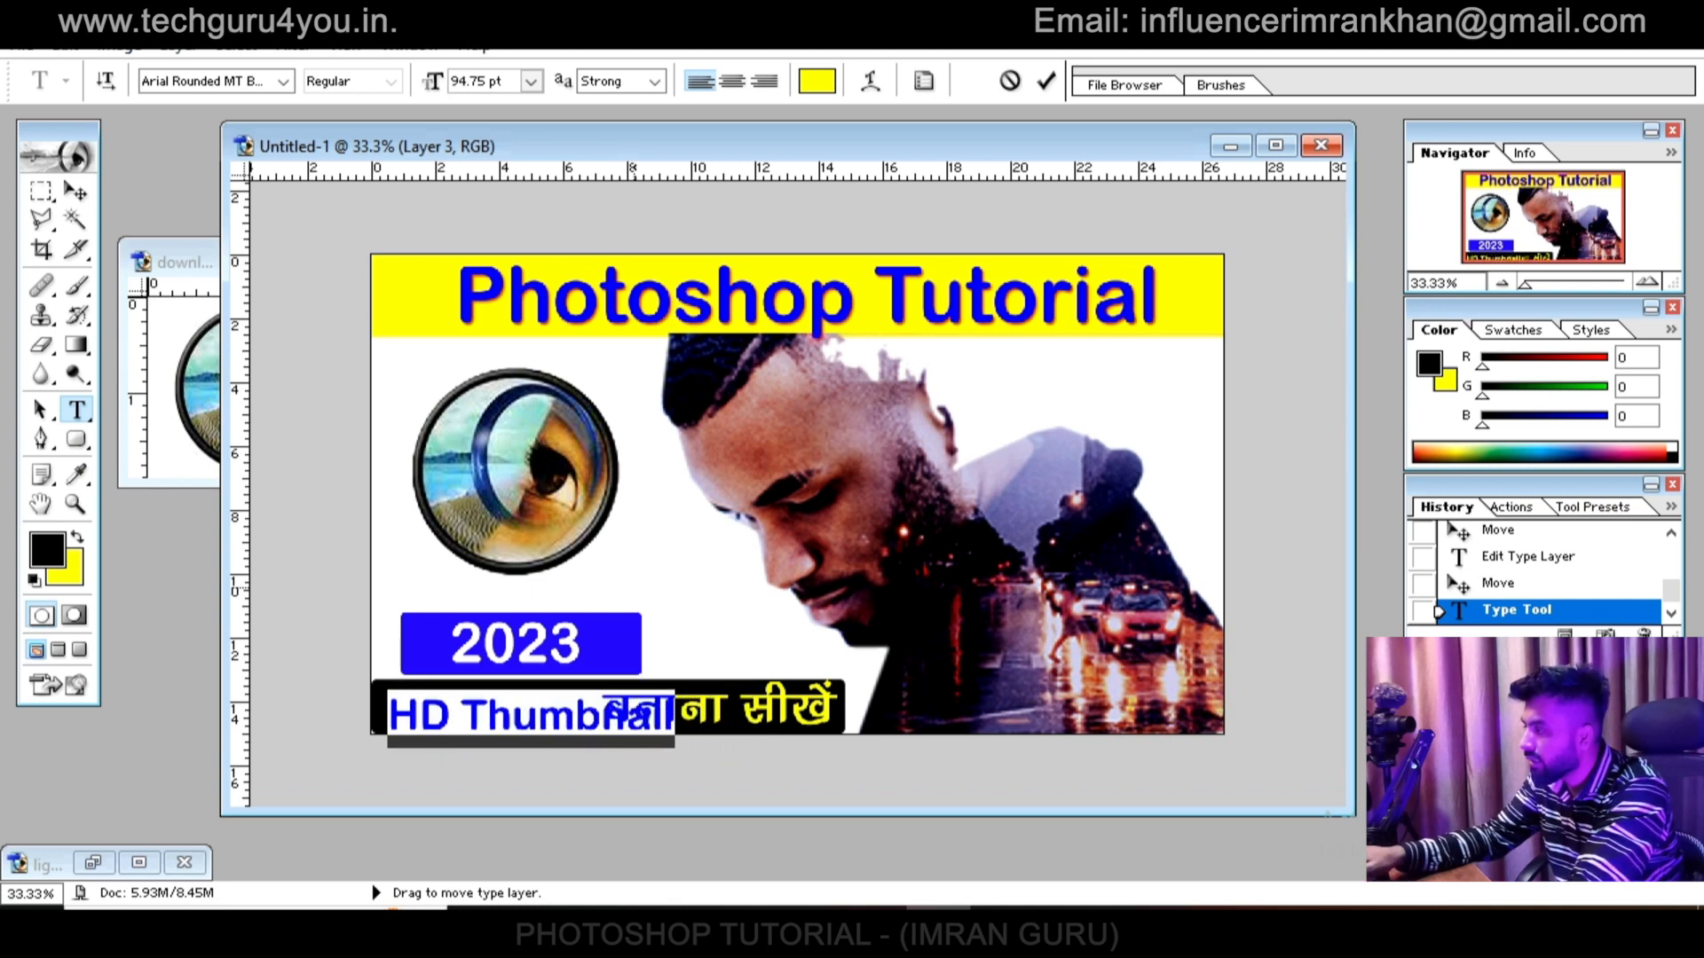
Try the preset sizes 60 pt and 72 pt on "HD Thumbnail", and set the text to 78 pt
click(531, 80)
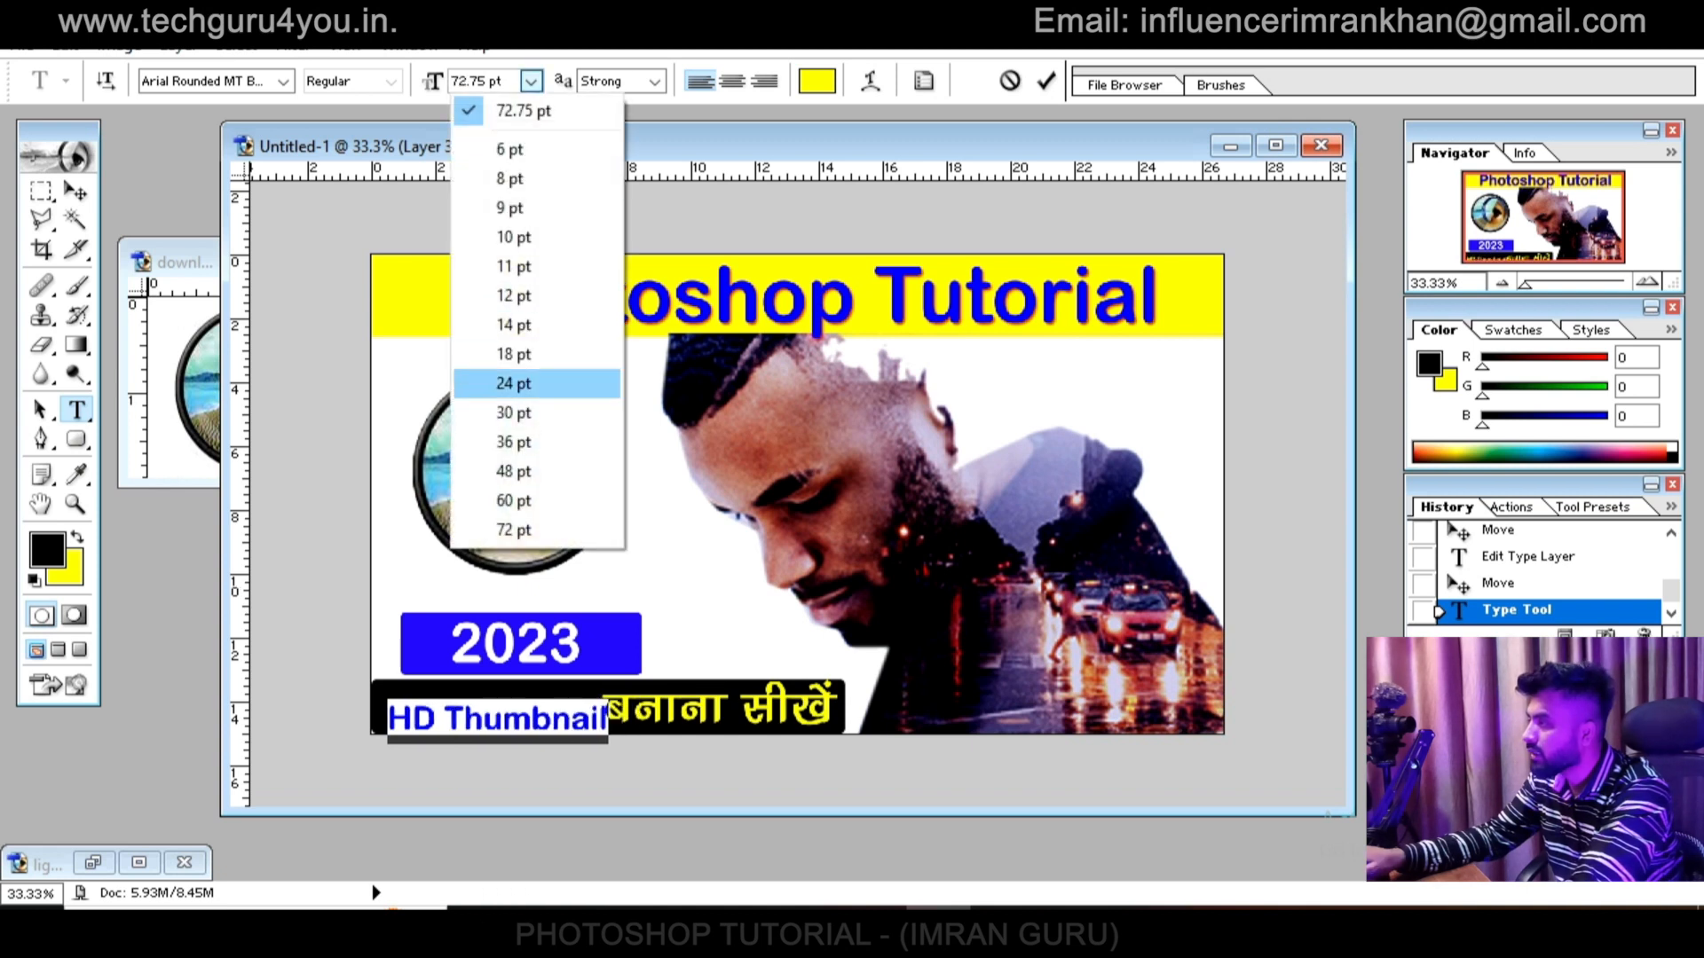
key(Return)
key(alt+Down)
key(Down)
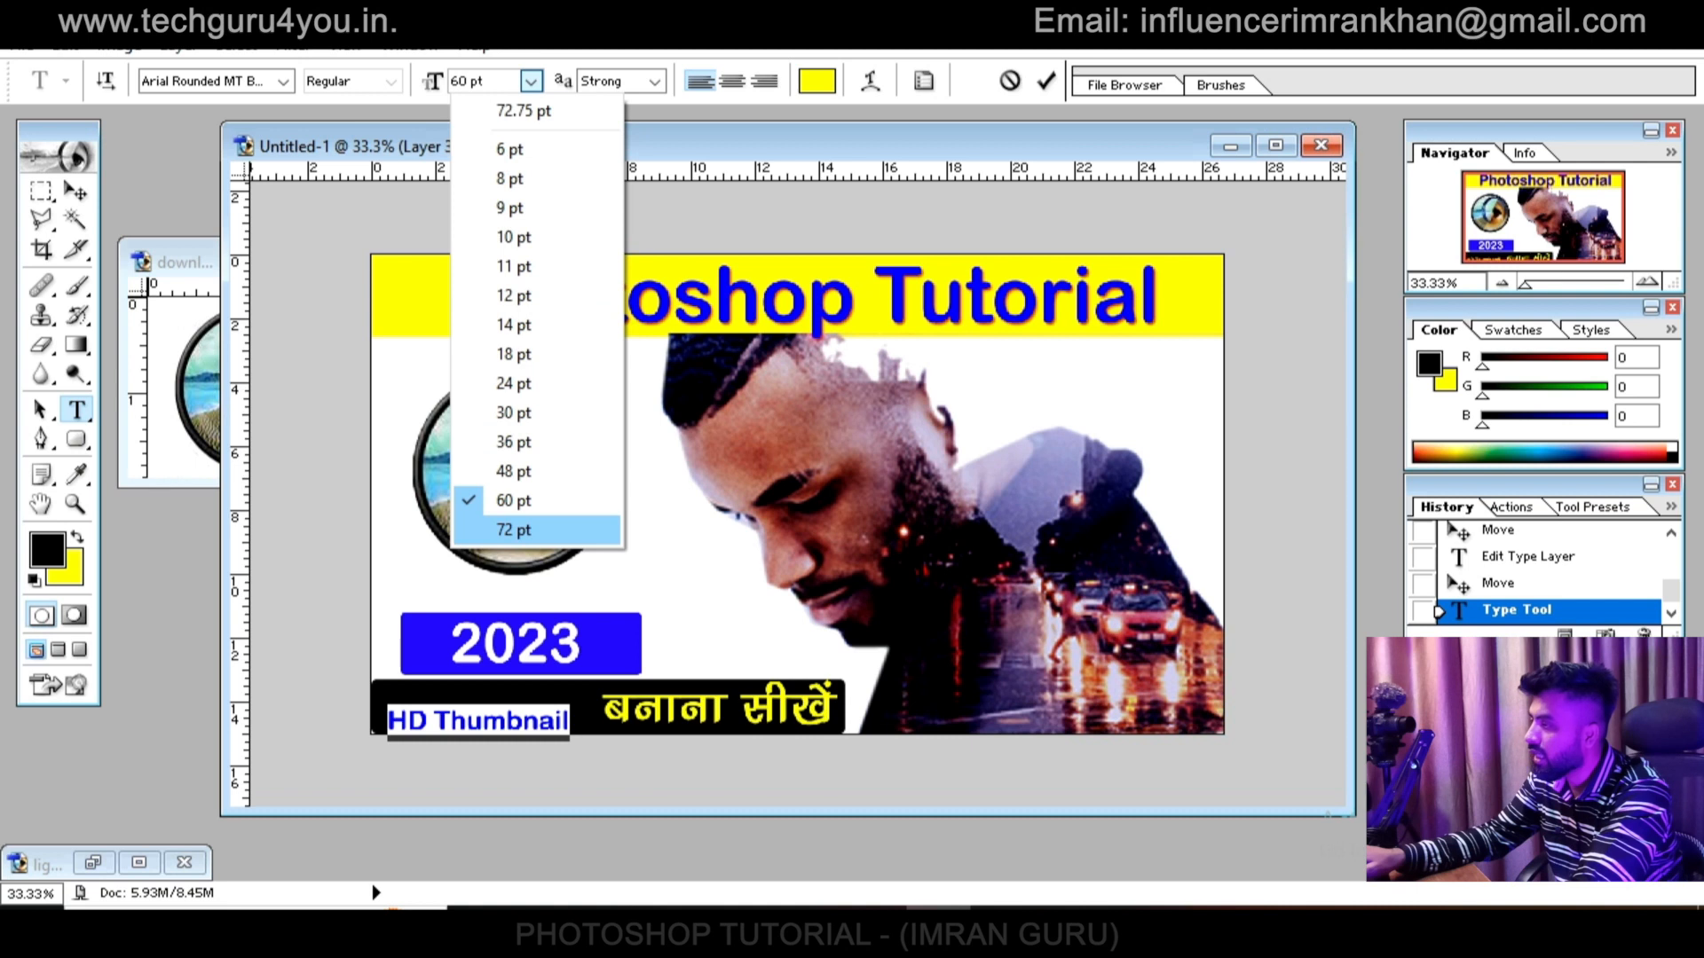
key(Return)
drag(606, 721, 388, 721)
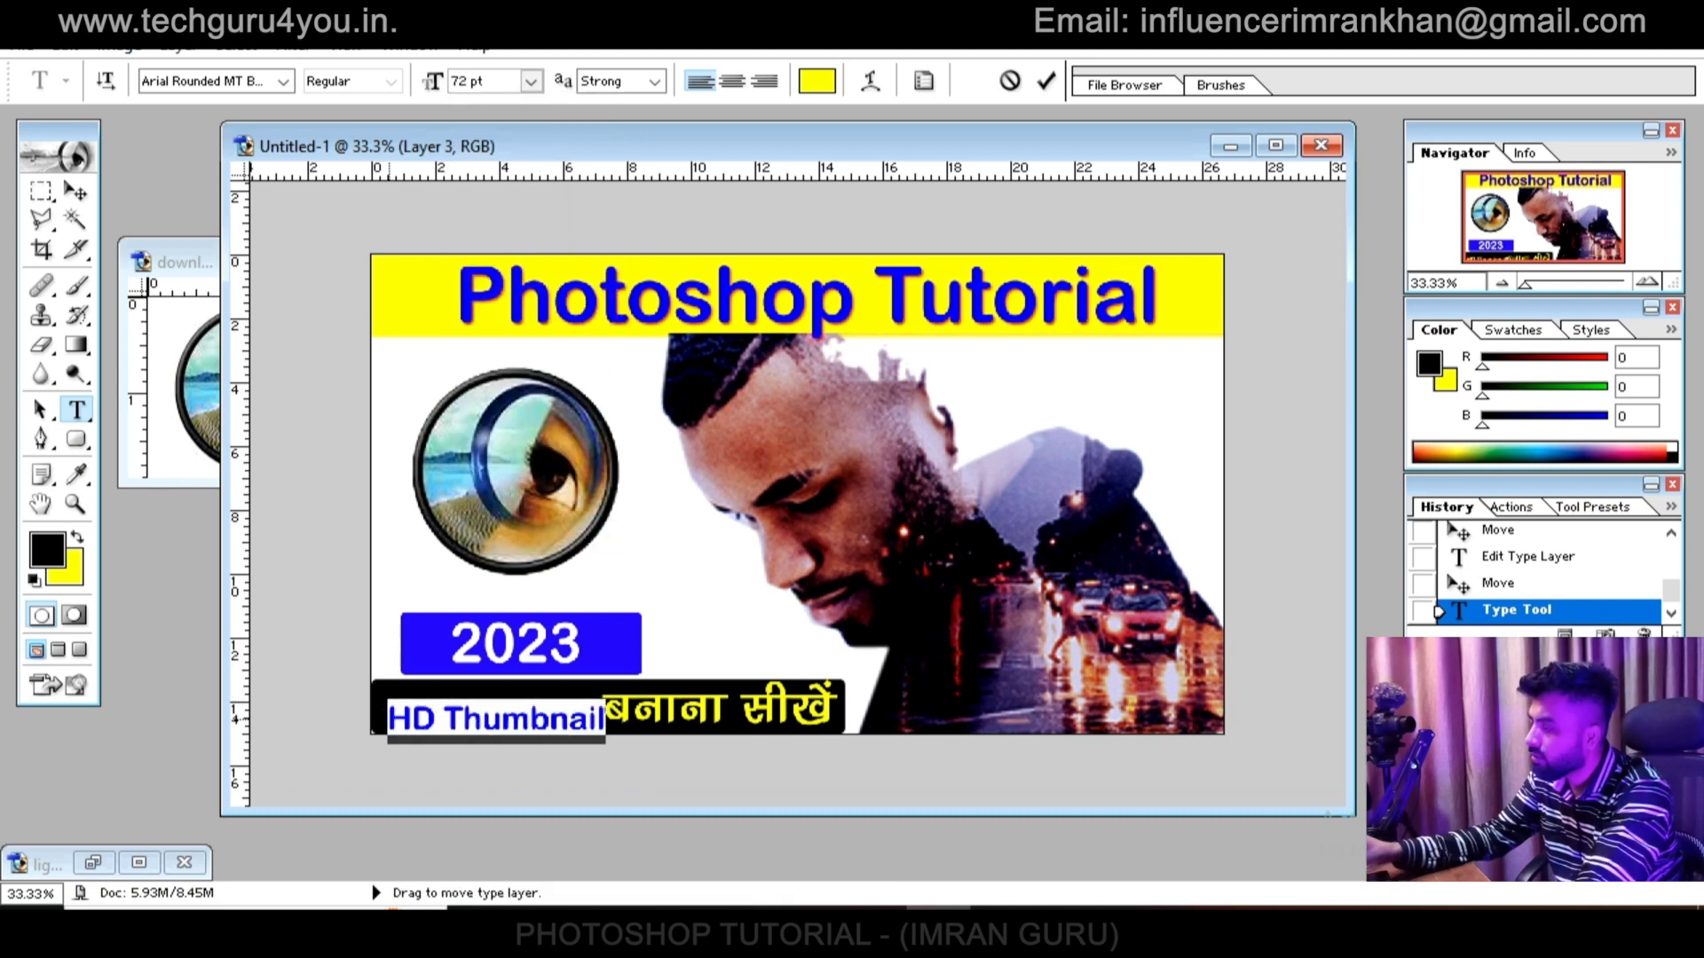
key(ctrl+shift+period)
key(ctrl+shift+period)
key(ctrl+shift+period)
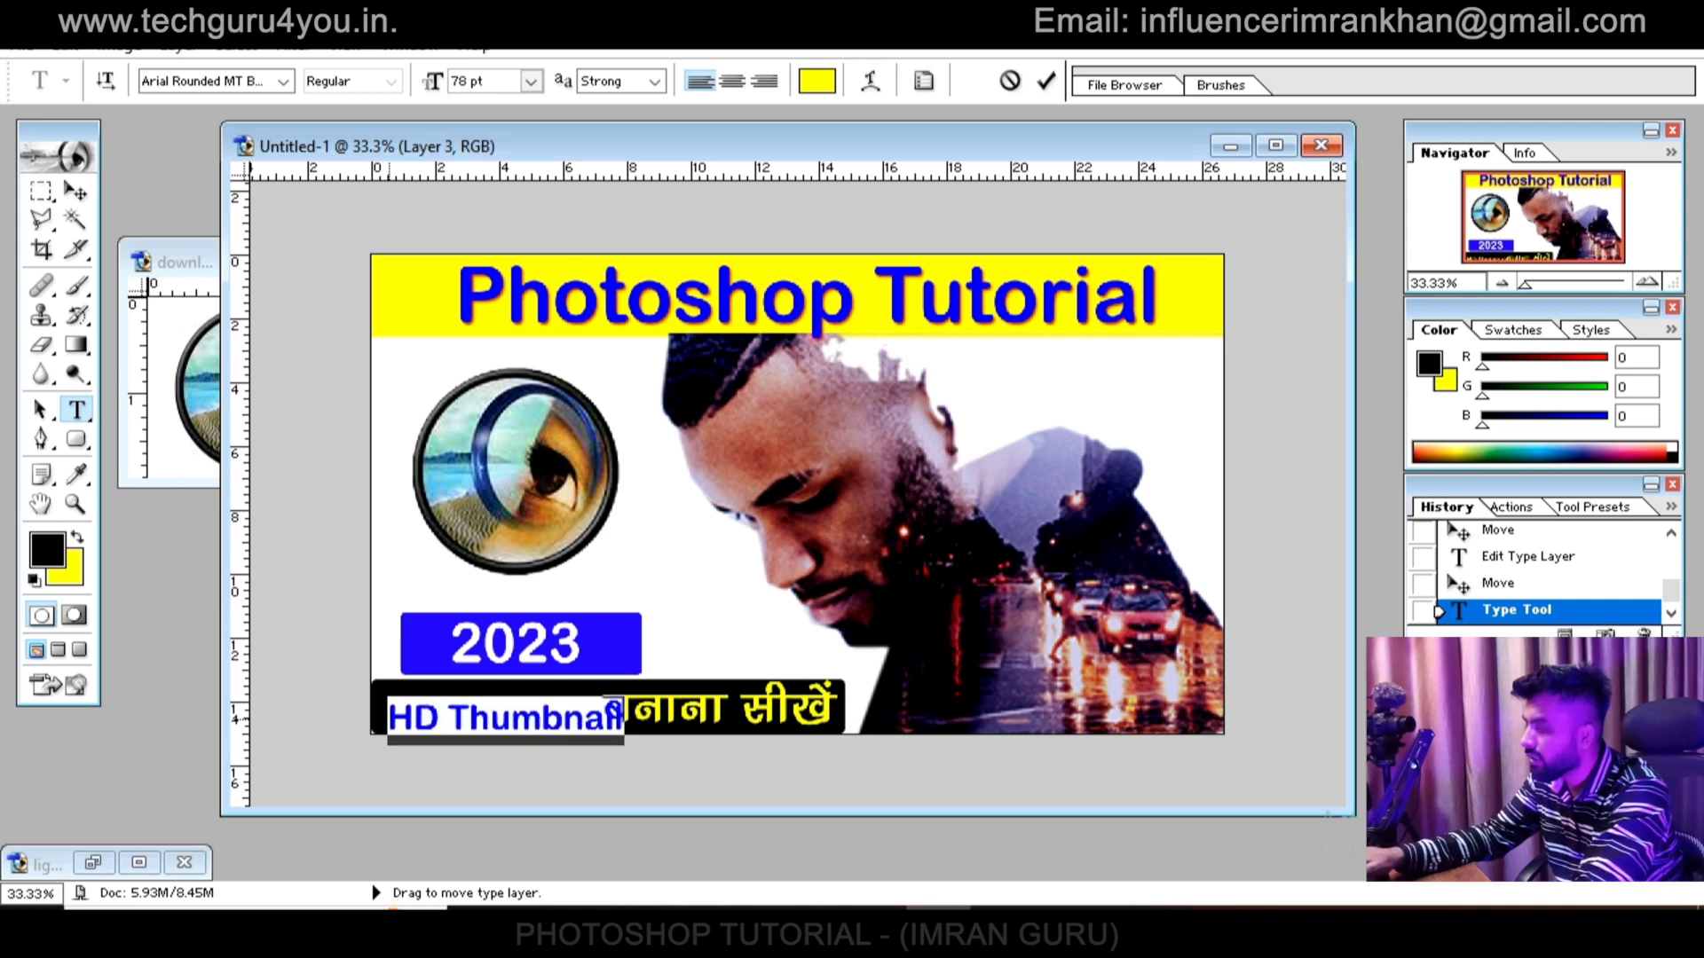
Place the "HD Thumbnail" text on the blue box in place of "2023" and widen the box to fit it
key(ctrl+Return)
key(v)
drag(532, 707, 613, 648)
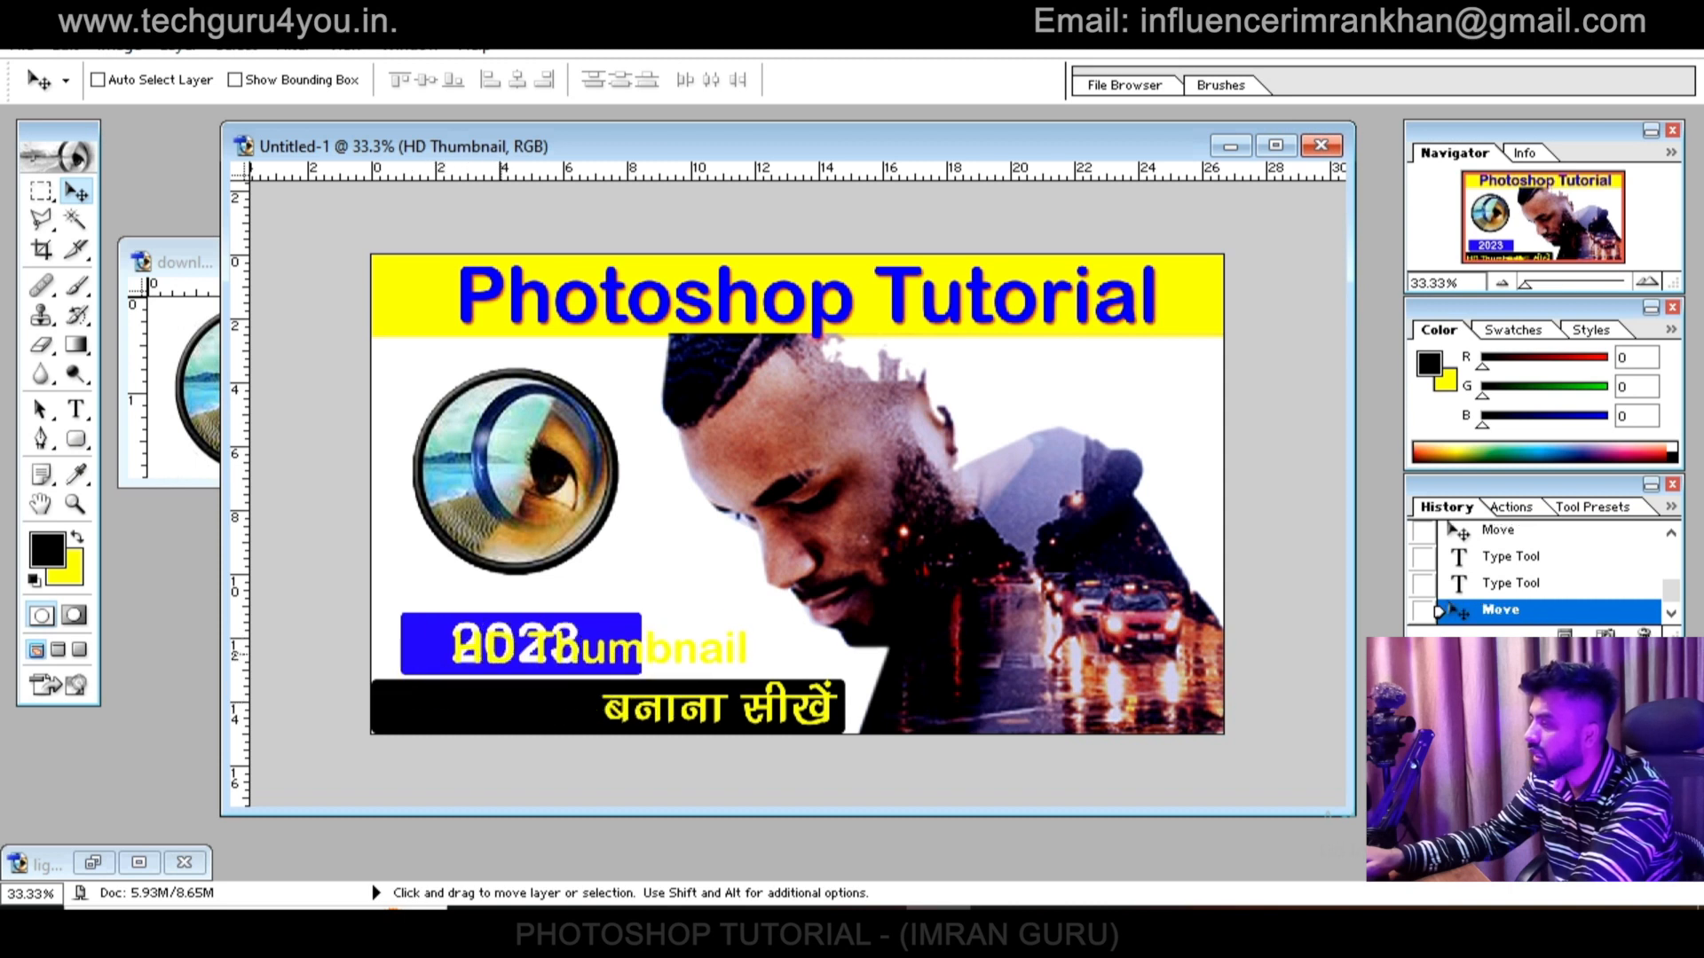
right_click(596, 647)
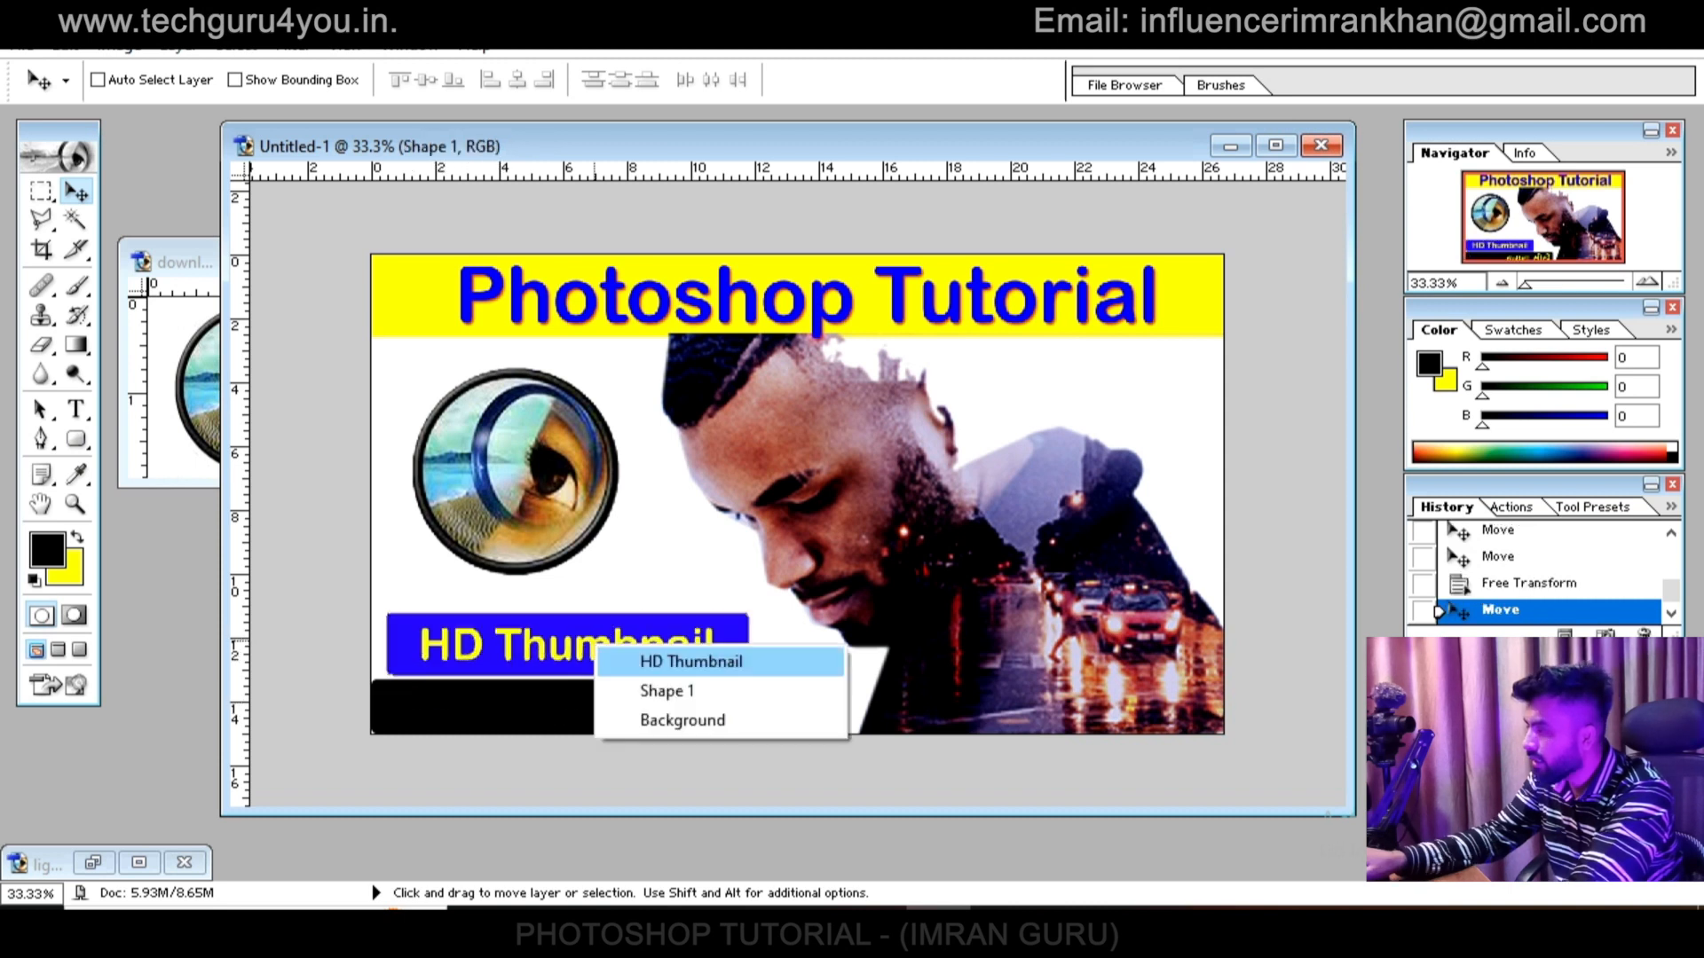
click(639, 661)
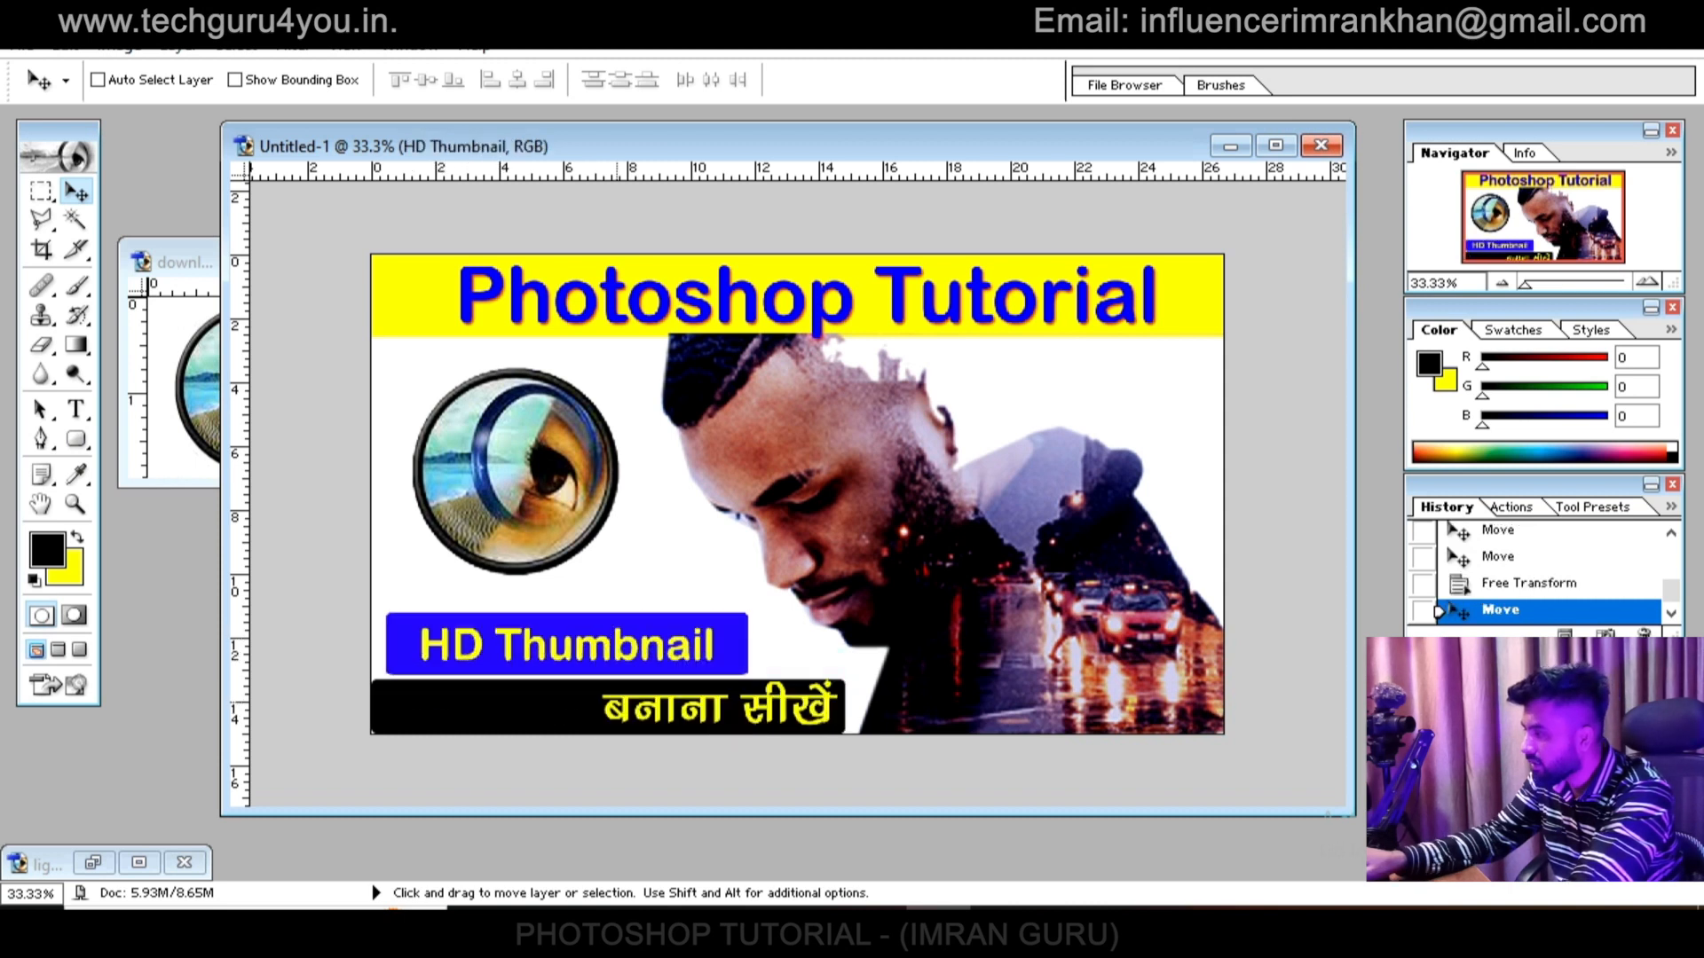
Move the Hindi text left beneath "HD Thumbnail" and enlarge it to 120.6% with Free Transform
right_click(620, 708)
click(665, 736)
drag(710, 707, 546, 702)
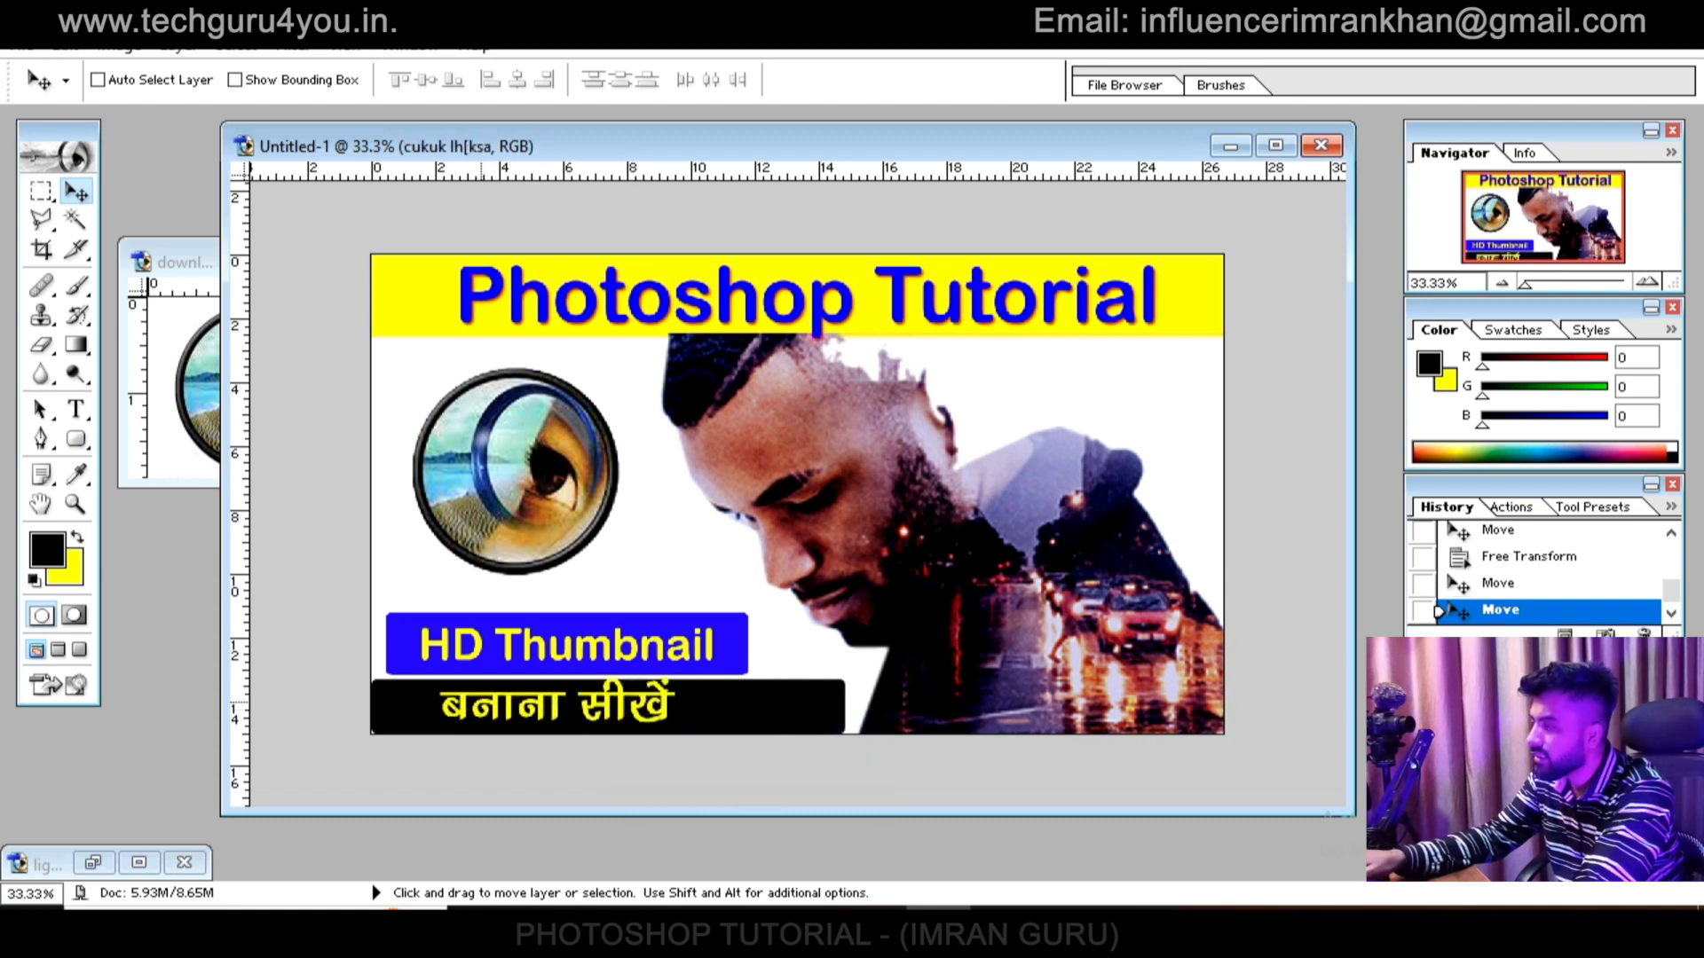
key(ctrl+t)
drag(675, 721, 723, 732)
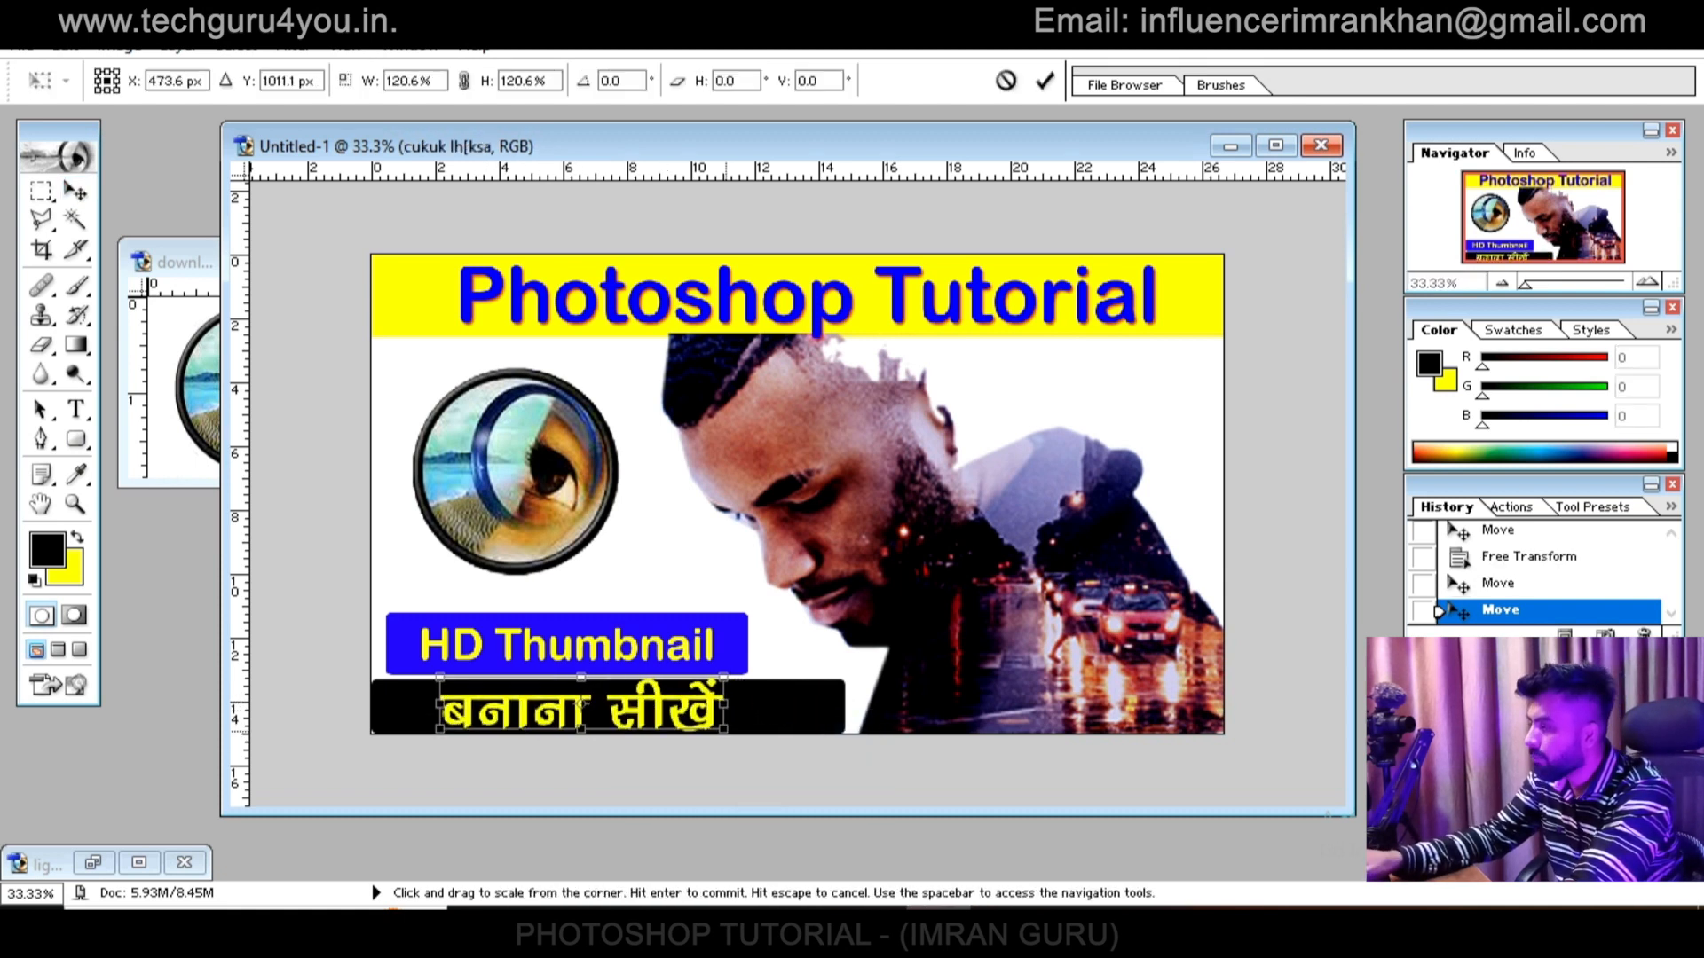
key(Return)
key(Left)
Resize the black bar to fit closely around the Hindi text and shift the blue box slightly up
key(ctrl+shift+t)
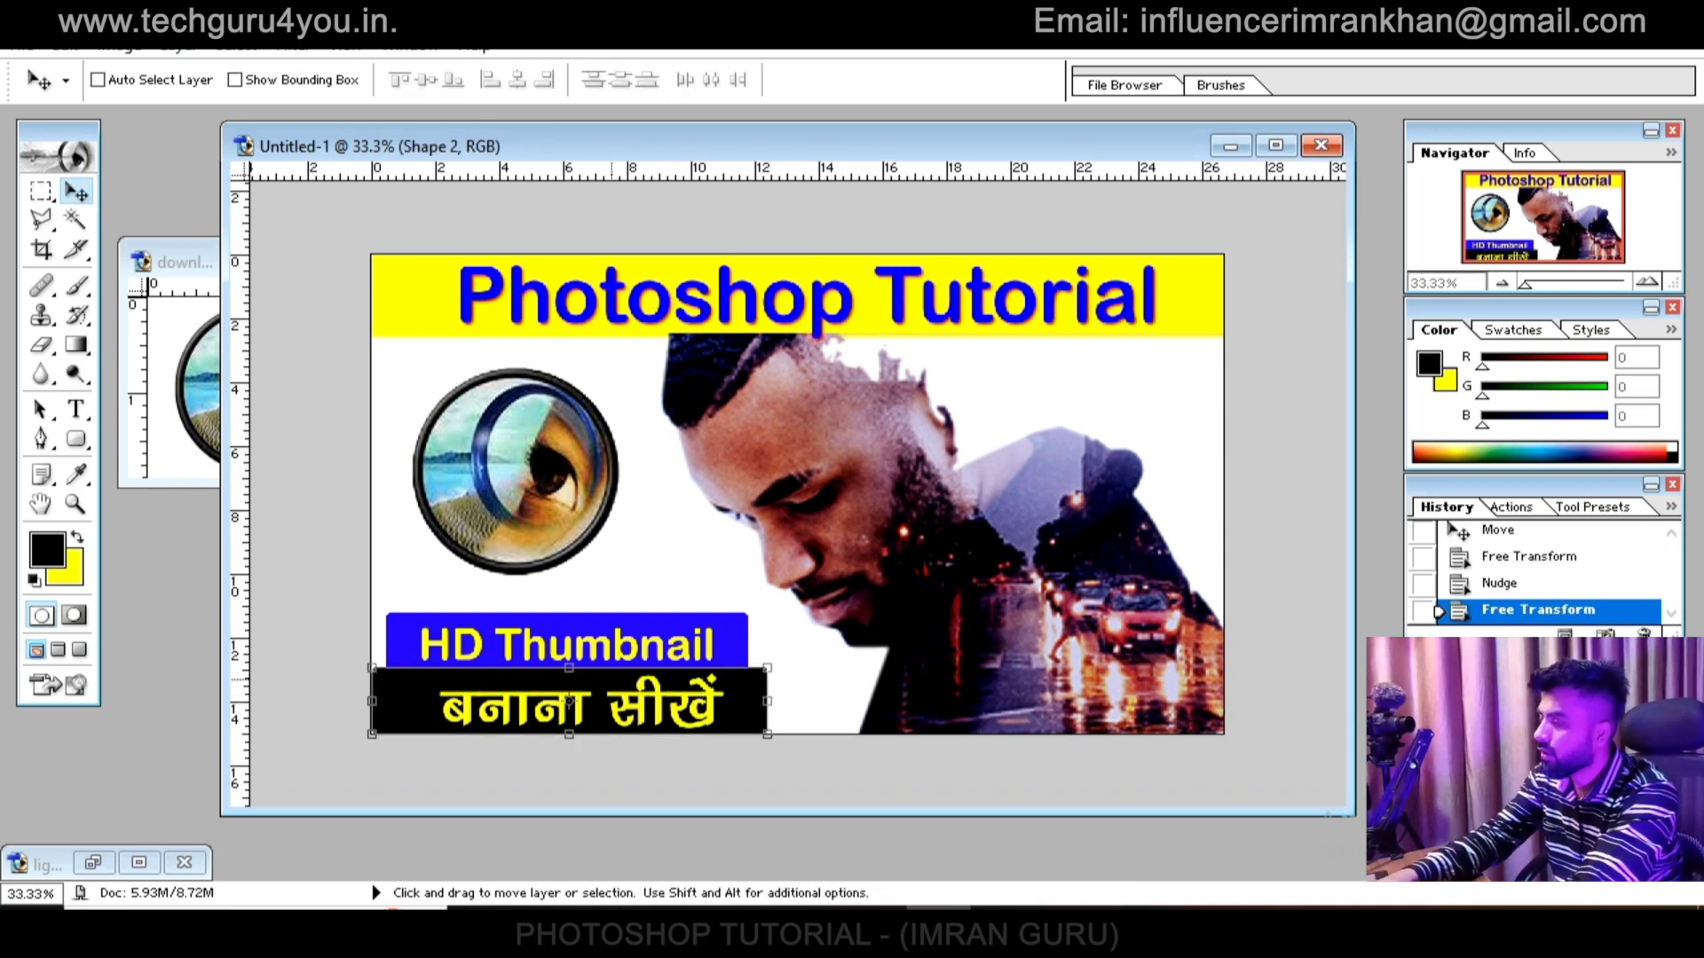
right_click(661, 696)
click(710, 707)
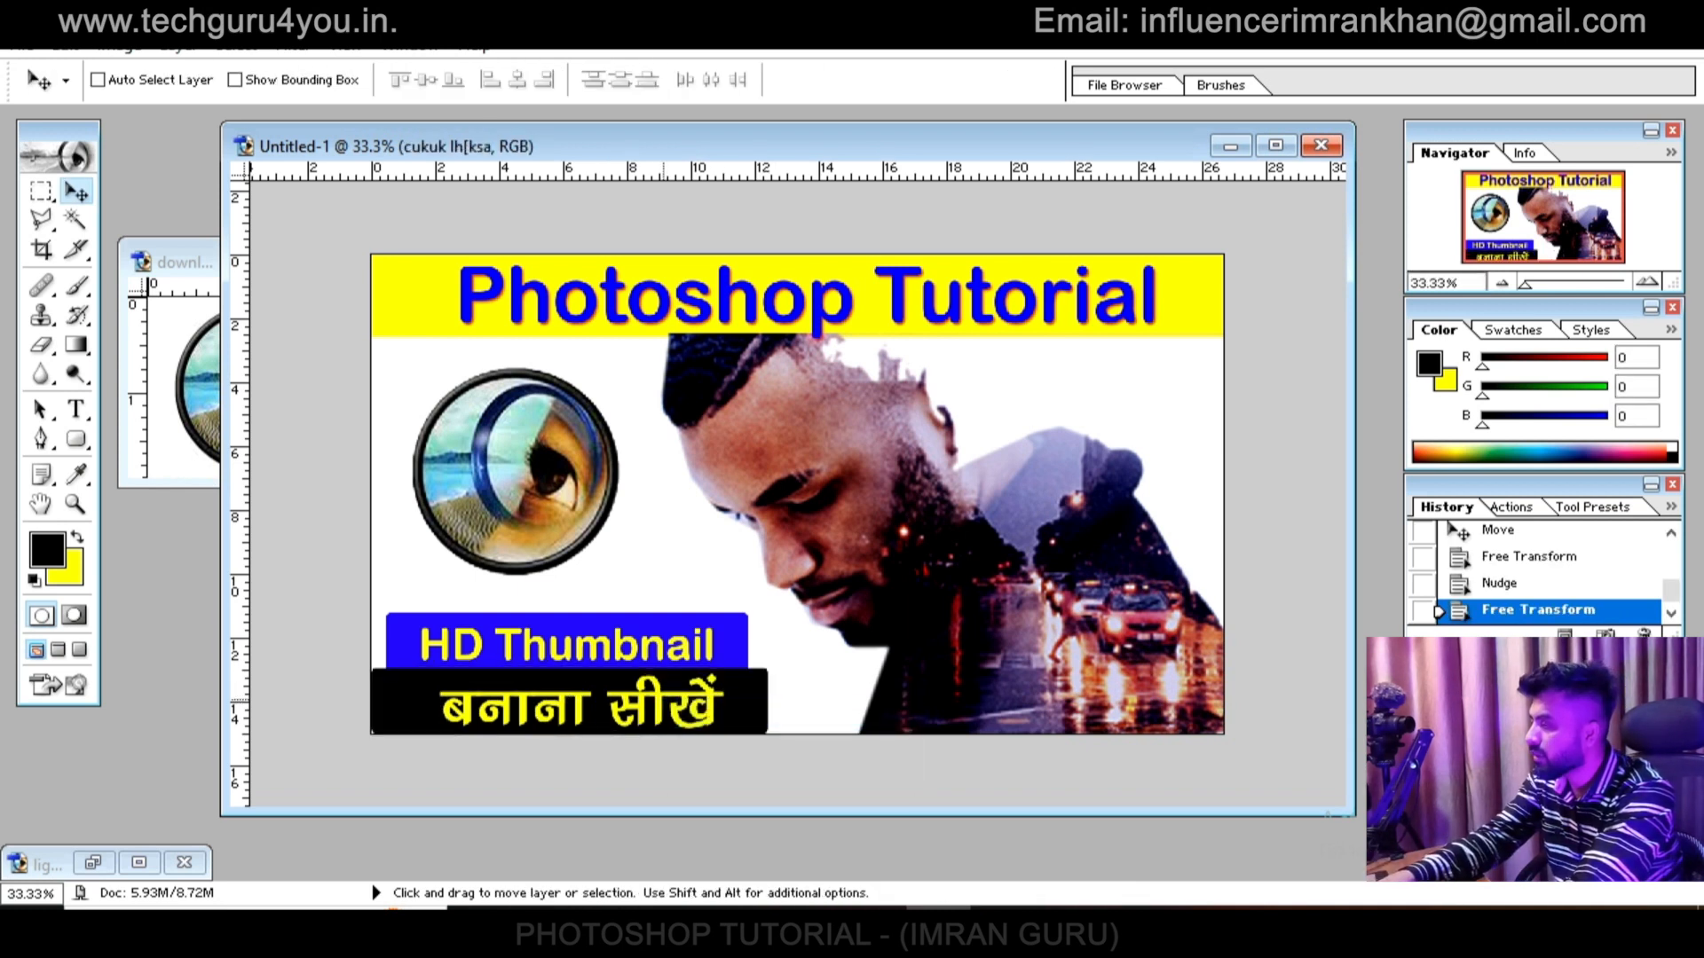
key(Left)
drag(568, 621, 568, 615)
Enable an Outer Glow together with a Drop Shadow on the "HD Thumbnail" text layer
right_click(445, 645)
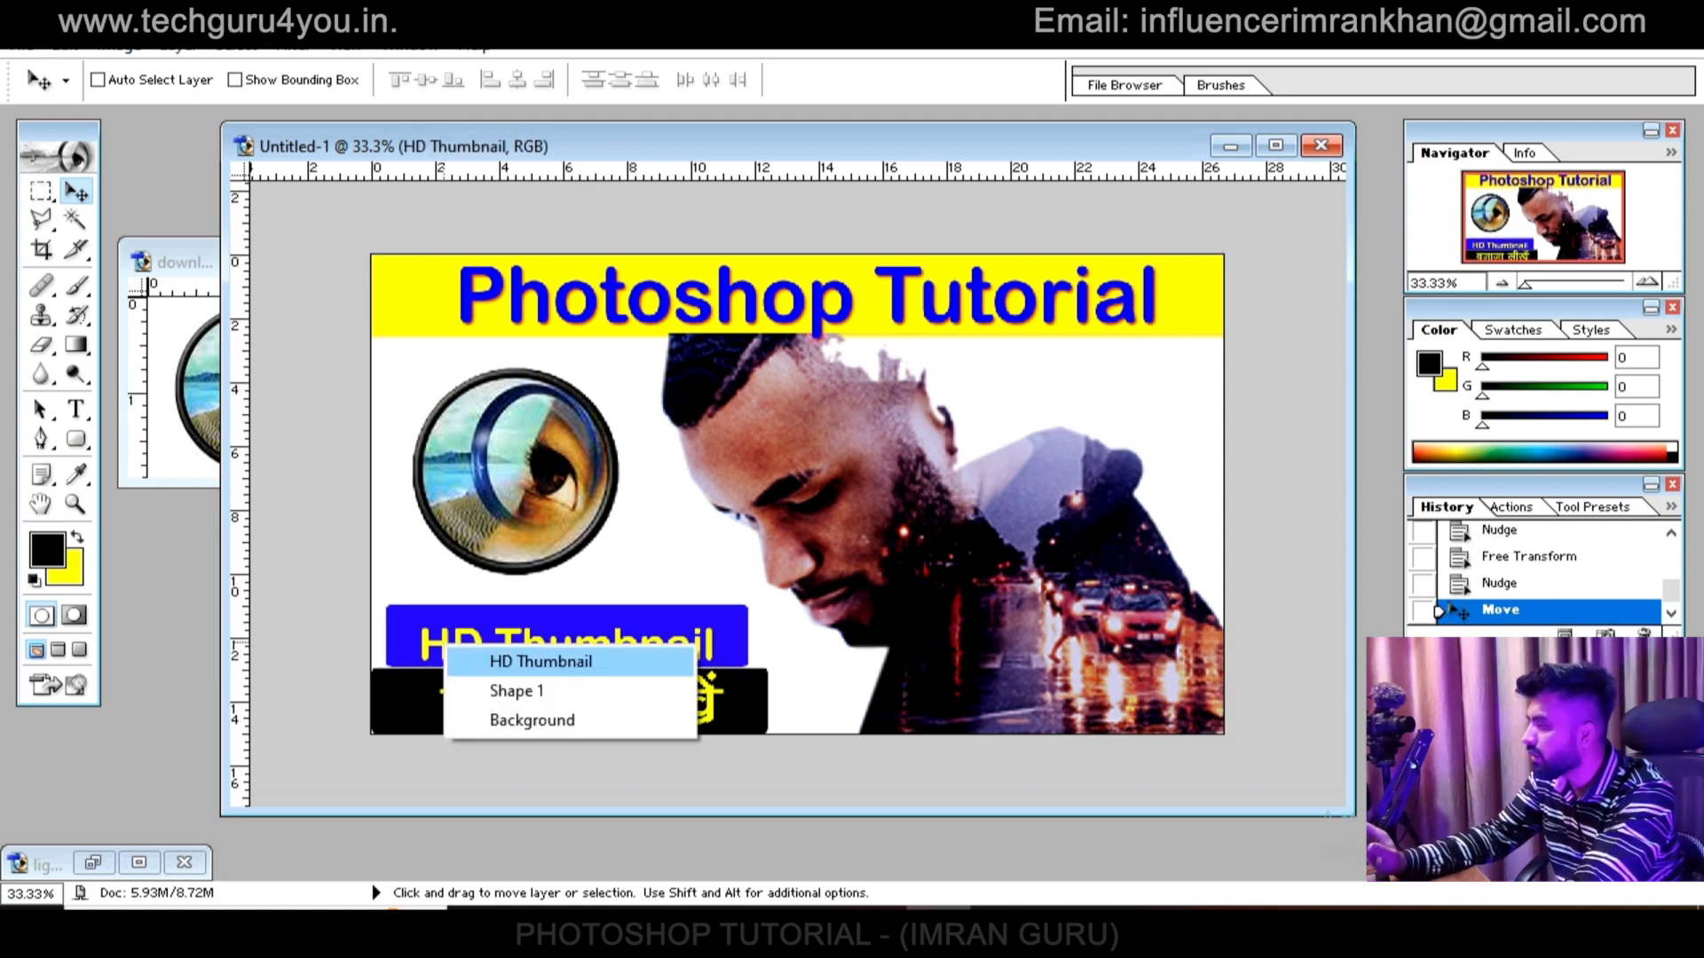
click(515, 657)
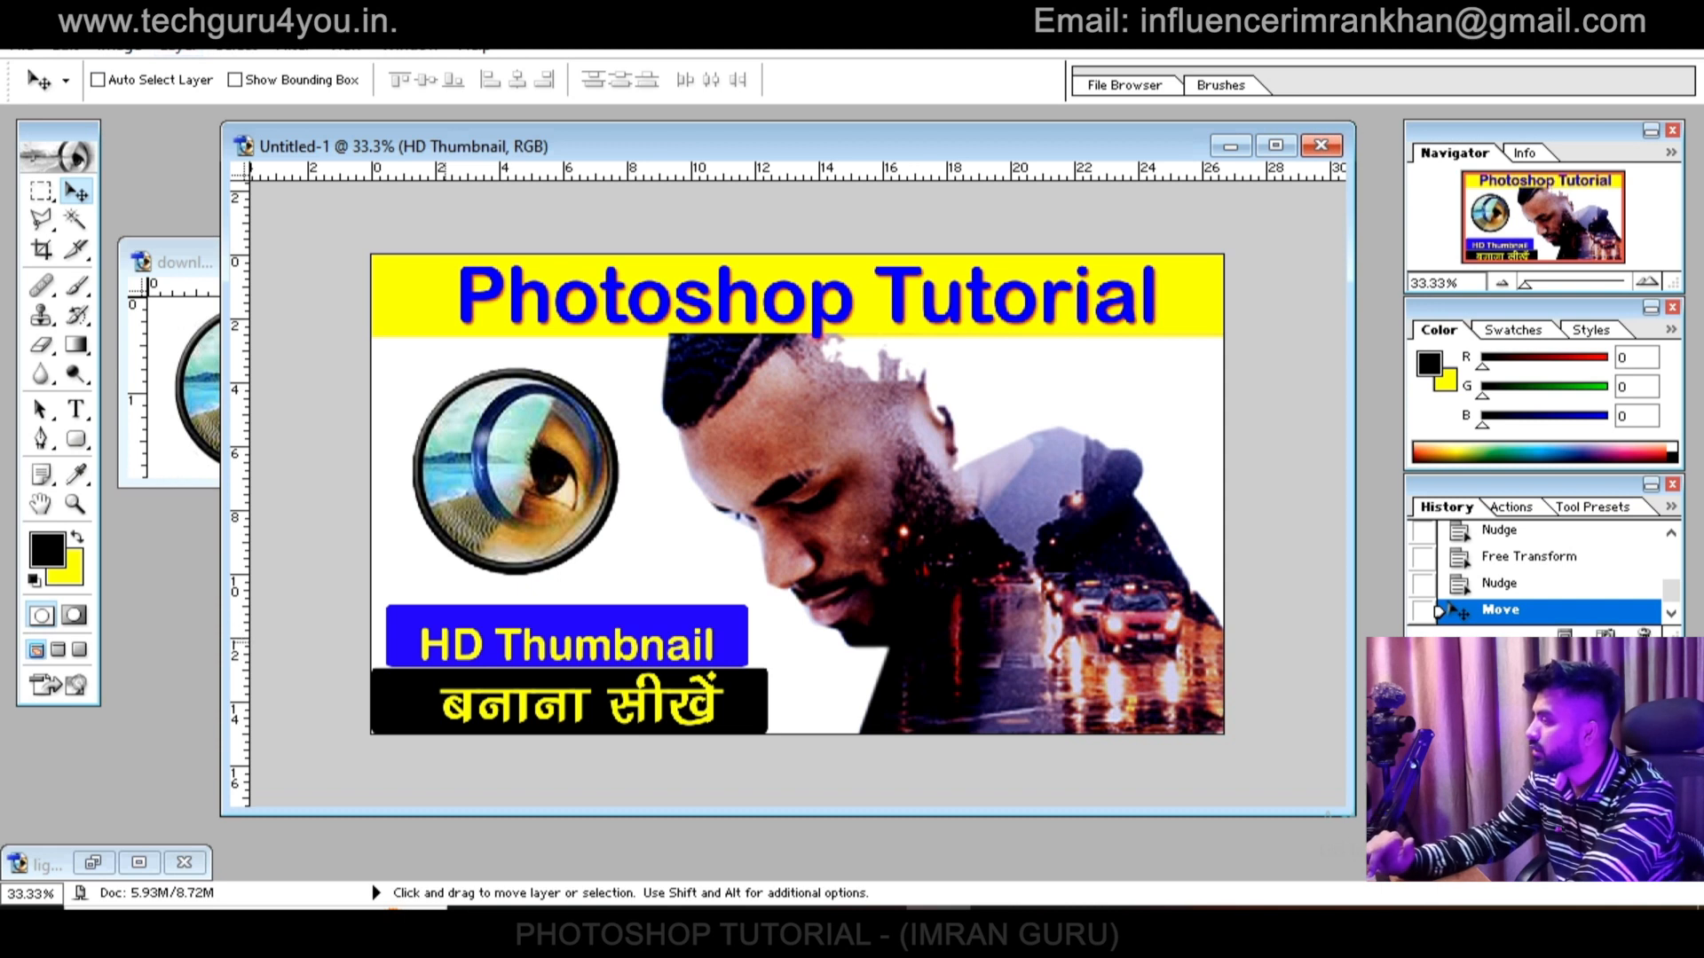
right_click(443, 647)
click(471, 662)
right_click(444, 644)
click(470, 660)
click(180, 50)
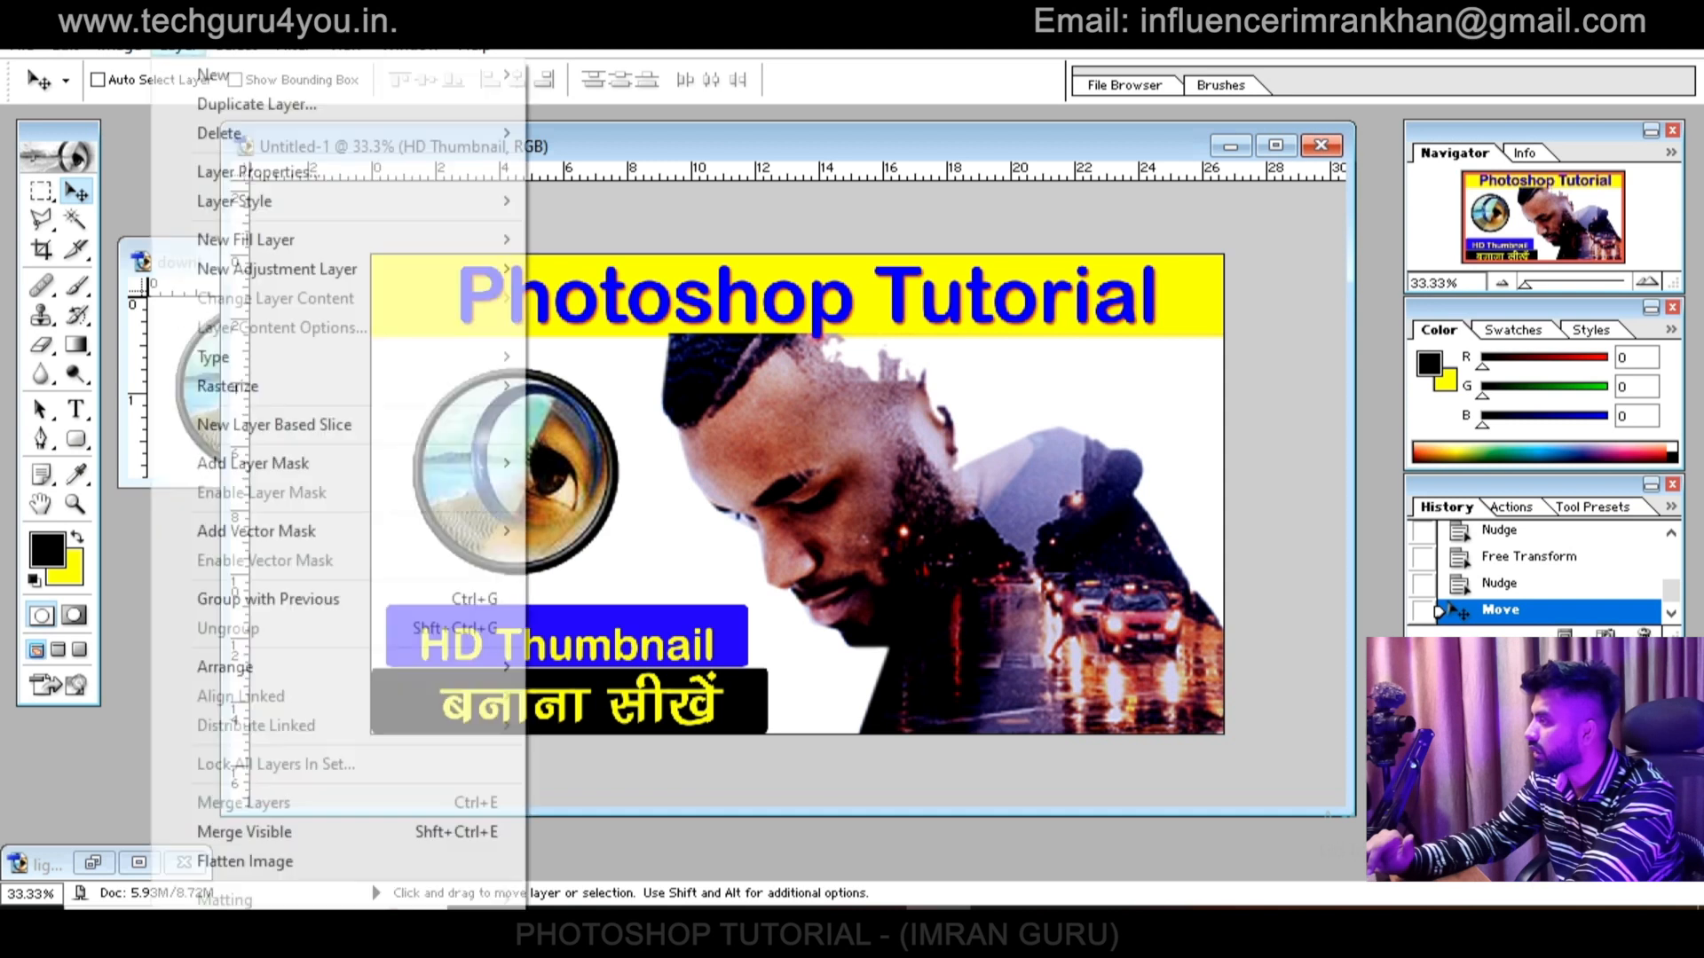
mouse_move(267, 202)
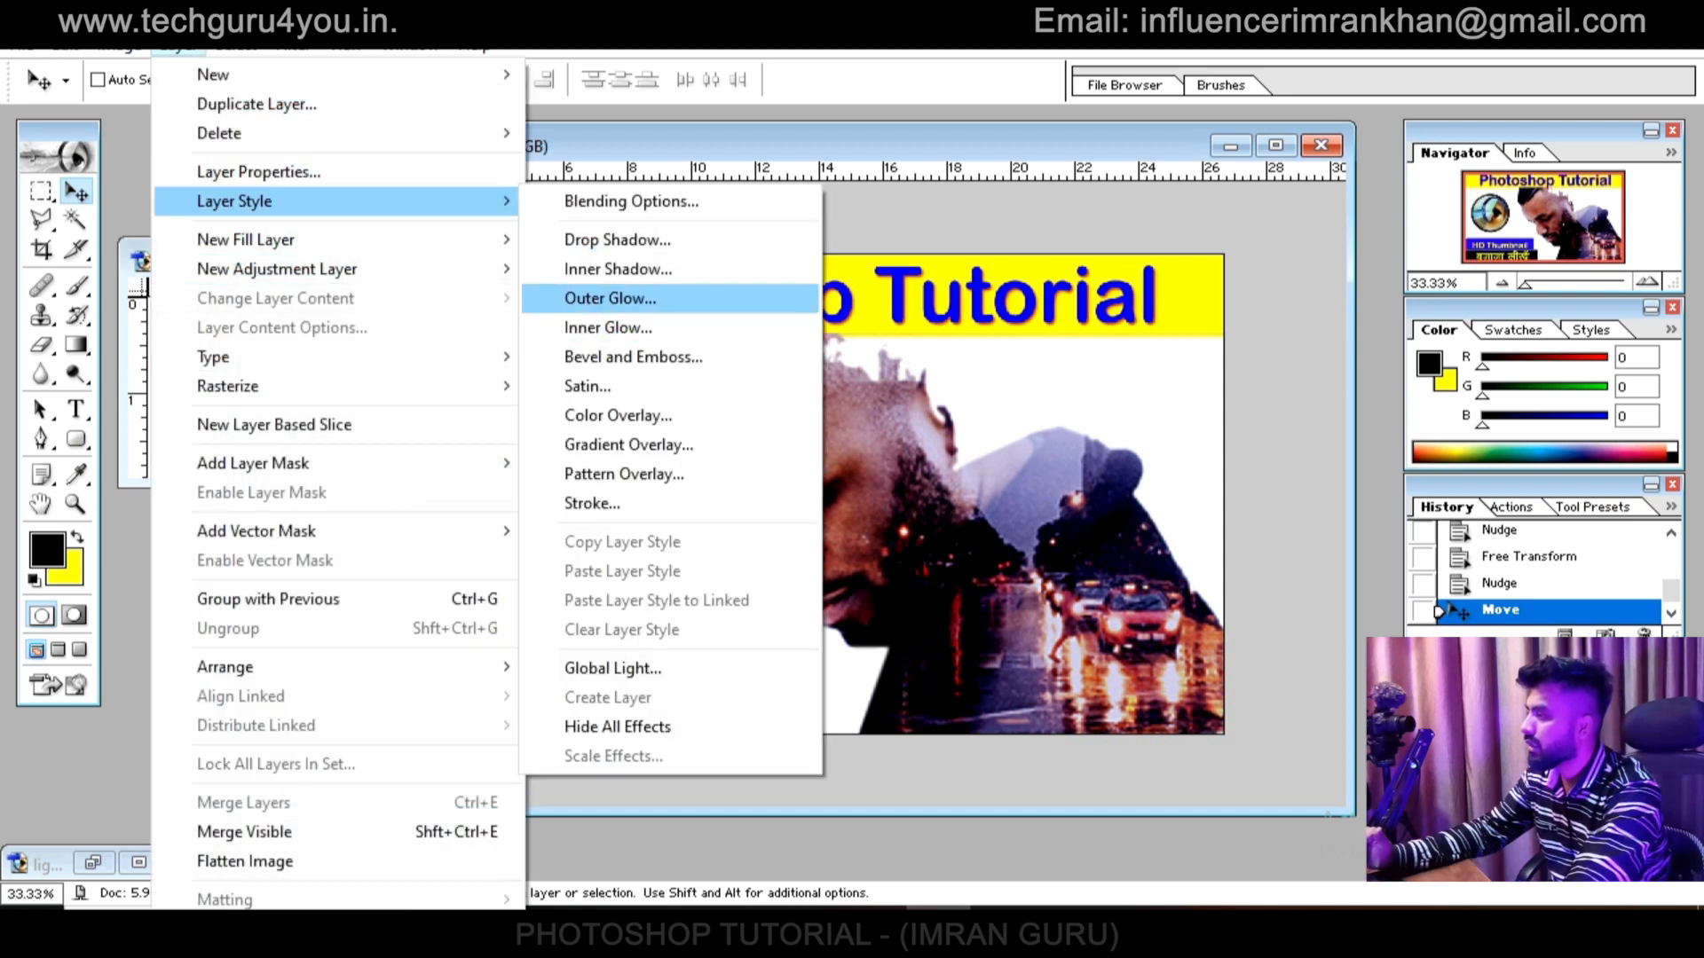
click(611, 298)
drag(568, 370, 837, 193)
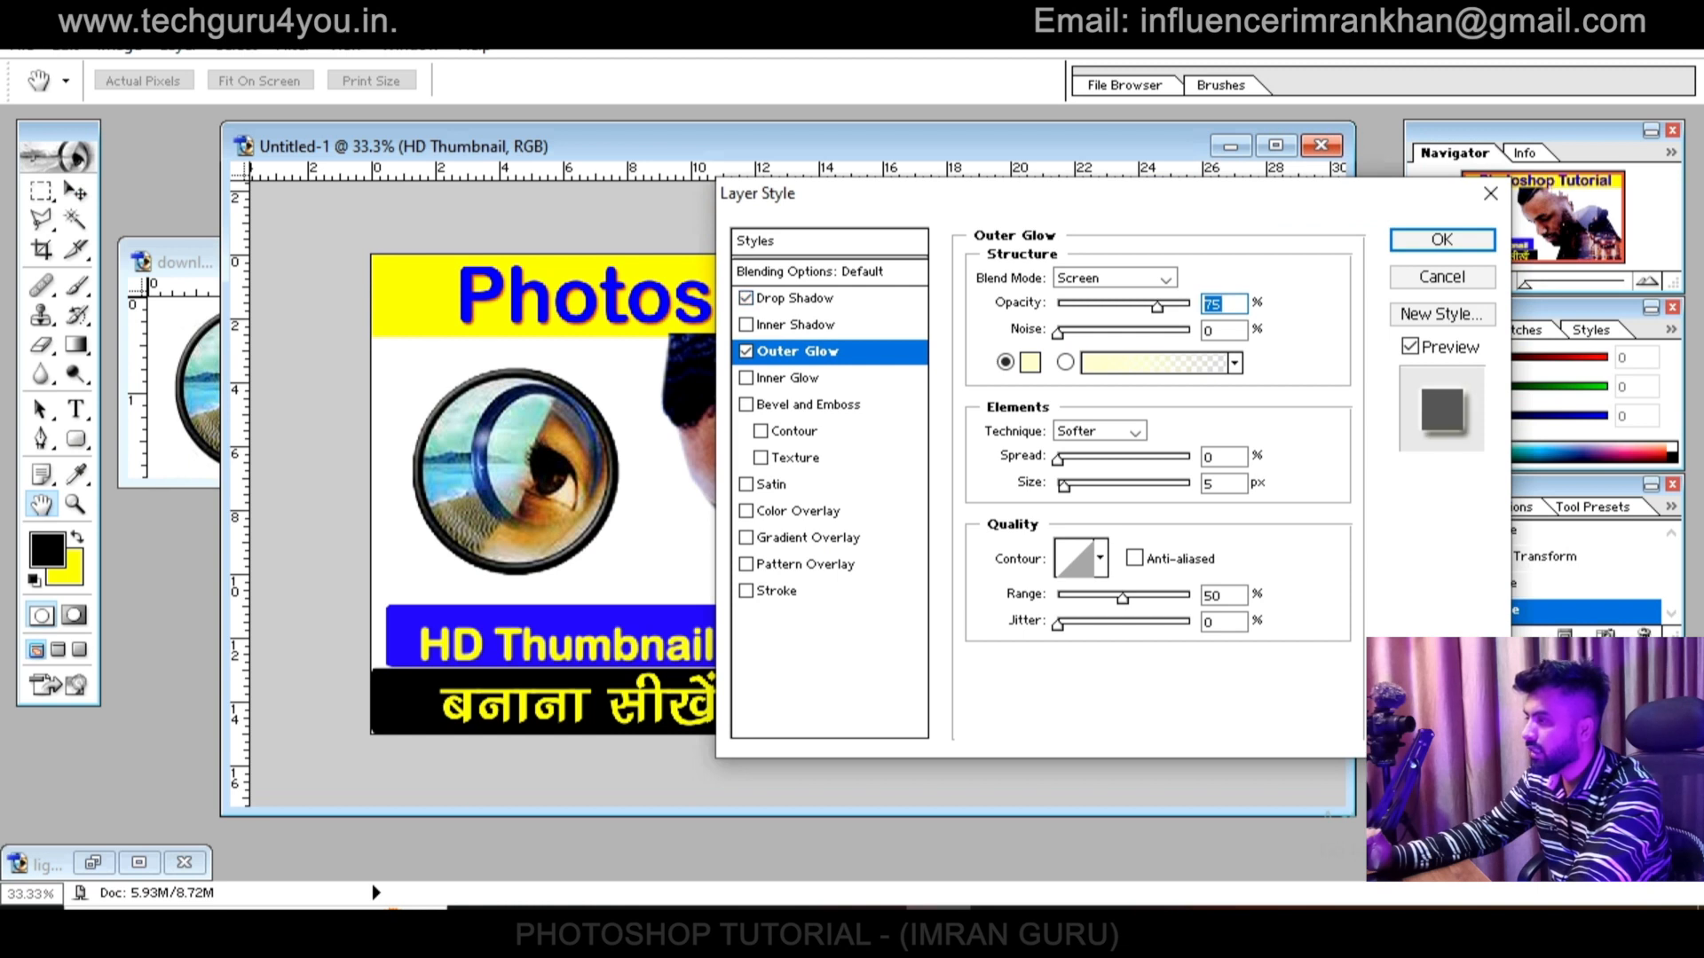
Make the glow black with 6% spread and 29 px size, and nudge "HD Thumbnail" slightly up
click(1029, 362)
click(1007, 723)
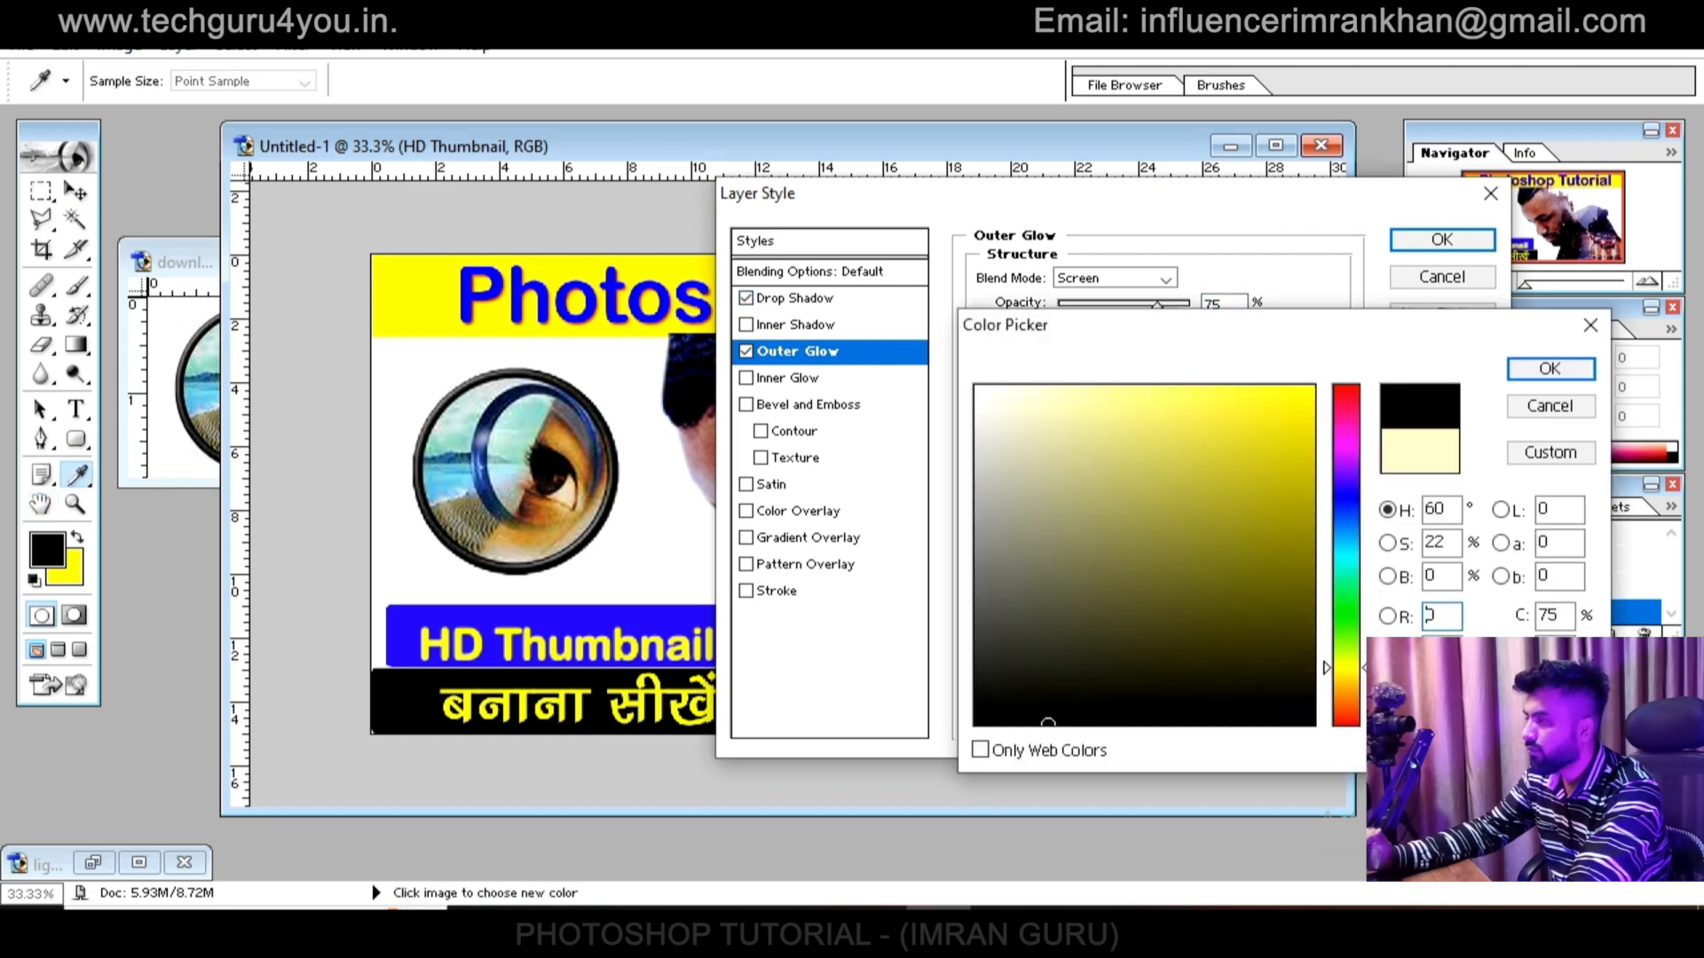
mouse_move(1006, 724)
mouse_down()
mouse_move(1248, 540)
mouse_move(1259, 551)
mouse_move(983, 723)
mouse_up()
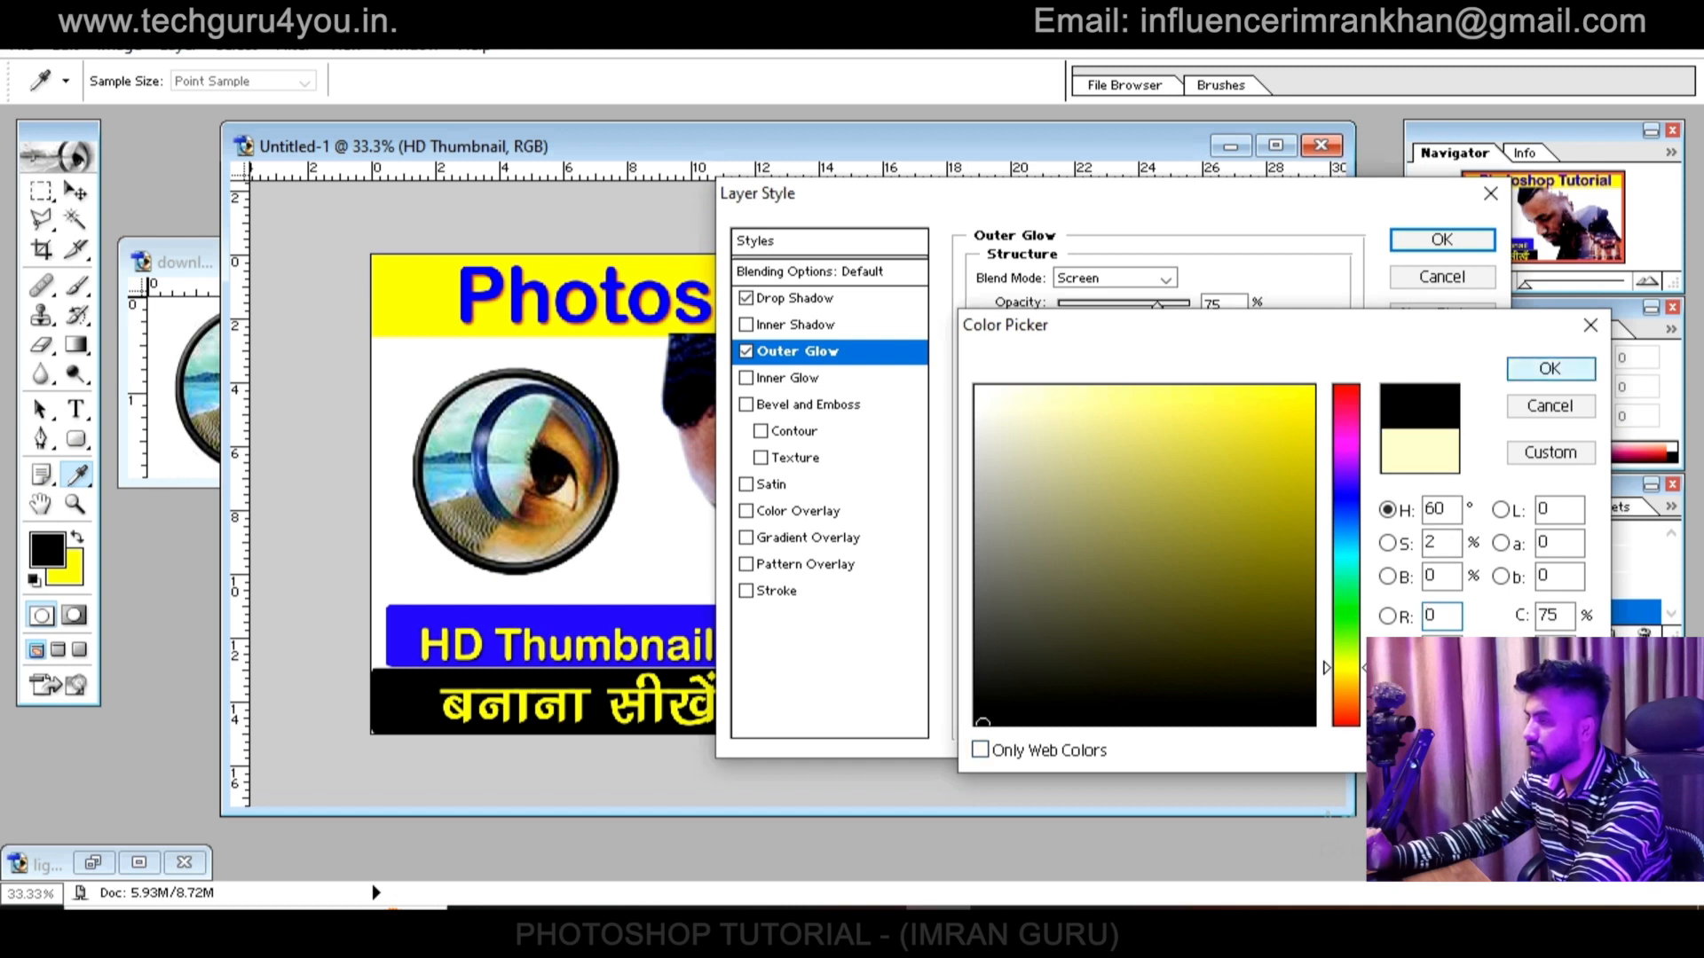
click(1550, 368)
mouse_move(1057, 458)
mouse_down()
mouse_move(1086, 458)
mouse_move(1086, 485)
mouse_move(1058, 458)
mouse_move(1058, 484)
mouse_move(1080, 485)
mouse_move(1064, 458)
mouse_up()
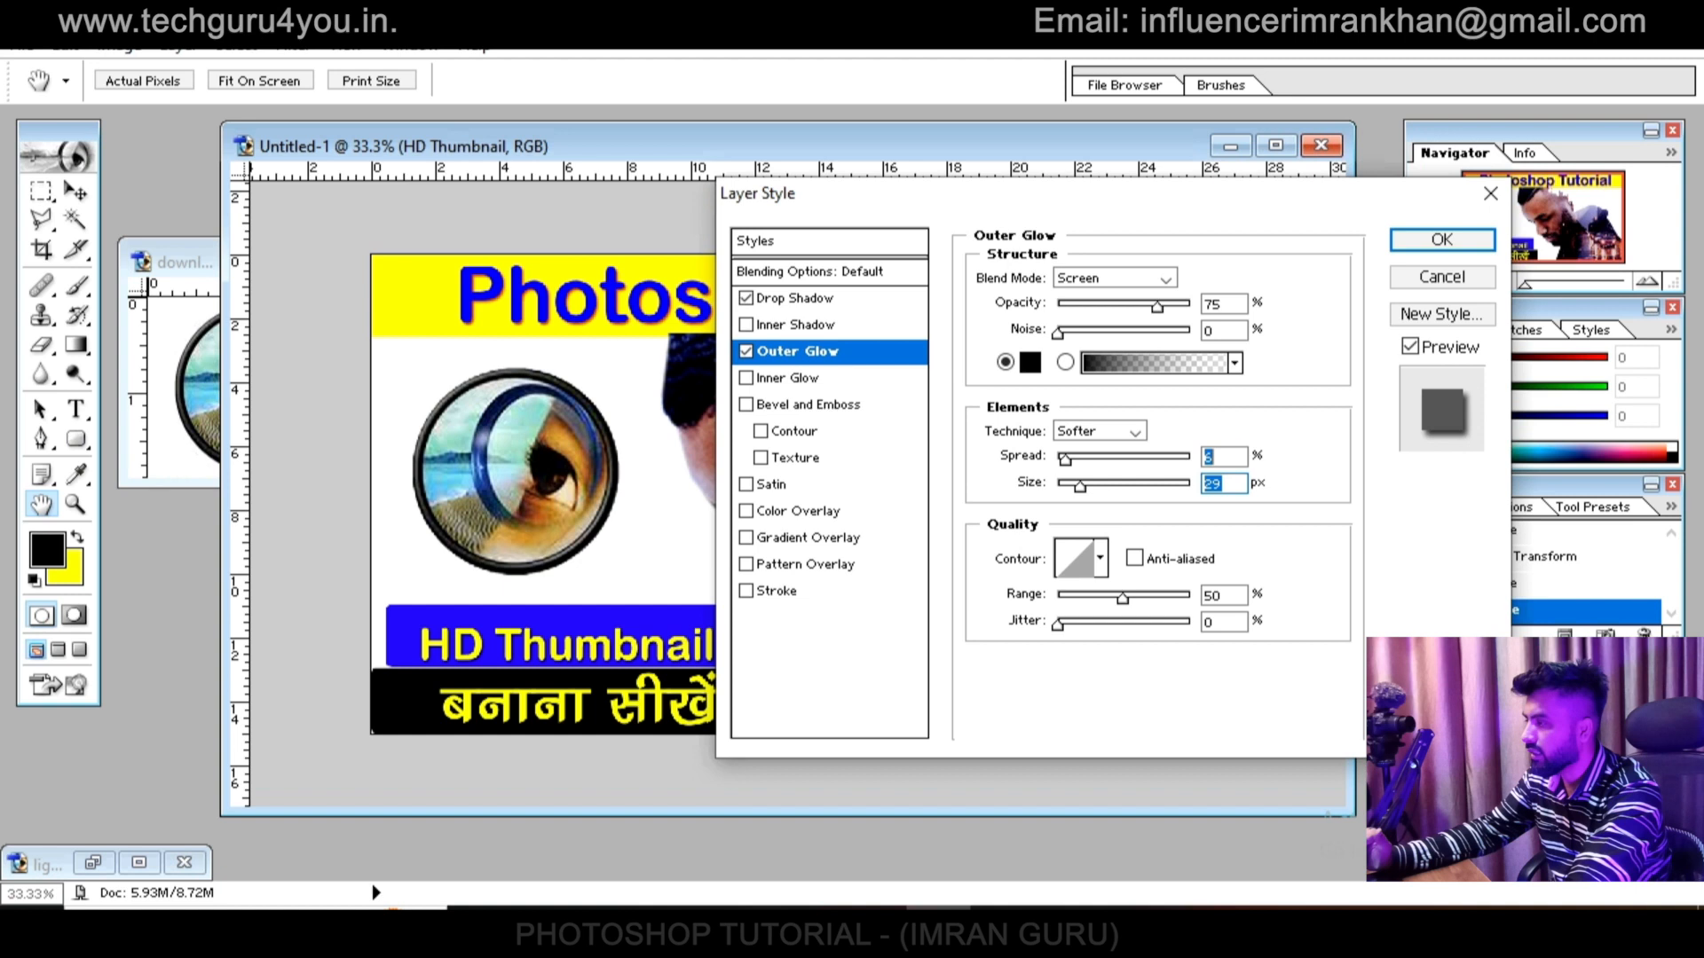
click(1442, 240)
key(shift+Up)
Enable an Outer Glow and a Drop Shadow on the Hindi text layer
right_click(563, 701)
click(612, 712)
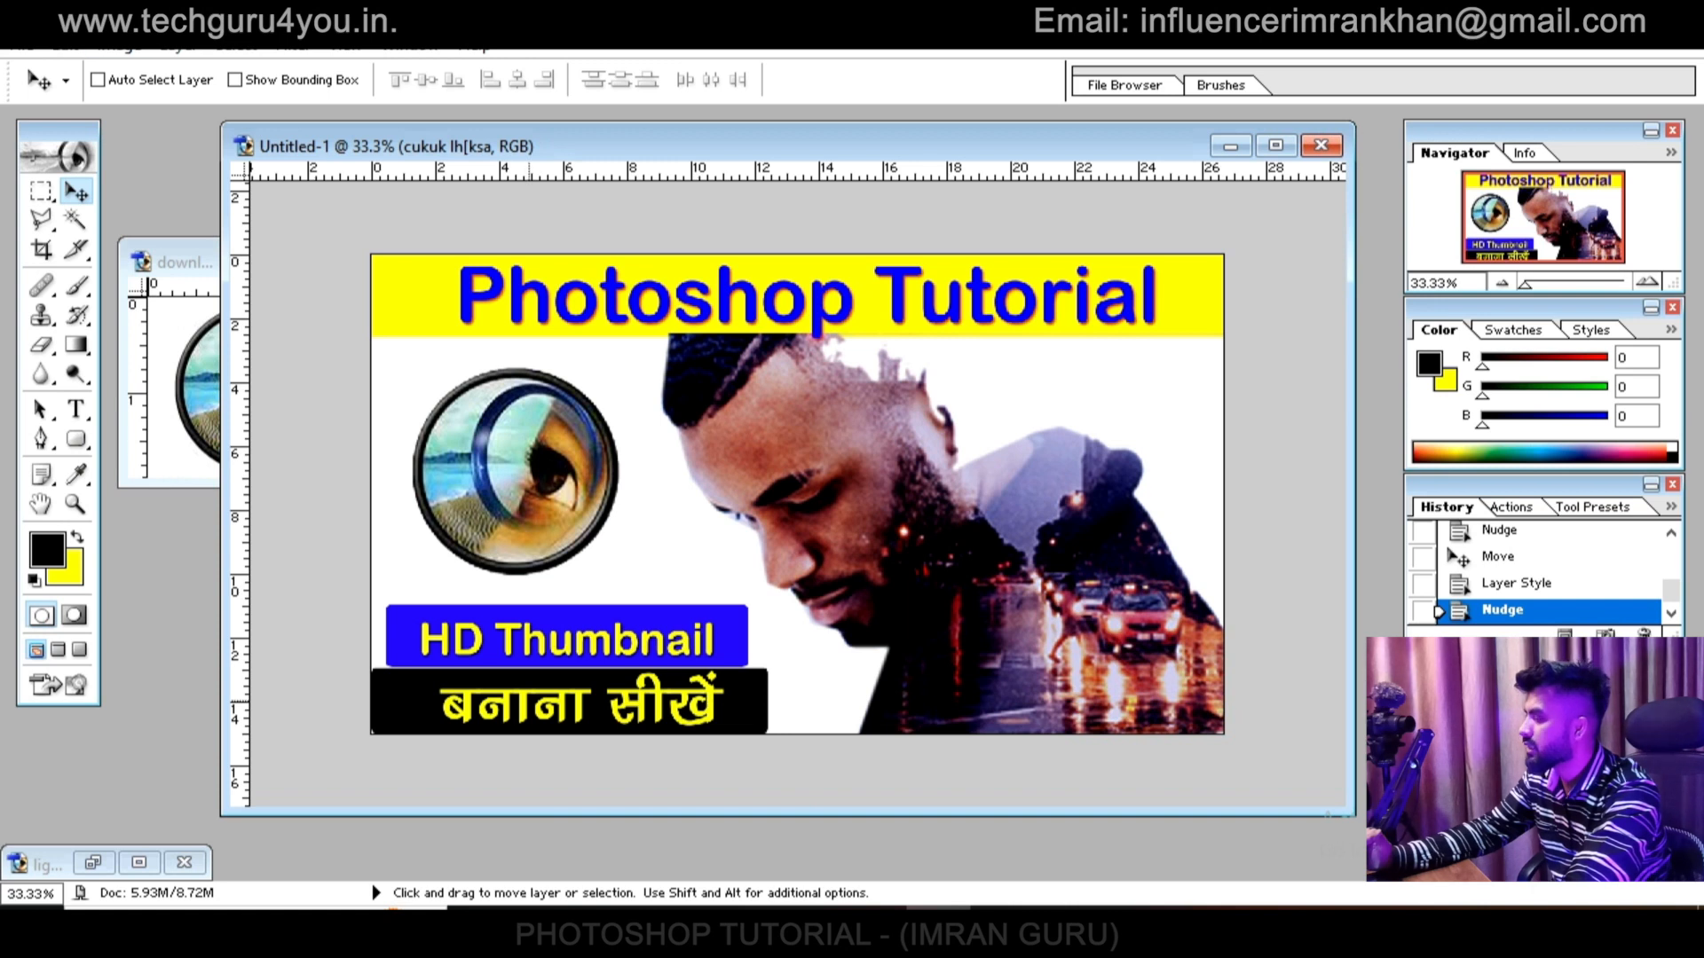
right_click(465, 704)
click(519, 723)
click(179, 50)
mouse_move(234, 201)
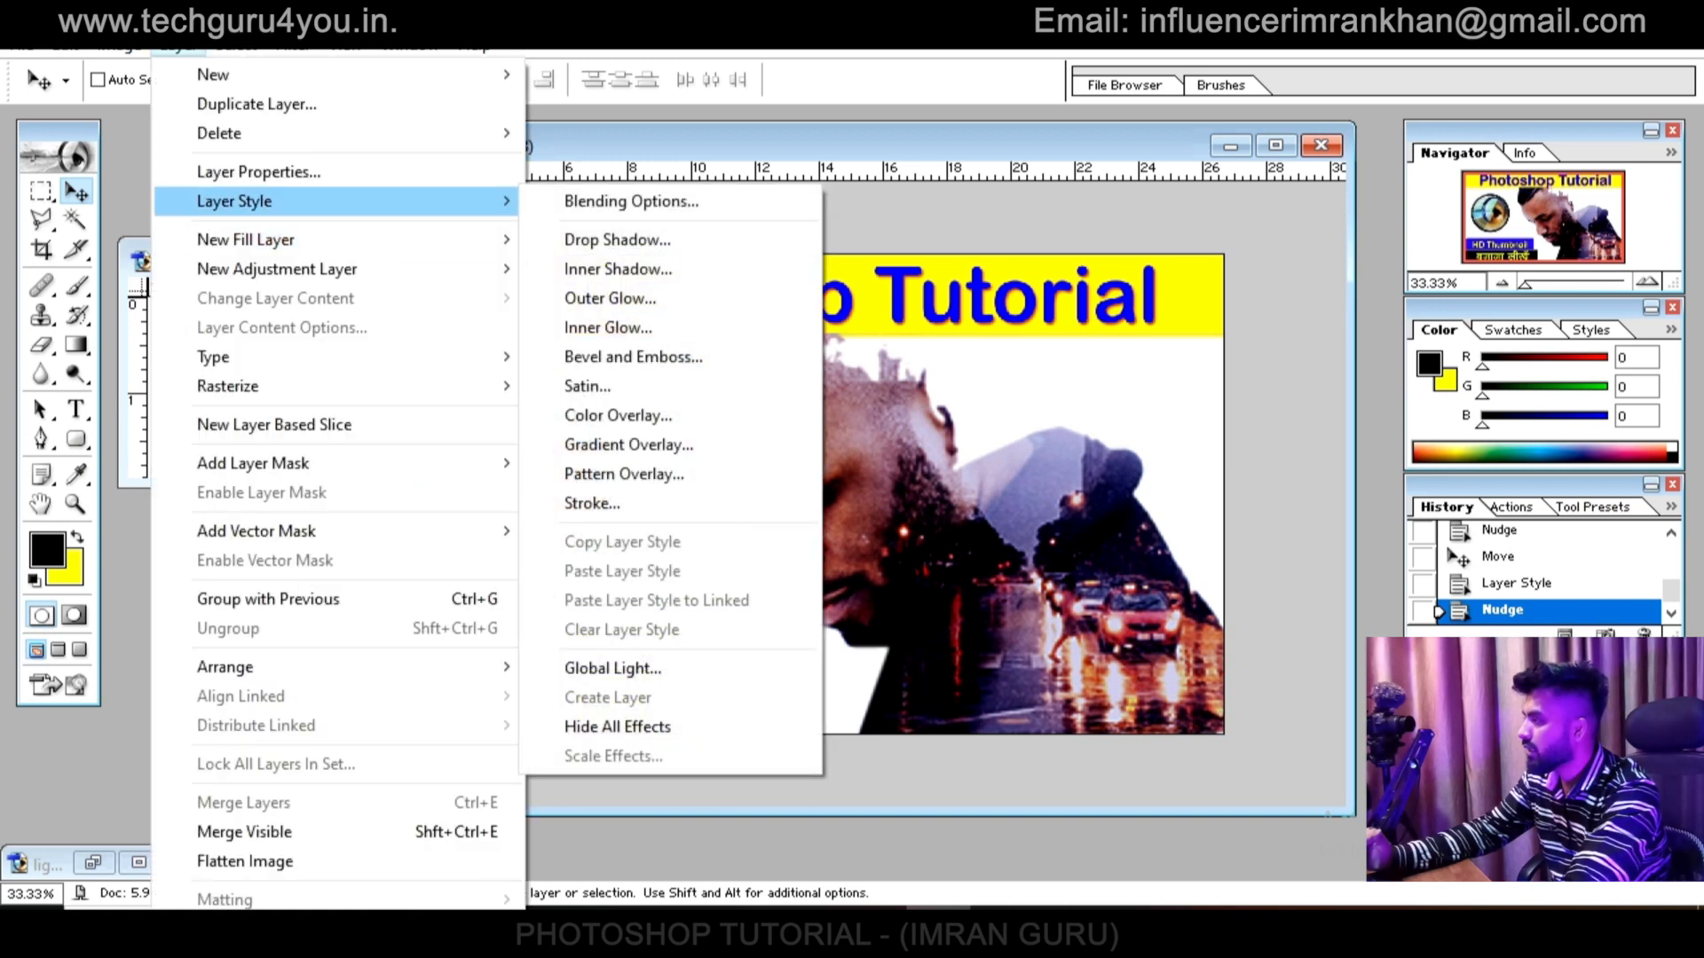
click(610, 298)
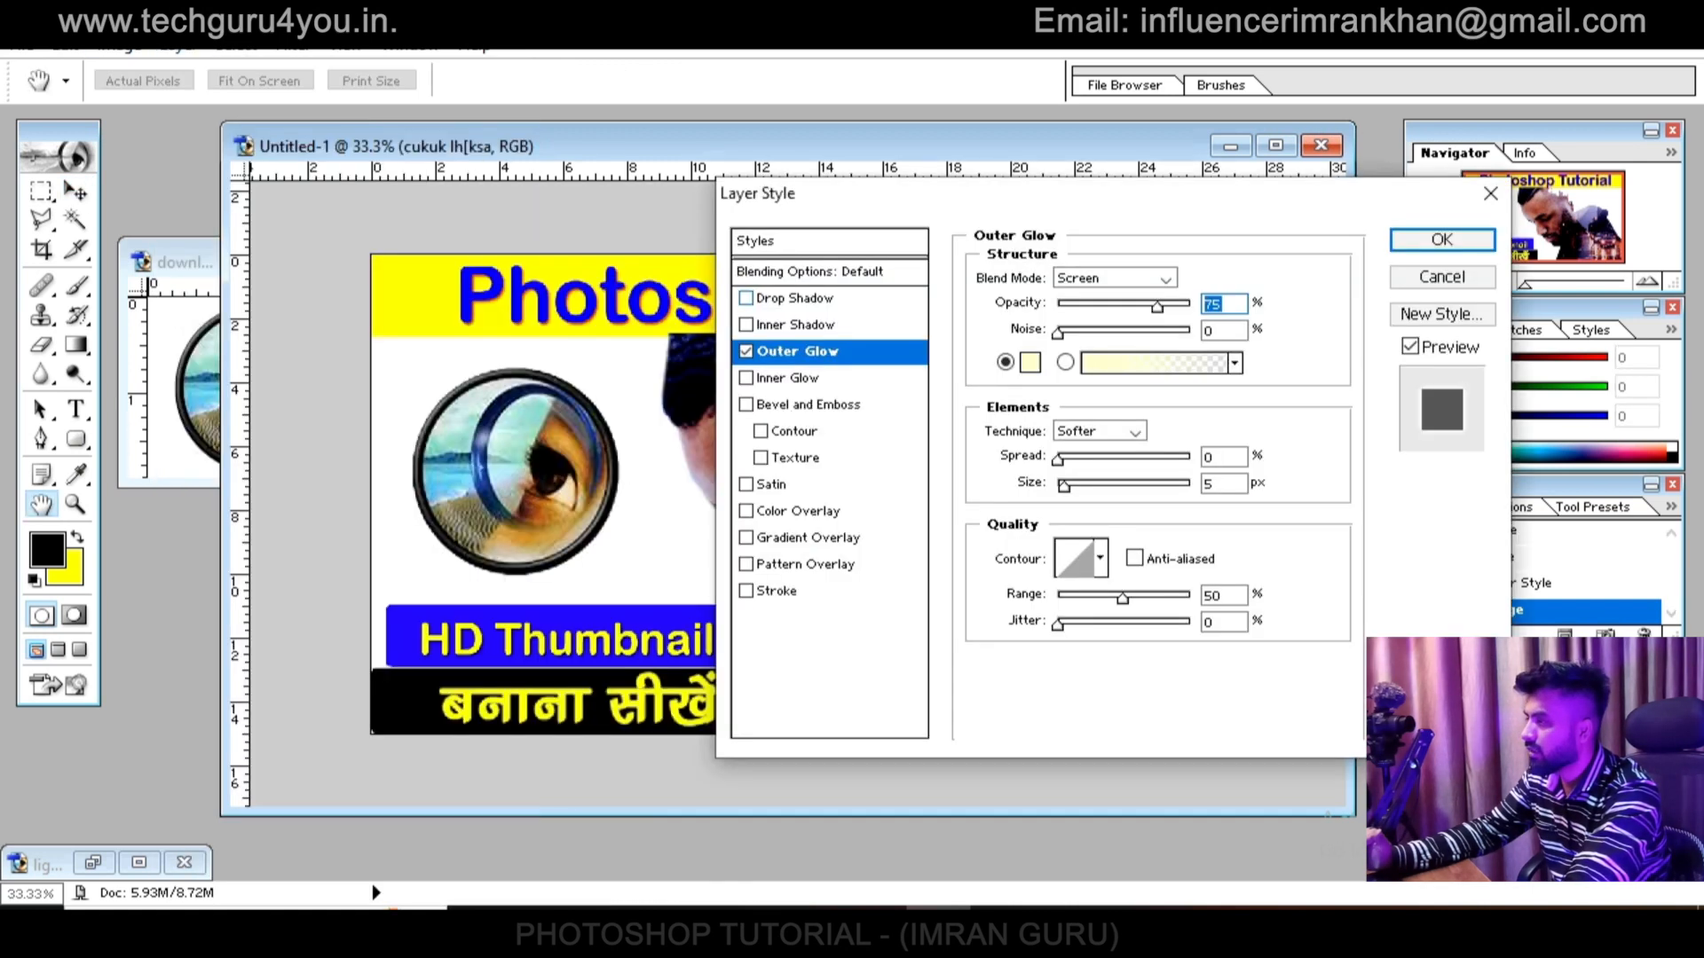
click(746, 298)
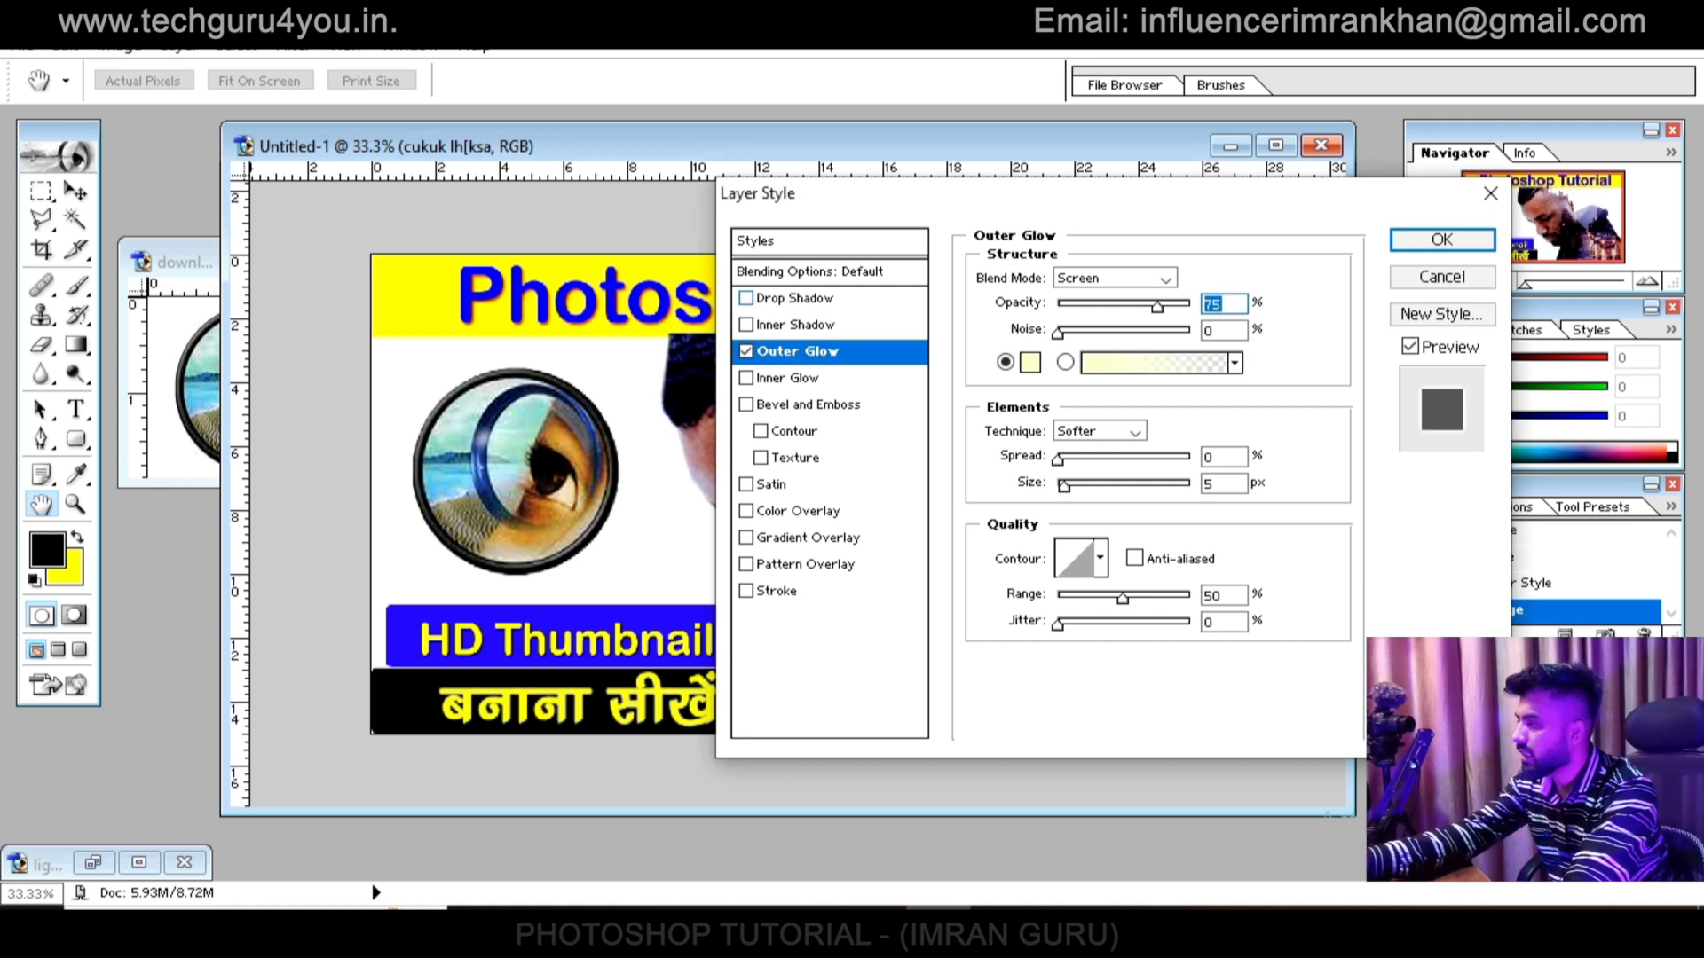
click(747, 298)
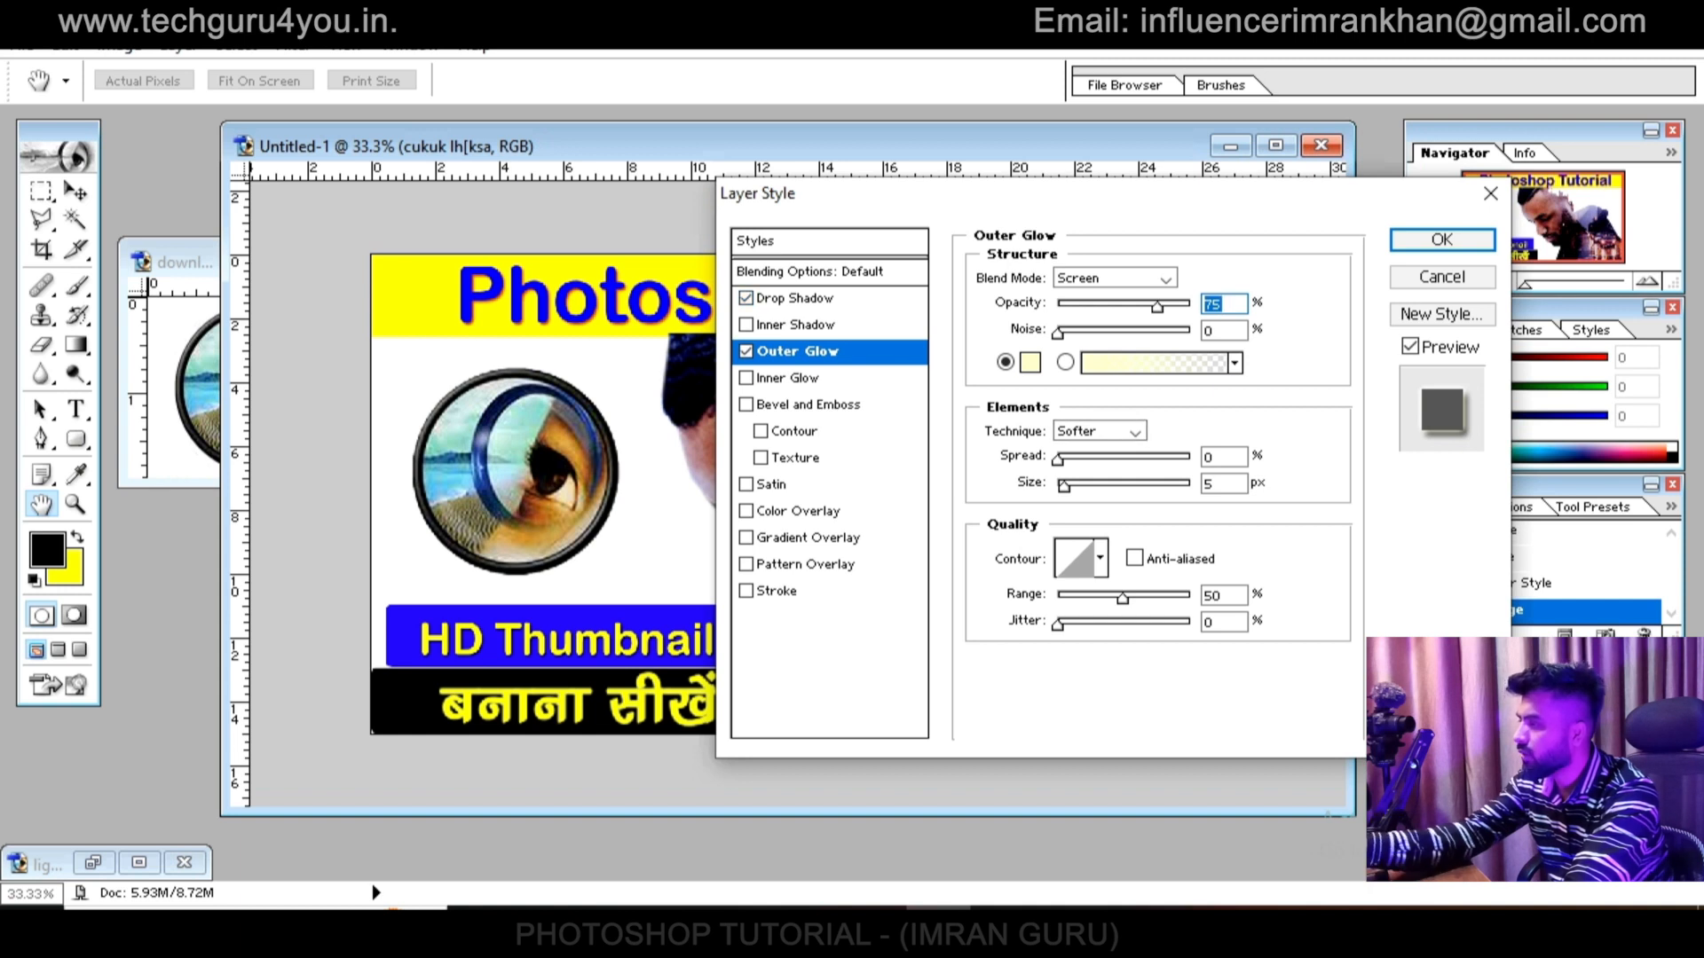
Set the Hindi text's glow color to black, slightly increase its spread and size, and apply the layer style
click(1029, 362)
mouse_move(990, 719)
mouse_down()
mouse_move(1077, 491)
mouse_move(1308, 411)
mouse_move(1248, 494)
mouse_move(977, 721)
mouse_up()
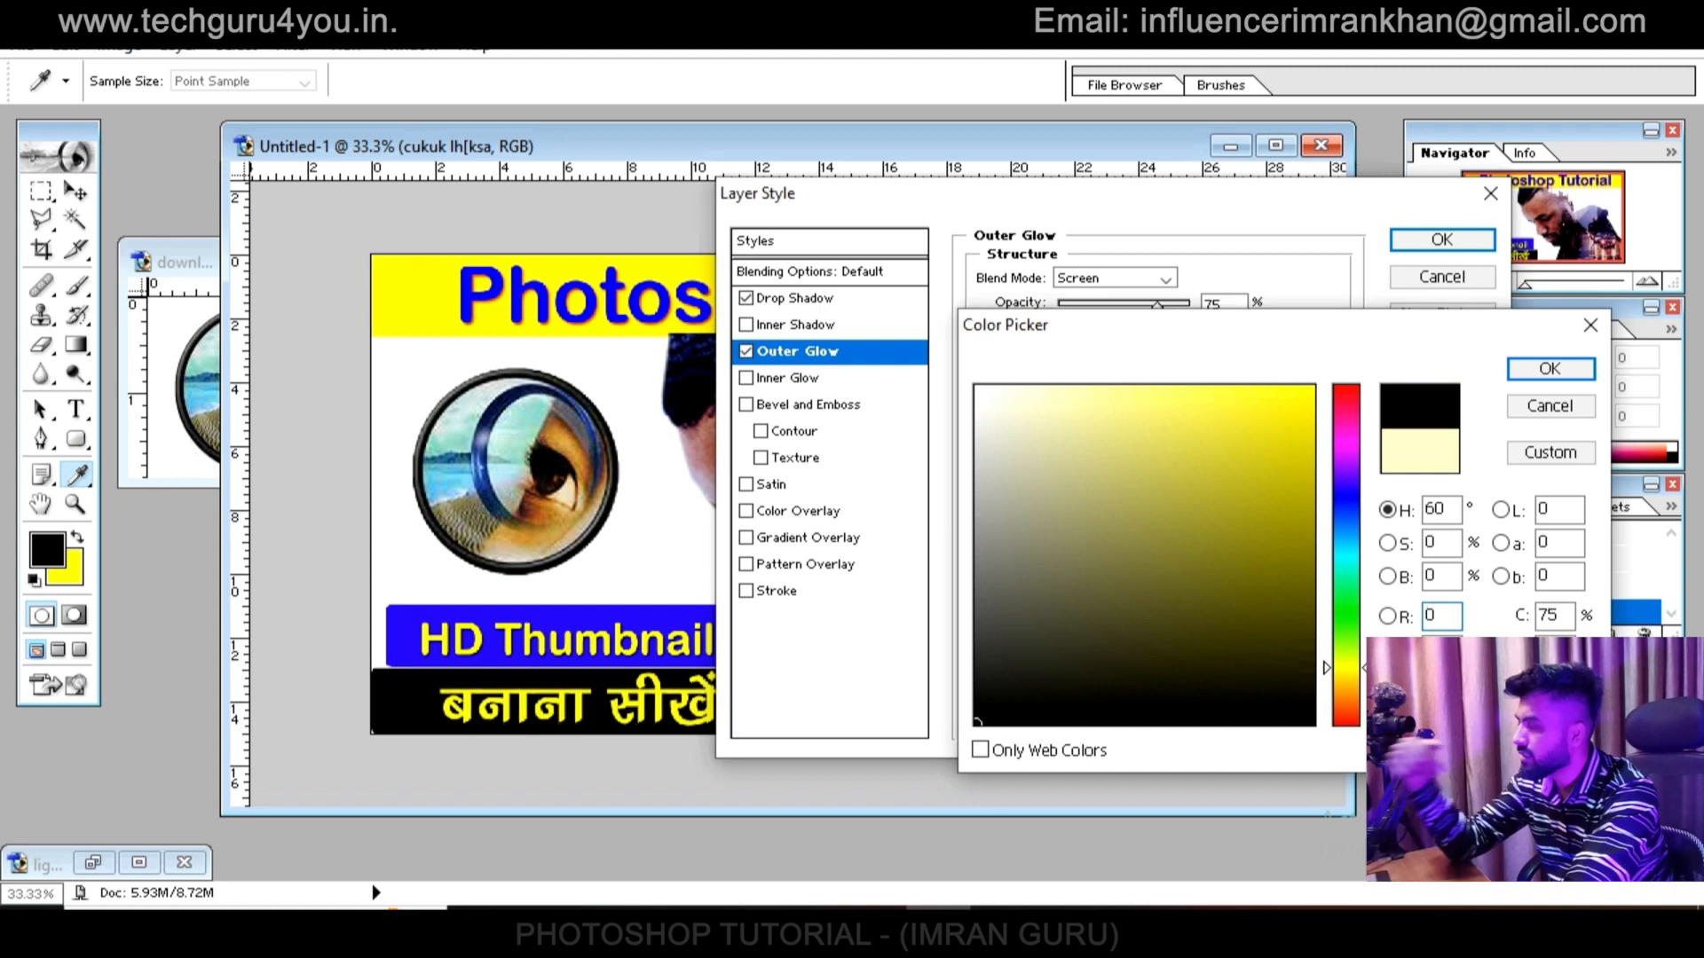
click(1550, 370)
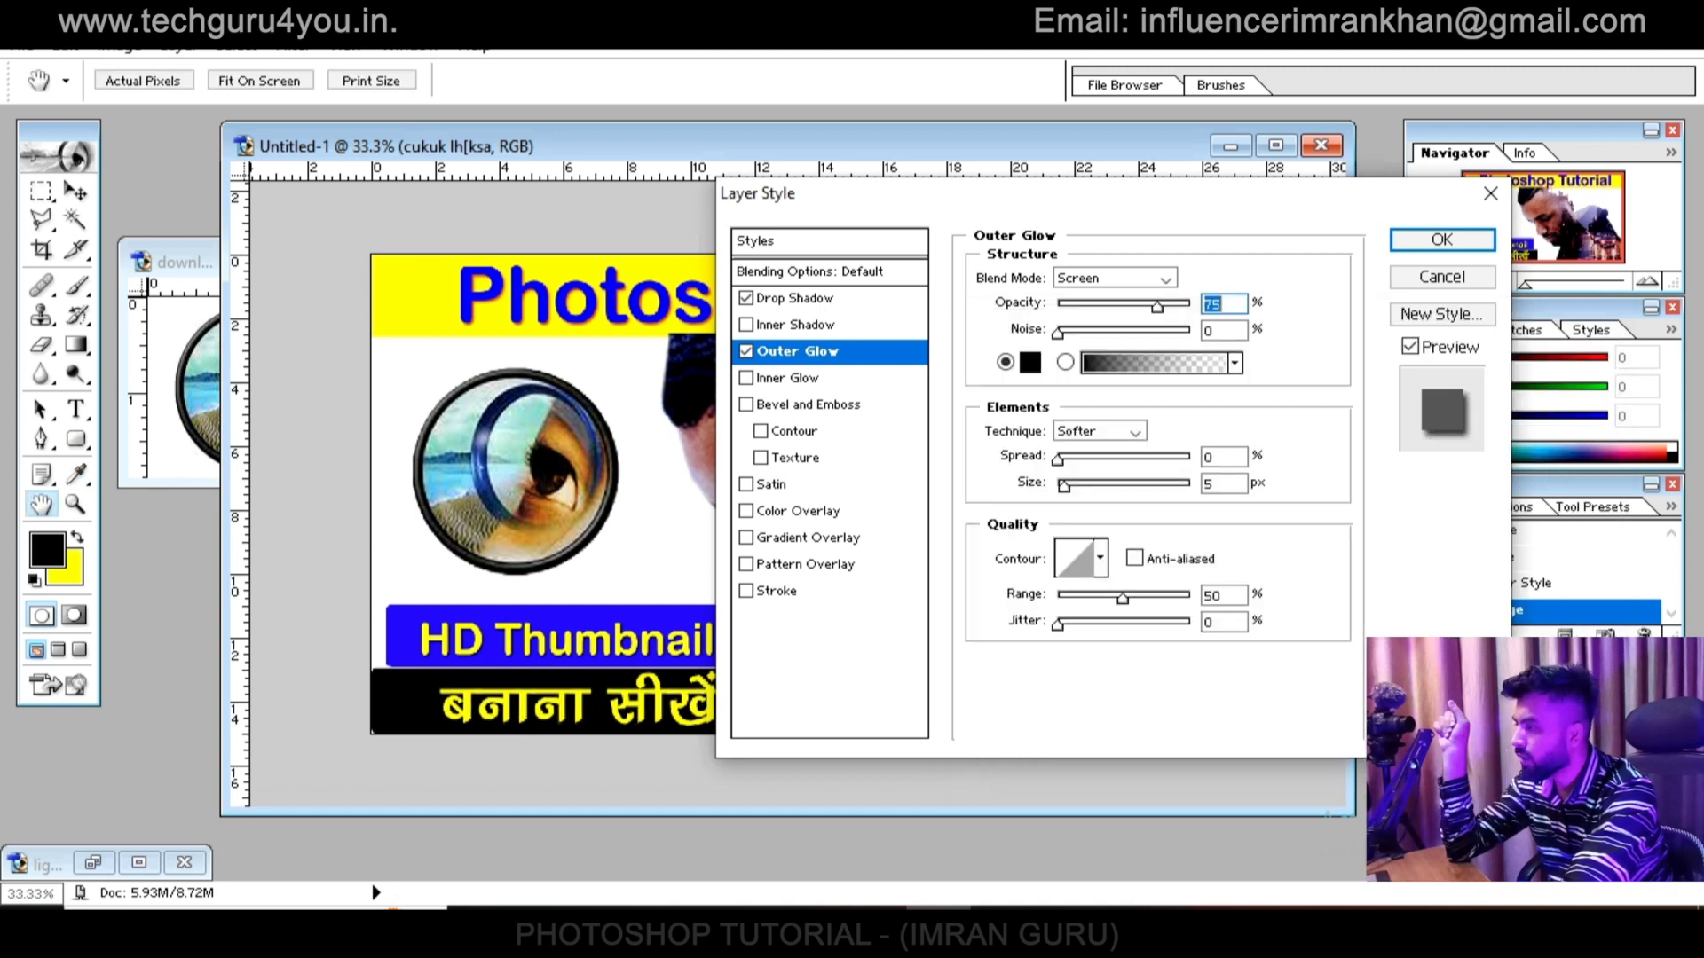
drag(1082, 193, 1295, 176)
drag(1269, 442, 1274, 442)
drag(1275, 468, 1290, 469)
click(1652, 223)
Scale down the "Photoshop Tutorial" title and move it toward the start of the yellow strip
ctrl+click(1114, 294)
key(ctrl+t)
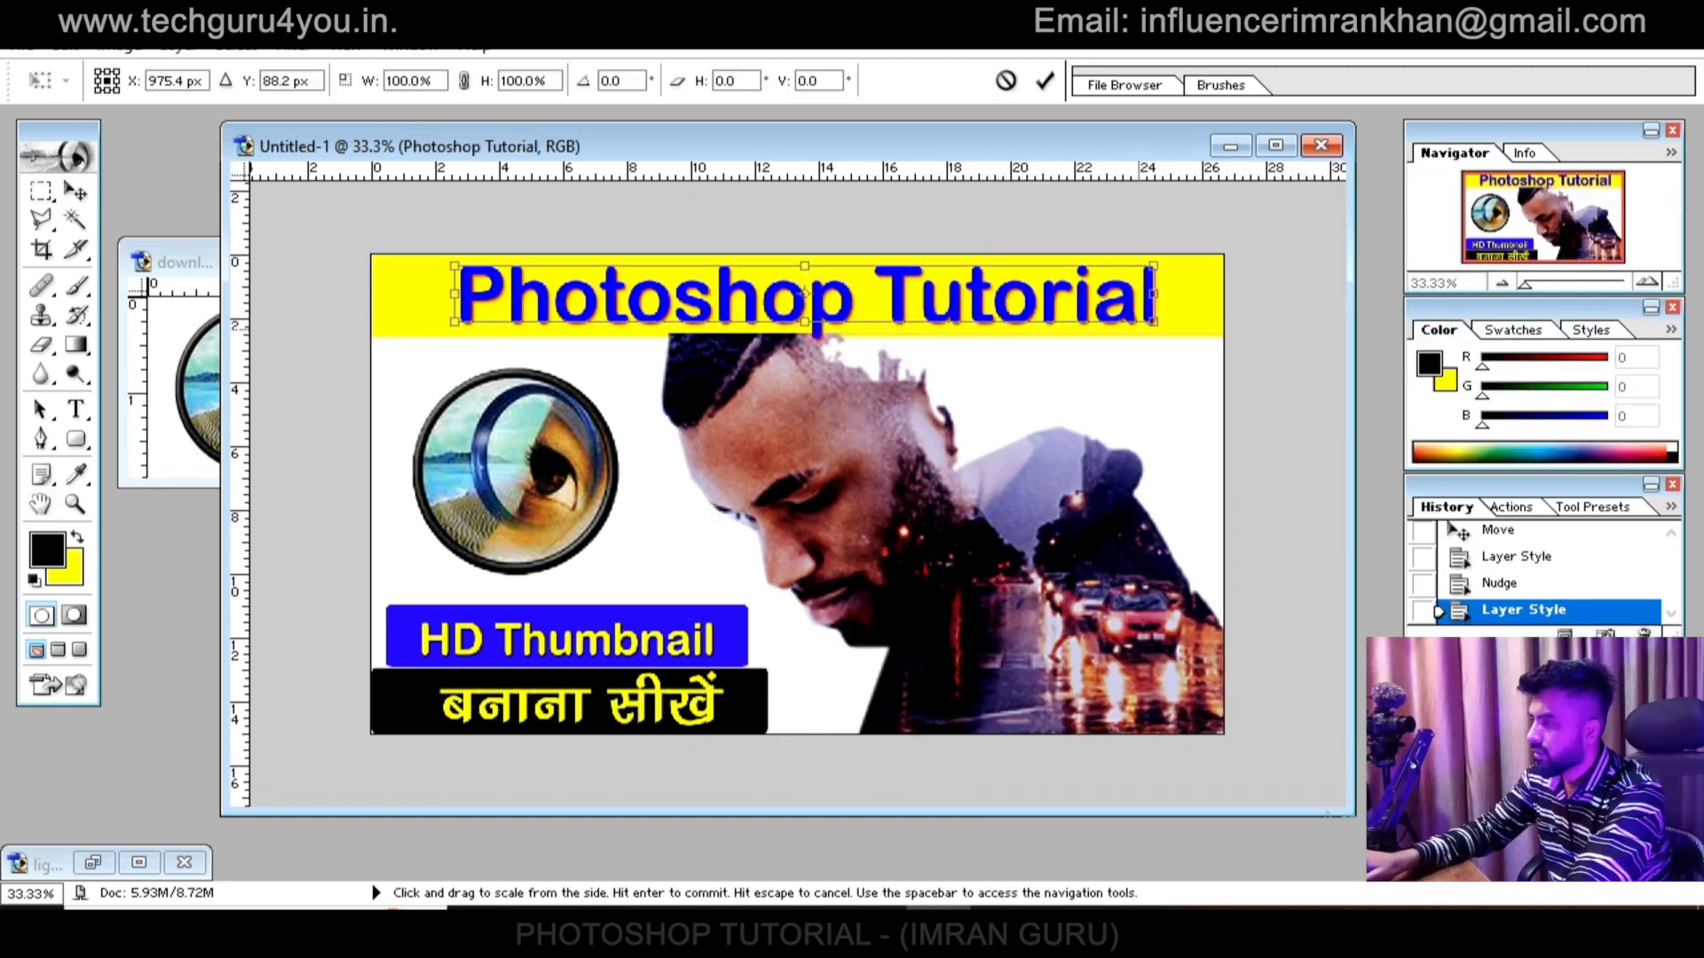
drag(1149, 322, 1093, 318)
key(Return)
drag(710, 298, 642, 302)
Select the white "2023" text layer hidden below the round logo and move it onto the yellow strip after the title
right_click(629, 573)
click(710, 588)
right_click(647, 561)
right_click(684, 552)
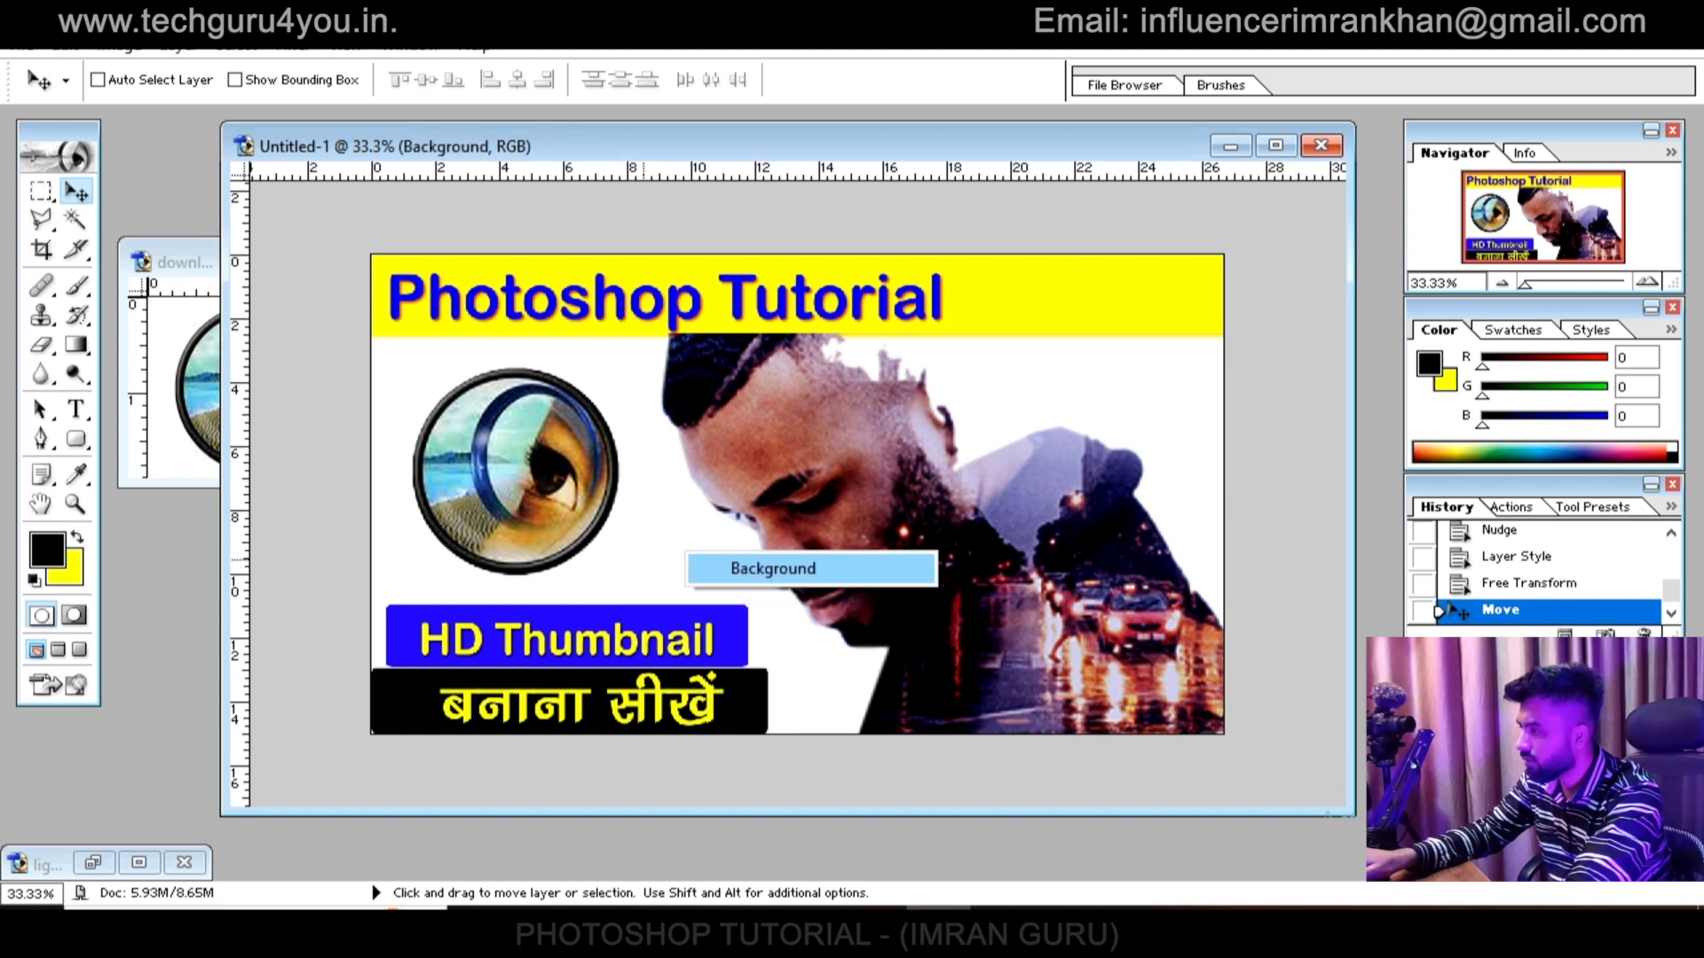
right_click(660, 572)
right_click(639, 572)
right_click(606, 583)
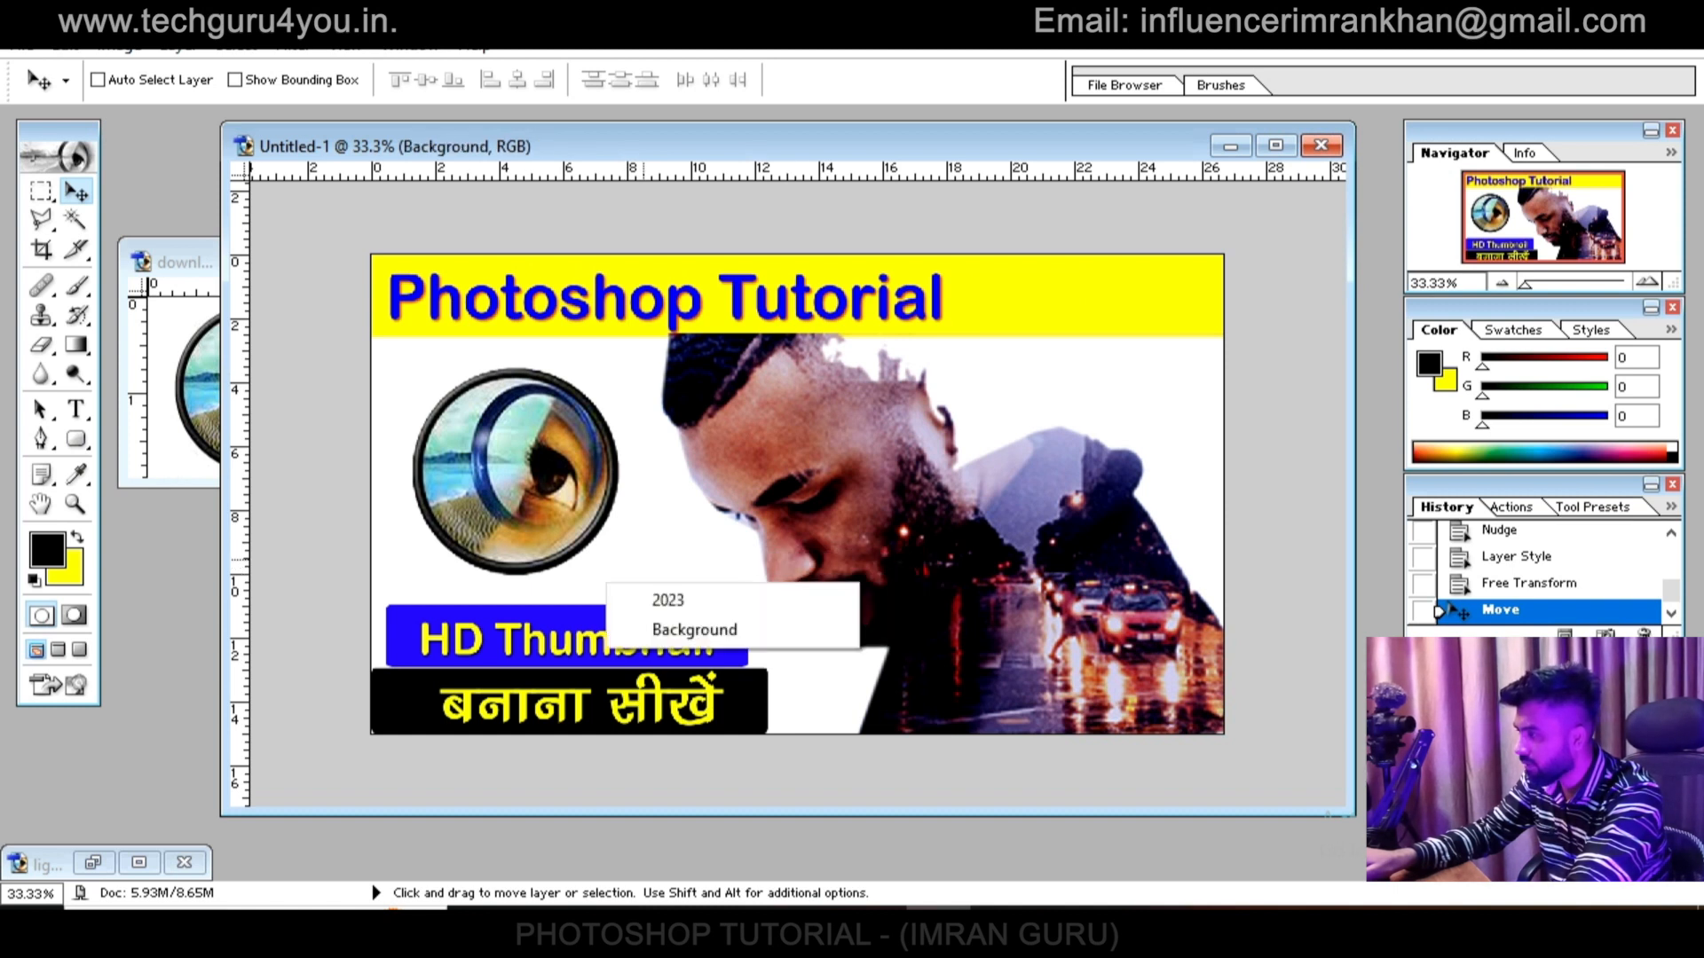
key(Escape)
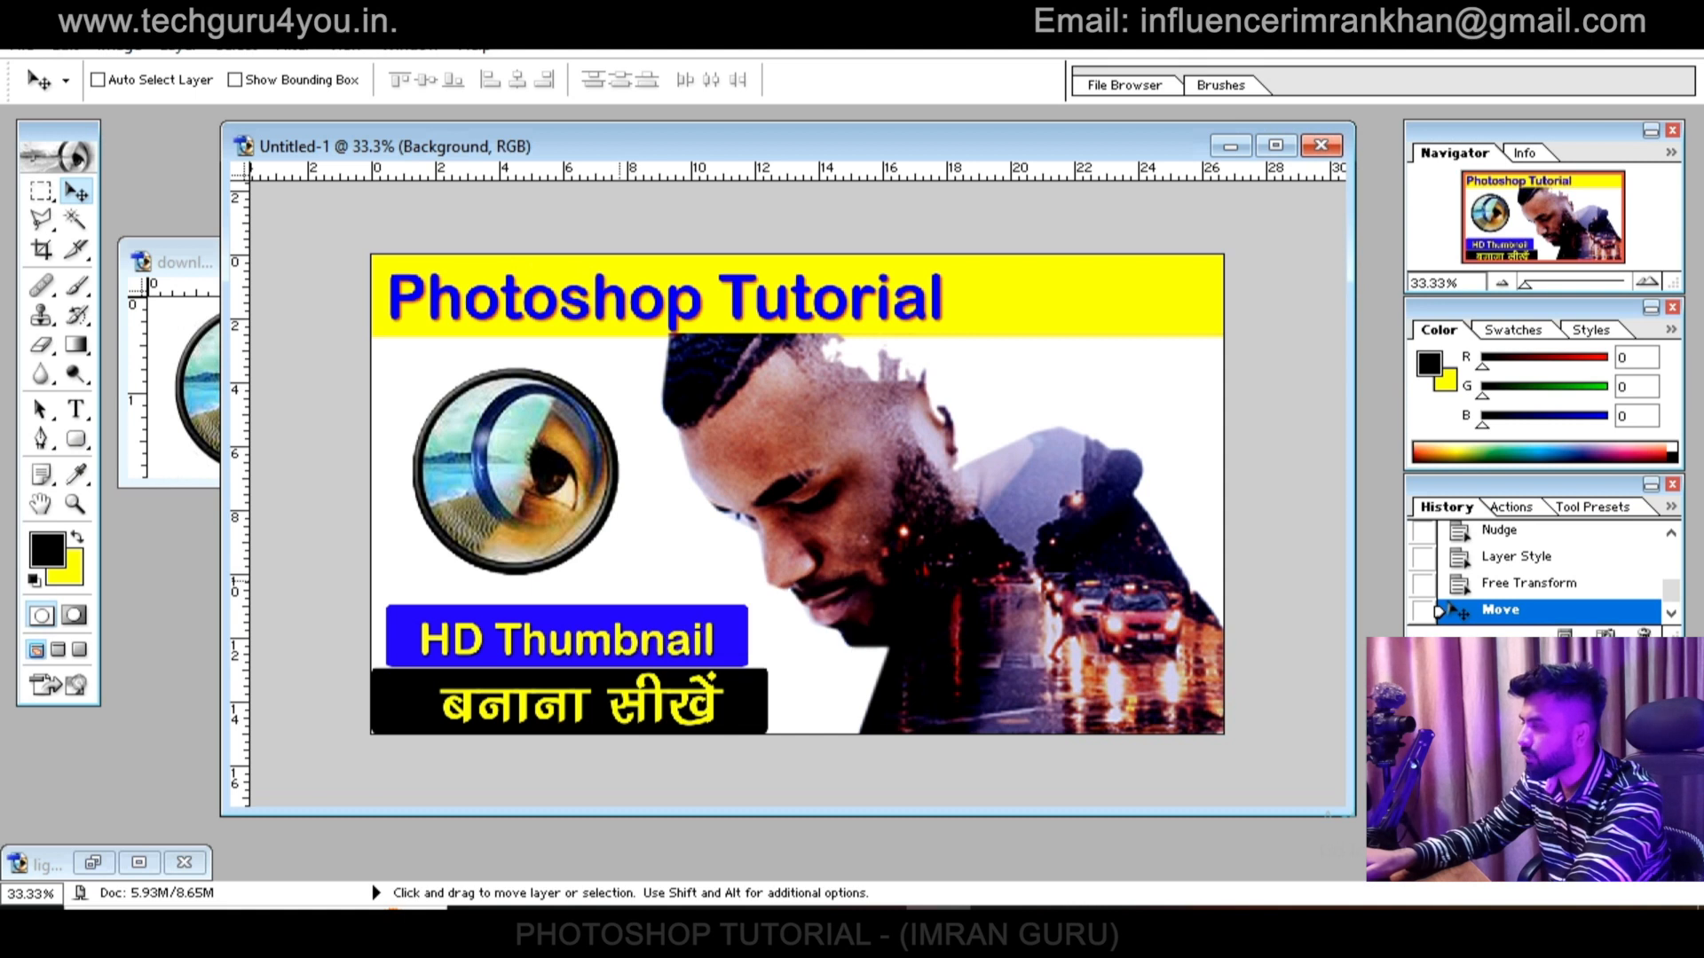
right_click(602, 583)
right_click(583, 573)
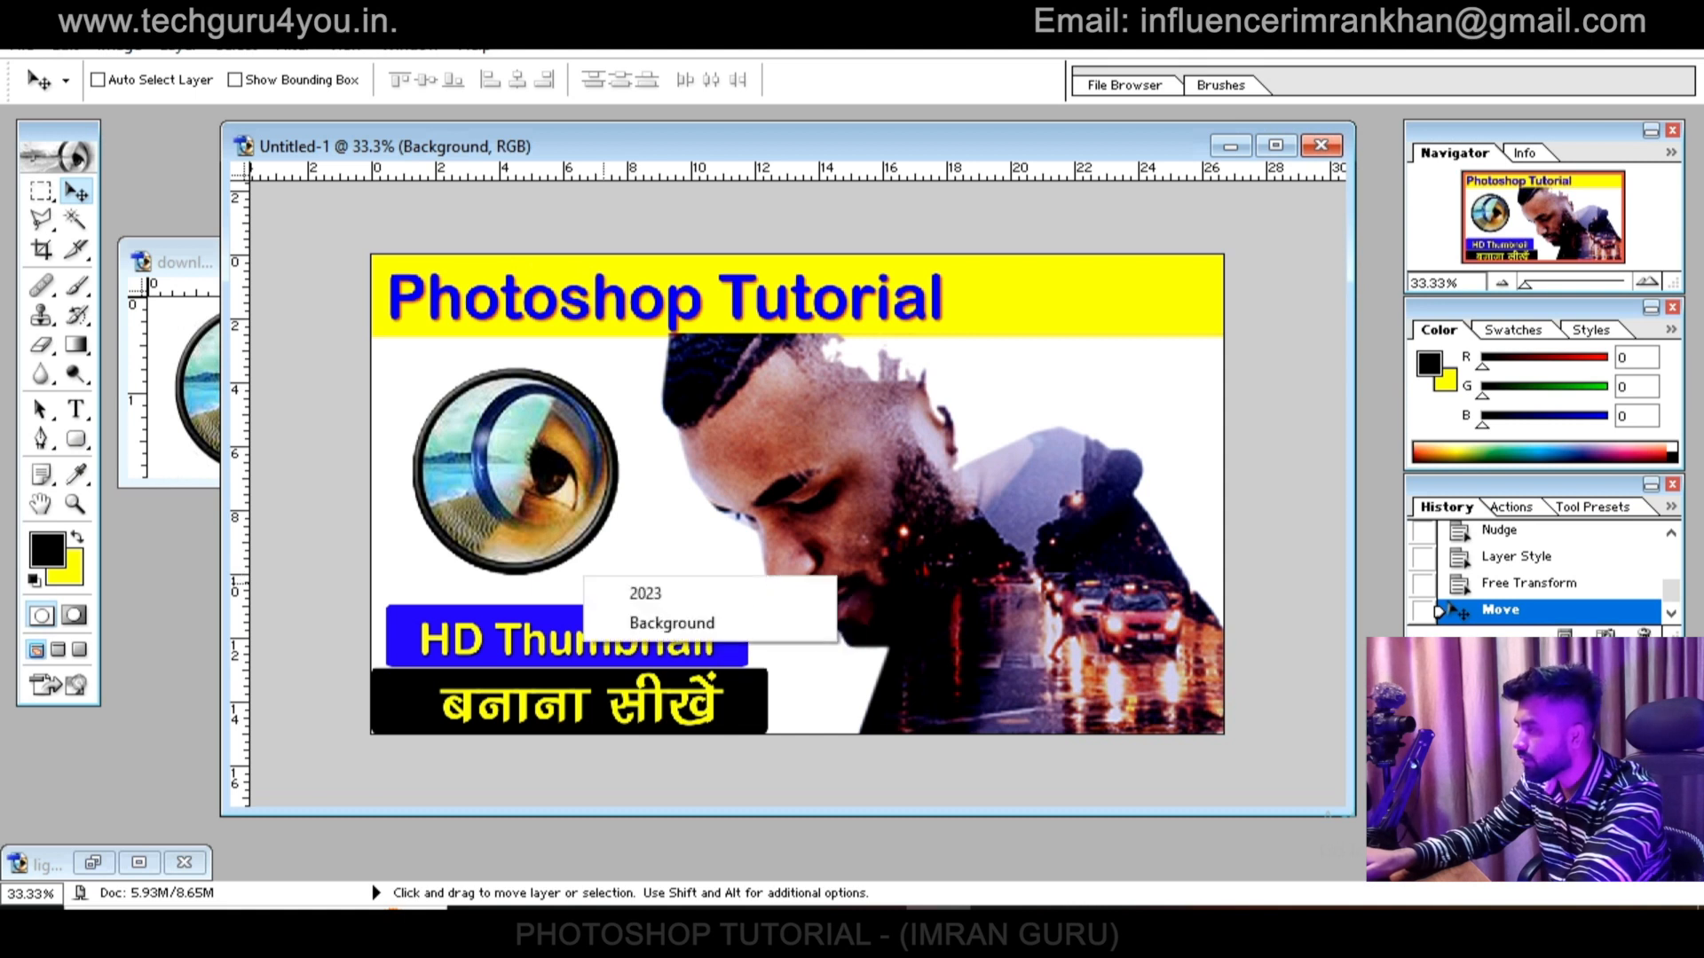
right_click(557, 588)
right_click(591, 578)
right_click(594, 583)
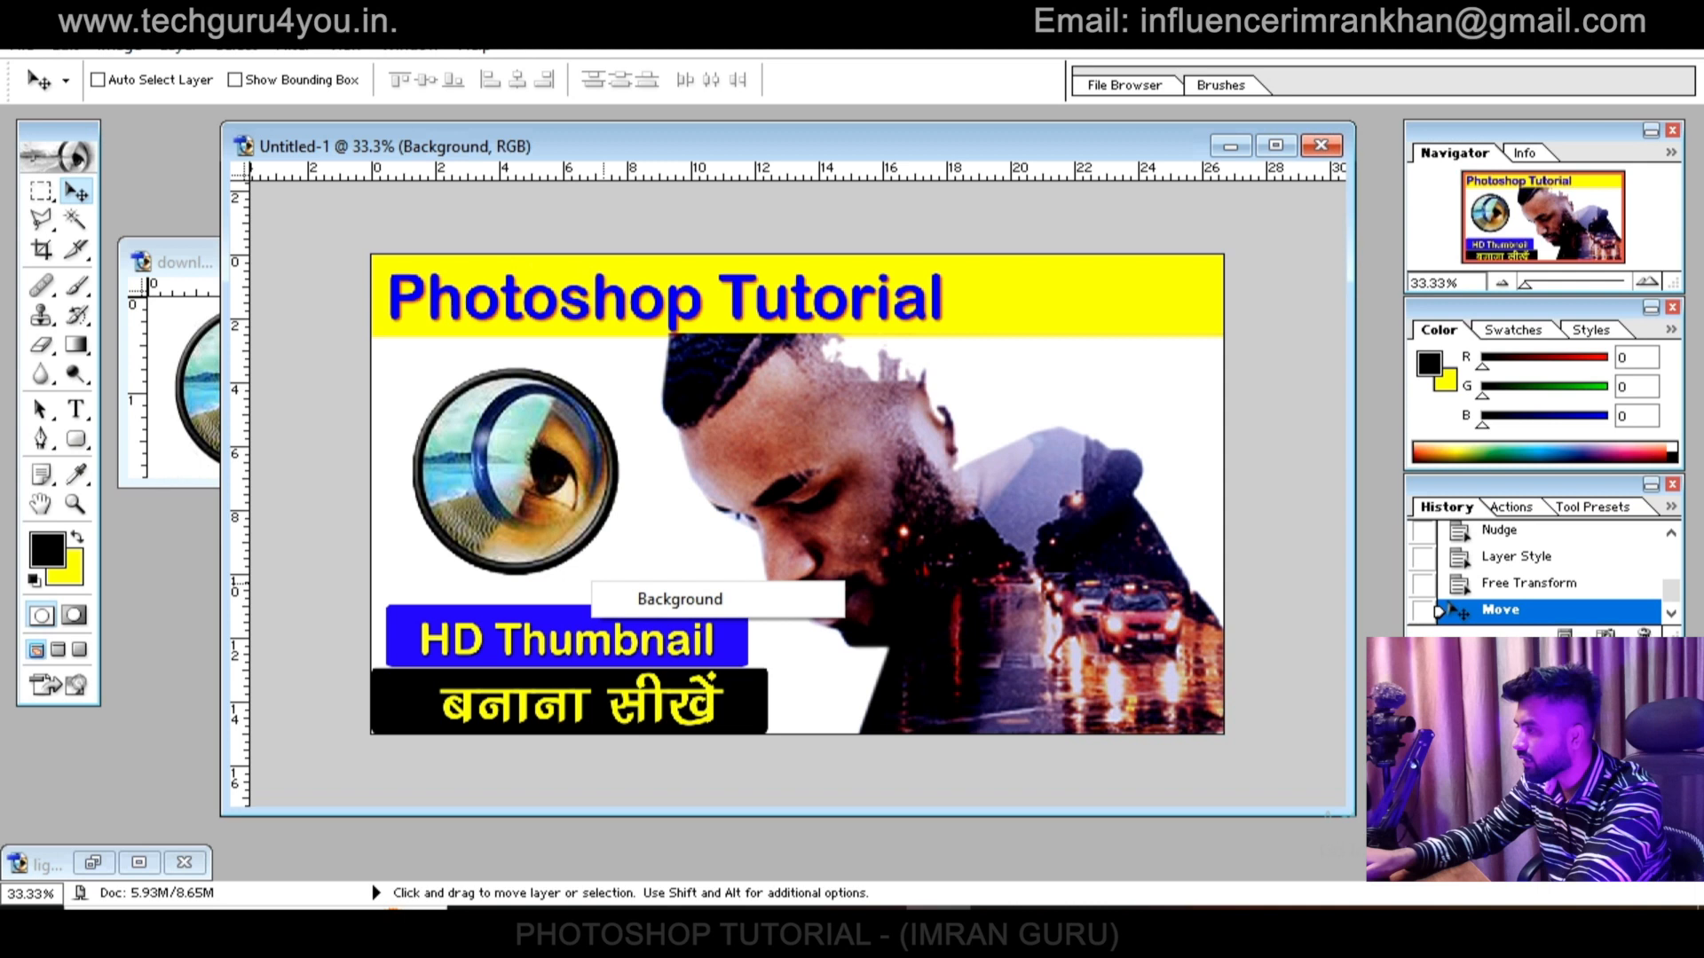
right_click(607, 568)
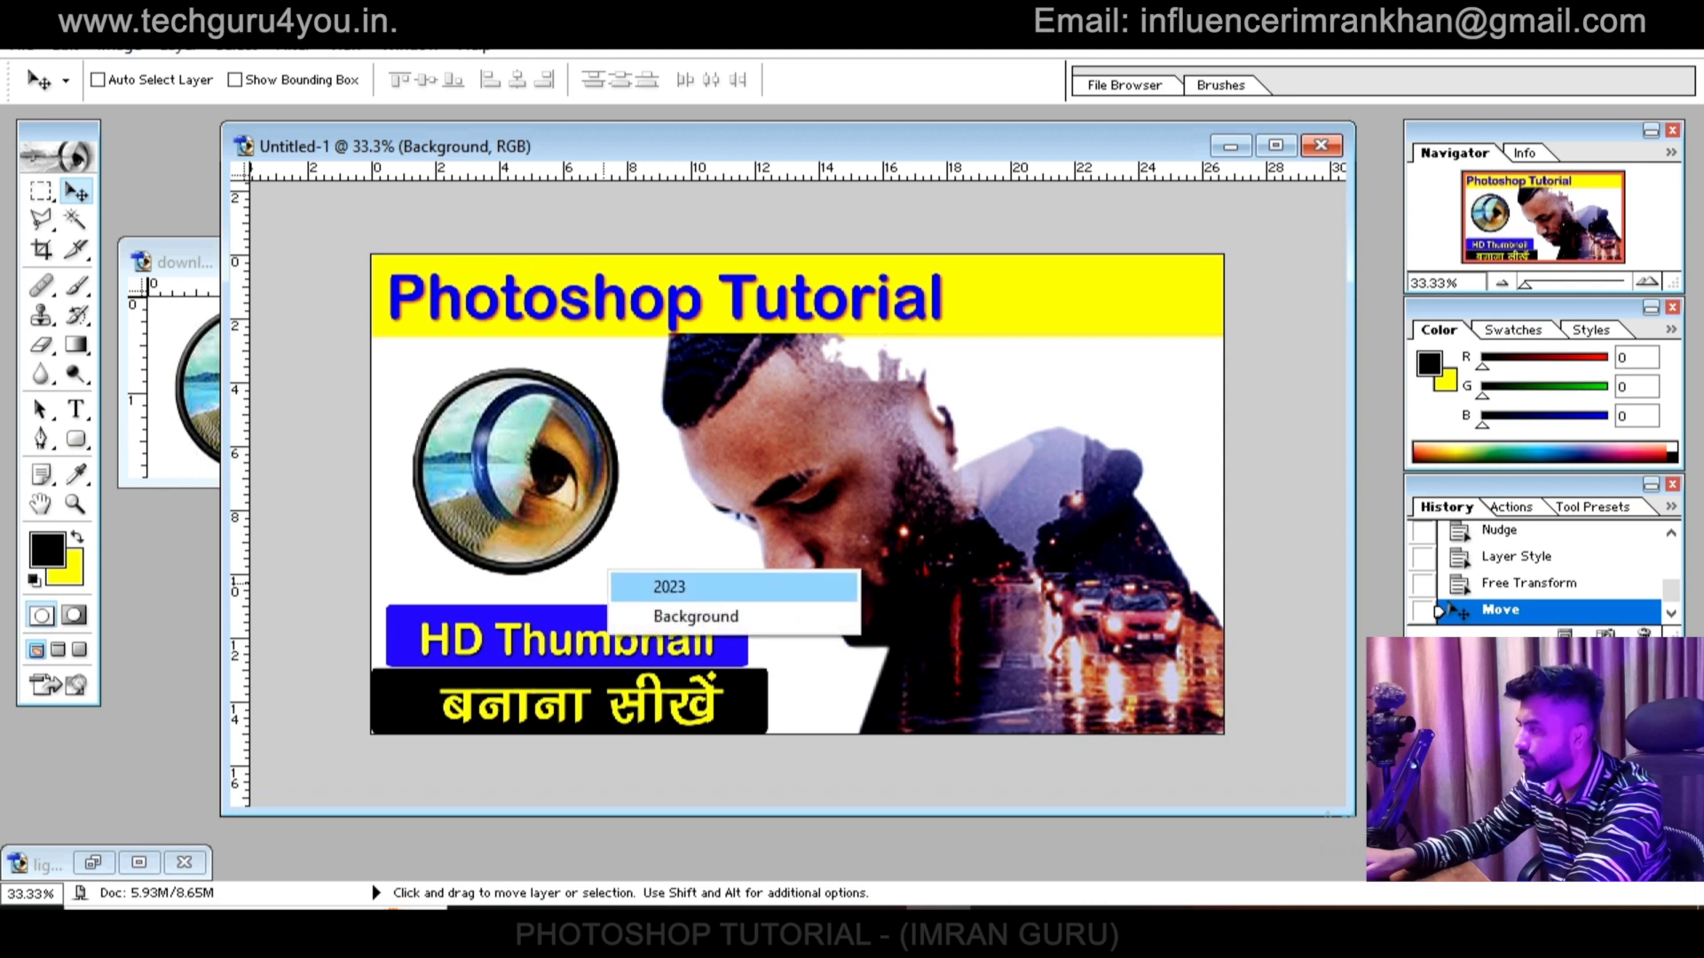
click(669, 586)
drag(625, 578, 1083, 307)
Recolor the "2023" text bright red and shift it slightly toward the title
key(t)
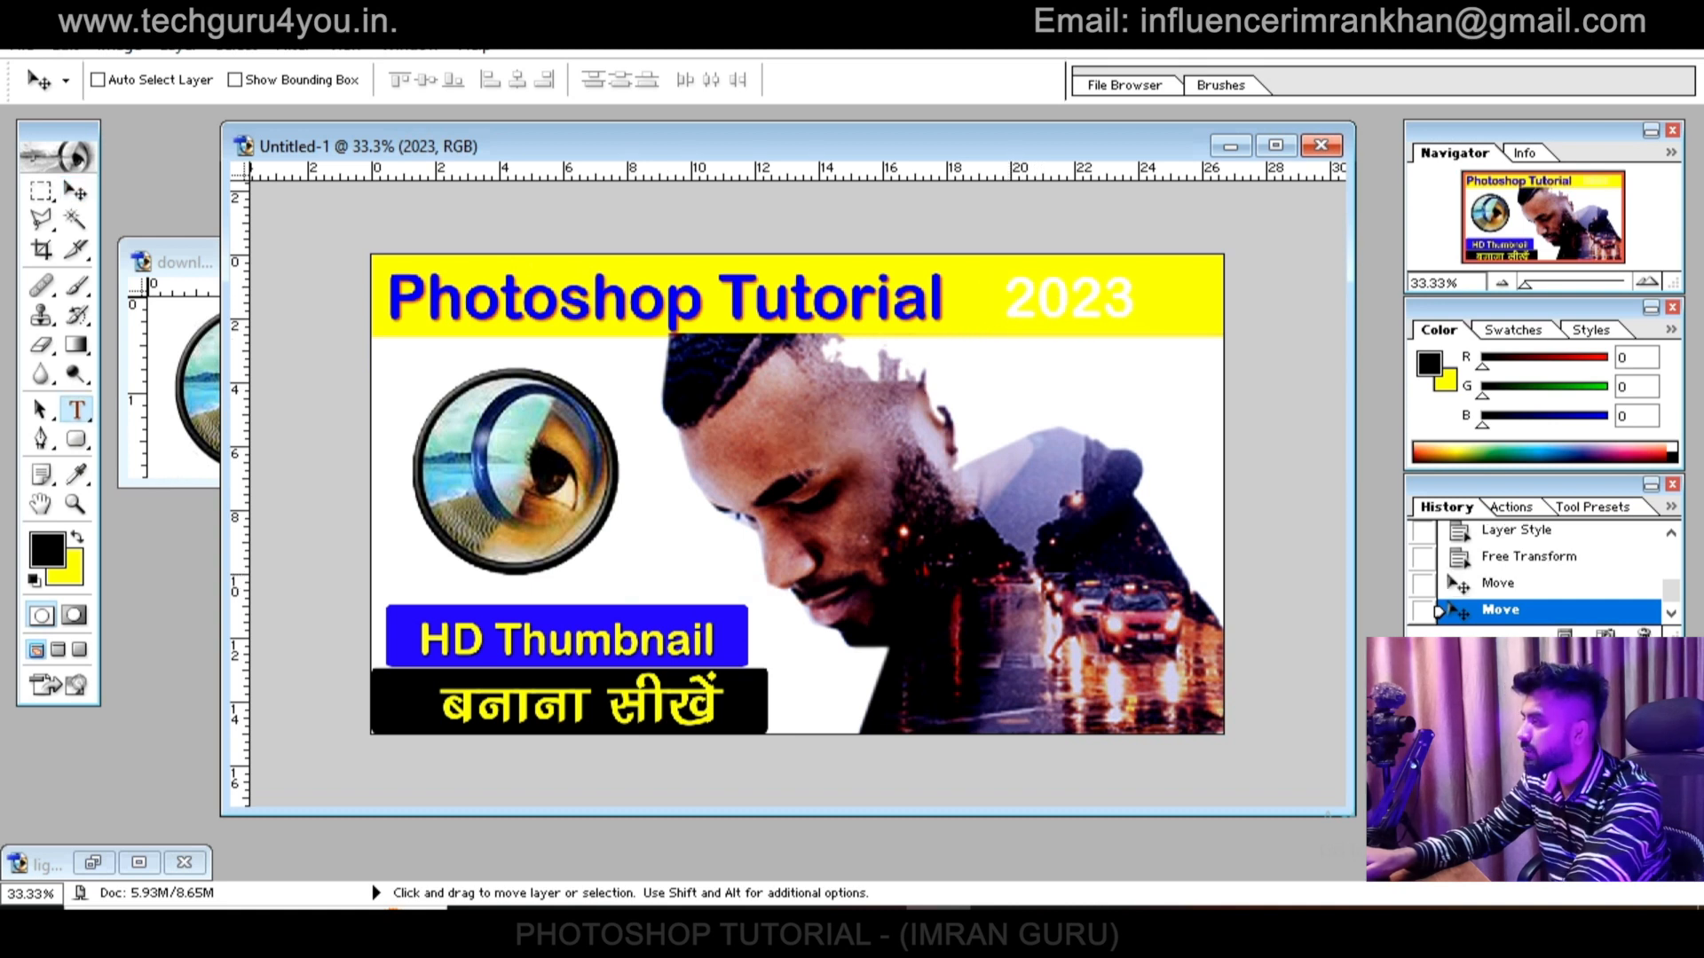
double_click(1069, 300)
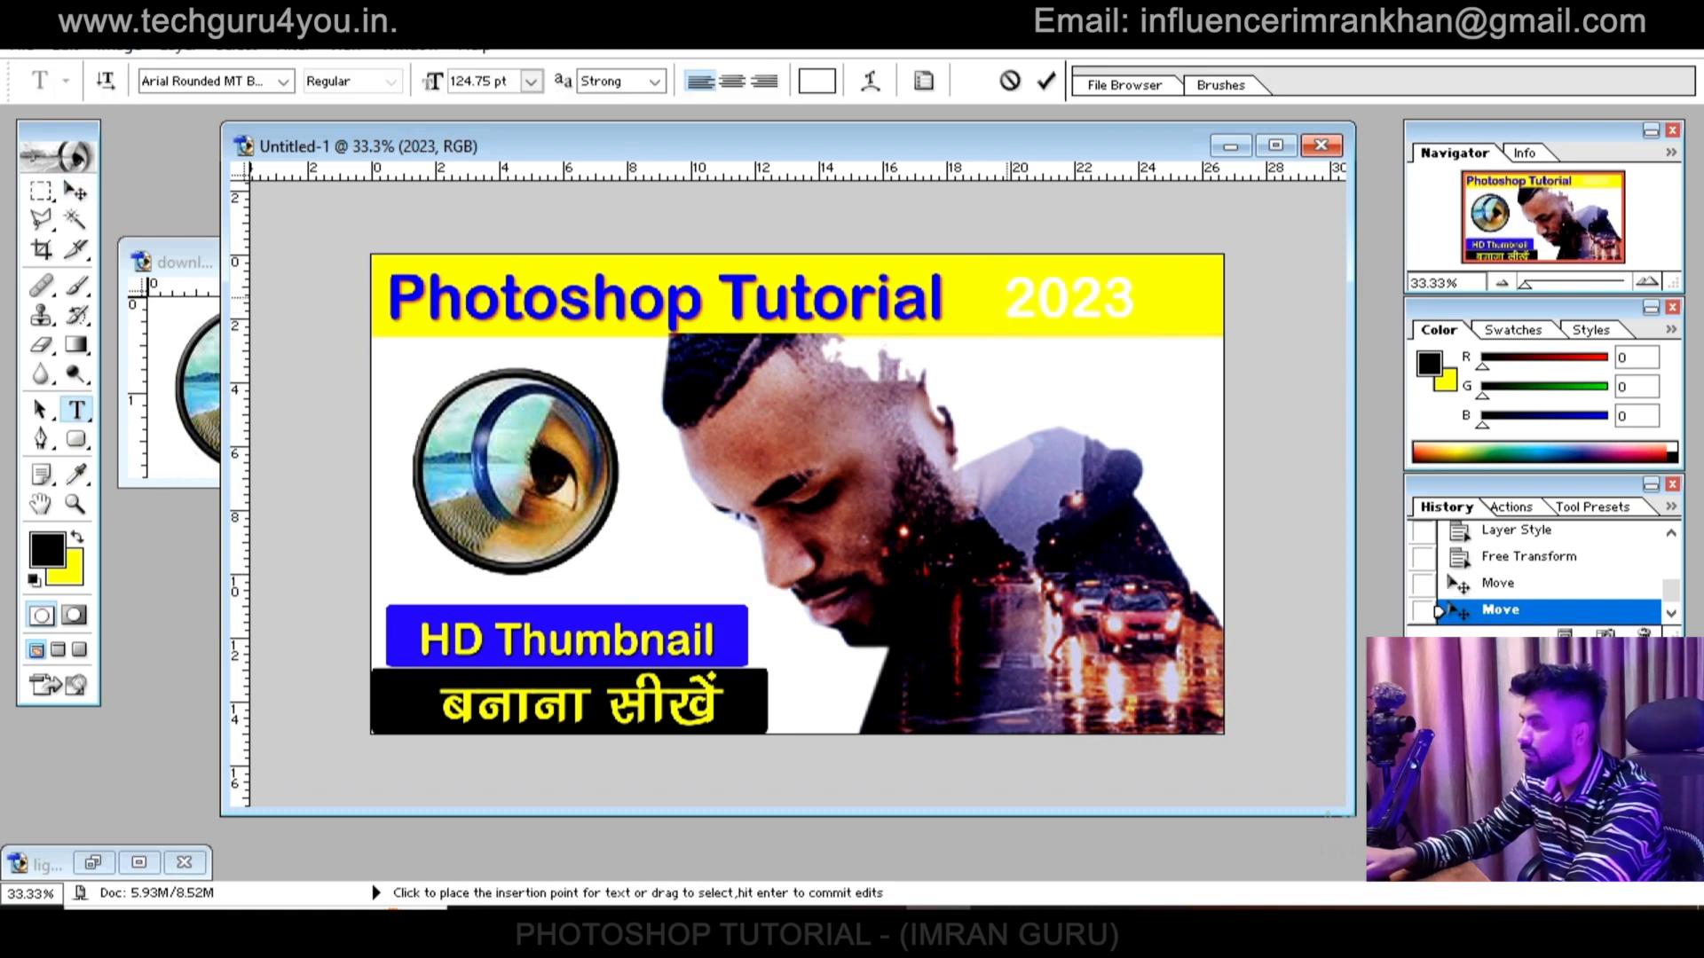
click(816, 81)
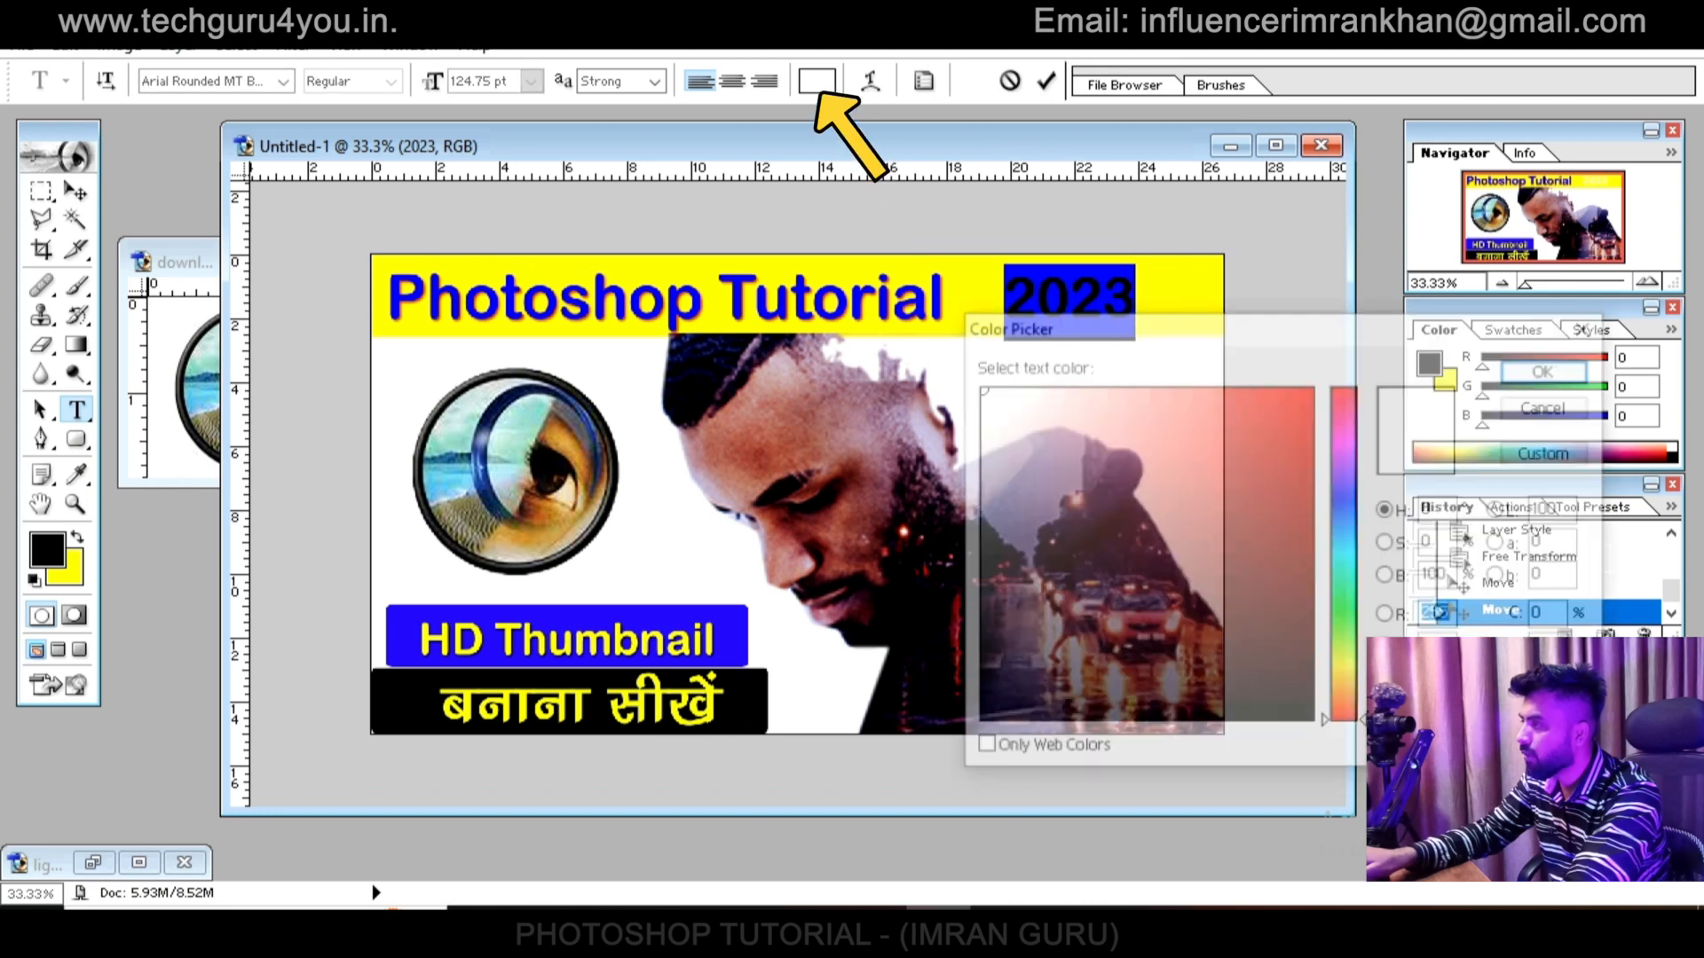
click(1309, 389)
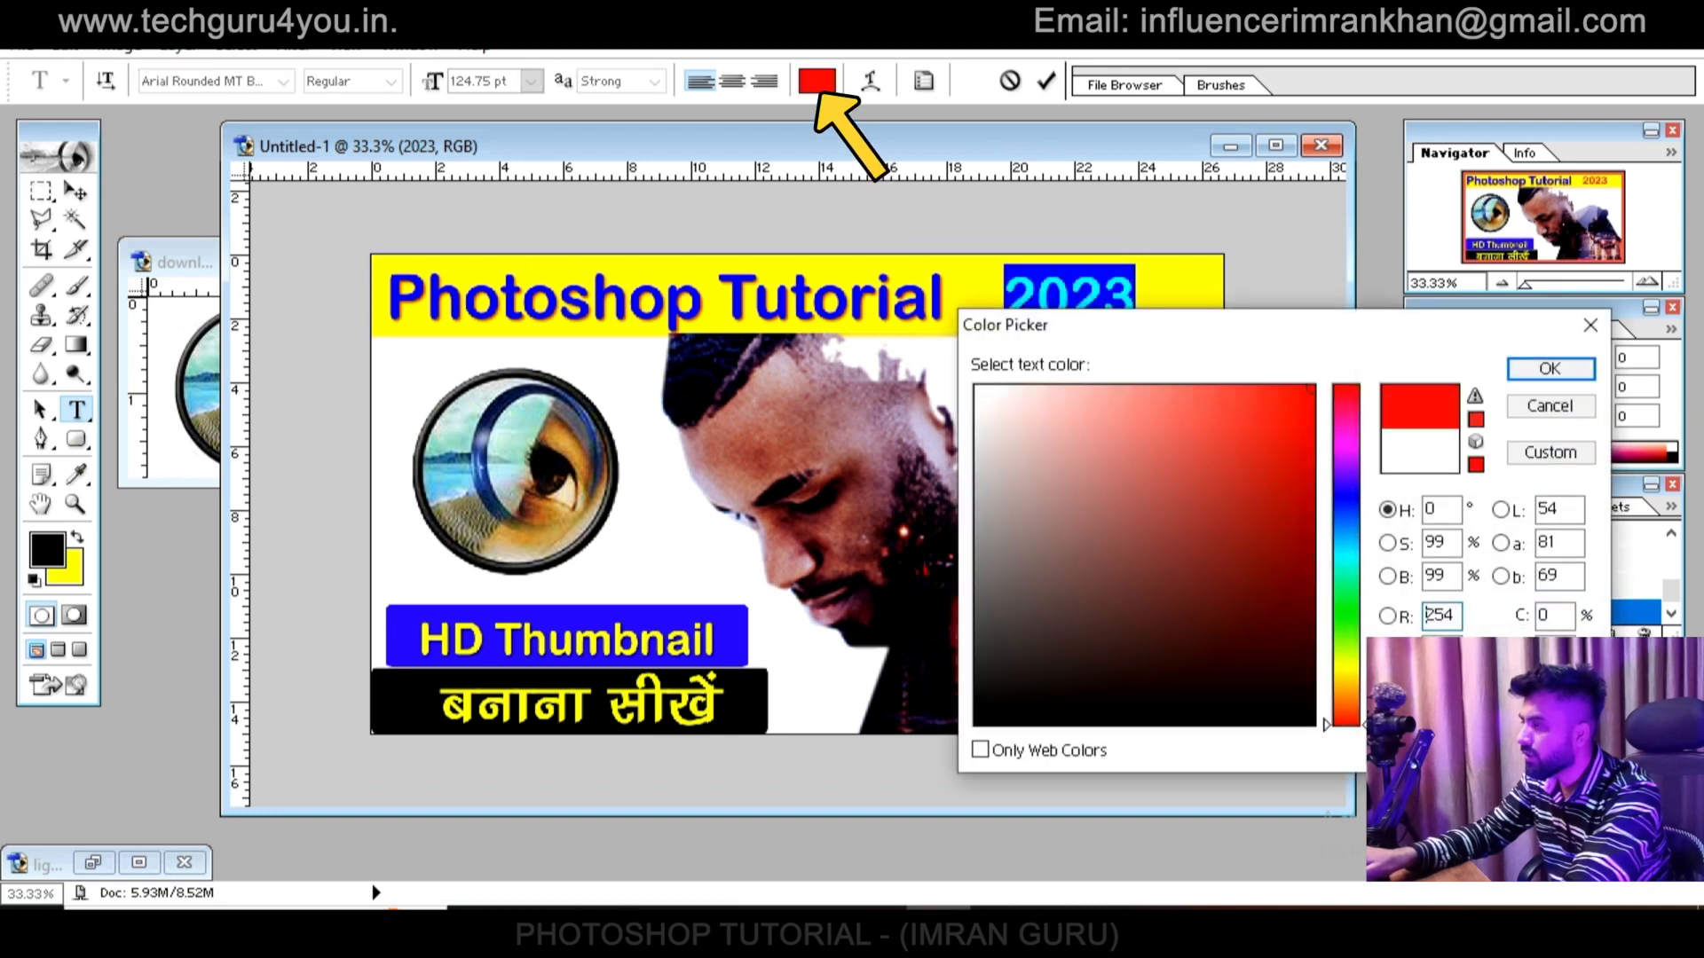
drag(1109, 325, 728, 382)
key(Return)
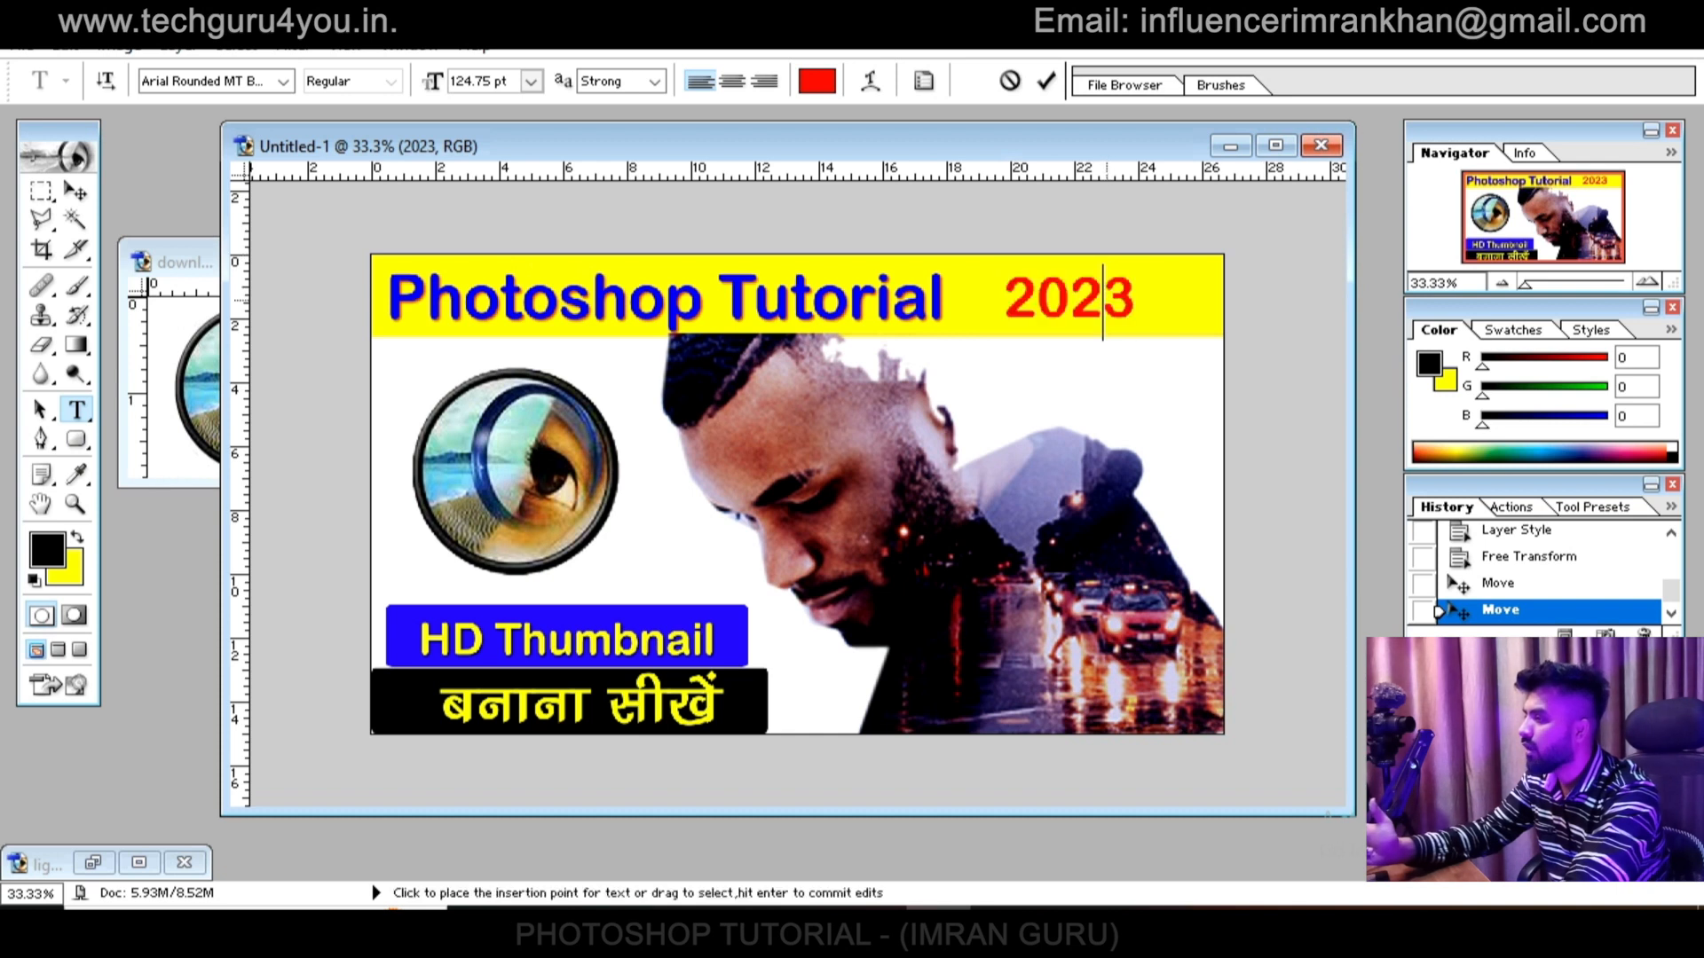
drag(1154, 302, 1143, 302)
Enable an Outer Glow together with a Drop Shadow on the "2023" text layer
key(alt+l)
key(y)
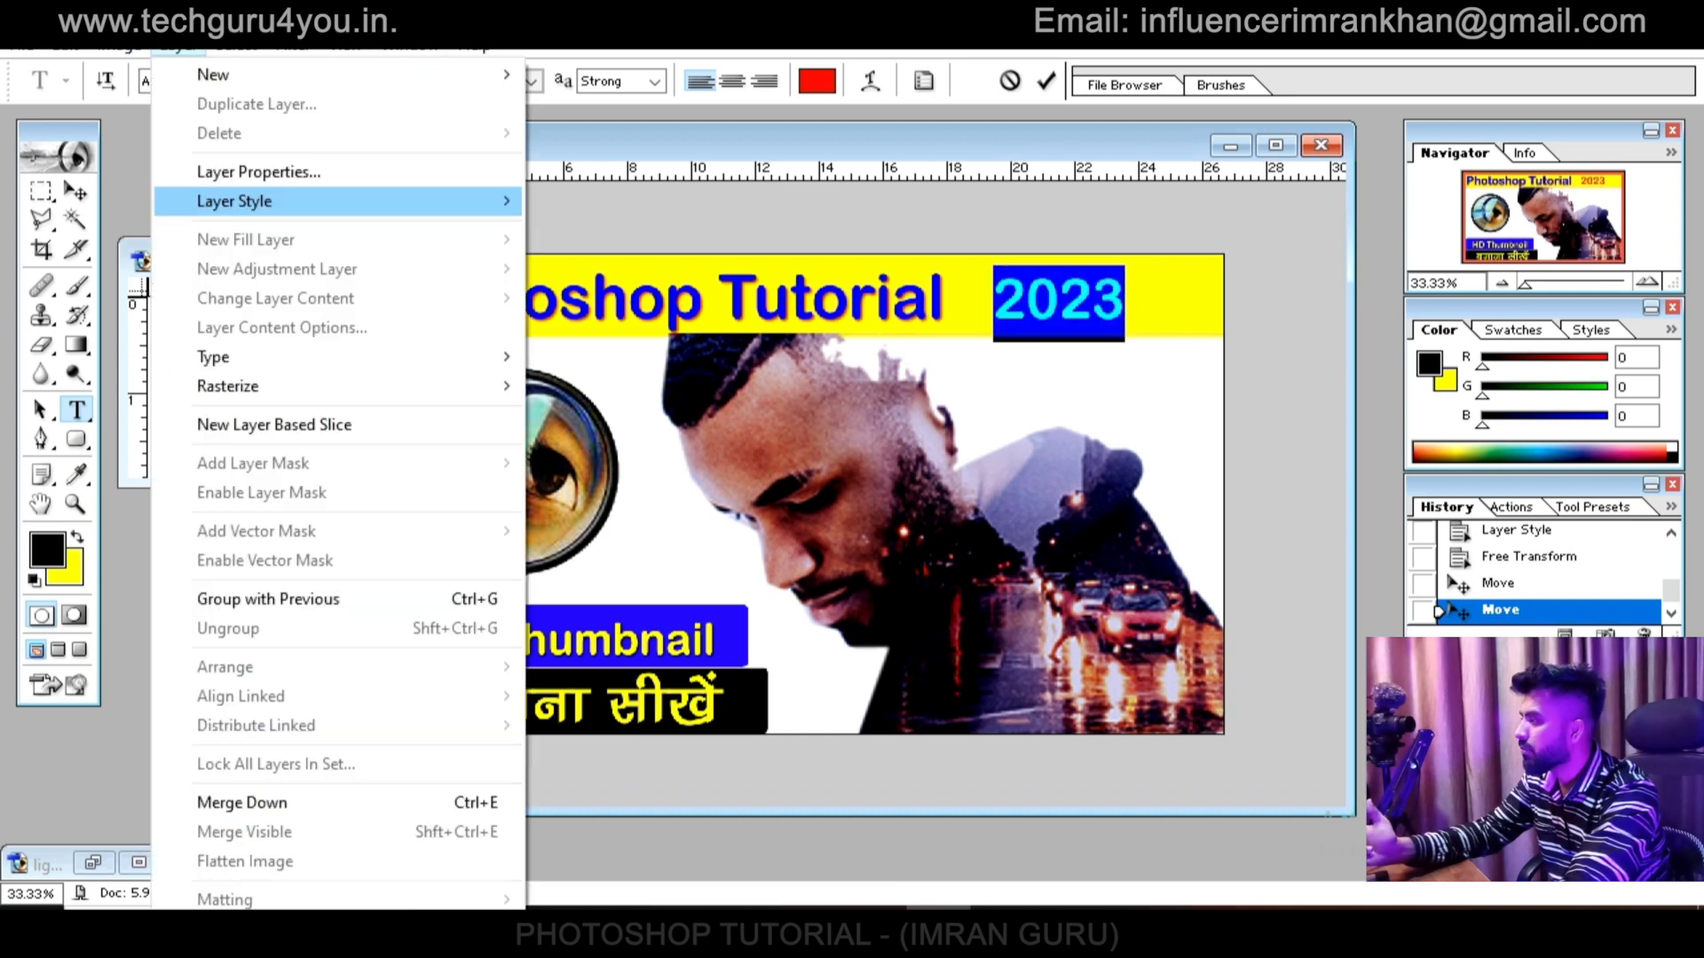
key(Down)
key(Down)
key(Down)
key(Return)
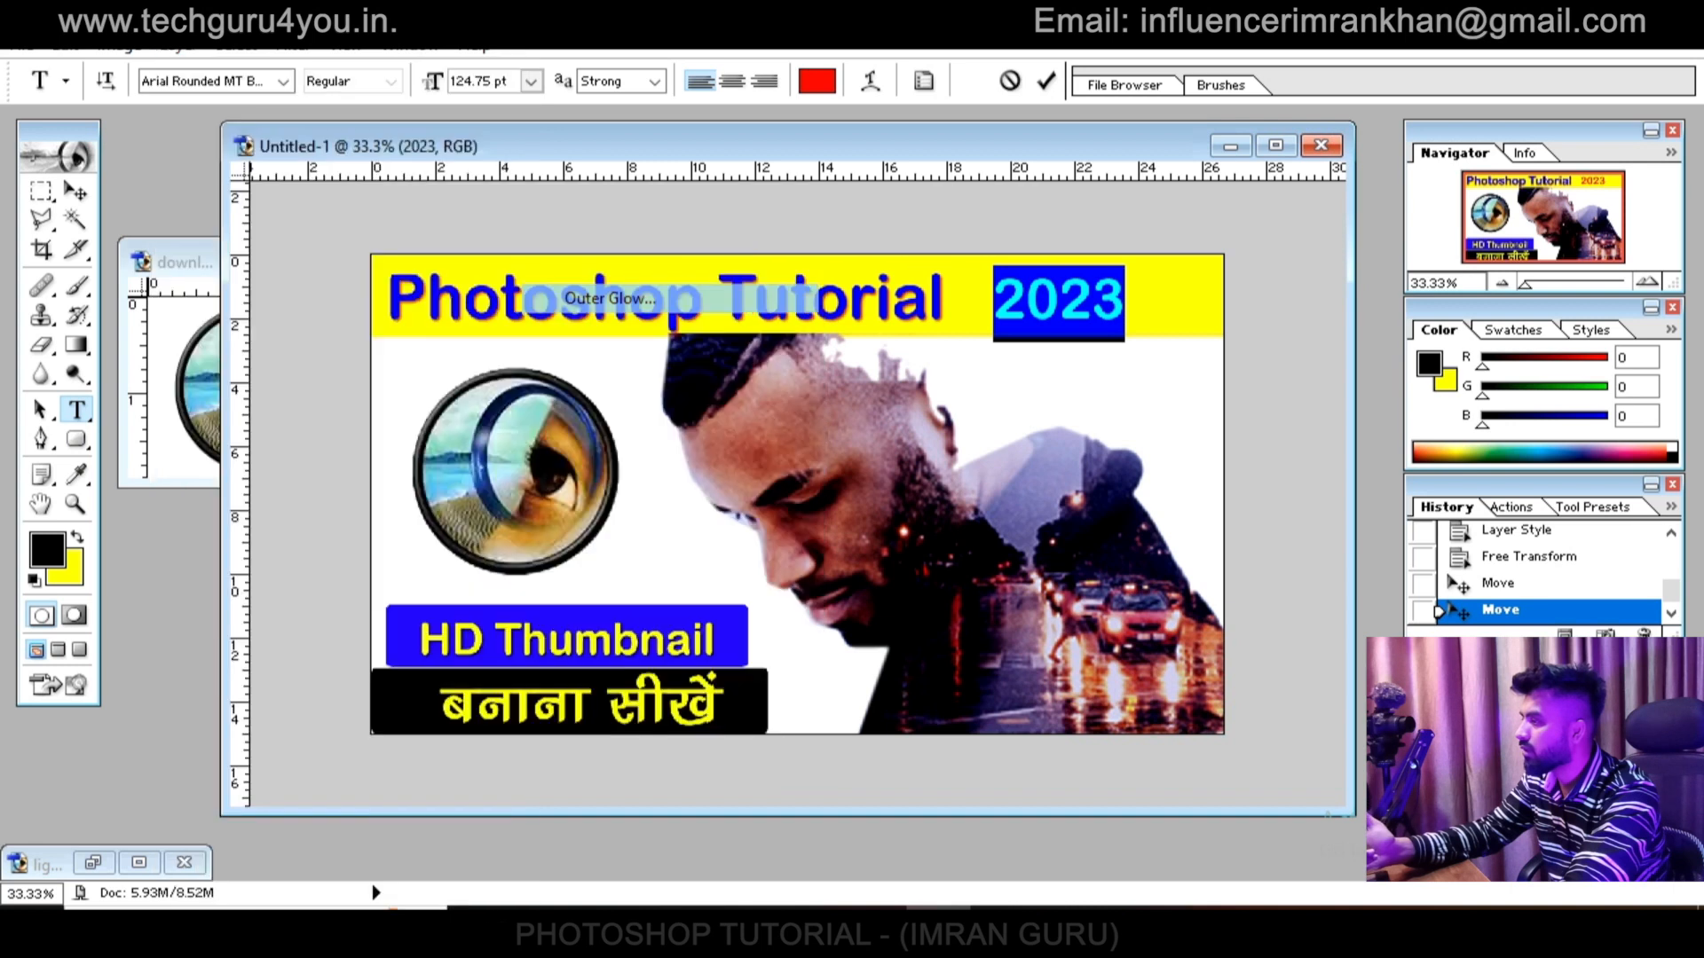
click(126, 305)
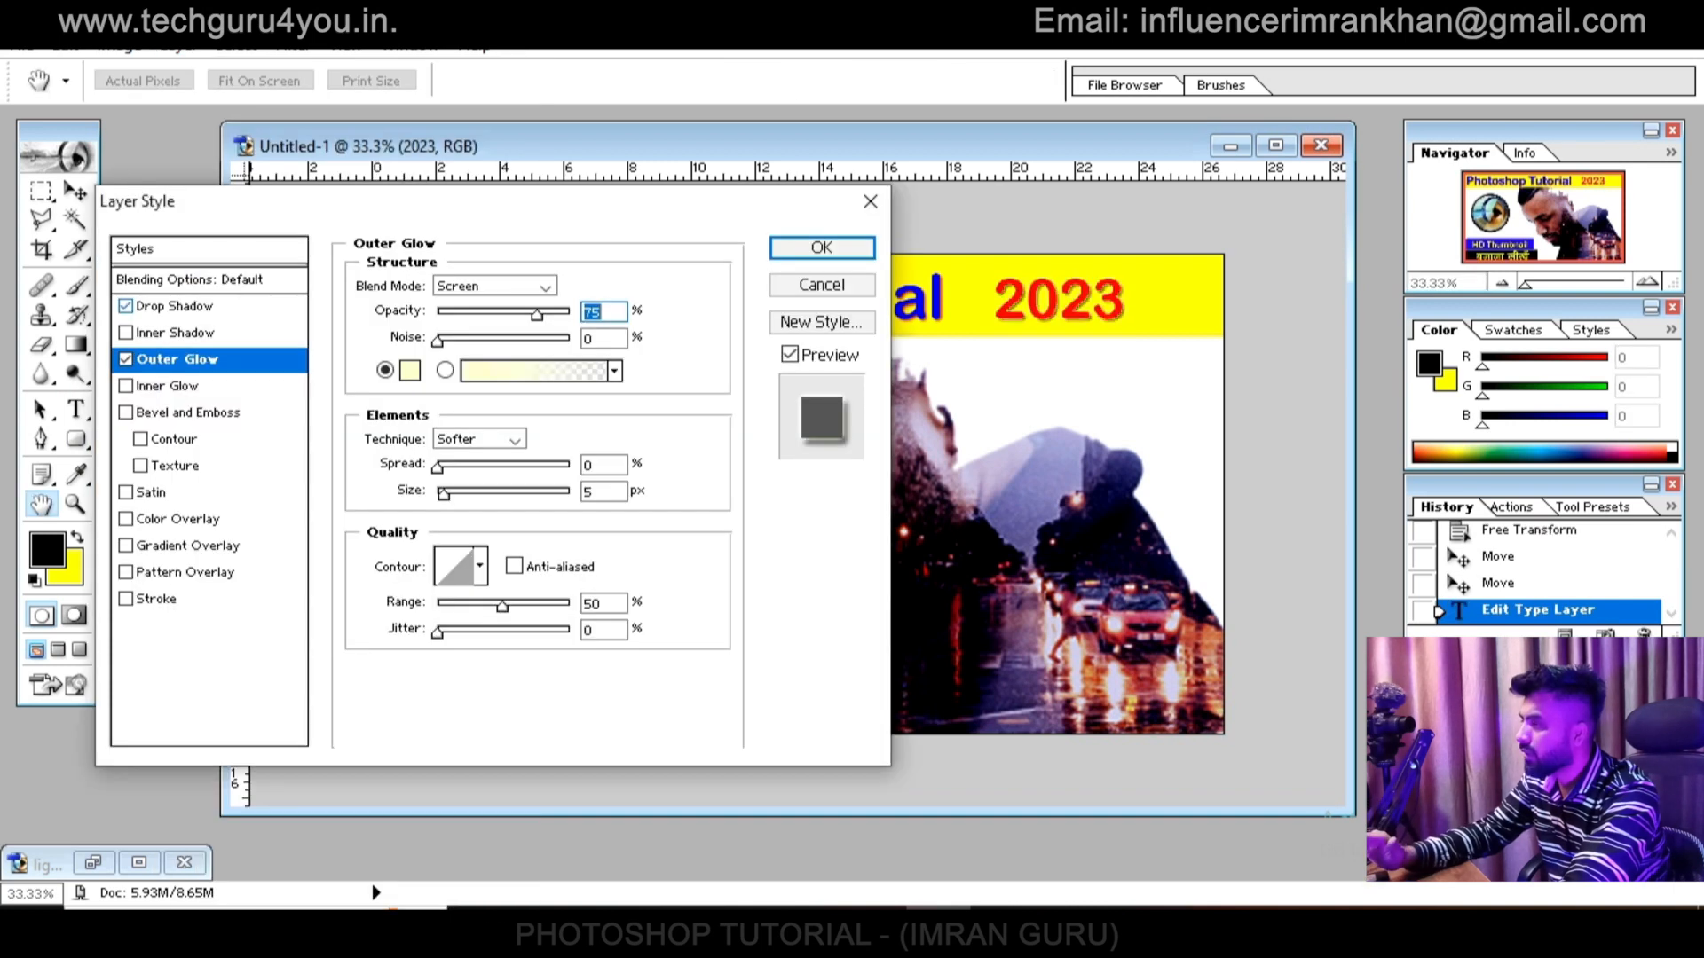
Make the "2023" glow black with a slightly higher spread and 9 px size, and apply the layer style
click(409, 370)
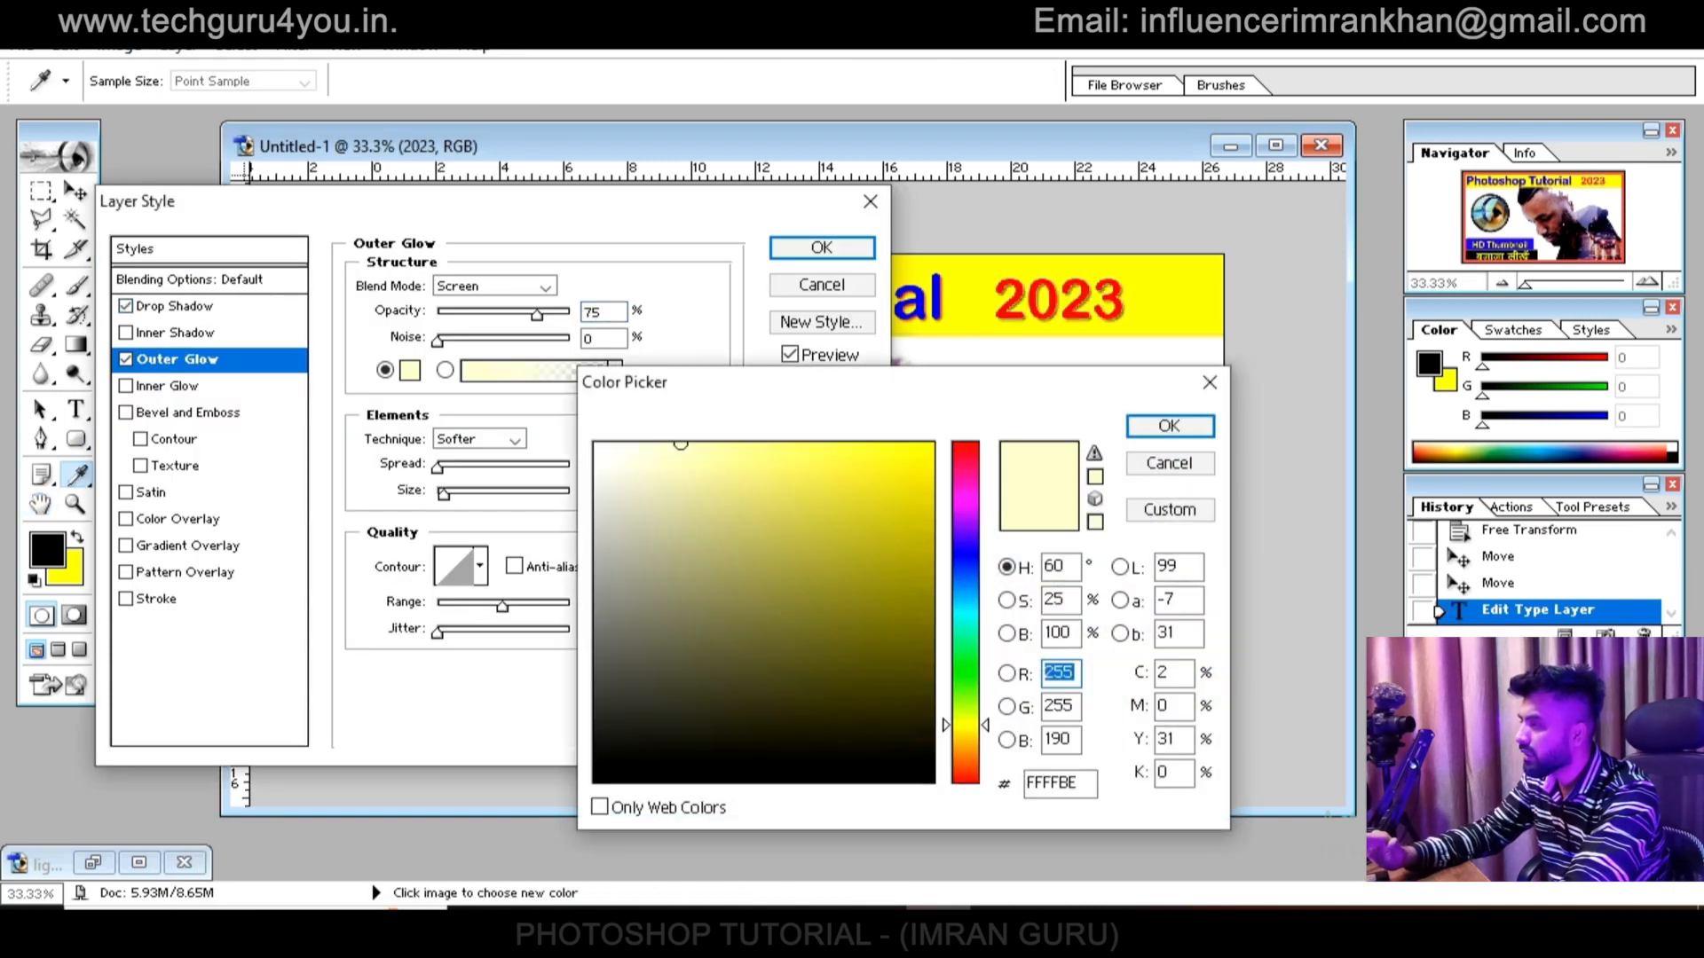
click(596, 780)
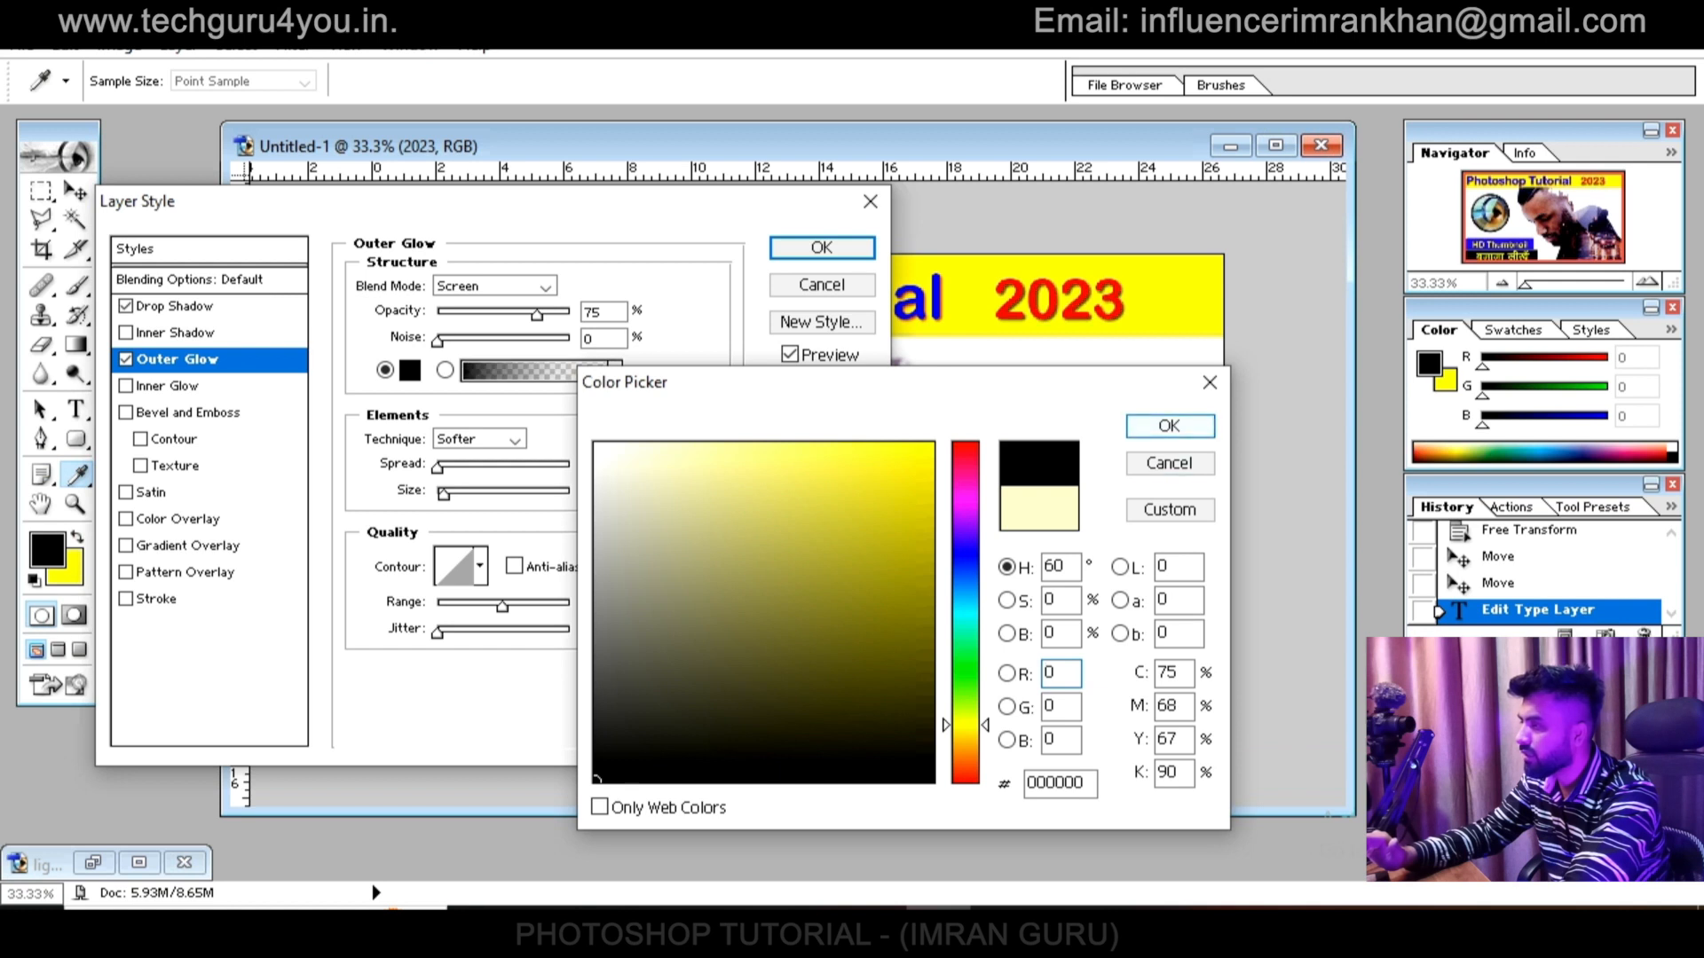
click(1170, 427)
mouse_move(437, 467)
mouse_down()
mouse_move(463, 495)
mouse_move(442, 467)
mouse_up()
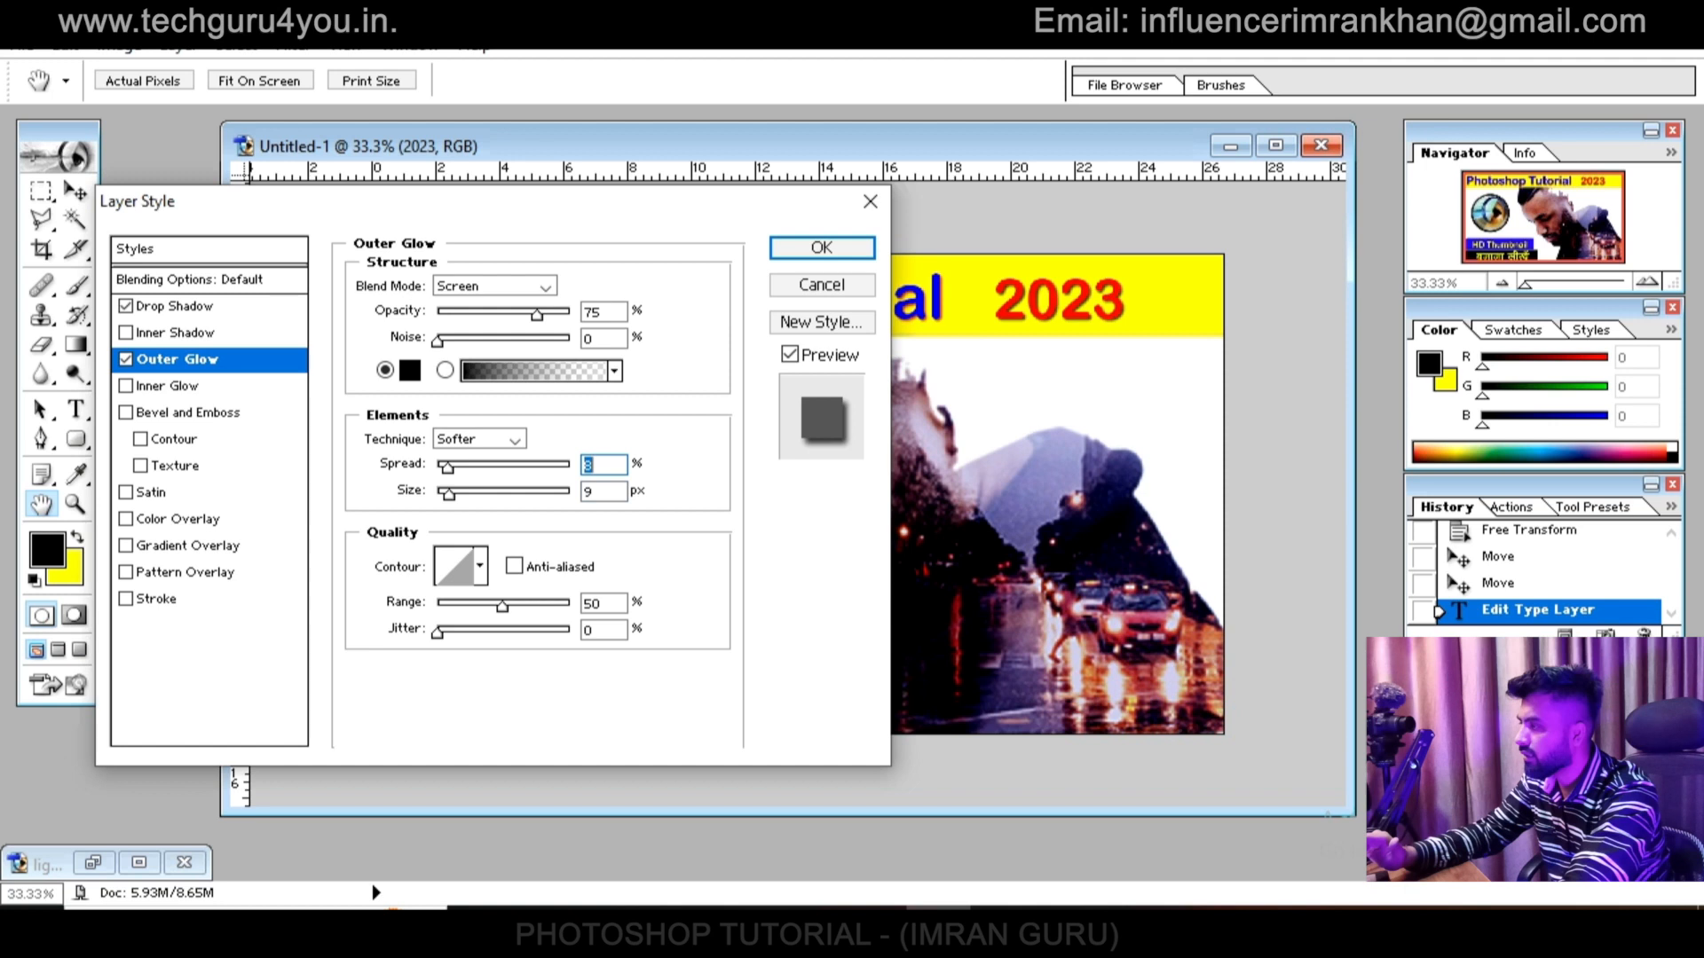
key(Return)
Enlarge "2023" beside the title, and shift "Photoshop Tutorial" slightly right and up to balance the strip
key(v)
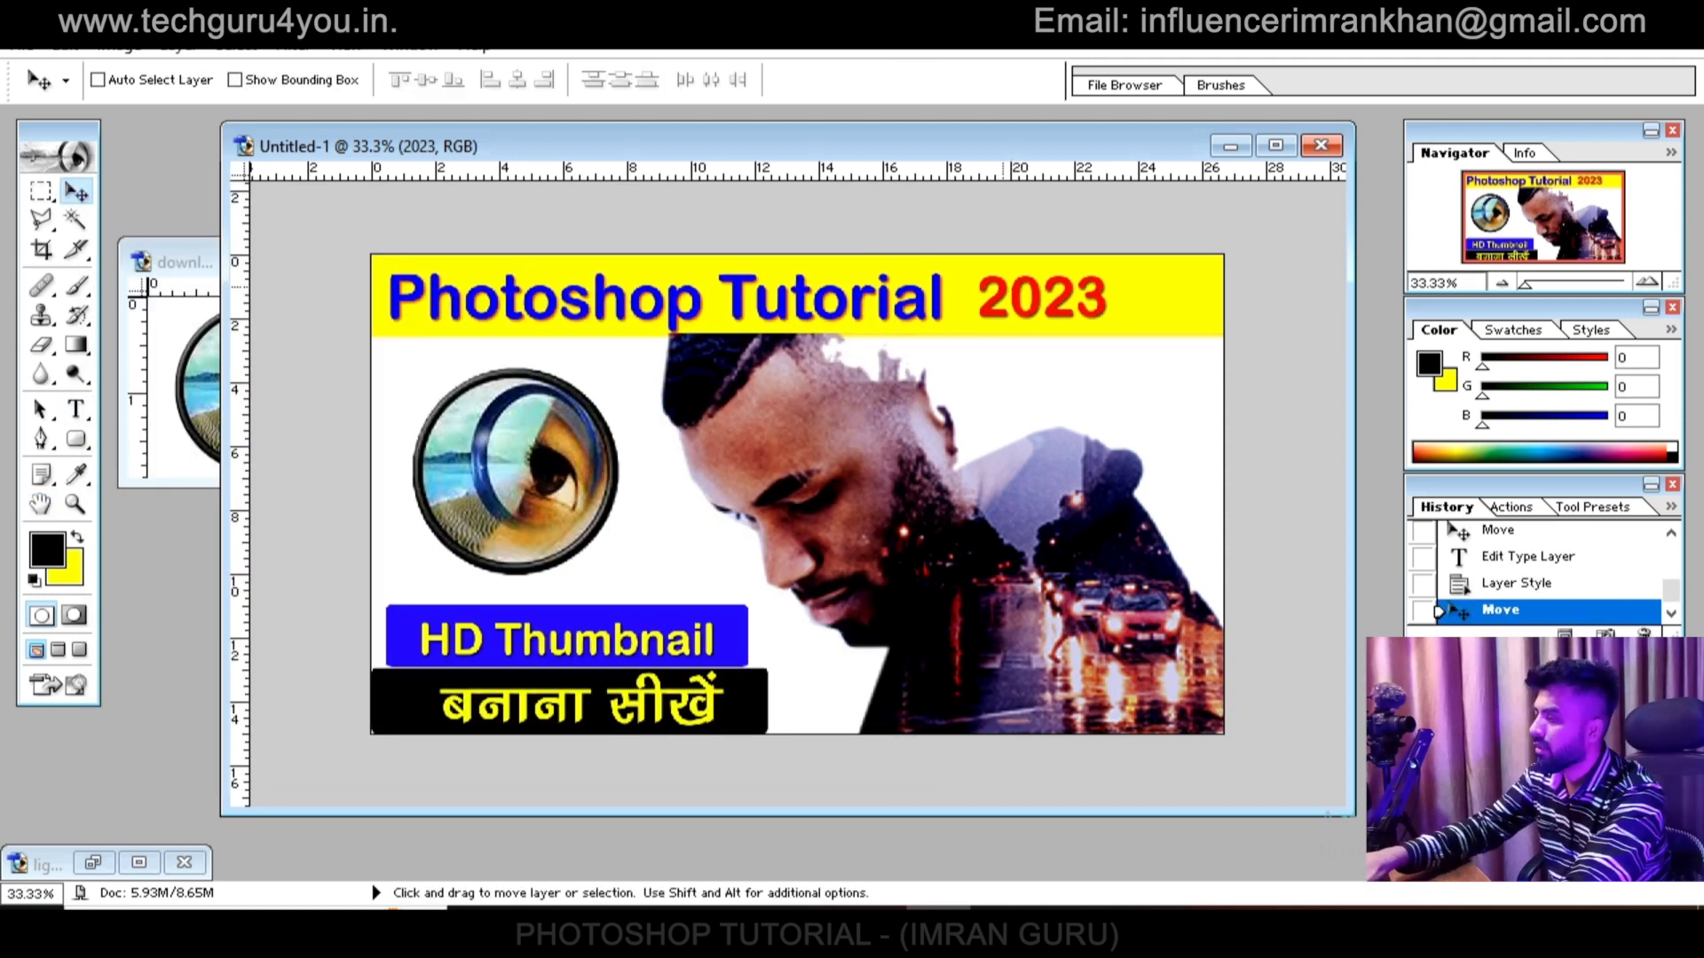
key(ctrl+t)
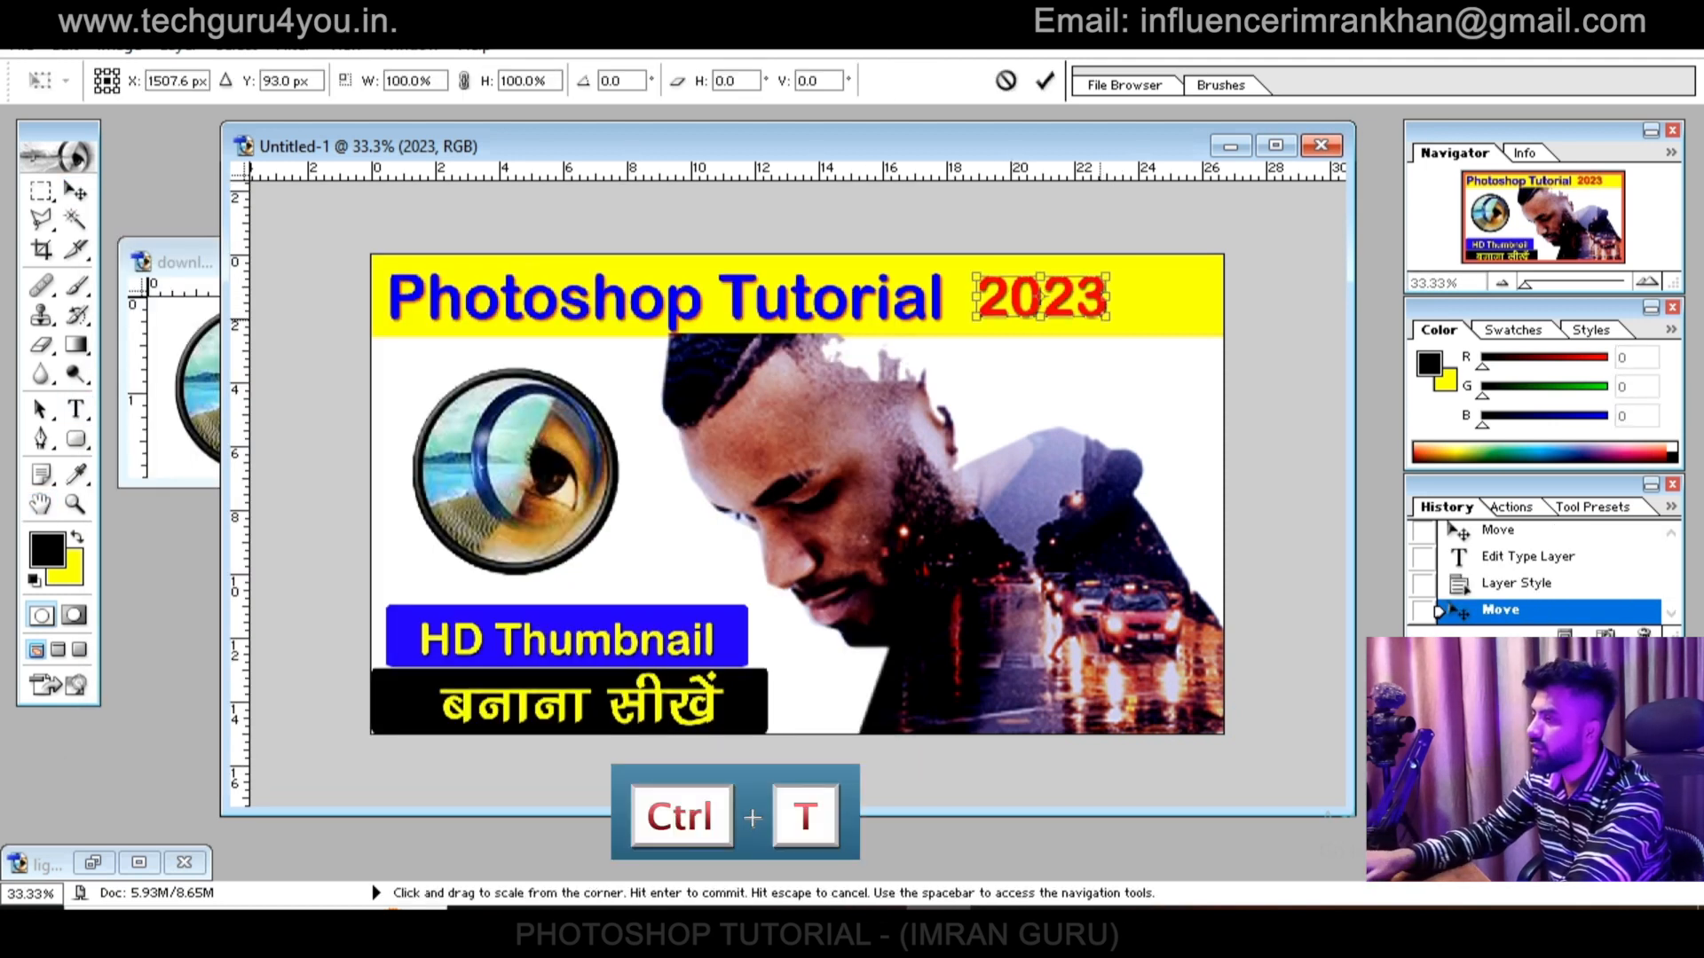
drag(1146, 328, 1067, 297)
key(Return)
drag(816, 300, 833, 295)
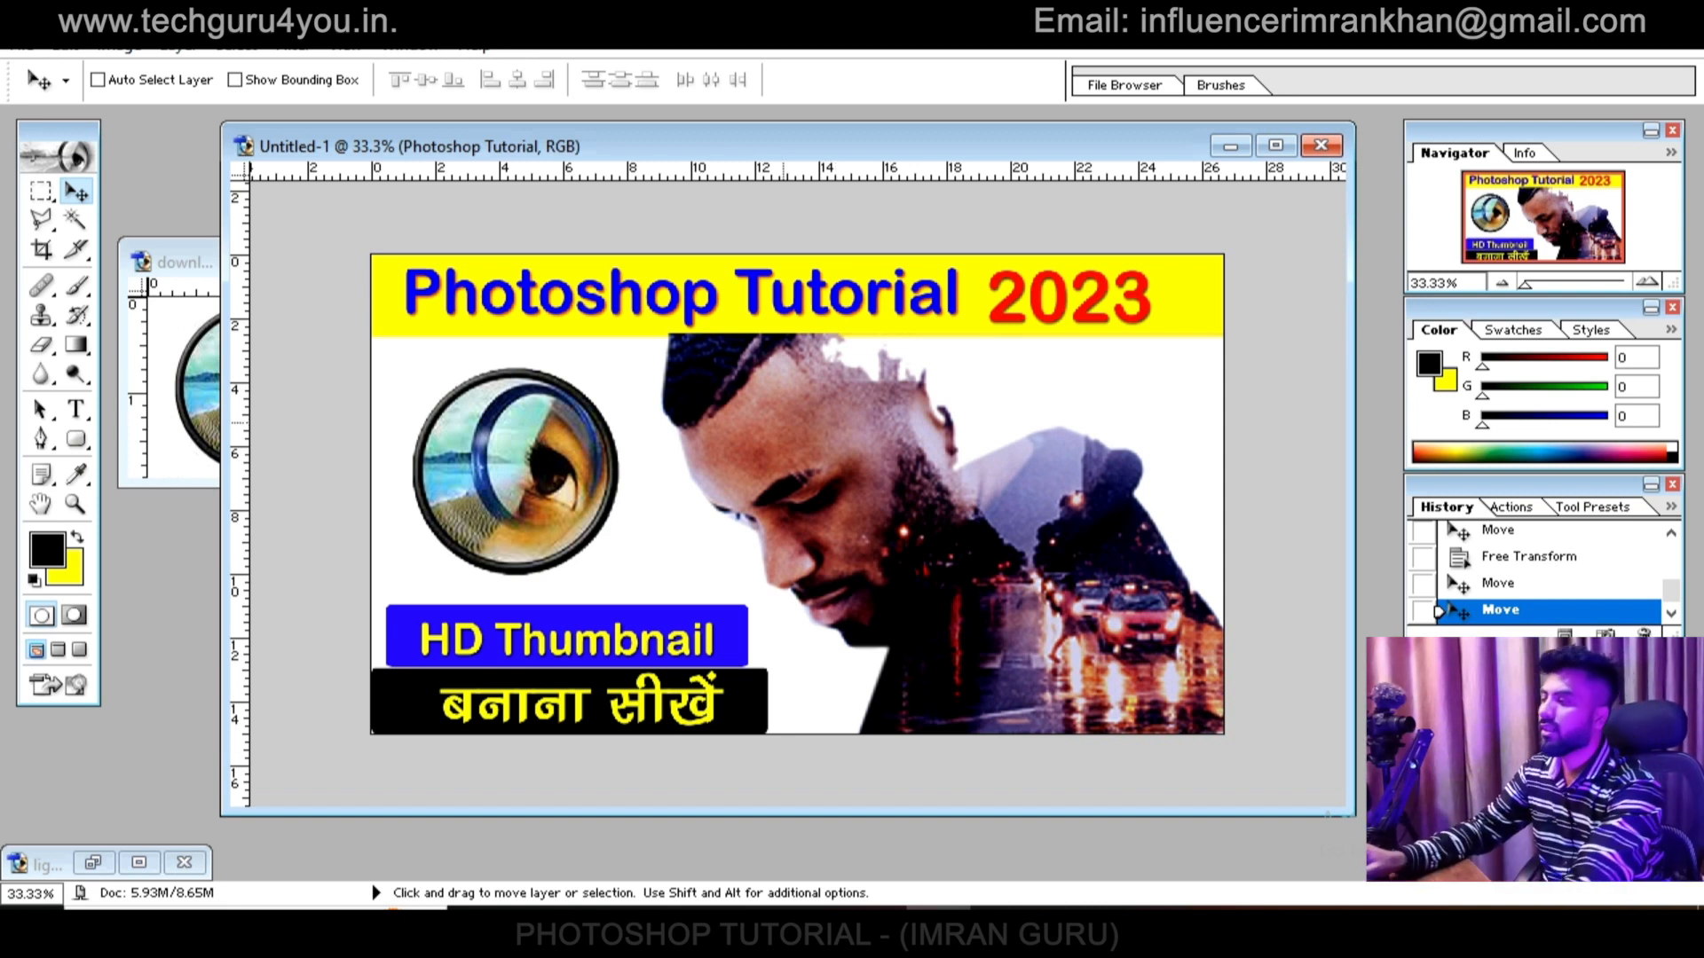
Save a copy of the thumbnail to the Desktop as "ps tutorial" in JPEG format at Maximum quality 12
key(alt+f)
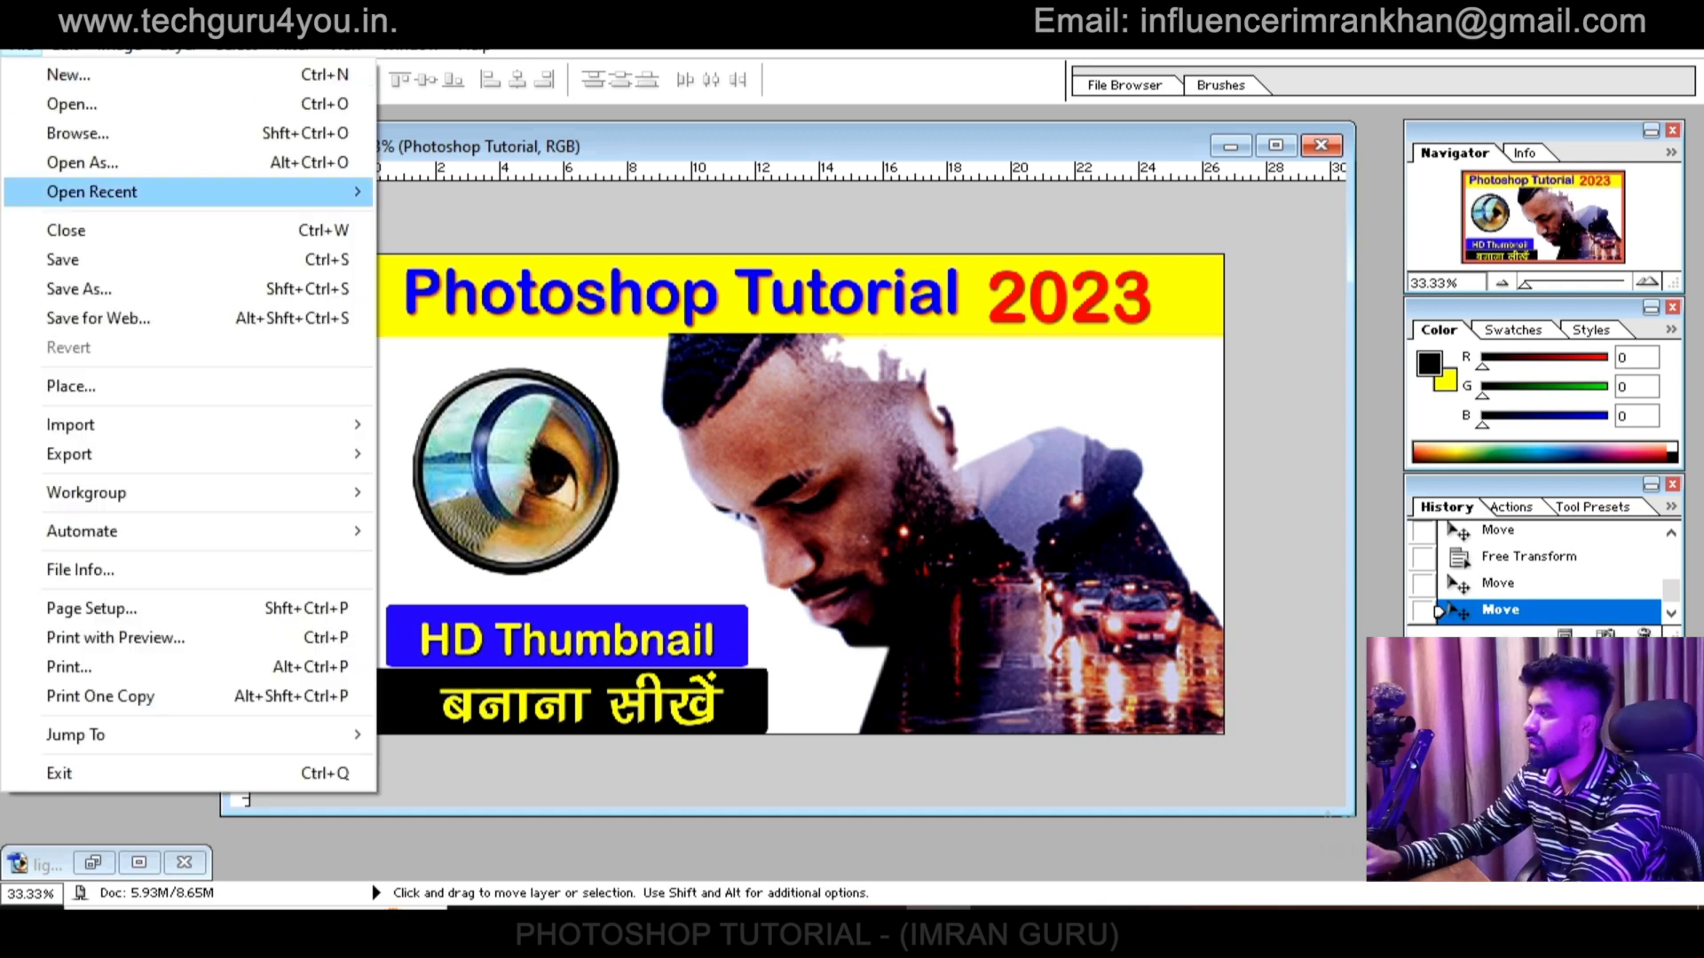
key(a)
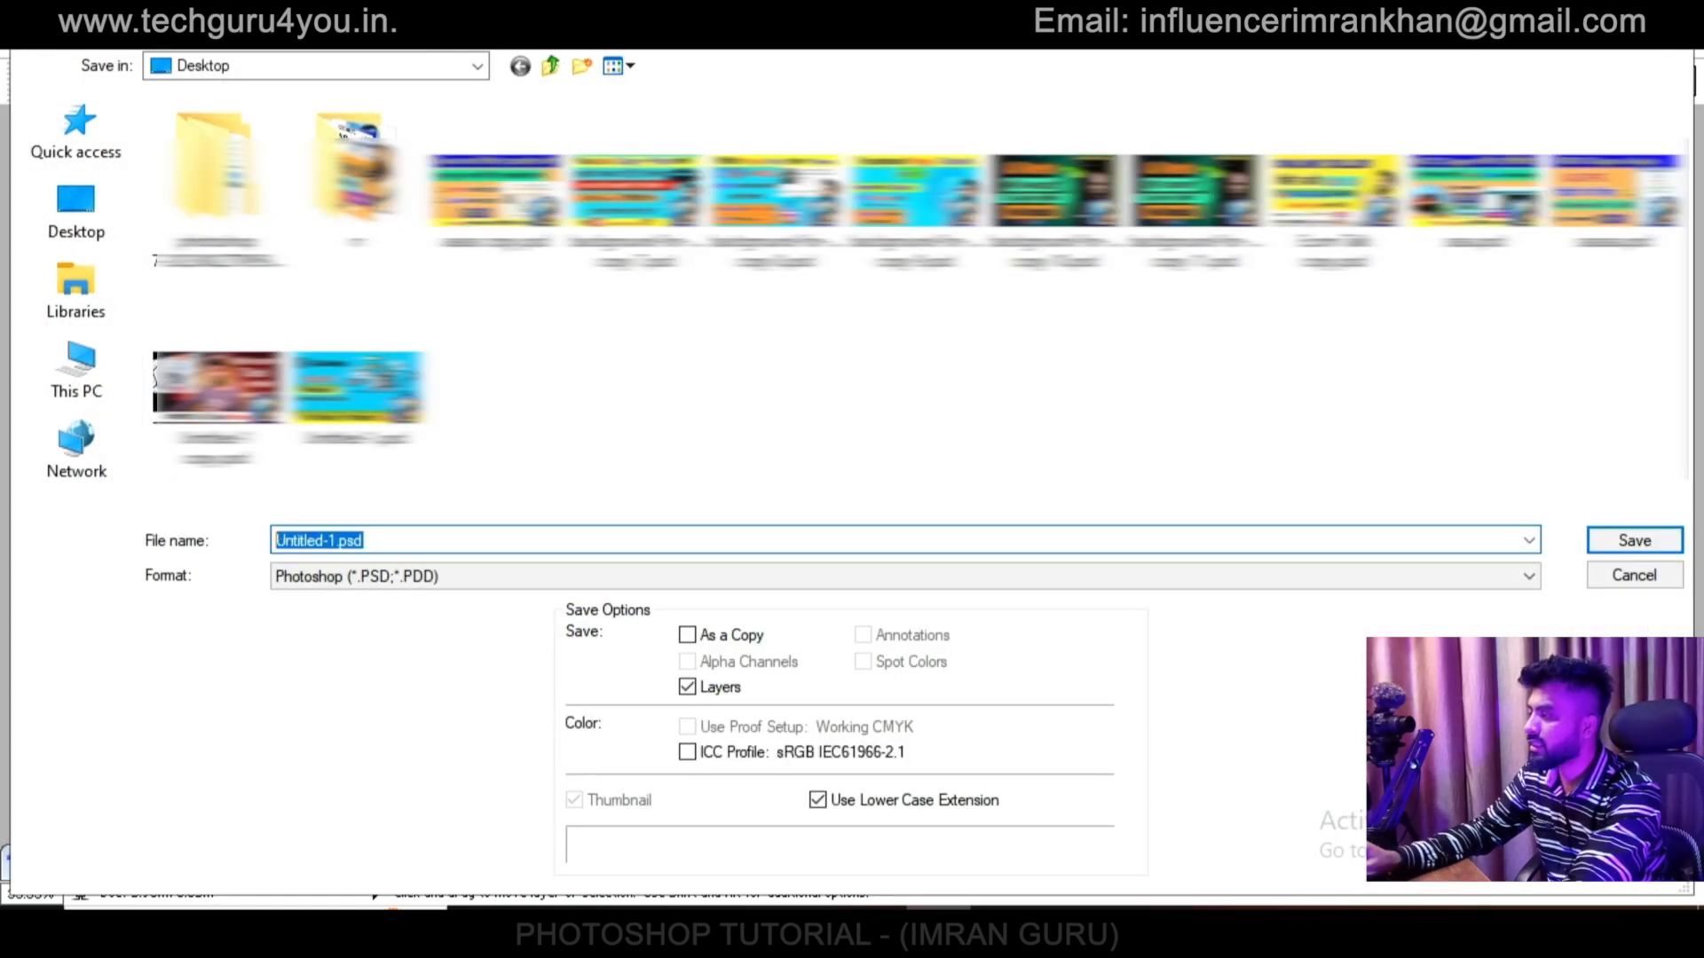
key(BackSpace)
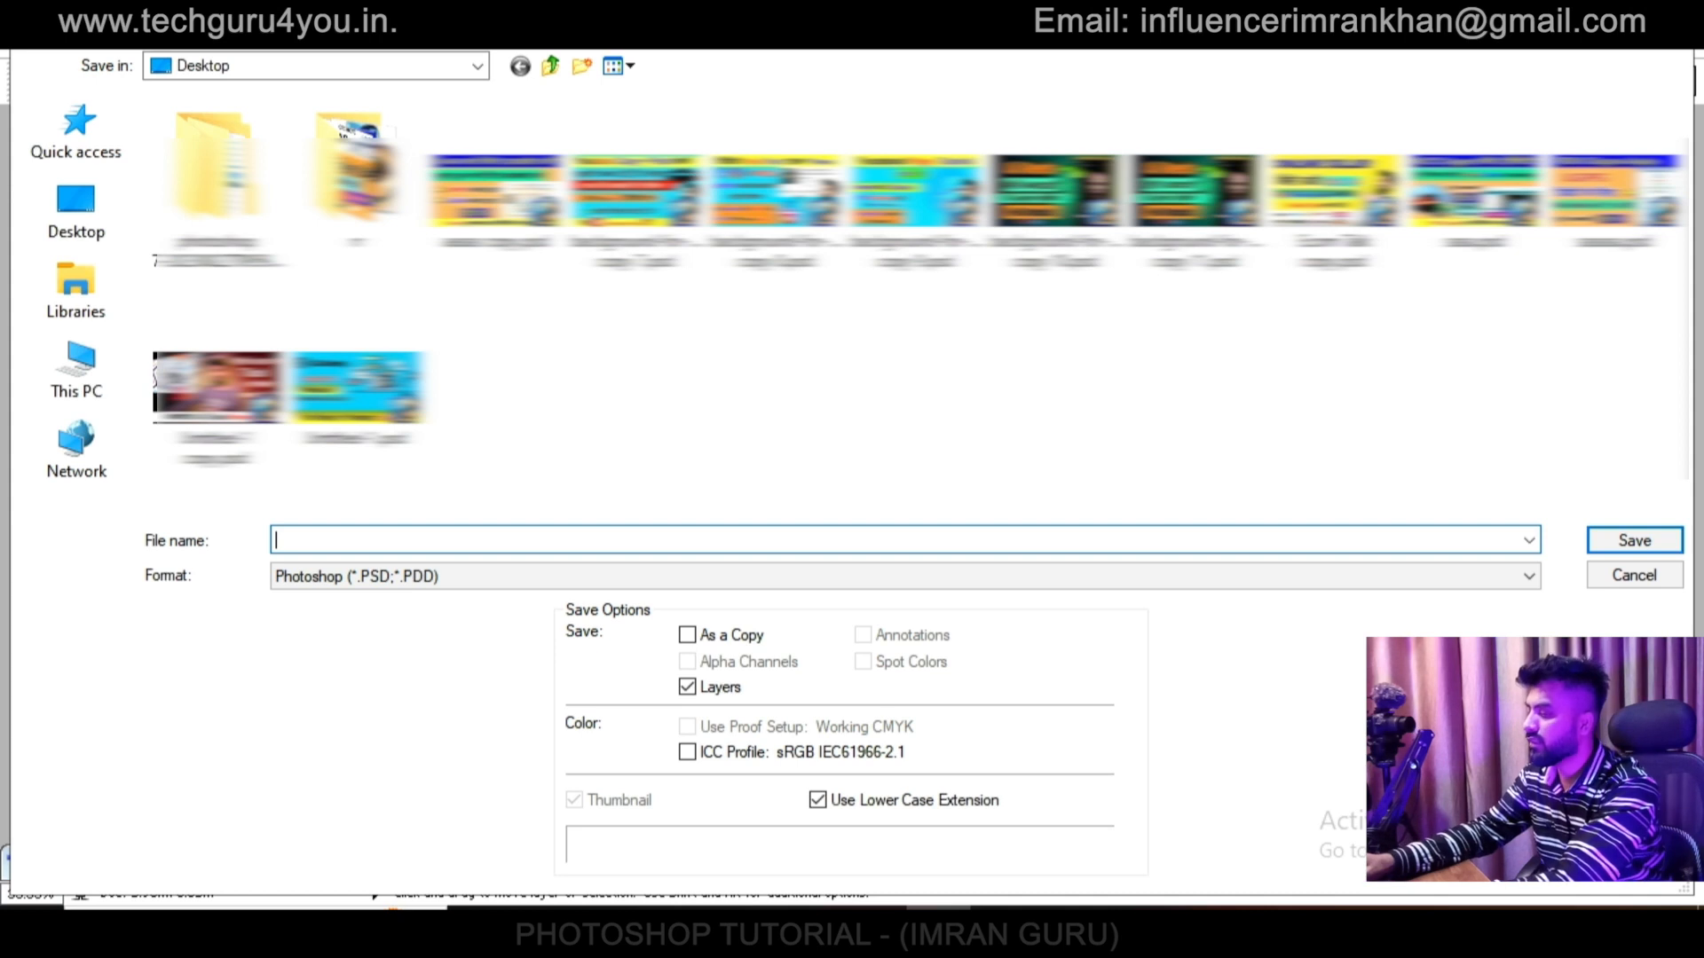
text(ps tutorial)
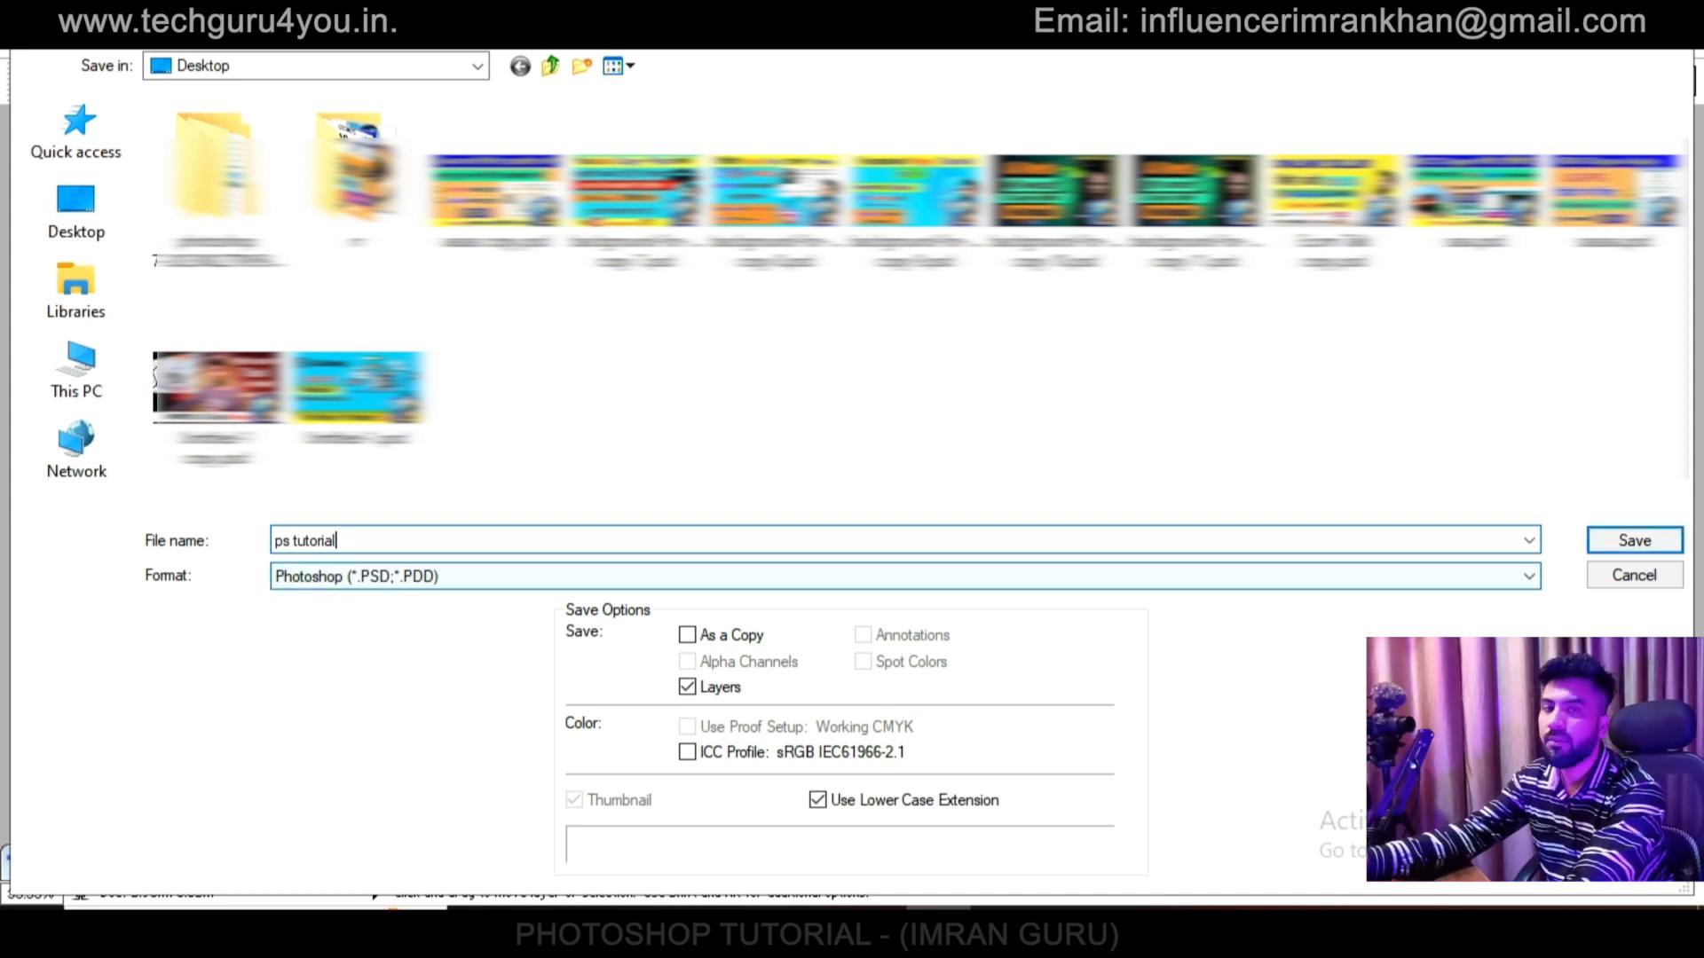
click(1528, 576)
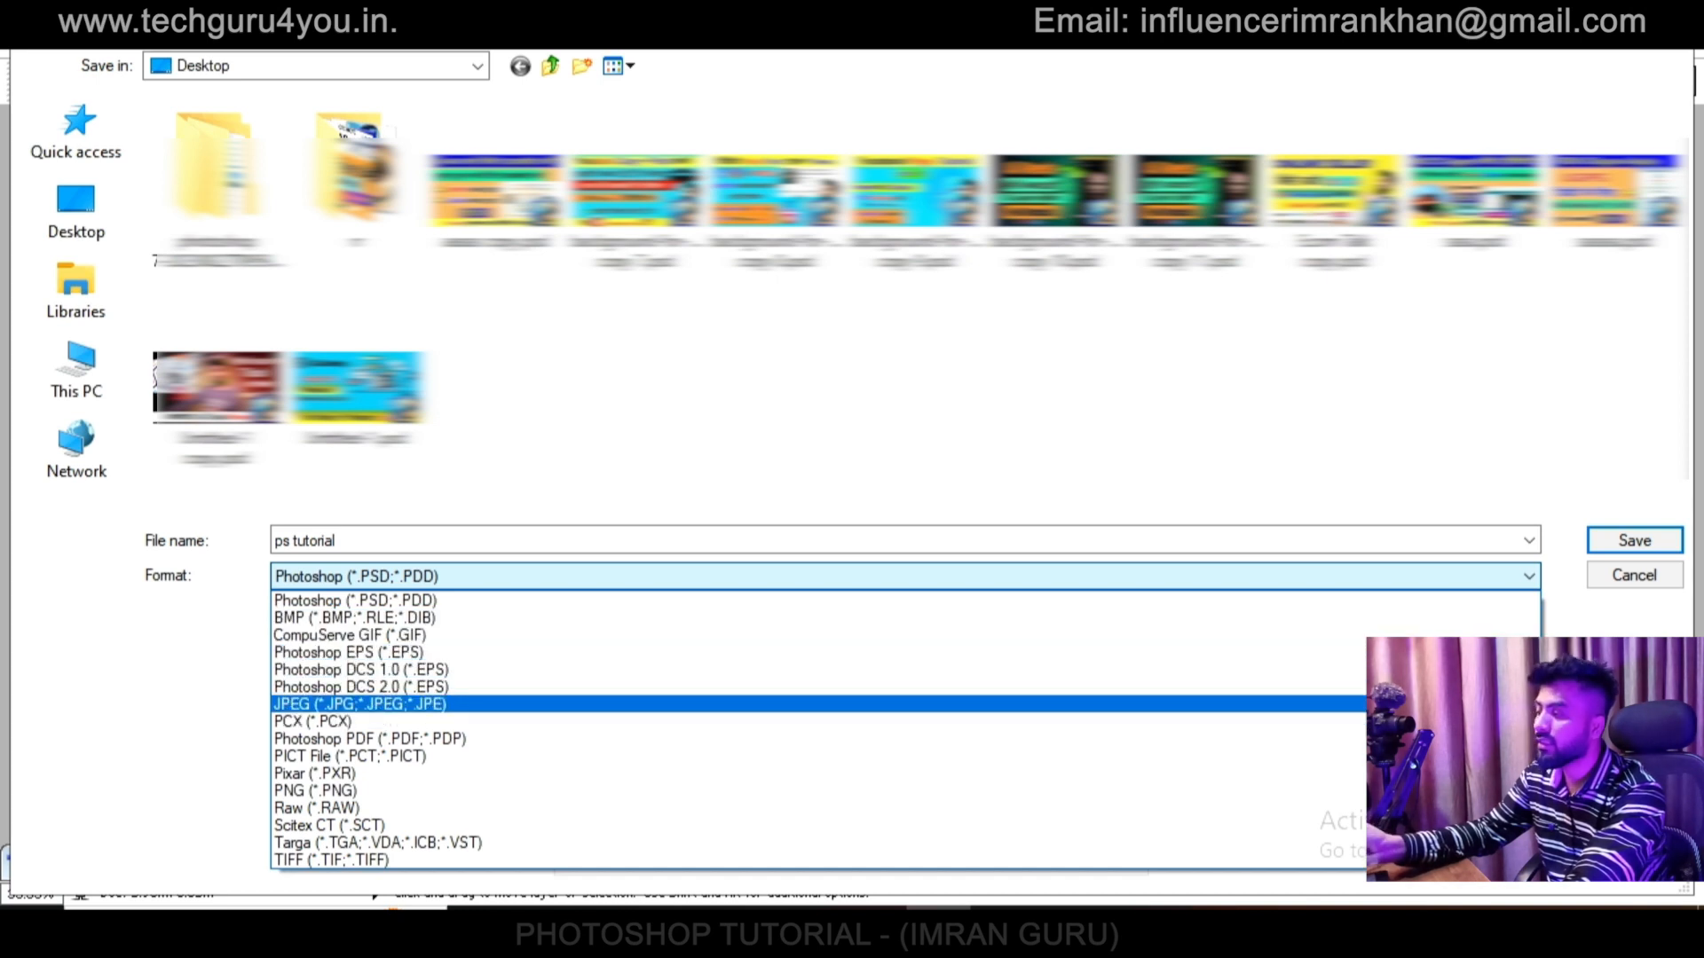
key(Return)
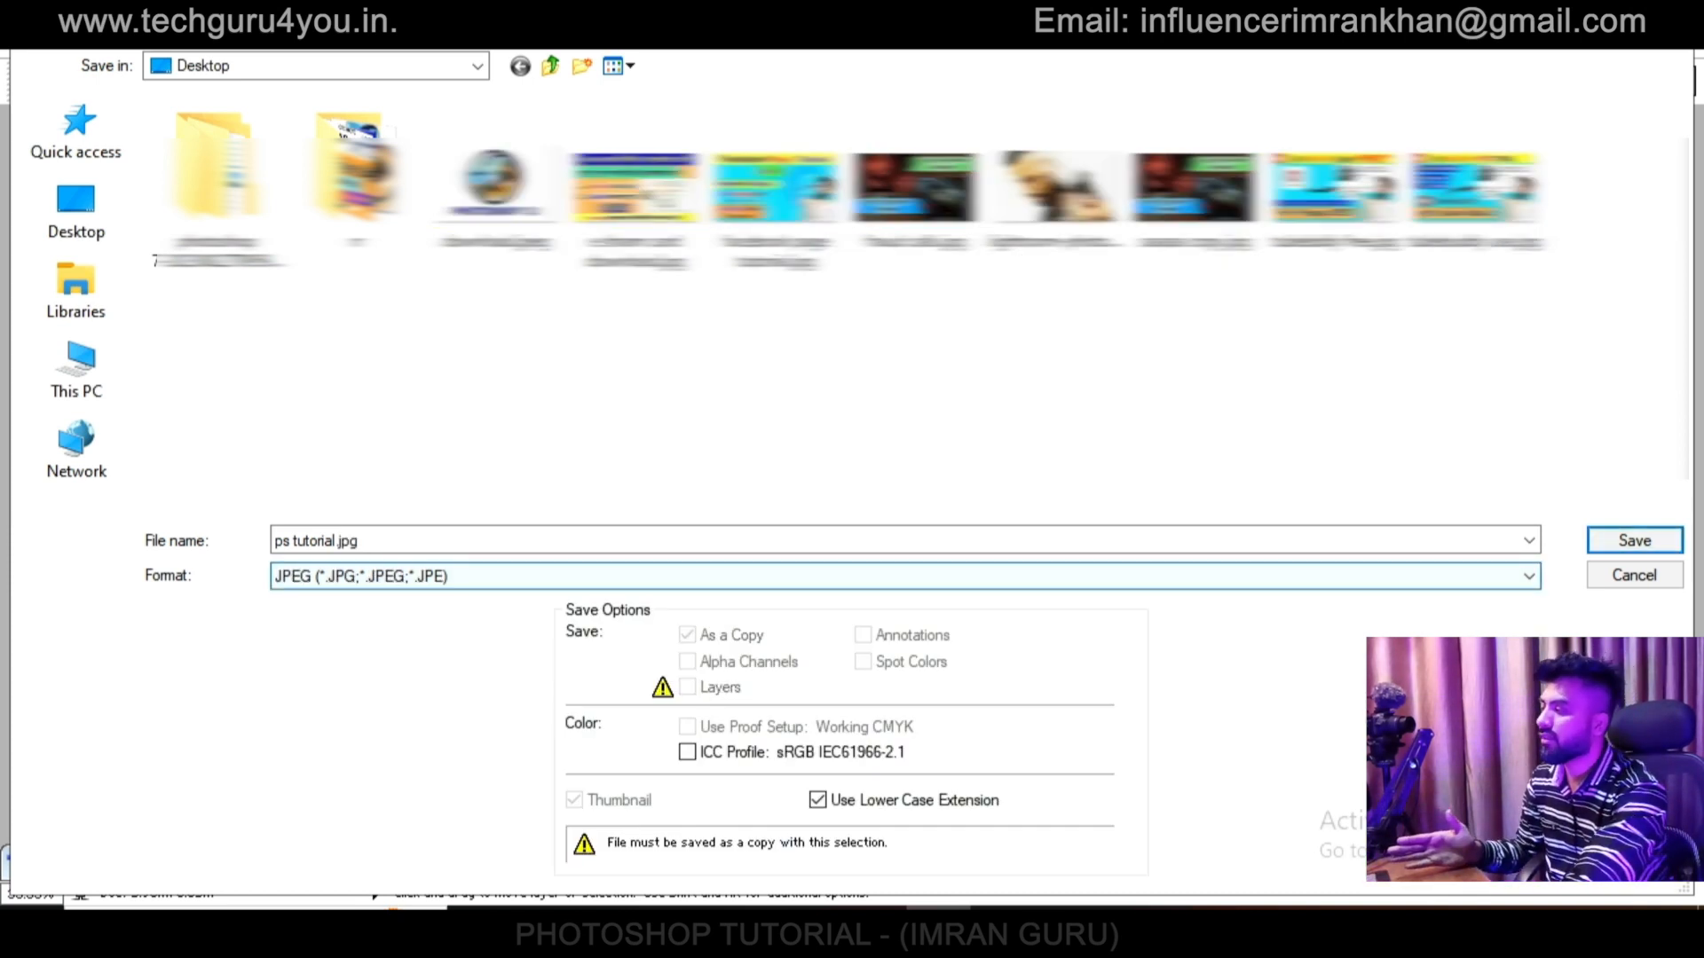
key(Return)
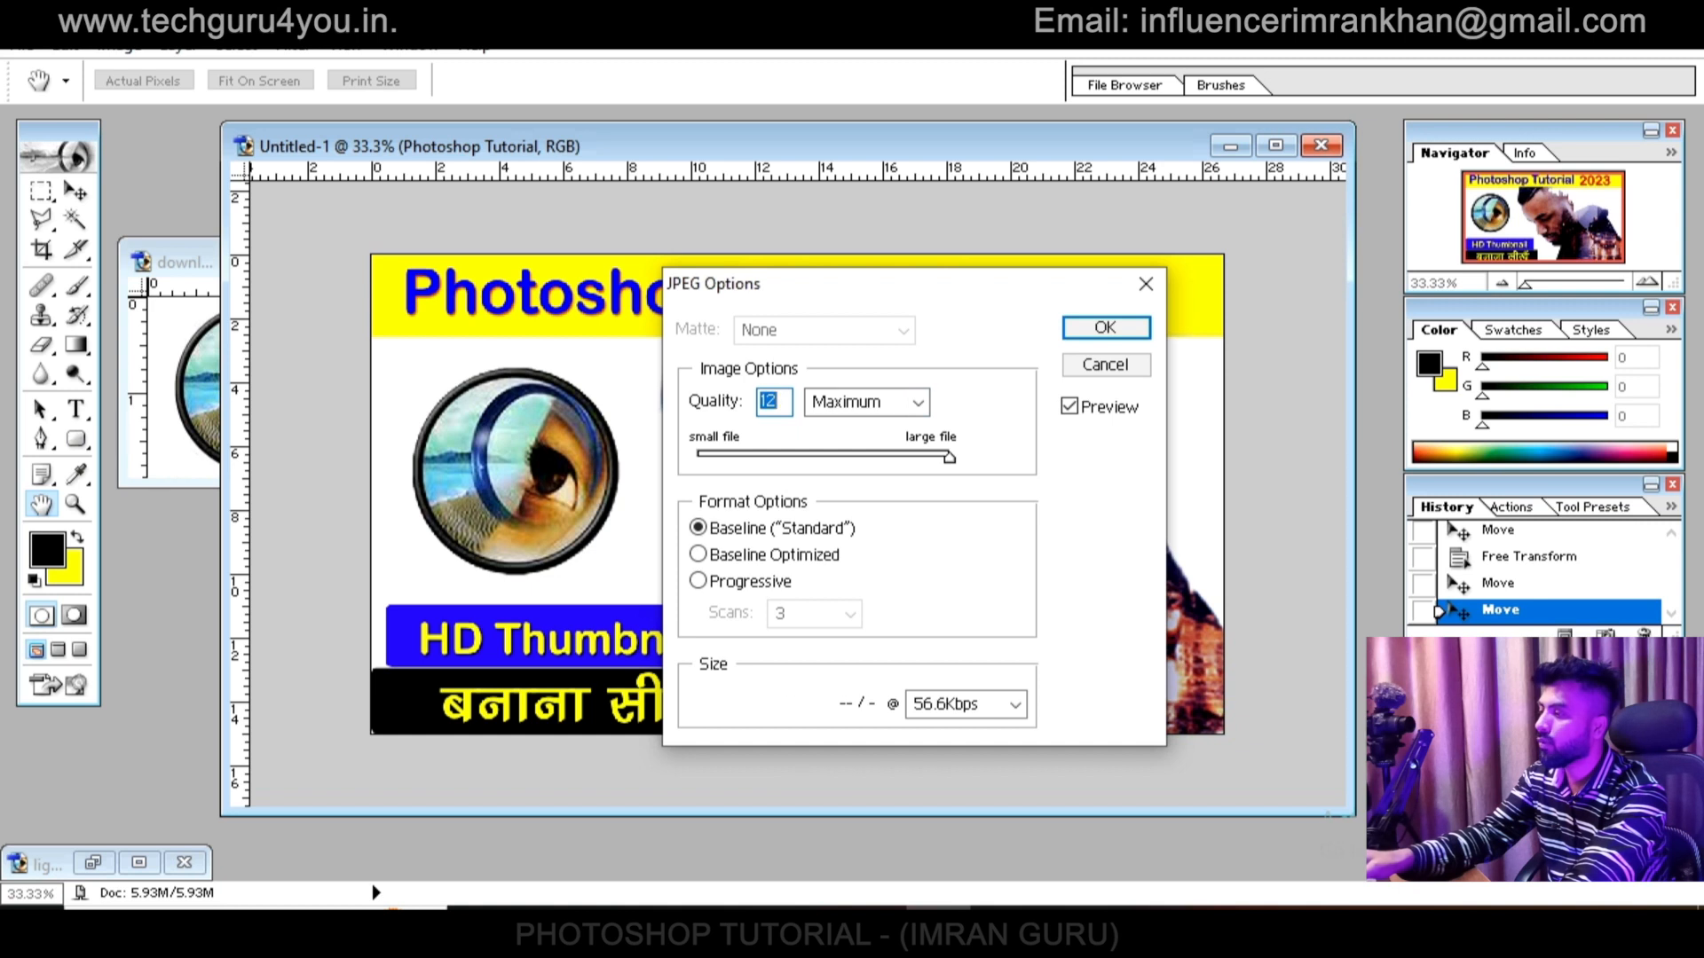
key(Return)
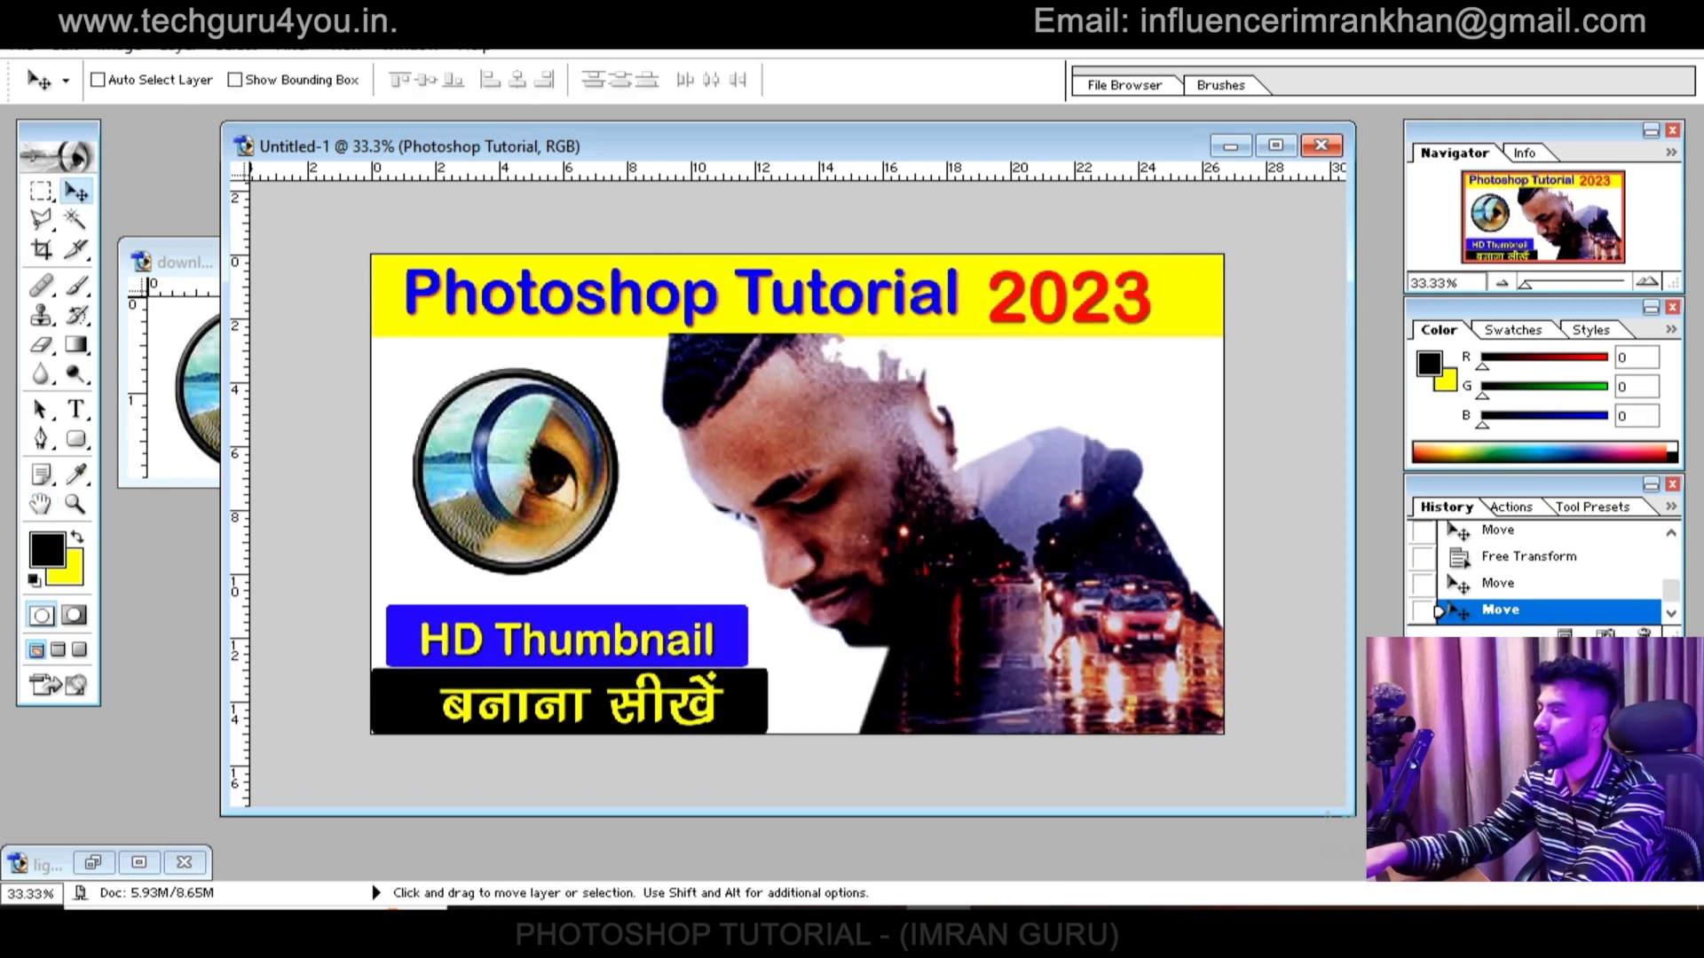
Switch to the Windows desktop and examine the options offered for the exported "ps tutorial.jpg" file
key(ctrl+q)
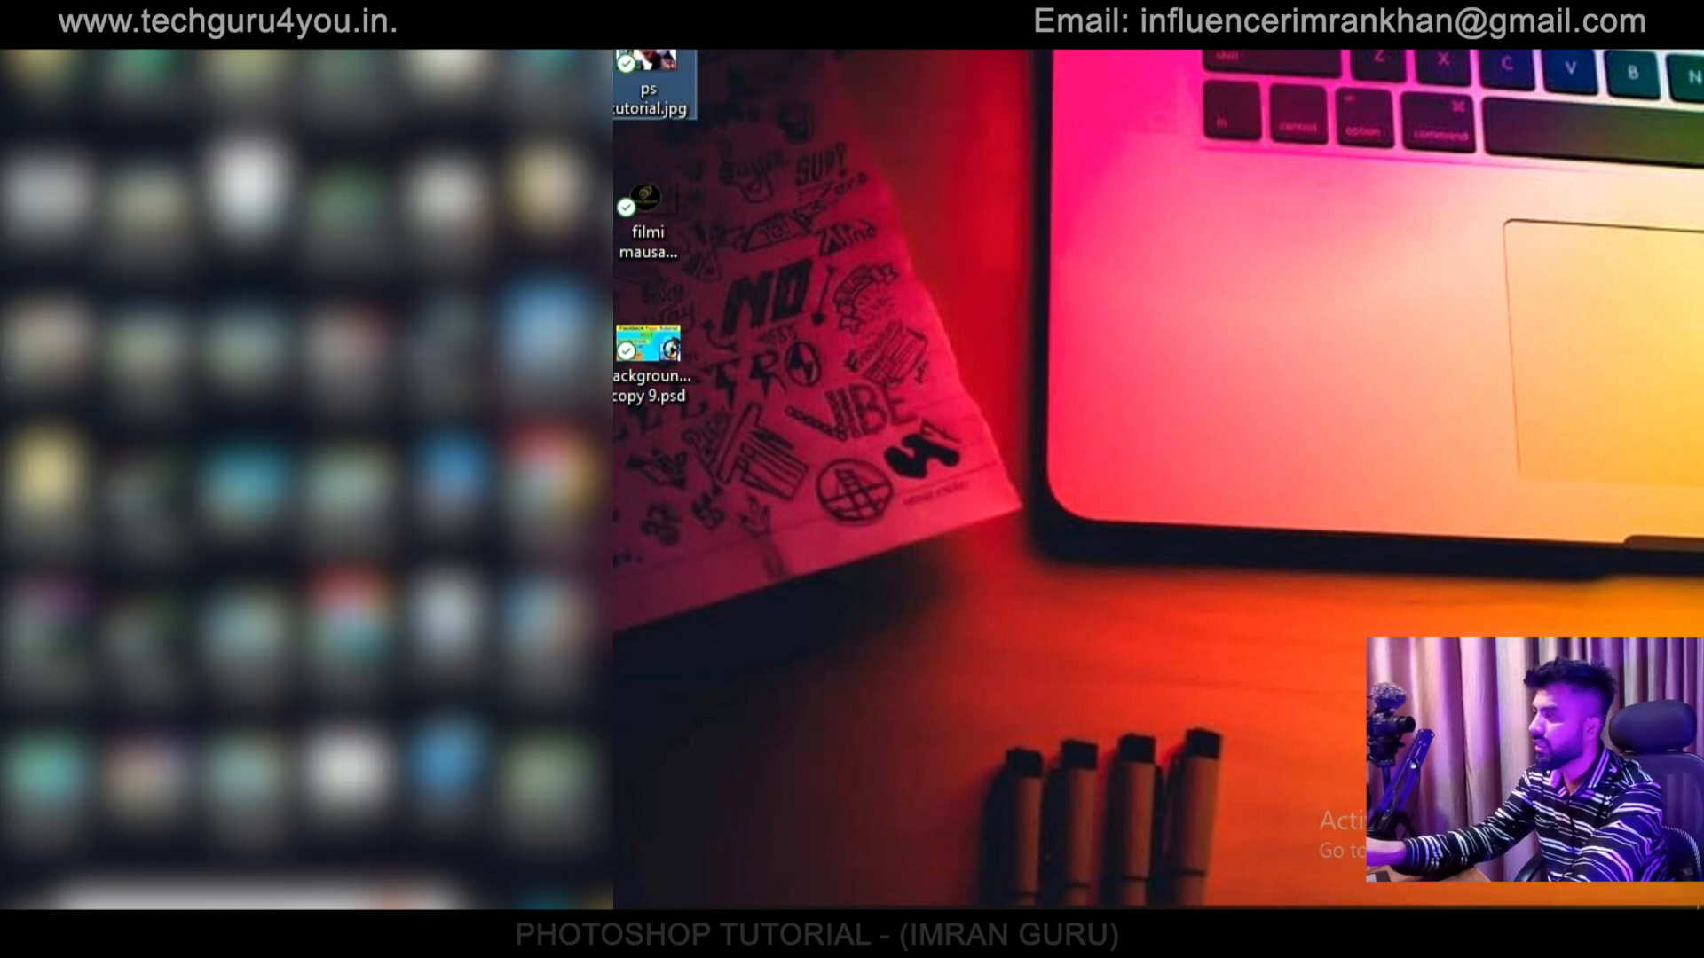
right_click(648, 84)
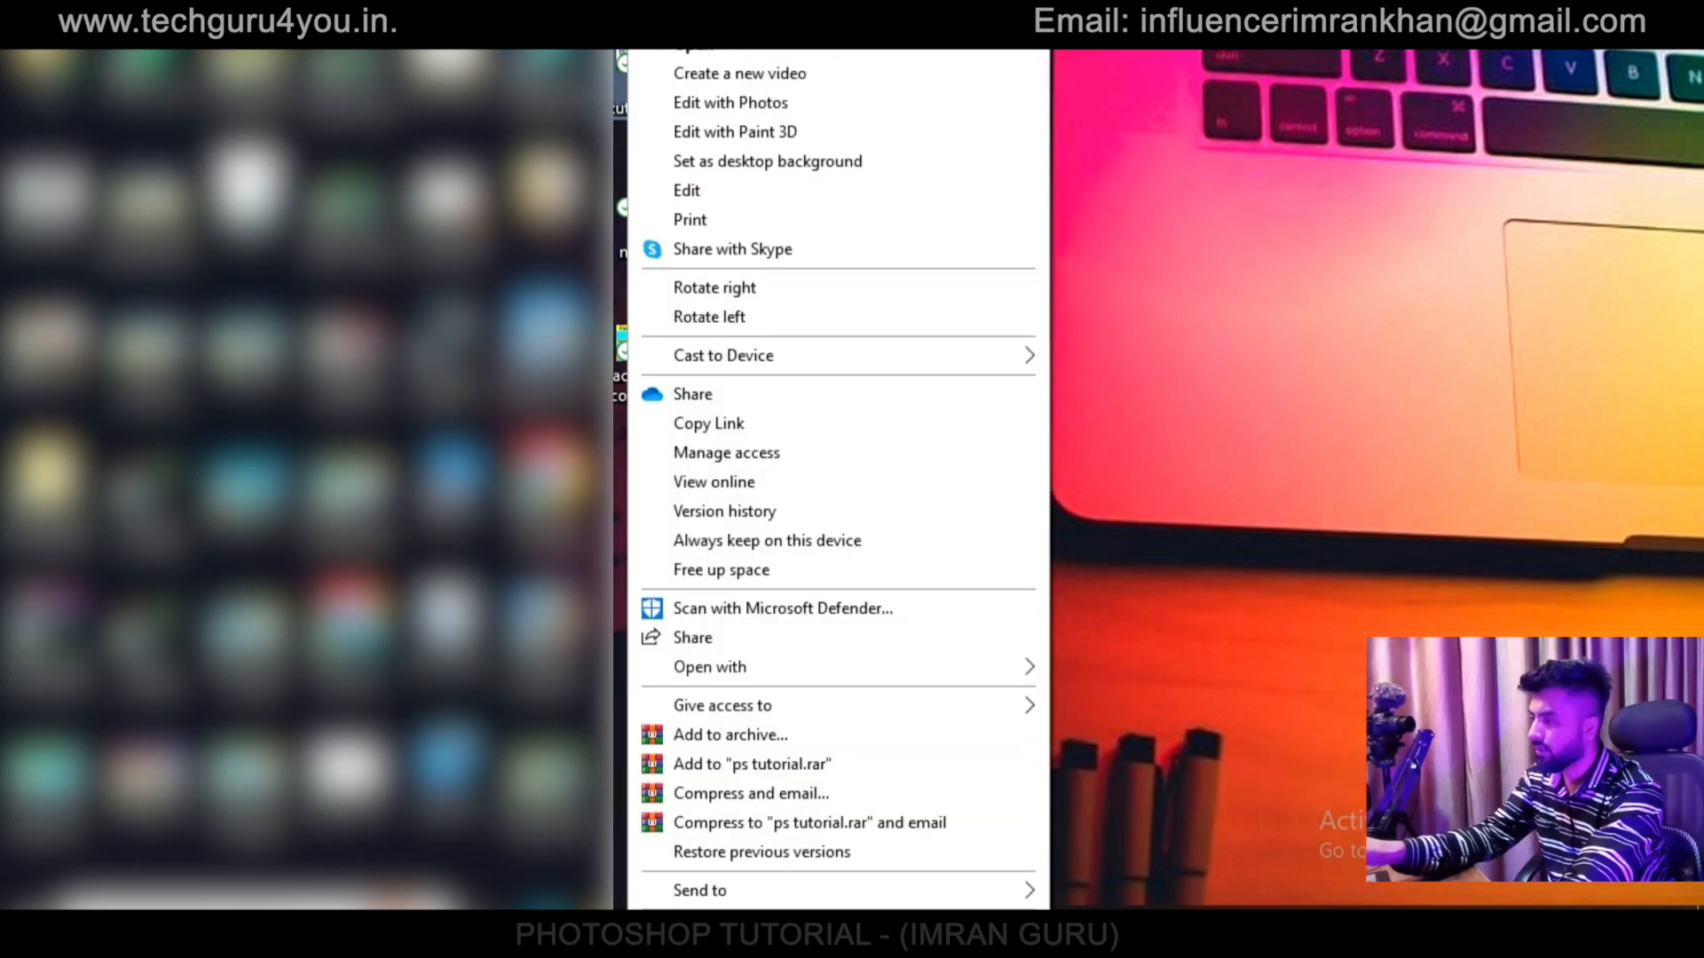
mouse_move(684, 658)
click(1252, 388)
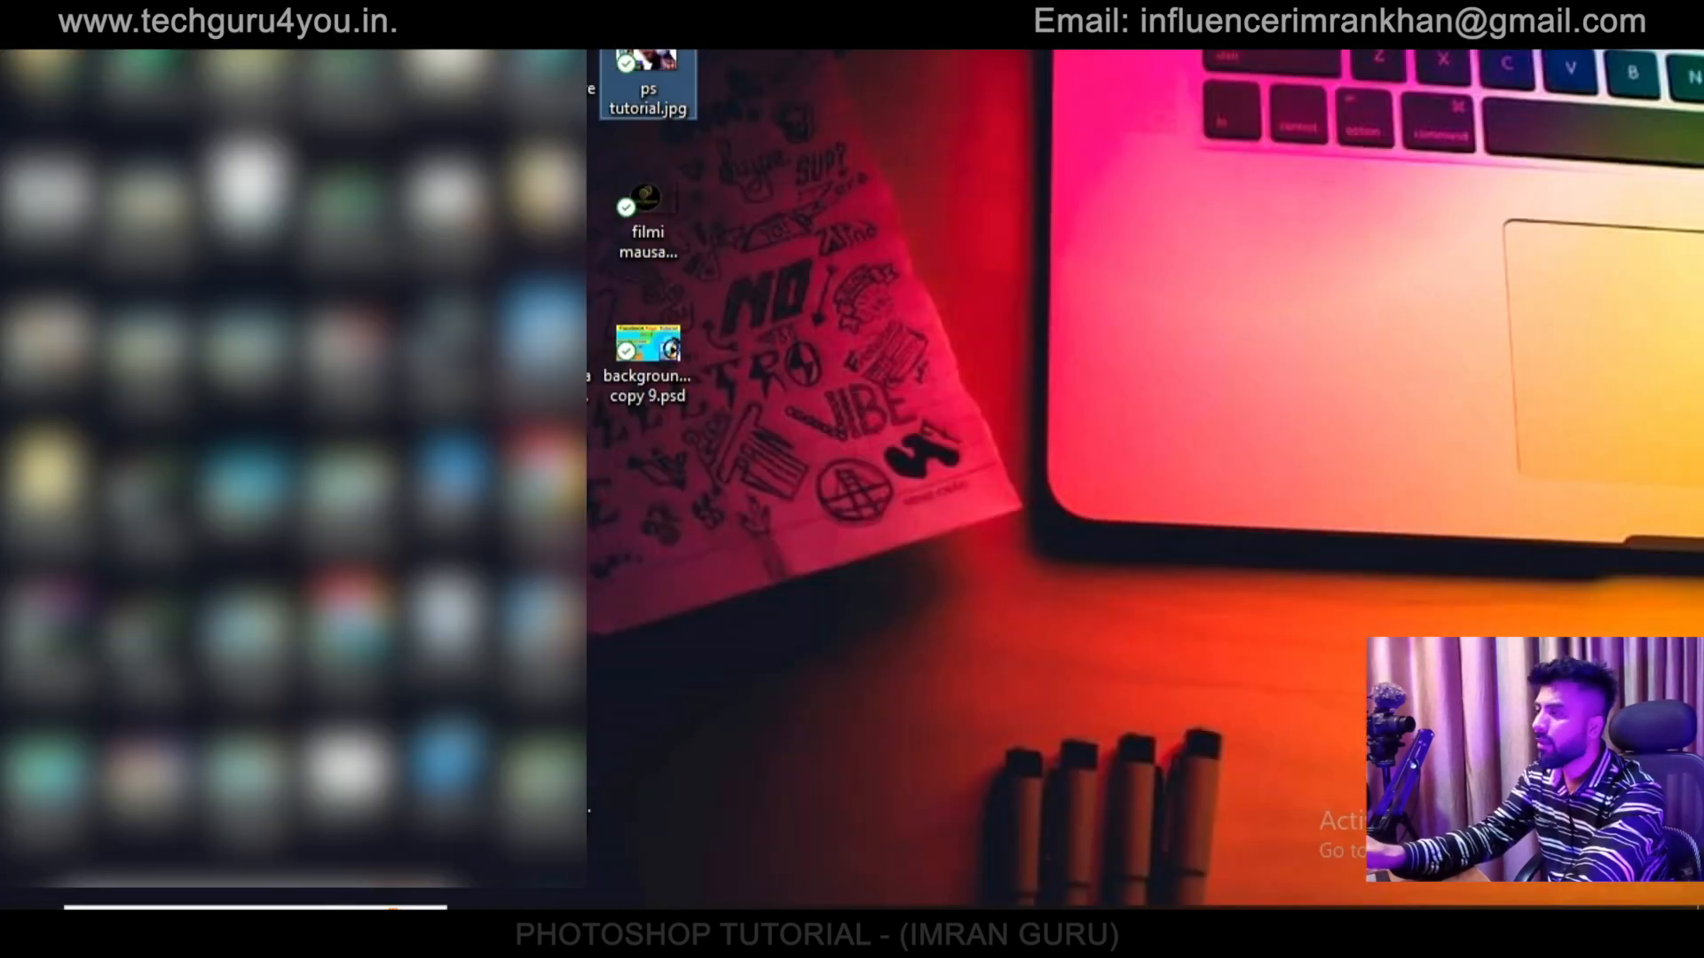
right_click(646, 84)
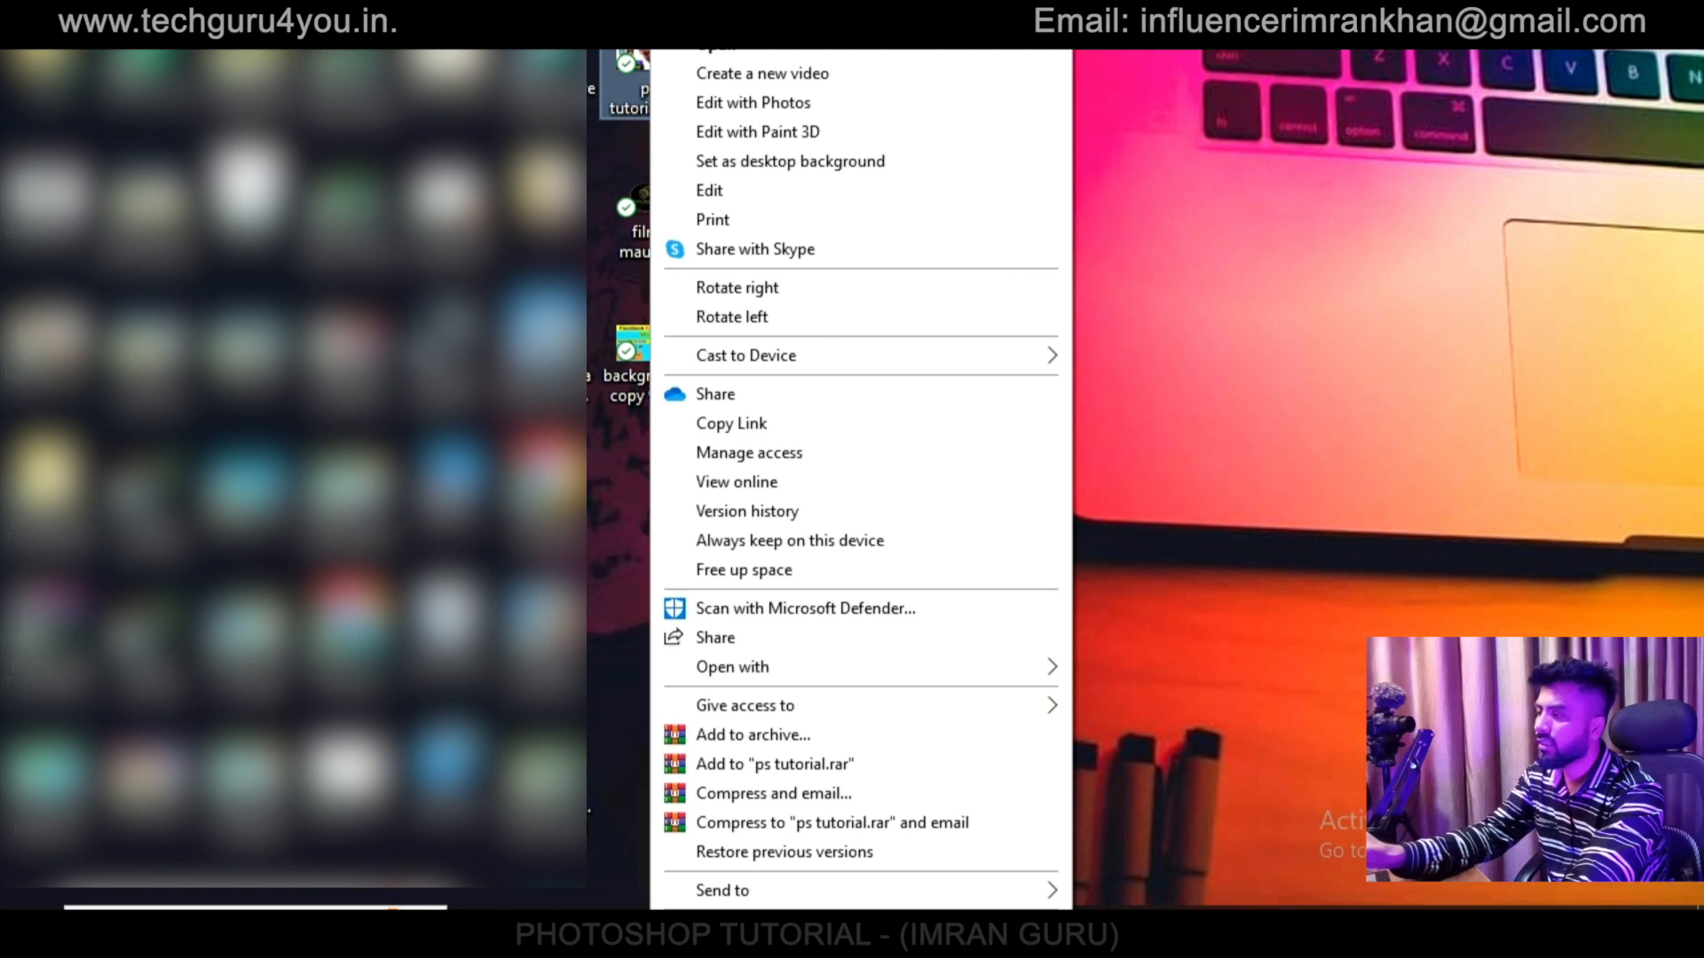
key(Escape)
right_click(654, 85)
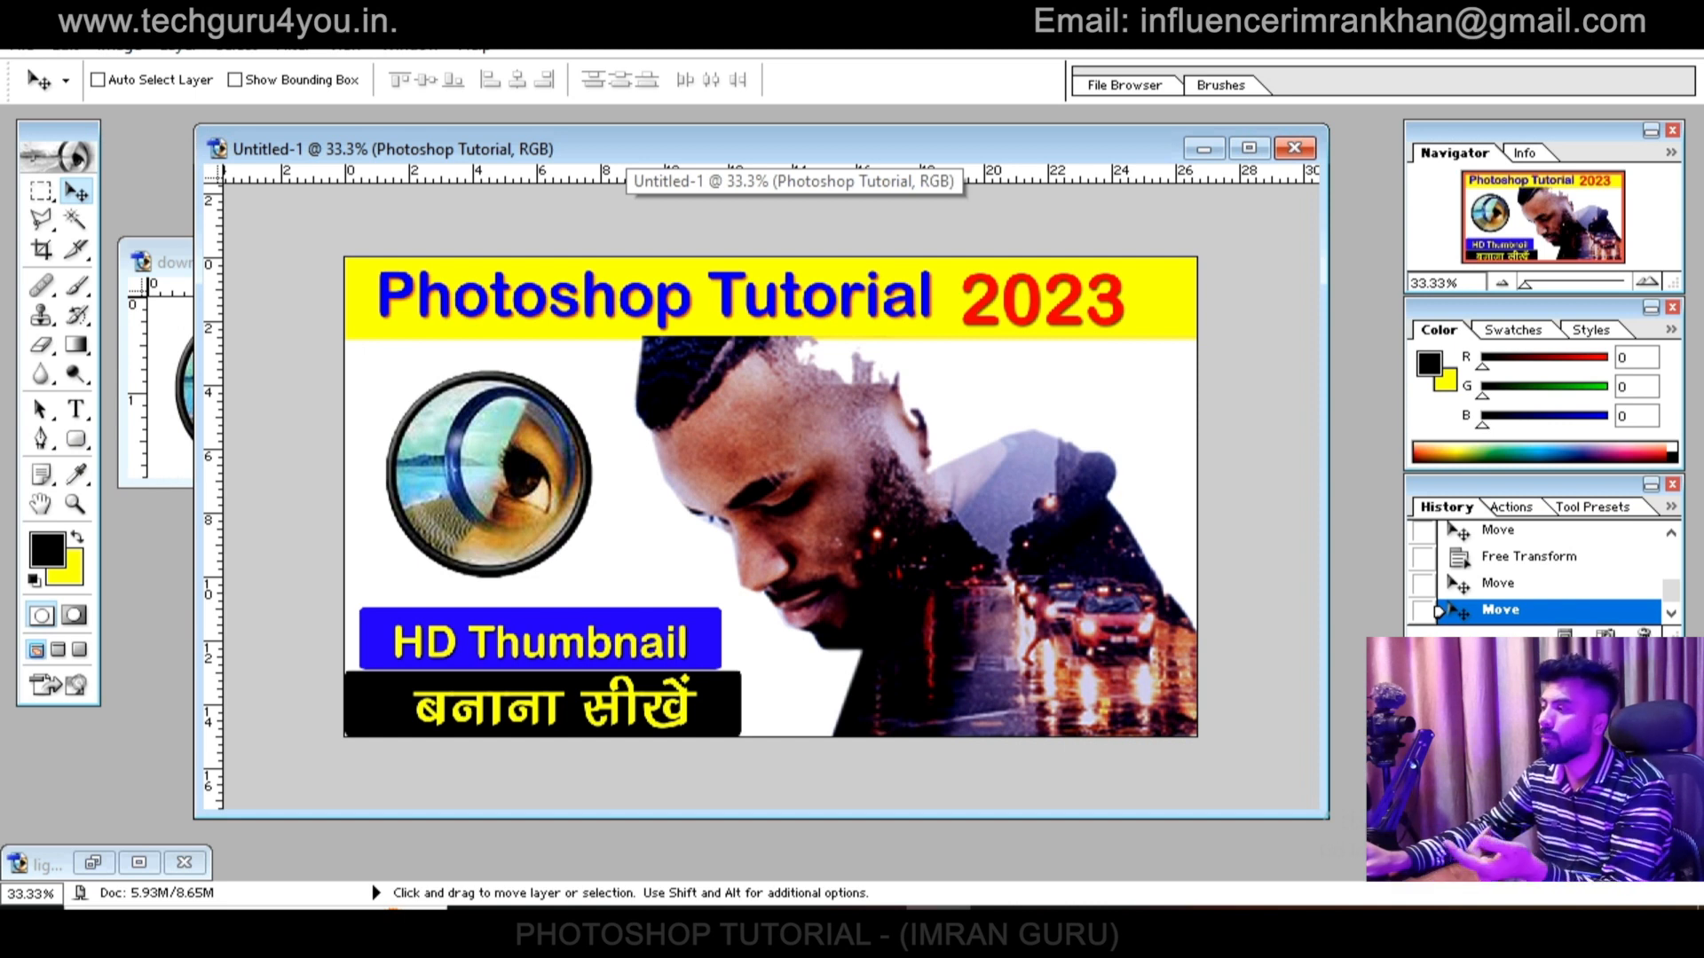
key(alt+f)
key(Return)
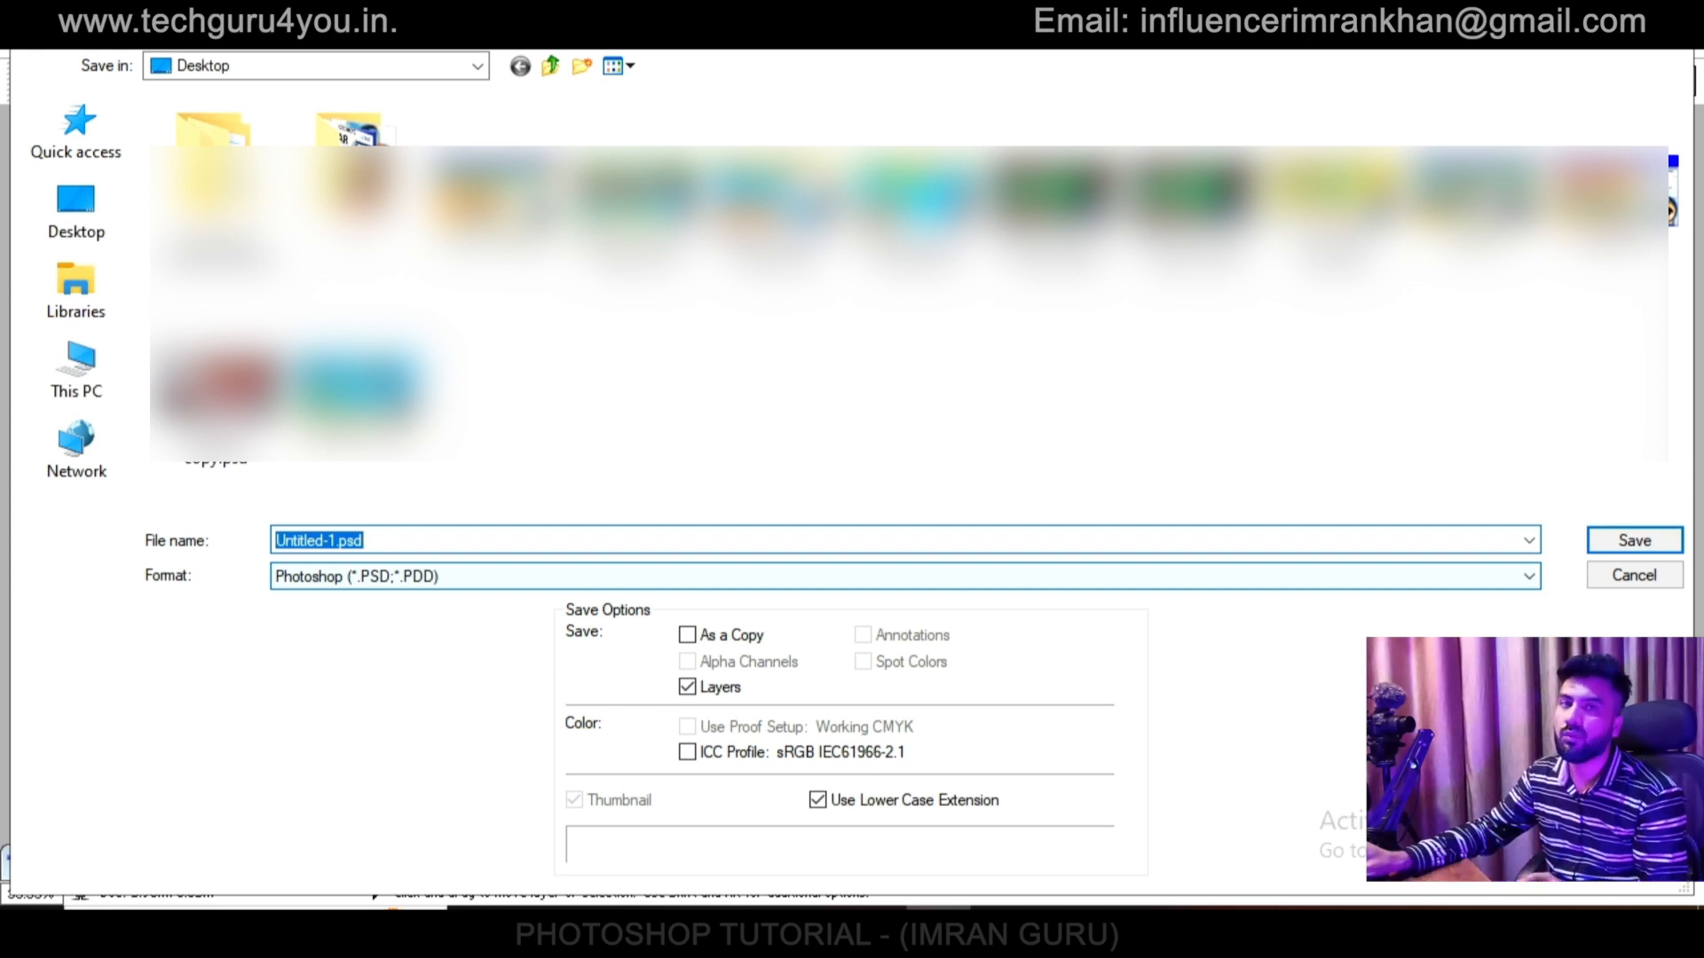
key(Escape)
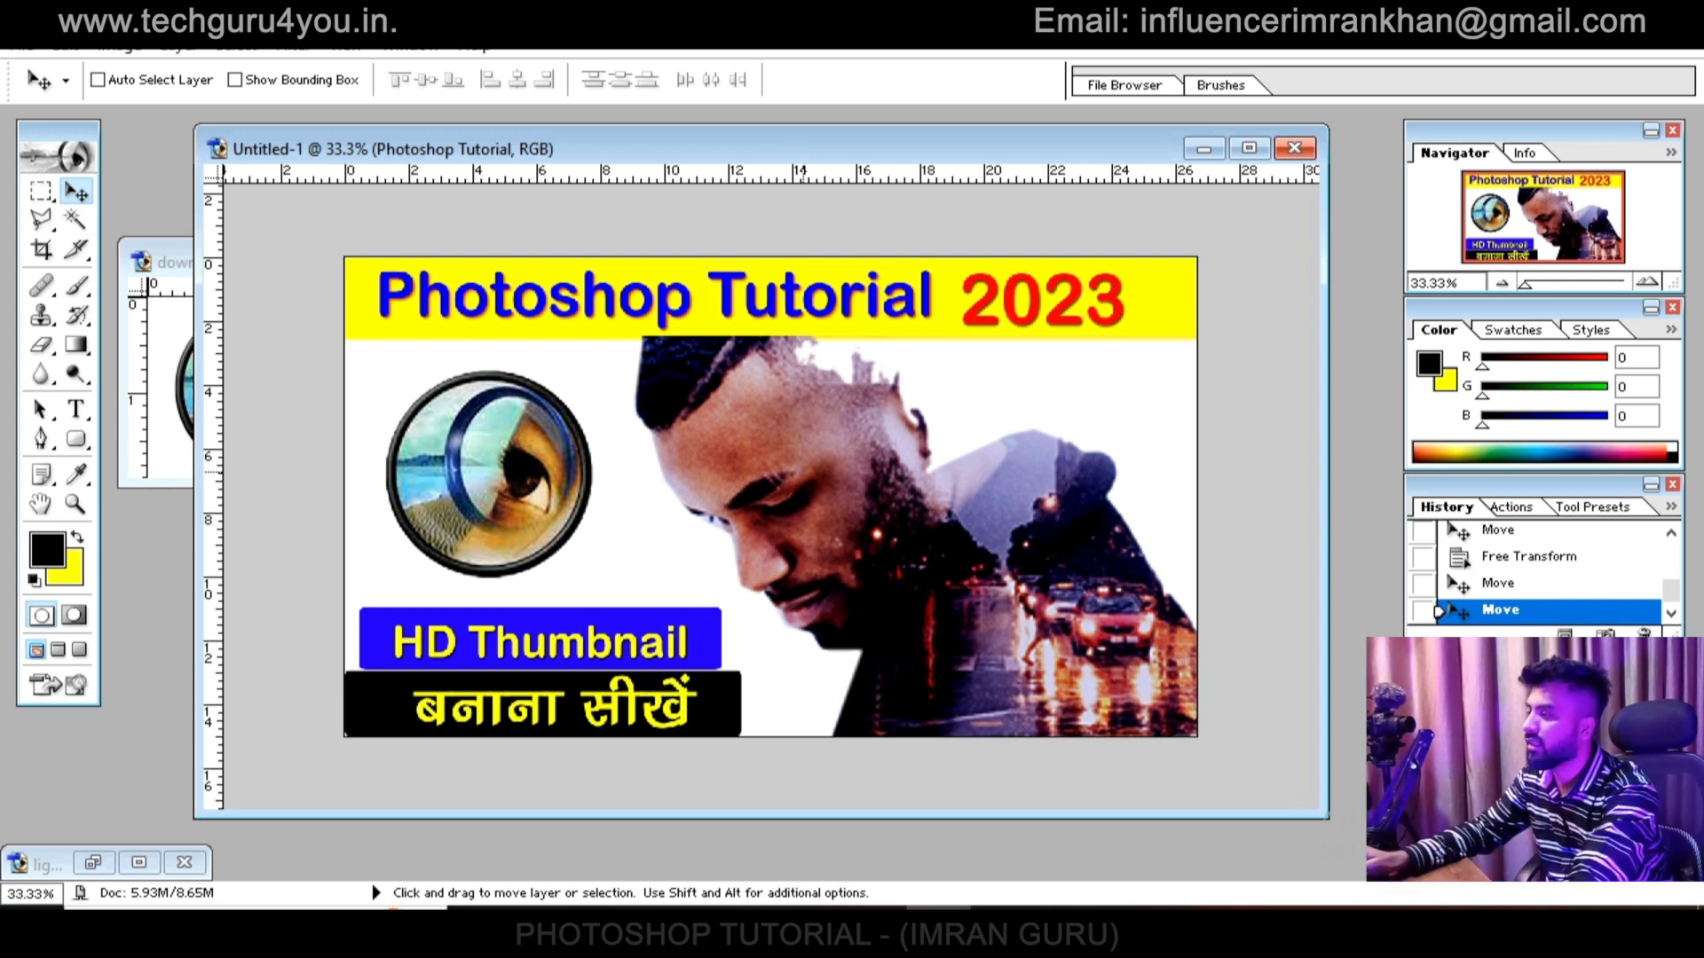
Save the thumbnail to the Desktop as "ps 2" in Photoshop PSD format with its layers kept editable
key(alt+f)
key(Down)
key(Down)
key(Down)
key(Down)
key(Down)
key(Down)
key(Down)
key(Down)
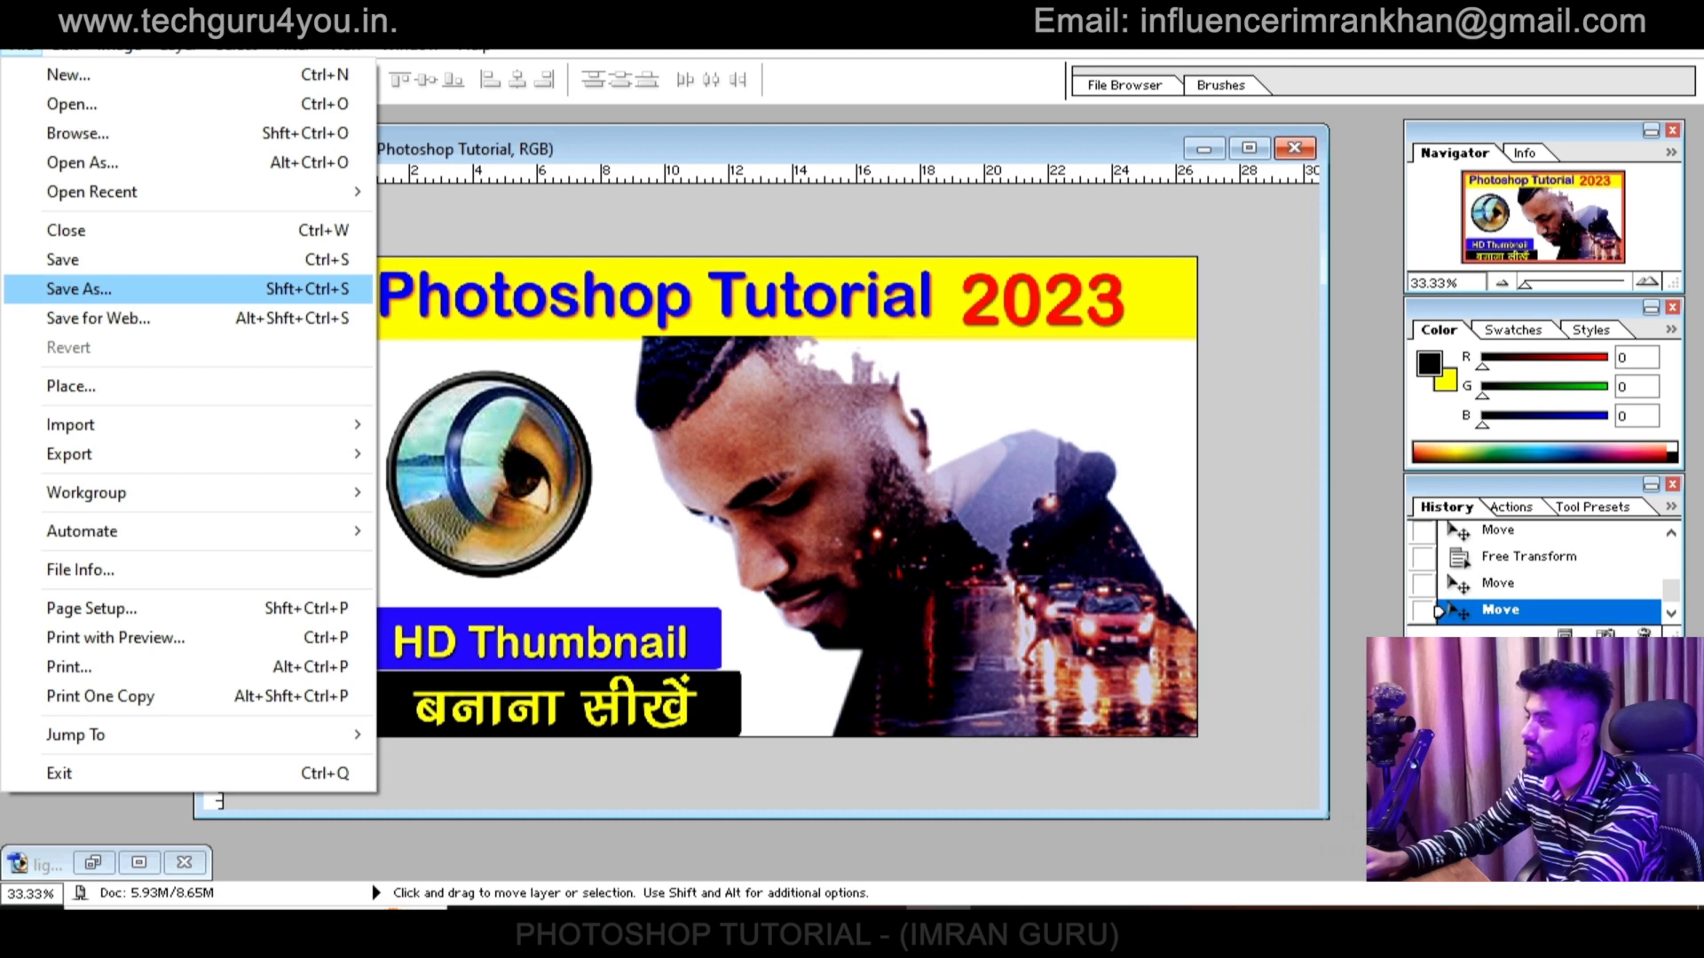
key(Return)
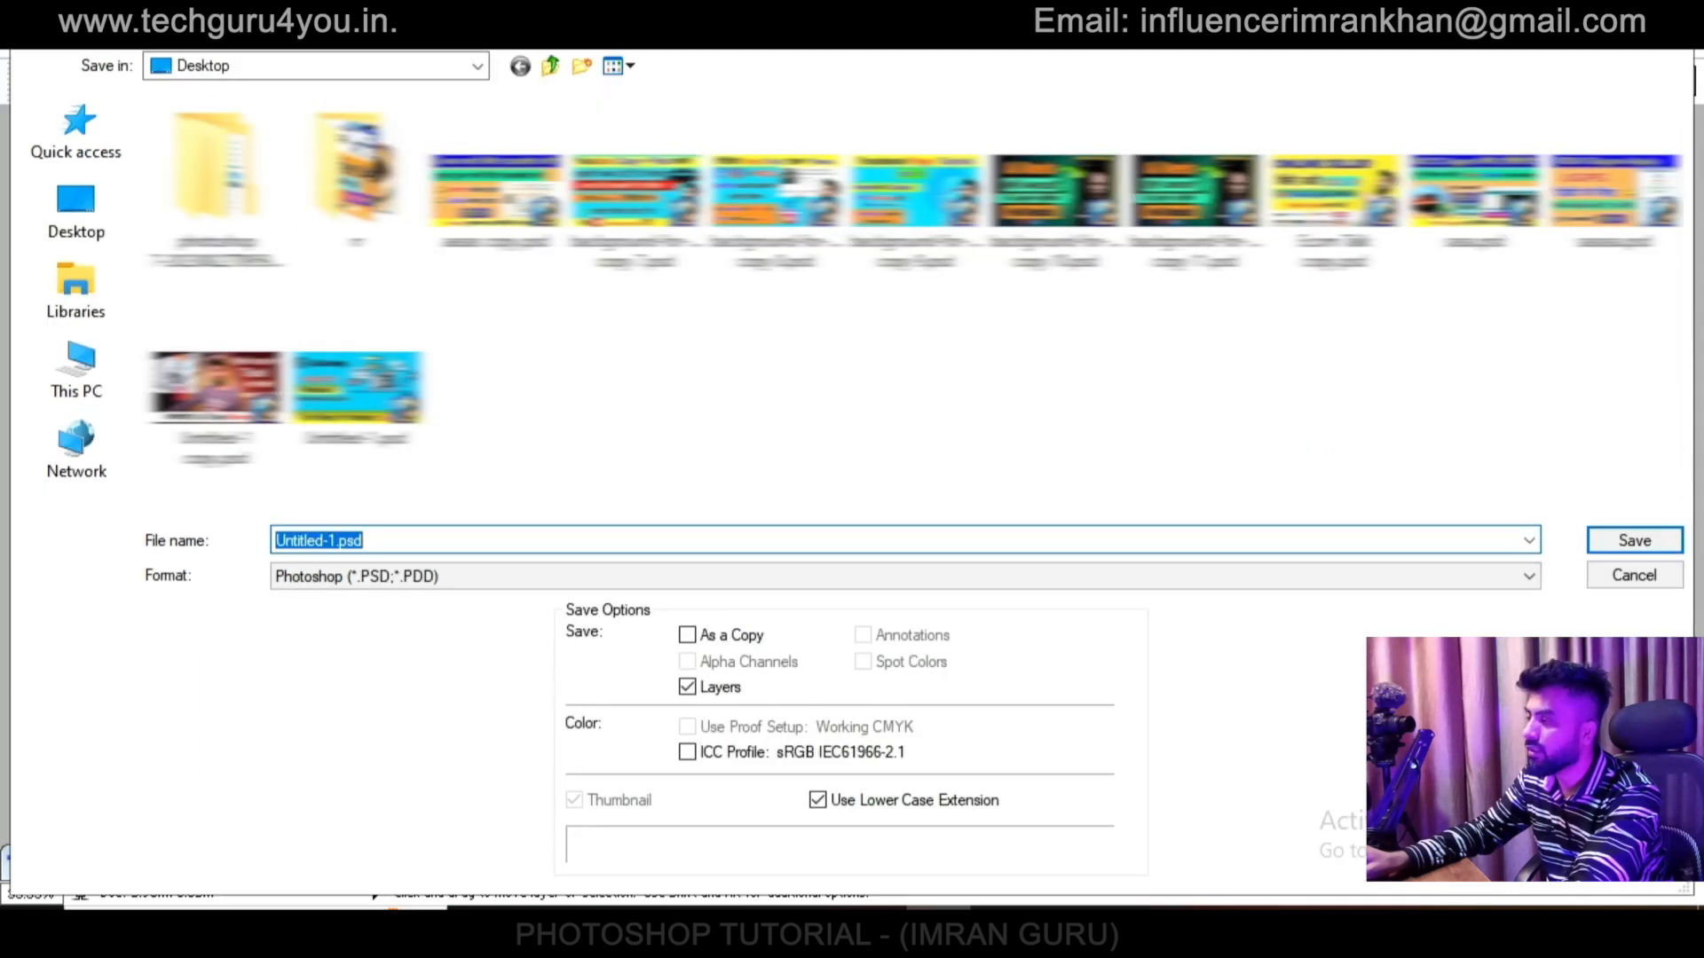
key(BackSpace)
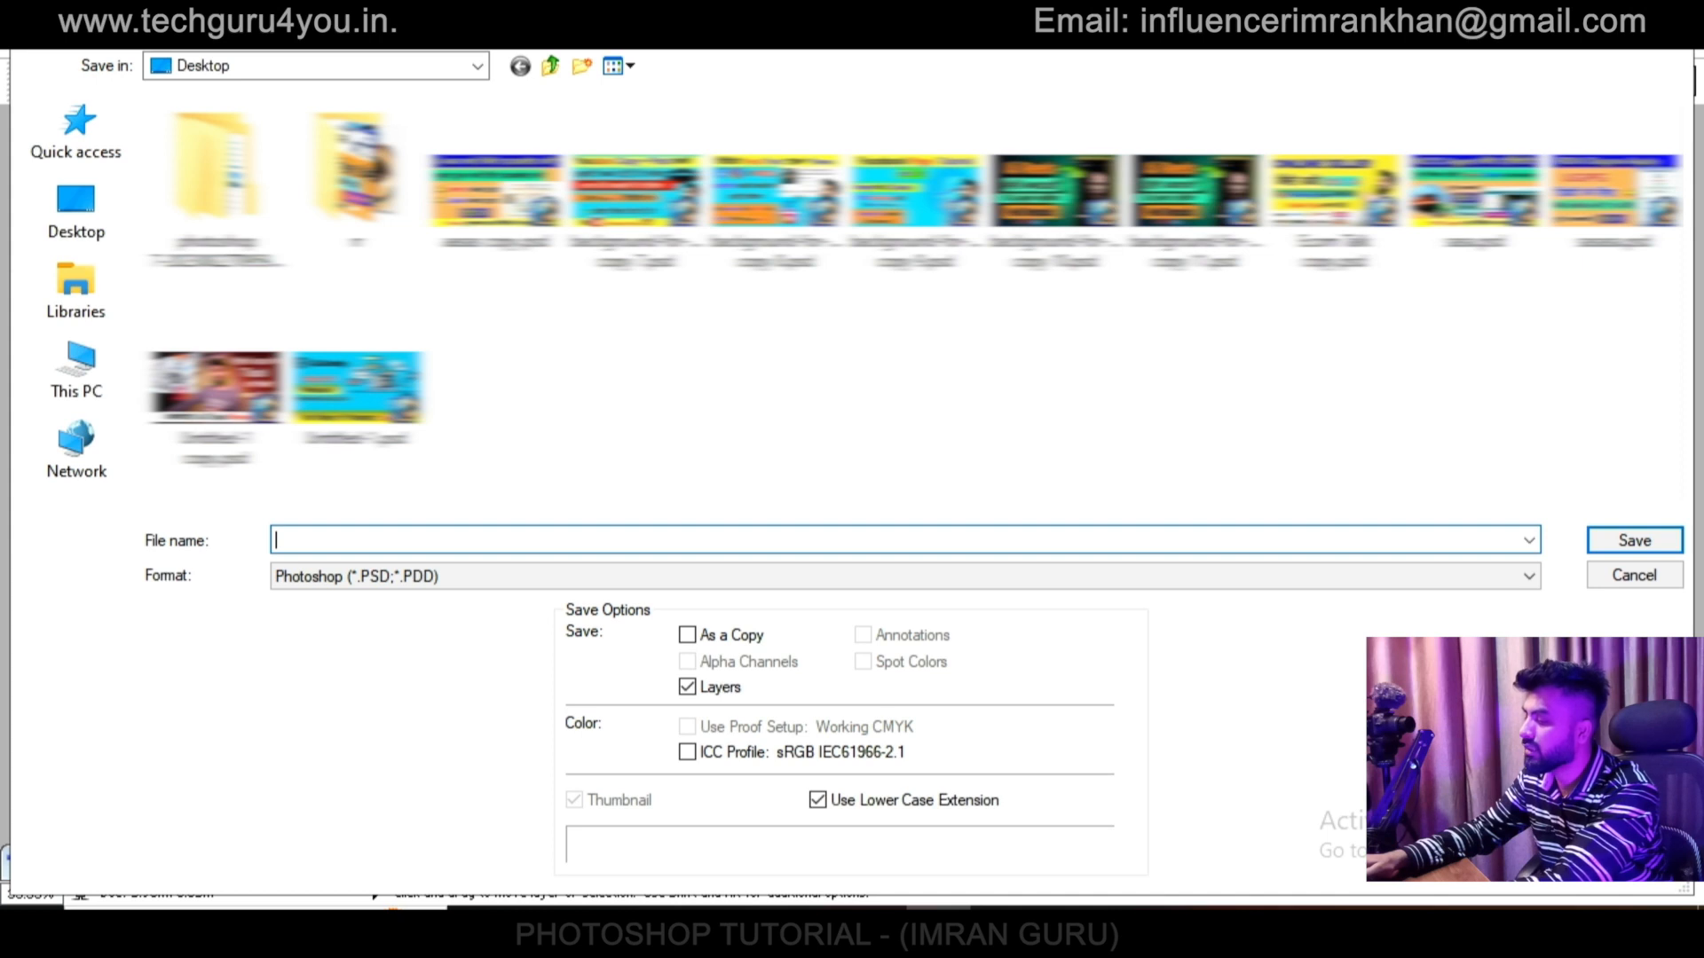
text(ps 2)
key(Tab)
key(alt+Down)
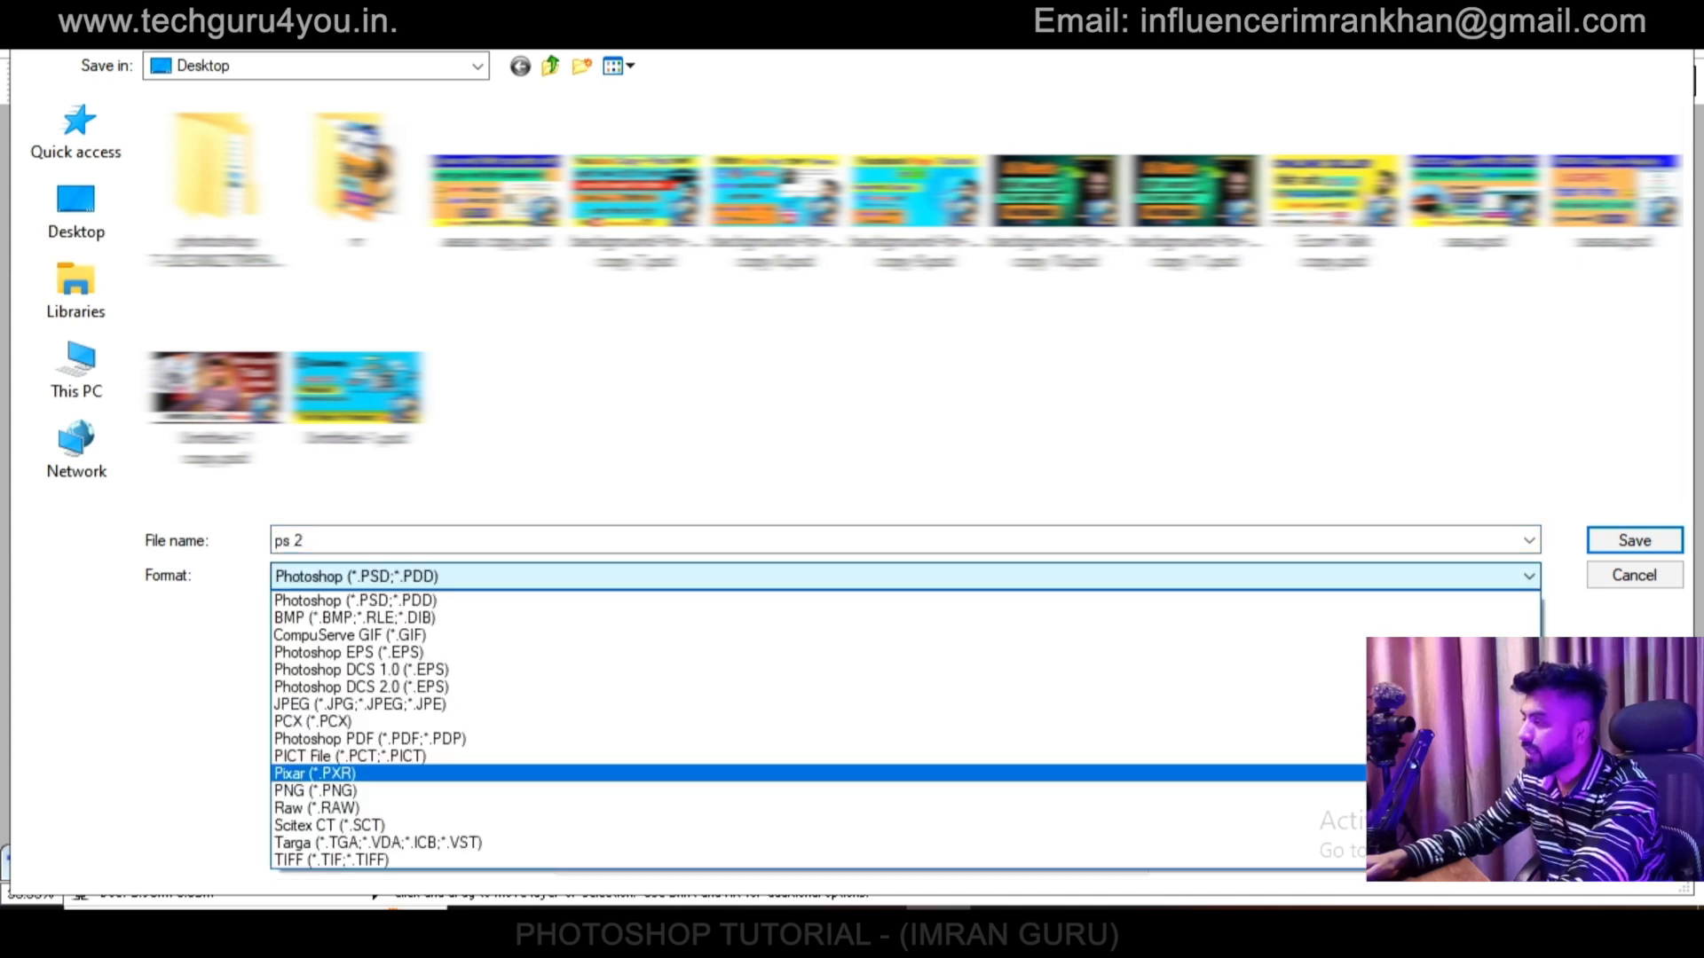
key(Down)
key(Down)
key(Up)
key(Return)
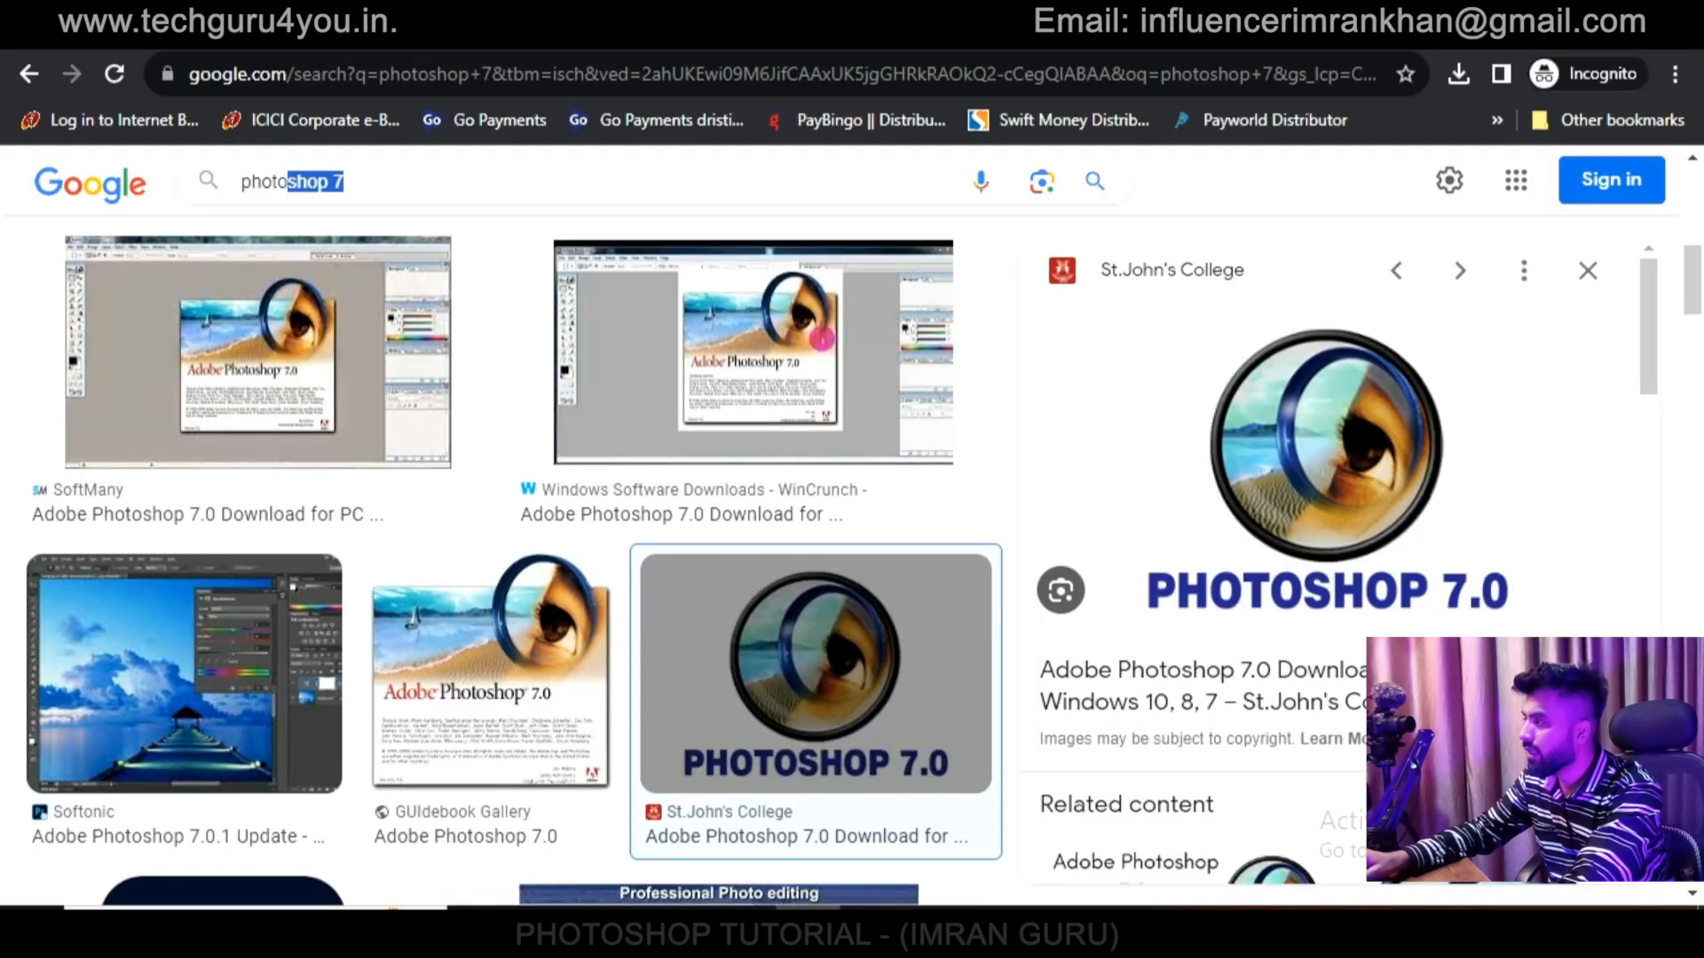
Switch to the browser, search Google Images for "youtube logo", and open the Freepik image of the red play button
click(292, 181)
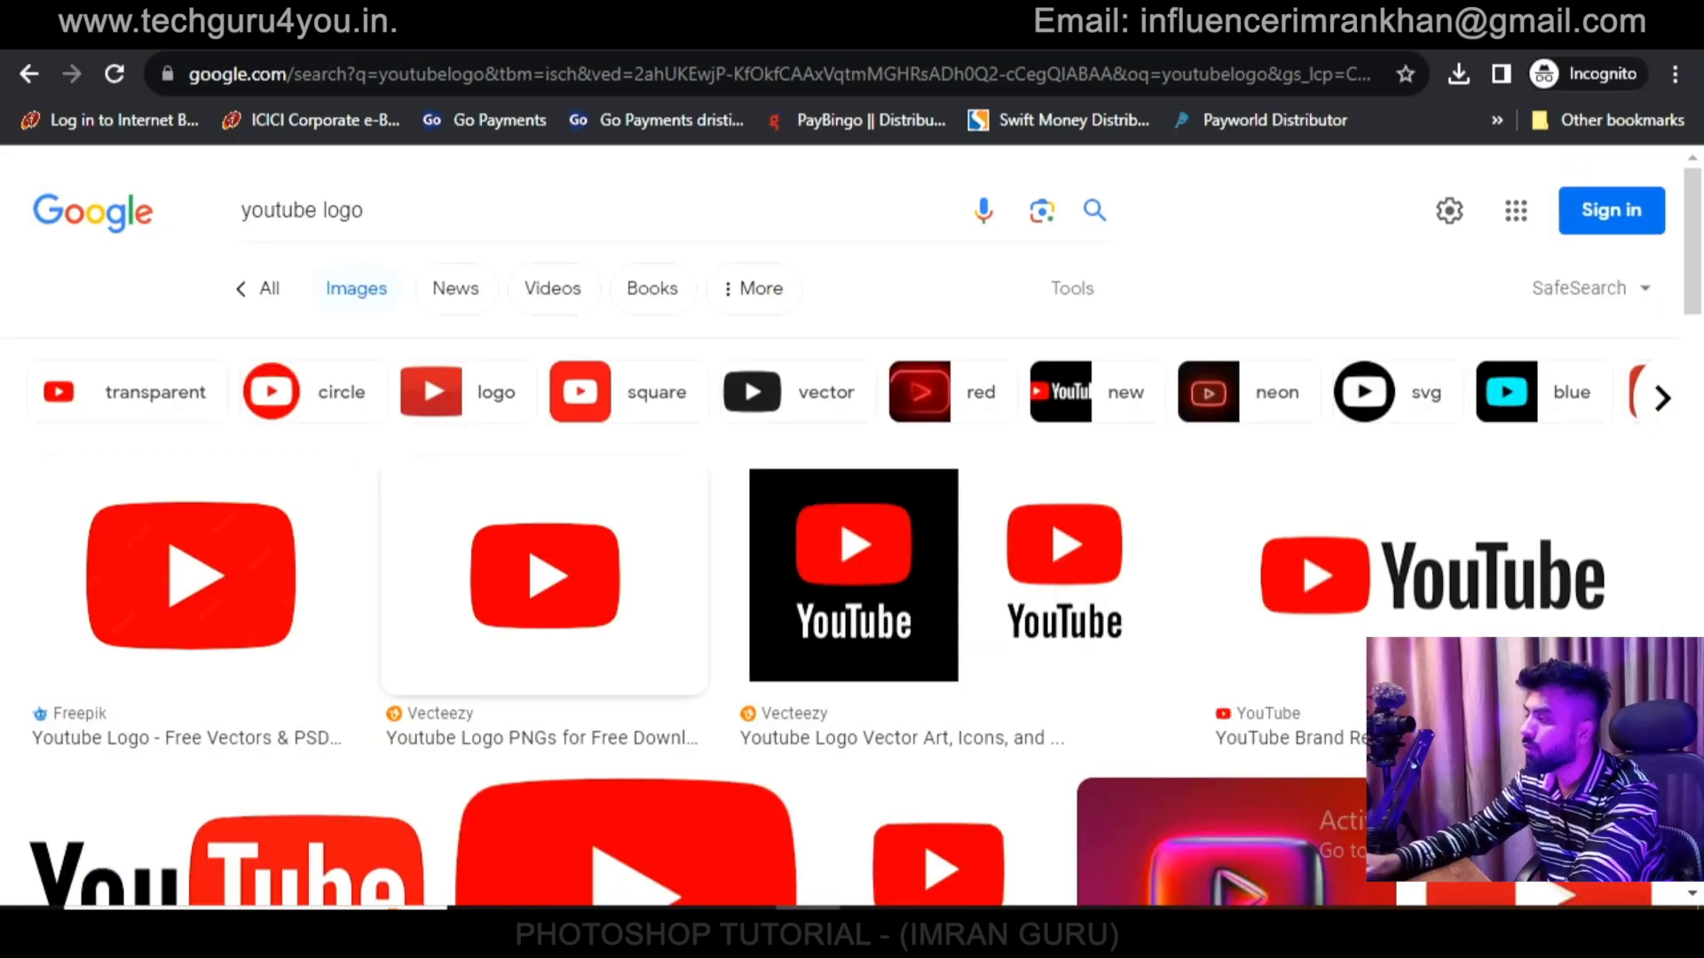
scroll(852, 533, down, 3)
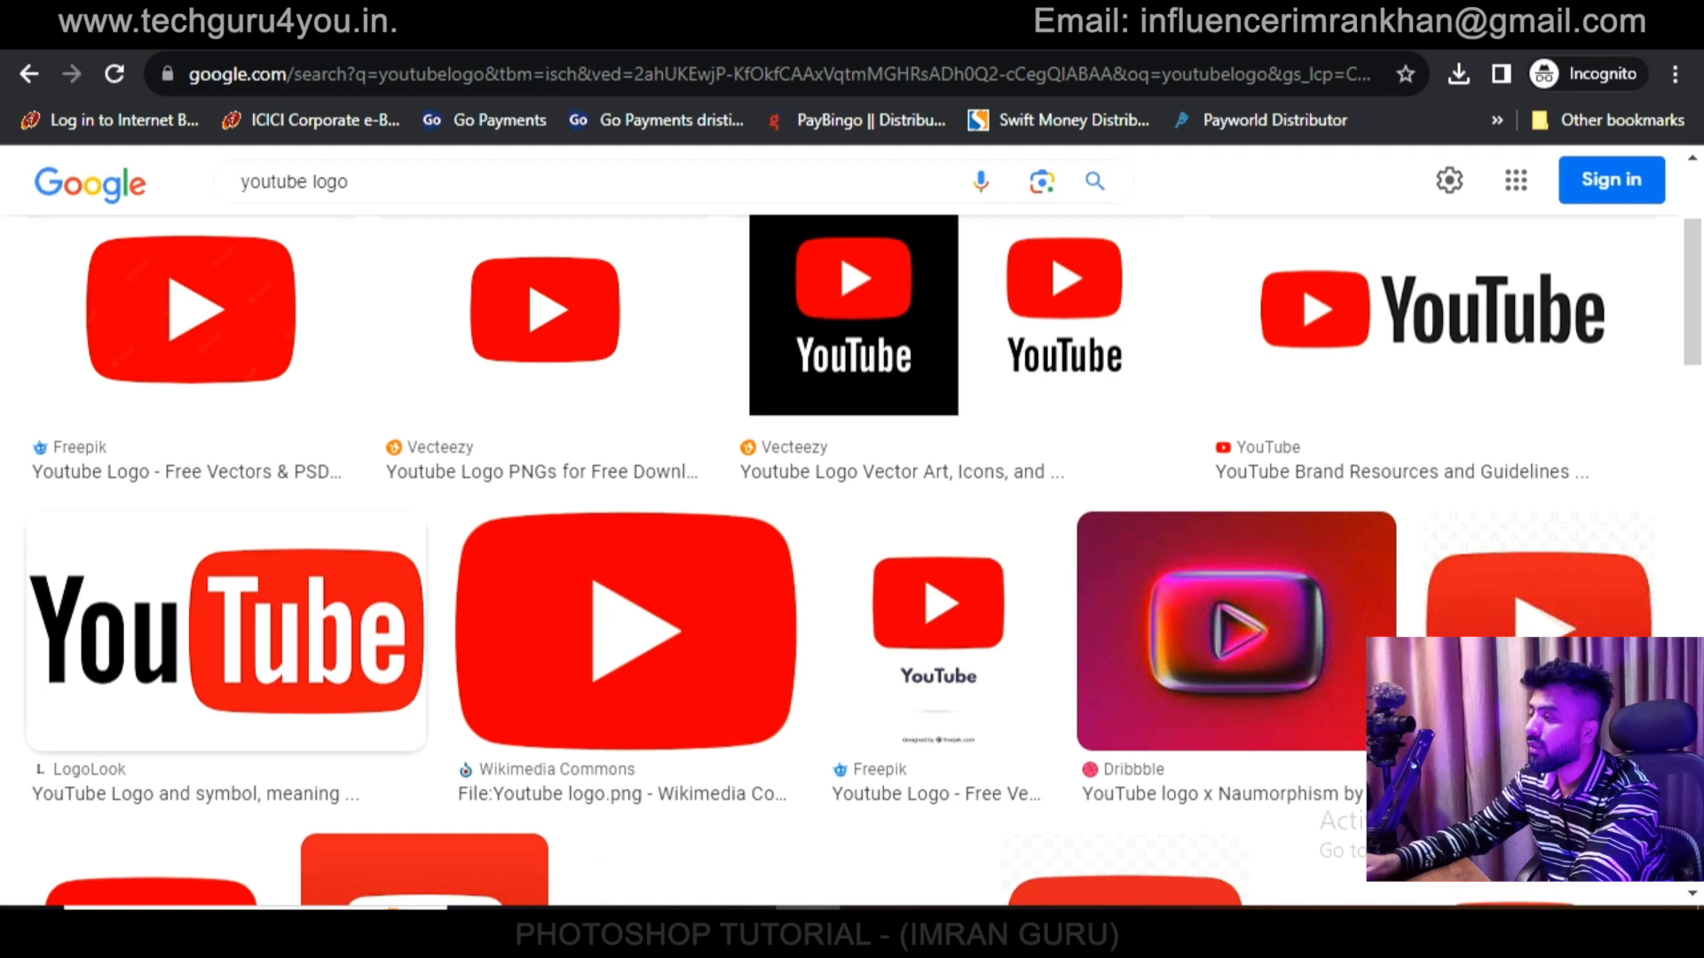
scroll(852, 532, up, 2)
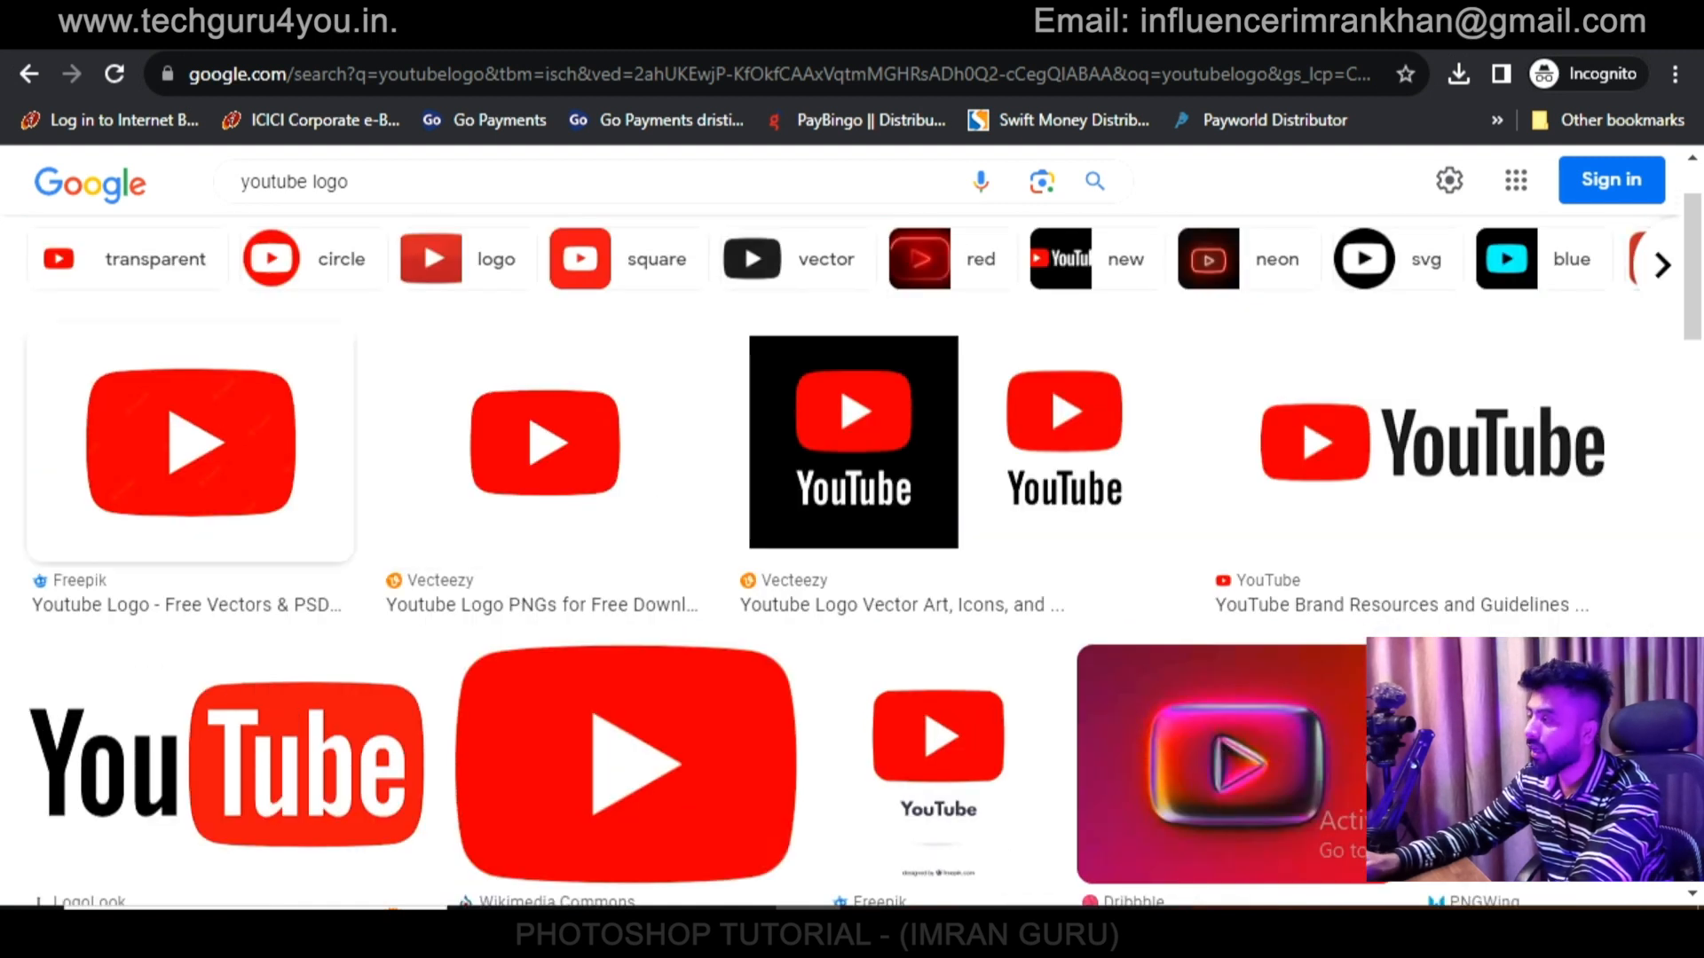
click(191, 444)
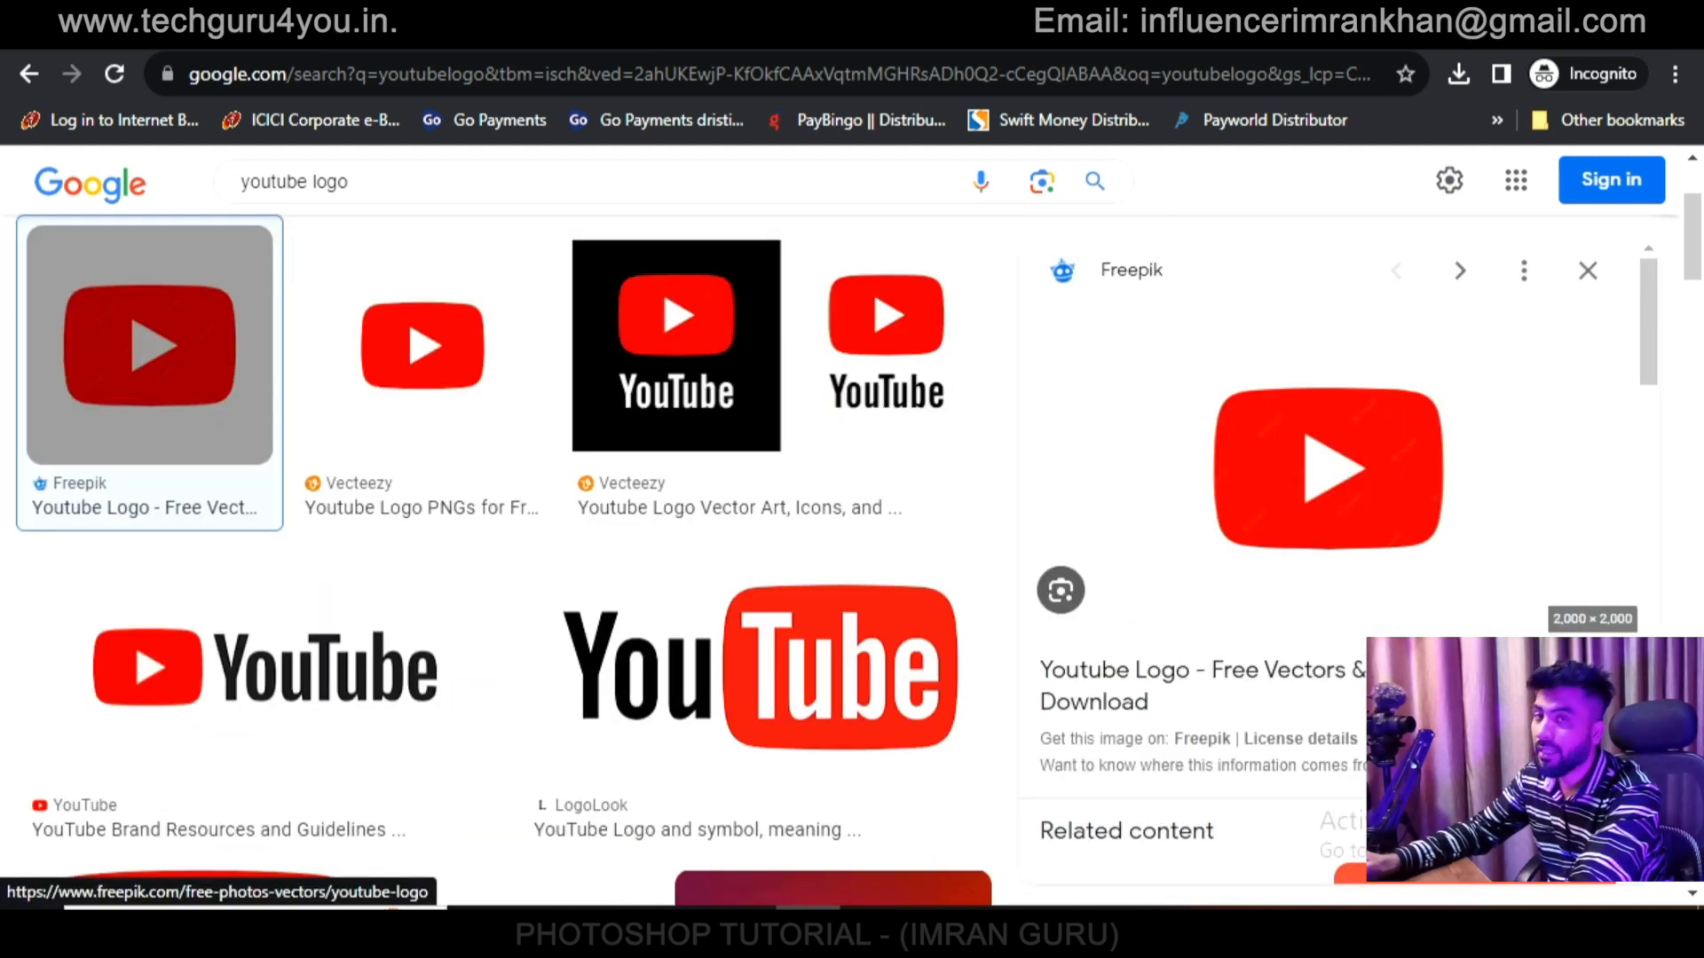
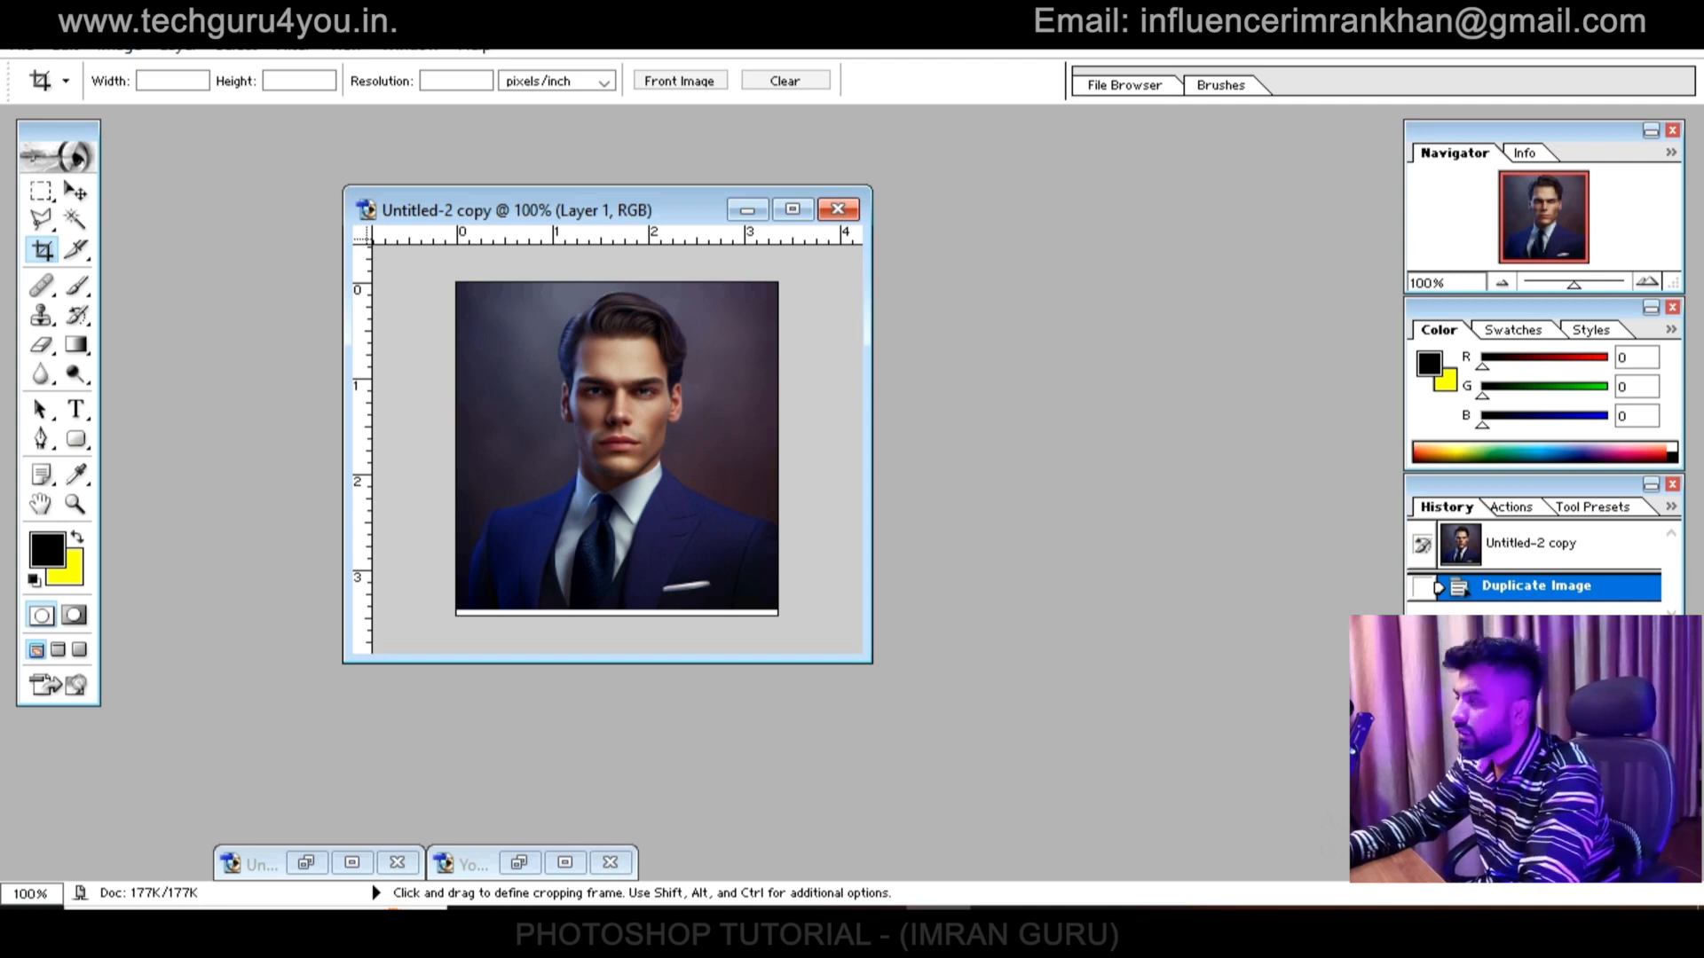
Soften the man's face and hair in the portrait copy with the Blur tool, using a 29 px brush at 50% strength
key(ctrl+plus)
key(ctrl+plus)
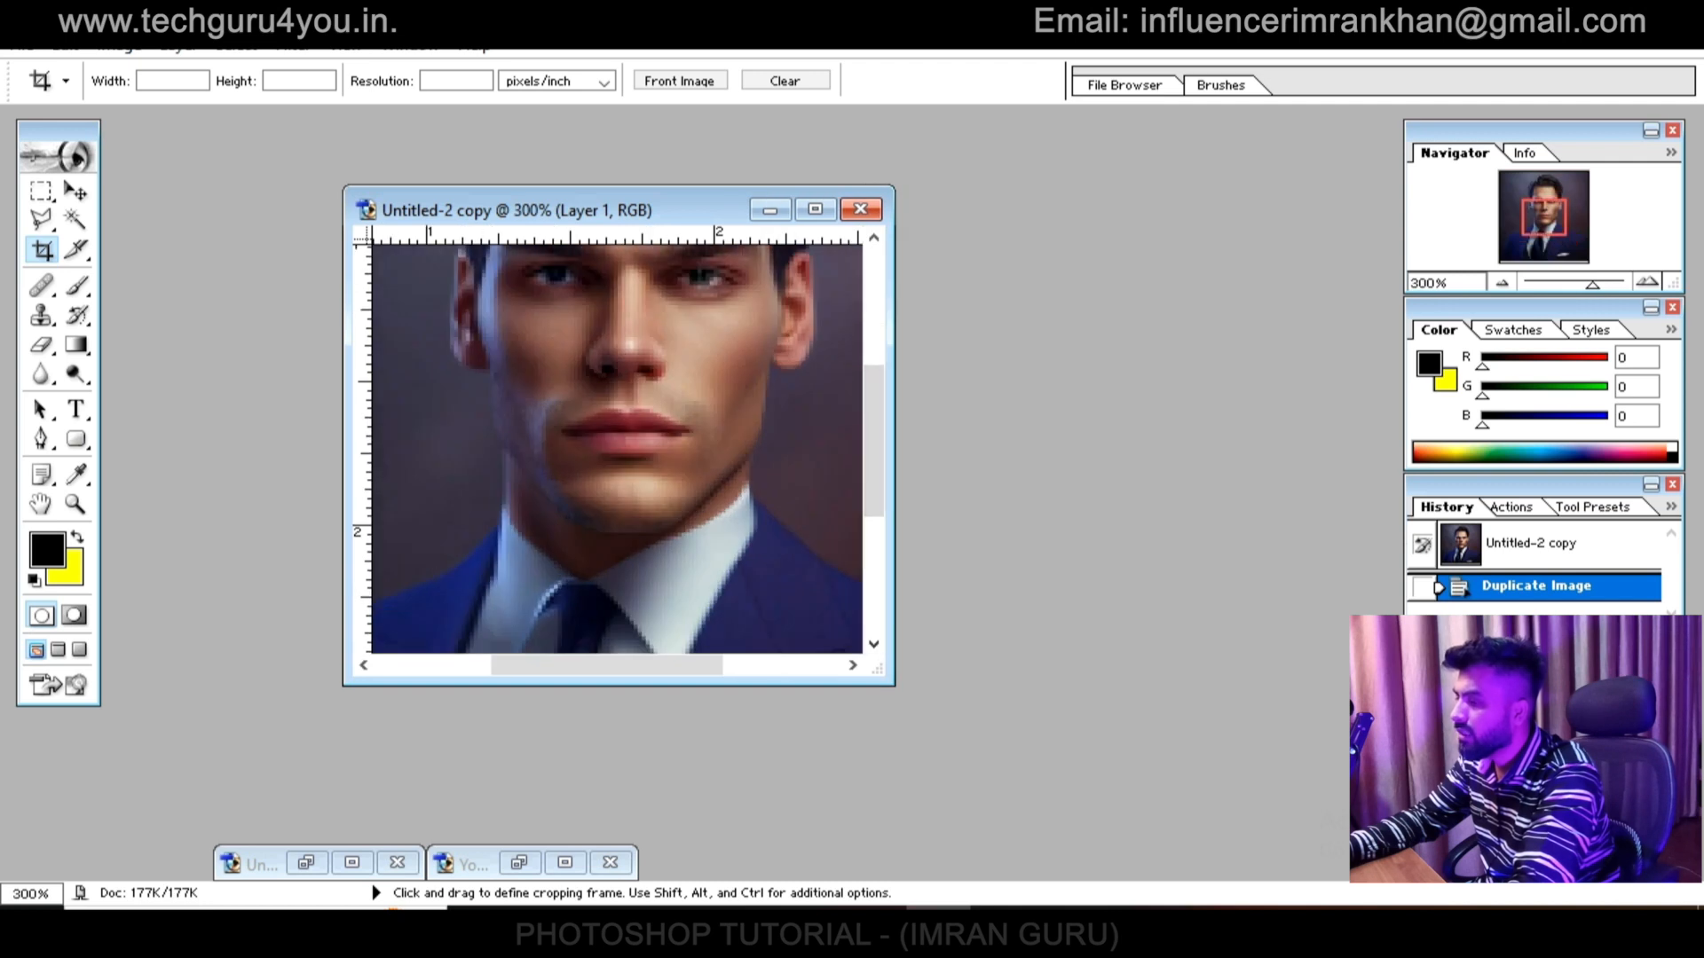
key(ctrl+minus)
mouse_move(831, 404)
mouse_down()
mouse_move(830, 368)
mouse_move(831, 408)
mouse_up()
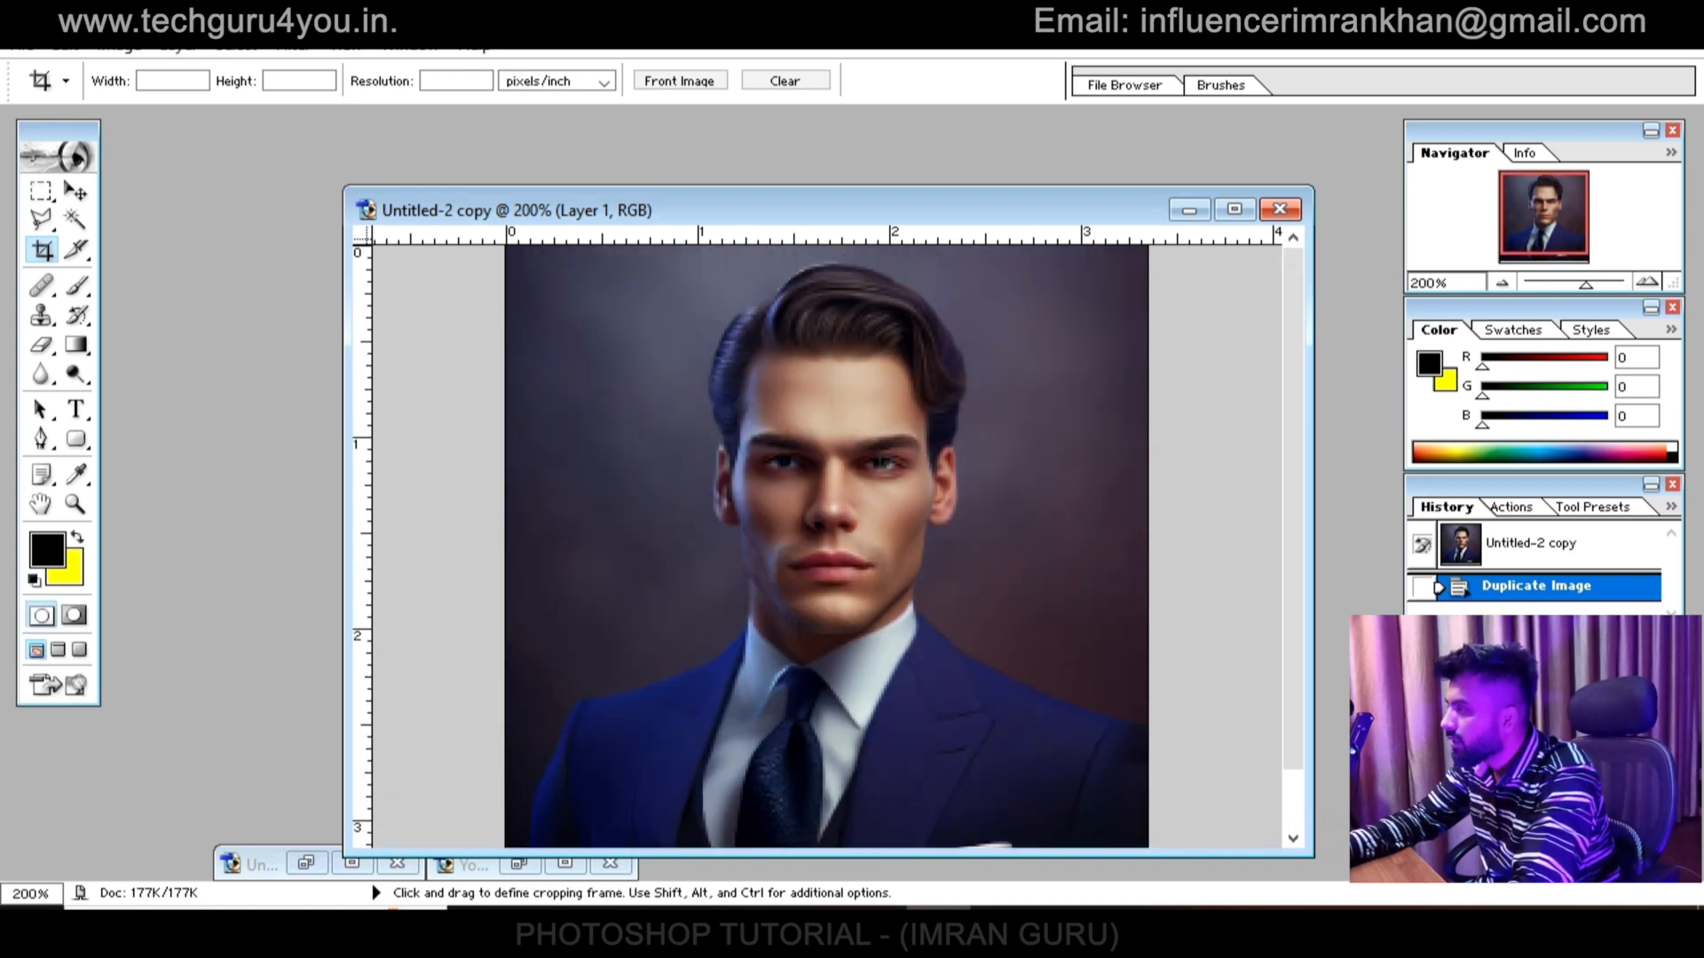
click(41, 374)
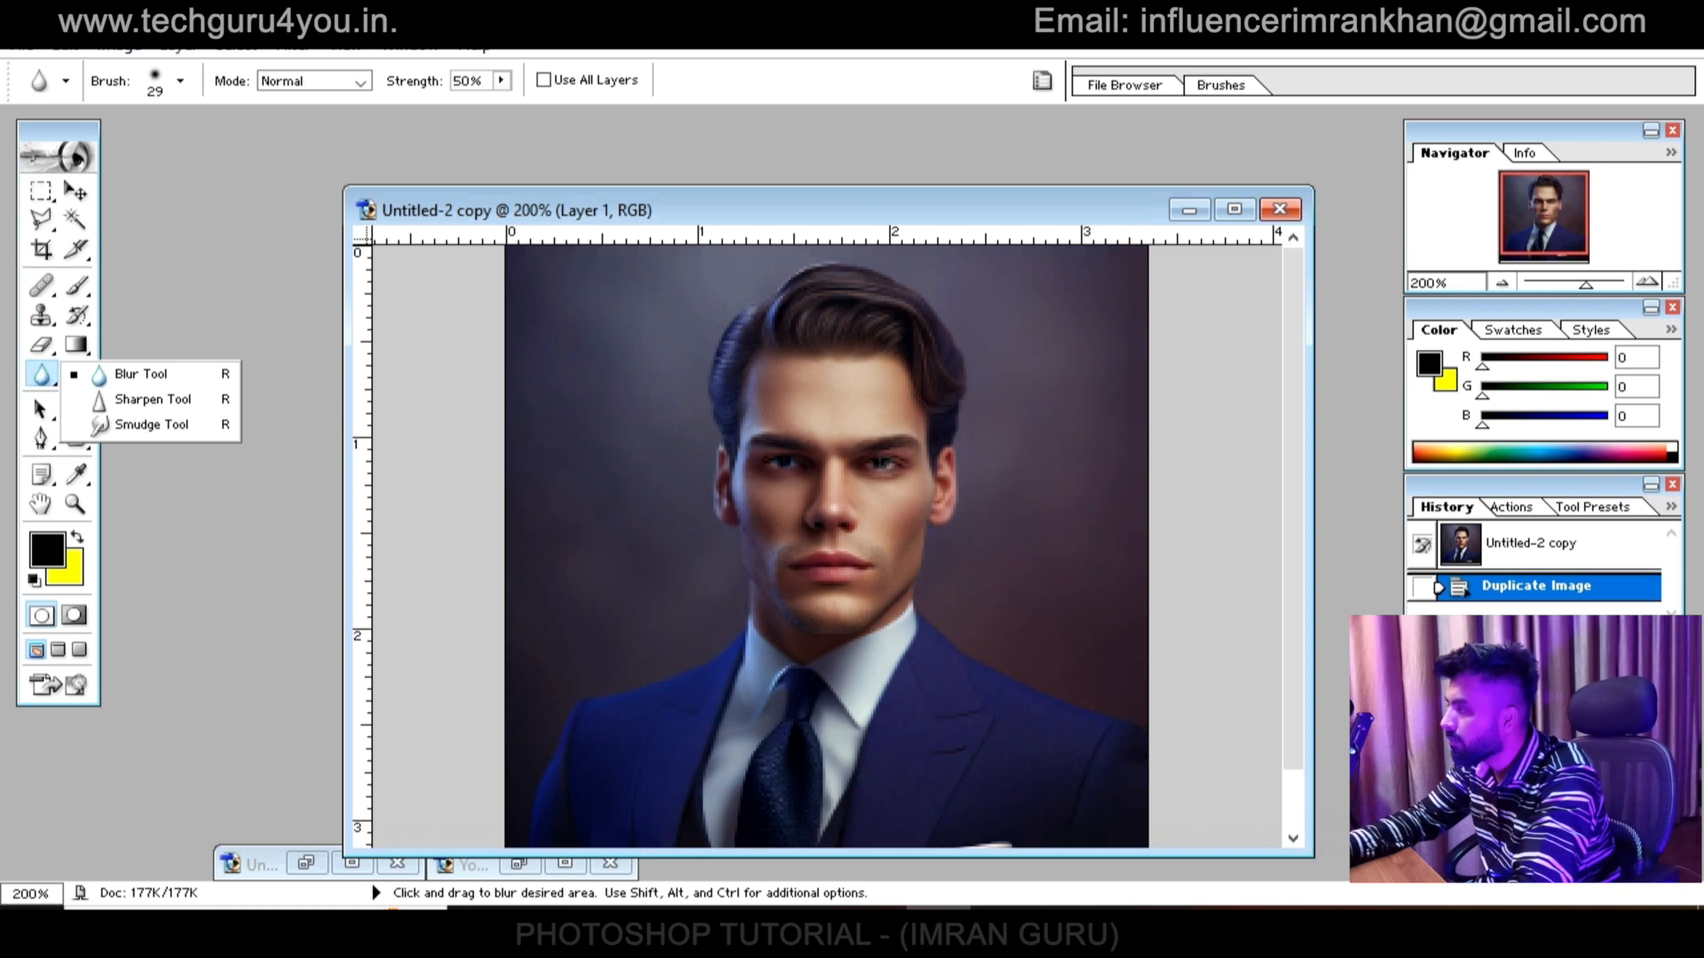
click(133, 374)
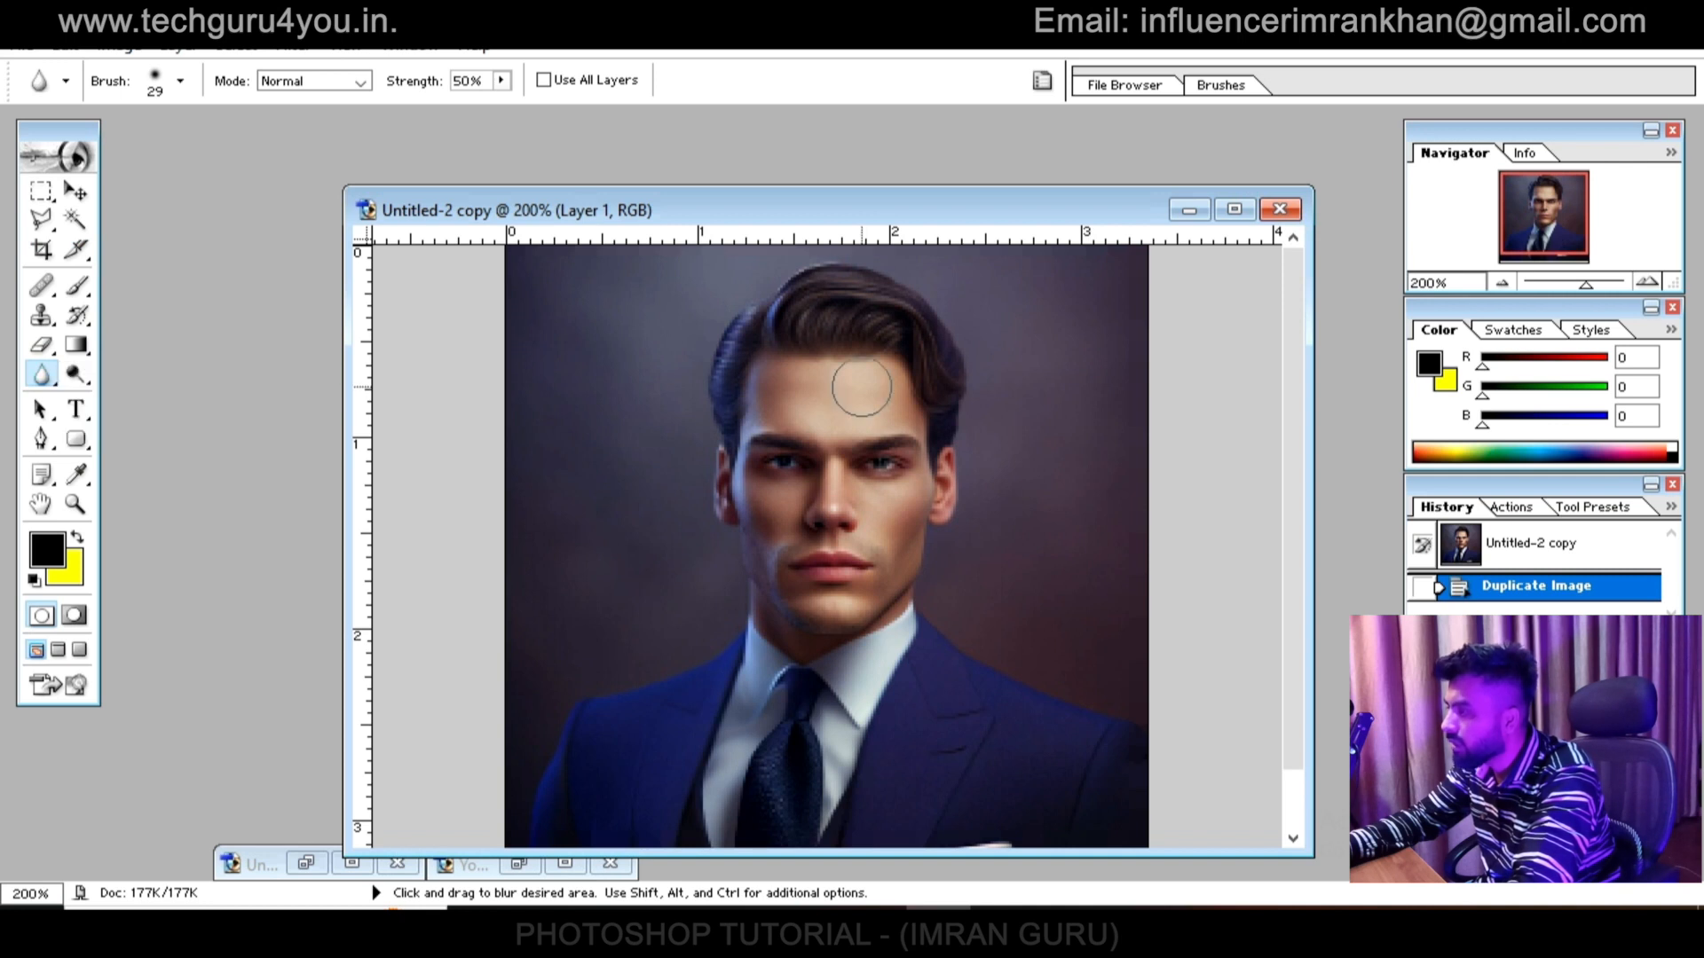
drag(846, 399, 816, 395)
mouse_move(767, 507)
mouse_down()
mouse_move(780, 494)
mouse_move(784, 603)
mouse_up()
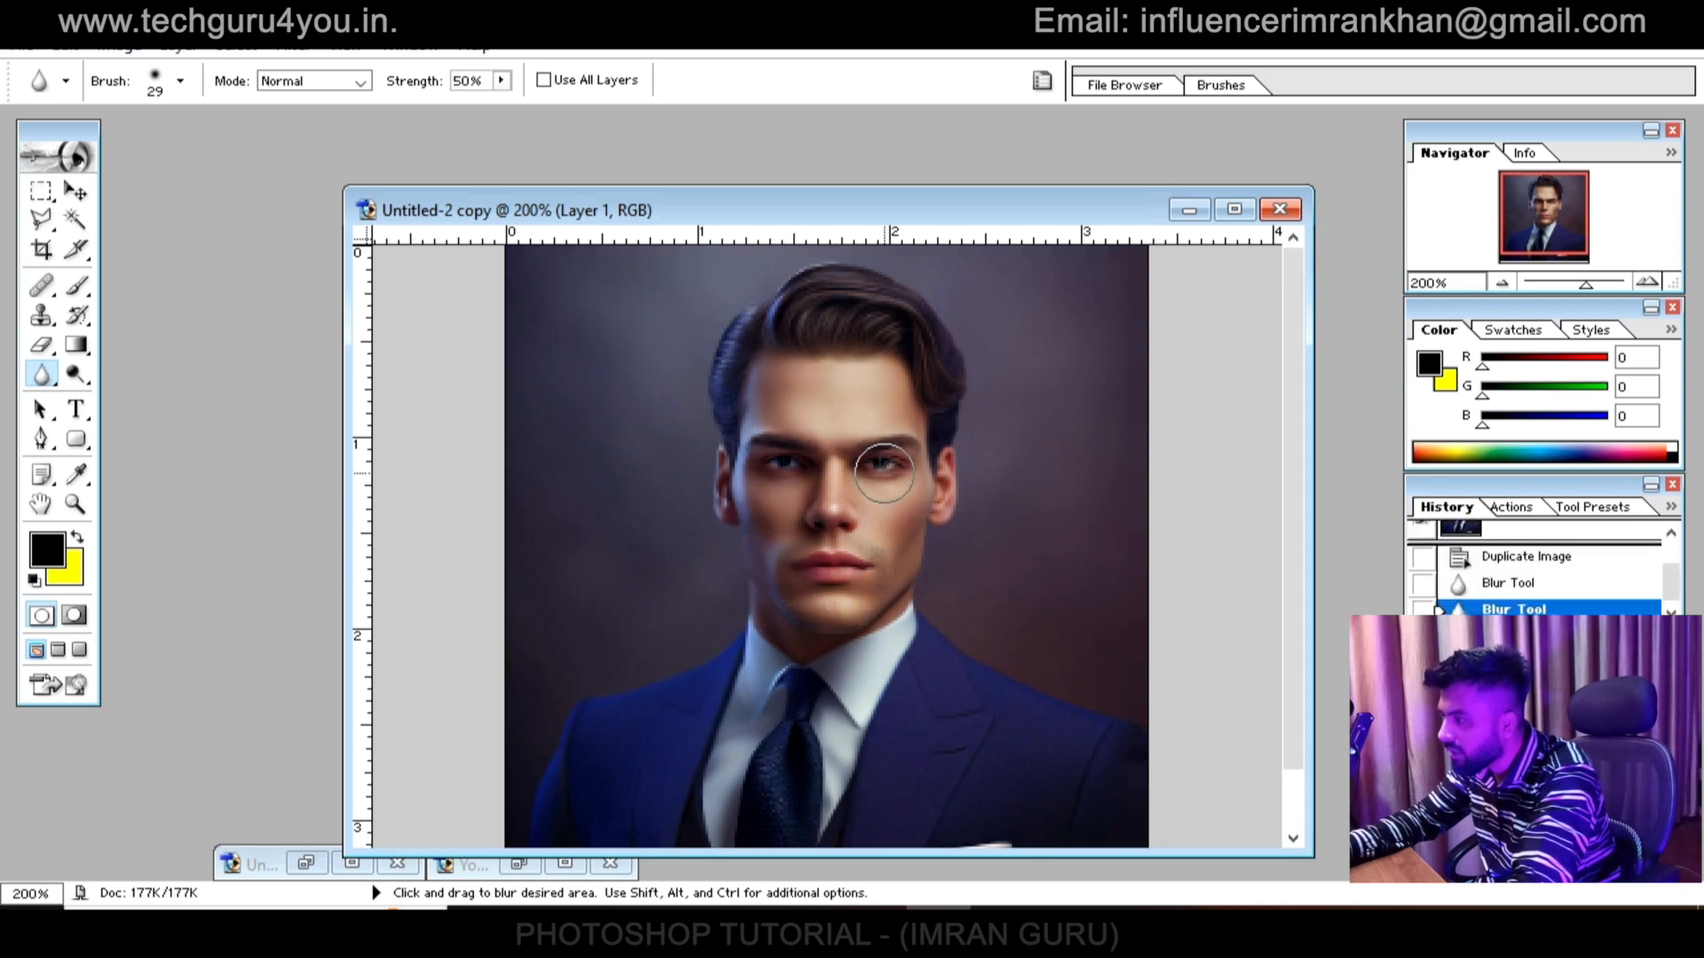
drag(862, 465, 750, 515)
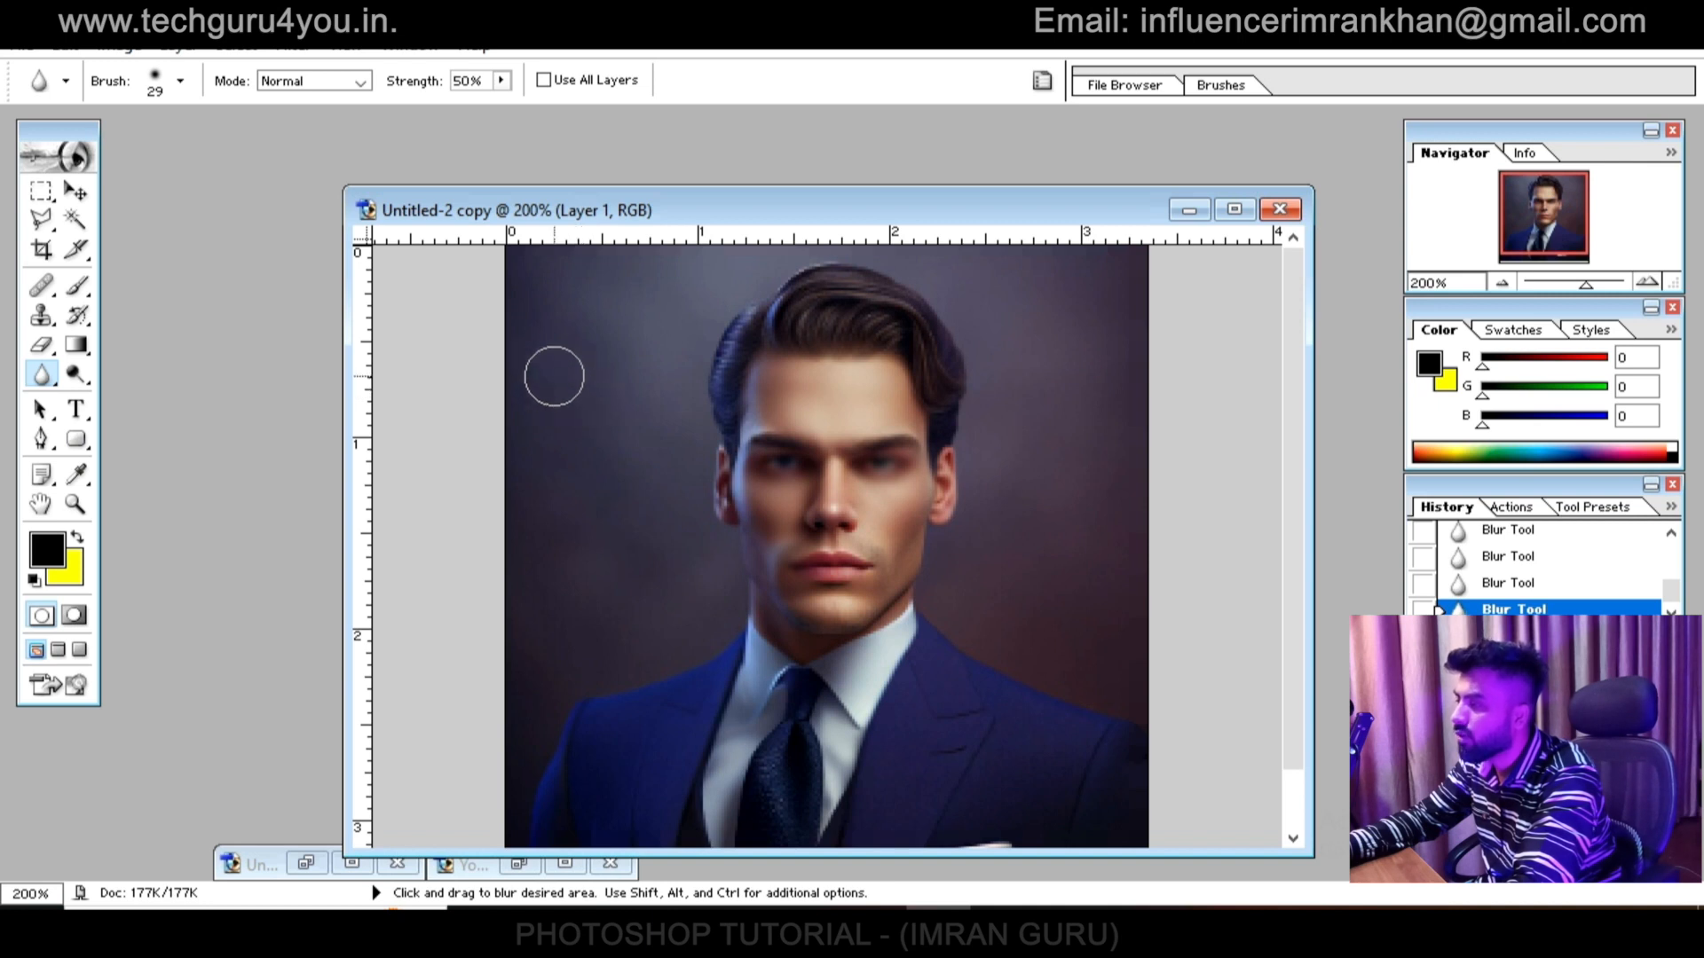
mouse_move(831, 317)
mouse_down()
mouse_move(699, 311)
mouse_move(854, 283)
mouse_move(749, 297)
mouse_move(898, 294)
mouse_move(711, 313)
mouse_move(891, 311)
mouse_move(724, 318)
mouse_move(793, 305)
mouse_move(765, 315)
mouse_move(889, 305)
mouse_move(721, 330)
mouse_move(852, 311)
mouse_move(736, 330)
mouse_move(894, 315)
mouse_move(717, 329)
mouse_up()
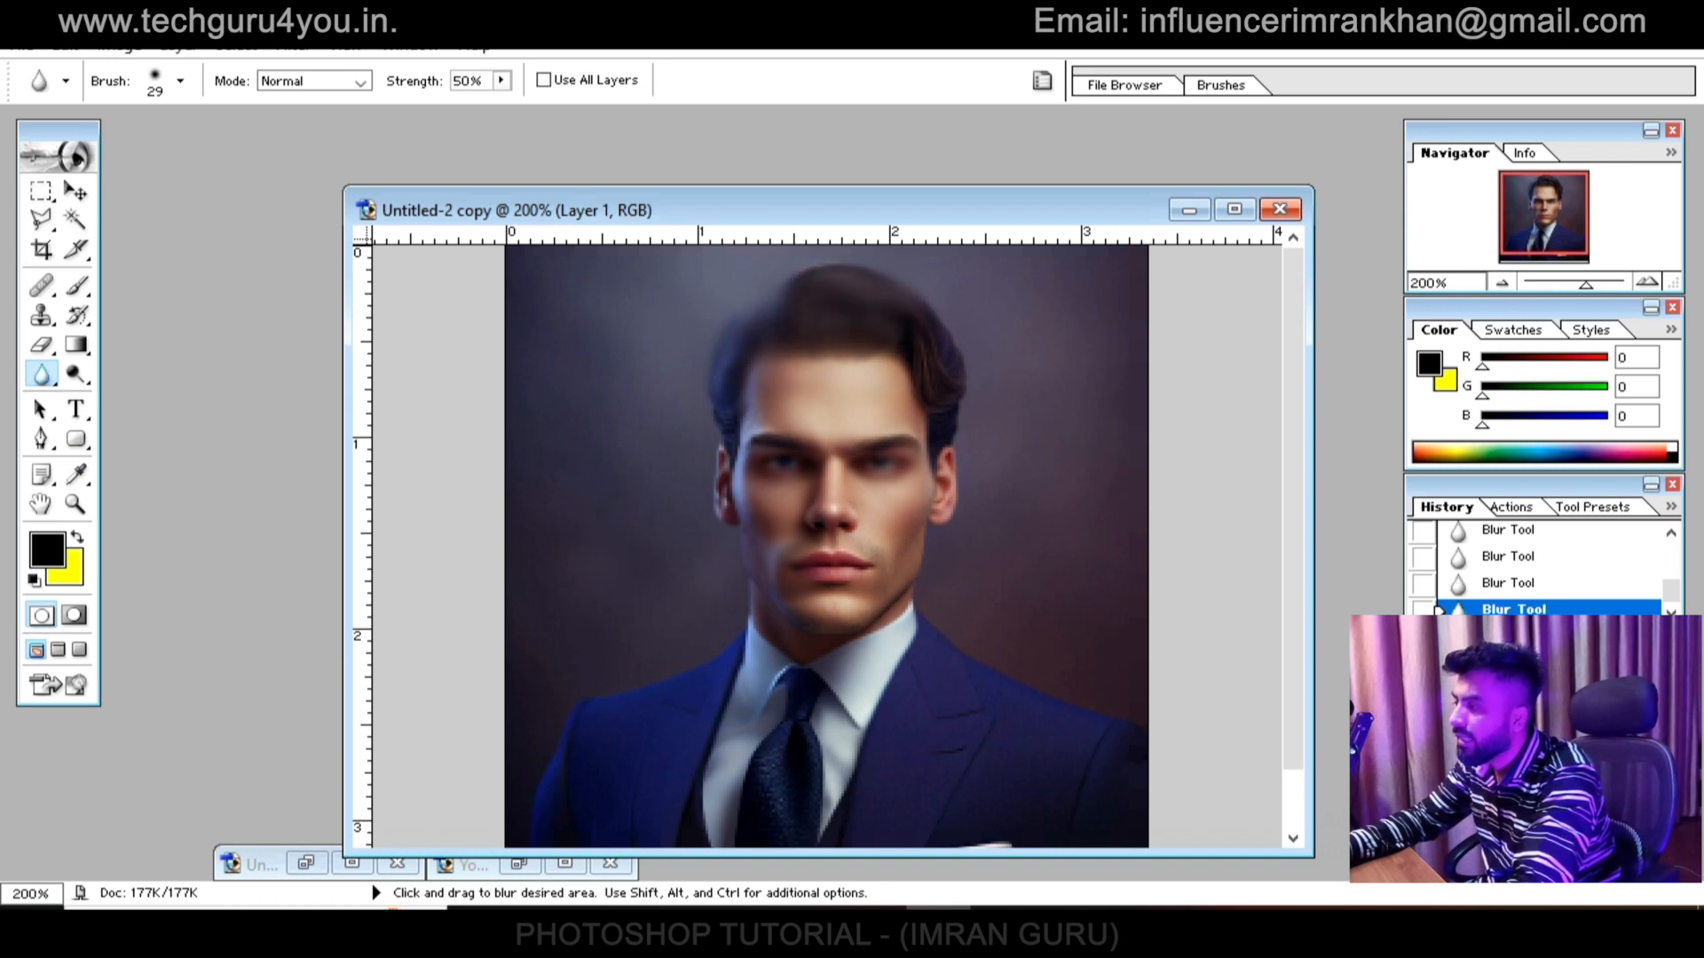
Set the Blur tool's brush diameter to 37 px and blur the man's mouth, nose and eyes
right_click(721, 383)
scroll(888, 584, down, 4)
scroll(887, 584, up, 3)
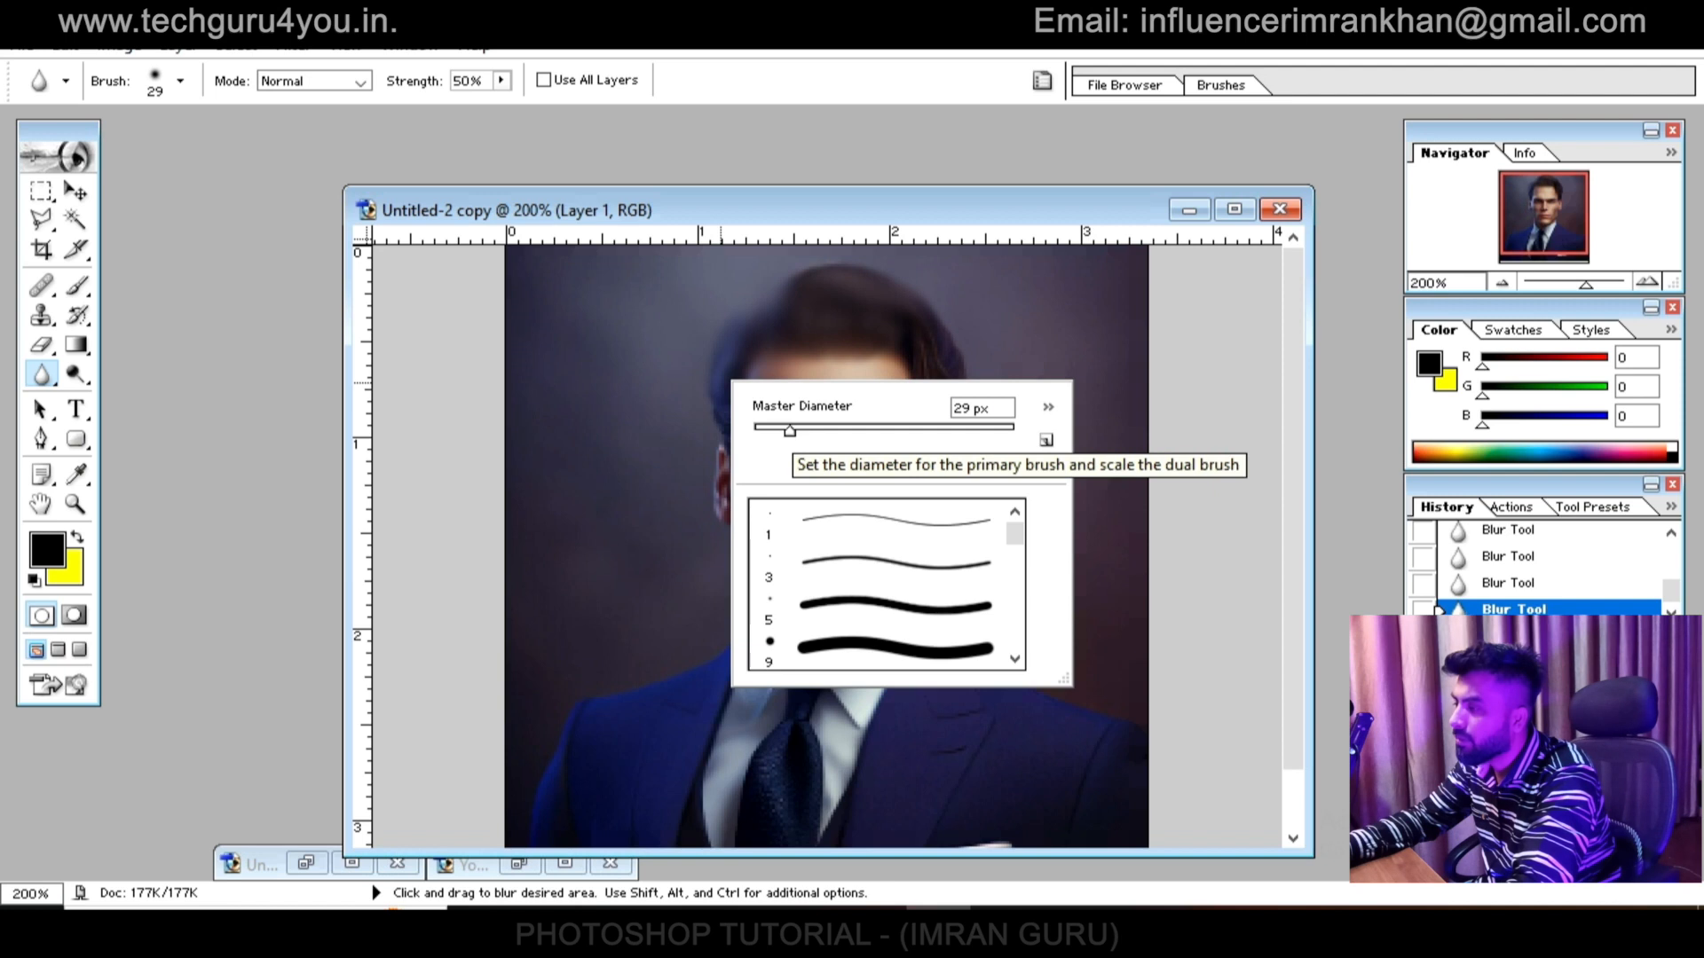
drag(789, 430, 807, 430)
text(37)
key(Return)
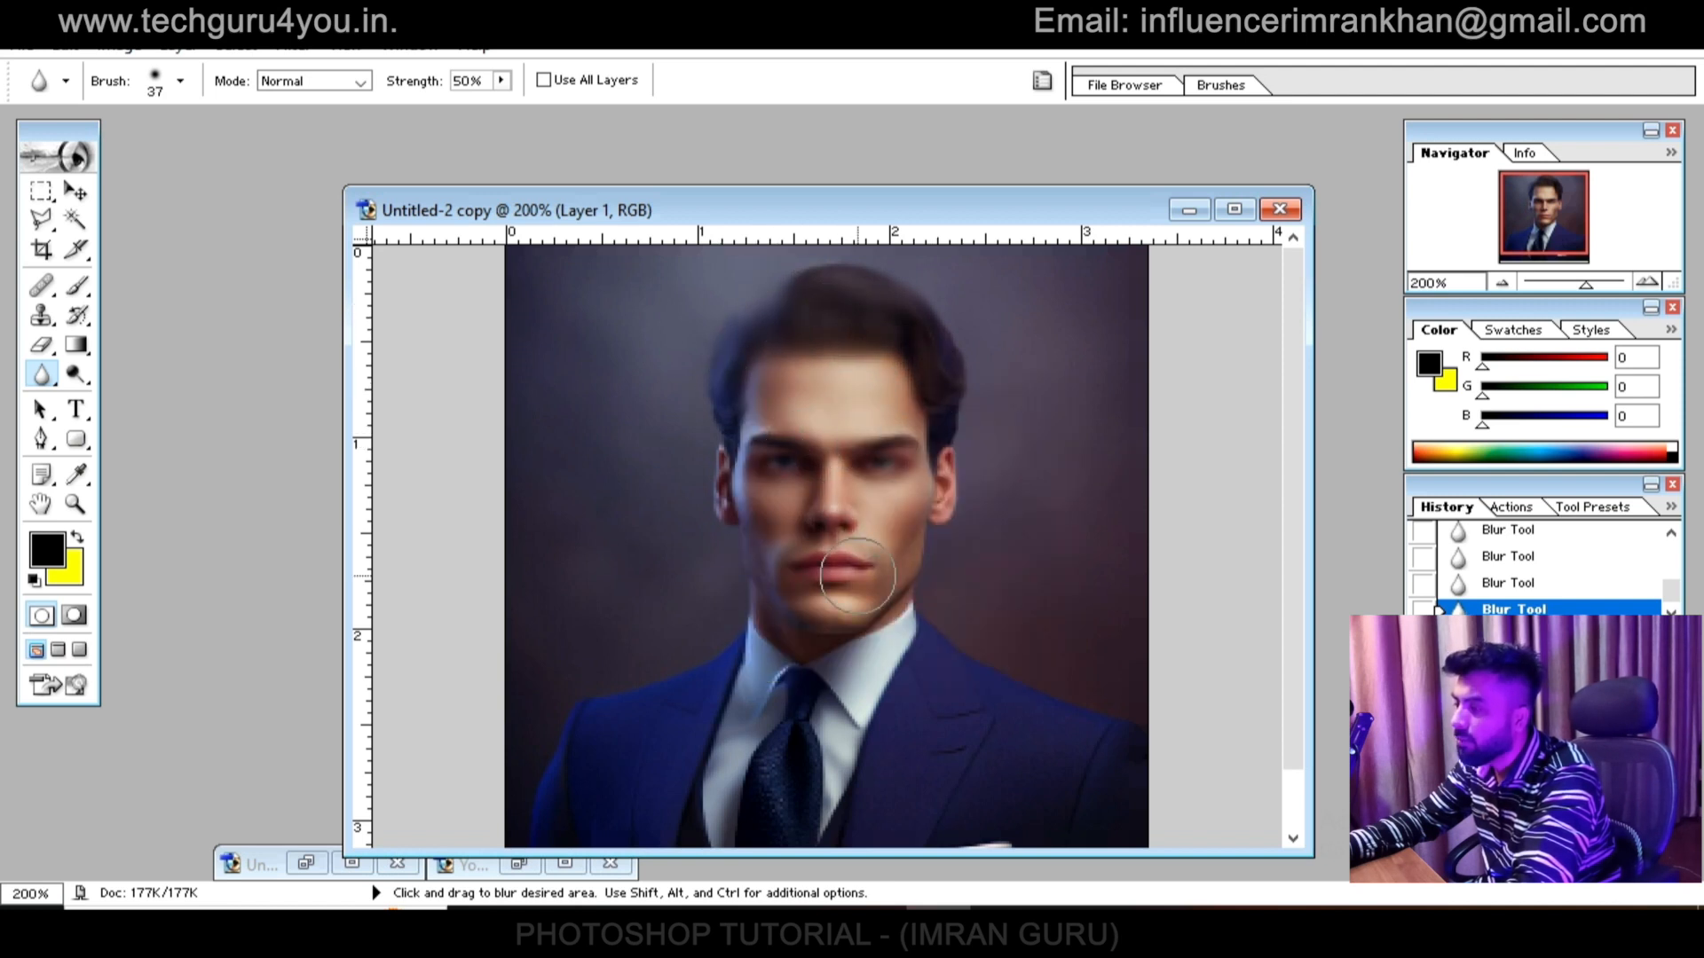
mouse_move(799, 568)
mouse_down()
mouse_move(741, 574)
mouse_move(887, 498)
mouse_move(750, 590)
mouse_move(869, 443)
mouse_move(847, 437)
mouse_move(782, 621)
mouse_move(830, 407)
mouse_move(901, 515)
mouse_move(755, 505)
mouse_move(880, 423)
mouse_move(812, 508)
mouse_move(866, 521)
mouse_move(824, 477)
mouse_move(885, 468)
mouse_move(798, 538)
mouse_move(804, 504)
mouse_up()
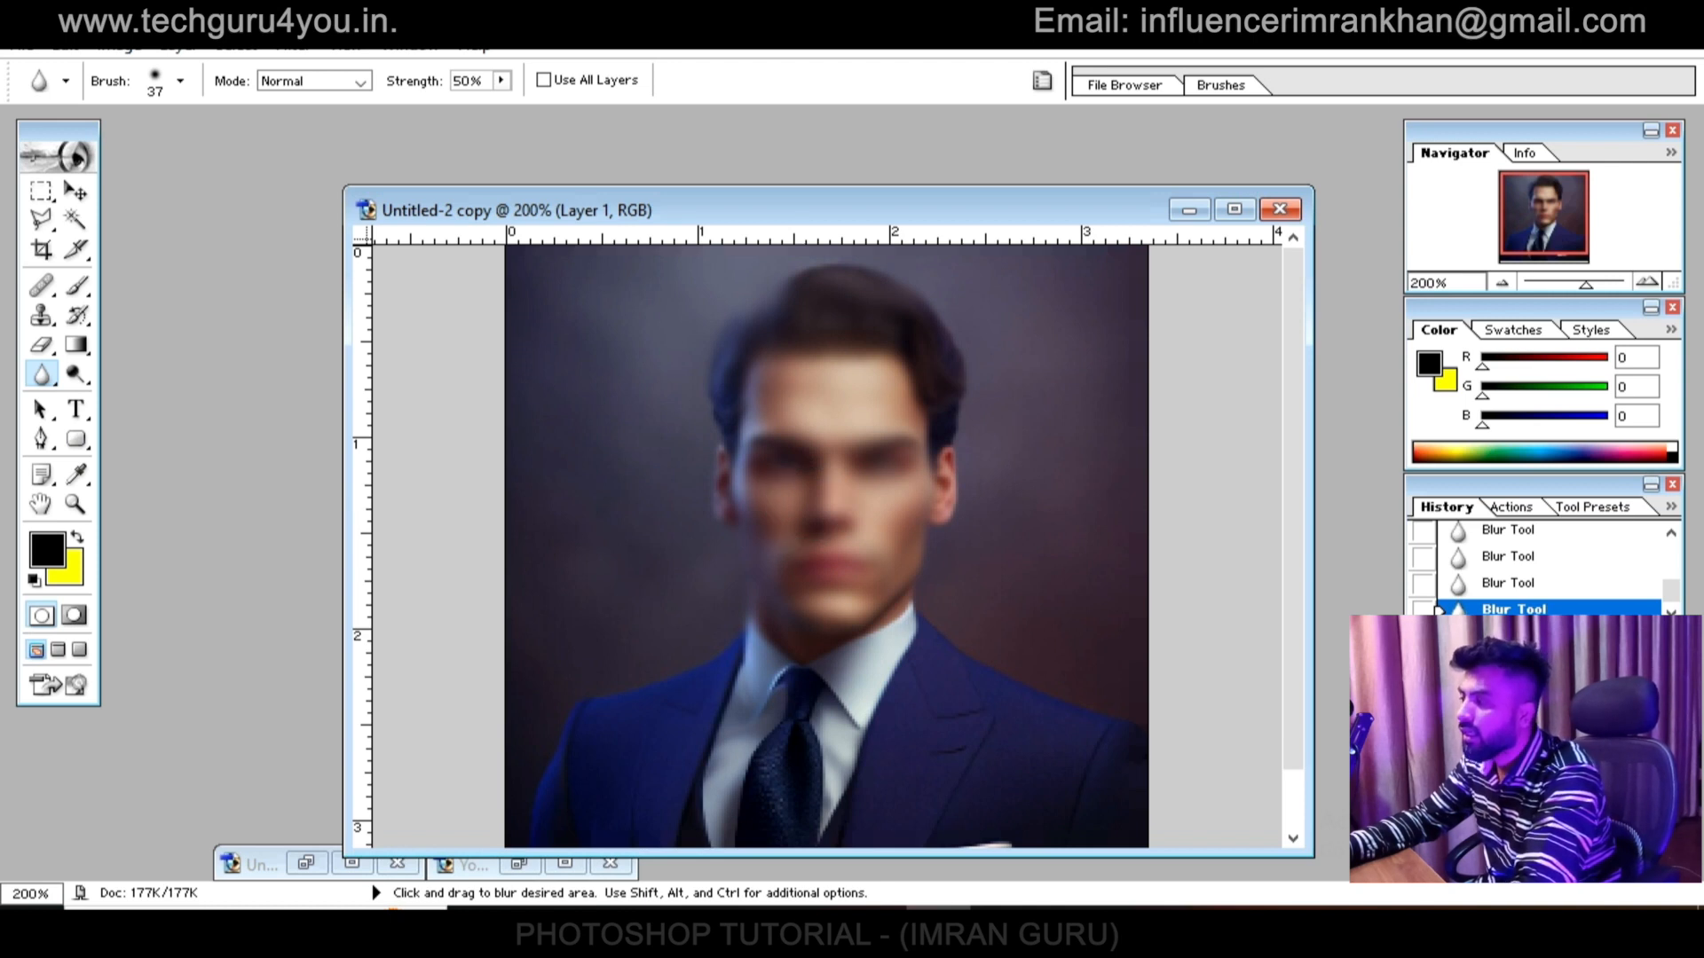
Undo all the blur strokes on the portrait and move its window higher in the workspace
drag(799, 210, 567, 97)
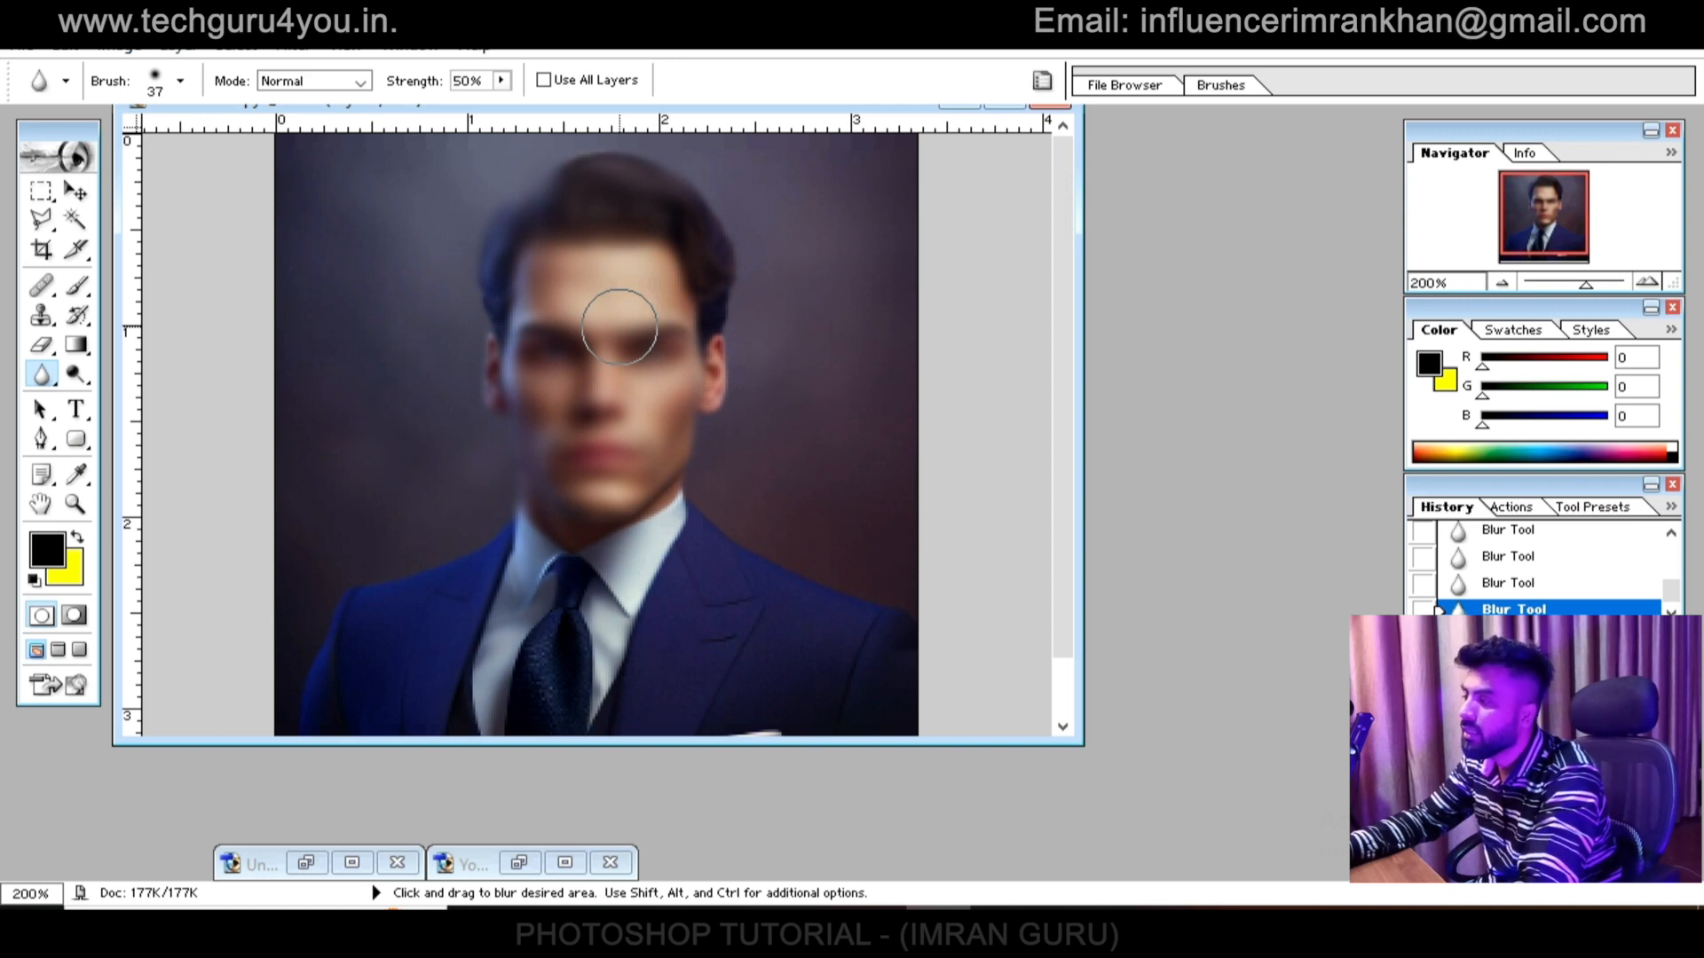
key(ctrl+alt+z)
key(ctrl+alt+z)
key(ctrl+alt+z)
key(ctrl+alt+z)
key(ctrl+alt+z)
key(ctrl+alt+z)
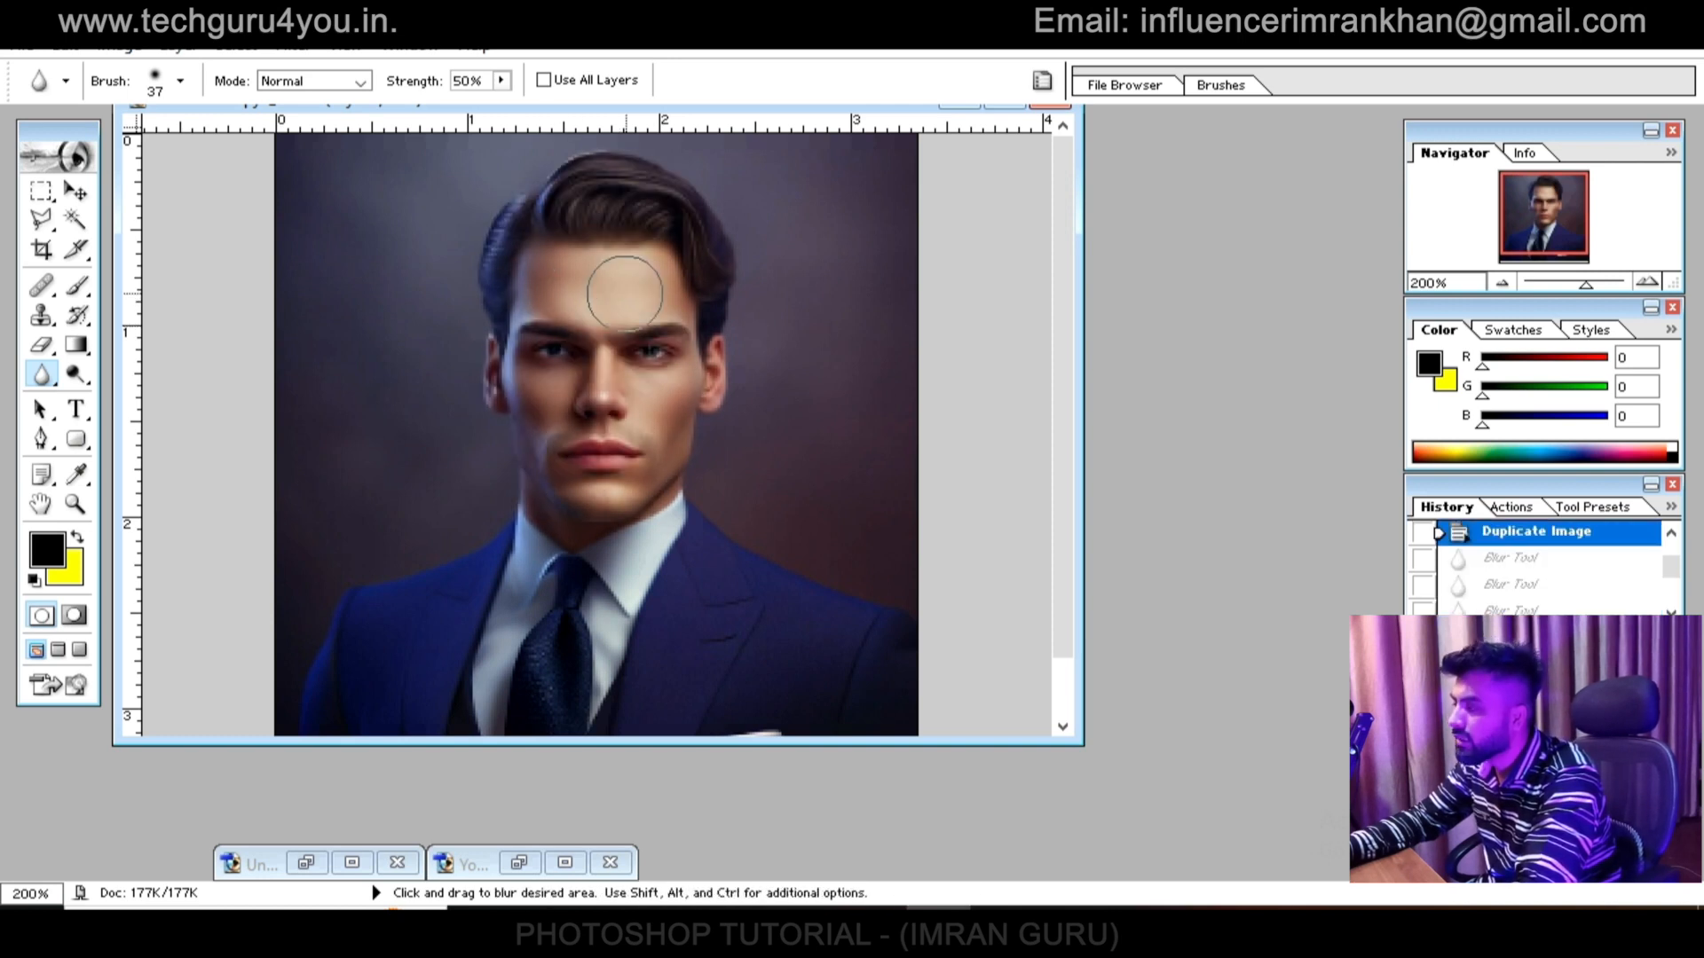
Try the Sharpen tool on the man's forehead with a 13 px brush at 50% strength, and undo the stroke
click(41, 374)
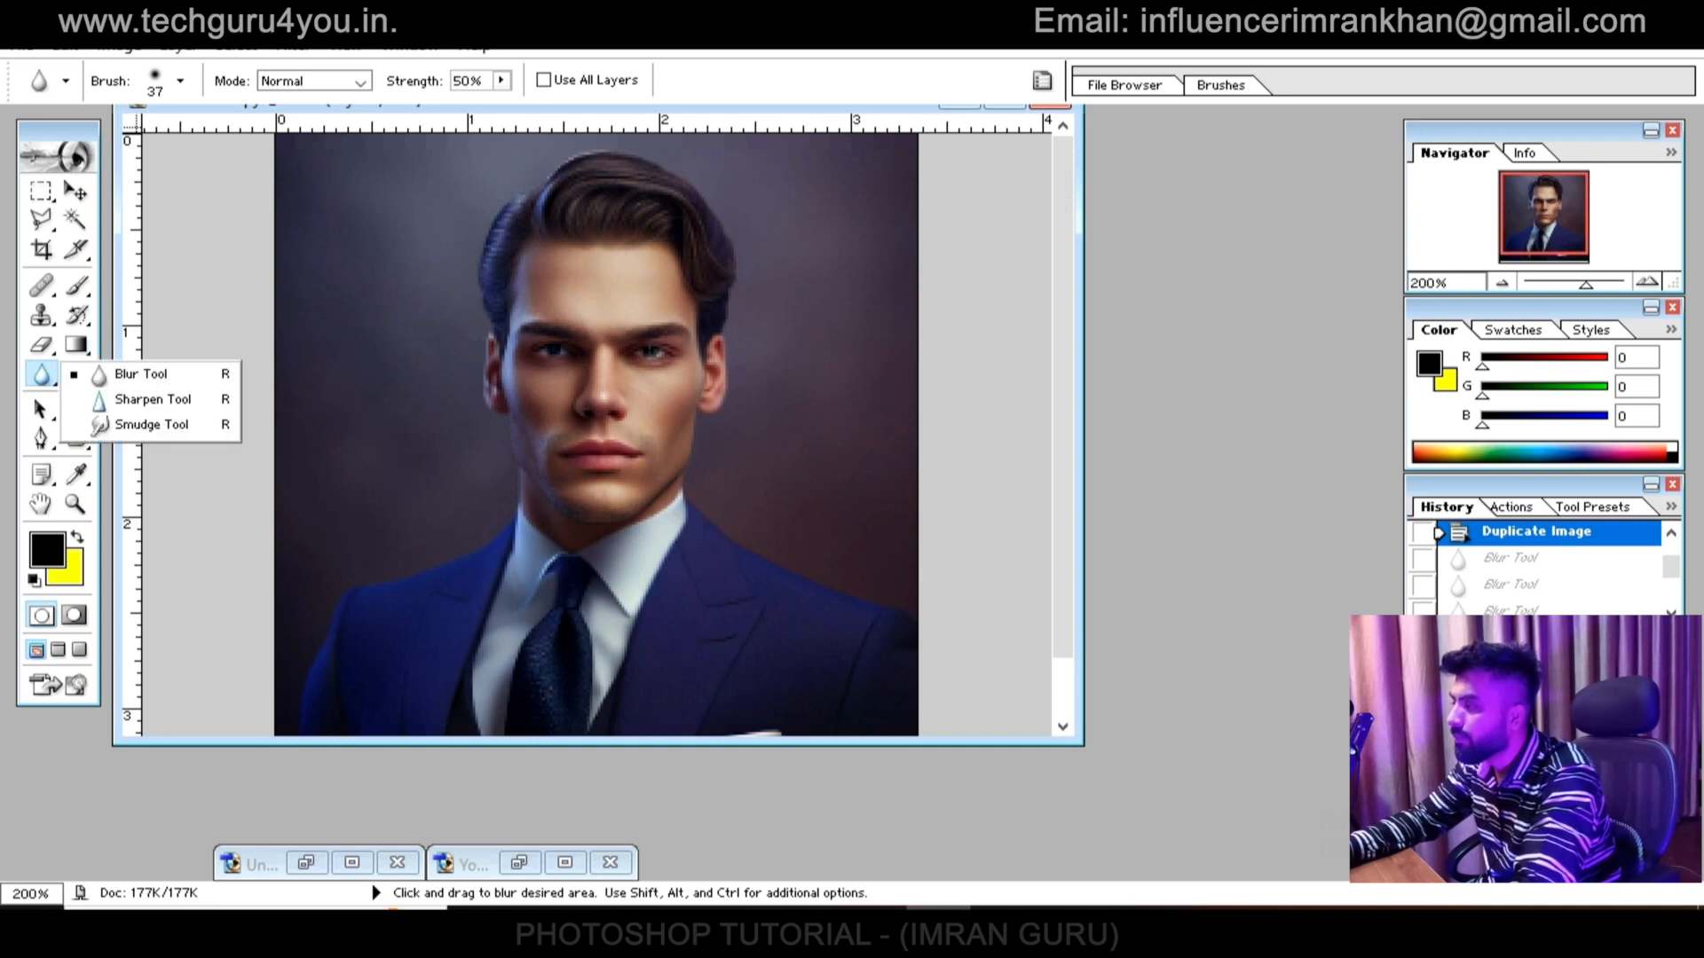
click(153, 400)
mouse_move(543, 276)
mouse_down()
mouse_move(610, 283)
mouse_move(528, 254)
mouse_move(625, 265)
mouse_move(607, 301)
mouse_move(622, 290)
mouse_move(514, 311)
mouse_up()
mouse_move(623, 311)
mouse_down()
mouse_move(688, 377)
mouse_move(646, 389)
mouse_move(617, 508)
mouse_move(559, 478)
mouse_move(540, 443)
mouse_move(561, 422)
mouse_move(534, 383)
mouse_move(626, 430)
mouse_move(658, 409)
mouse_move(577, 297)
mouse_move(626, 296)
mouse_move(650, 259)
mouse_up()
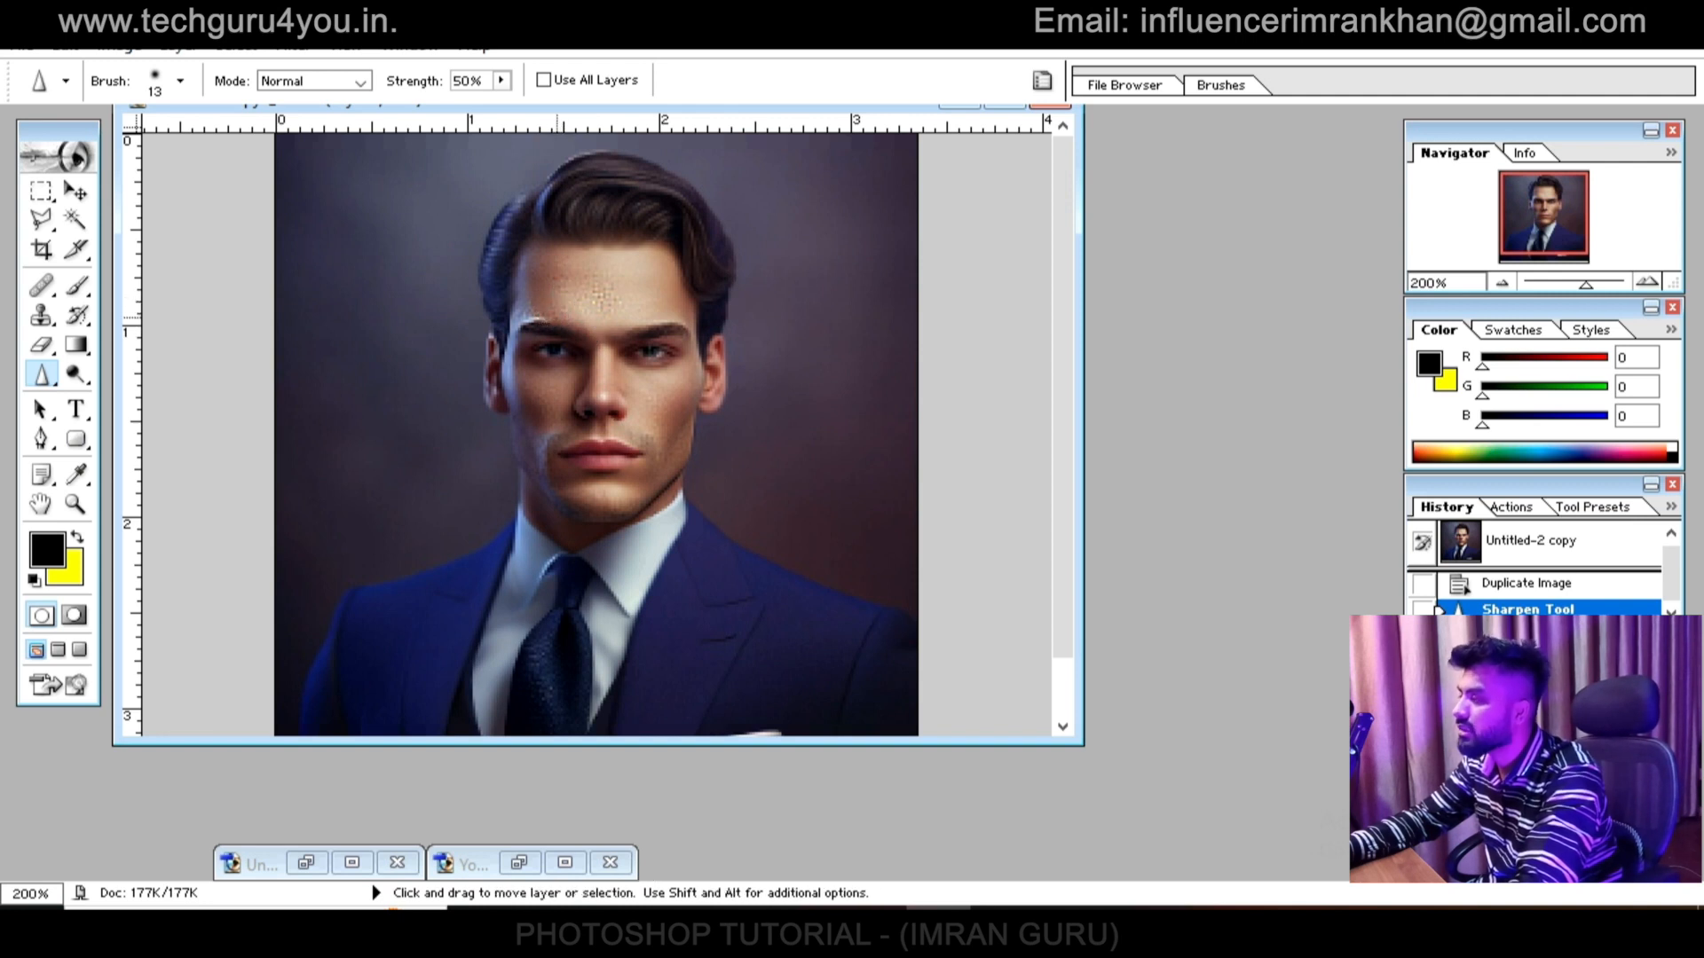
key(ctrl+z)
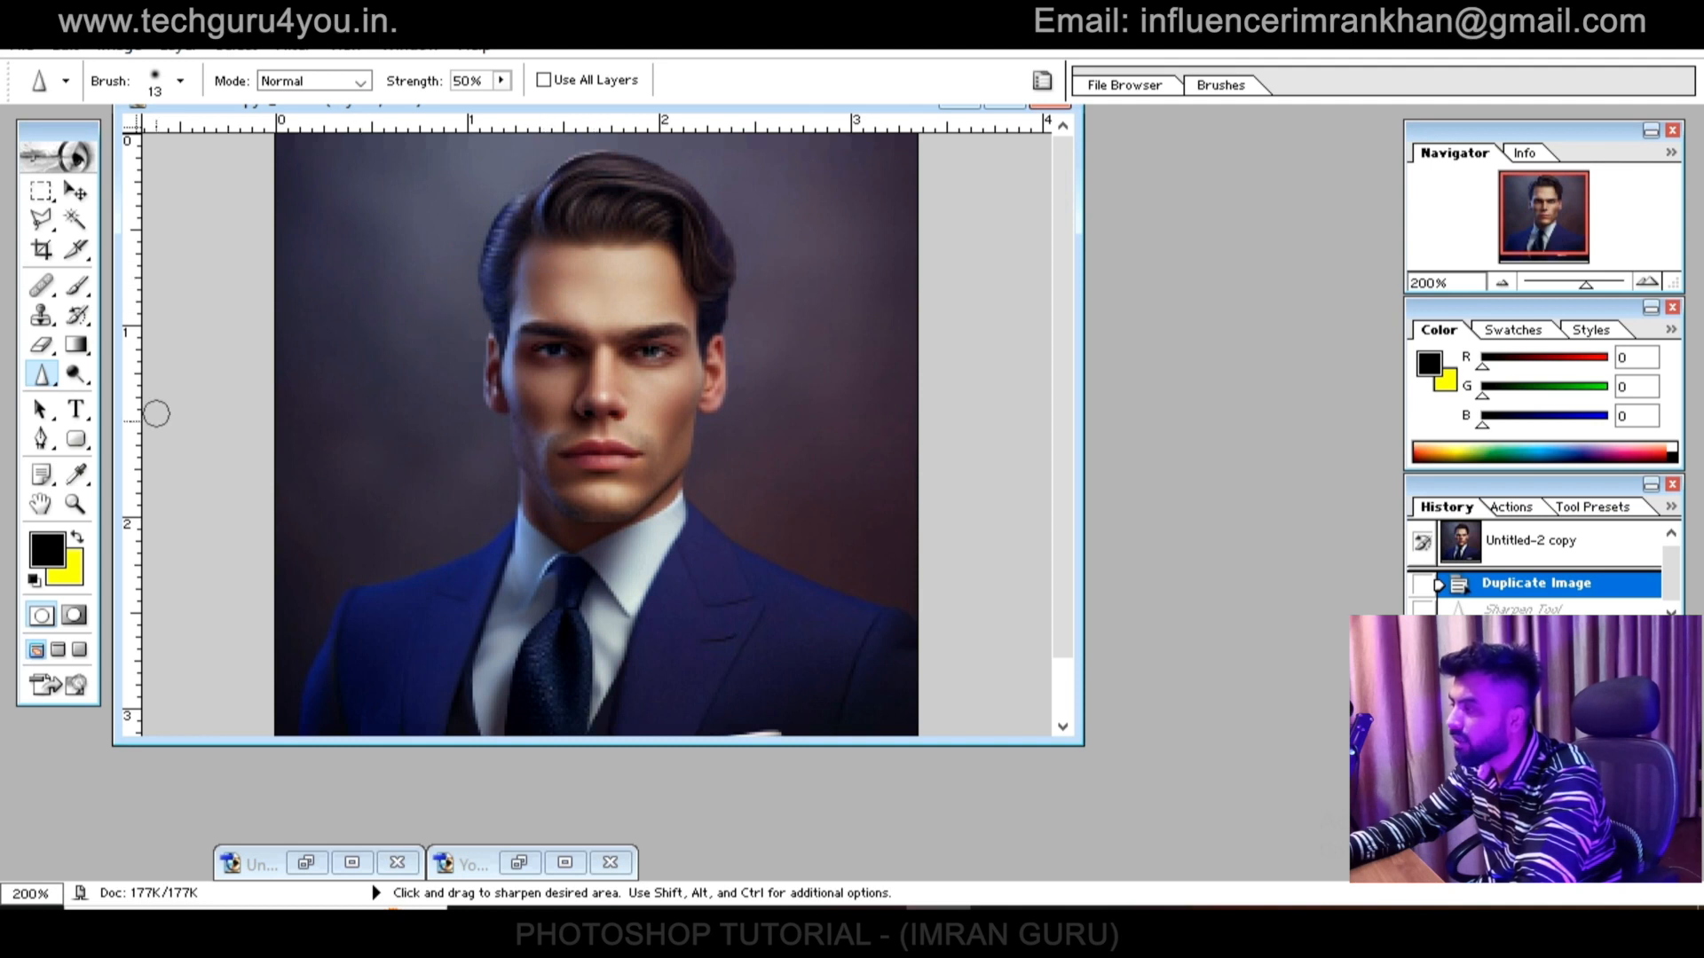
Sample the forehead's skin tone as the foreground colour and choose a 15 px tip for the Brush tool
key(i)
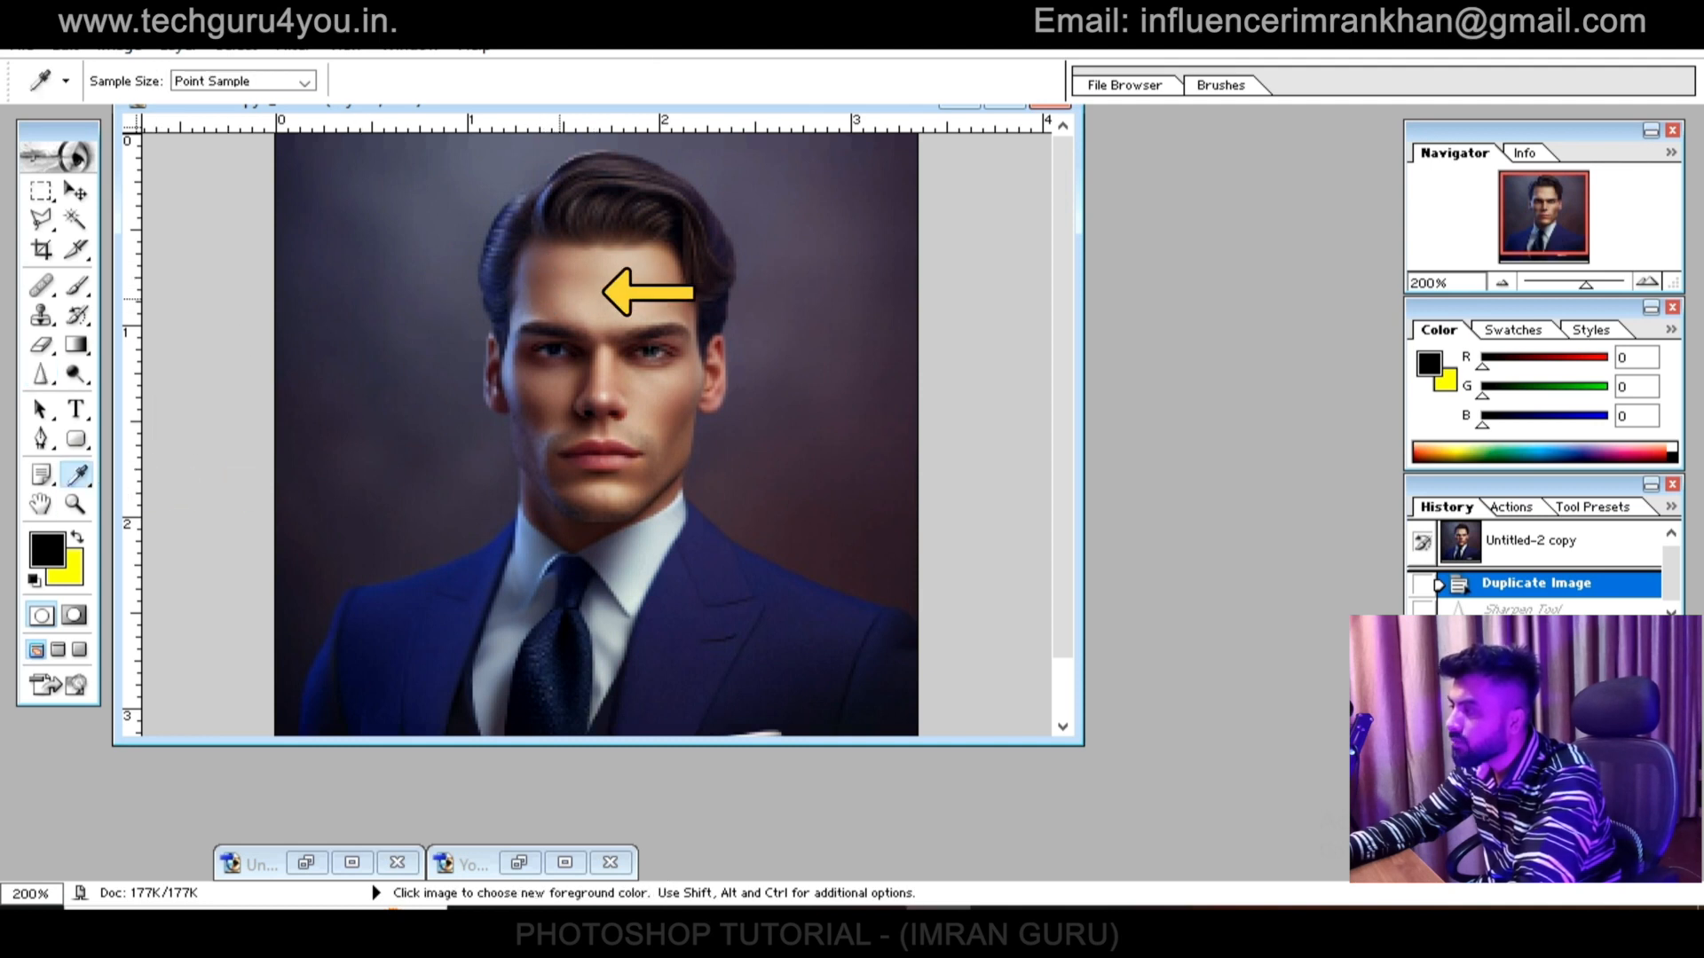
click(562, 293)
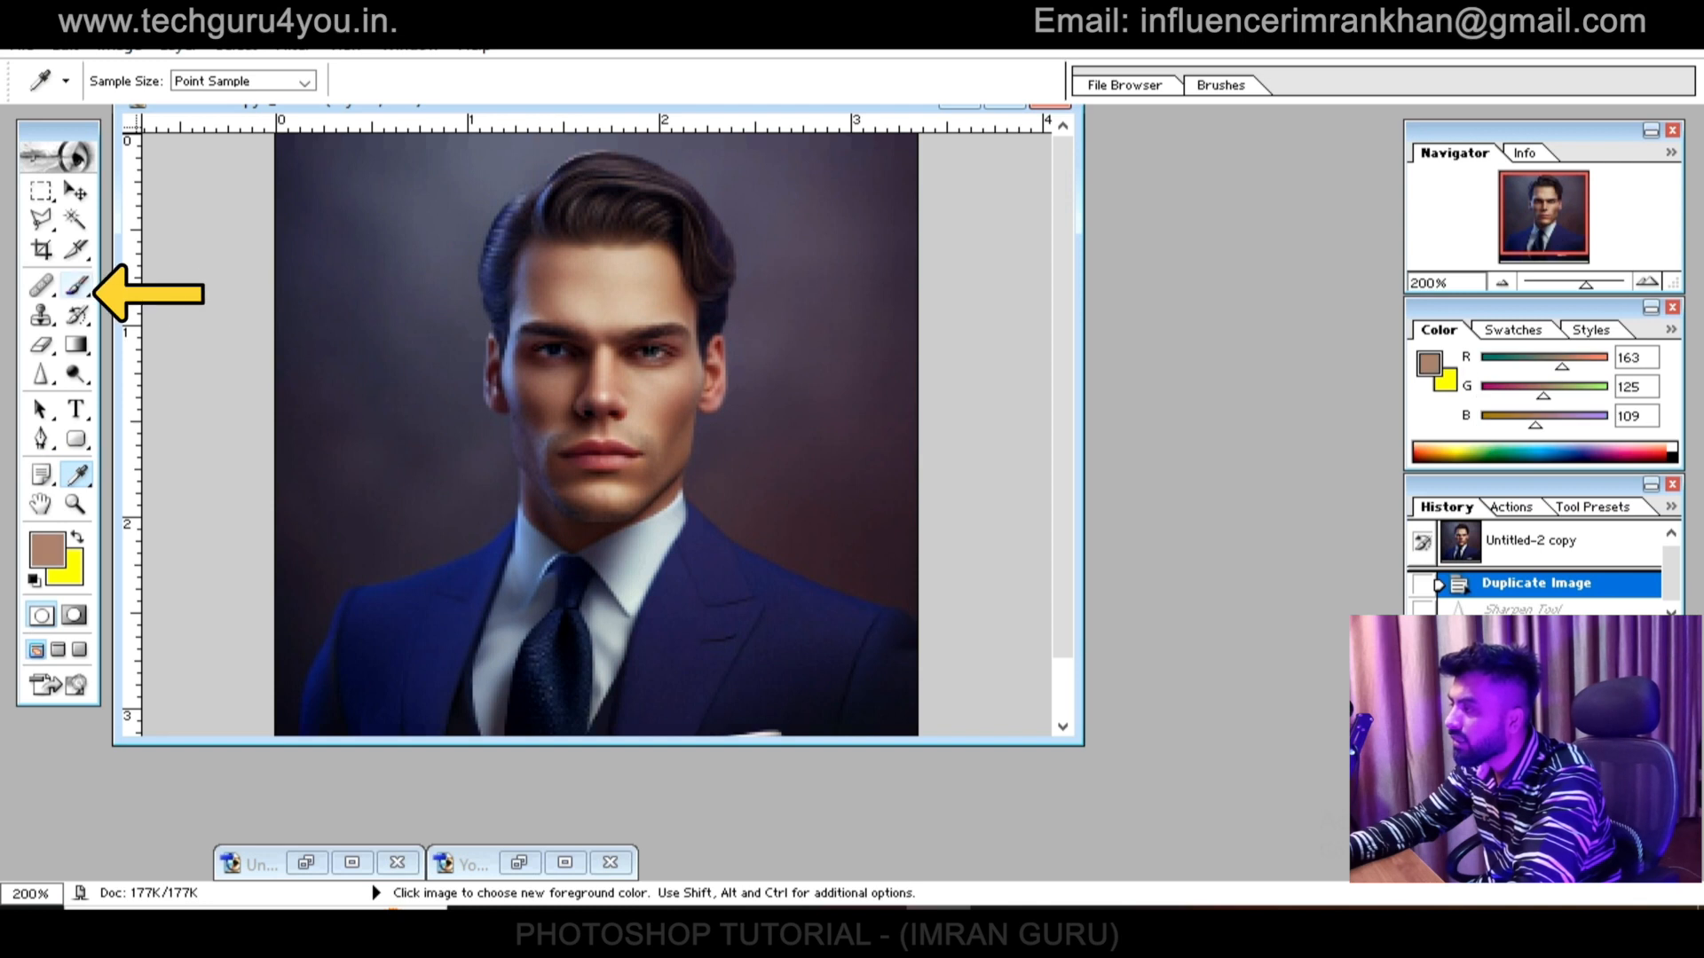
key(b)
right_click(563, 293)
scroll(714, 479, down, 3)
click(723, 421)
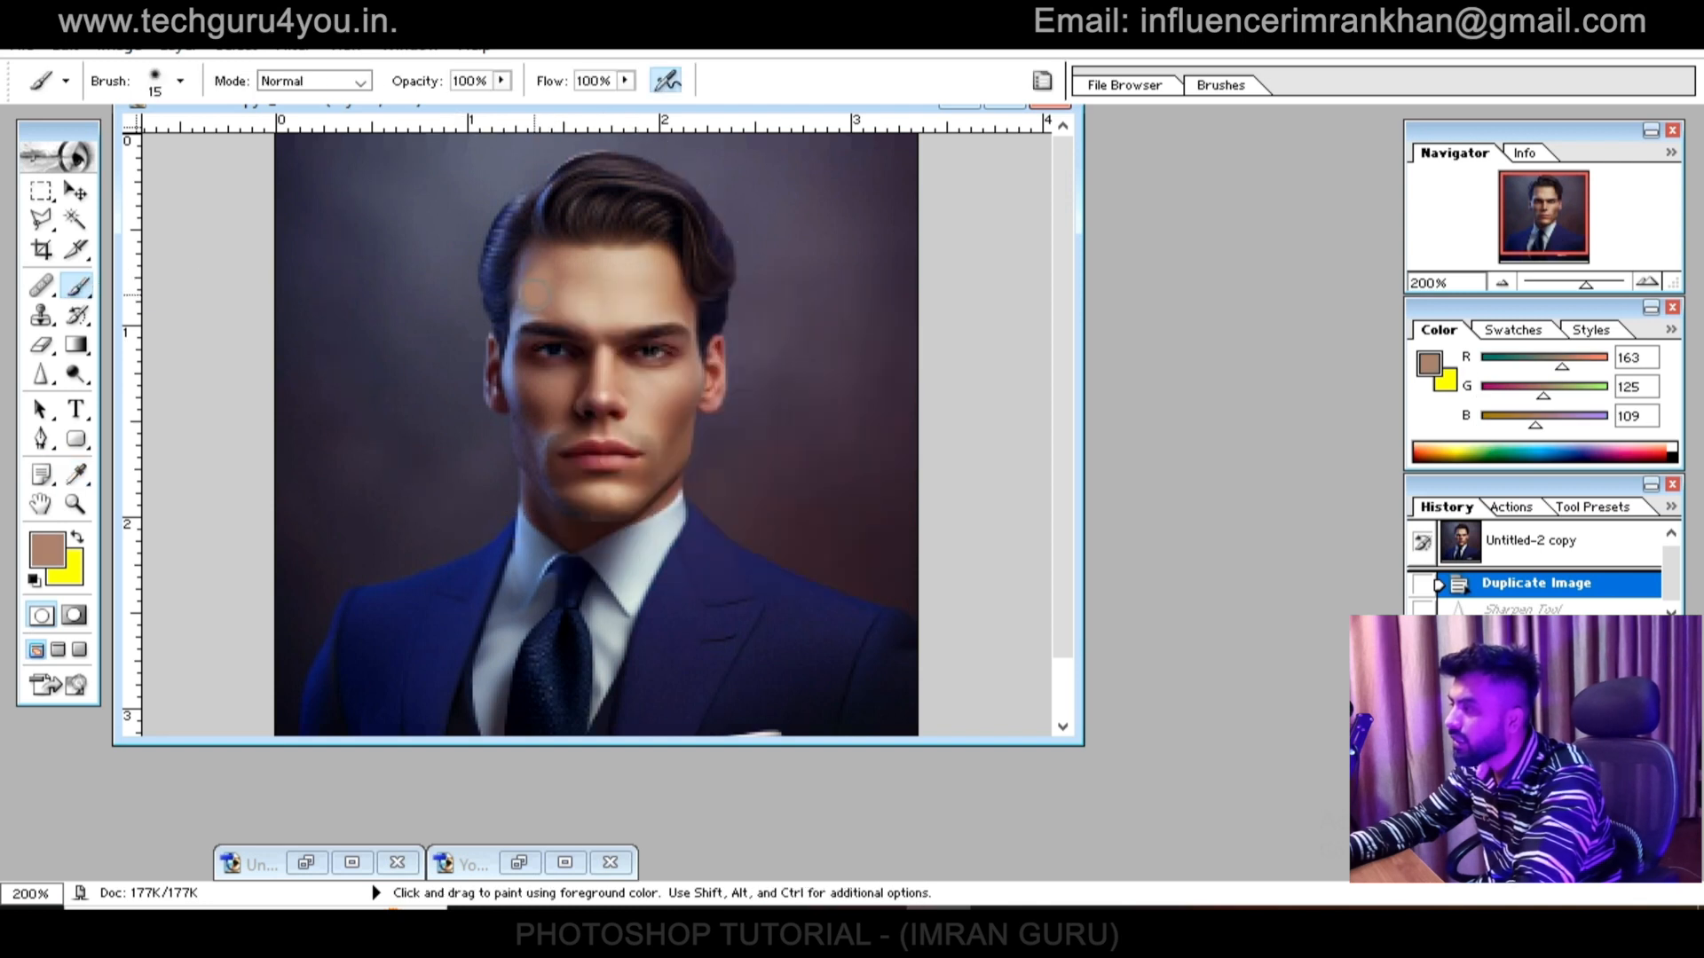
Paint short strokes of the sampled skin tone along the edge of the man's forehead, undoing one and repainting it
drag(535, 293, 552, 278)
click(550, 295)
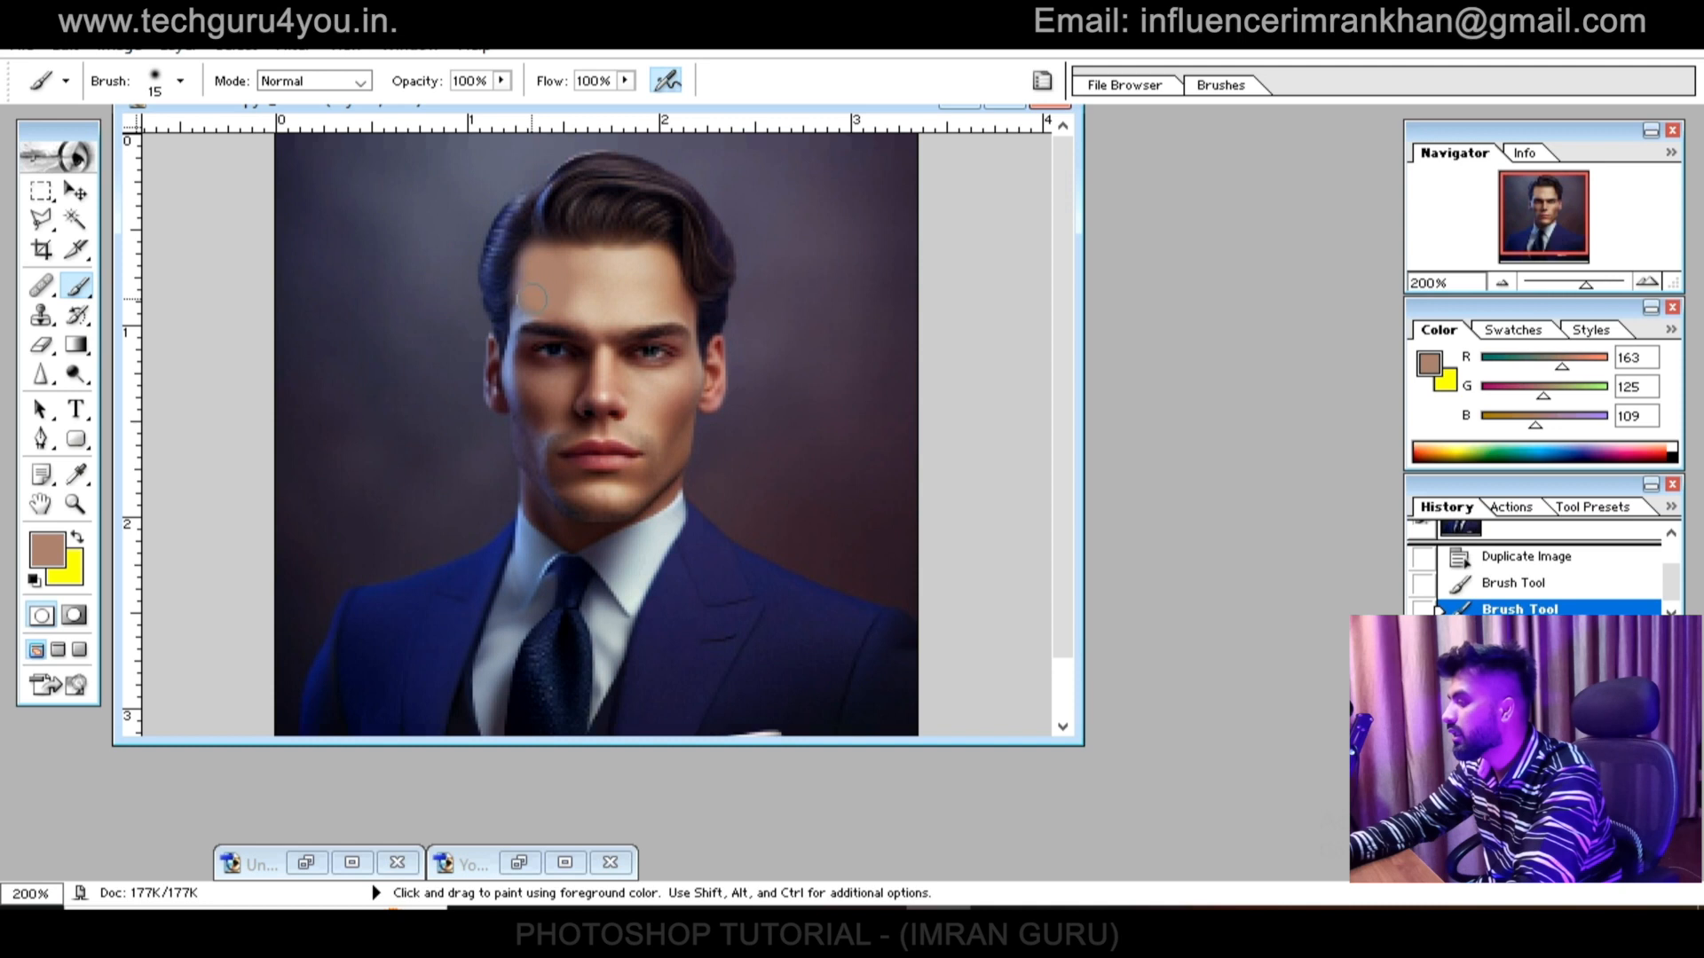
key(ctrl+z)
mouse_move(523, 293)
mouse_down()
mouse_move(543, 267)
mouse_move(567, 297)
mouse_move(530, 296)
mouse_up()
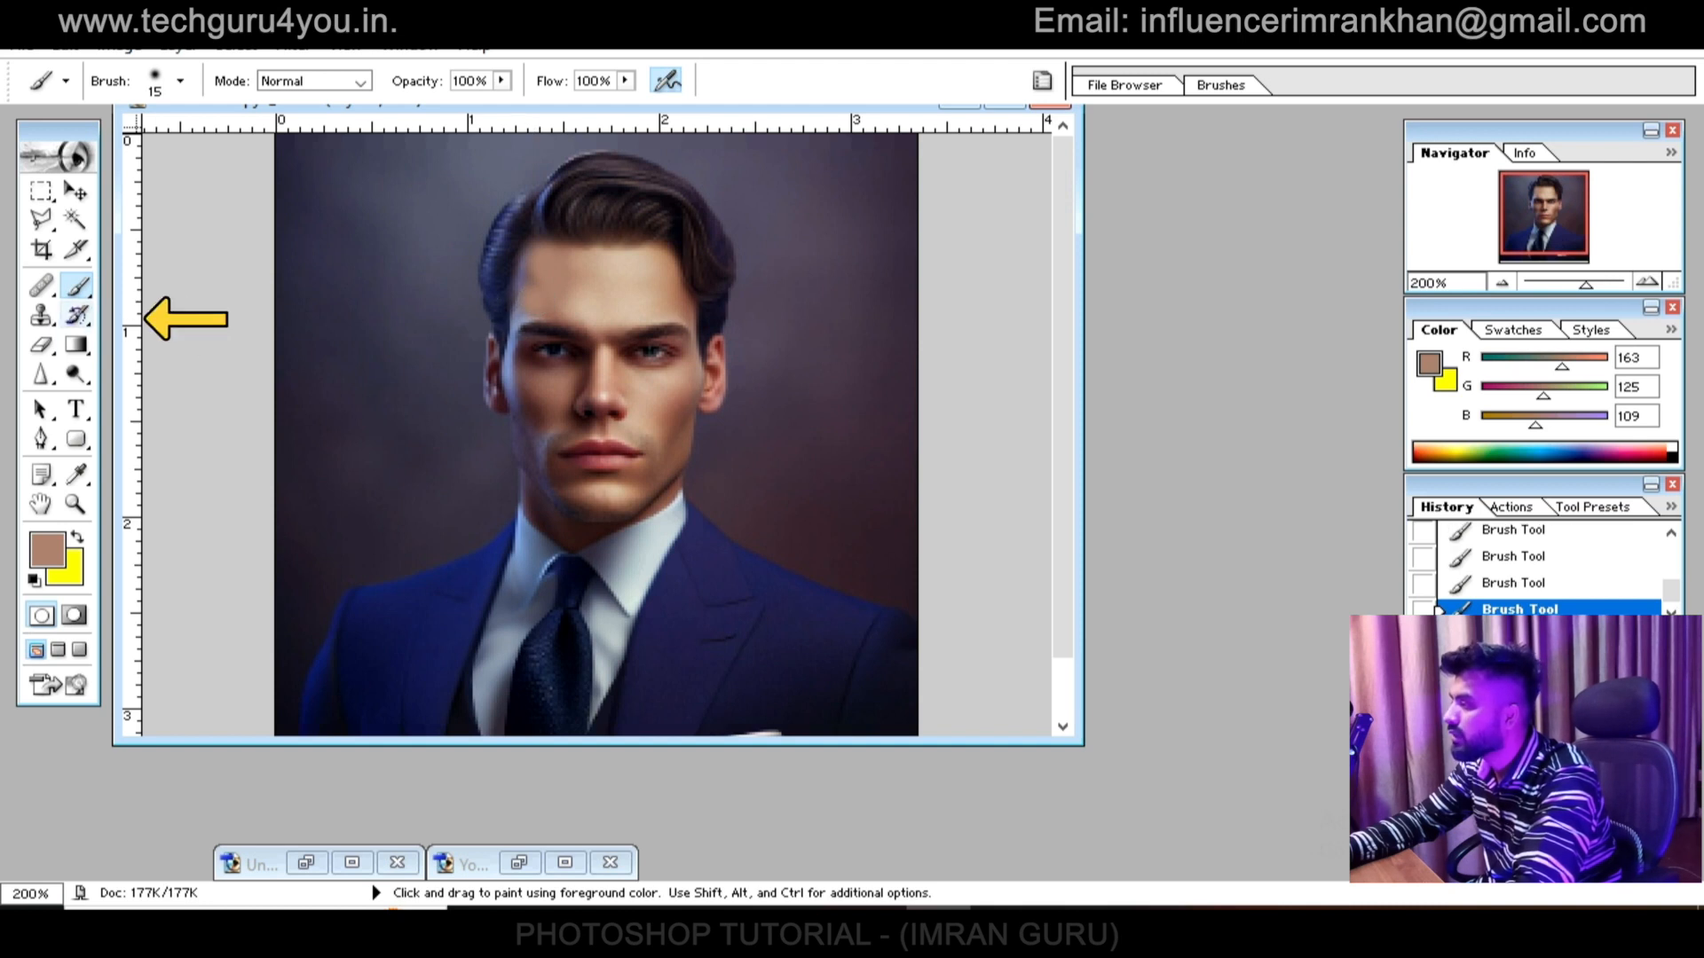
Restore the painted edge of the forehead with the History Brush tool, using a 21 px brush
click(78, 315)
click(204, 315)
mouse_move(528, 293)
mouse_down()
mouse_move(566, 295)
mouse_move(550, 295)
mouse_move(572, 263)
mouse_move(537, 270)
mouse_up()
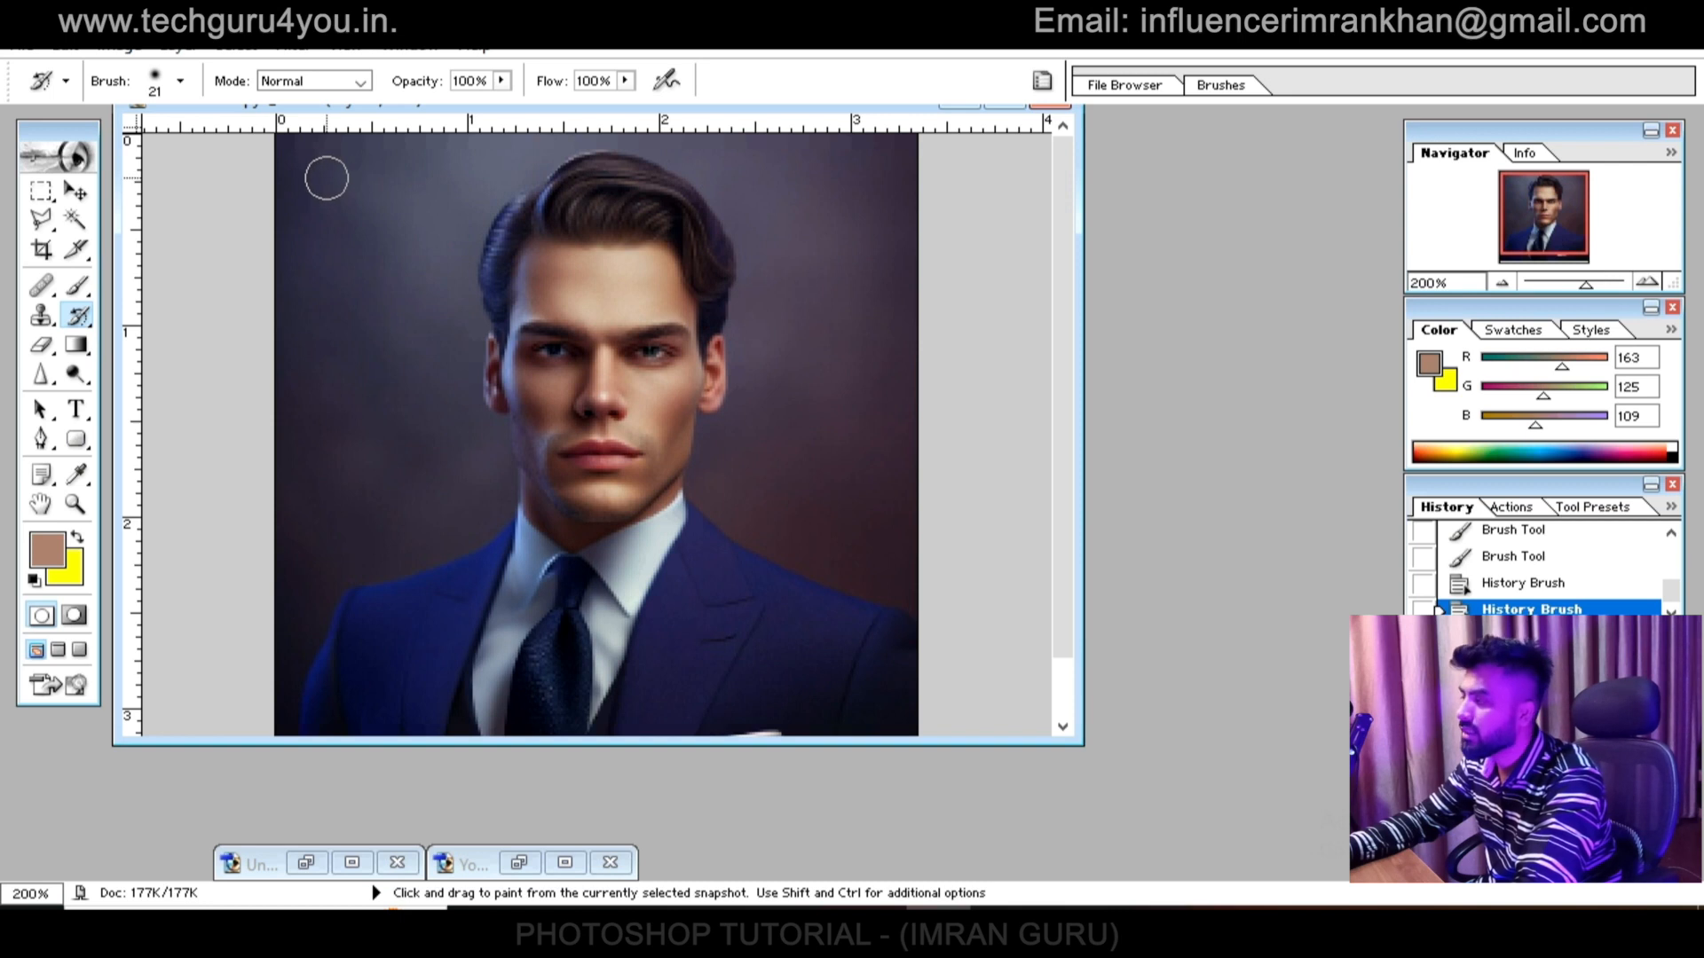
Magnify the man's face to 300% with the Zoom tool
click(75, 504)
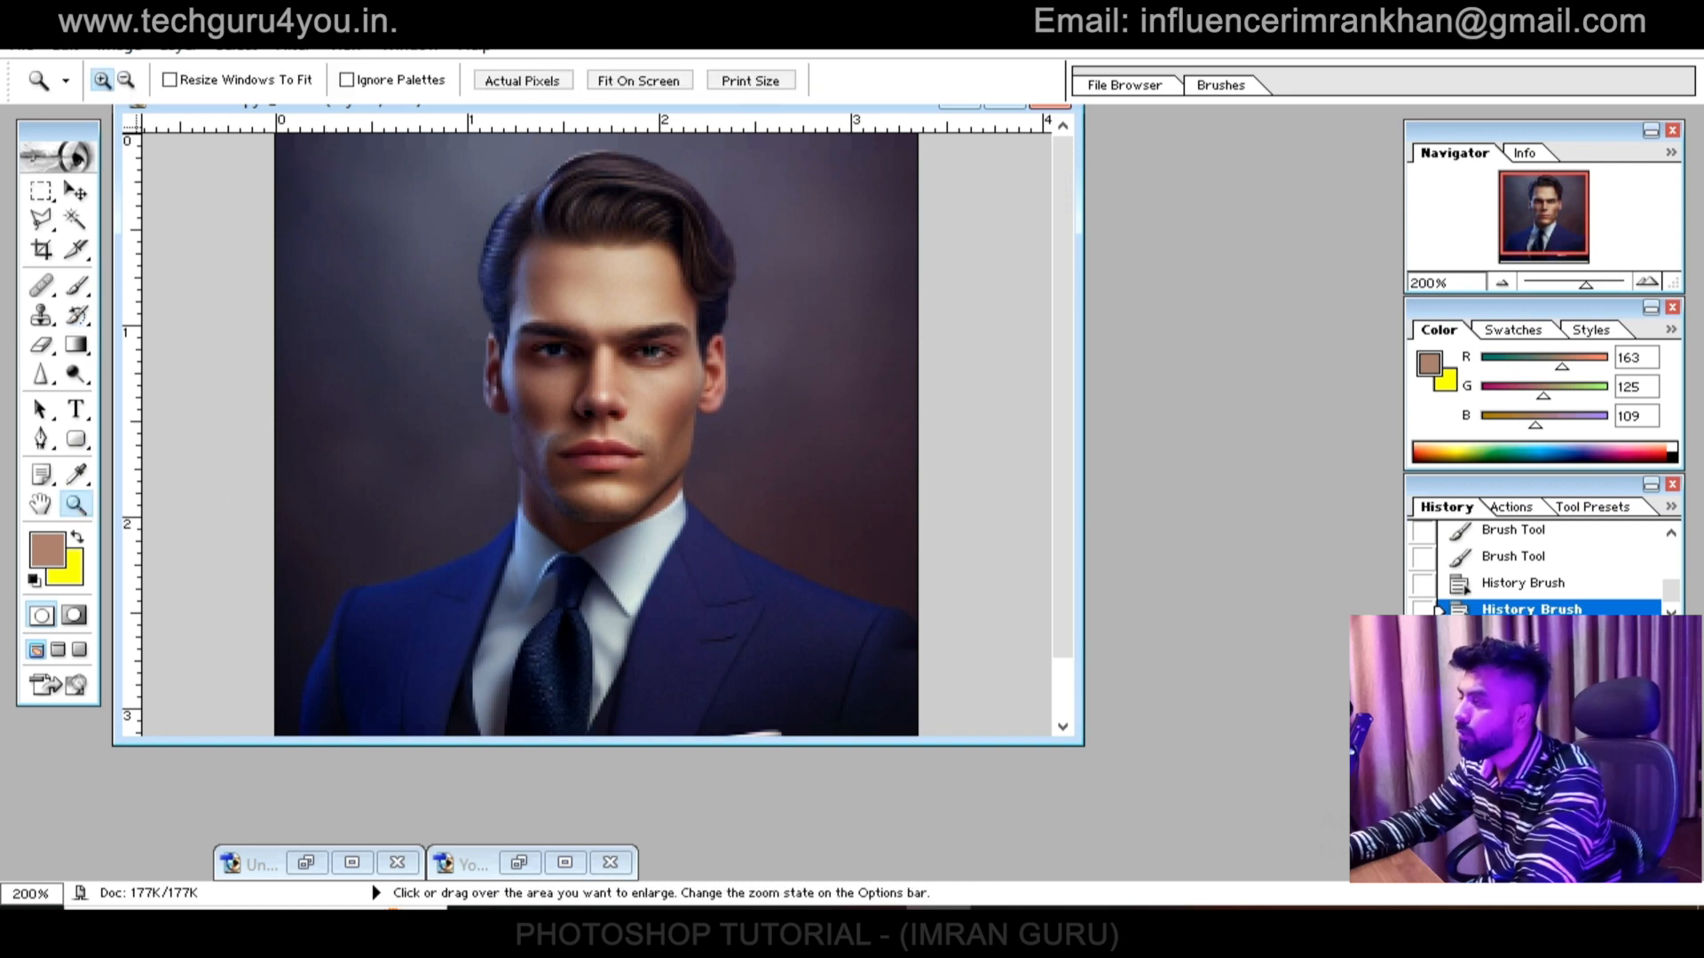
drag(333, 152, 820, 607)
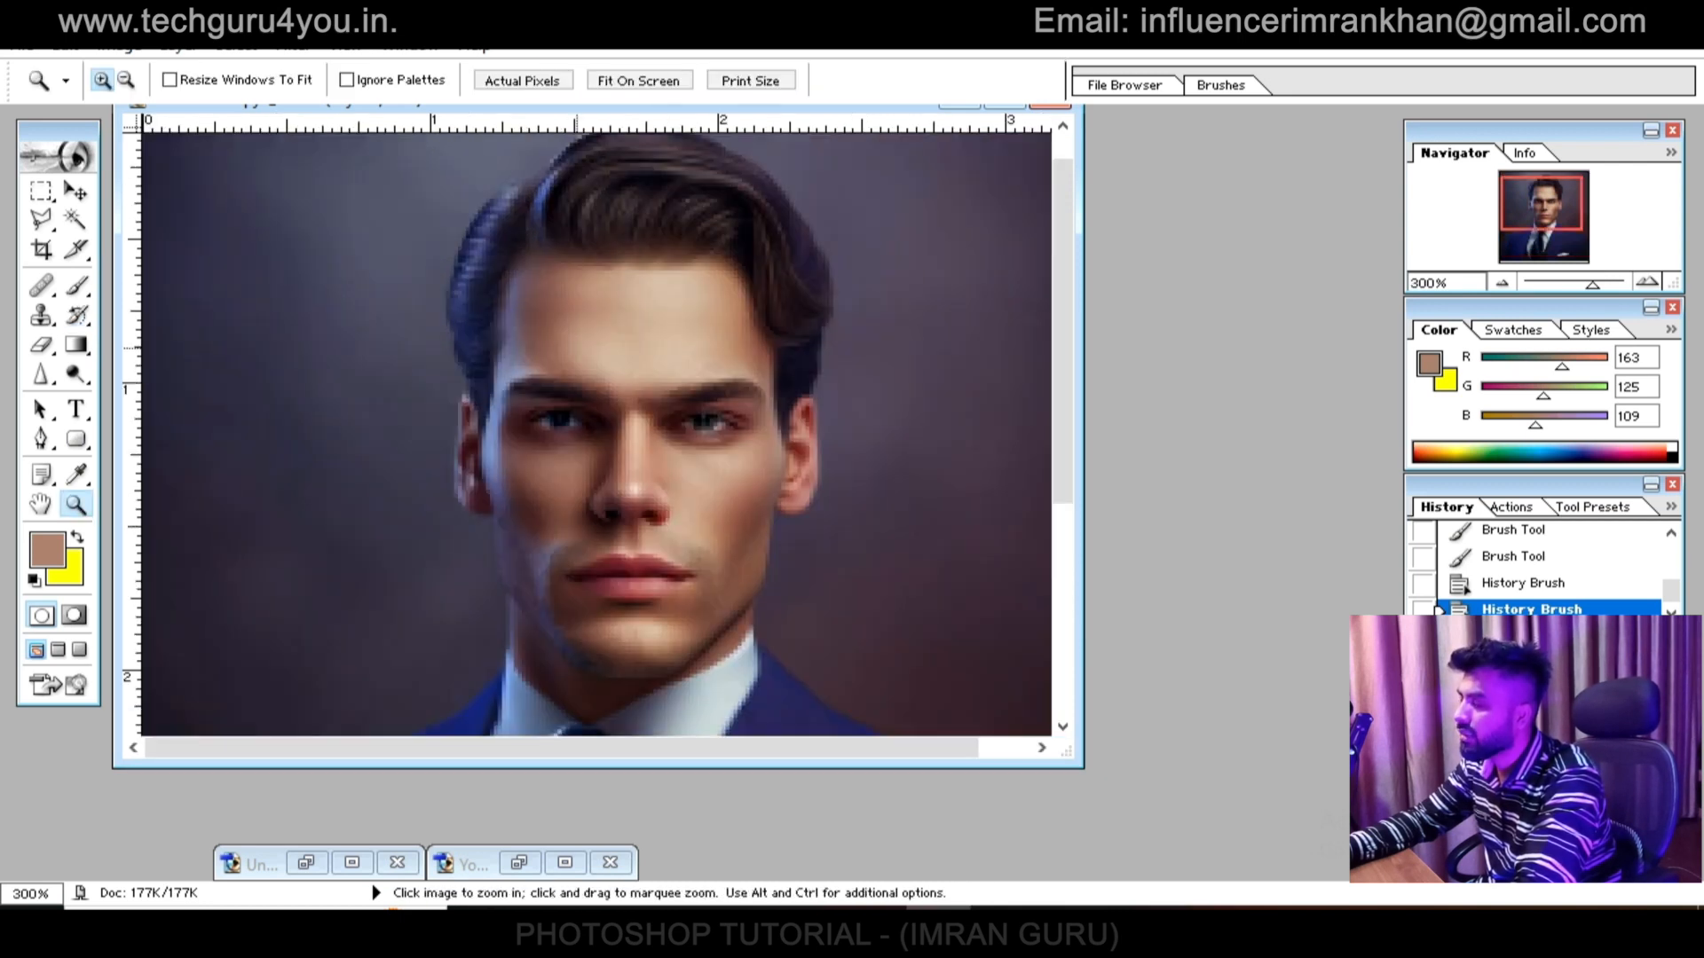
Magnify the man's face to 400% with the Zoom tool and return the portrait to 100% view
click(577, 349)
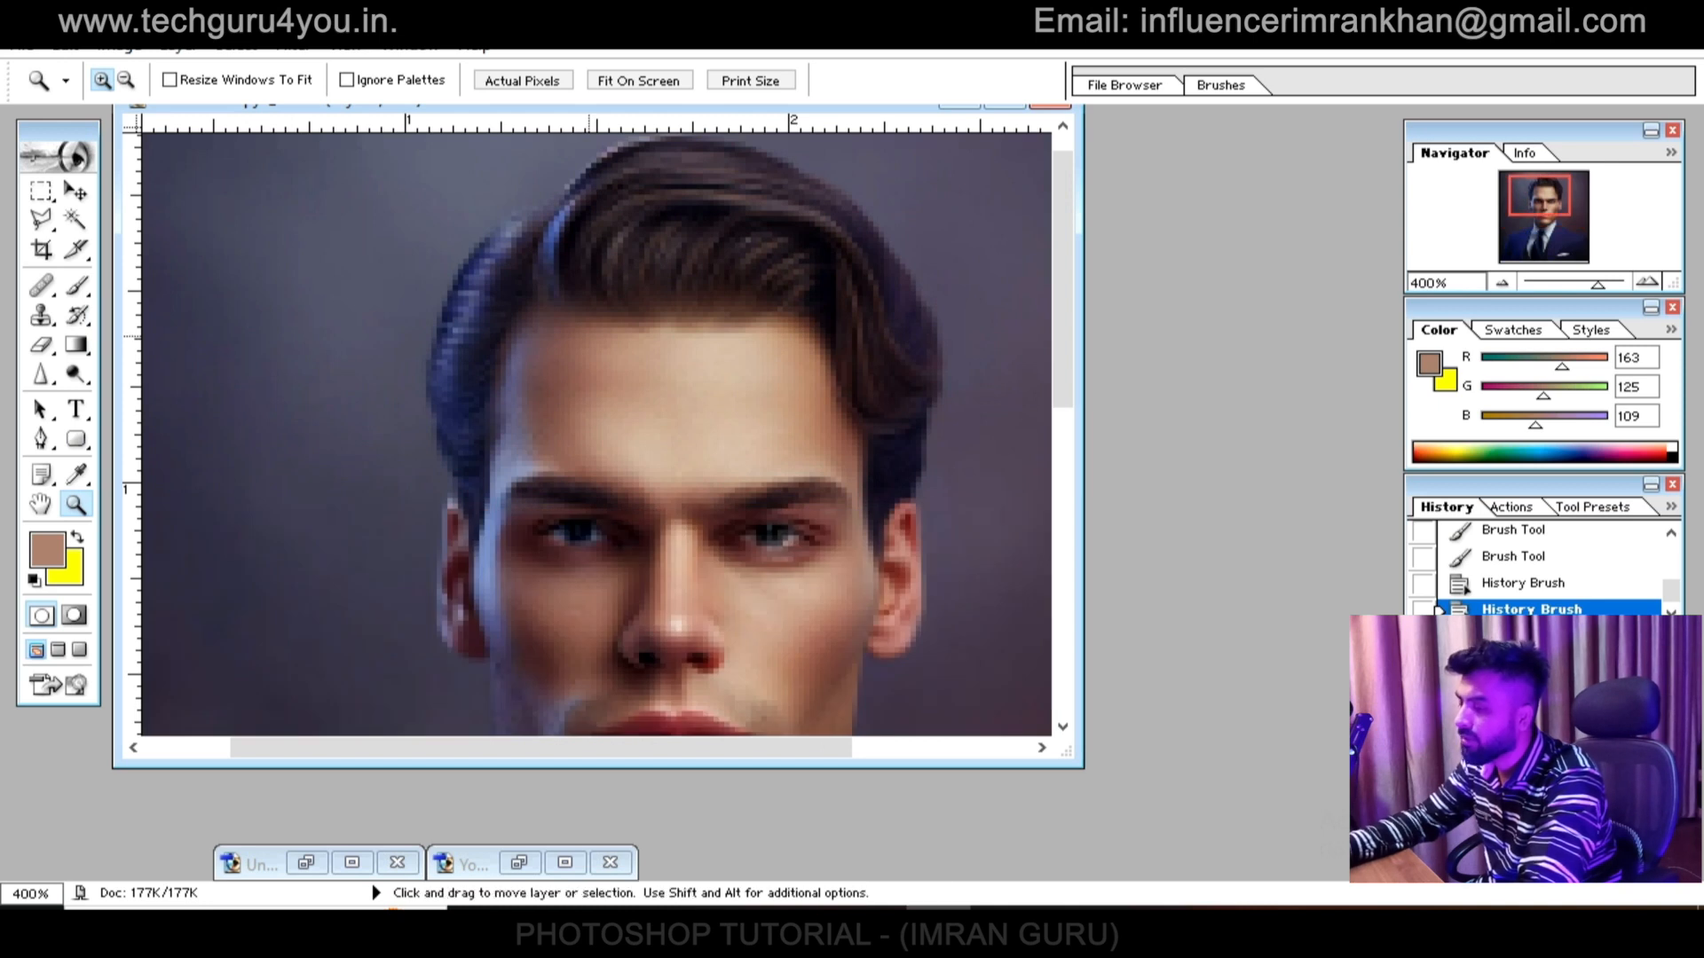
key(ctrl+minus)
key(ctrl+minus)
key(ctrl+minus)
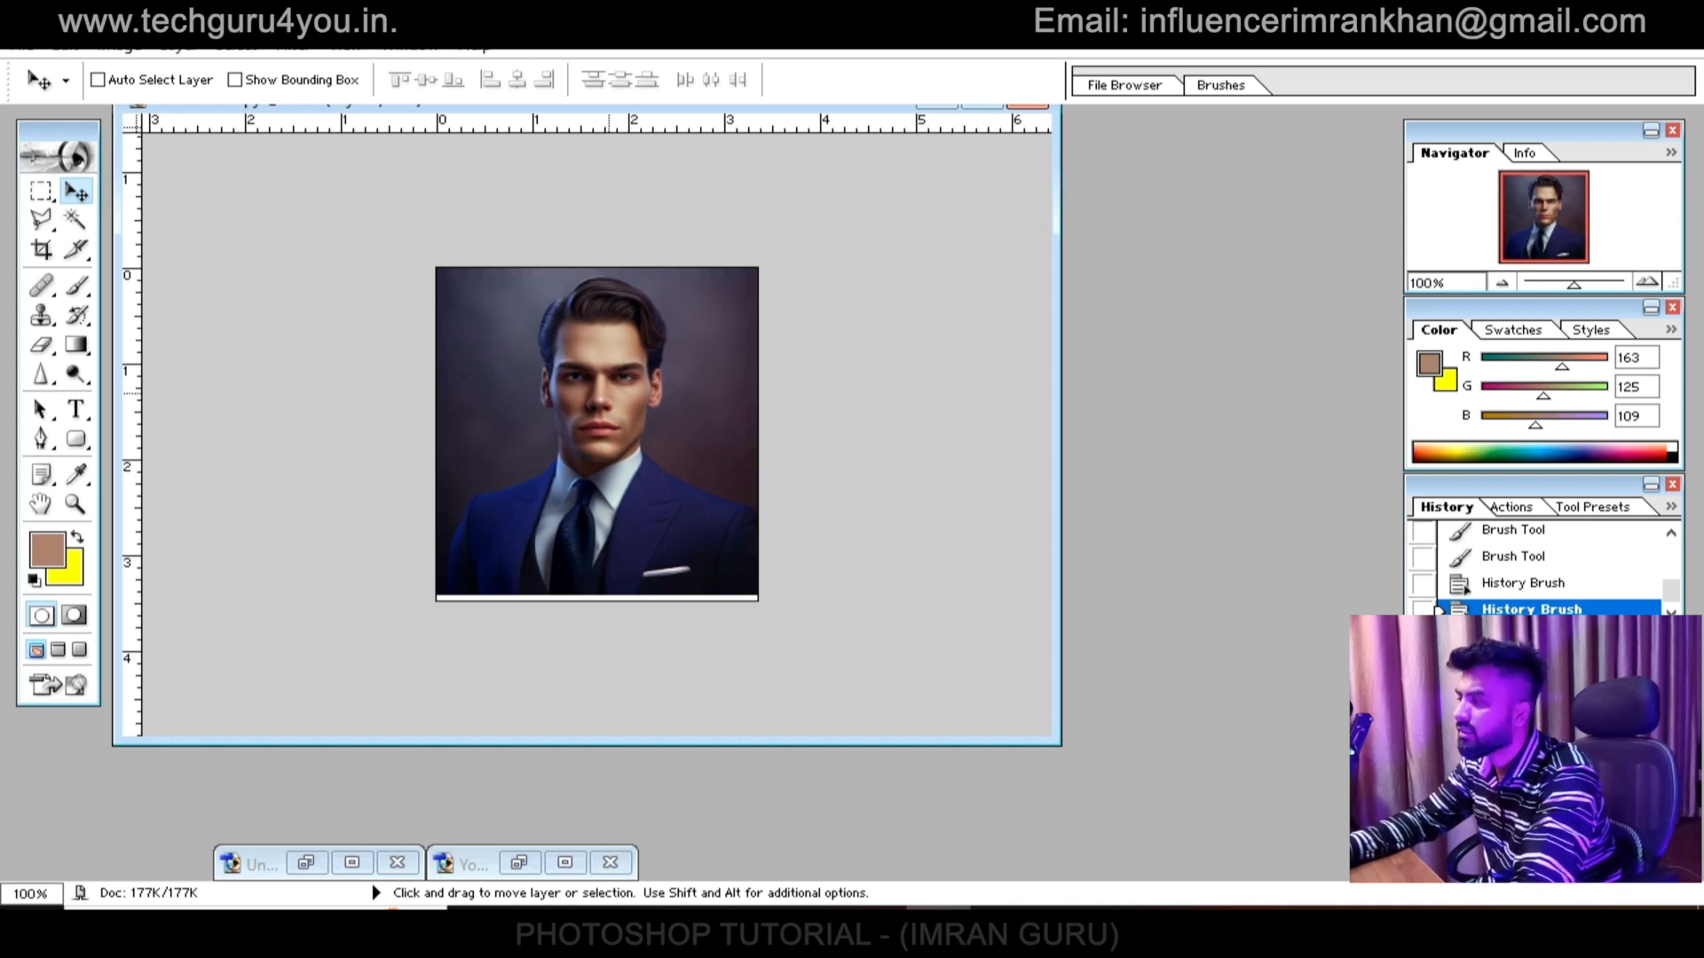
Select Layer 1 of the portrait document with the Move tool and set the layer's opacity to 55%
right_click(604, 373)
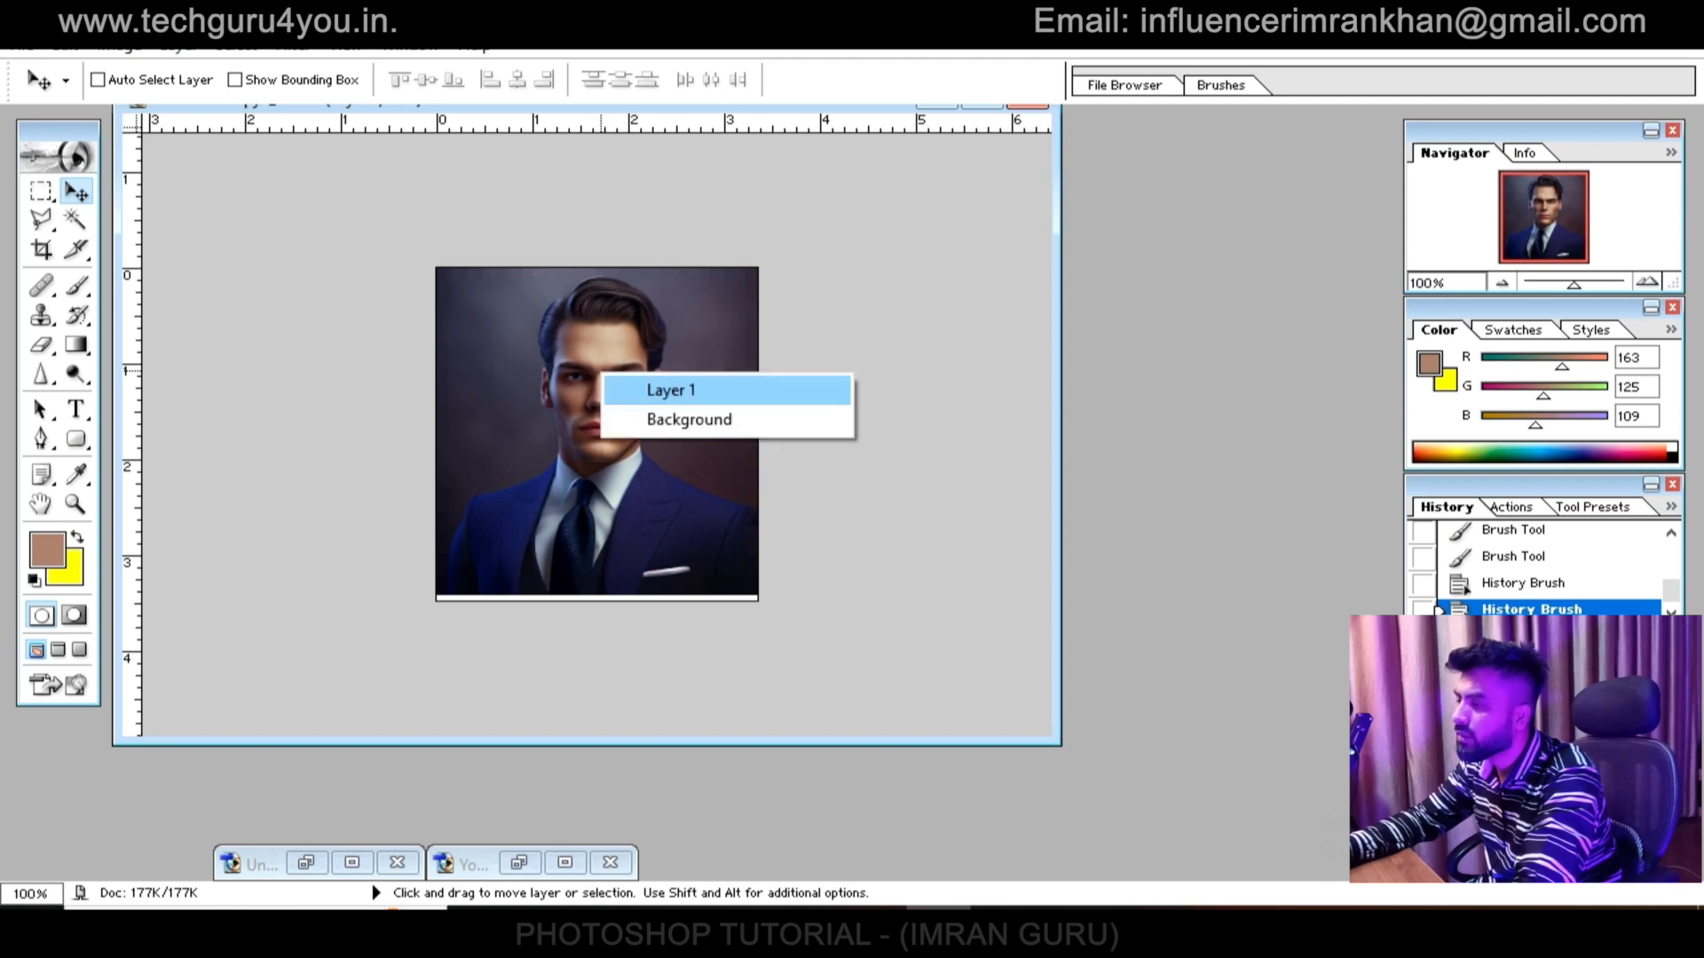
click(647, 388)
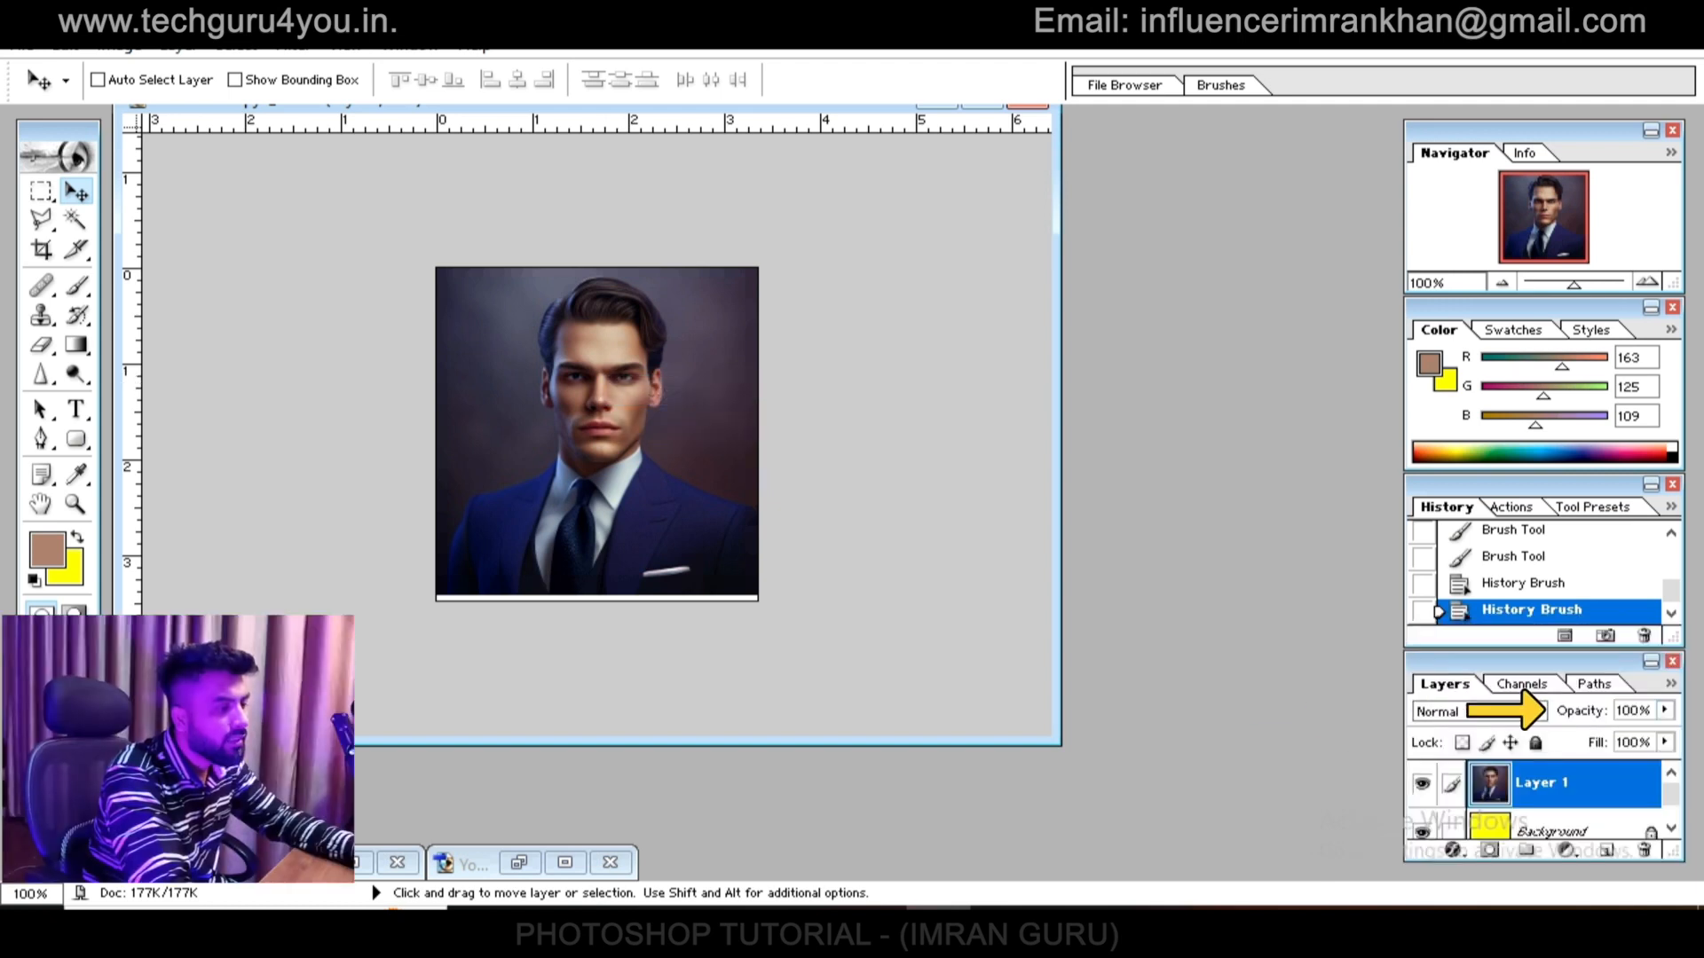
drag(1526, 662, 1525, 666)
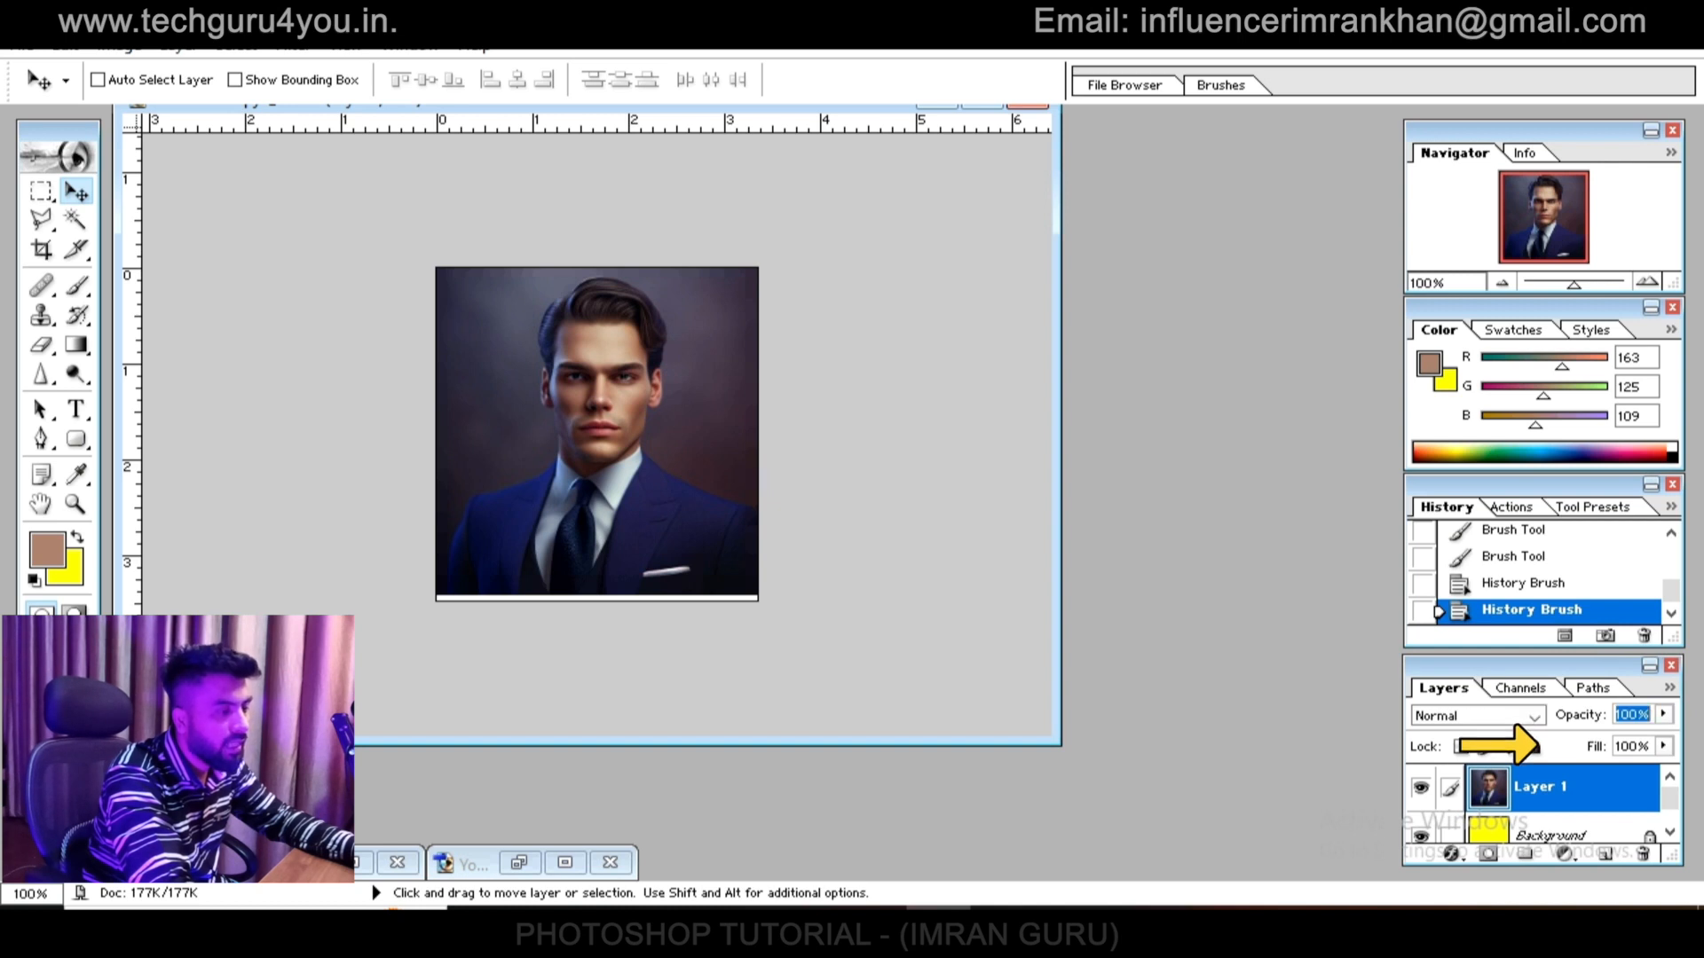
click(1663, 714)
drag(1668, 739, 1620, 740)
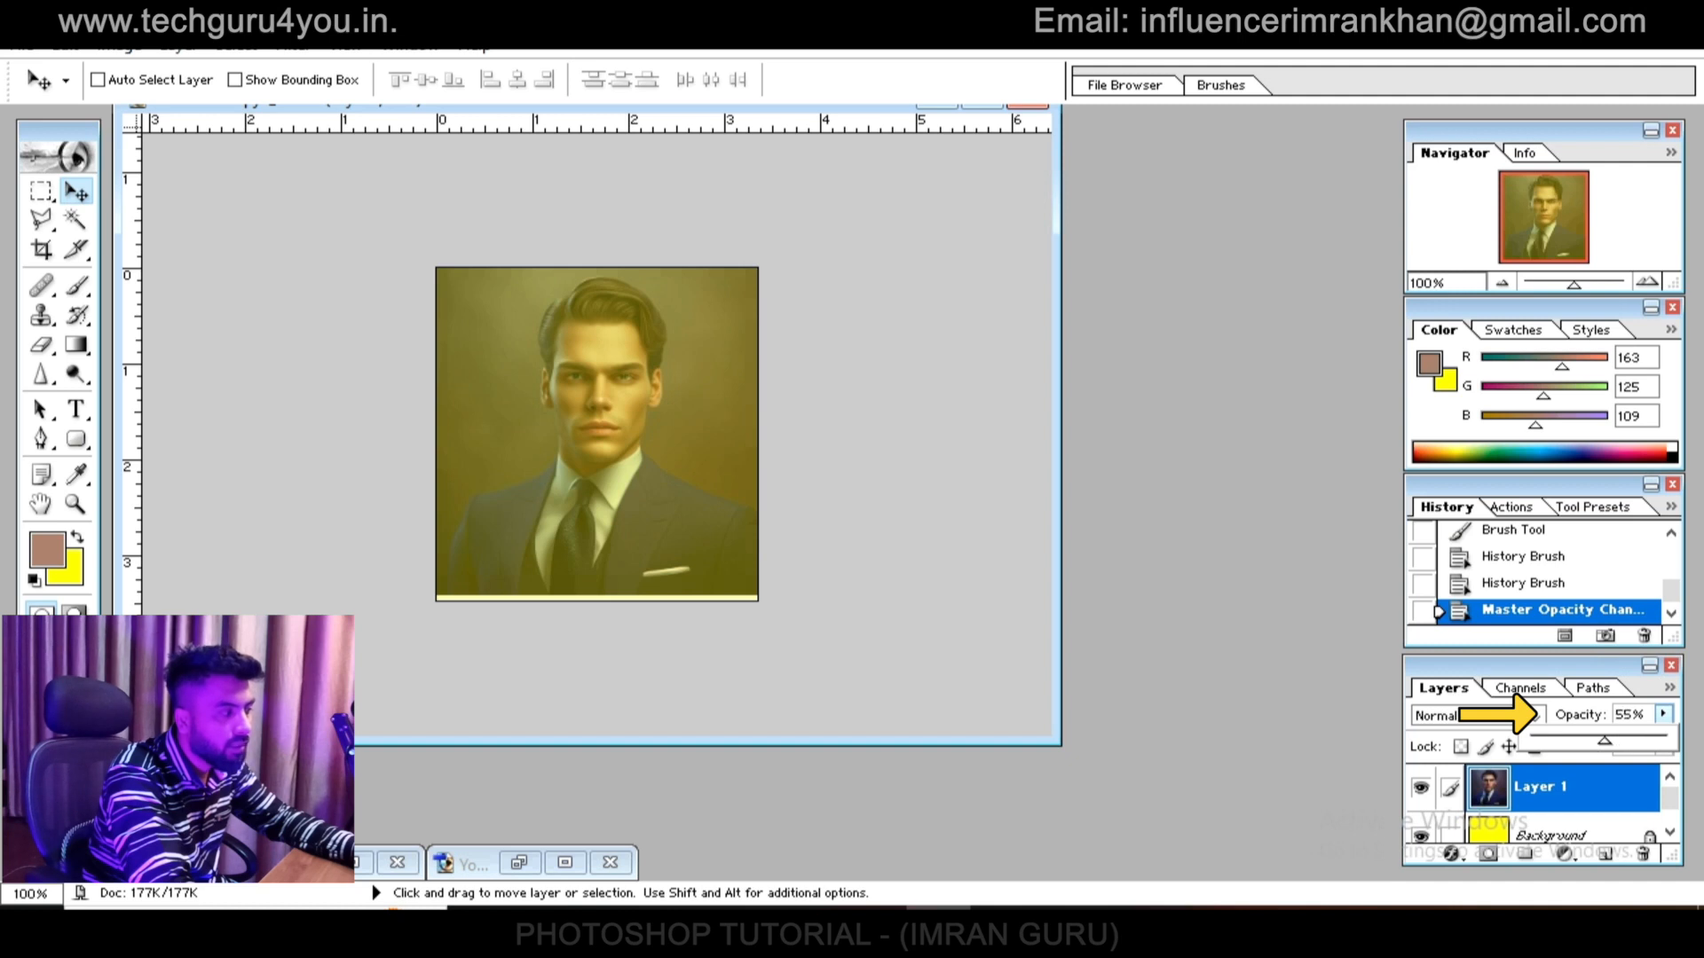
key(Return)
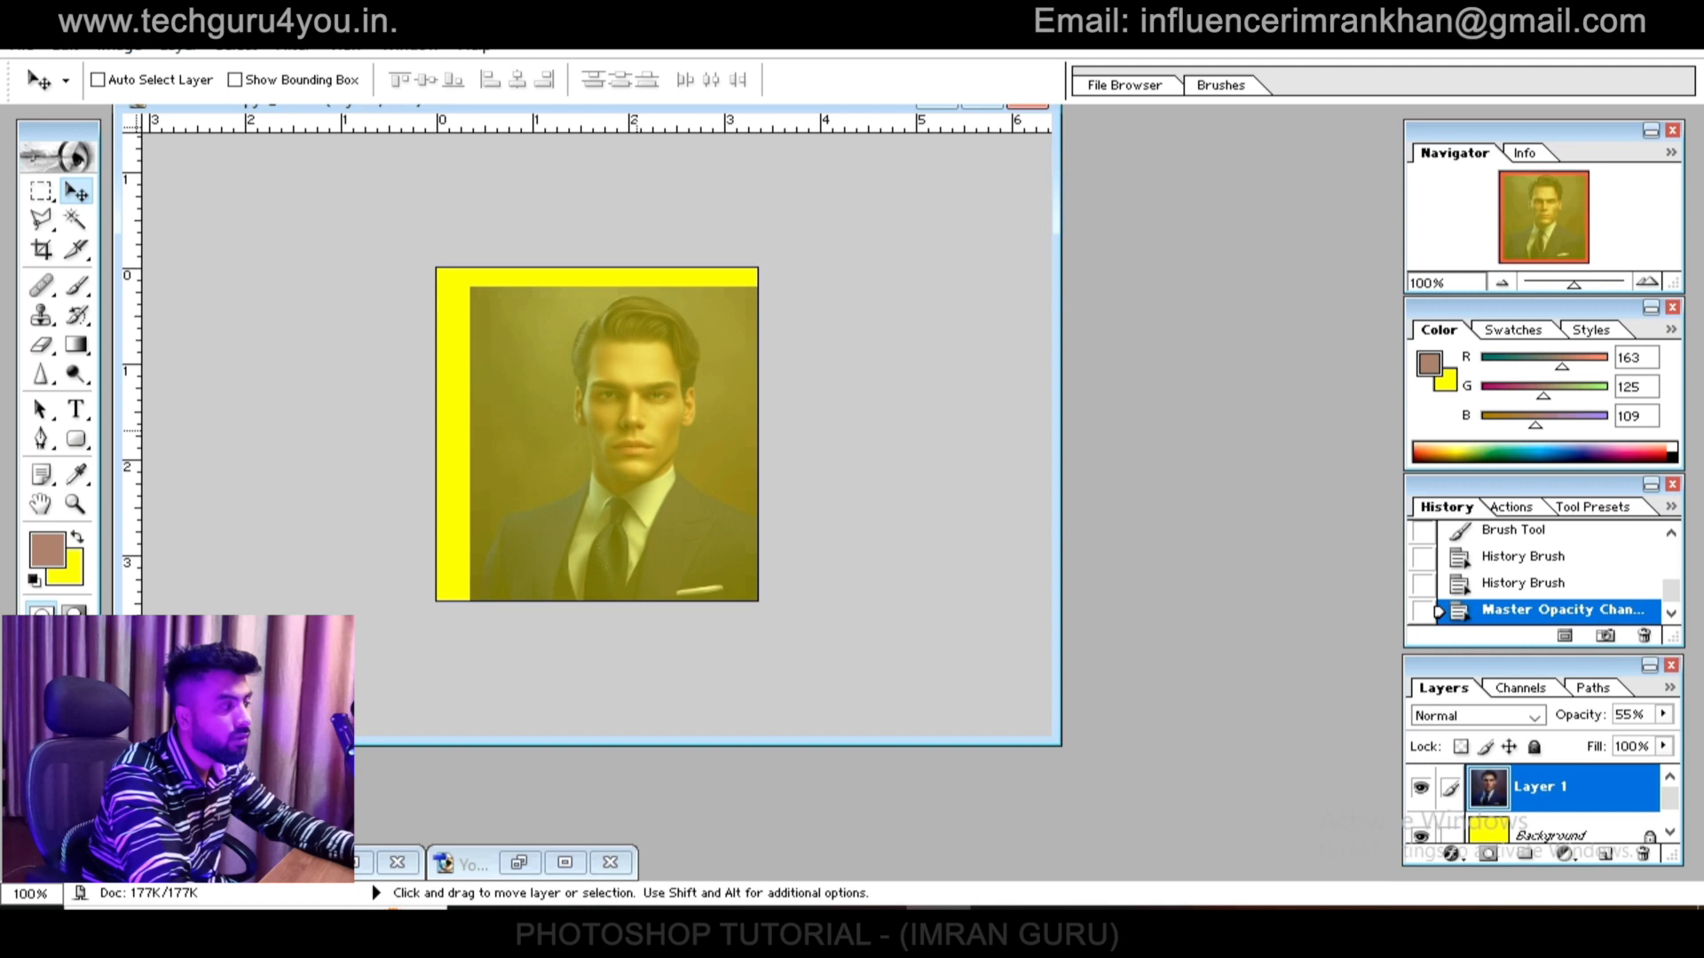
key(ctrl+n)
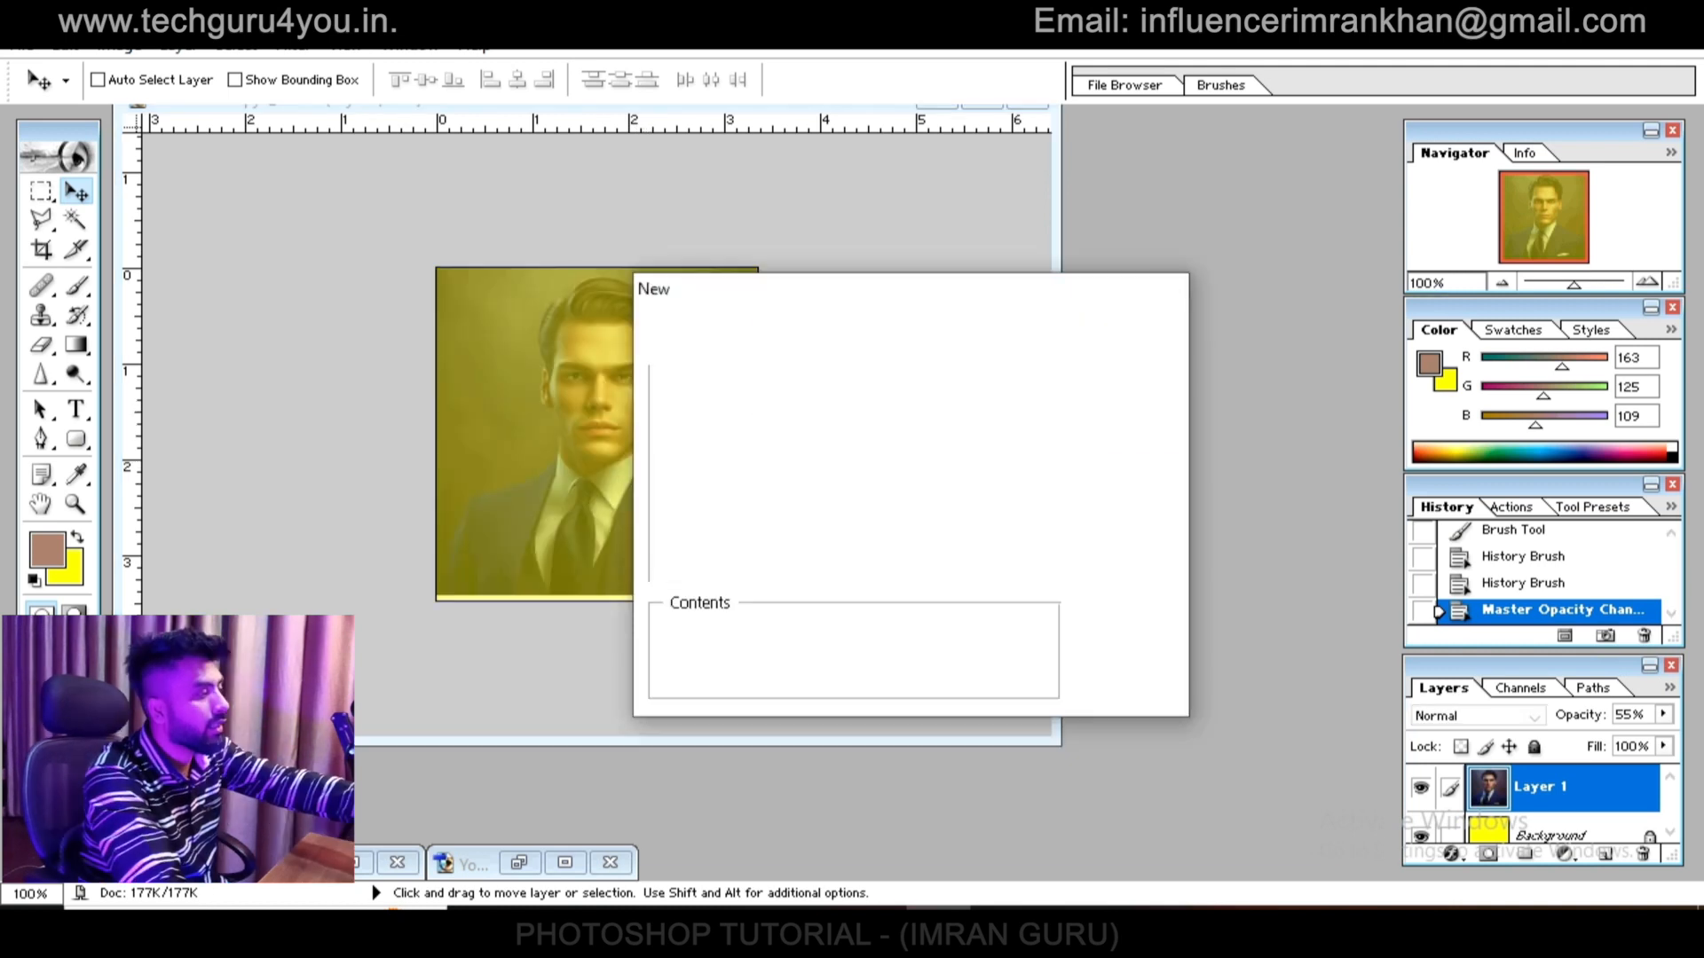
key(Return)
key(ctrl+Tab)
key(ctrl+Tab)
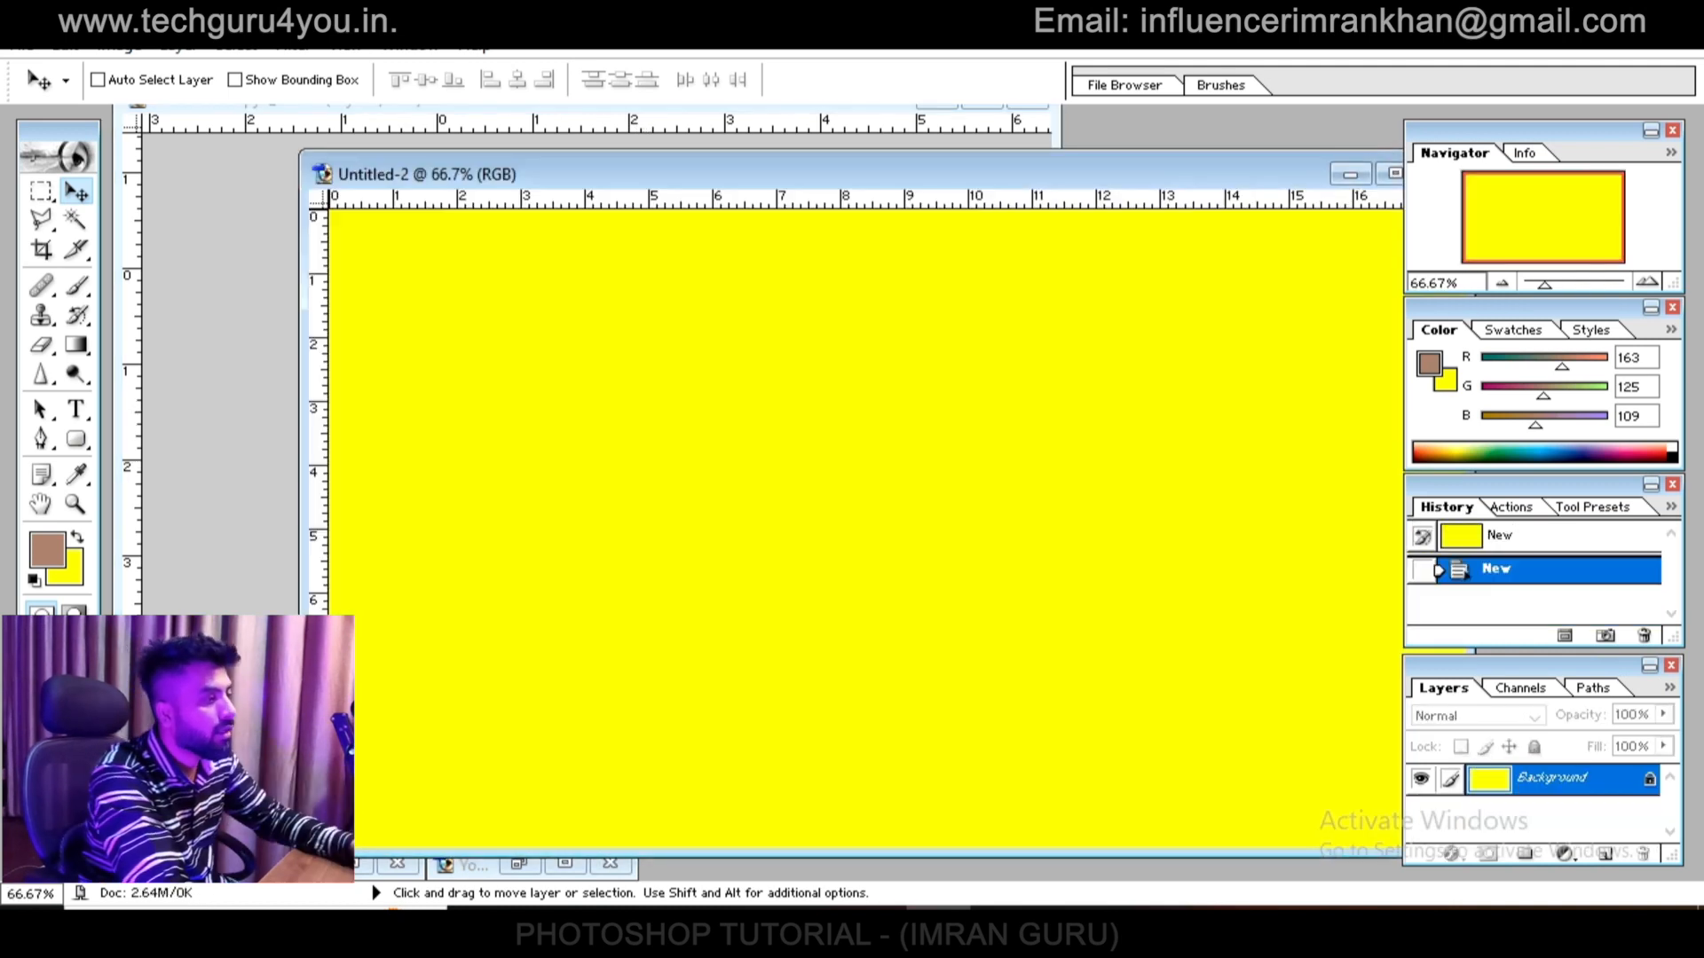
click(1251, 177)
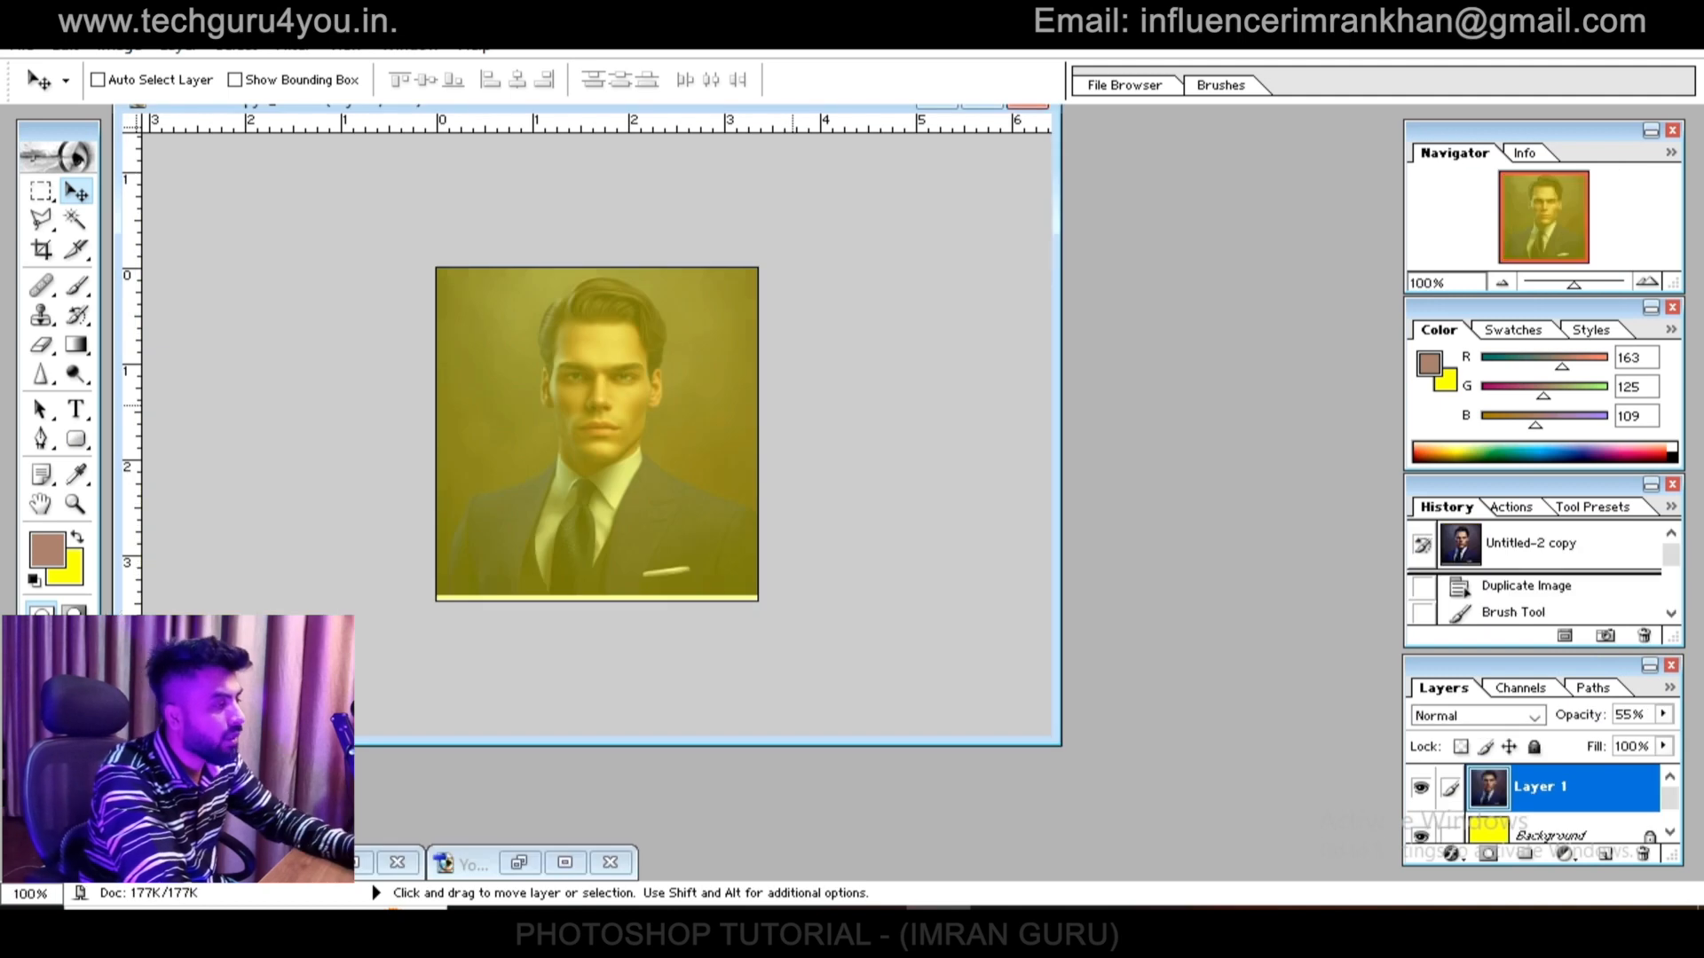
Create a new document with a white background and bring the semi-transparent portrait layer into it
key(ctrl+n)
key(Return)
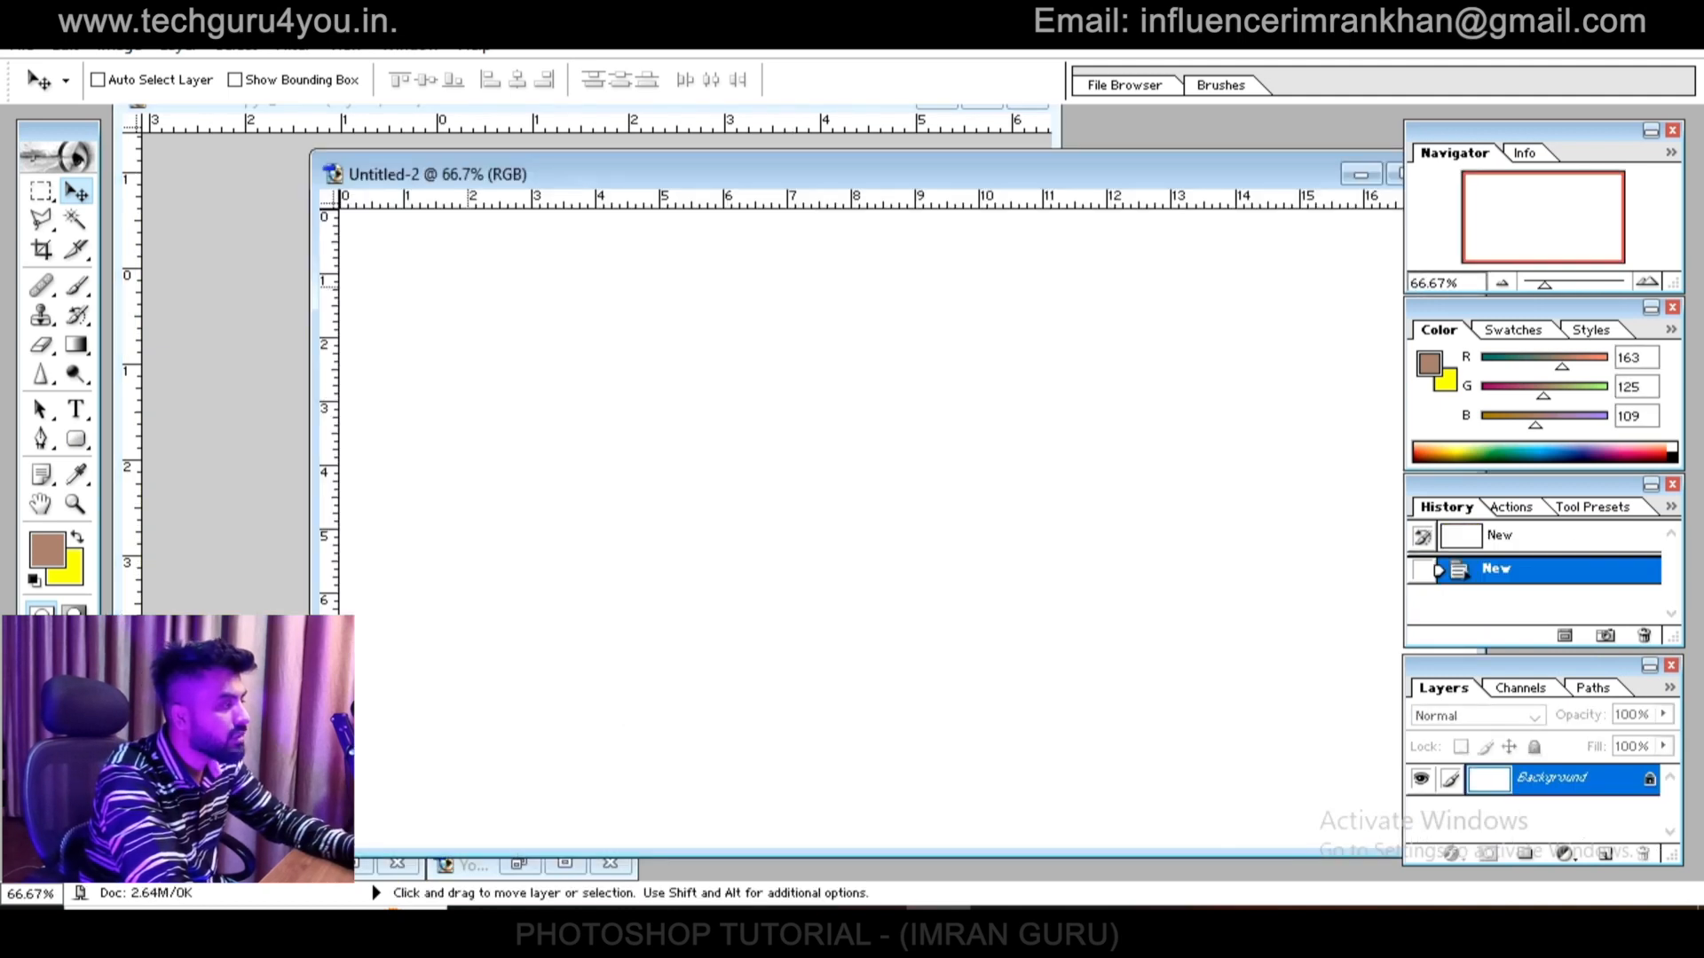
key(ctrl+Tab)
drag(596, 435, 566, 415)
mouse_move(710, 174)
mouse_down()
mouse_move(1179, 222)
mouse_move(719, 180)
mouse_up()
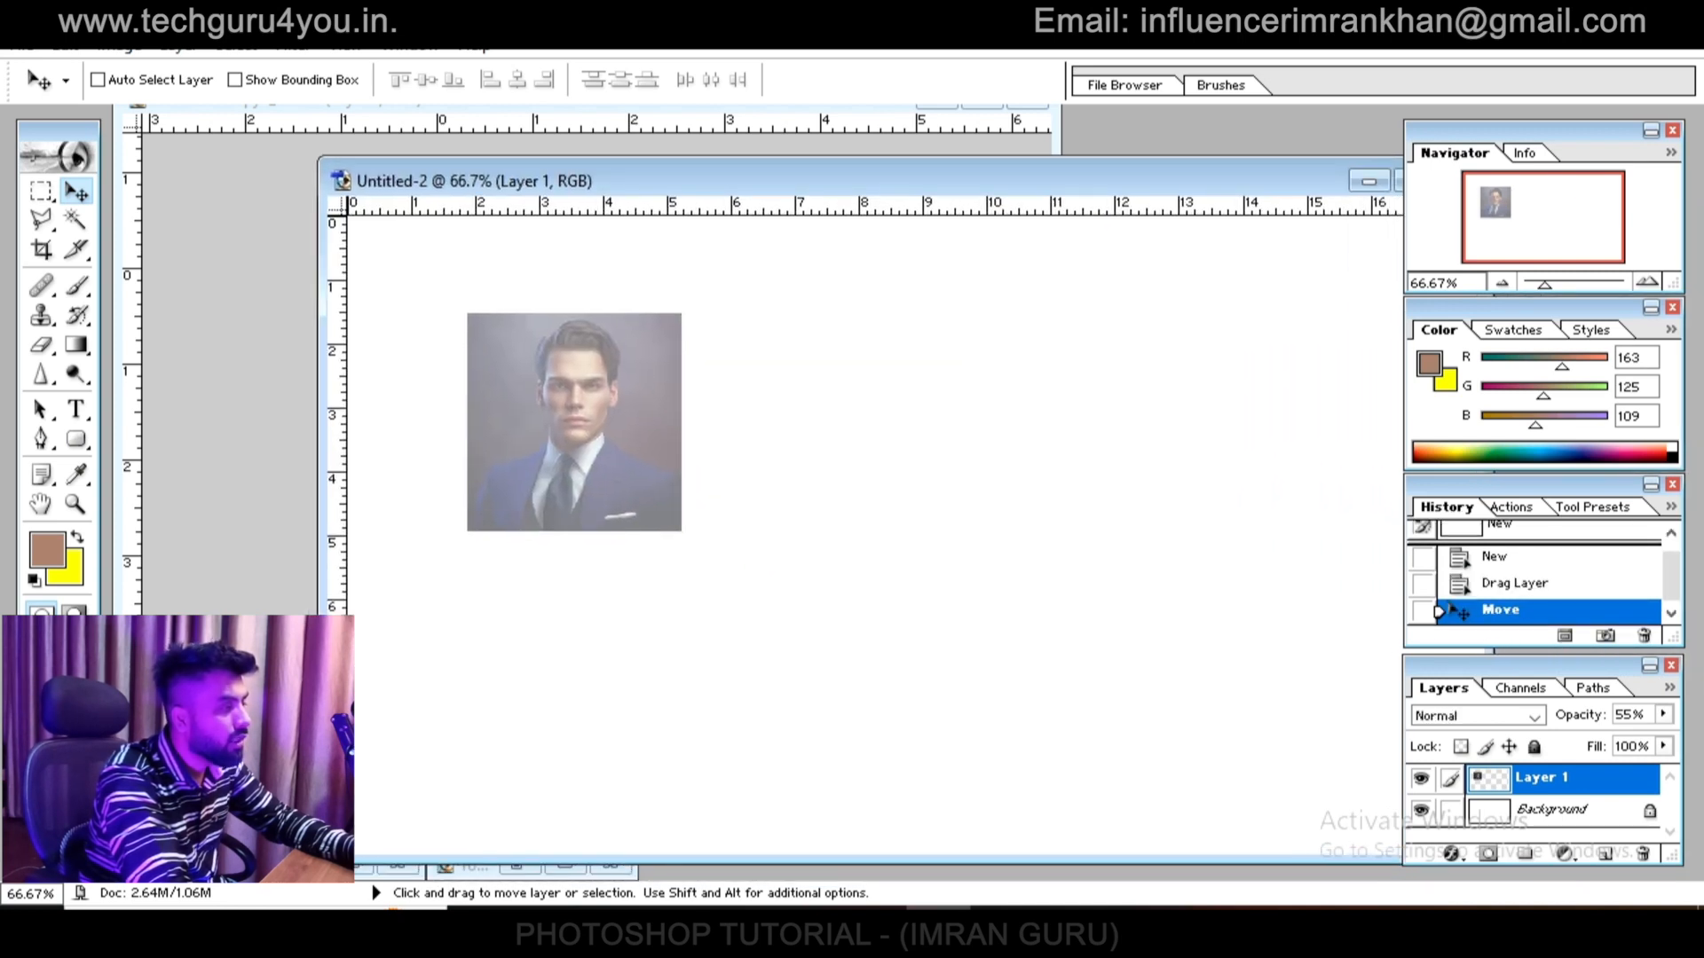
Try lower fill and opacity values on the portrait layer in the new document and restore it to full opacity
right_click(588, 374)
click(639, 389)
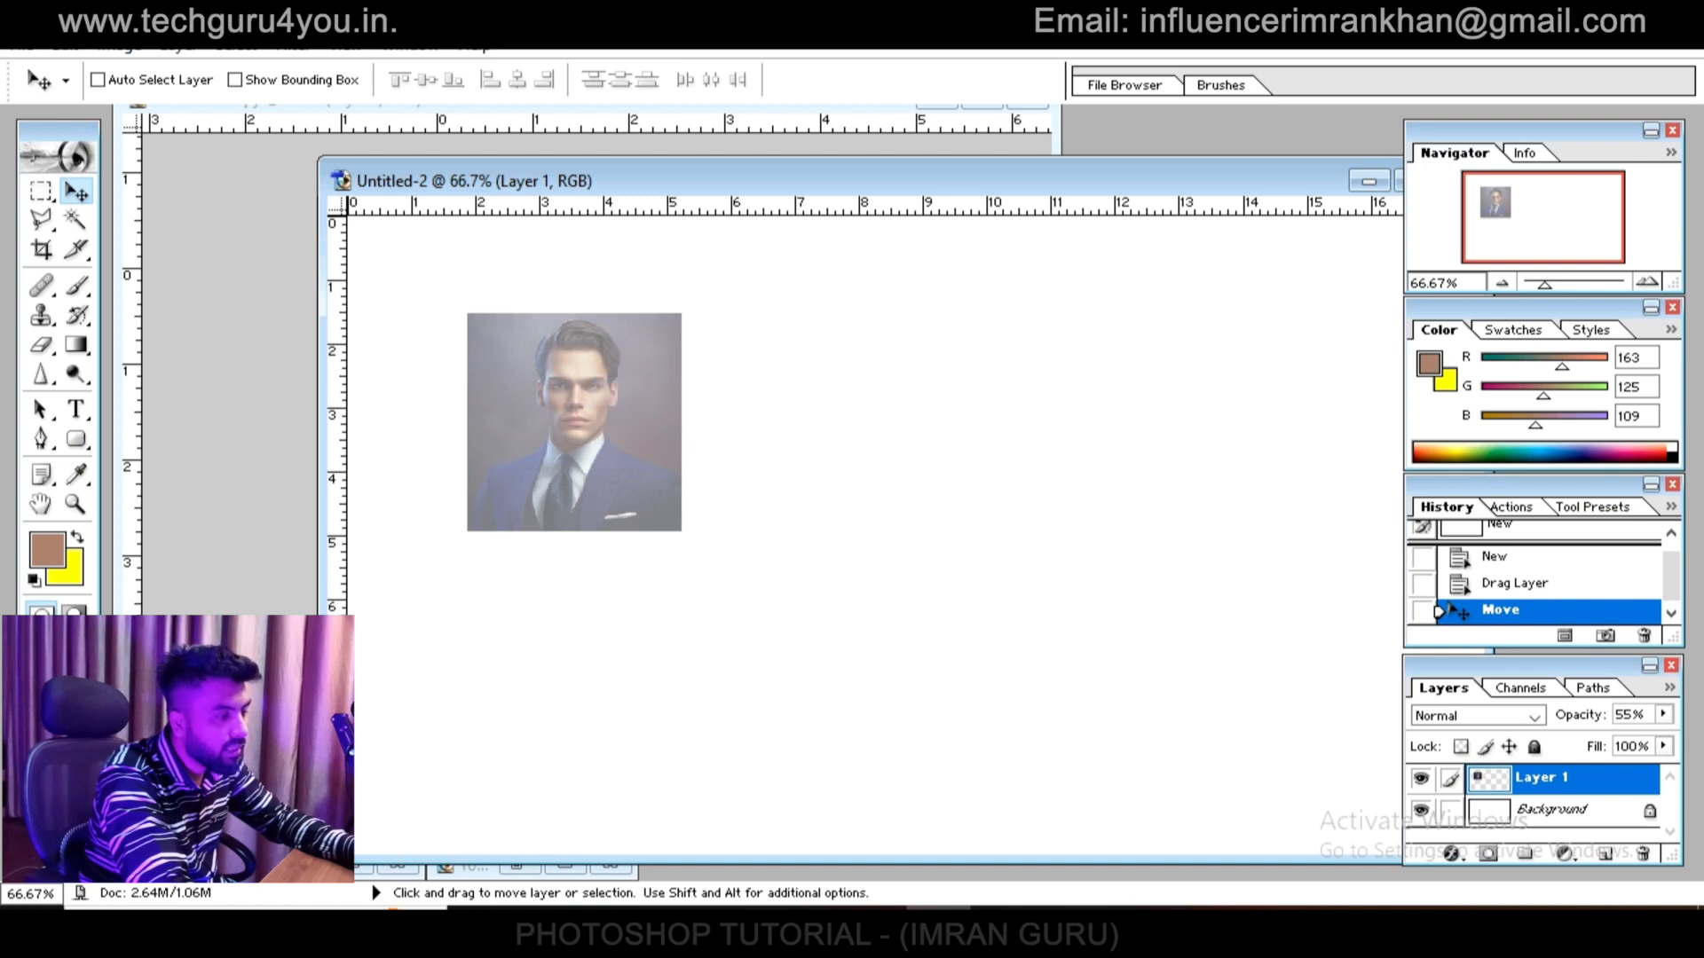
click(1663, 746)
drag(1612, 773, 1593, 741)
click(1663, 714)
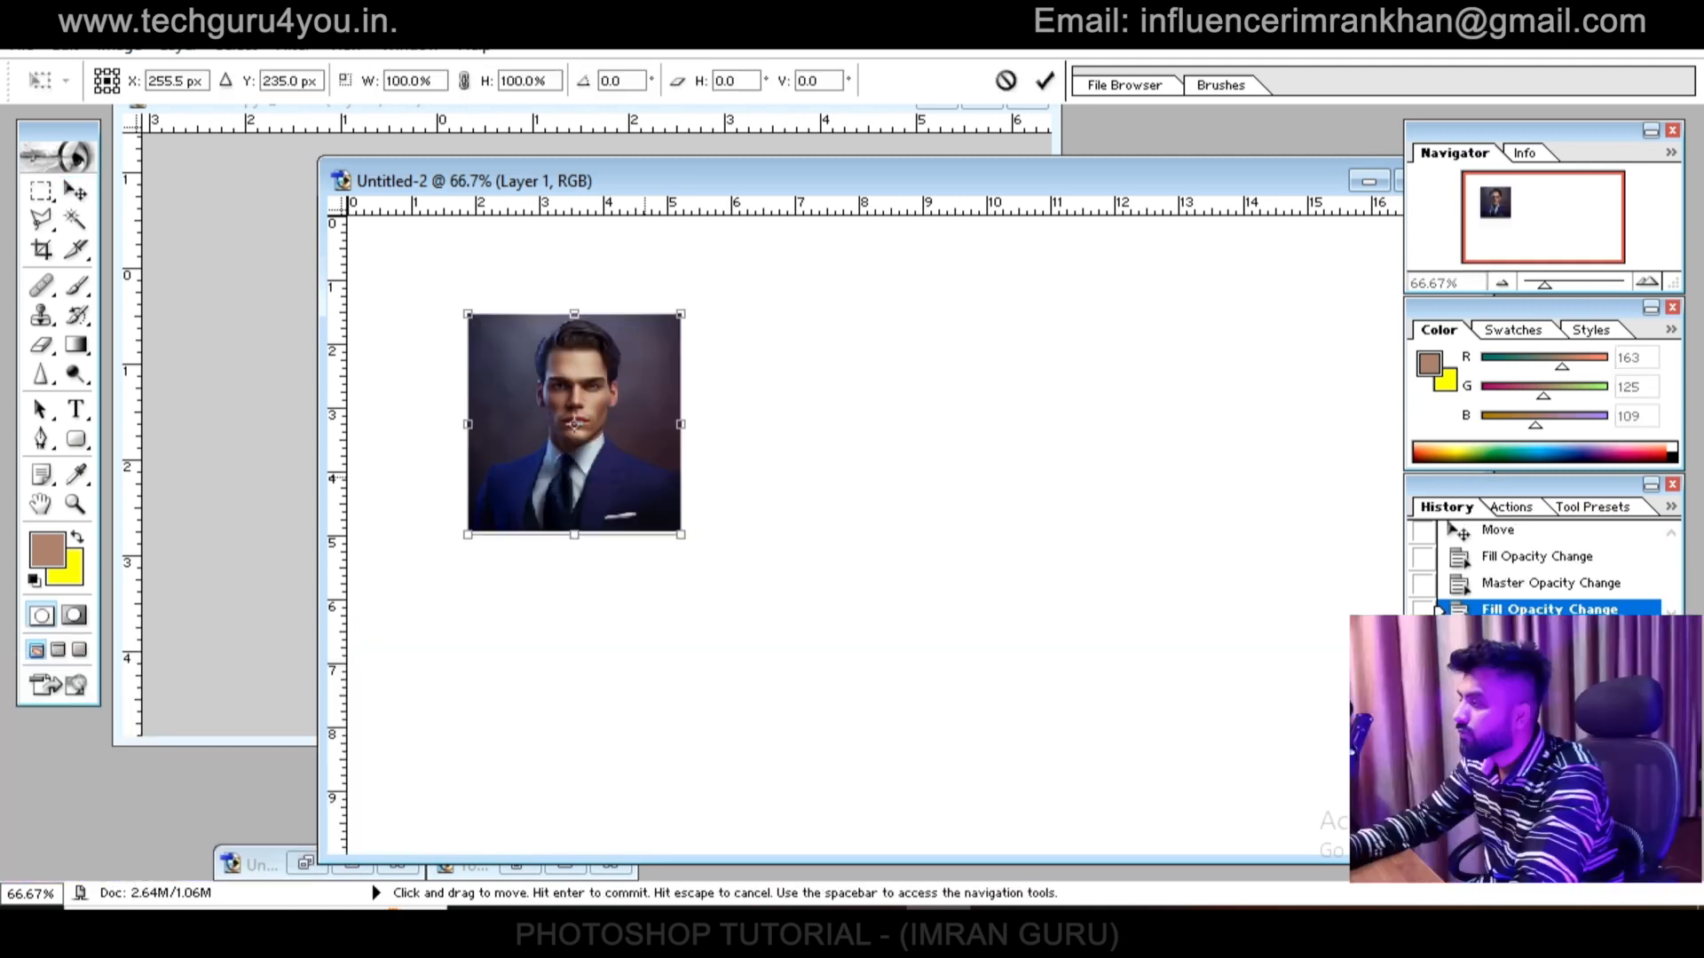
Enlarge the portrait proportionally with Free Transform and align it to the canvas's upper-left corner so it fills the full canvas height
drag(680, 535, 918, 781)
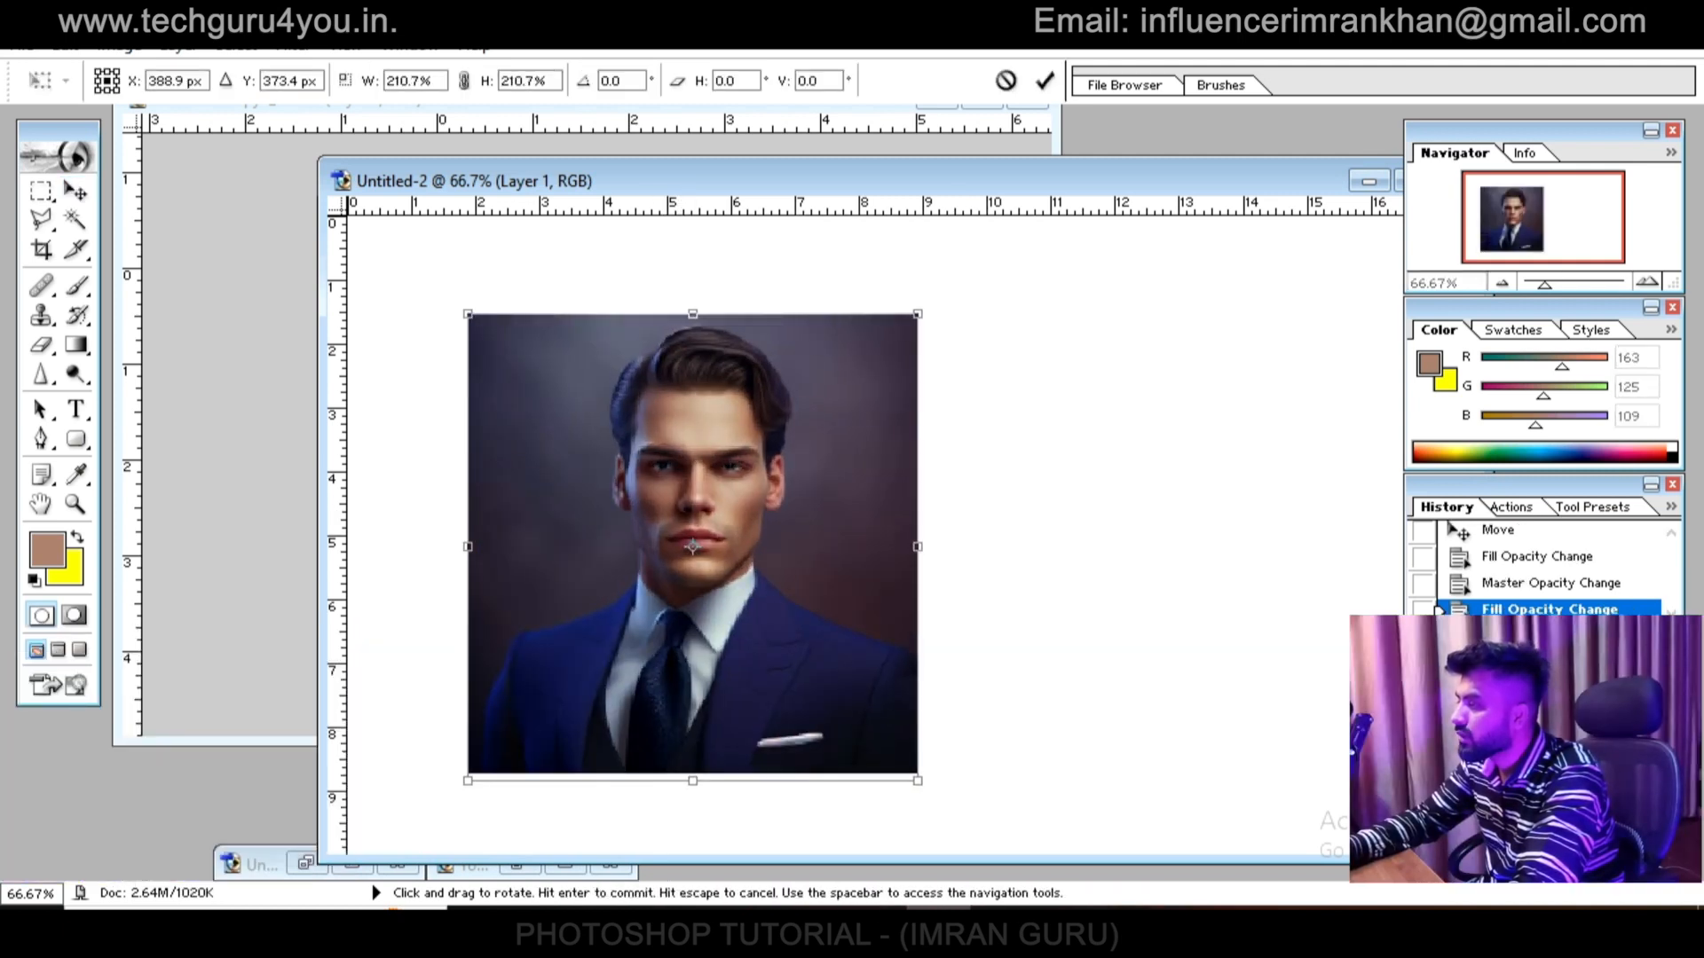
key(Return)
key(v)
drag(528, 490, 407, 399)
key(ctrl+t)
drag(635, 625, 815, 805)
key(Return)
Crop the canvas to the edges of the enlarged portrait, removing the empty white area beside it
key(c)
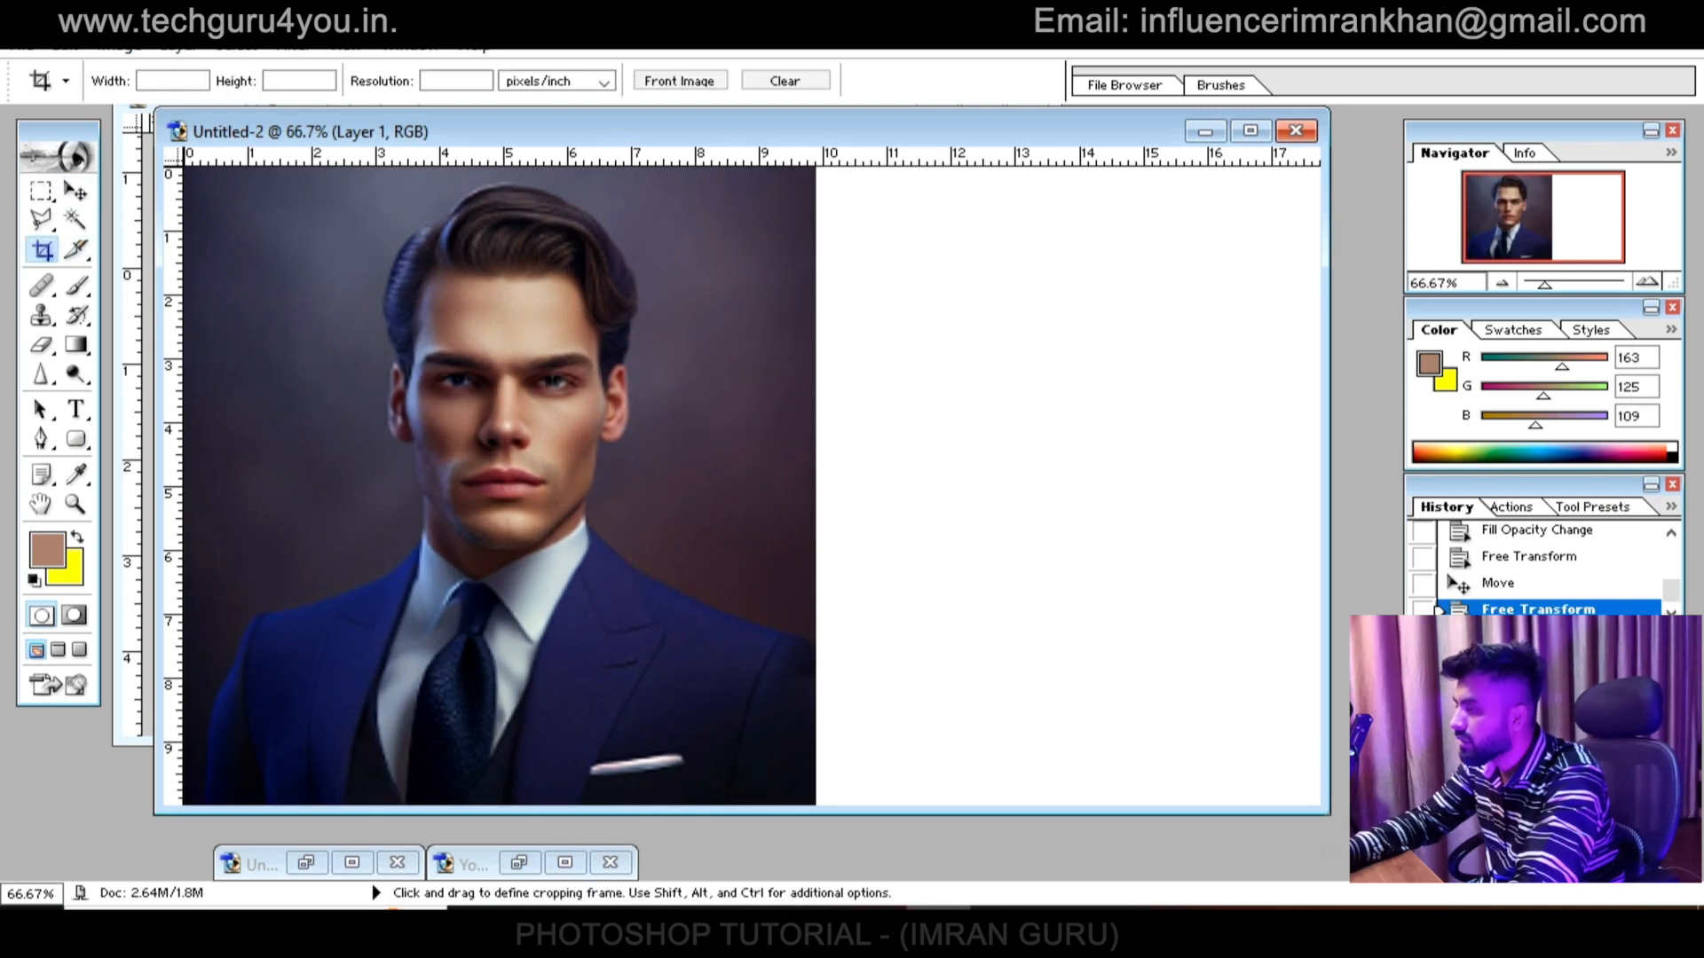
mouse_move(182, 804)
mouse_down()
mouse_move(816, 456)
mouse_move(815, 168)
mouse_up()
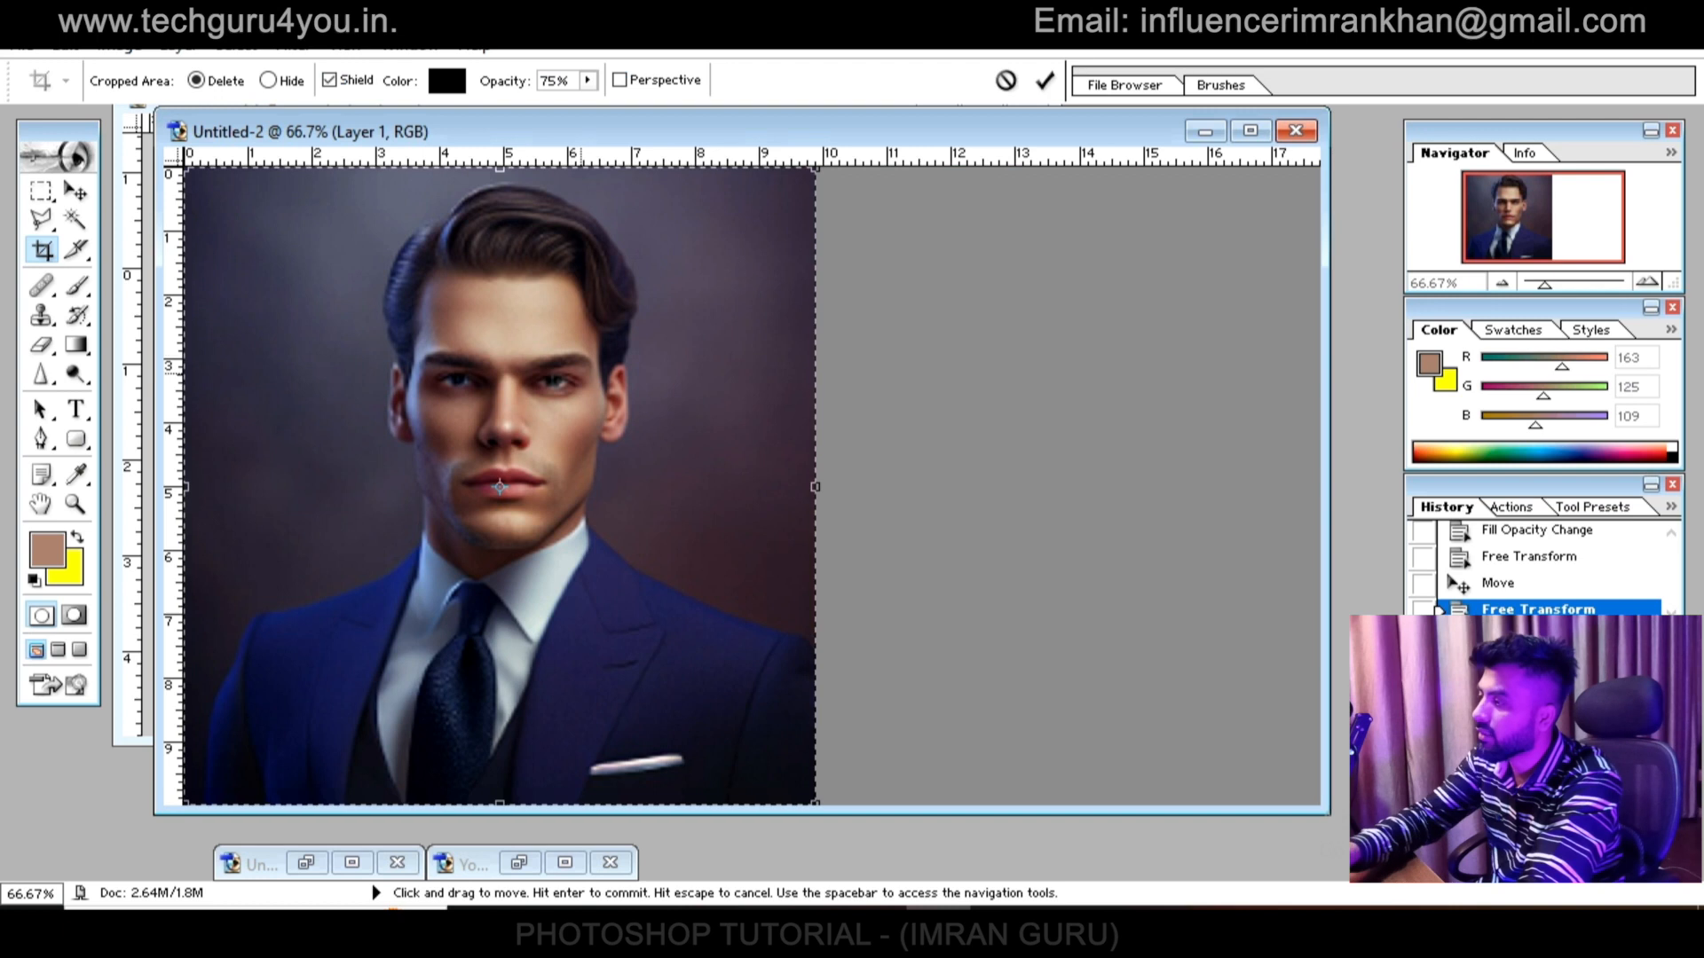
key(Return)
Duplicate the portrait layer with the Move tool and place the copy offset to the right of the original
key(v)
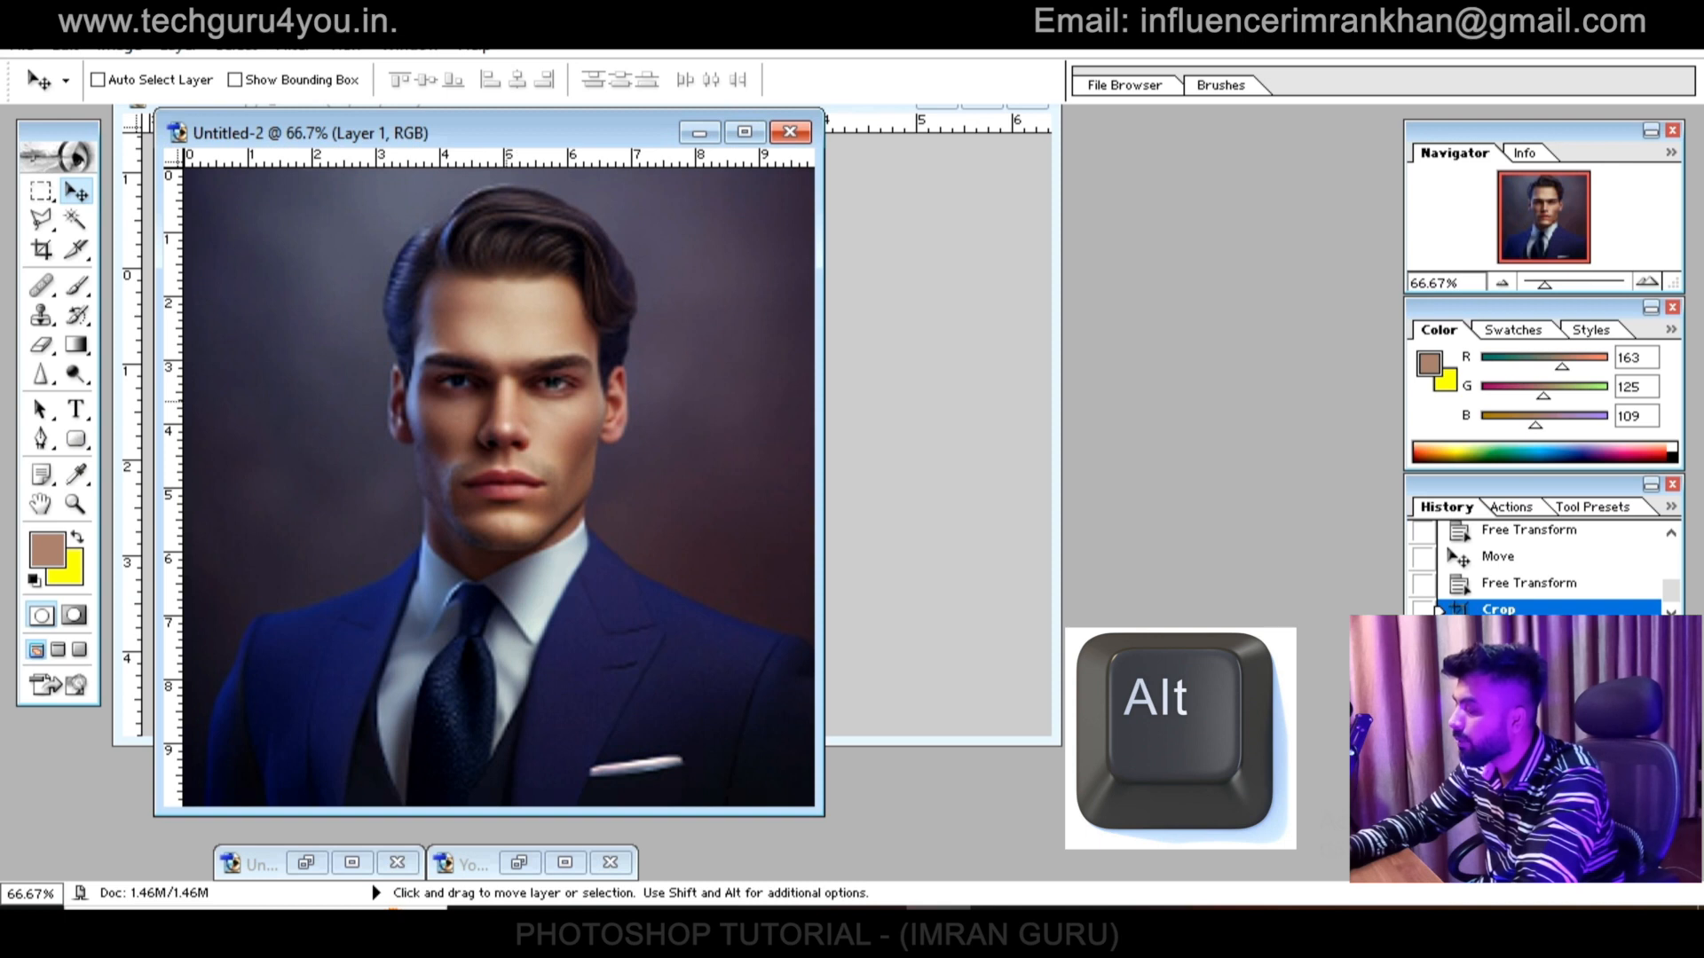
key(alt)
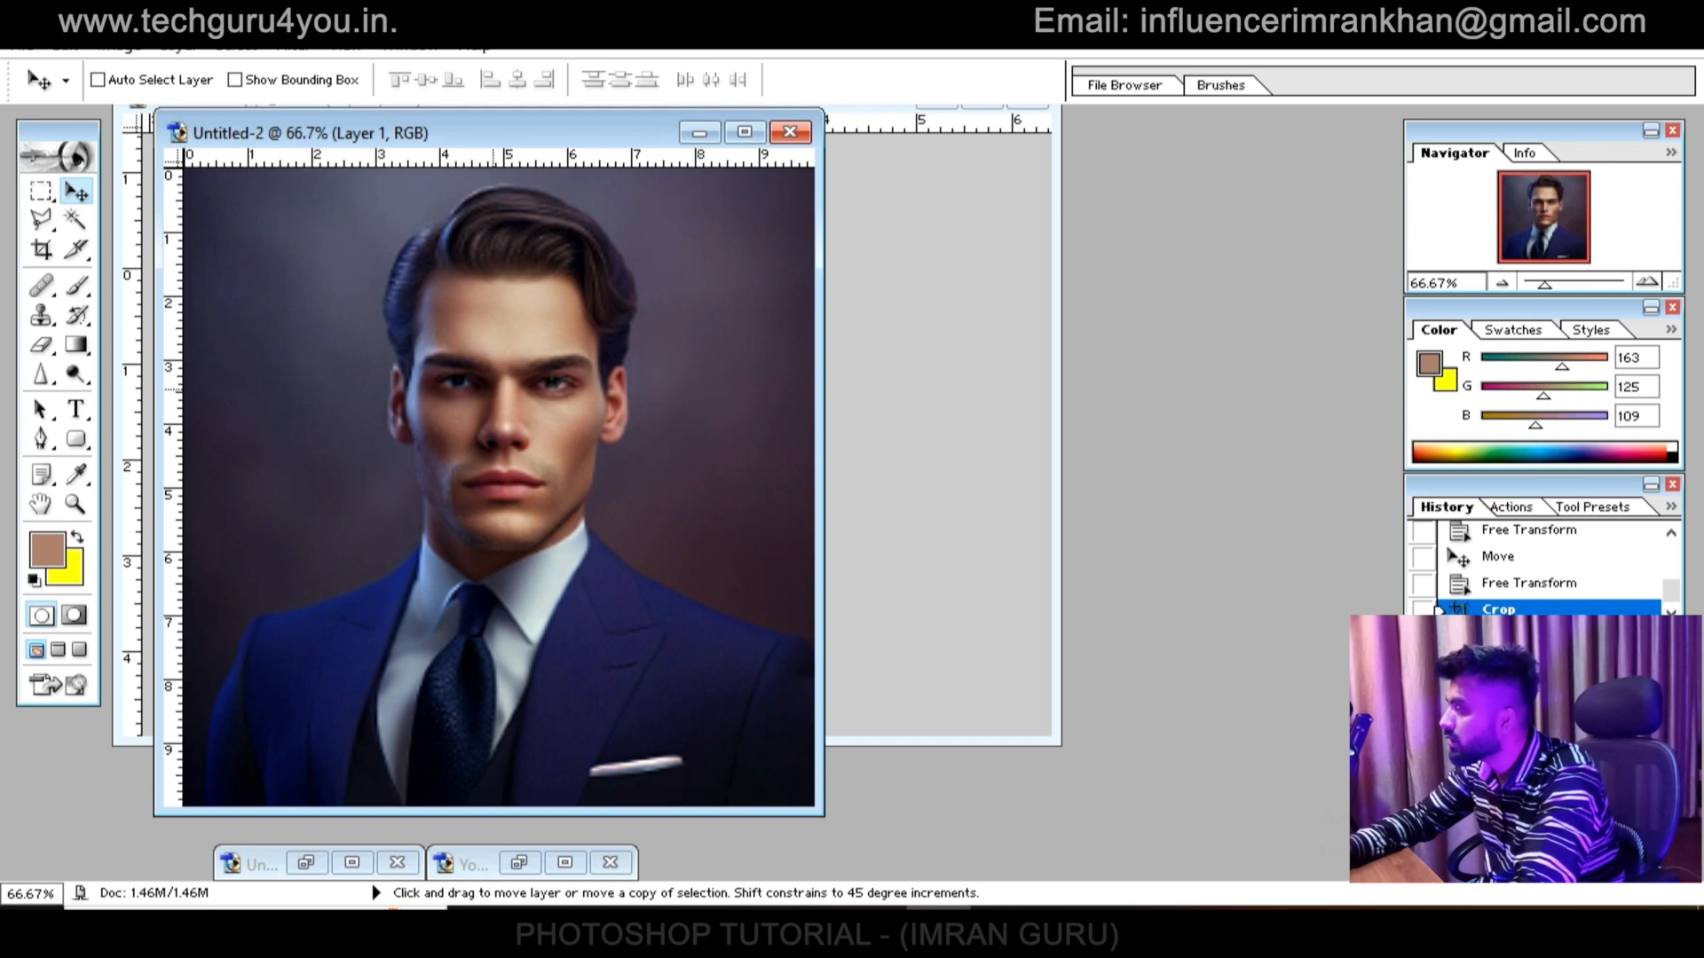
drag(494, 388, 683, 392)
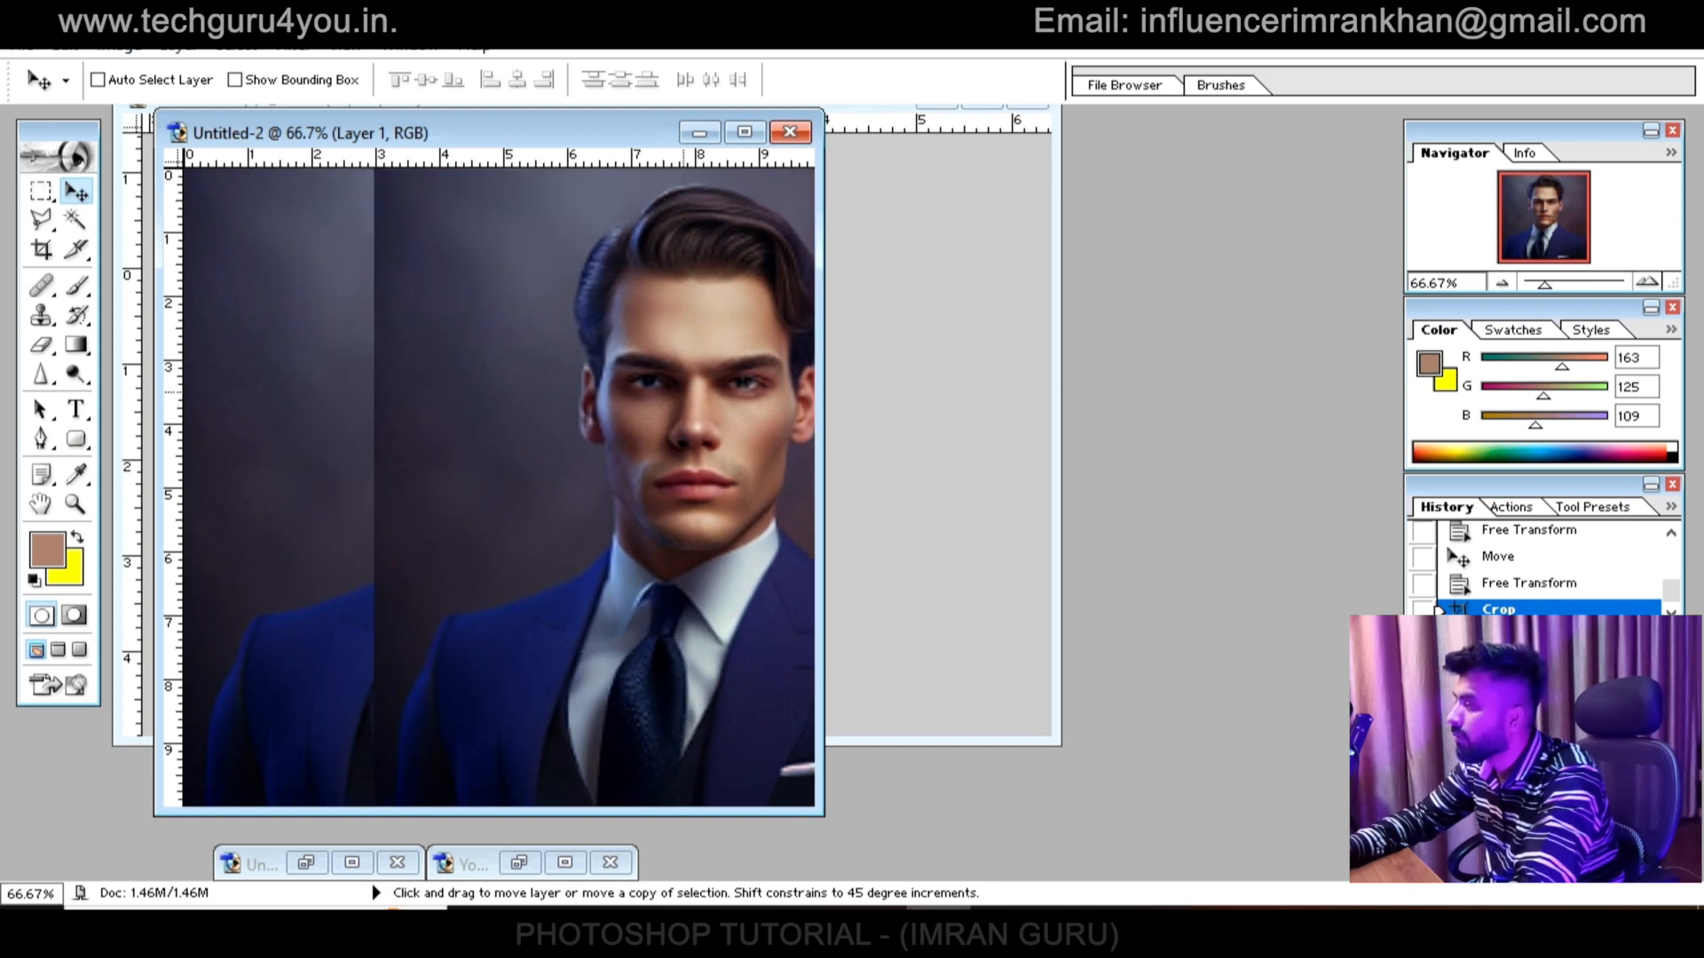
drag(622, 444, 448, 481)
key(w)
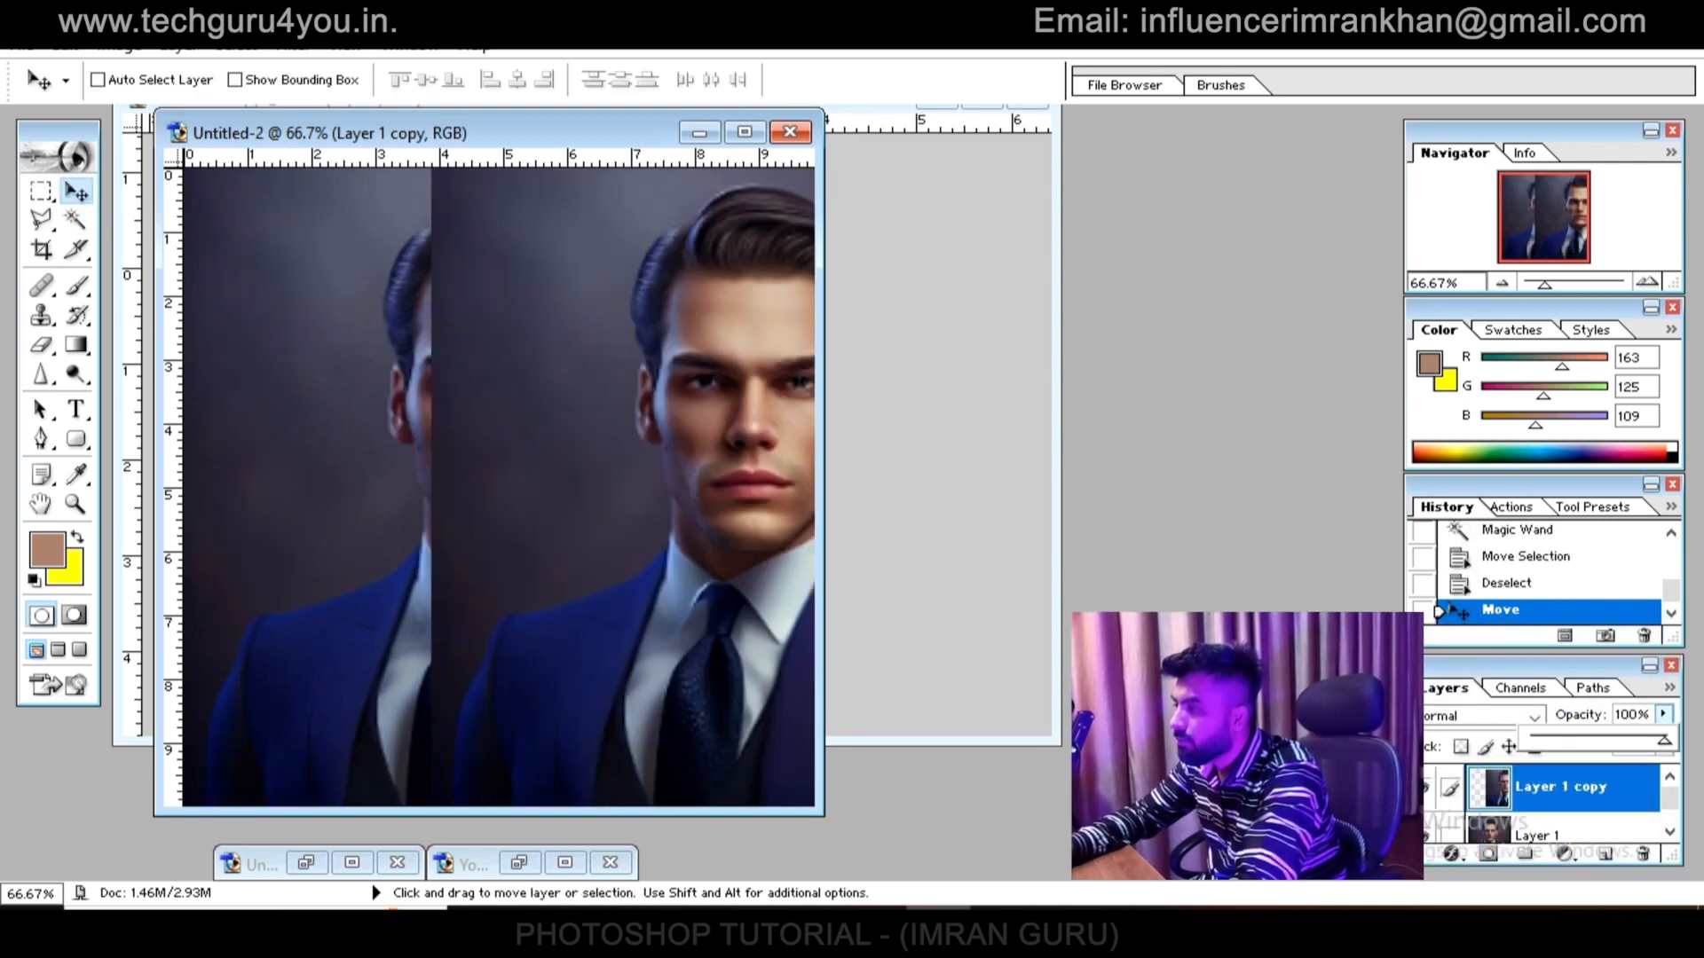
Lower the copied portrait layer's opacity, set its fill to 24%, and shift the faded copy slightly up and left
drag(1664, 740, 1576, 772)
click(1662, 746)
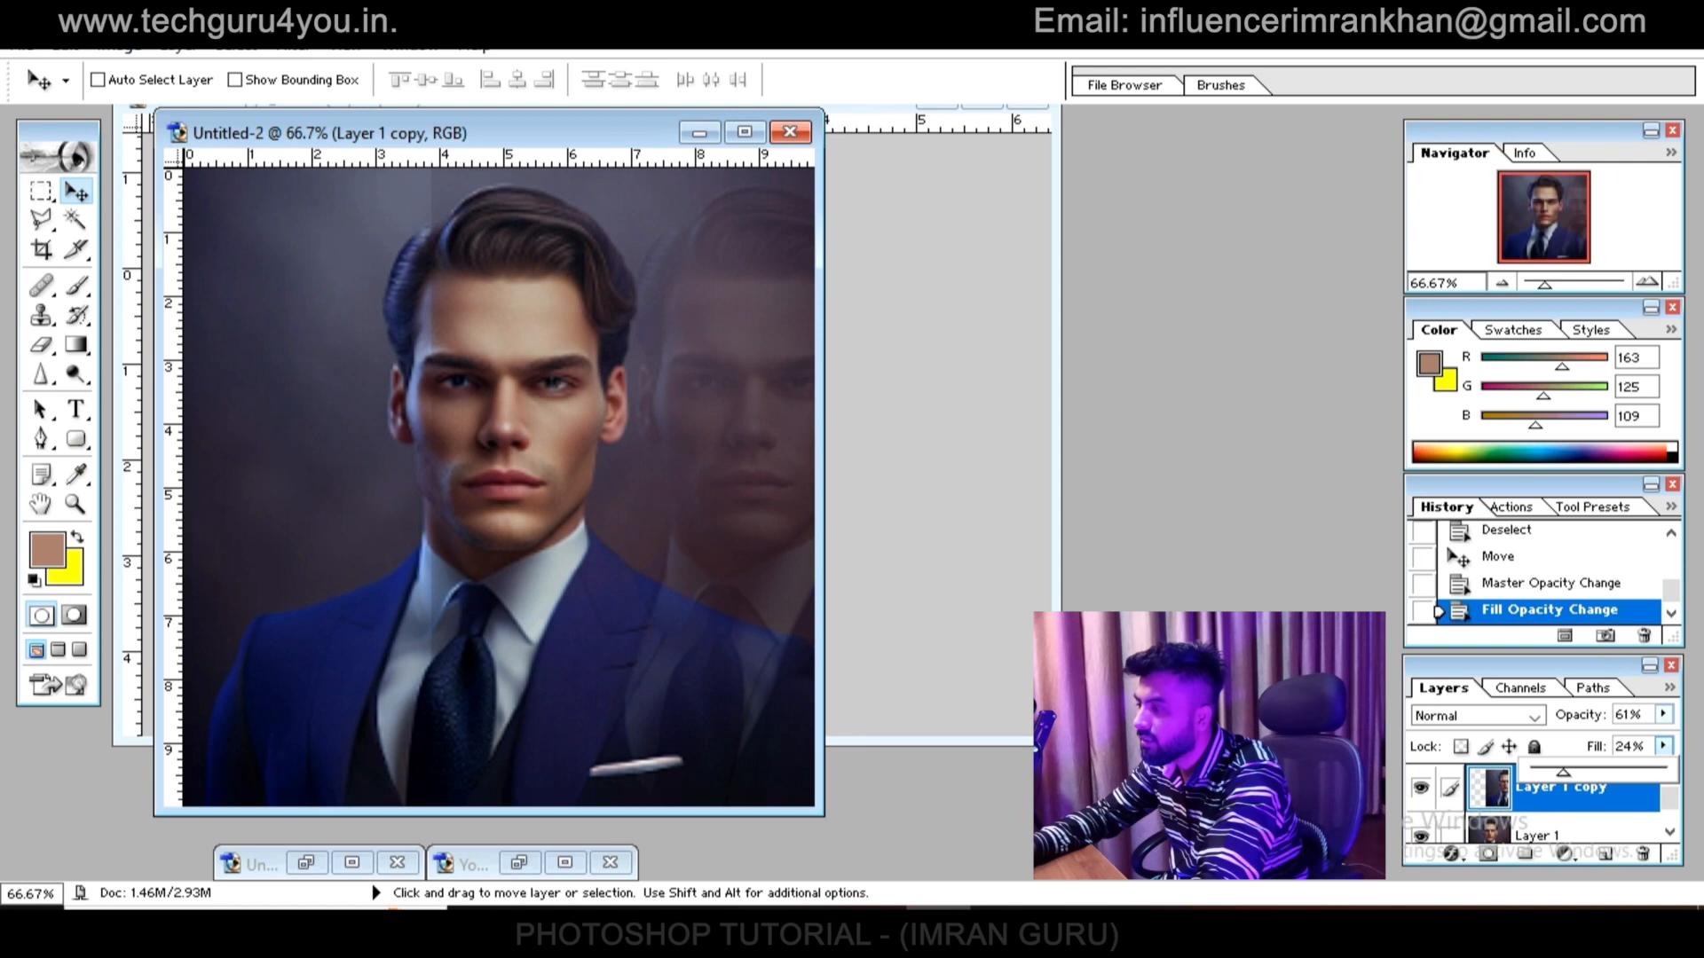
click(1663, 714)
drag(1613, 740, 1602, 740)
drag(729, 467, 683, 449)
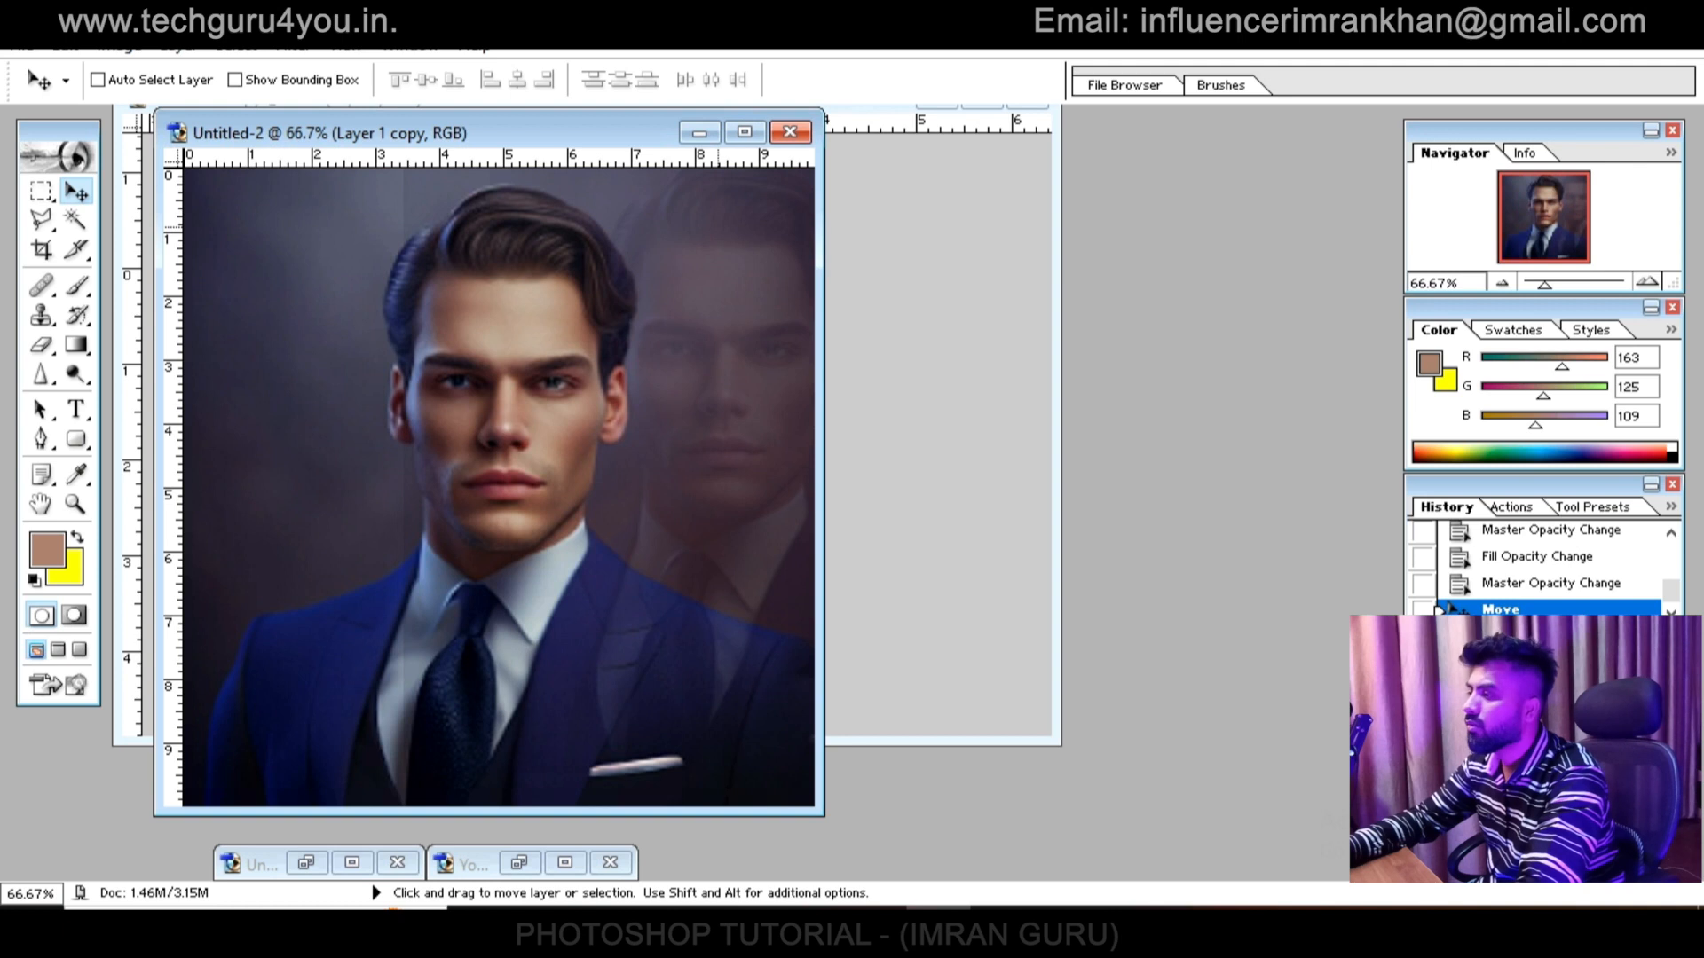
Close both portrait documents without saving them
click(790, 131)
click(869, 366)
click(1055, 176)
click(871, 365)
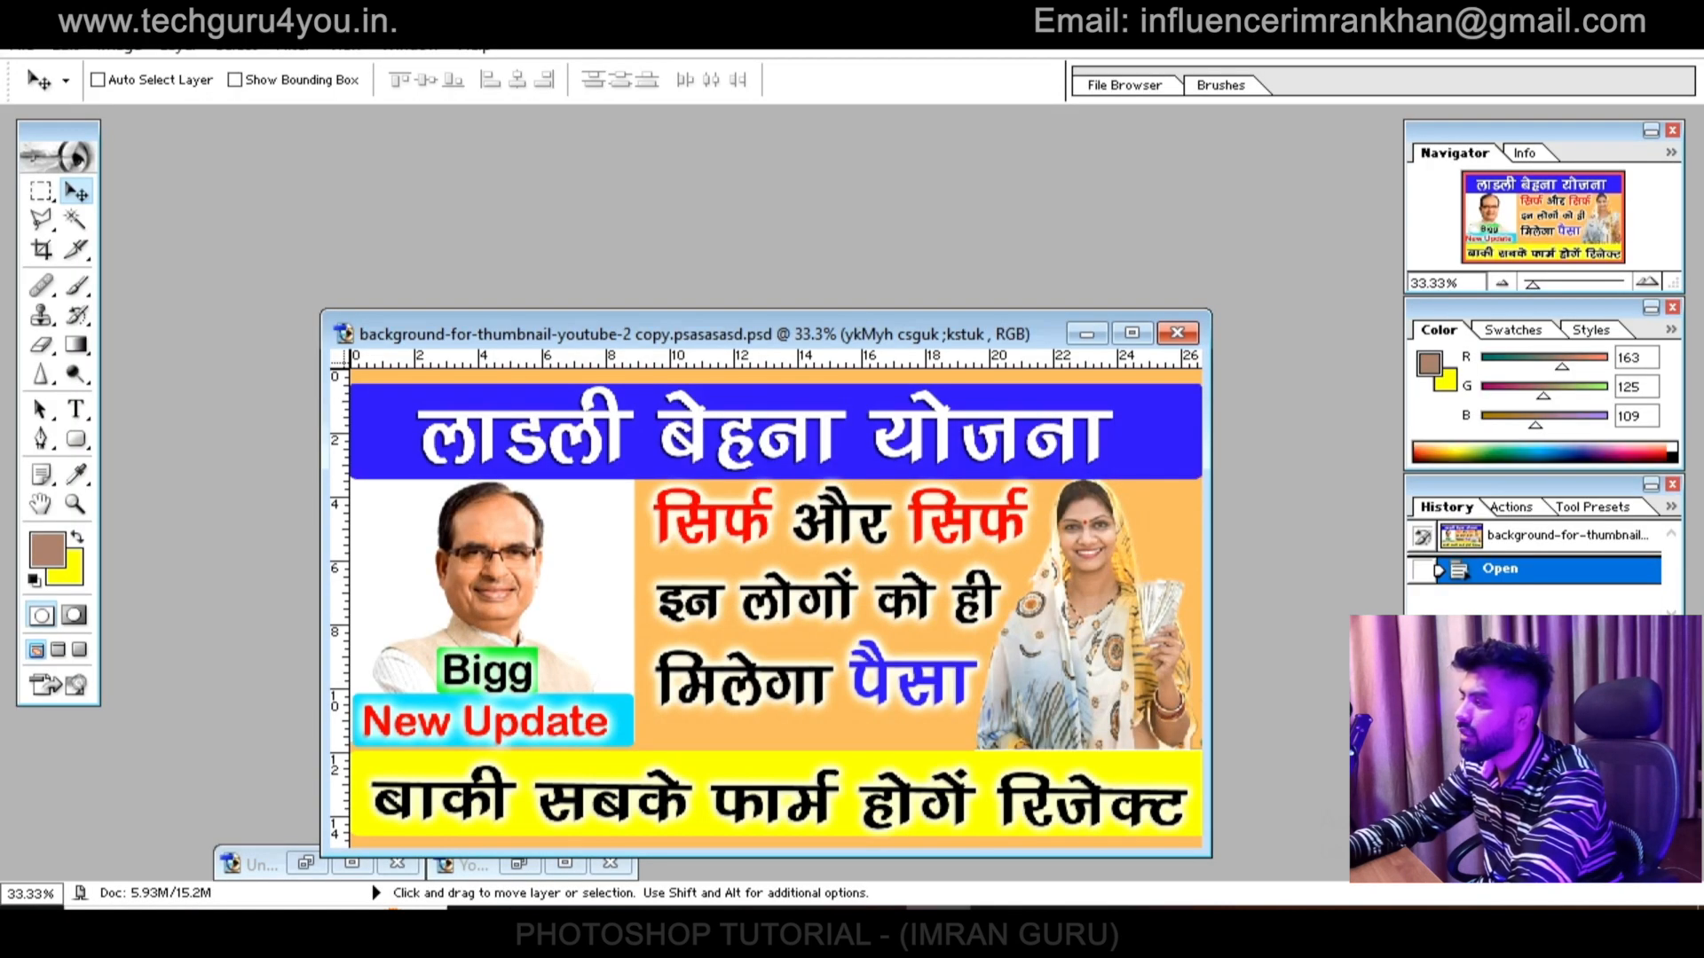
Nudge the woman's picture in the Hindi thumbnail down, to the right and slightly back up
drag(1047, 334, 885, 202)
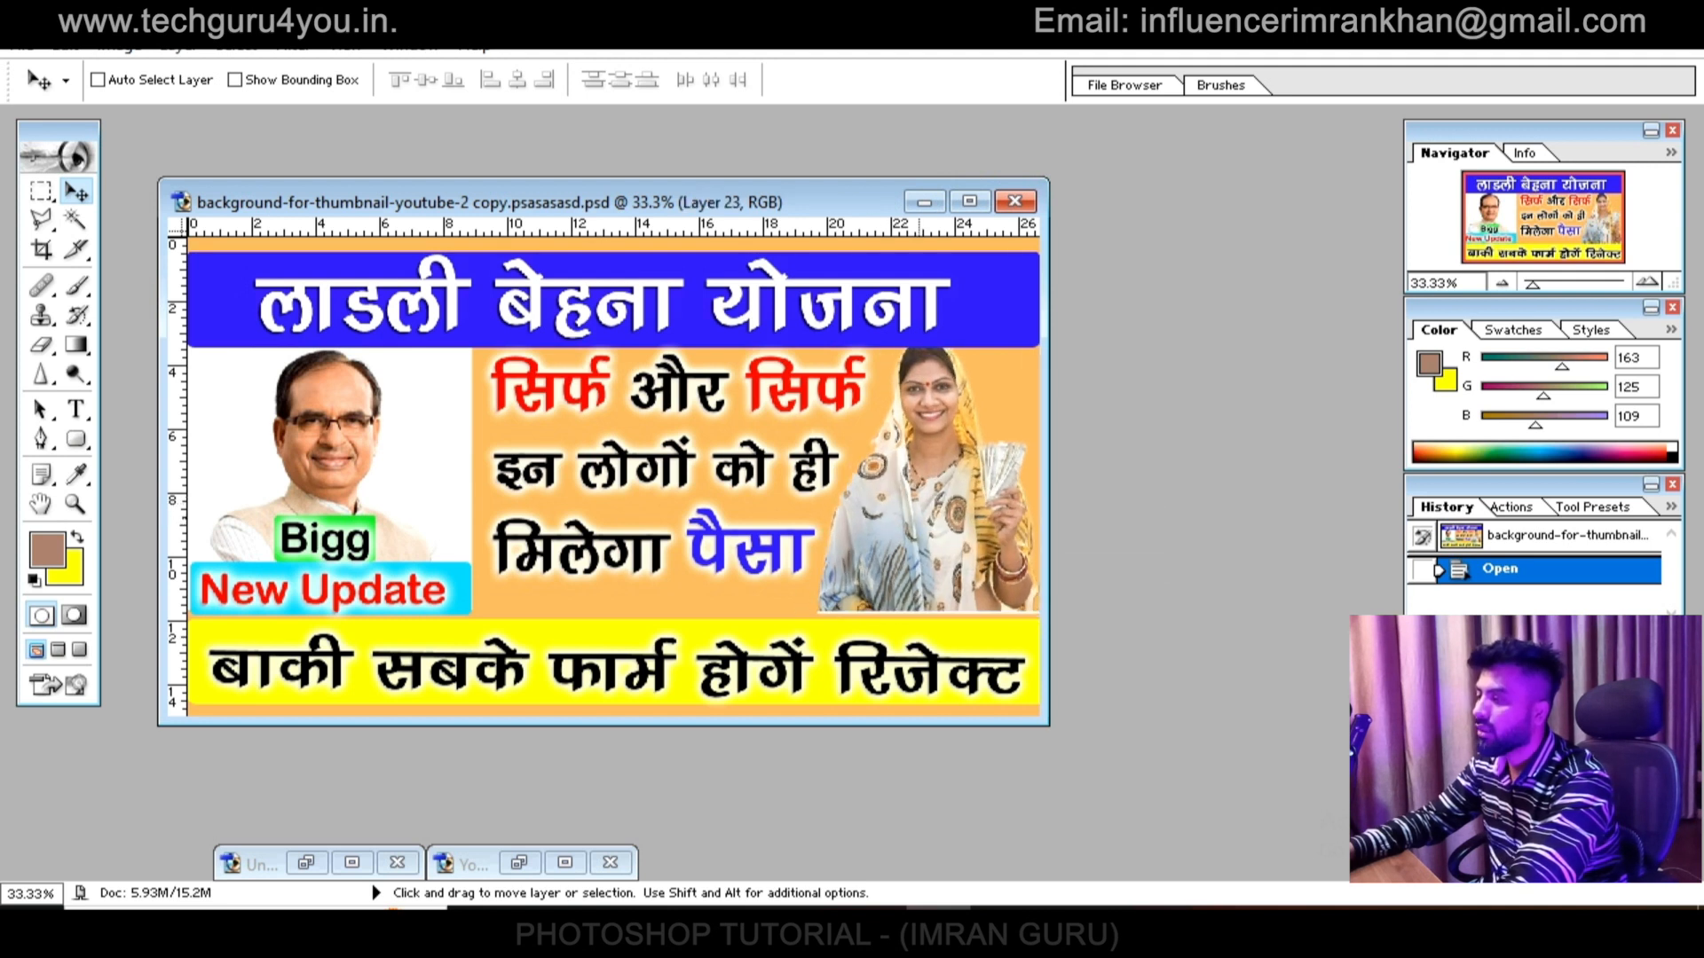
key(shift+Down)
key(shift+Down)
key(shift+Down)
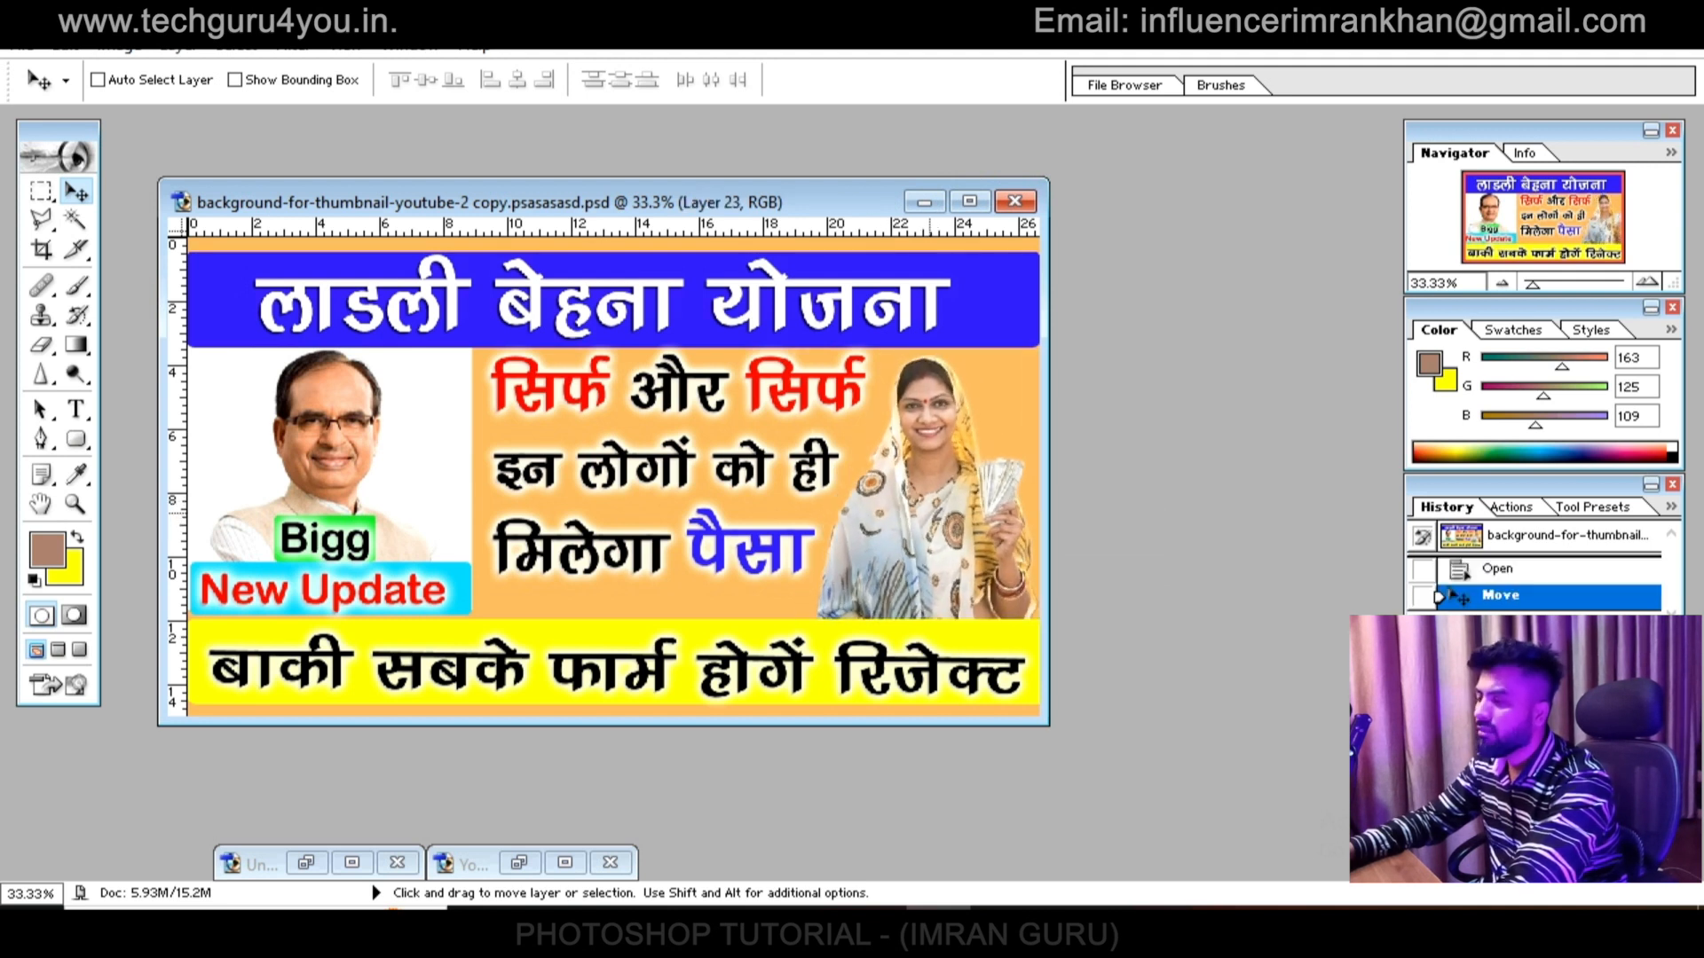
key(shift+Right)
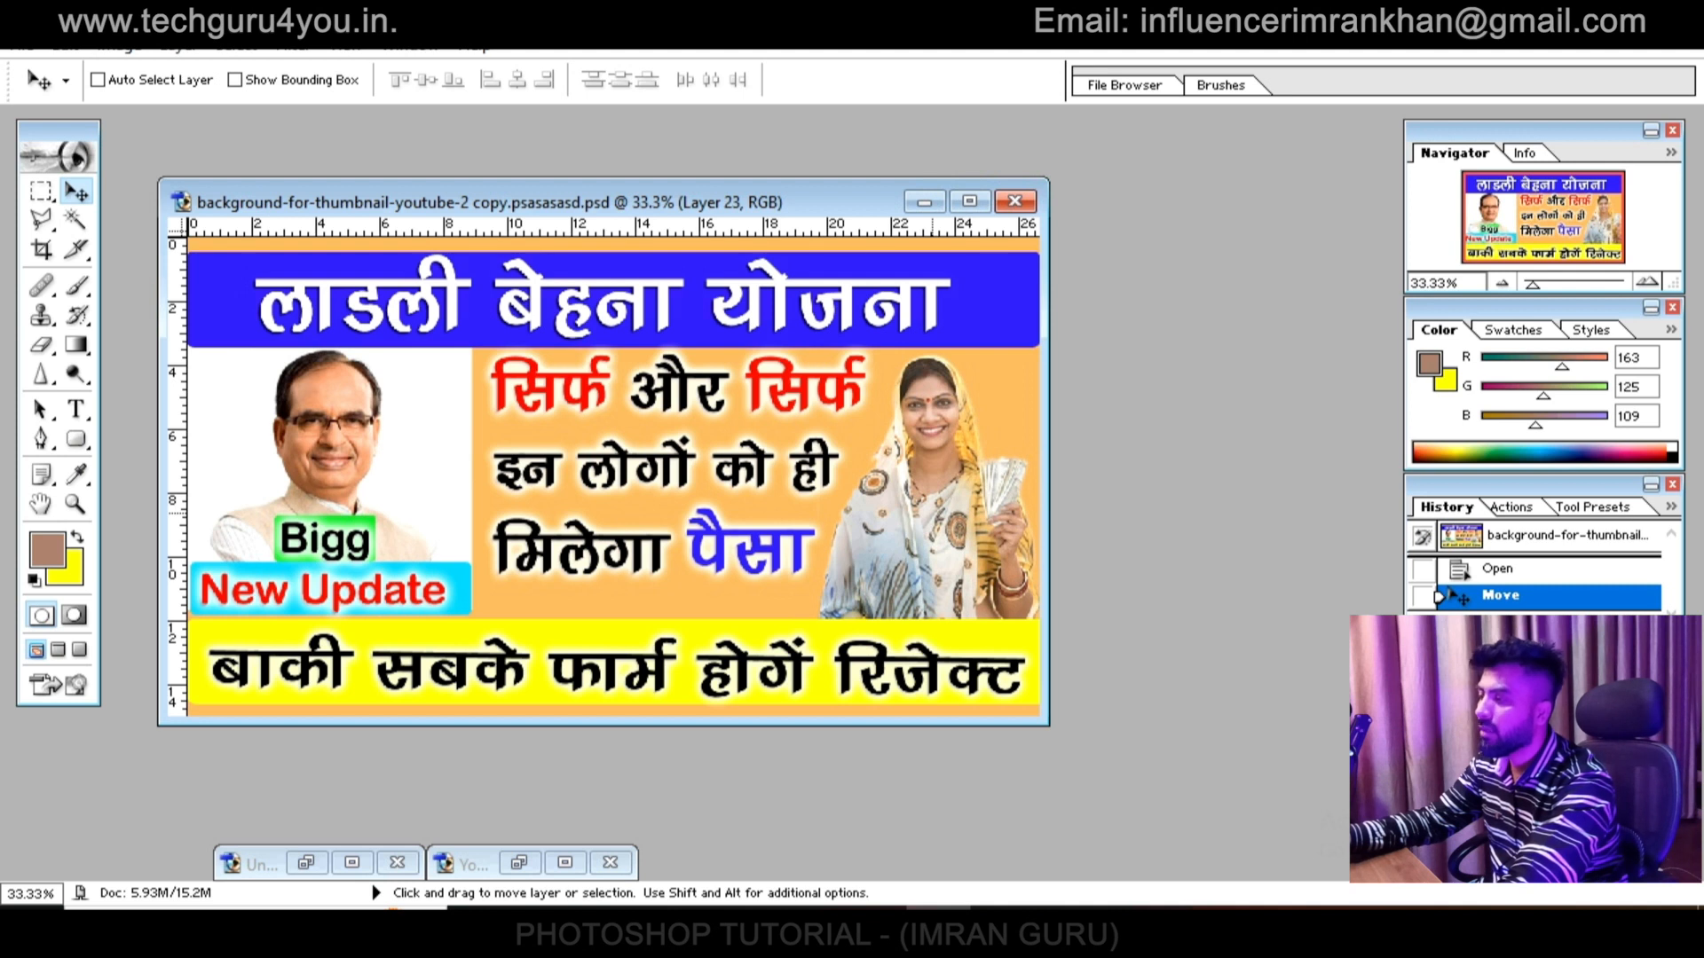
key(shift+Right)
key(shift+Right)
key(shift+Up)
key(shift+Up)
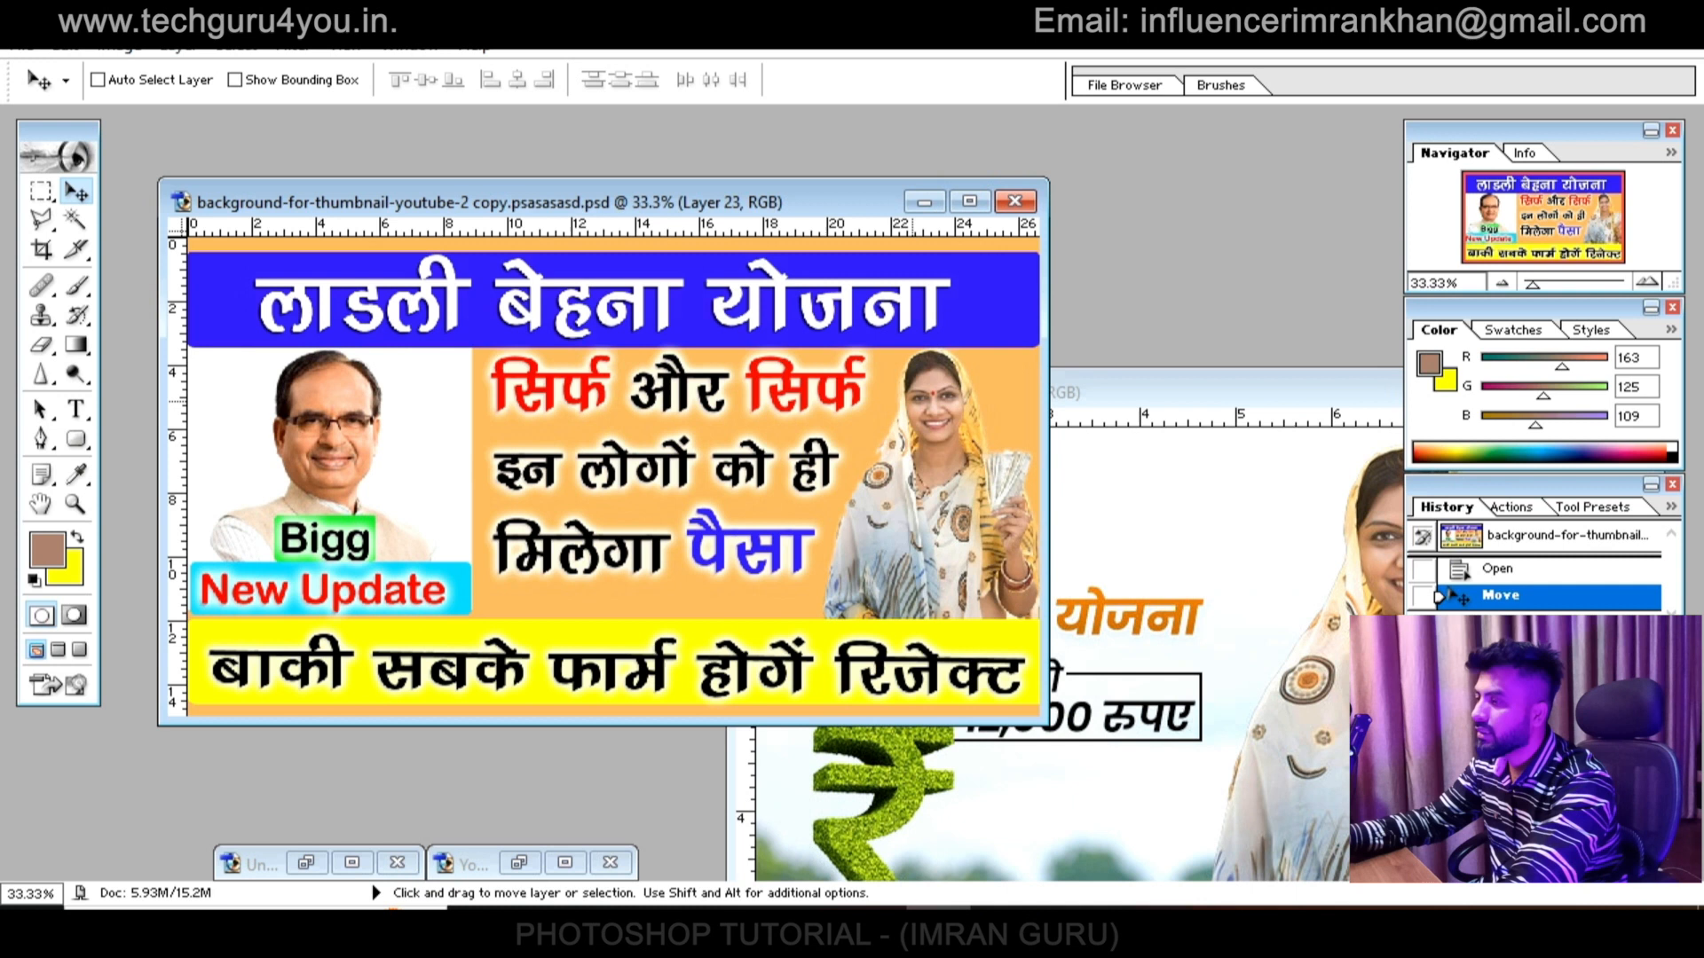
Crop the sarkari-yojana image to the woman and clear the white area around her using a Magic Wand selection
key(ctrl+Tab)
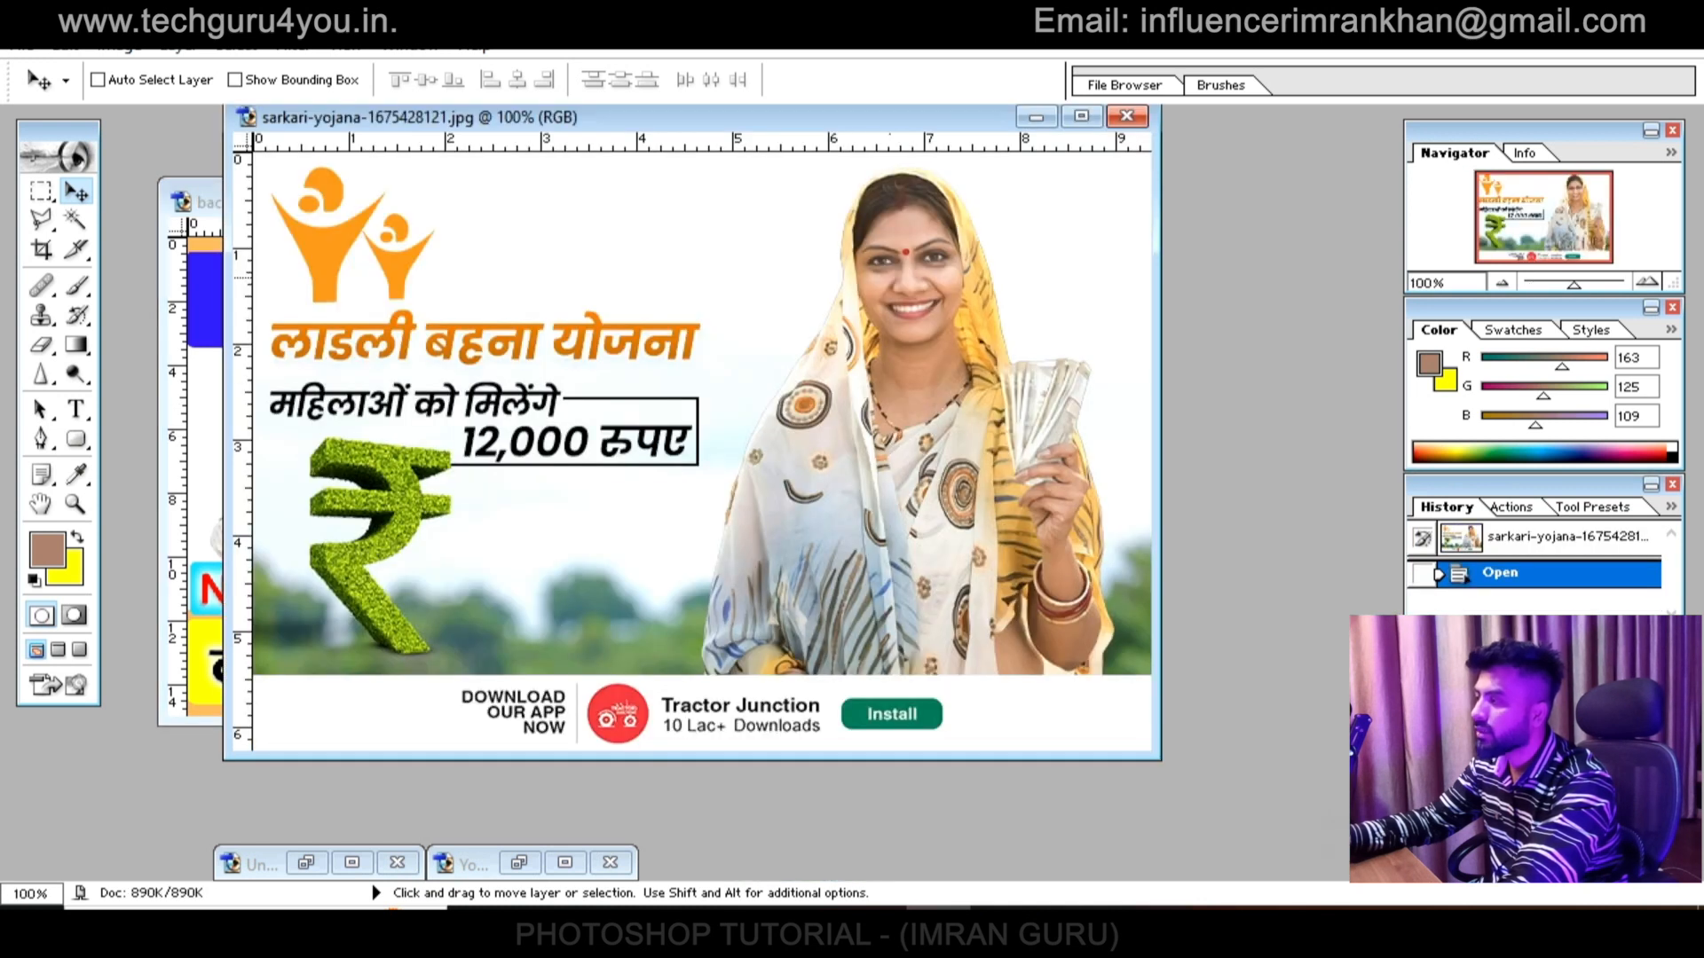
key(c)
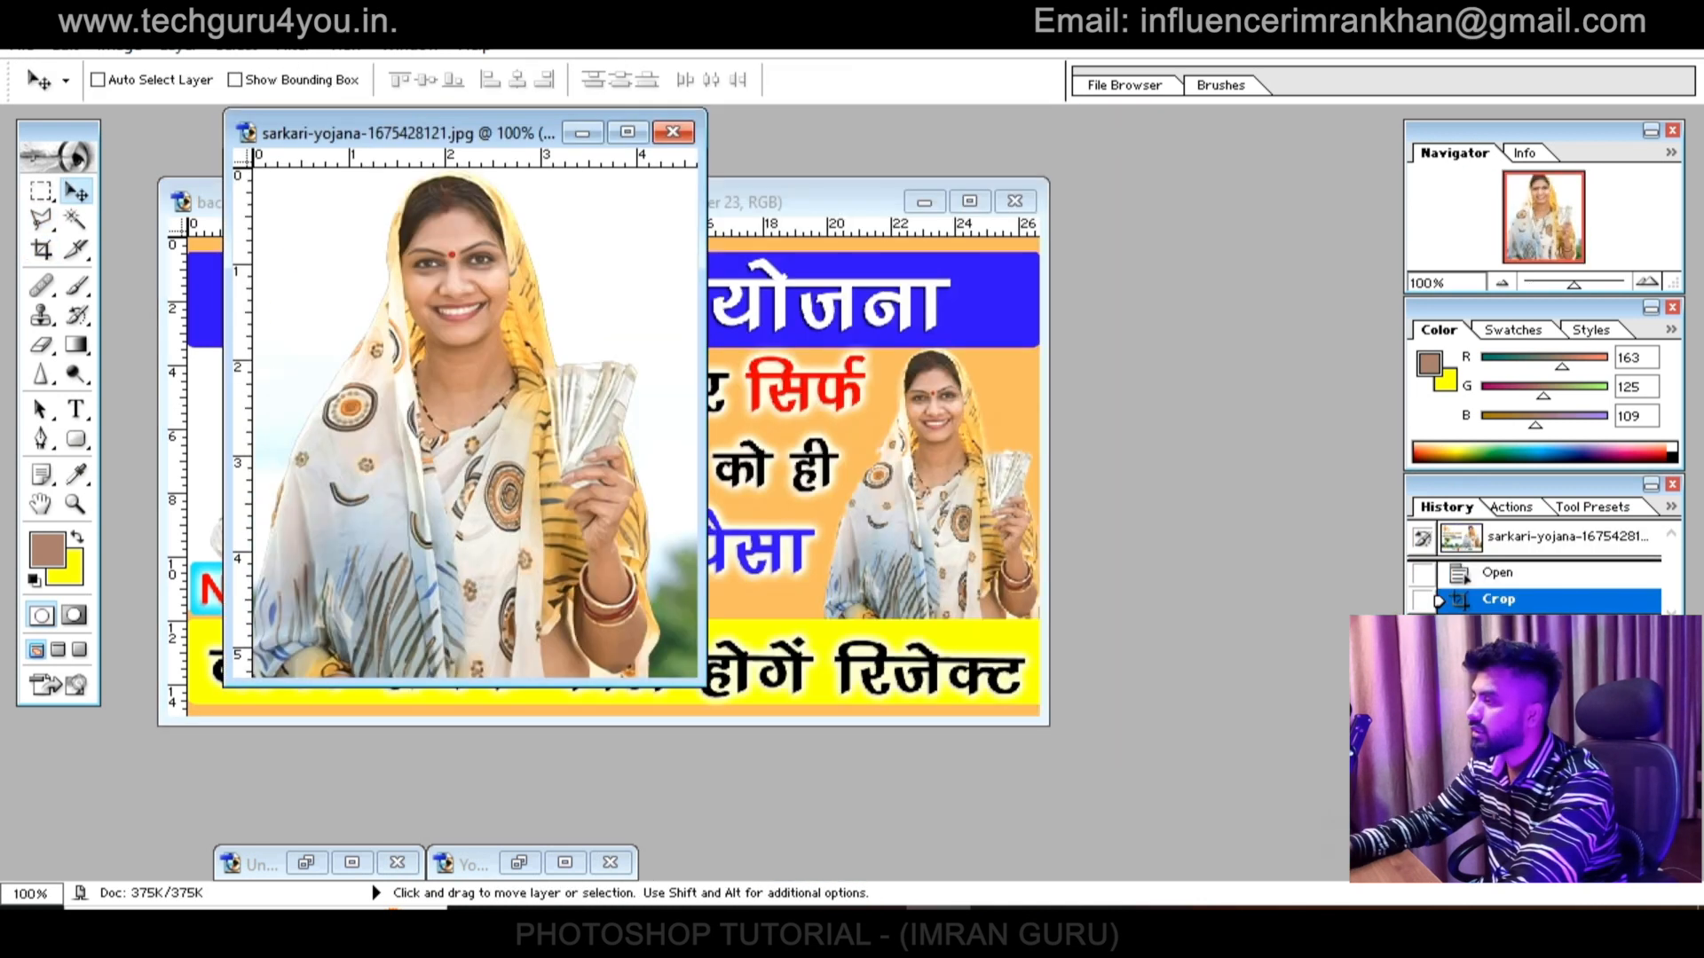
key(w)
click(621, 230)
key(Delete)
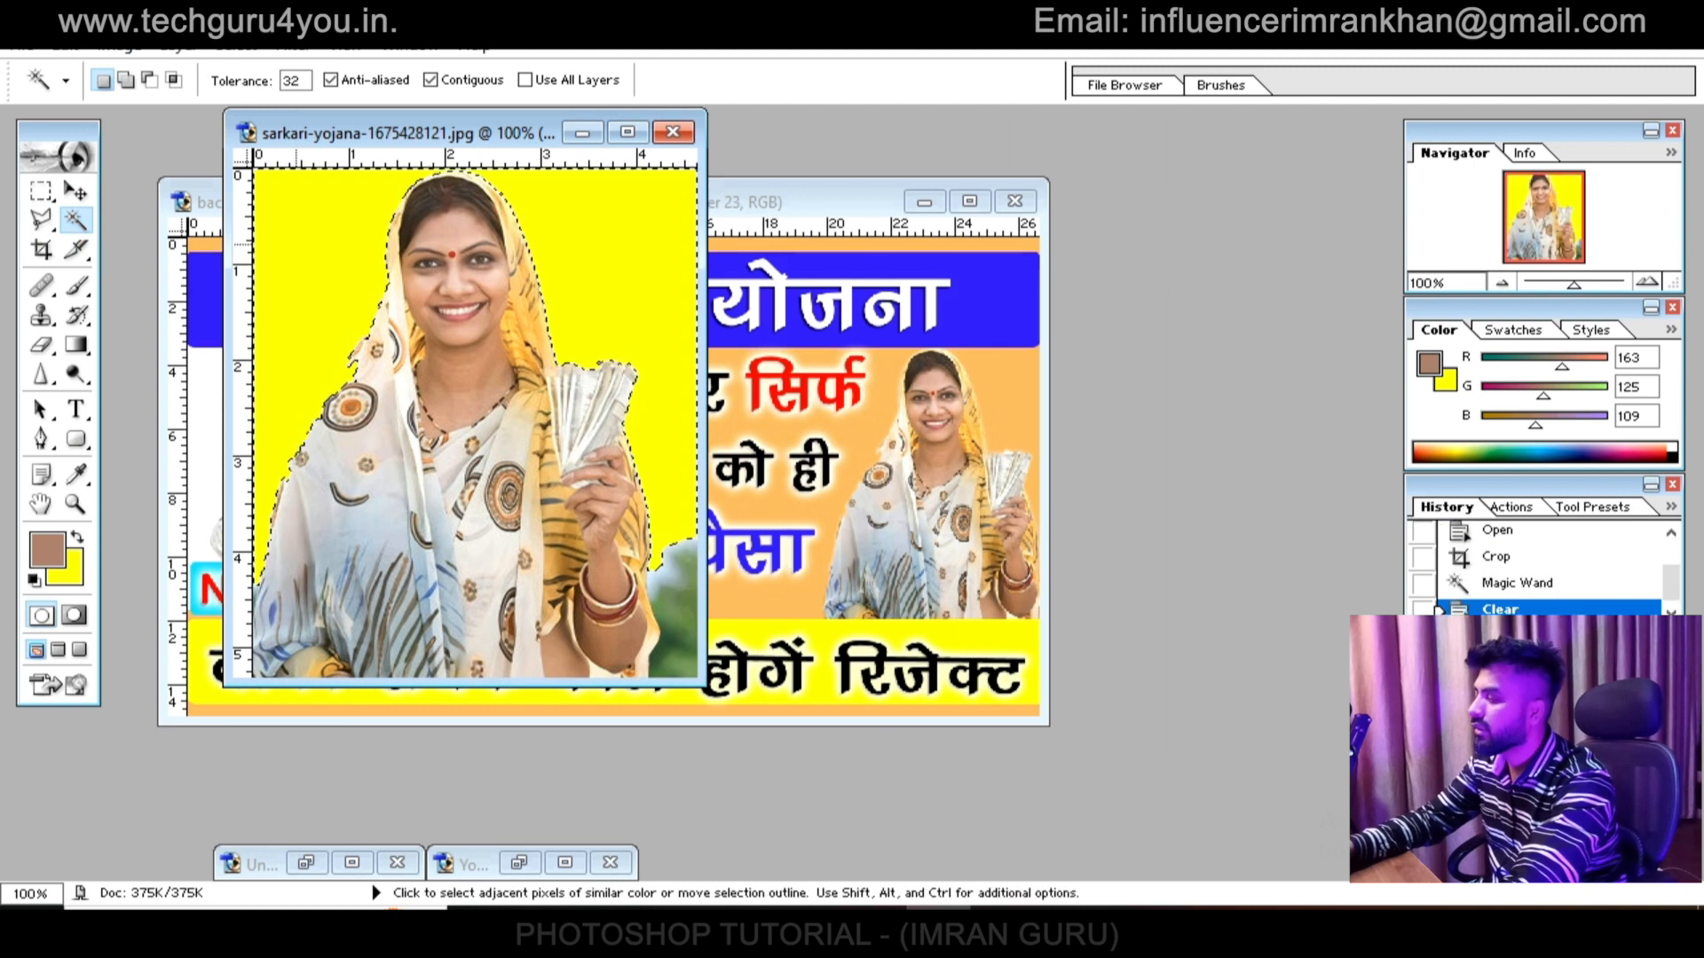
key(ctrl+d)
key(m)
key(v)
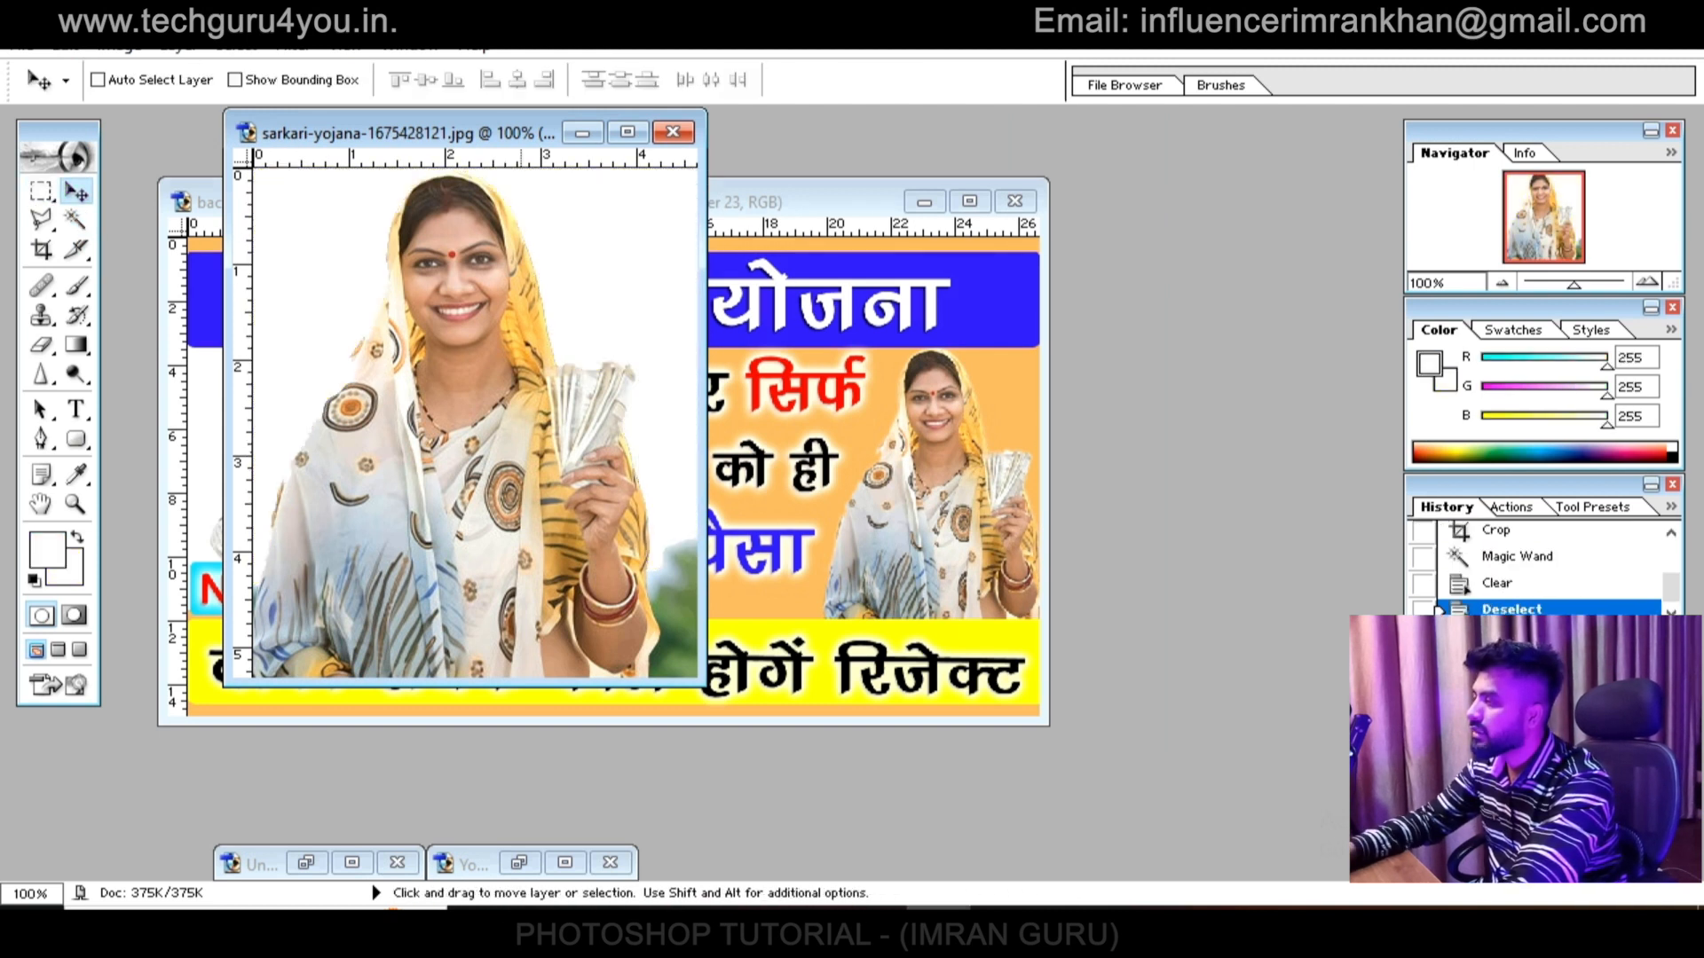
Bring the cropped woman into the thumbnail as a new layer and delete its white background with the Magic Wand
drag(462, 444, 915, 487)
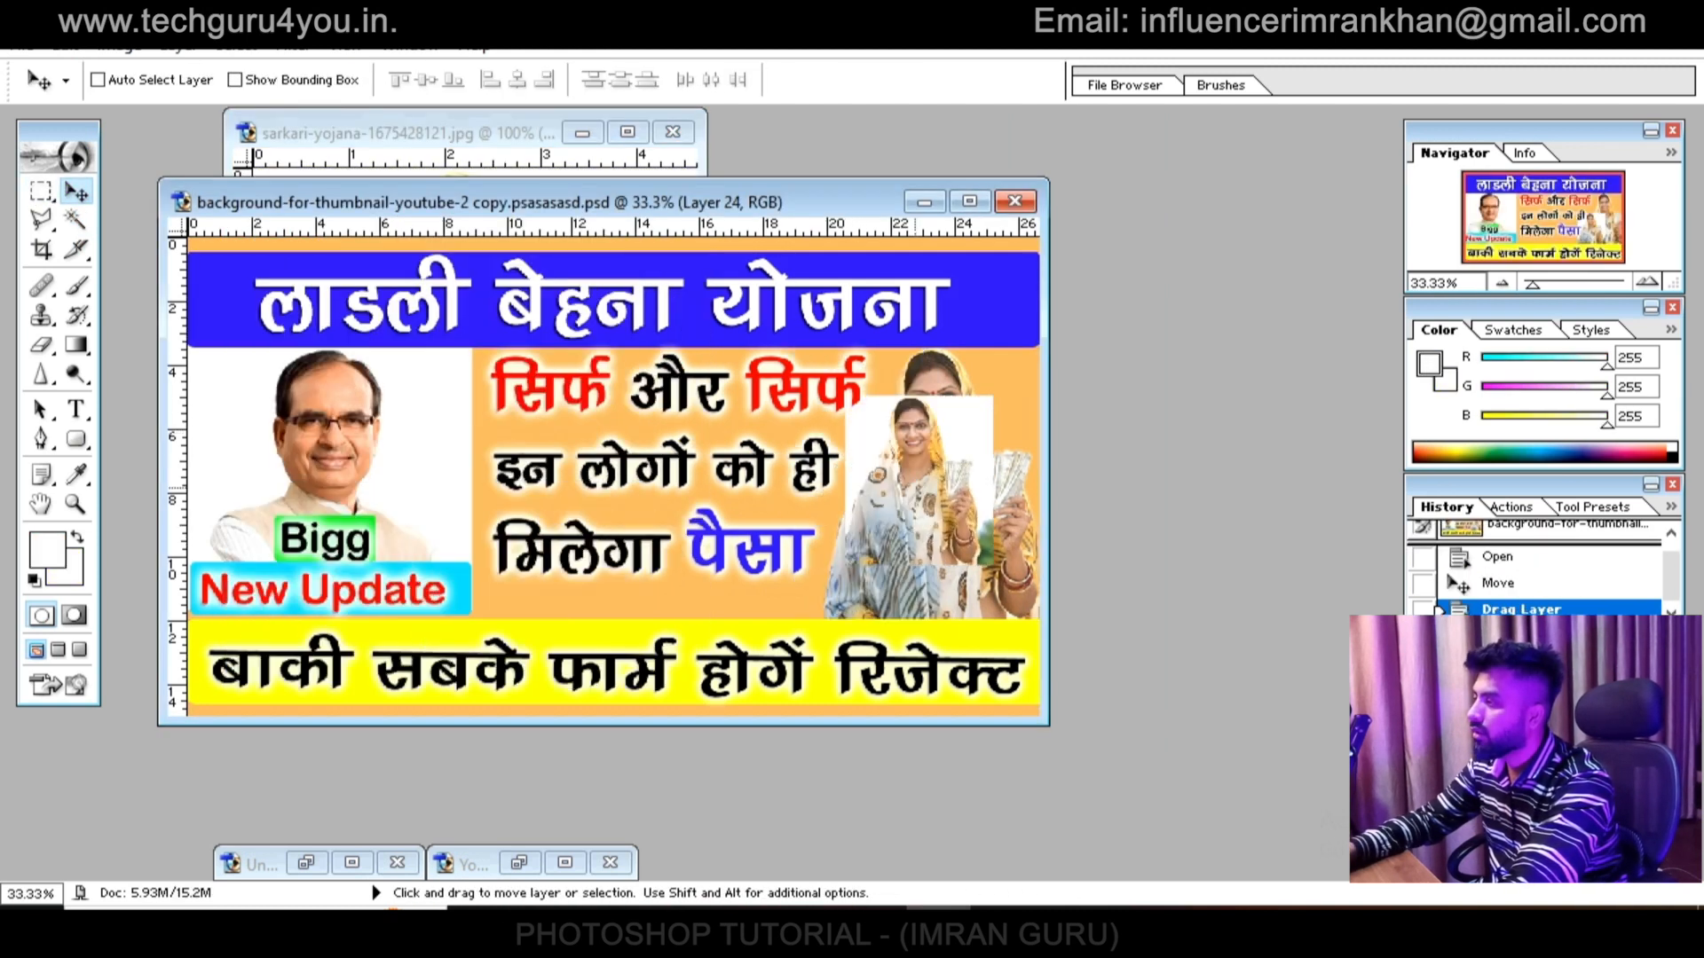
click(75, 219)
click(972, 417)
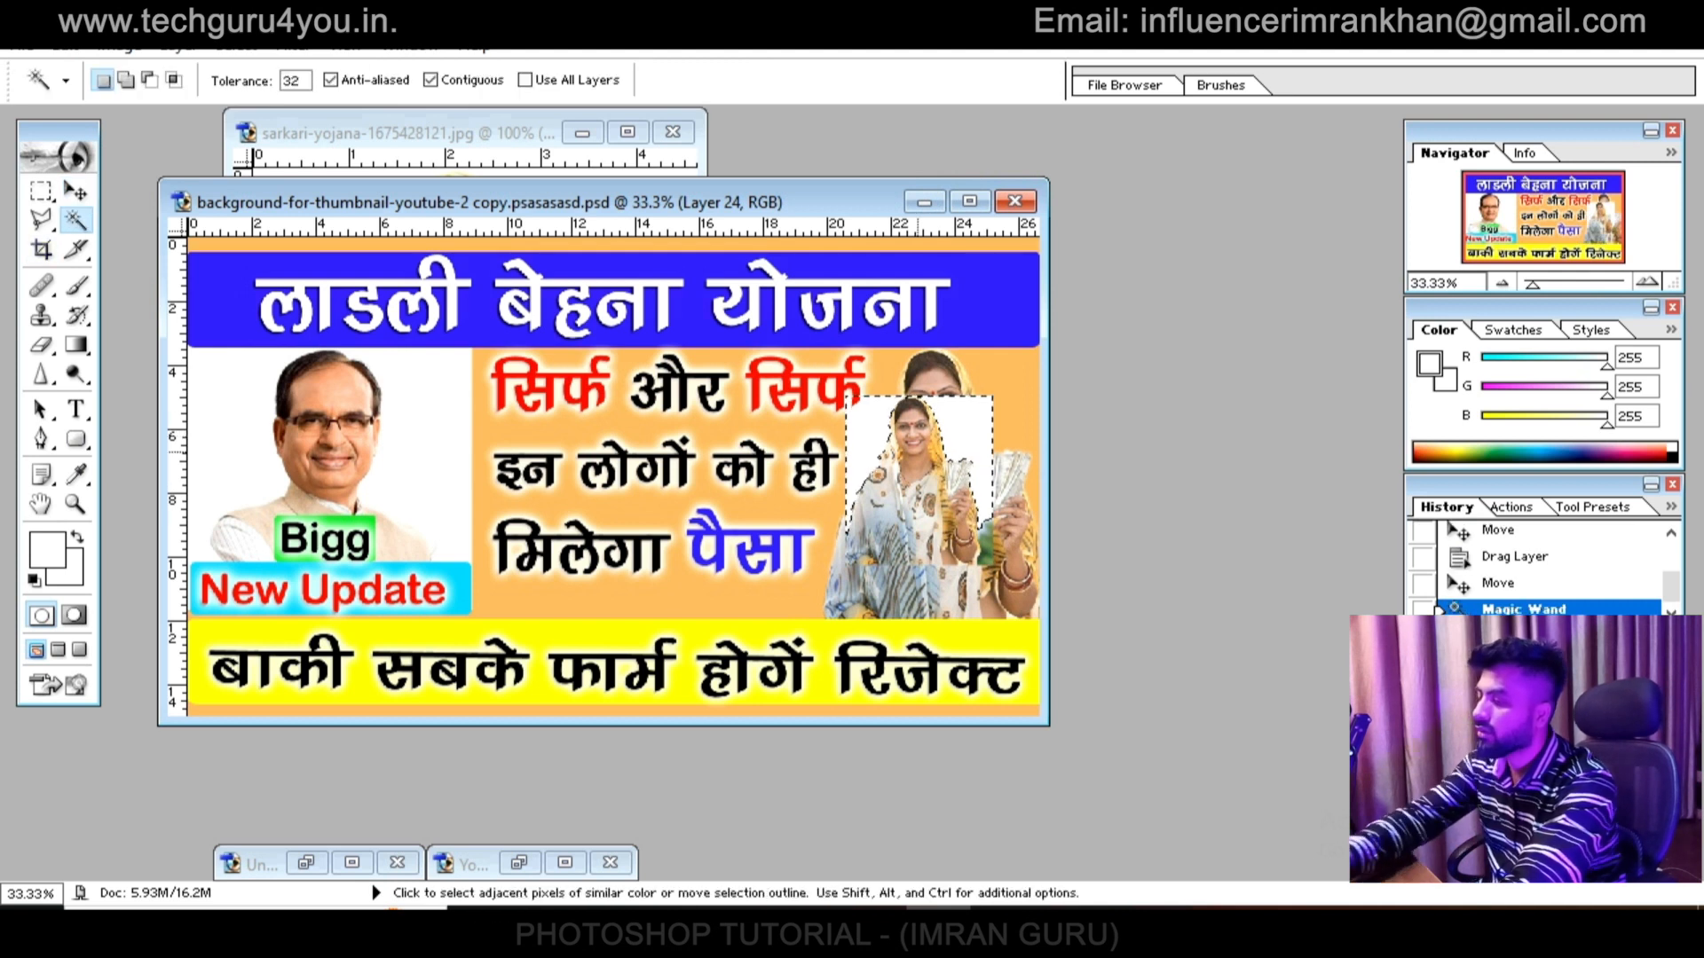
key(Delete)
key(m)
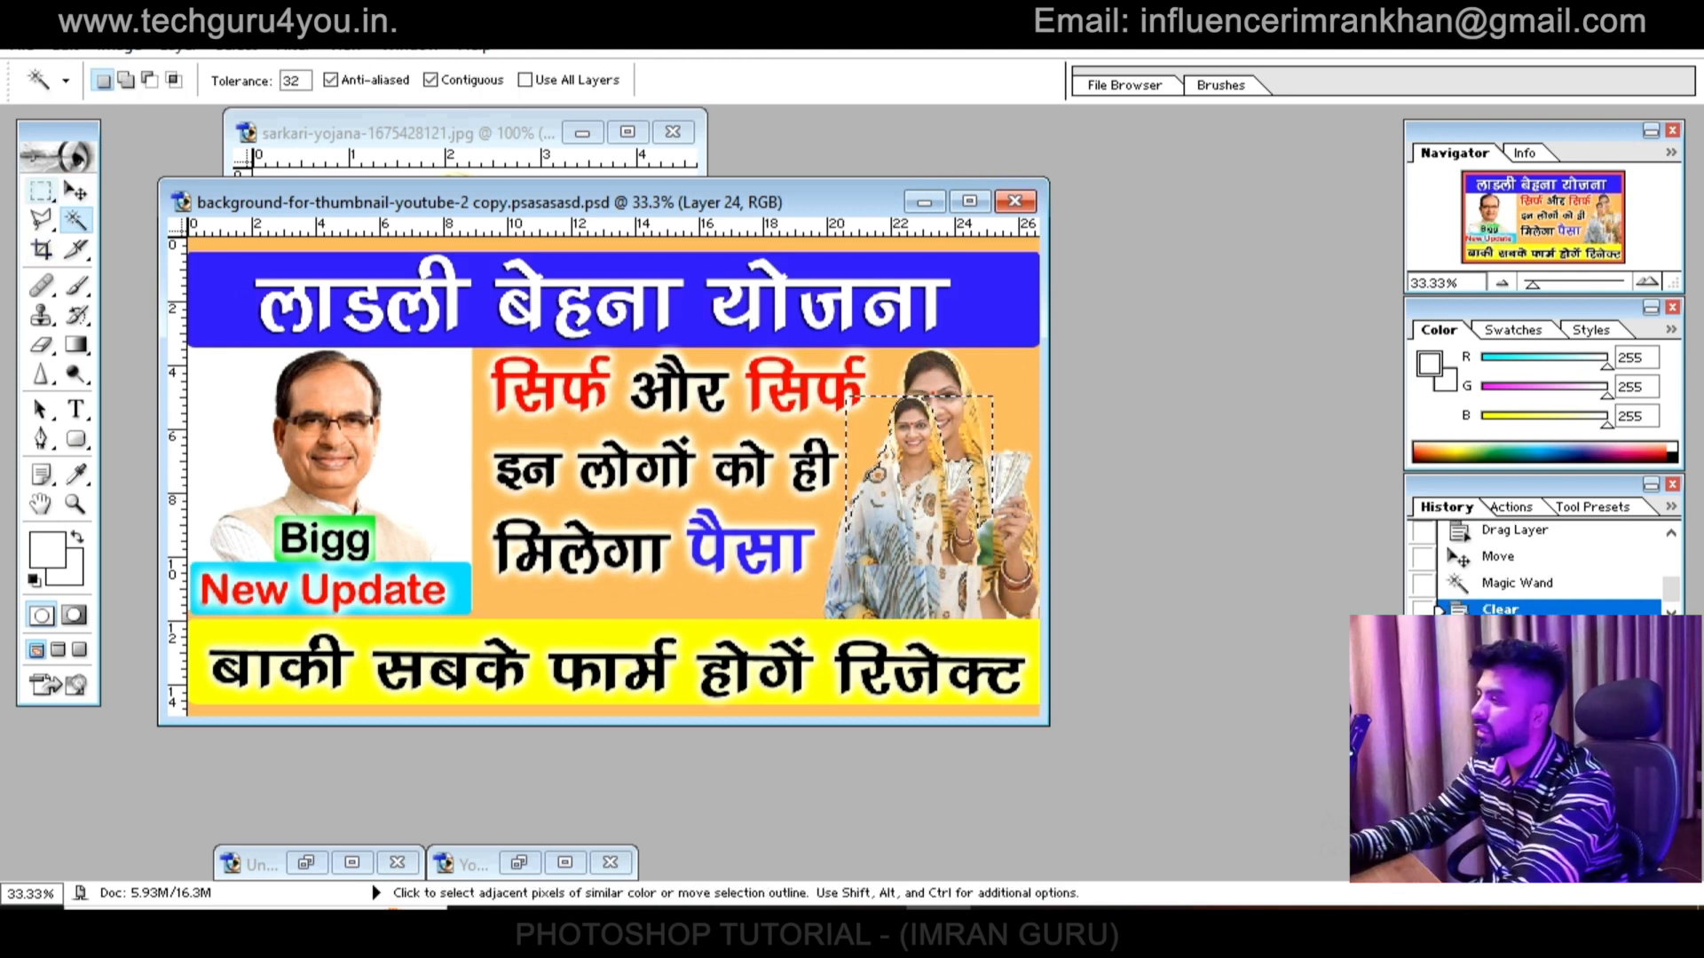
key(ctrl+d)
Enlarge the woman's cut-out with Free Transform and move it into place beside the text, between the blue and yellow bands
key(ctrl+t)
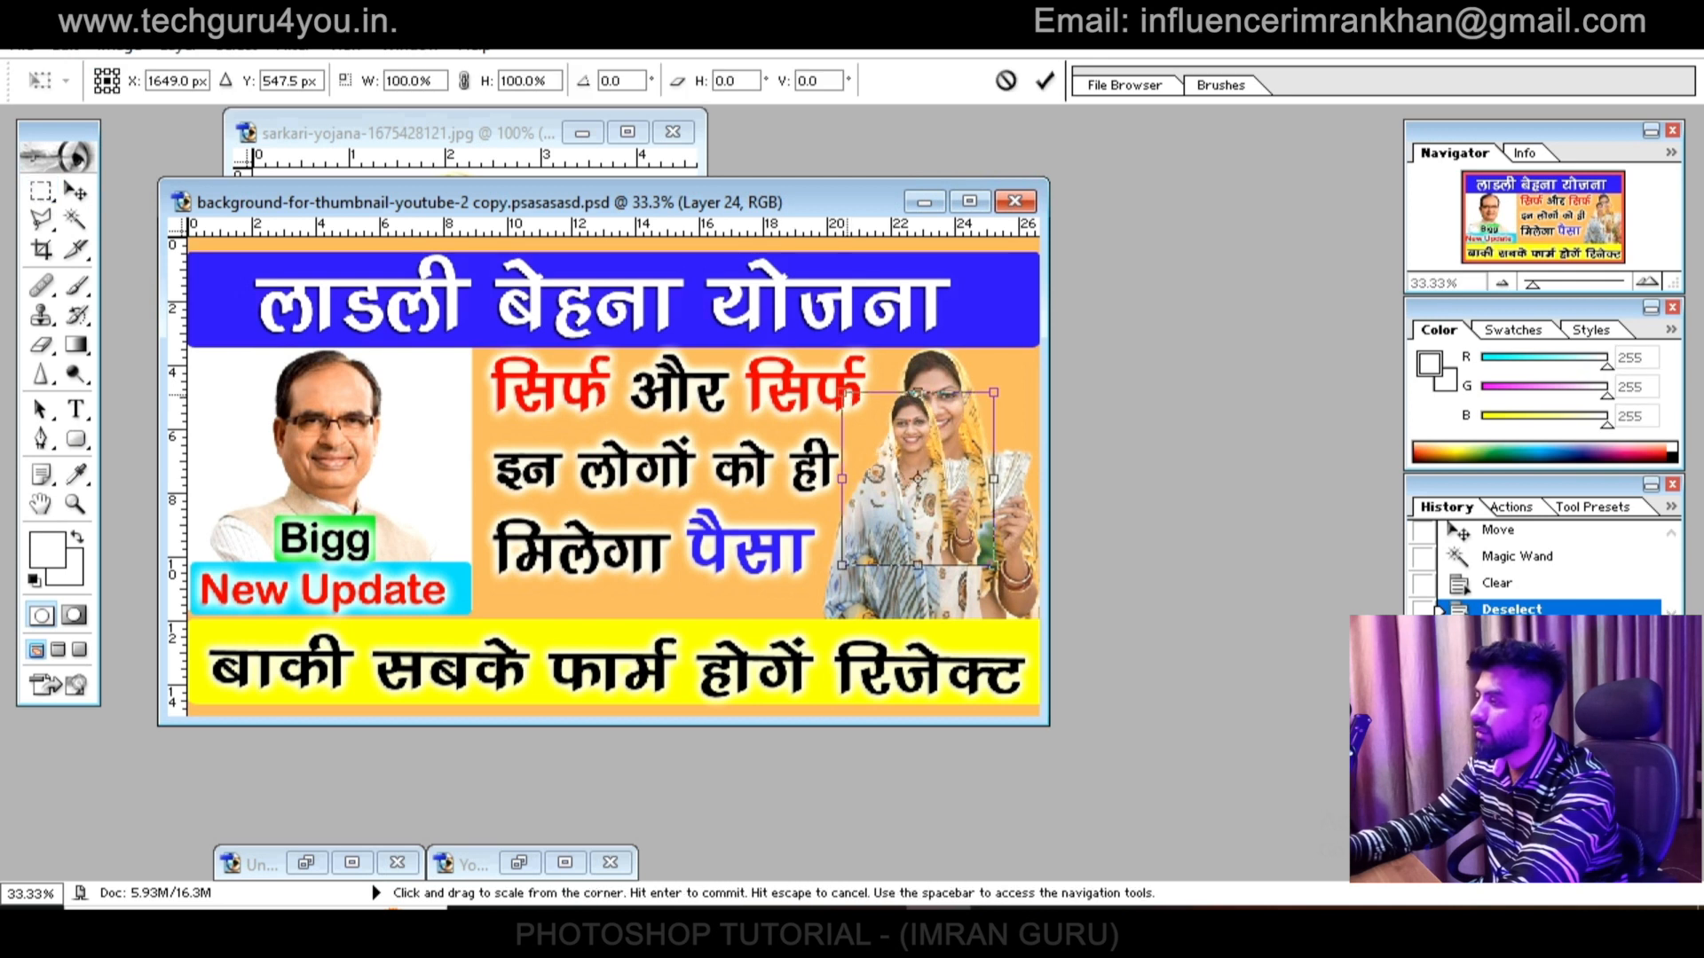
key(Return)
key(ctrl+d)
click(76, 191)
right_click(864, 454)
click(934, 466)
drag(887, 497, 923, 497)
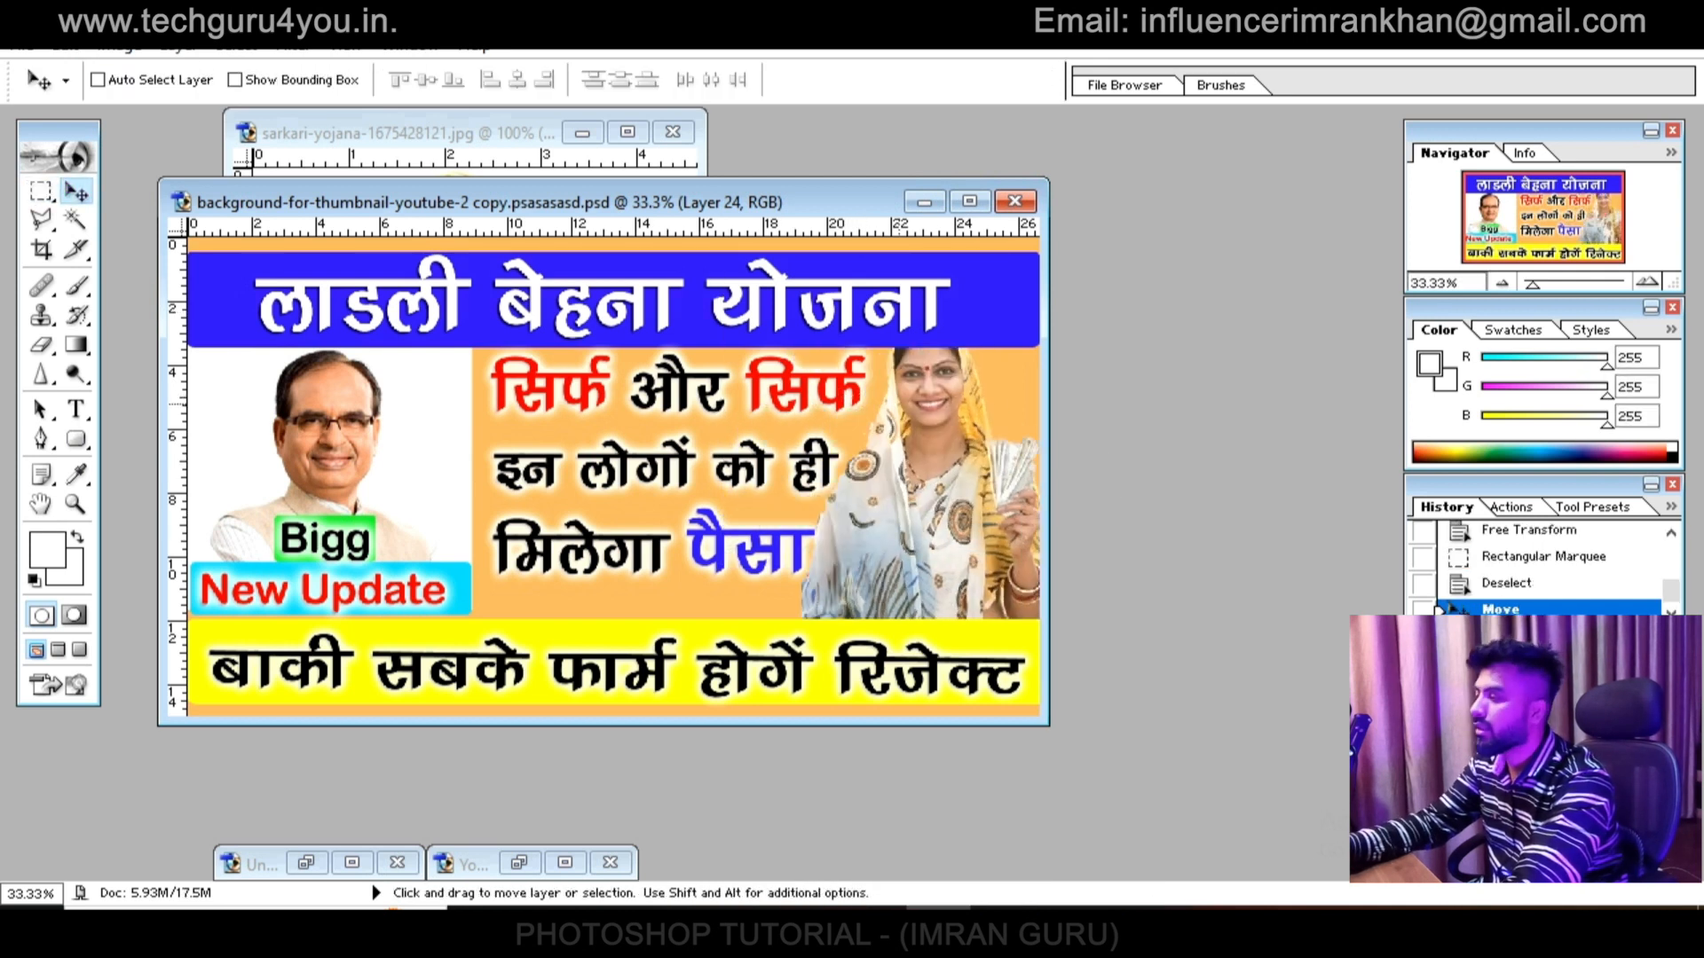